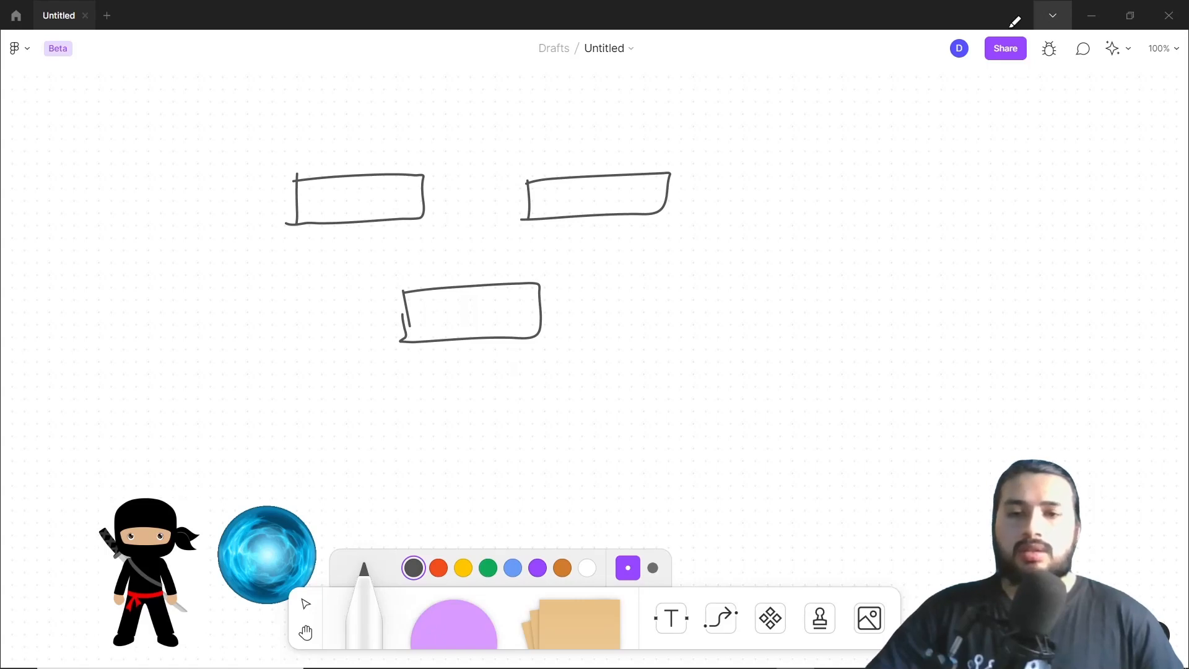
Place the ninja image on the upper-left hand-drawn box of the board
click(305, 603)
mouse_move(147, 570)
mouse_down()
mouse_move(221, 368)
mouse_move(359, 137)
mouse_up()
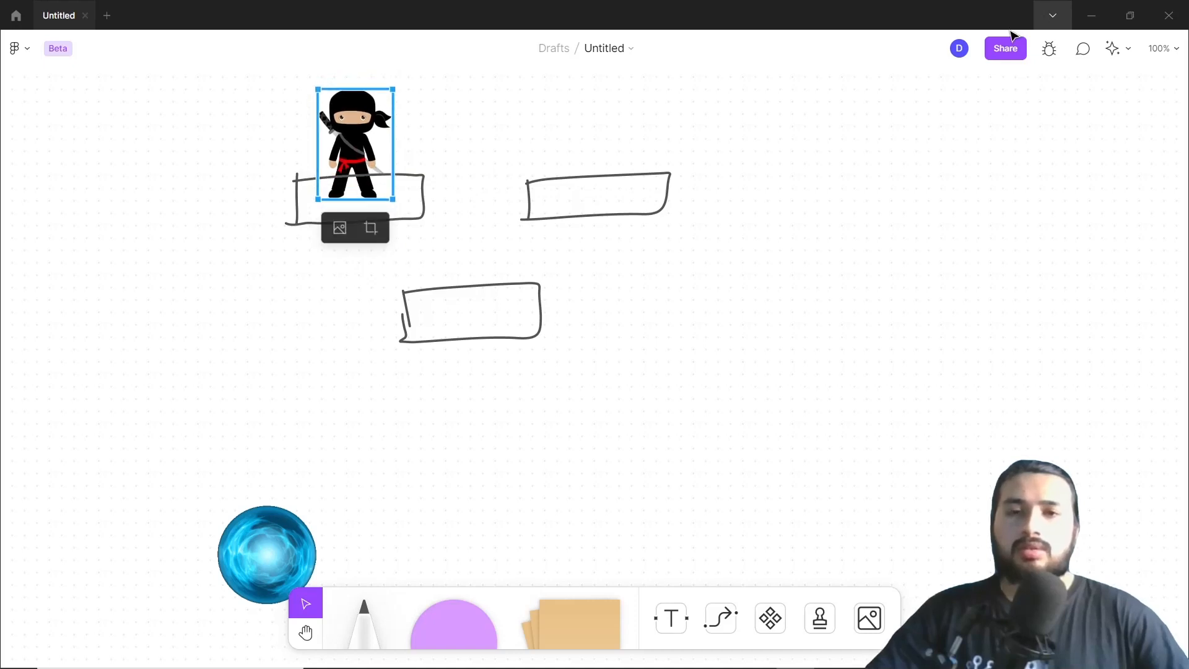
key(Escape)
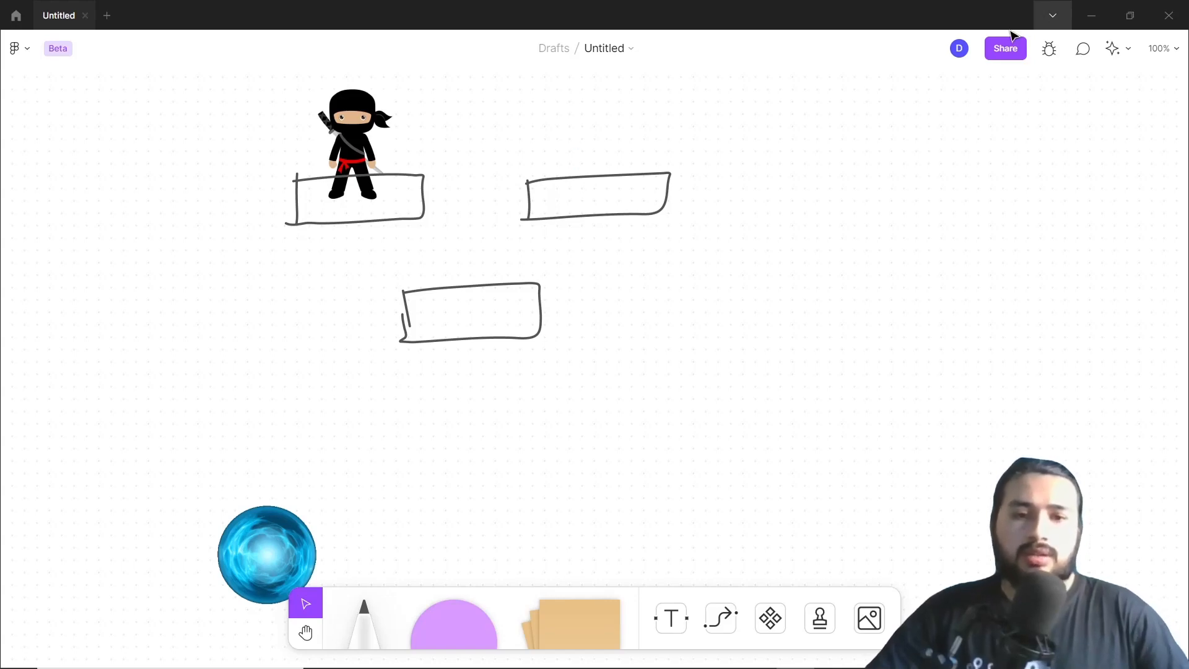
Handwrite "Hero" above the upper-right box with the marker
key(m)
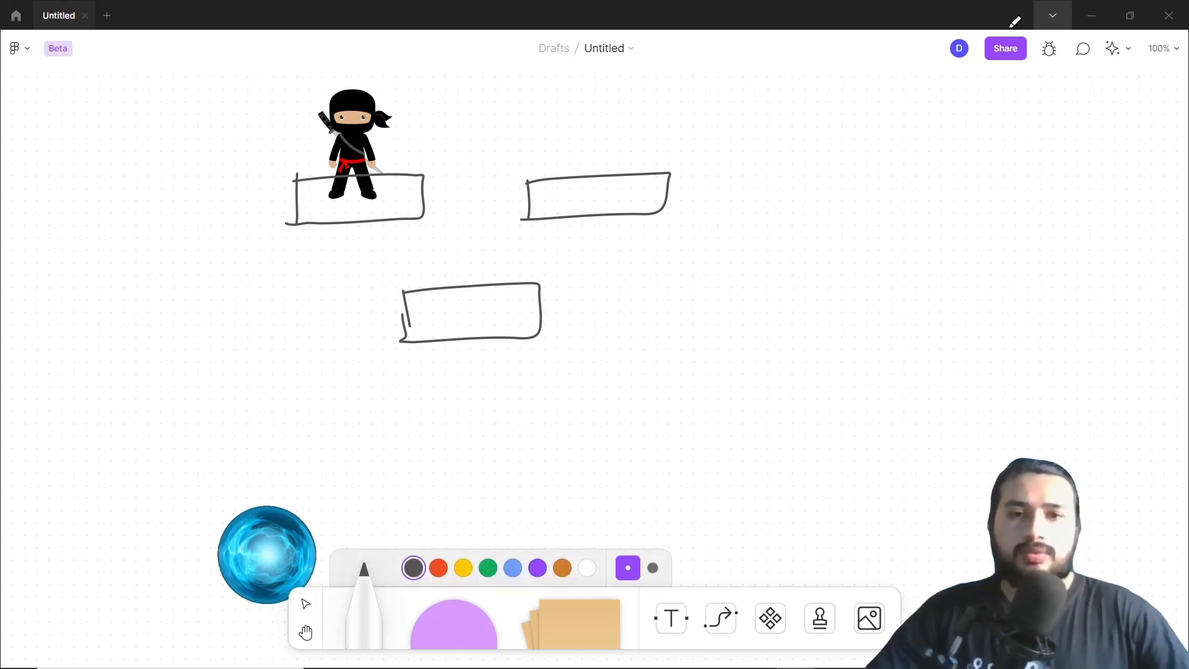
mouse_move(559, 141)
mouse_down()
mouse_move(562, 166)
mouse_move(576, 151)
mouse_up()
mouse_move(573, 144)
mouse_down()
mouse_move(575, 162)
mouse_move(593, 162)
mouse_up()
drag(596, 162, 630, 149)
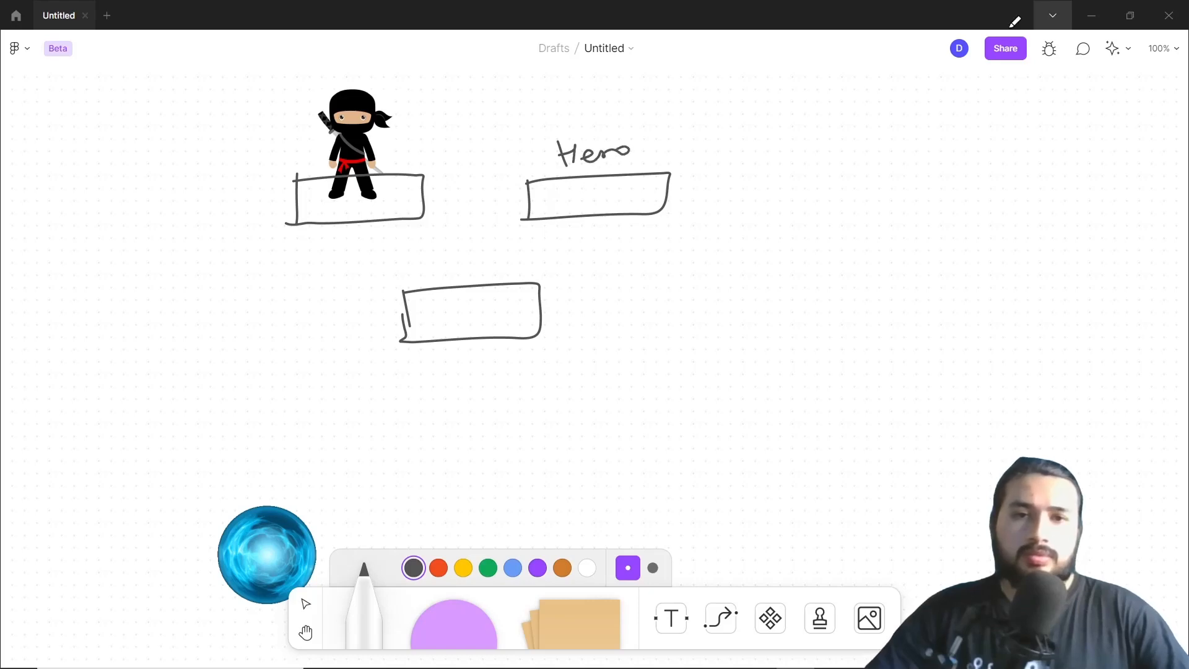
Move the blue orb image onto the lower middle box and shrink it to about half its size
click(305, 603)
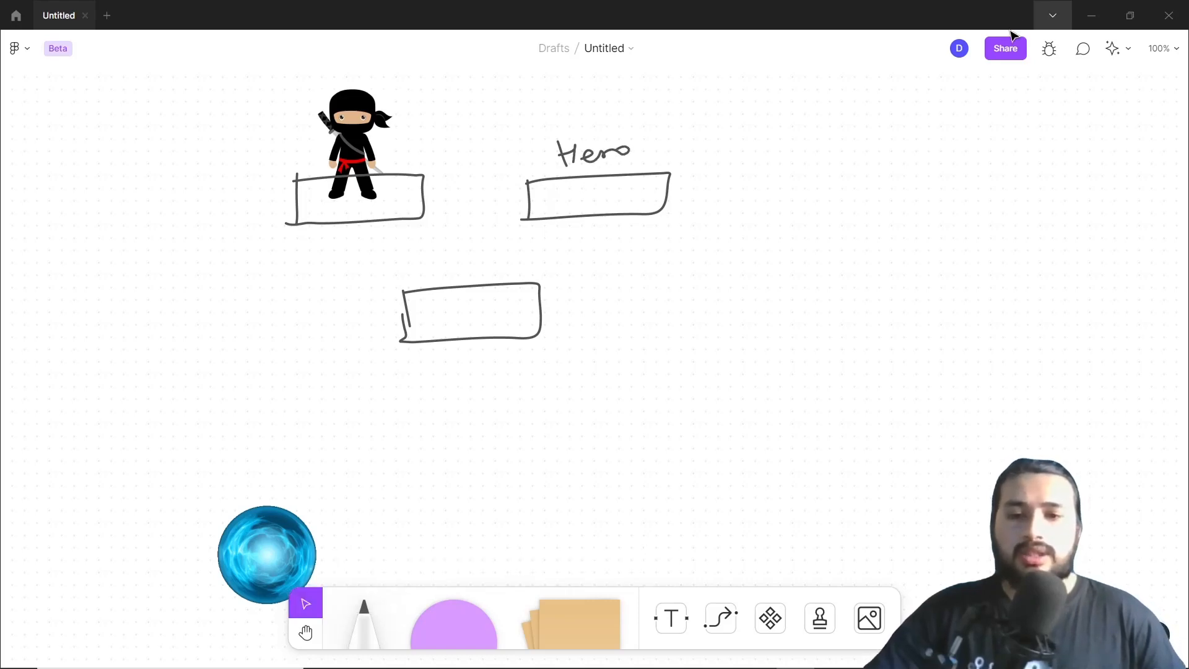
mouse_move(267, 555)
mouse_down()
mouse_move(370, 439)
mouse_move(471, 268)
mouse_up()
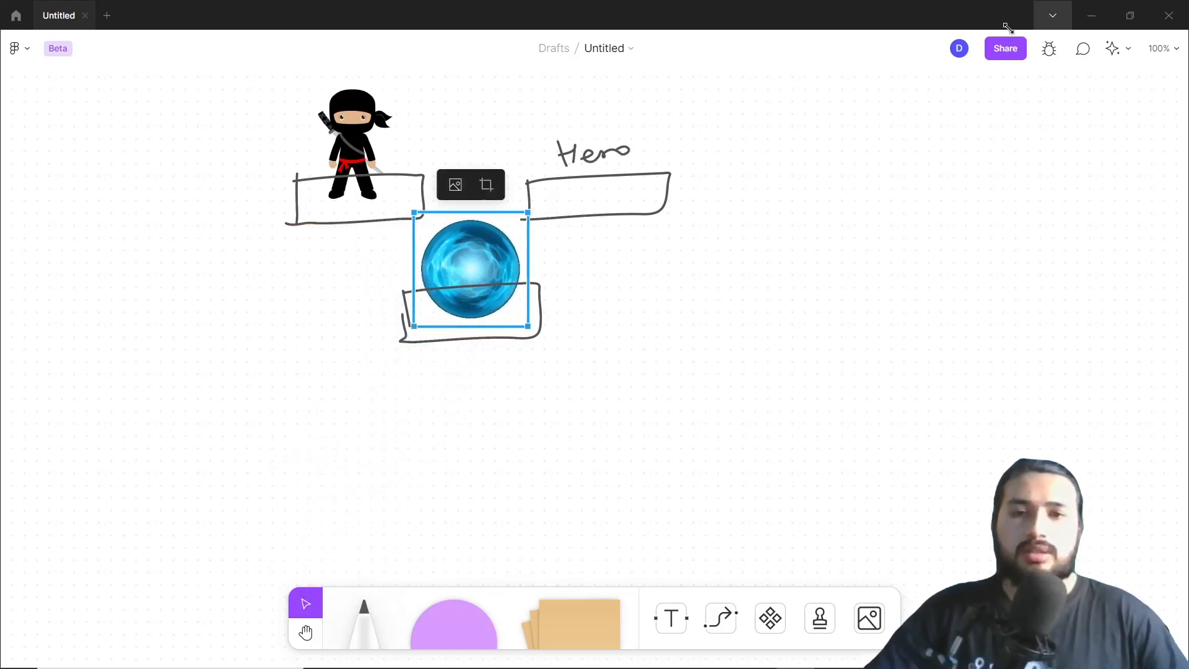
drag(414, 212, 465, 283)
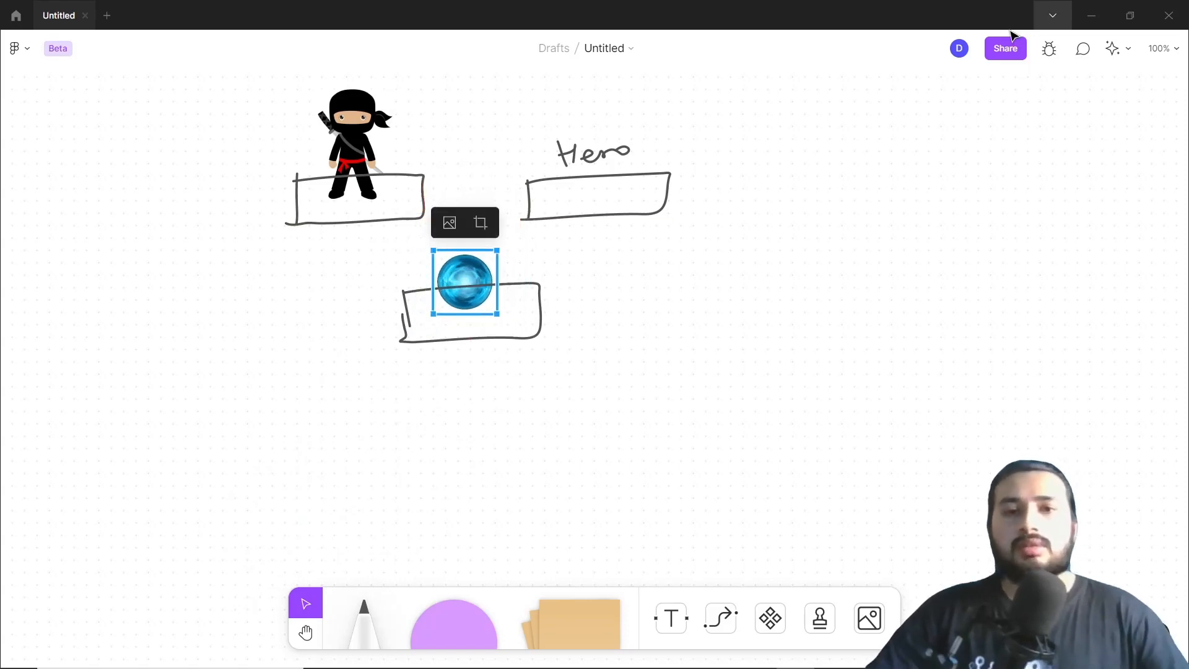
key(Escape)
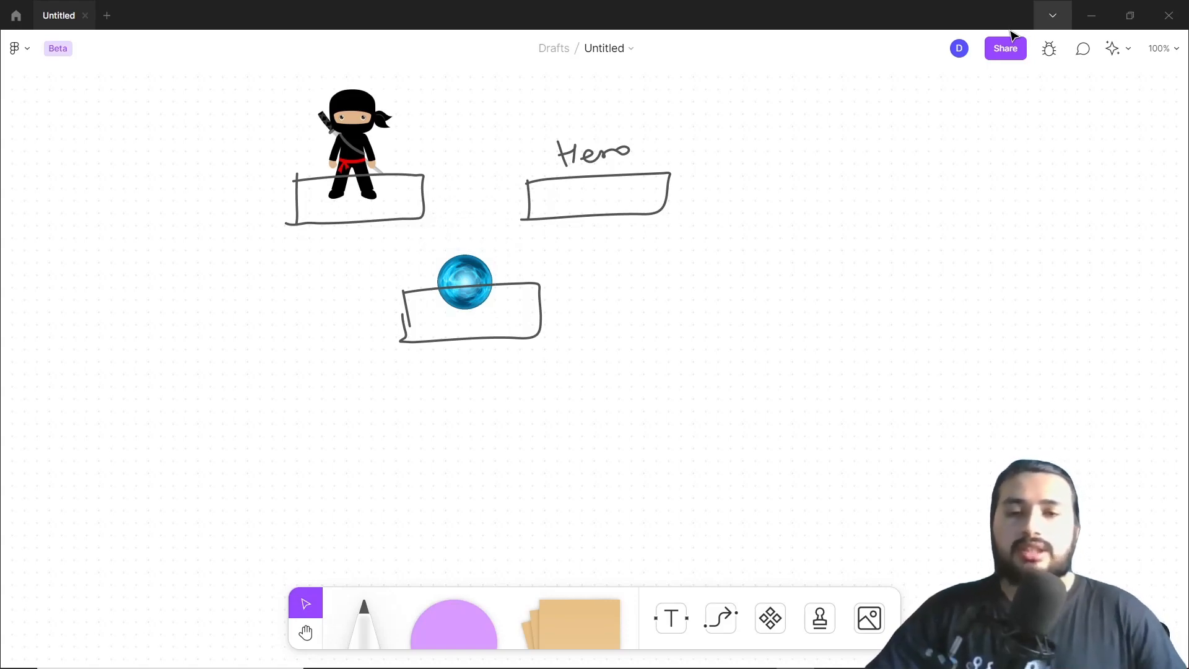
Draw a marker stroke from the Hero label toward the ninja image
key(m)
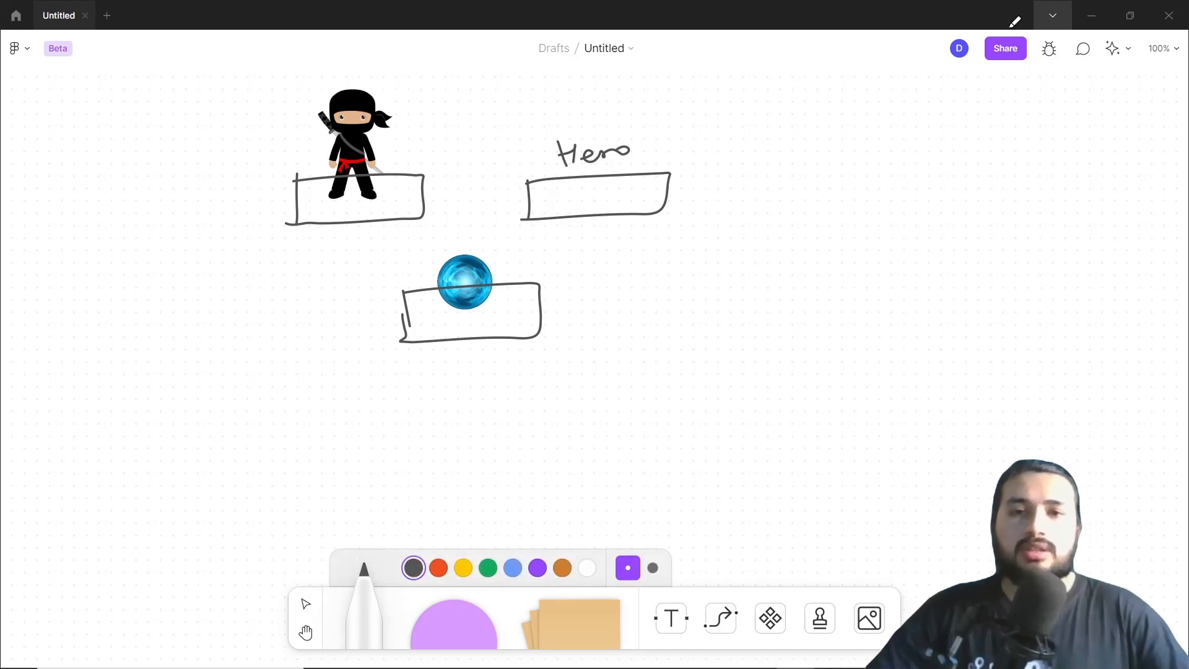
mouse_move(535, 154)
mouse_down()
mouse_move(403, 153)
mouse_move(414, 164)
mouse_move(424, 147)
mouse_up()
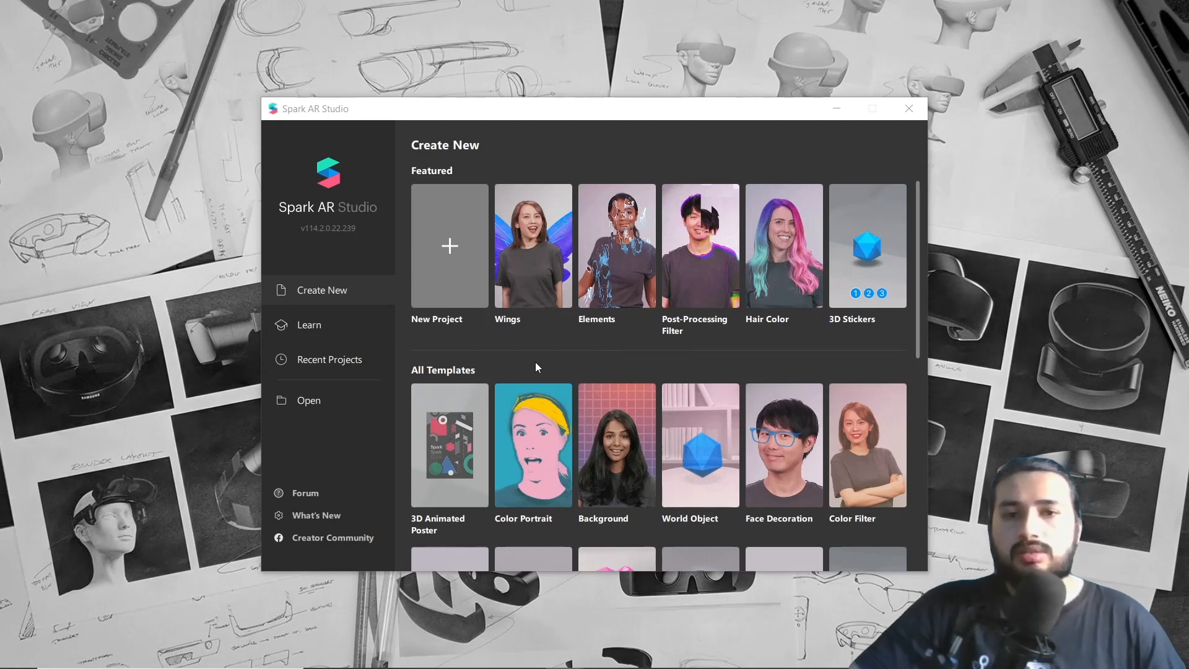
Switch to Spark AR Studio, create a new Target Tracking project and maximize its window
click(443, 268)
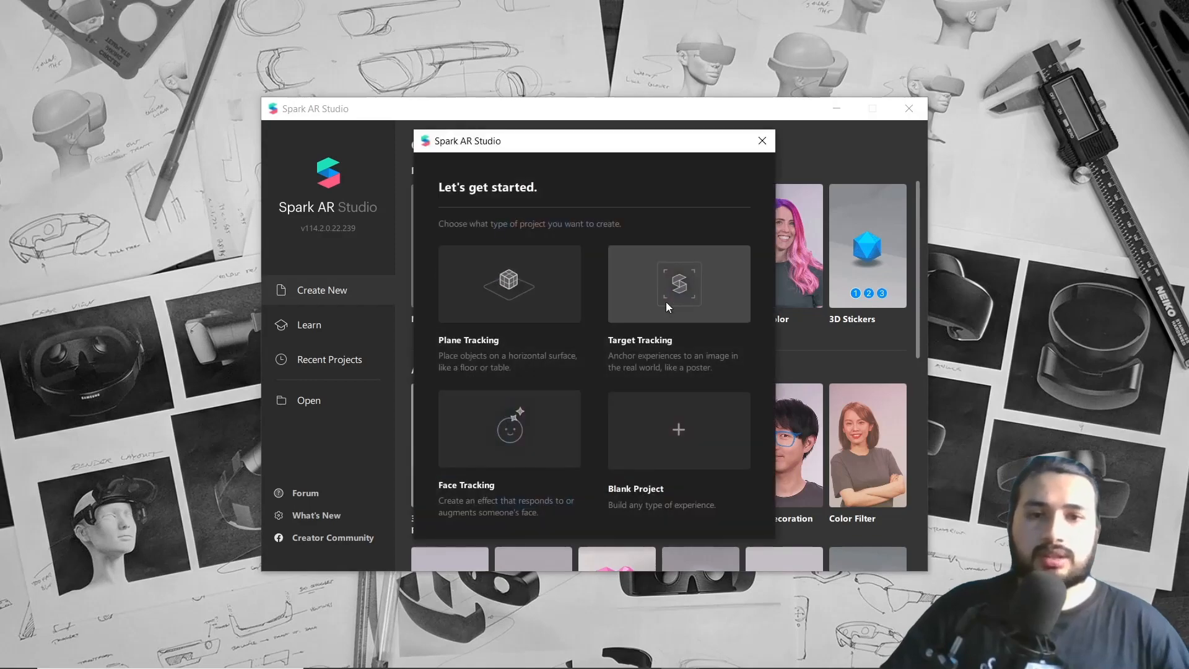
click(658, 299)
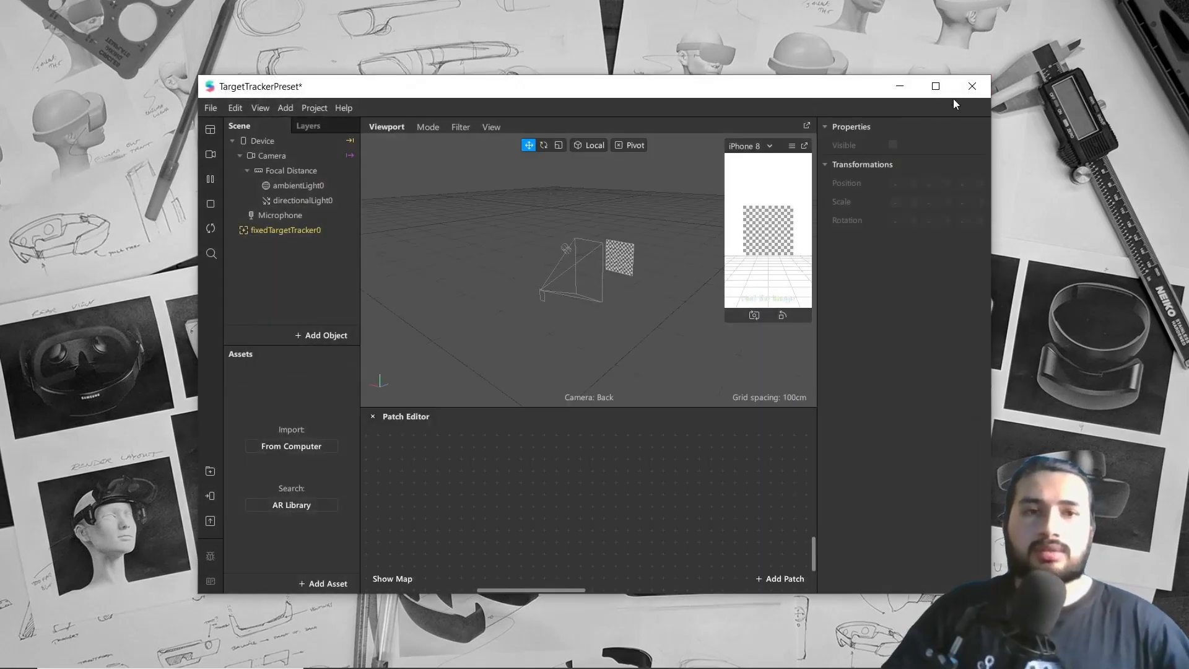
click(938, 86)
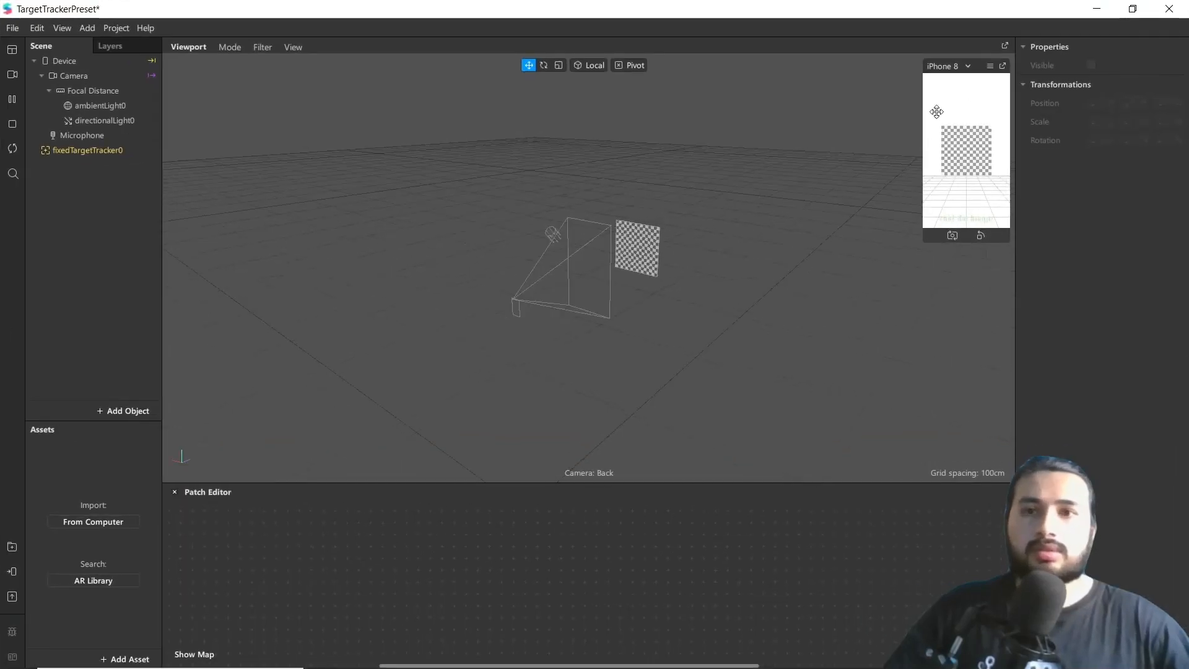
Duplicate the fixed target tracker twice so the scene holds three target trackers
click(96, 154)
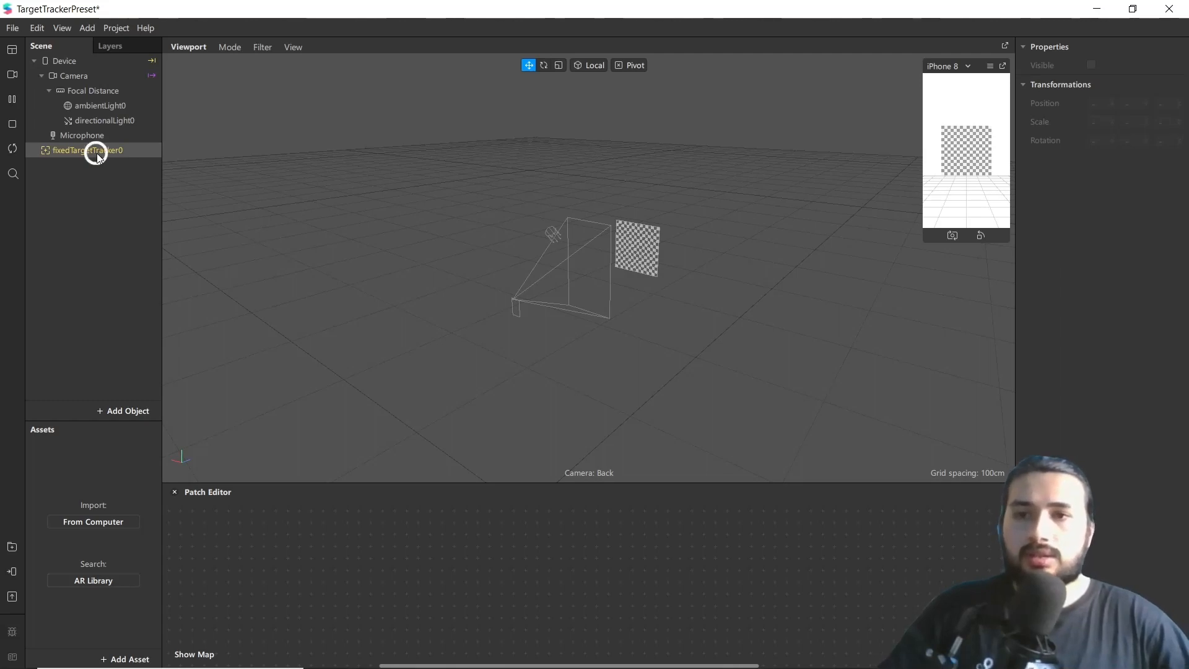
right_click(96, 155)
click(164, 270)
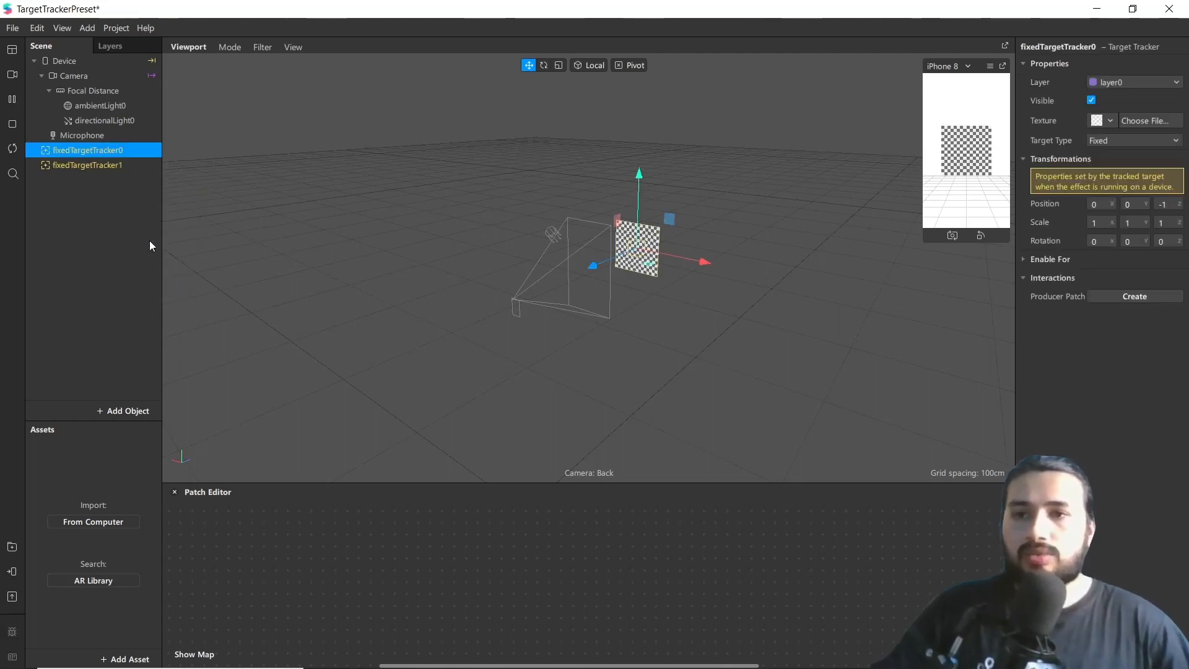
right_click(82, 165)
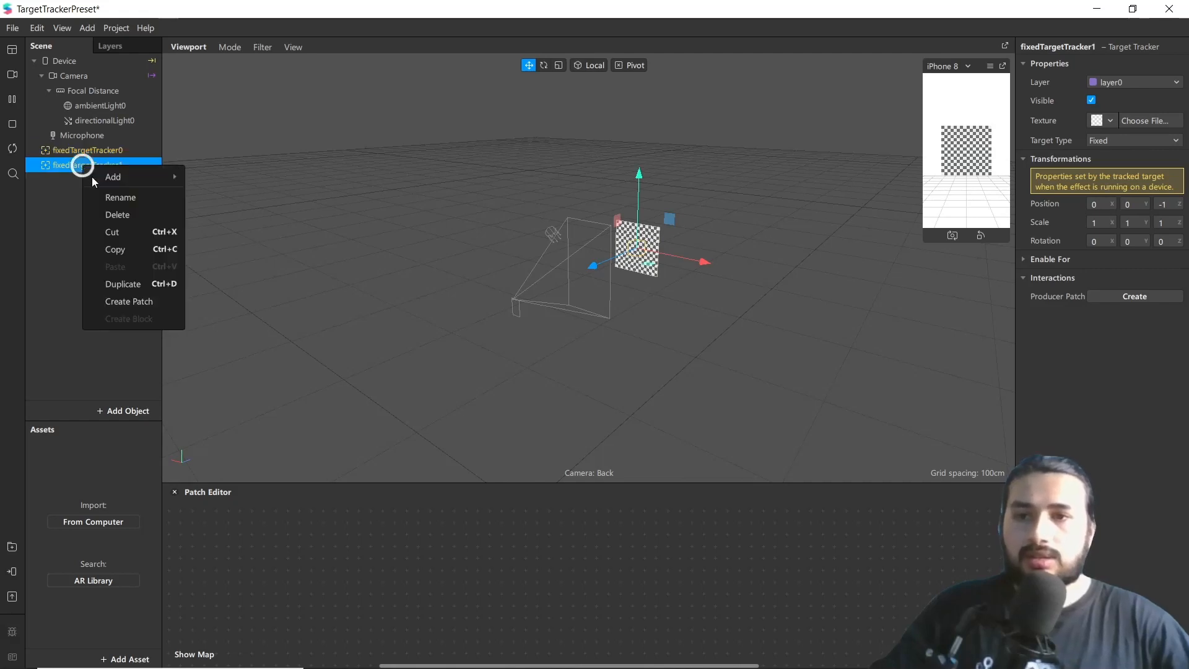
click(124, 283)
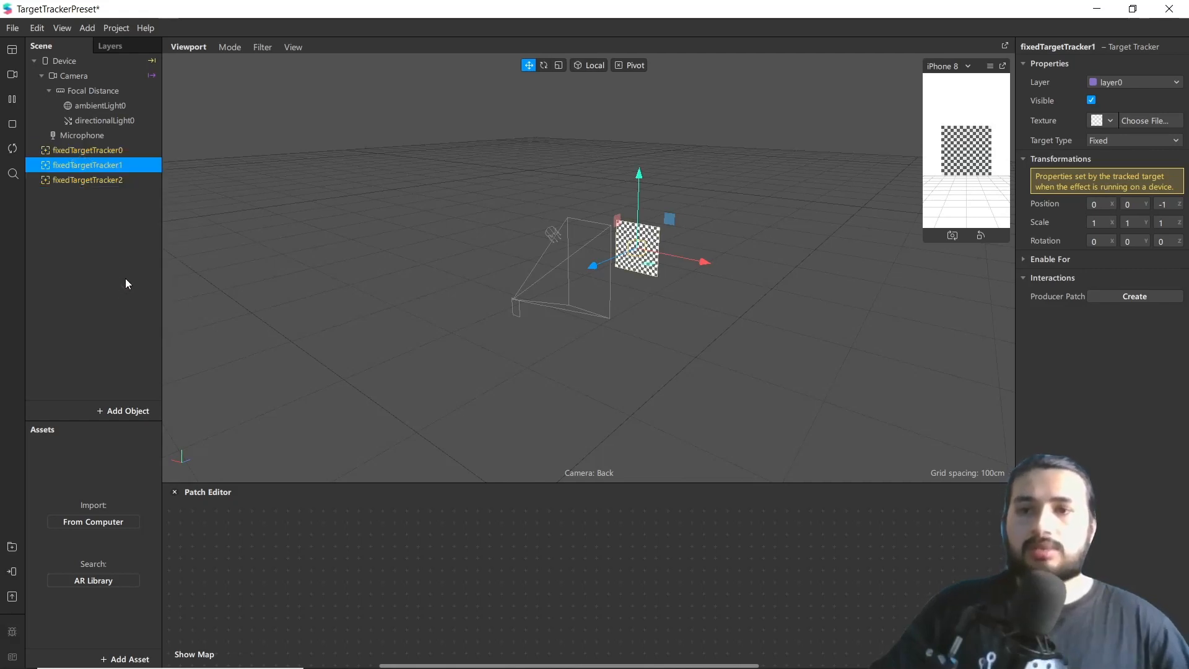
Rename the first target tracker as hero
click(99, 150)
click(99, 150)
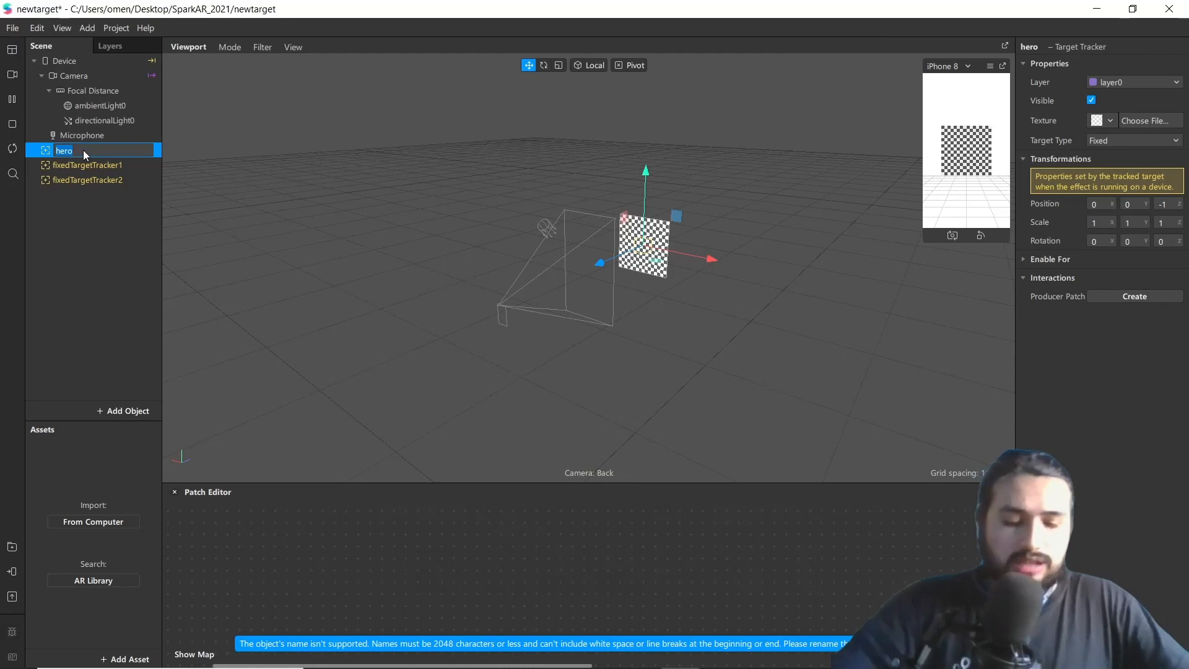
text(her)
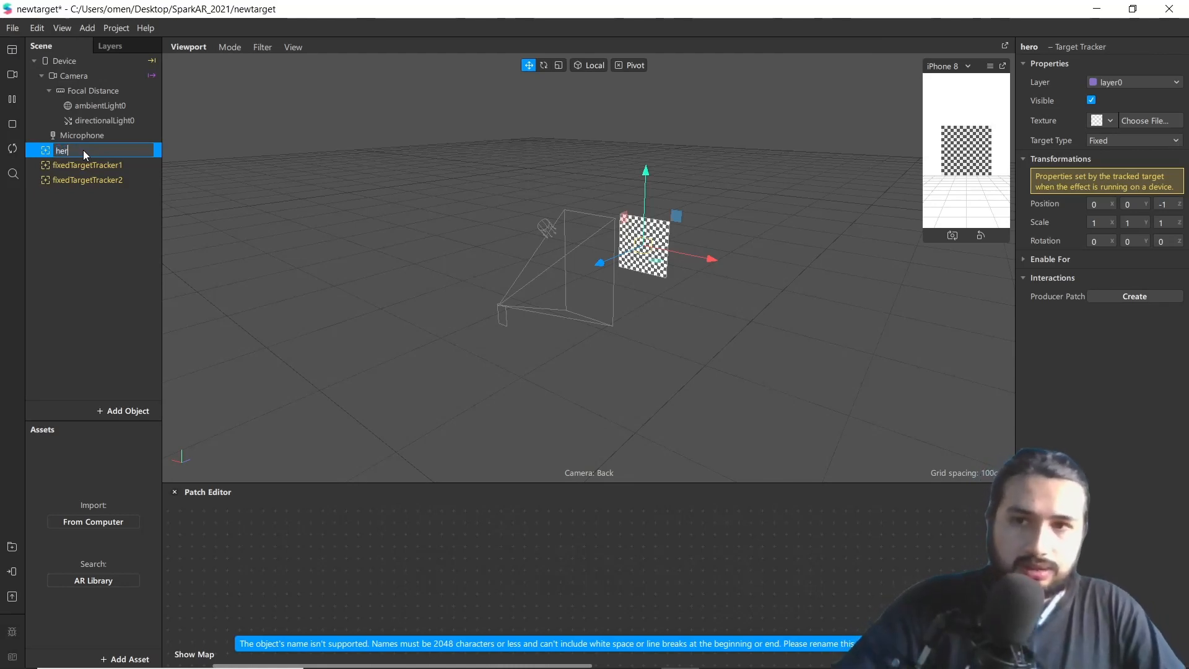
key(Return)
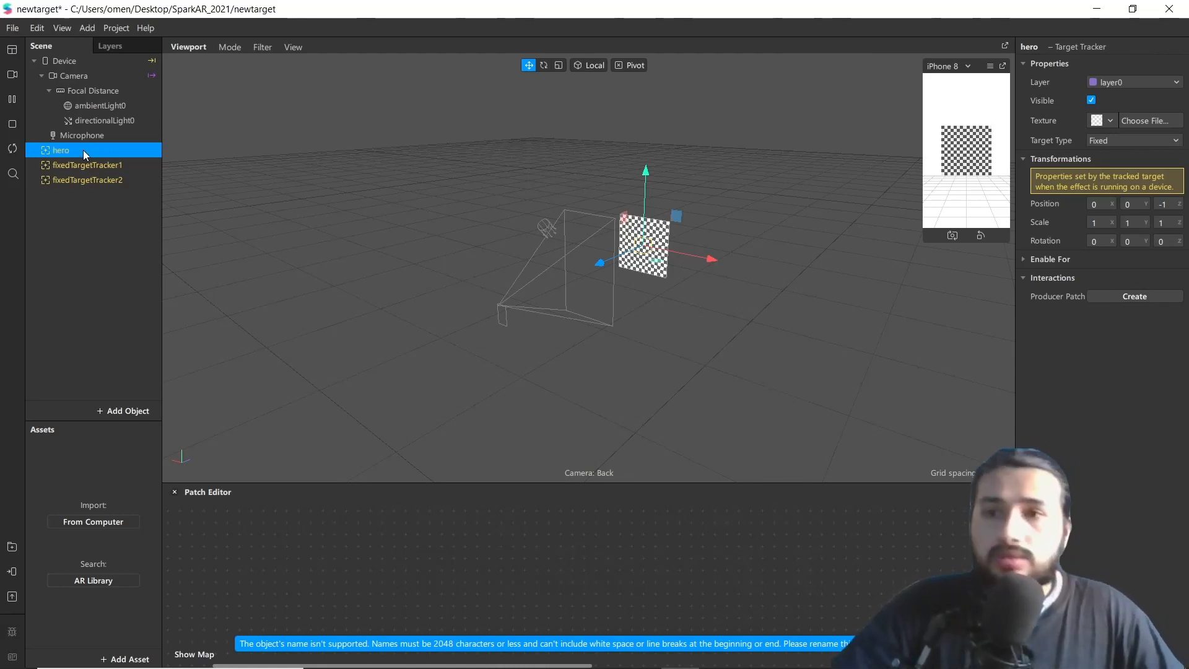
Rename the second target tracker as ninja
double_click(80, 165)
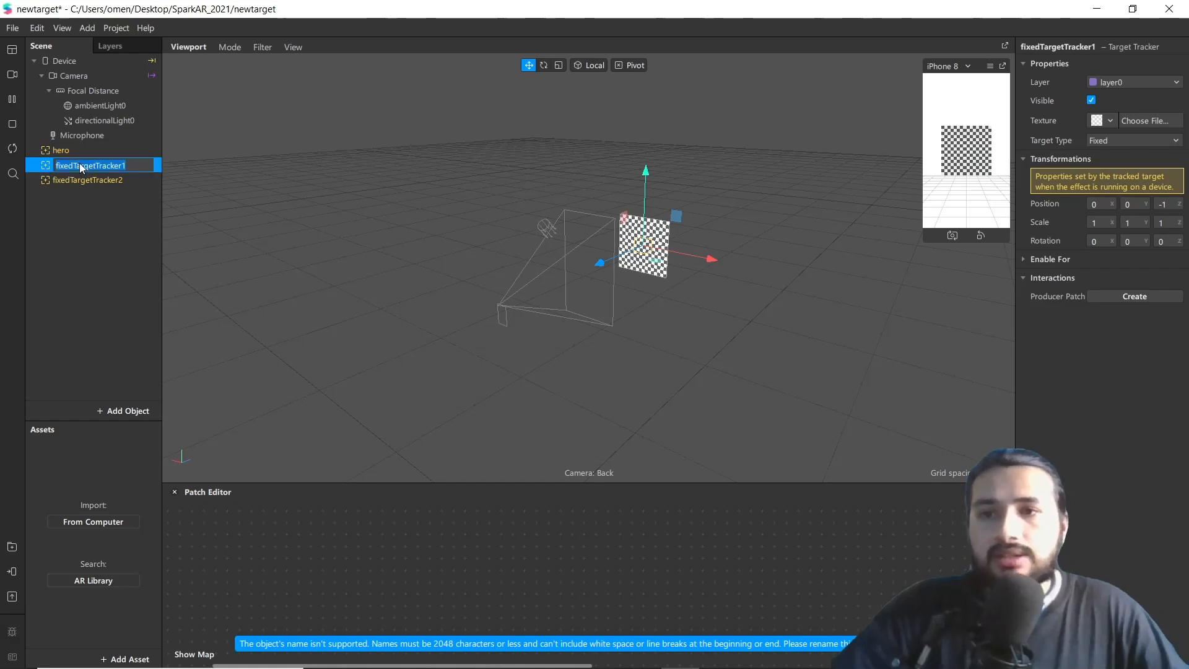
text(ninj)
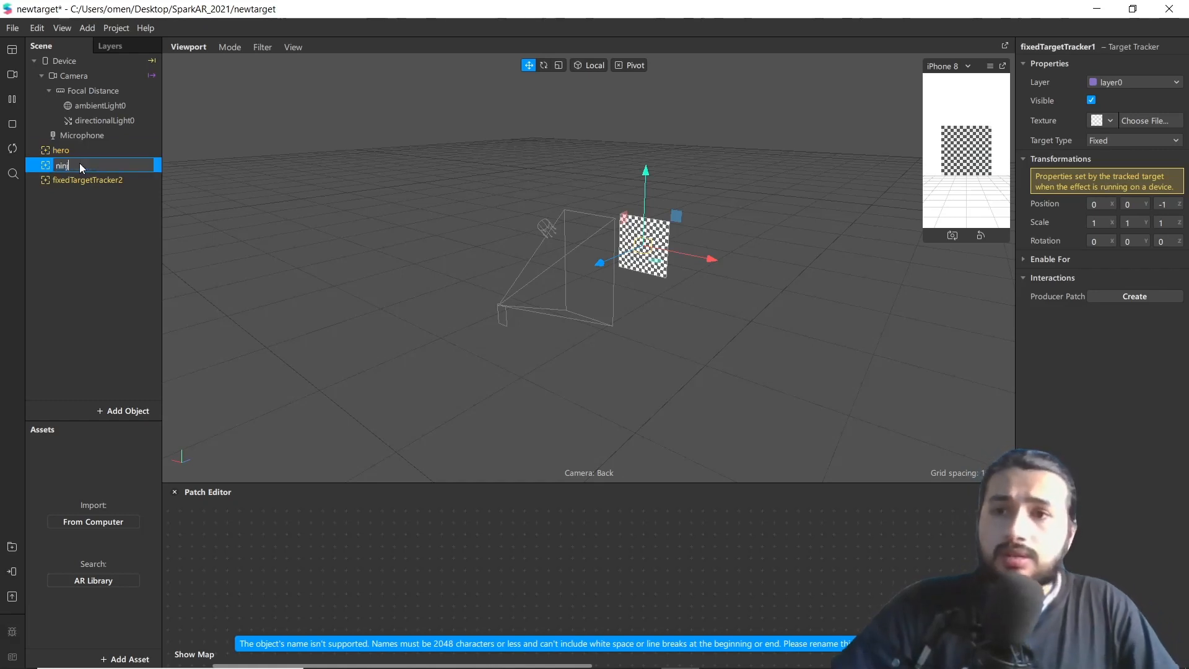
text(a)
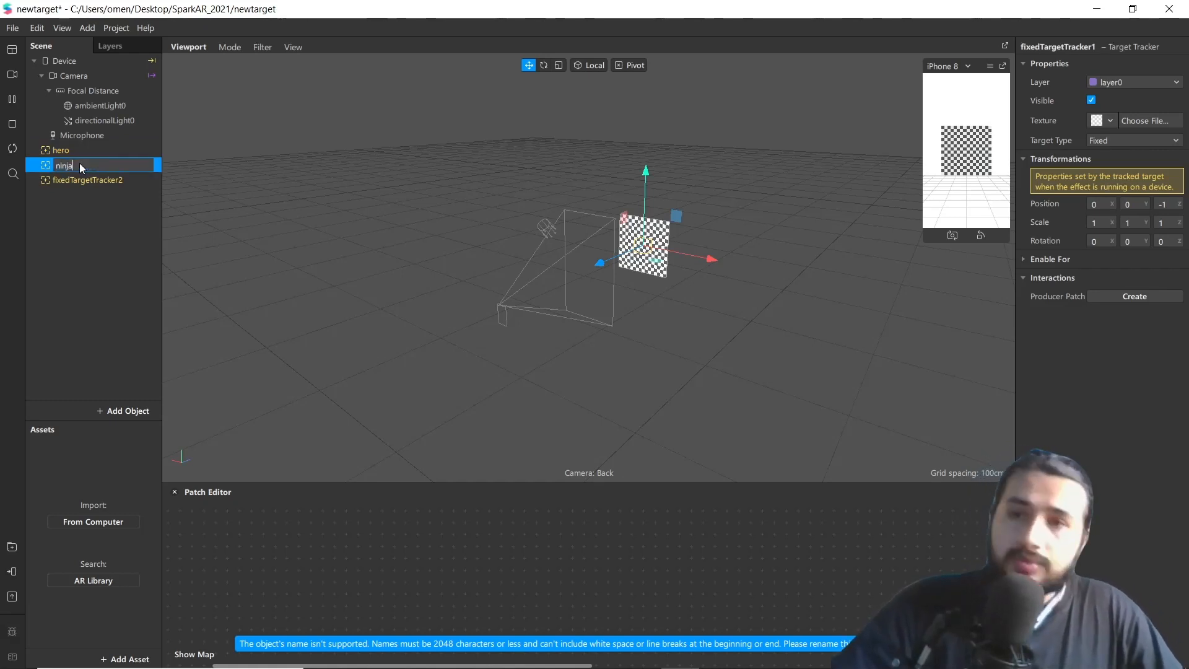
key(Return)
Rename the third target tracker as Powerup
double_click(101, 180)
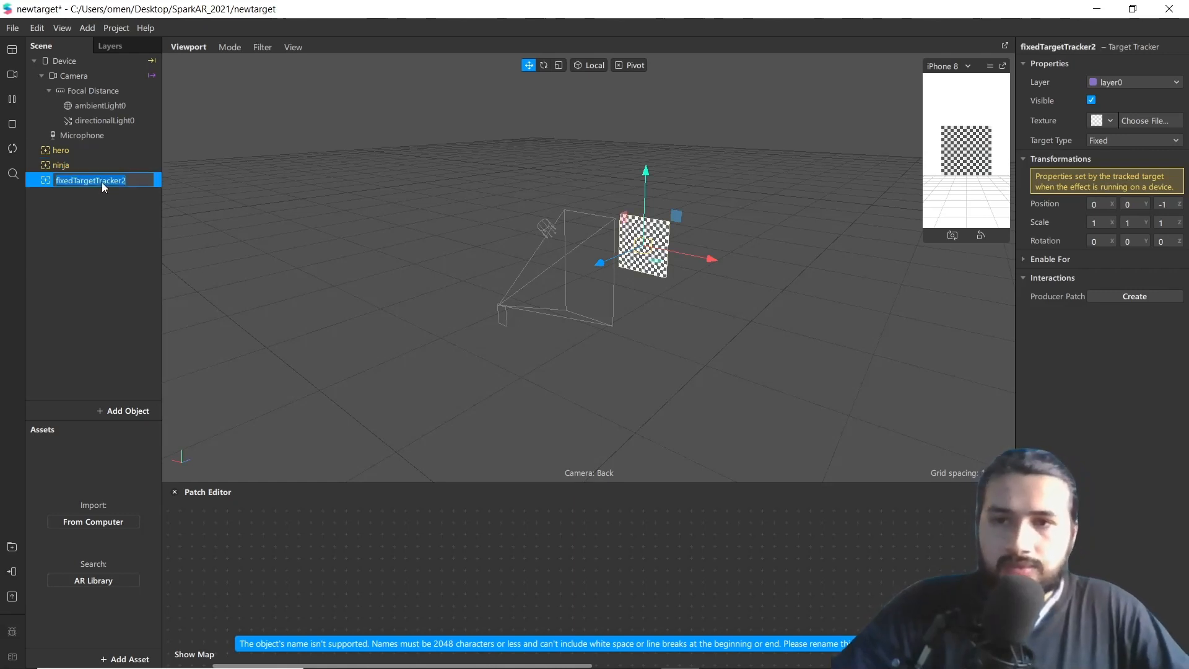
text(PO)
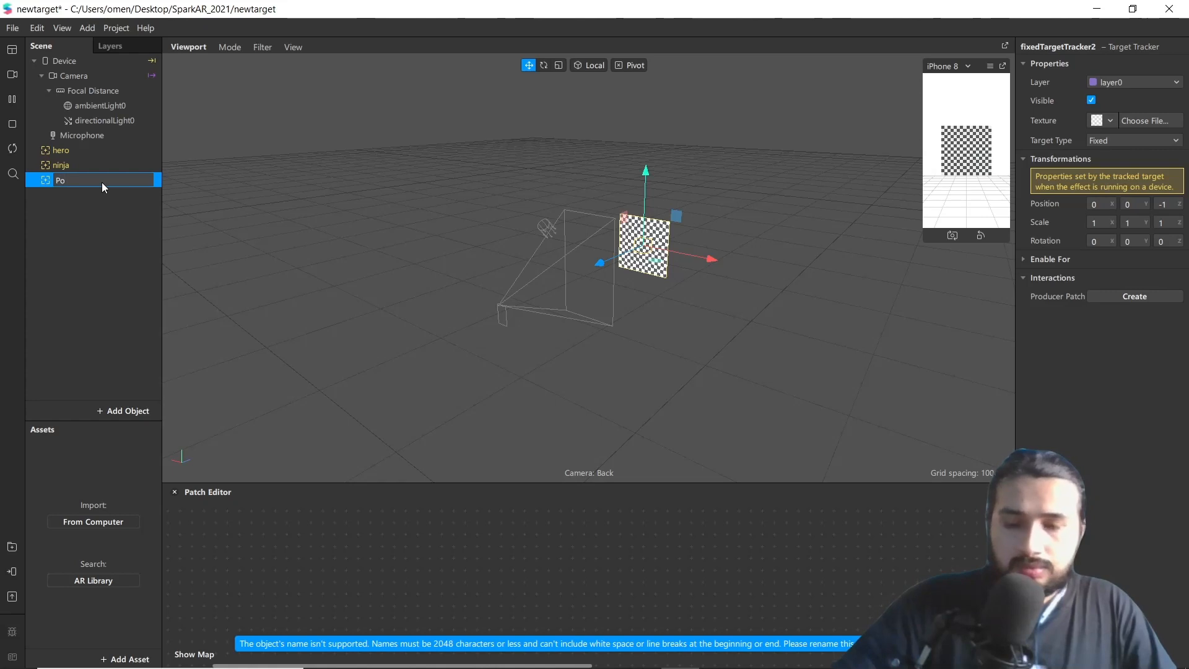
text(weru)
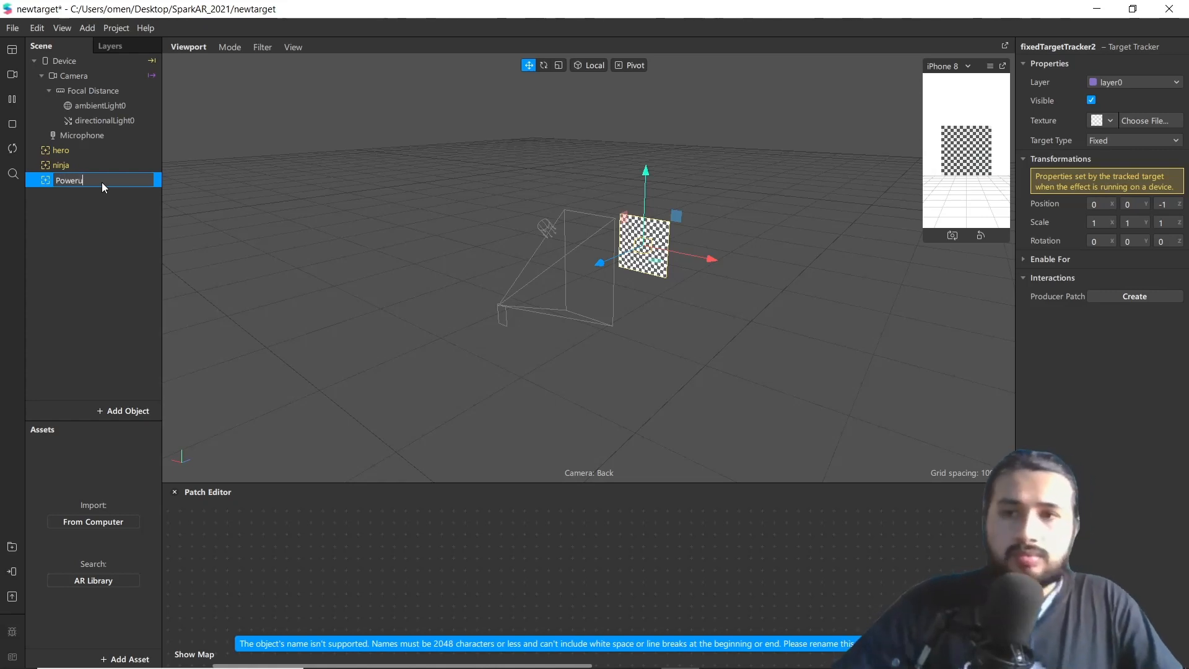
text(p)
key(Return)
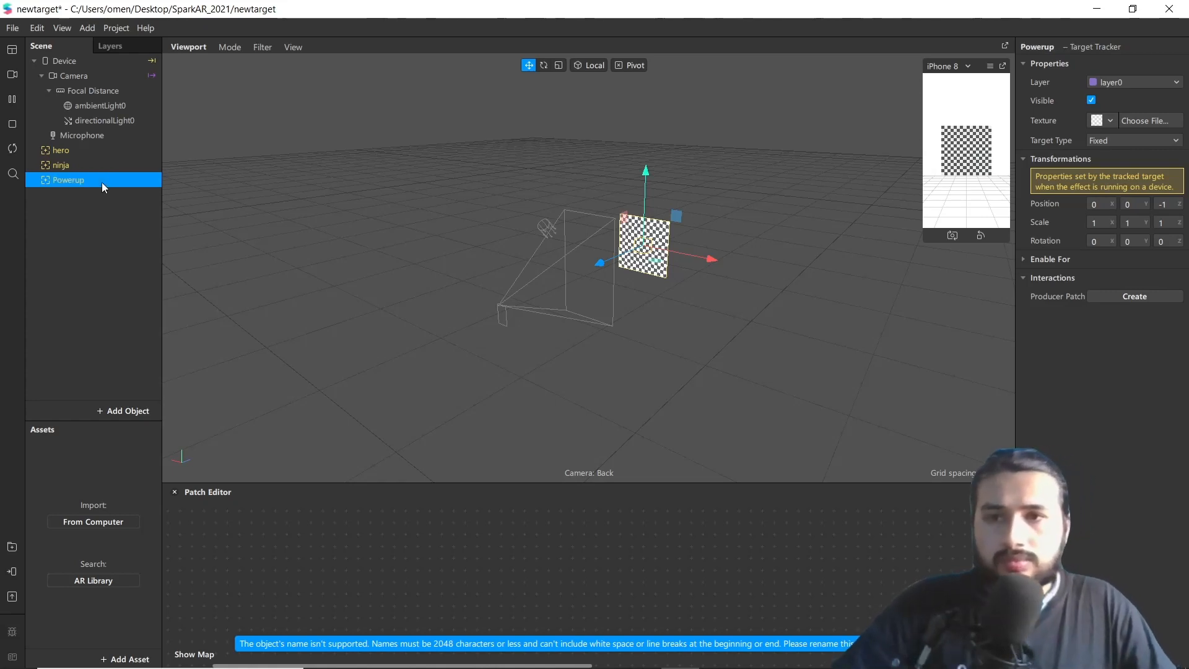
Spread the overlapping trackers along the X axis, moving hero to about -0.5 and Powerup to about 0.42
click(79, 149)
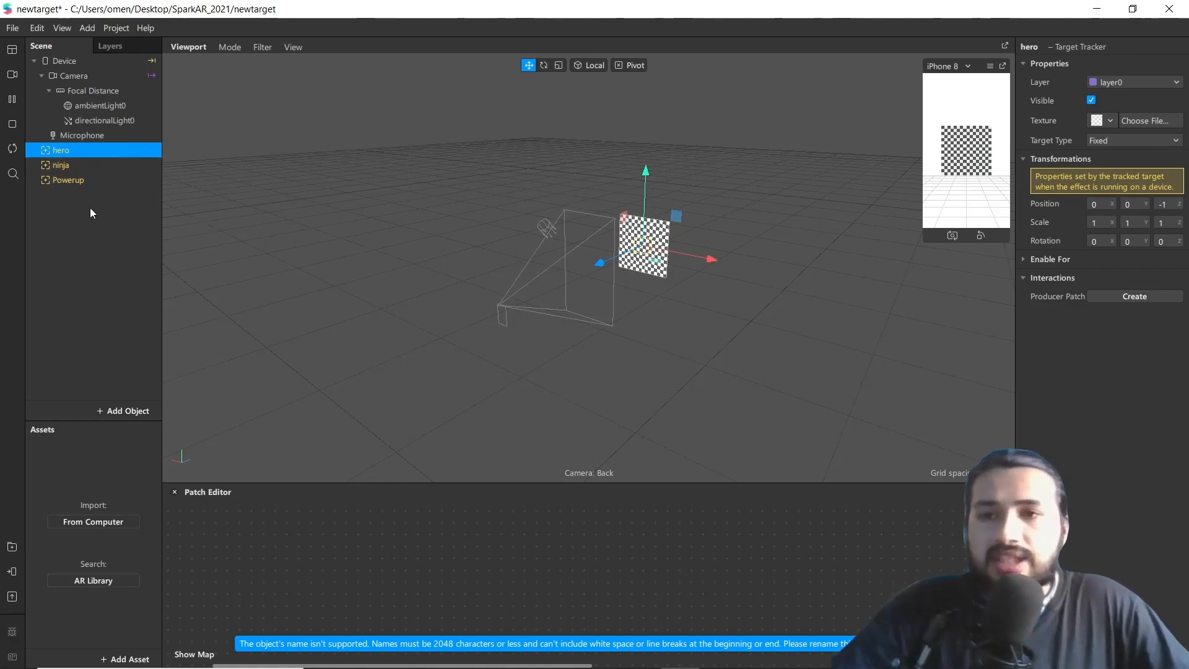
click(86, 161)
click(86, 151)
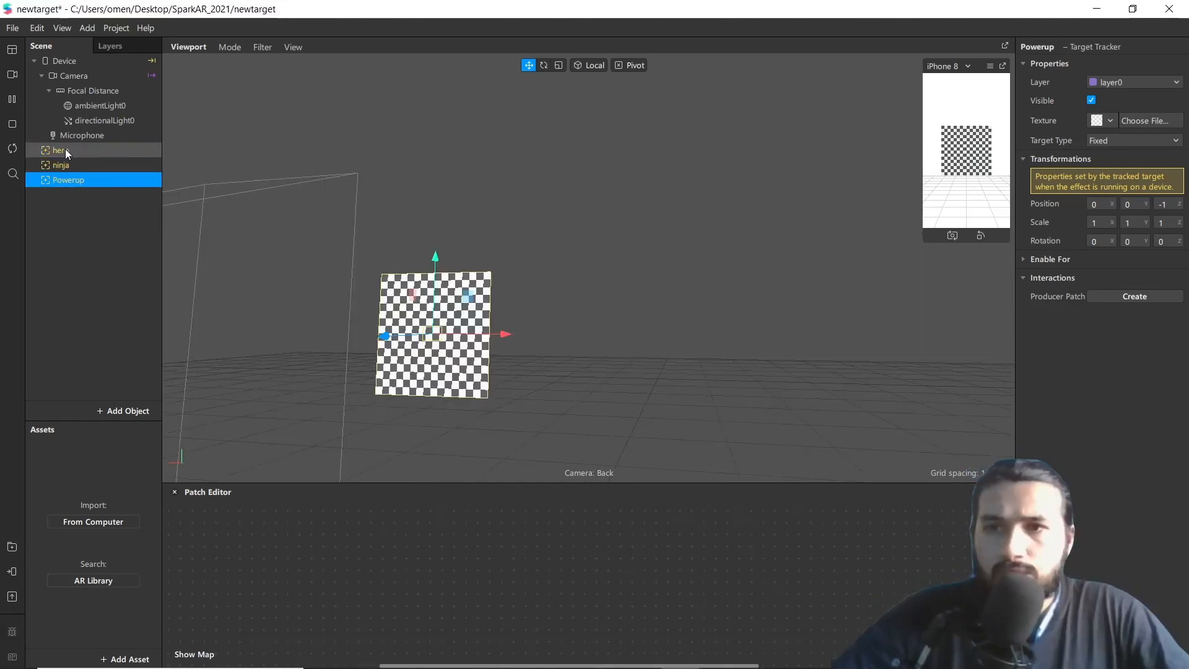
click(66, 151)
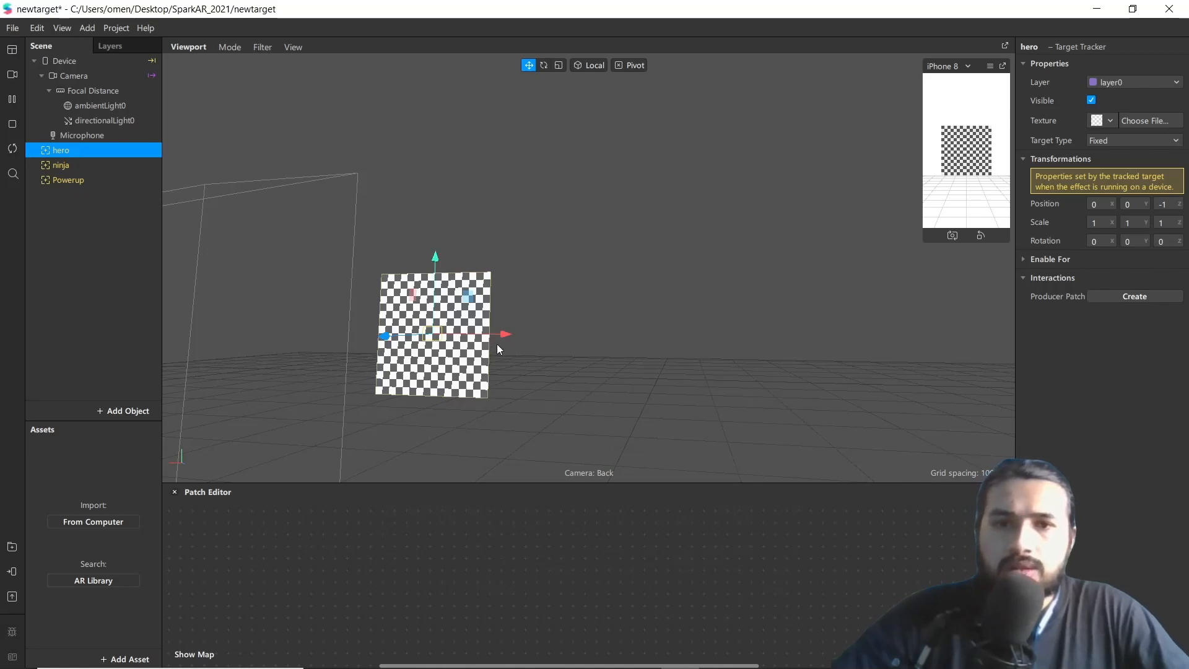
drag(504, 334, 257, 334)
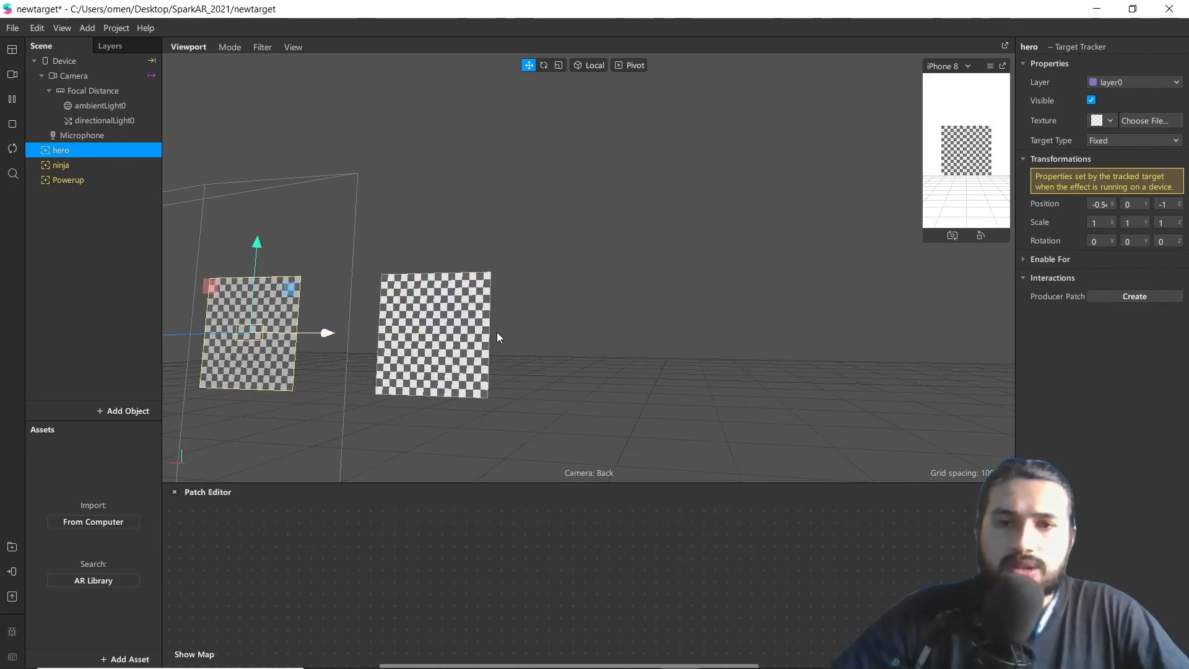
click(445, 333)
drag(504, 335, 679, 344)
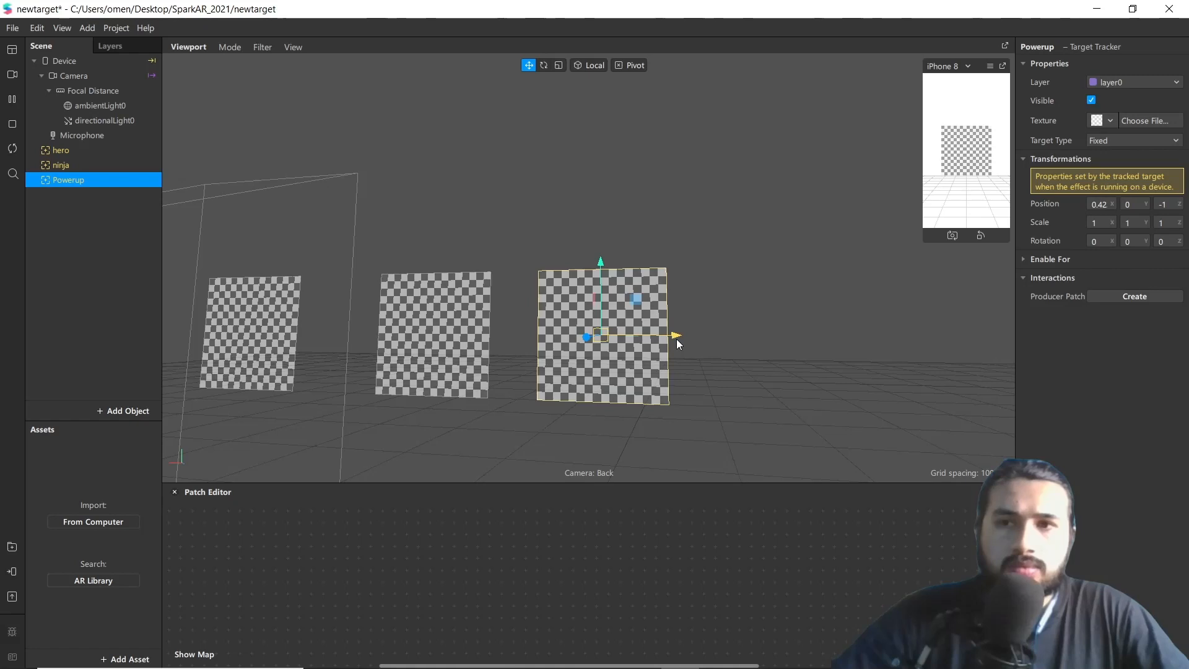
Import the SparkTargetPoster image from the imagetarget folder as the hero tracker's texture
click(69, 152)
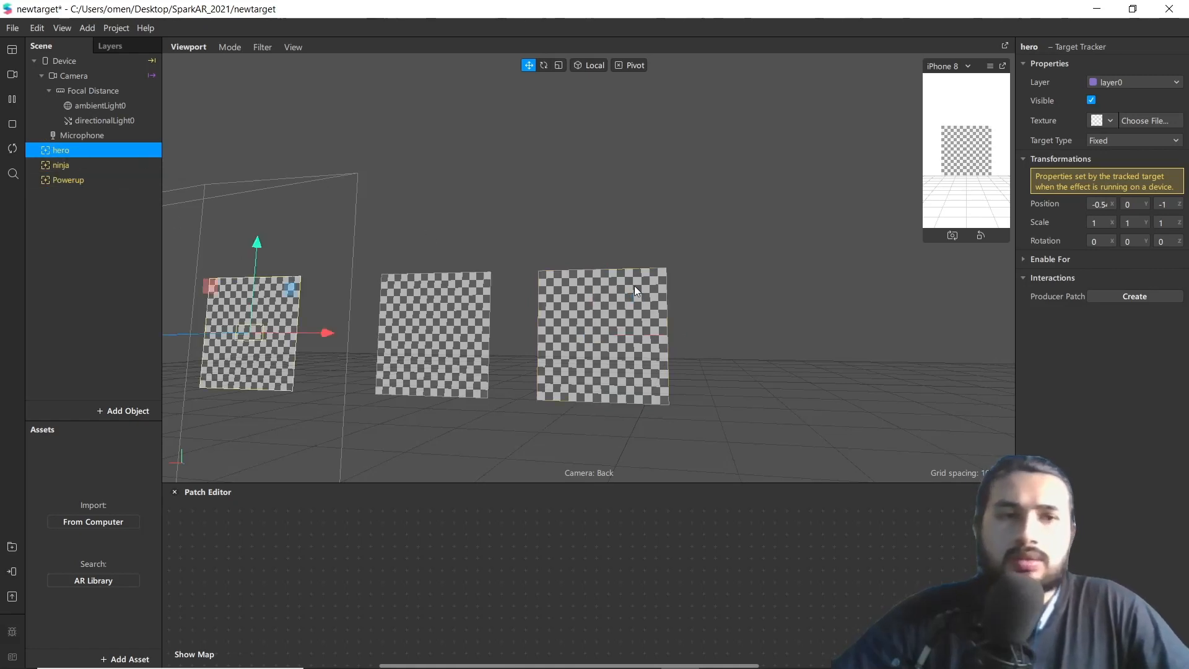
click(1139, 122)
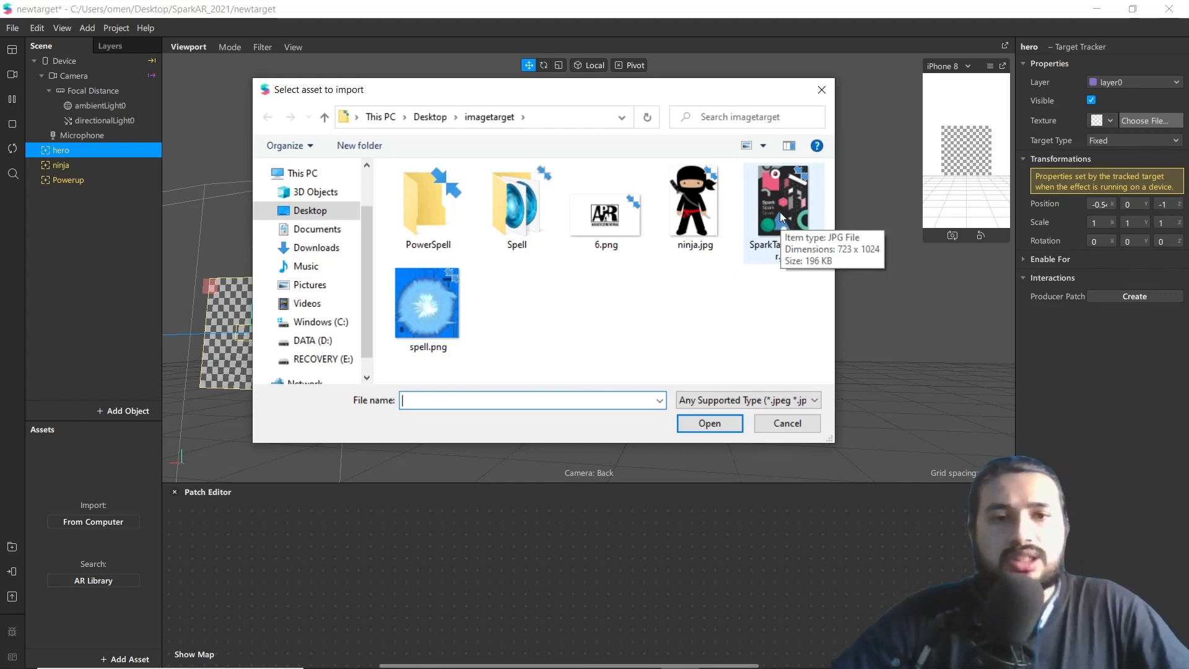
double_click(780, 216)
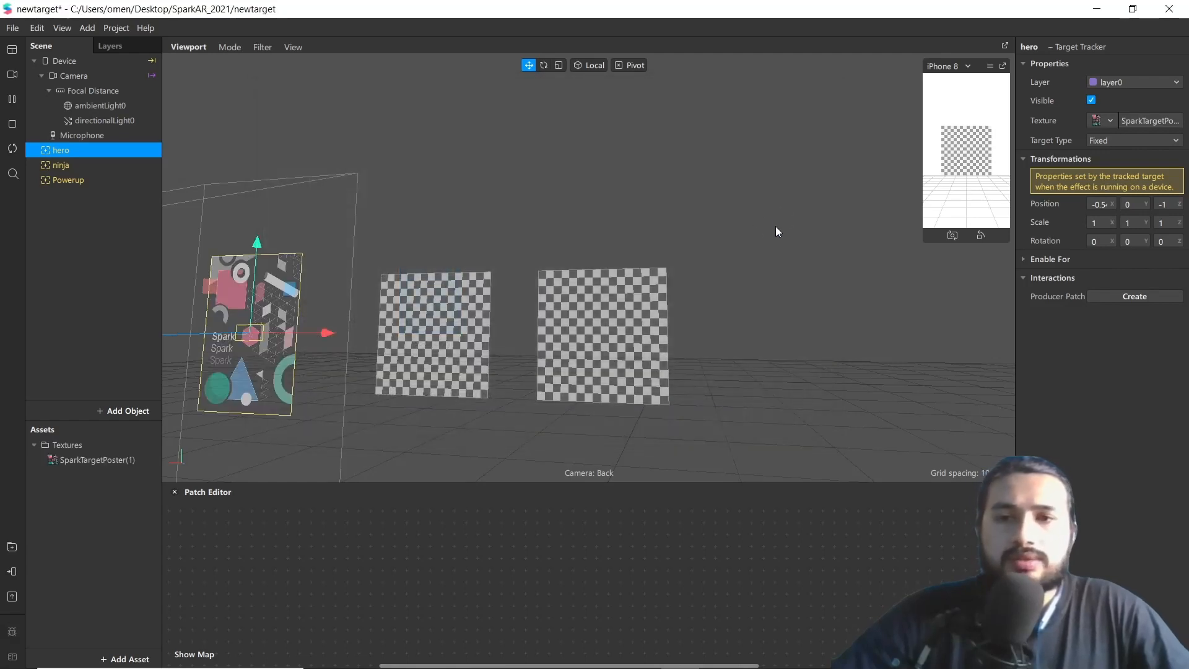
Import 6.png from the imagetarget folder as the ninja tracker's texture
click(450, 341)
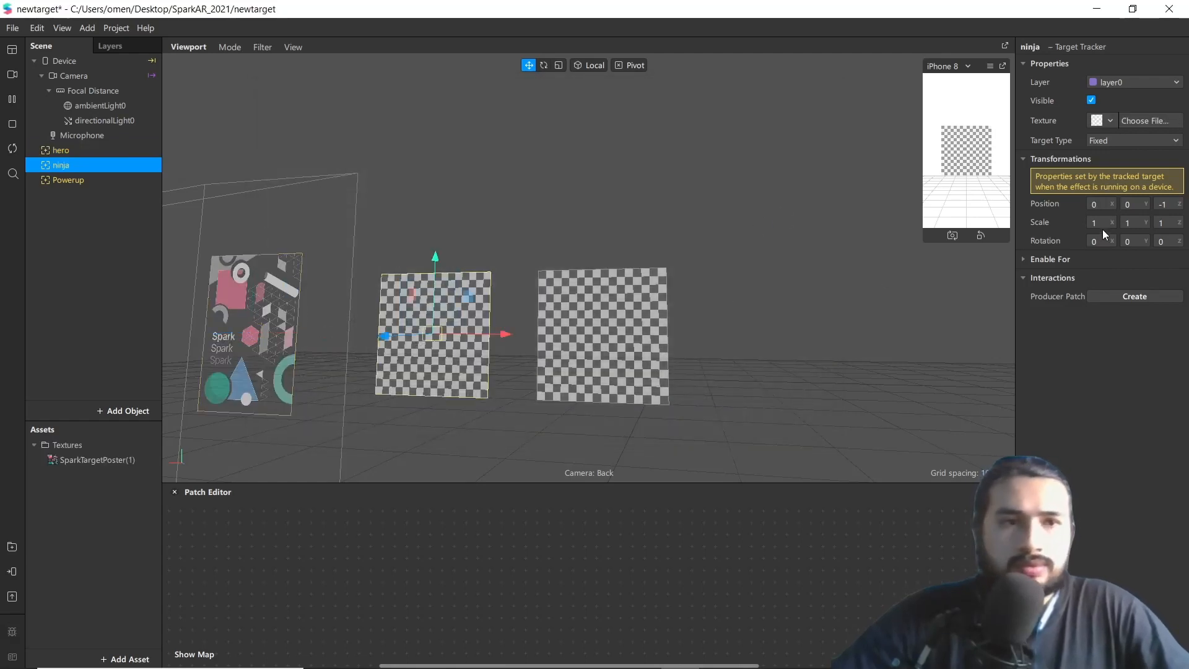
click(1128, 124)
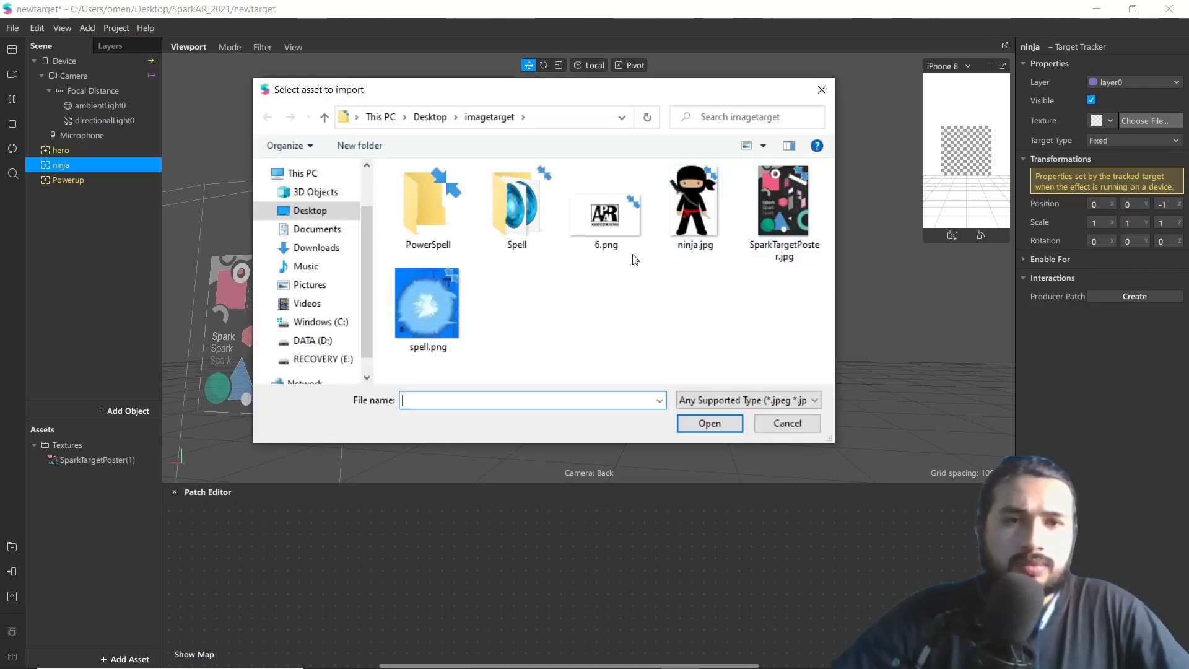
click(604, 234)
double_click(604, 233)
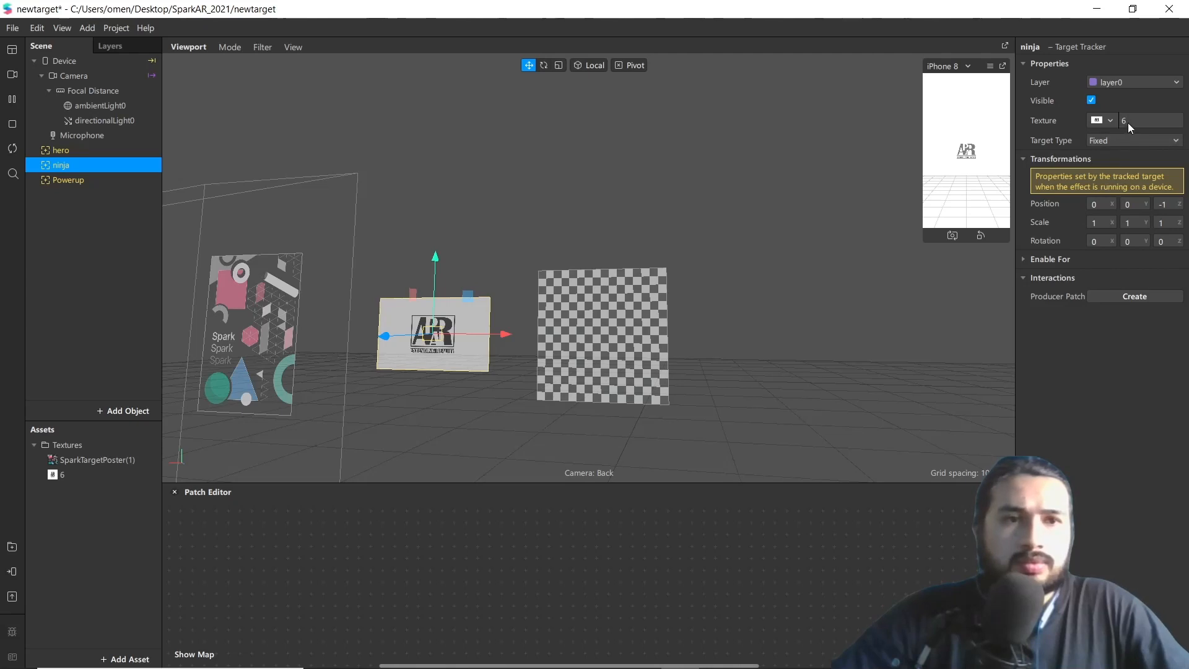
Import ninja.jpg from the imagetarget folder as the Powerup tracker's texture
click(91, 183)
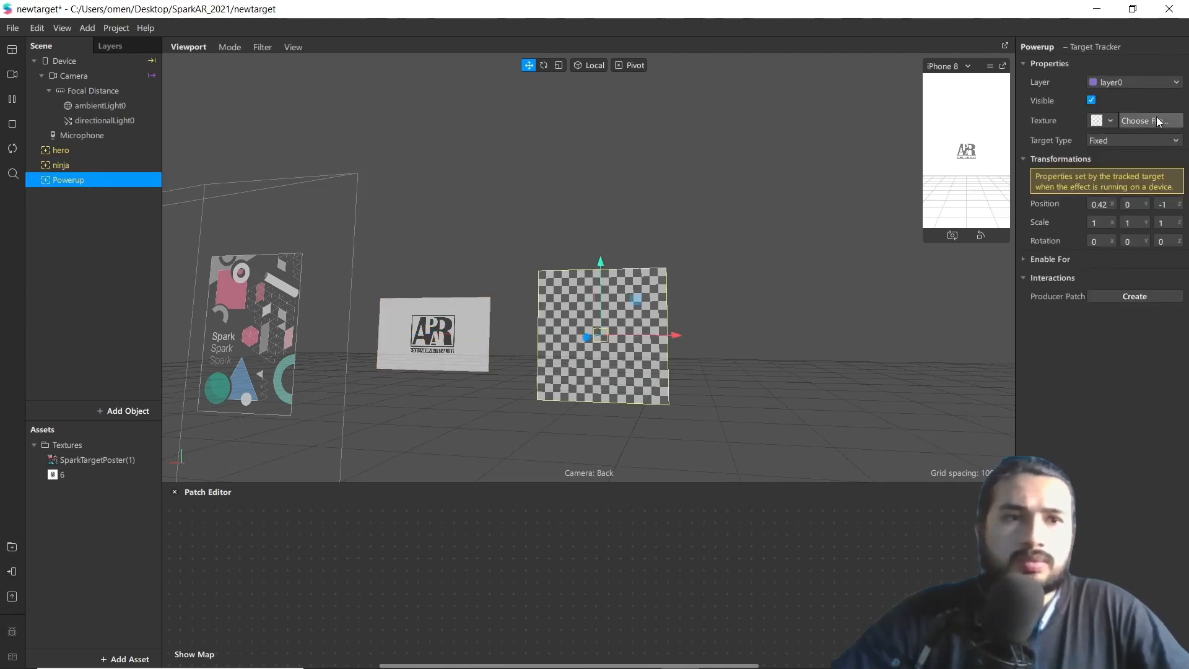
click(1148, 121)
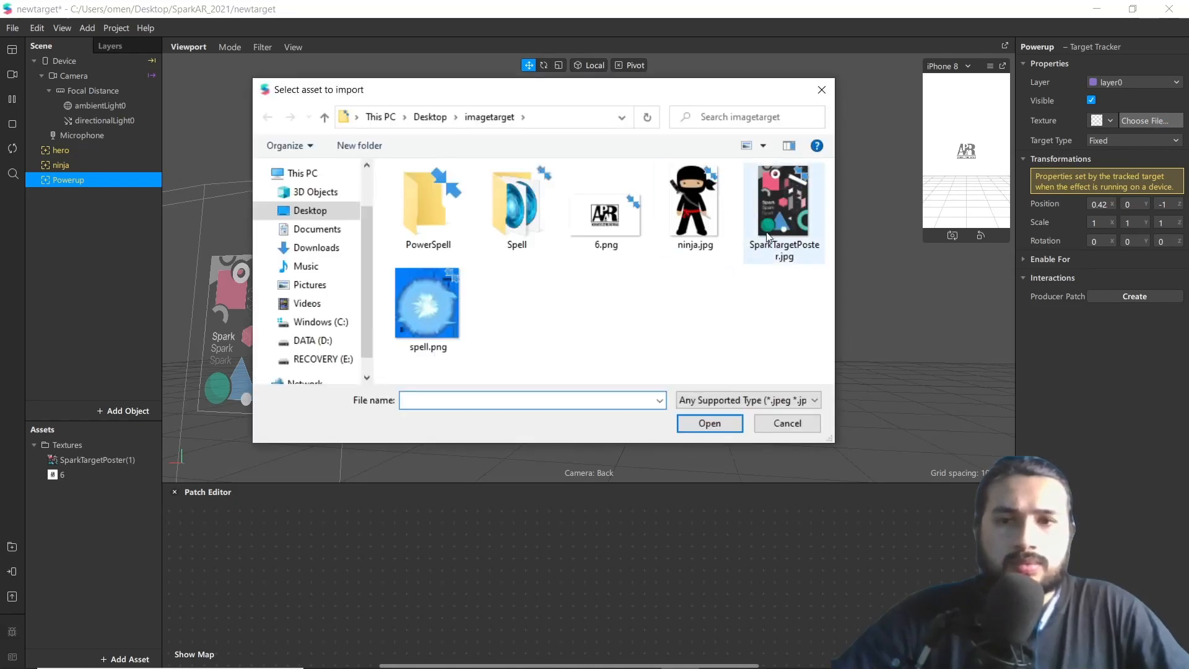
double_click(695, 204)
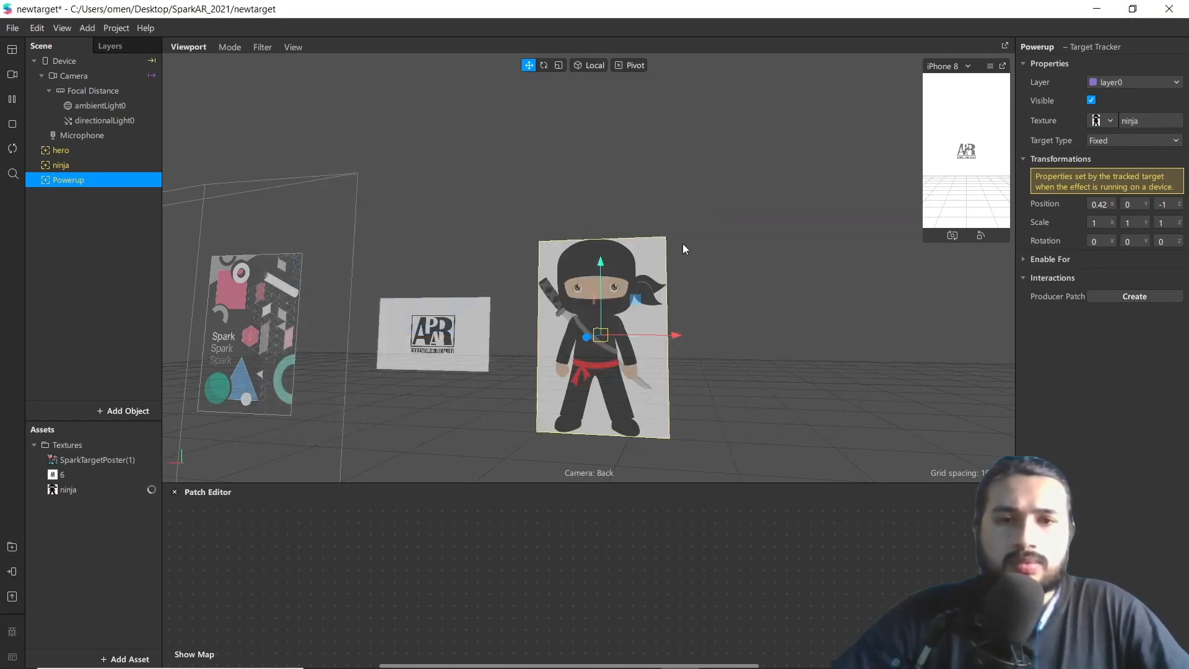
Reorder the trackers along the X axis, with Powerup at about -0.4, ninja just below 0 and hero on the positive side beside ninja
scroll(606, 317, down, 5)
click(437, 326)
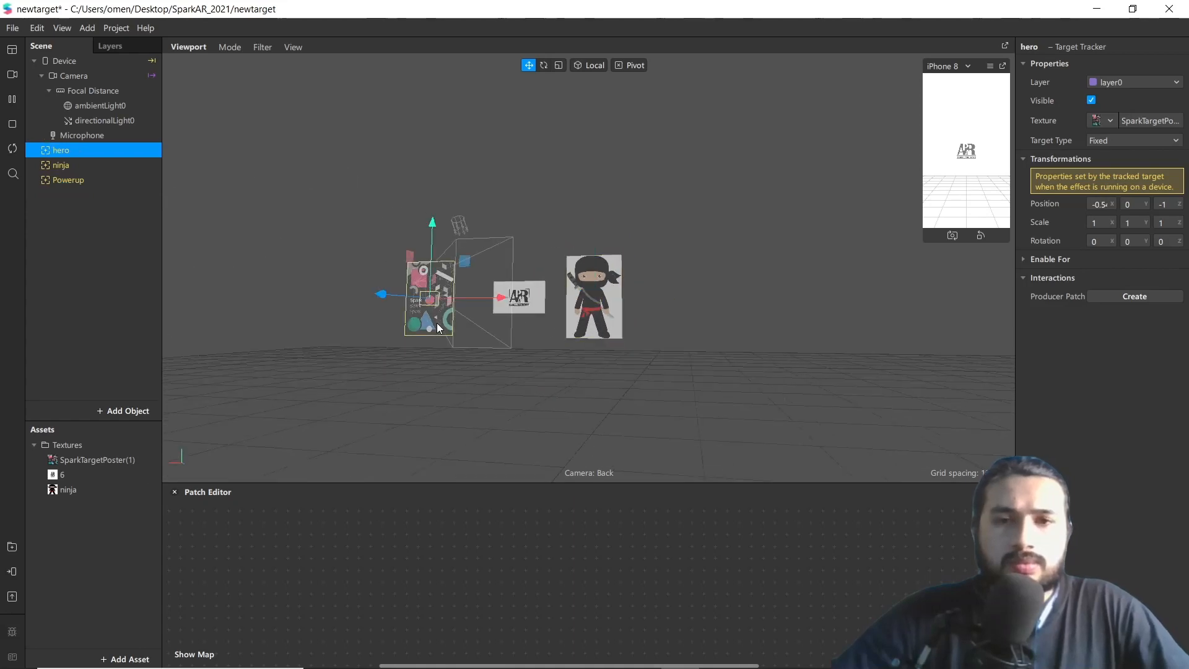
drag(473, 296, 733, 302)
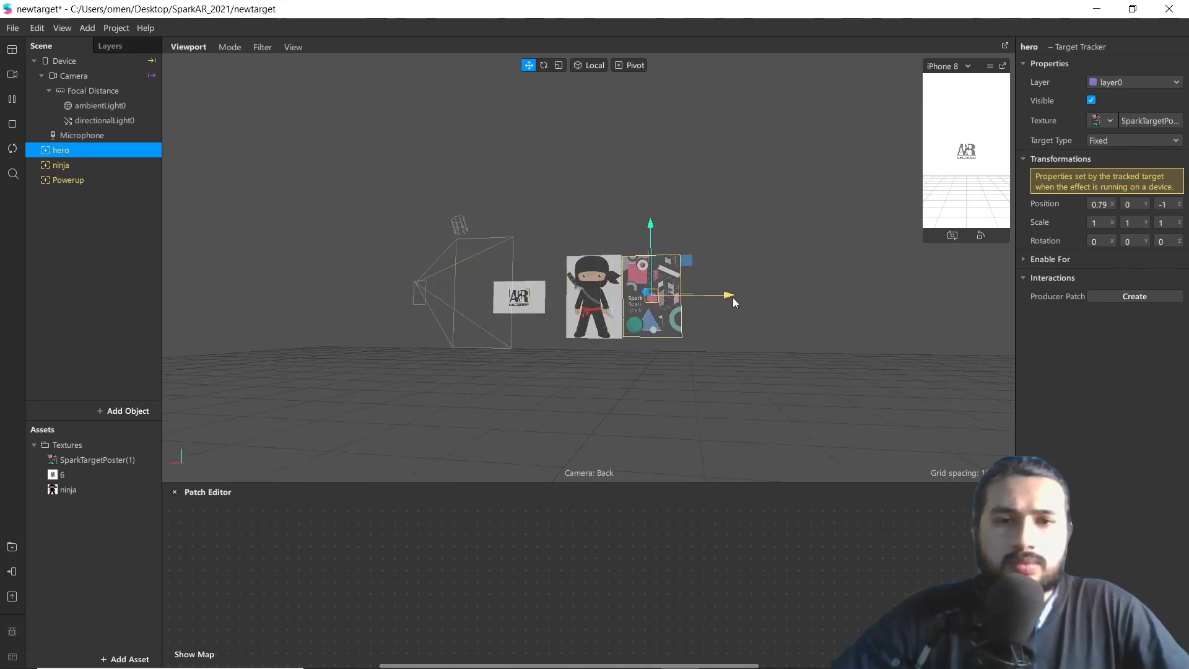
click(637, 300)
click(612, 303)
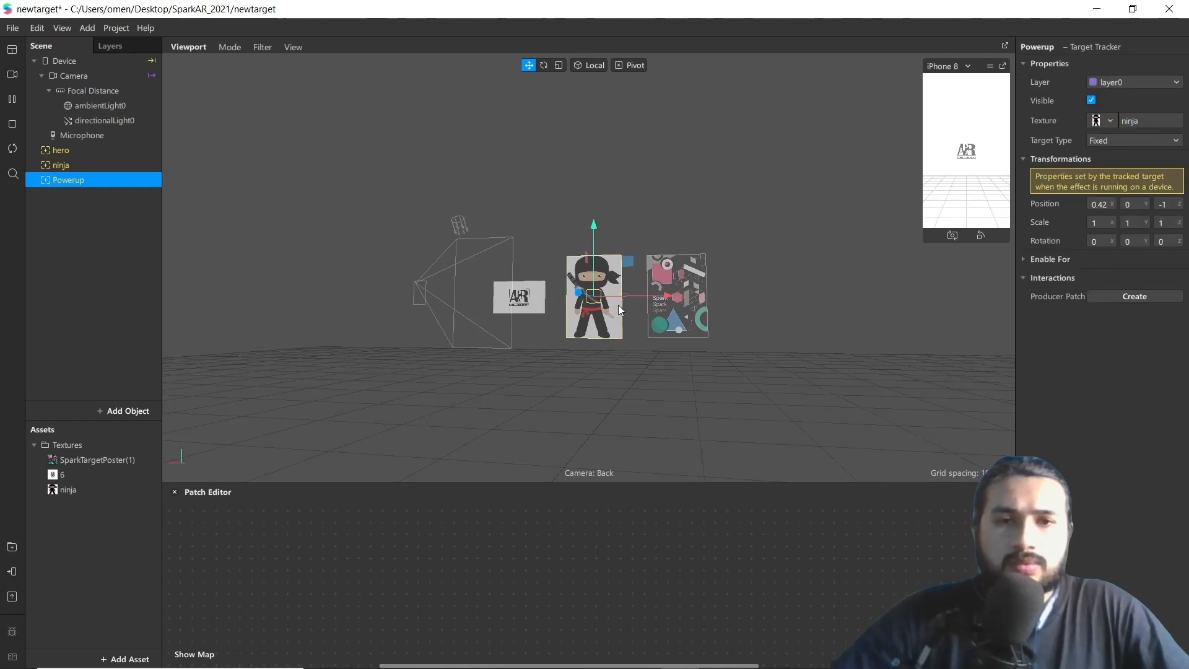
drag(618, 304, 486, 294)
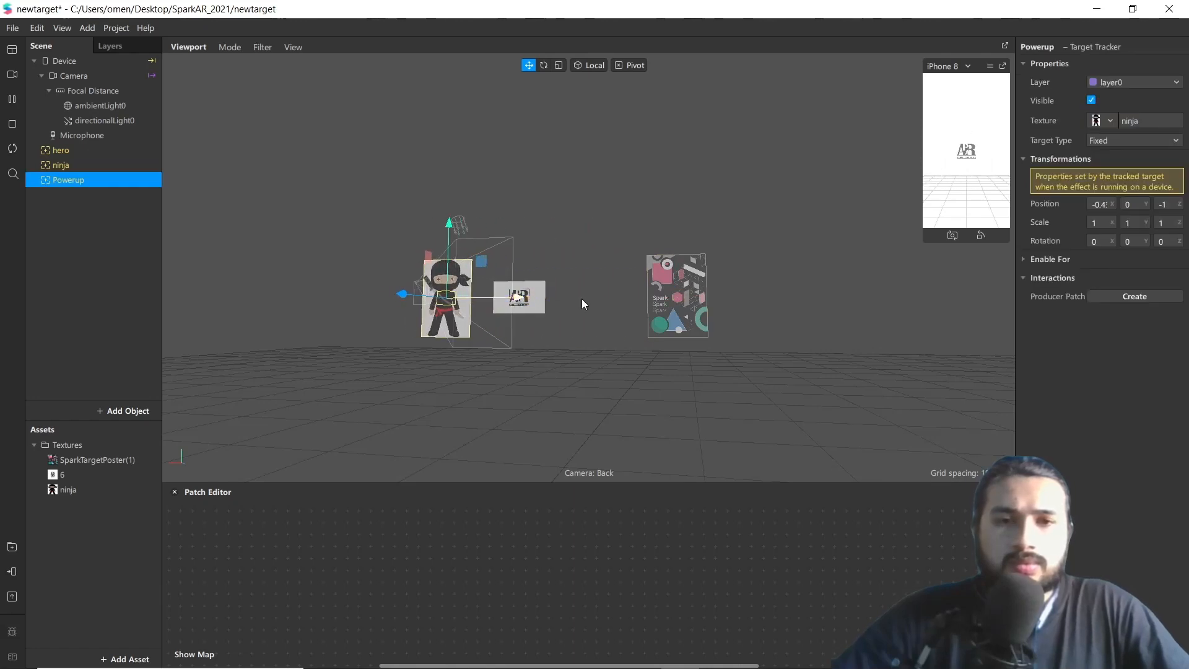
click(696, 310)
drag(713, 296, 556, 299)
click(540, 303)
drag(560, 300, 566, 302)
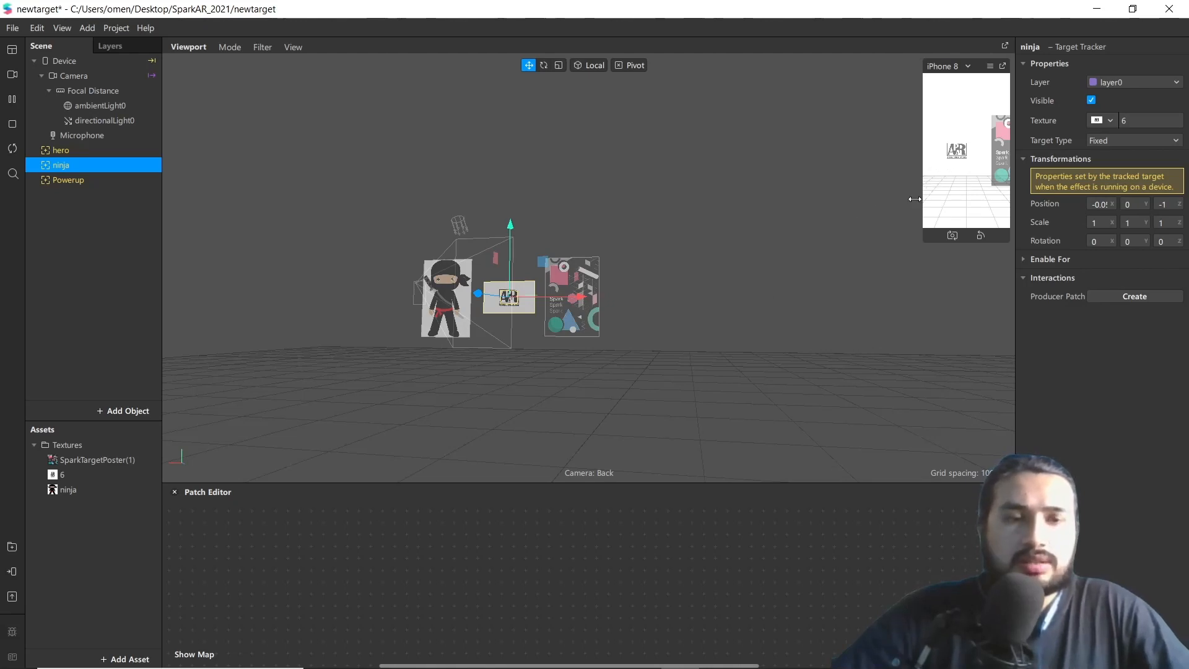
Enlarge the iPhone 8 preview and examine how the three target images appear in it and in the scene
drag(915, 199, 783, 312)
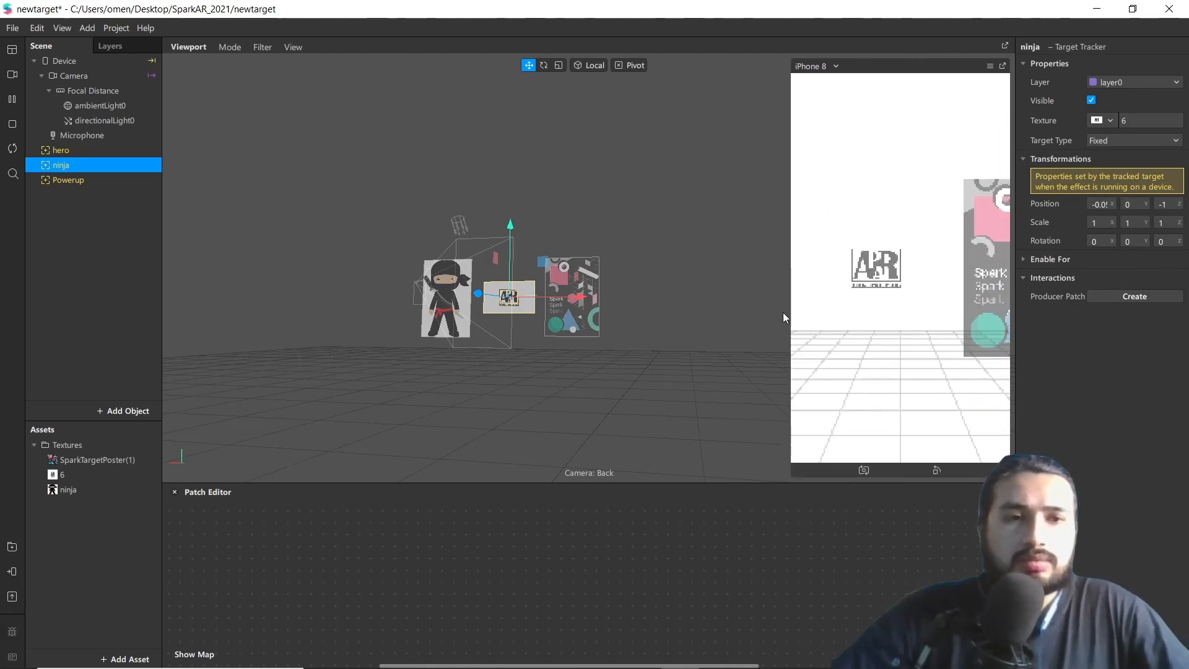
click(991, 67)
click(1028, 88)
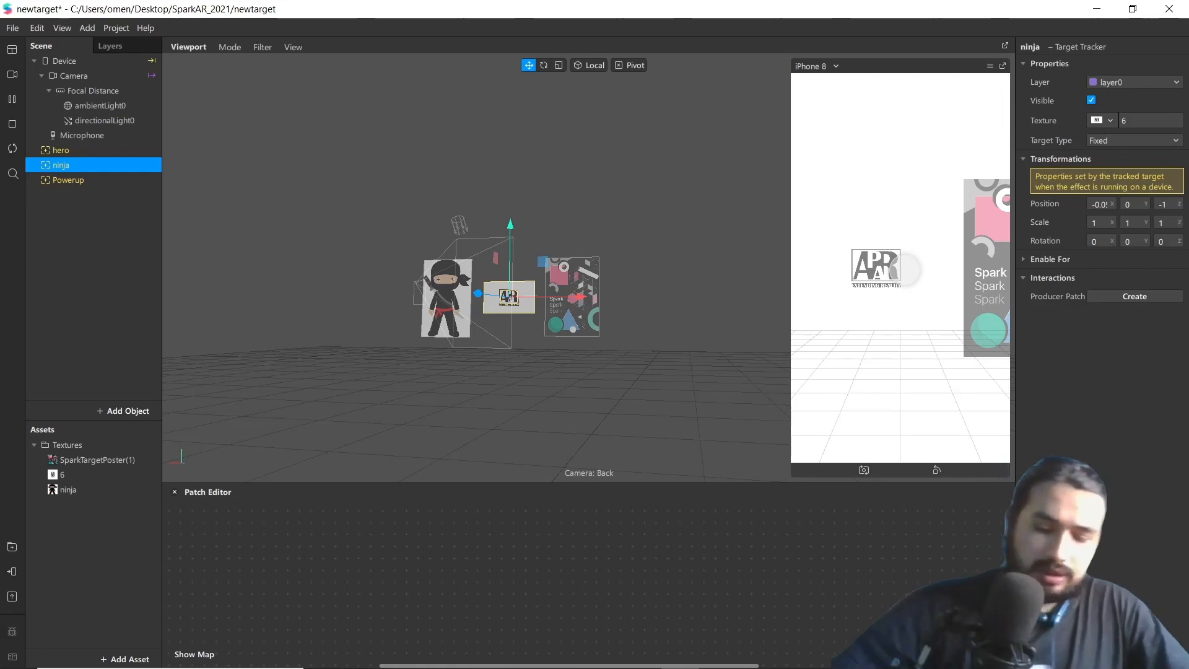
drag(889, 274, 751, 283)
drag(970, 297, 1132, 297)
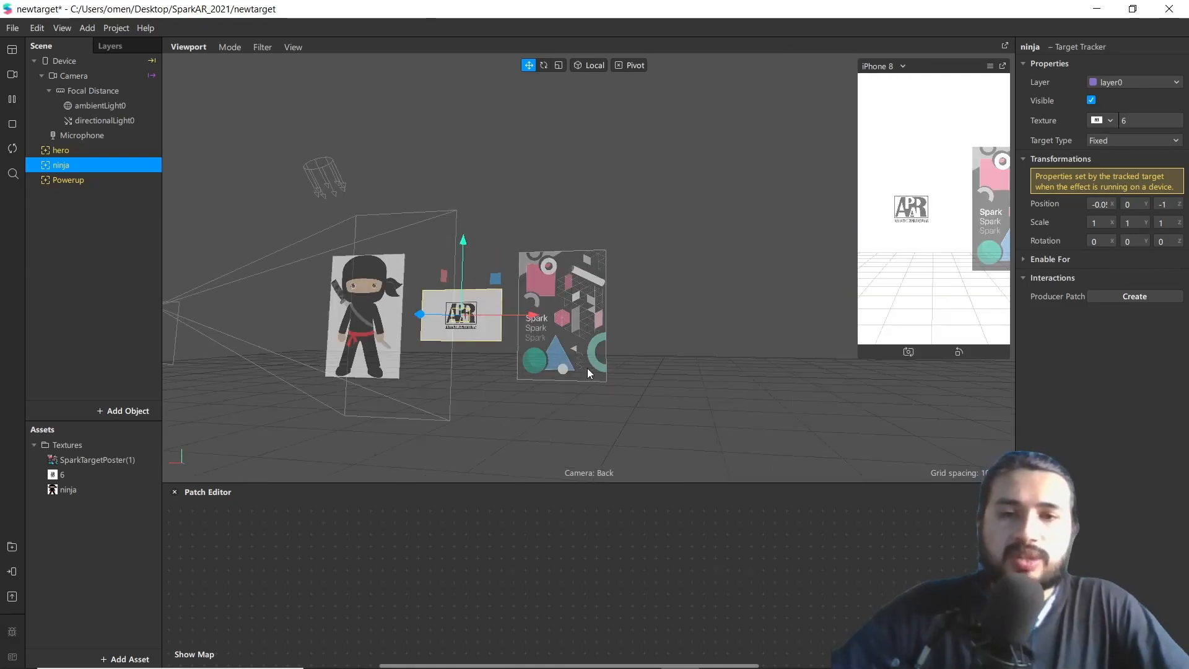
scroll(534, 384, up, 3)
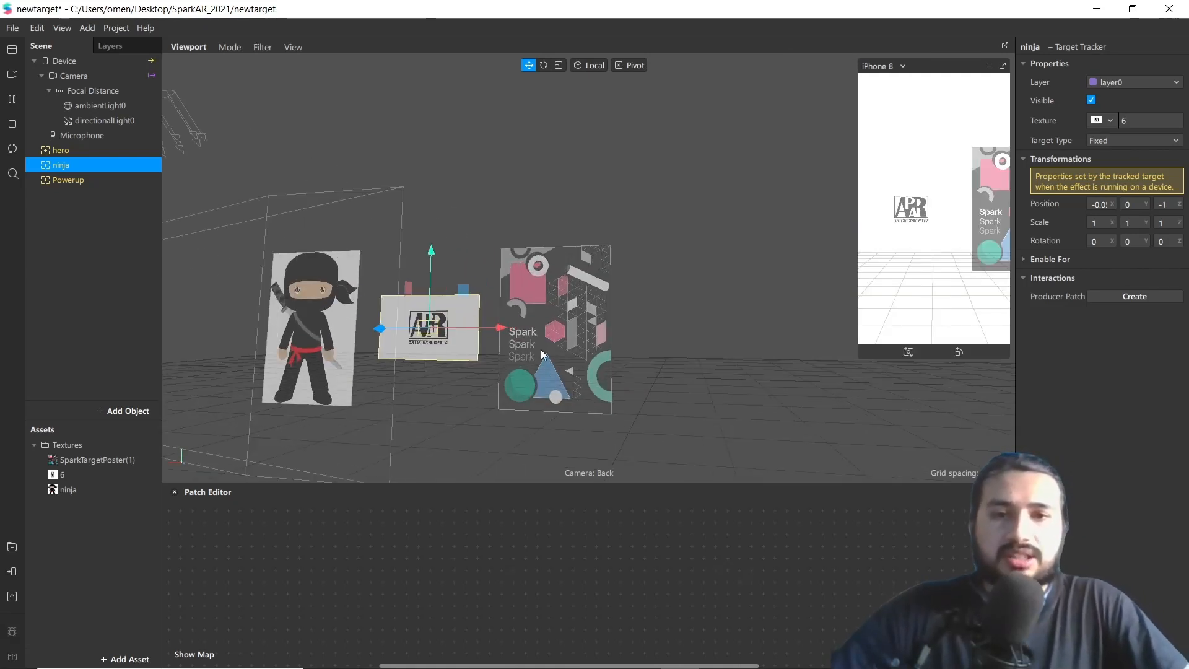
scroll(542, 354, down, 3)
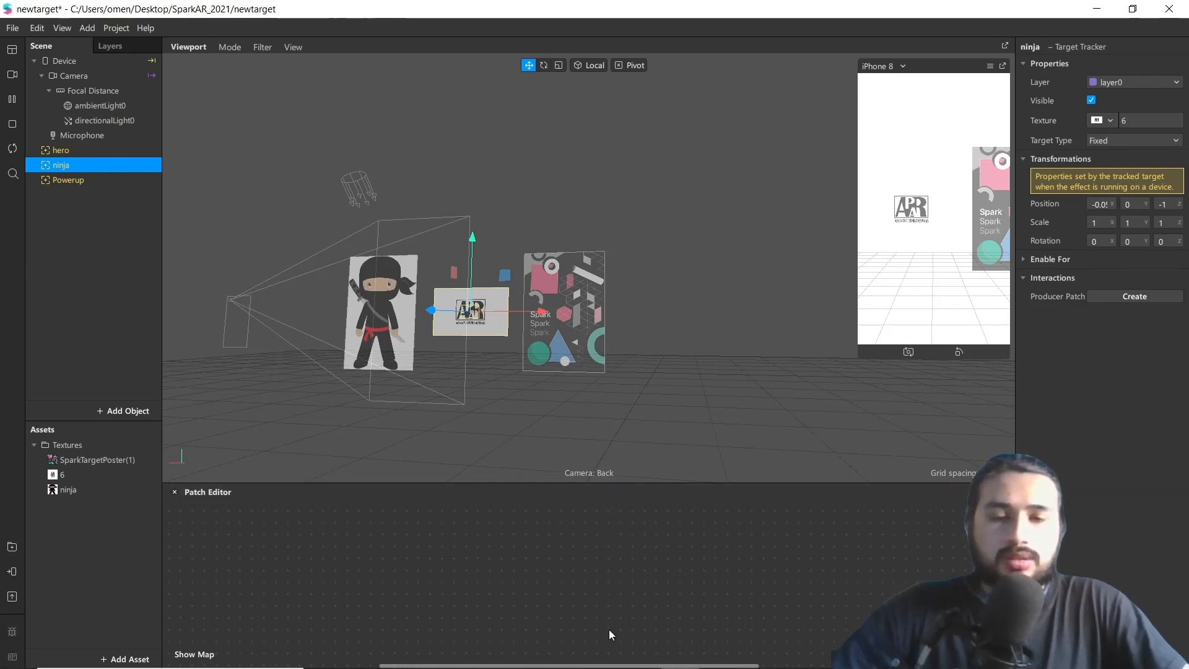
Switch to Sketchfab in the browser and open the Low-poly Ninja model from the low poly ninja search results
mouse_move(646, 667)
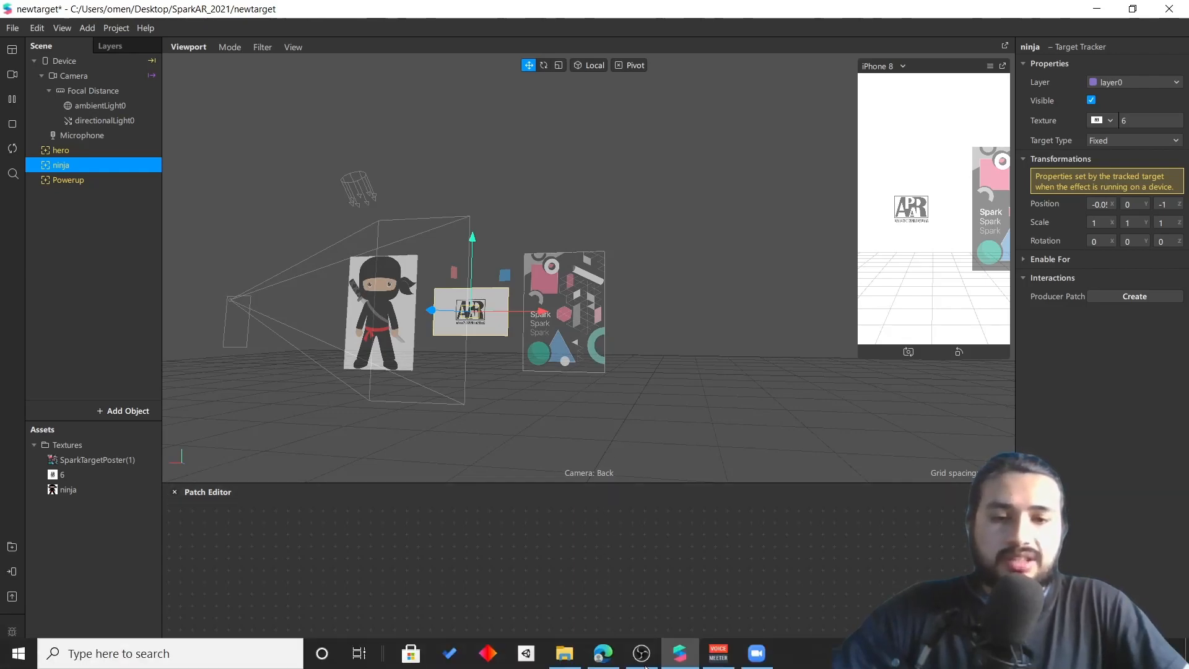
click(603, 655)
scroll(557, 186, up, 2)
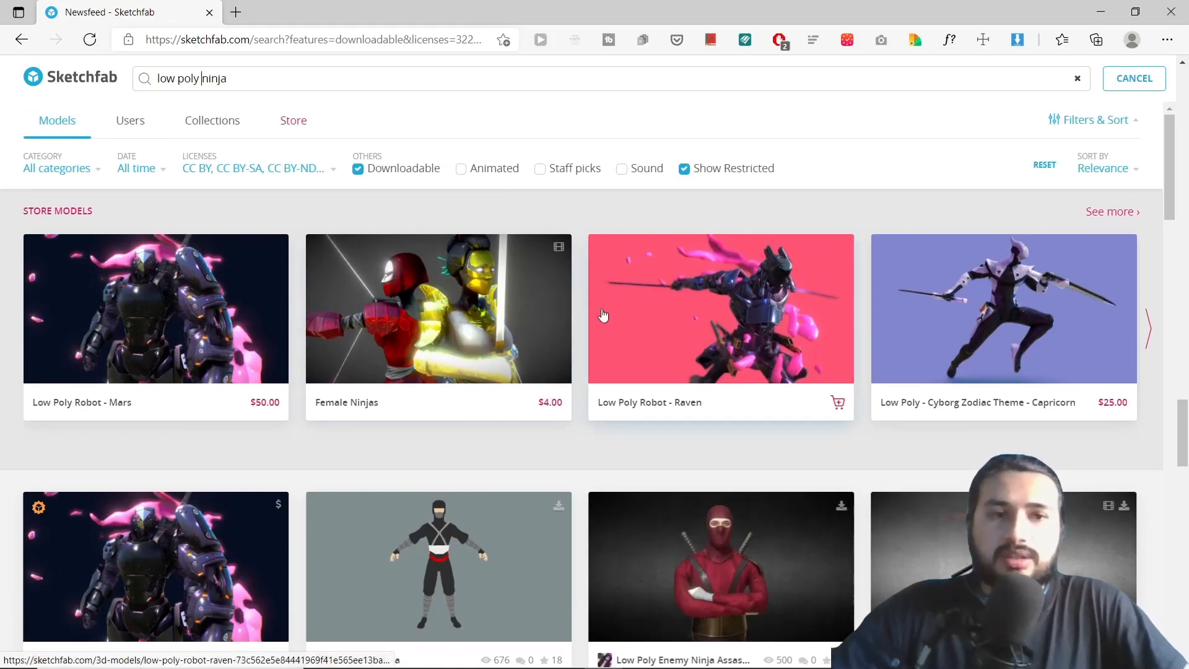
scroll(570, 334, down, 3)
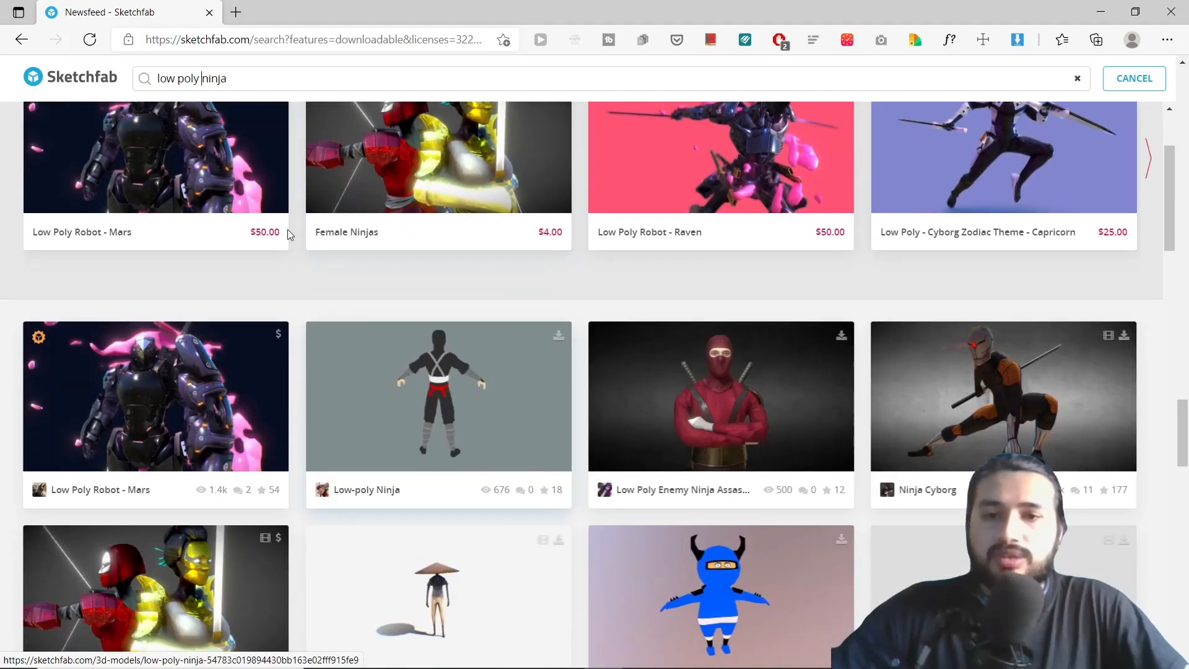
scroll(222, 109, up, 1)
scroll(221, 109, down, 2)
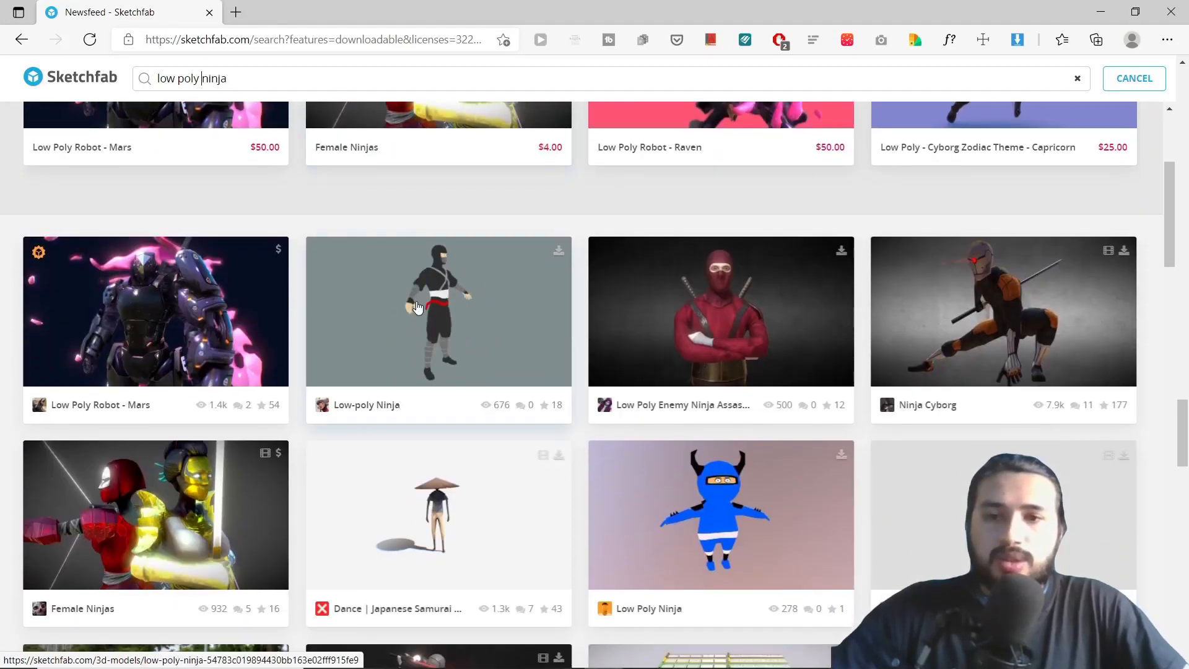
click(417, 308)
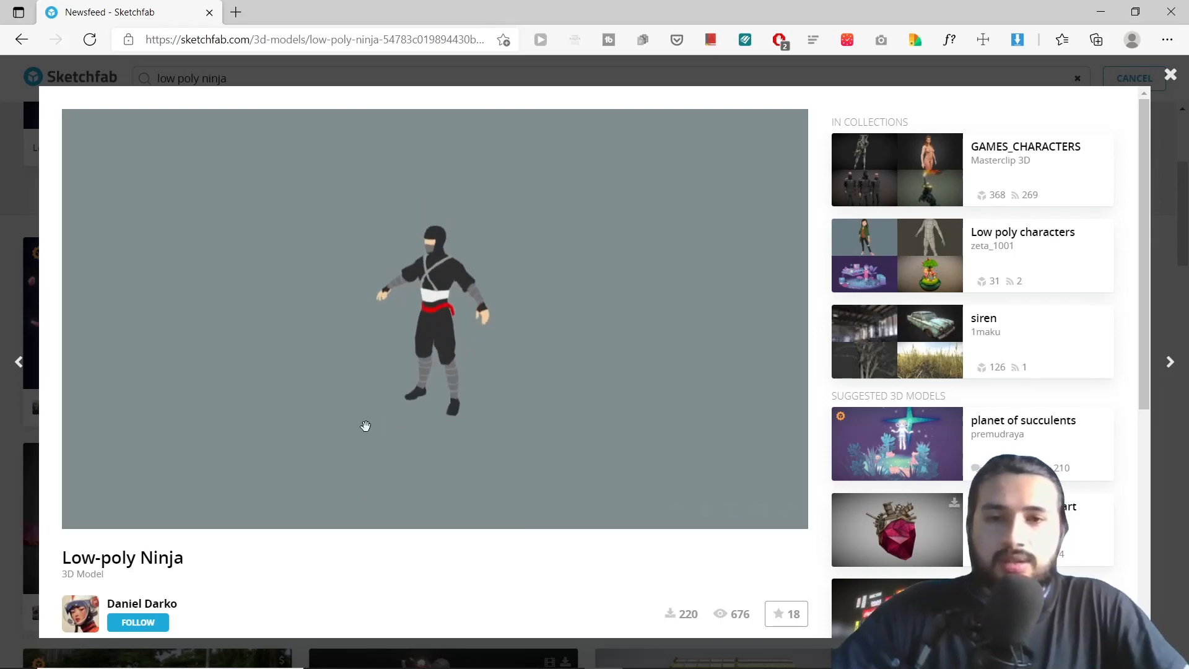
Review the Low-poly Ninja model's details and start downloading the 3D model
scroll(313, 549, down, 5)
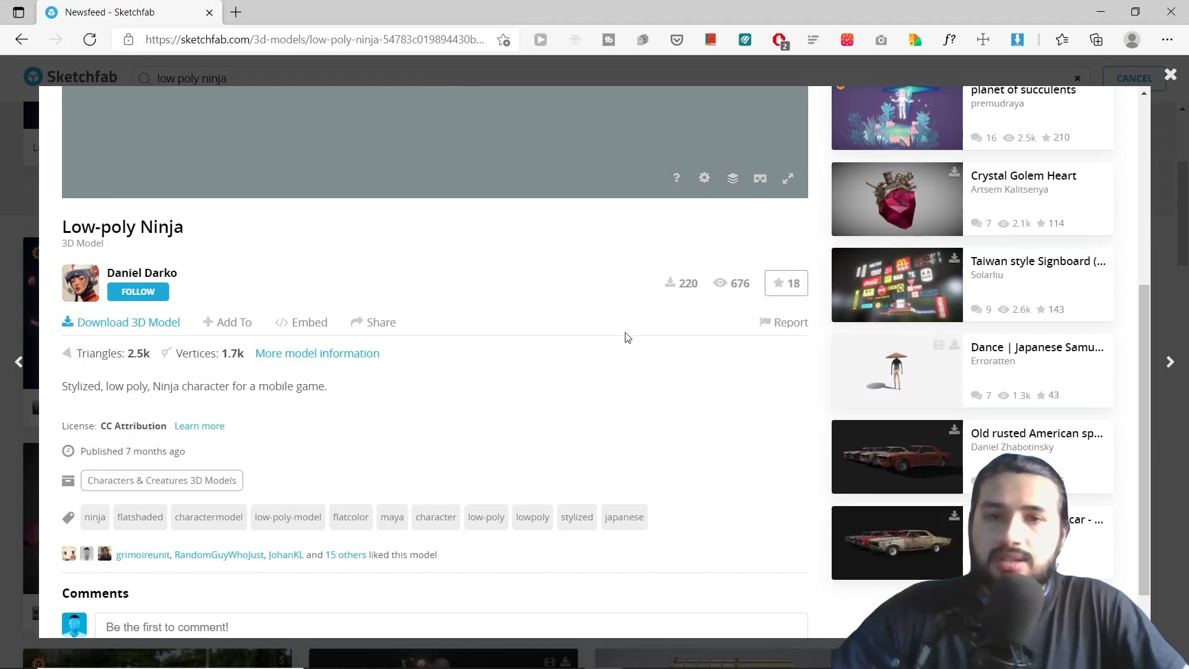
scroll(627, 338, up, 5)
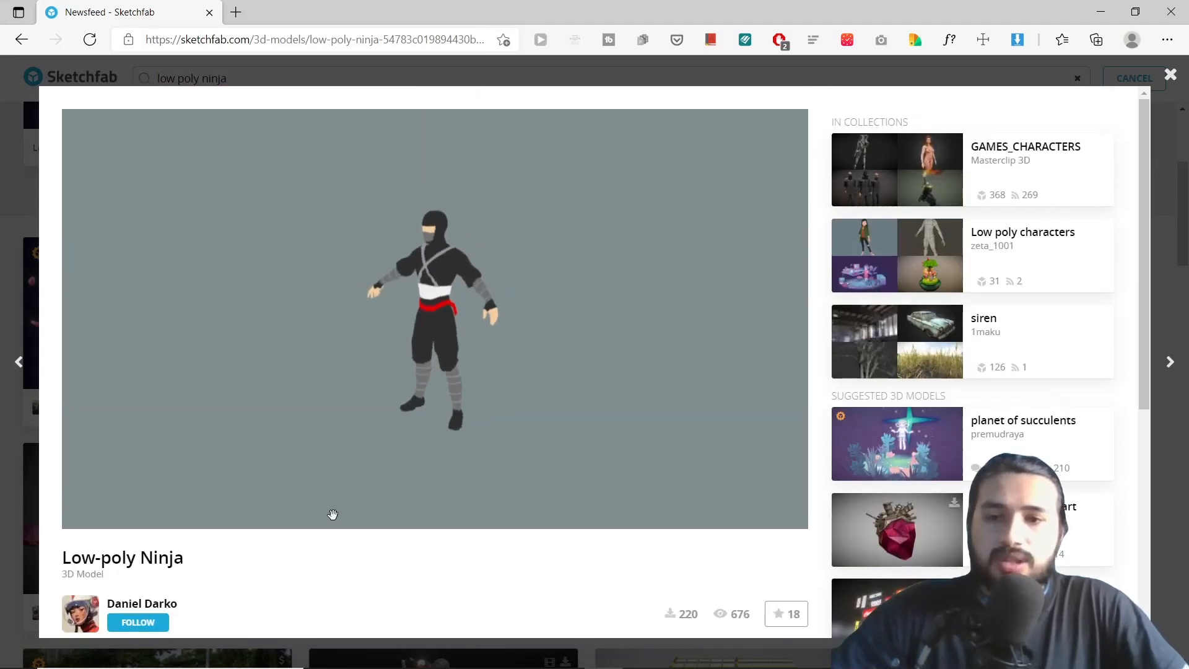
scroll(266, 560, down, 4)
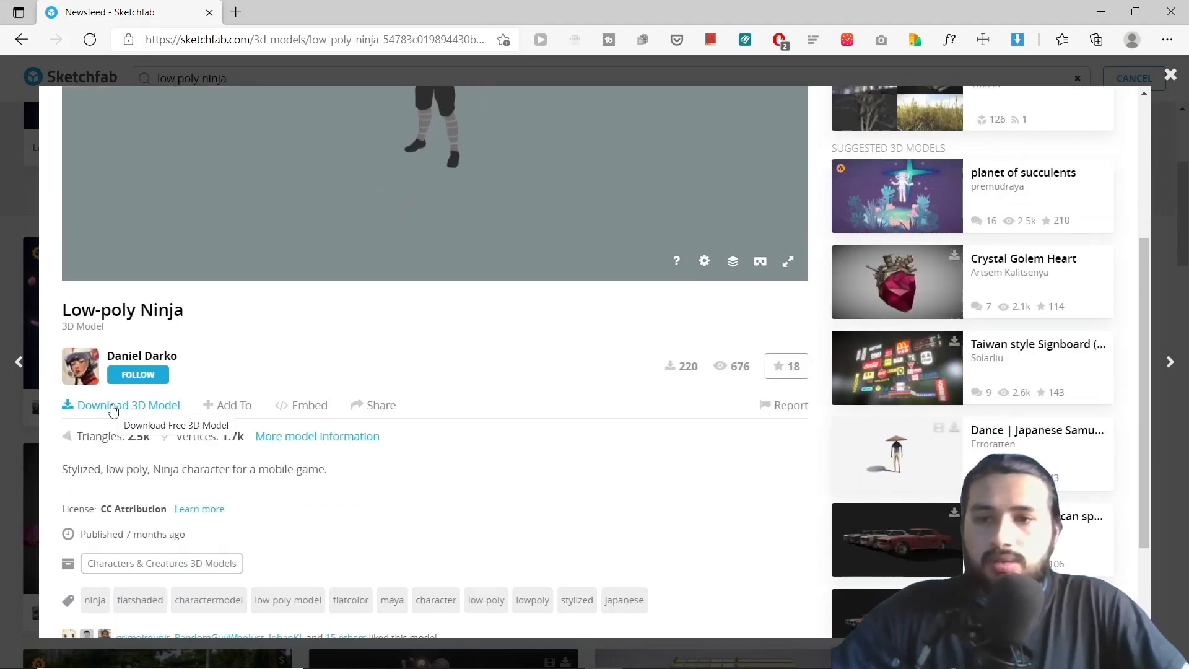
click(121, 408)
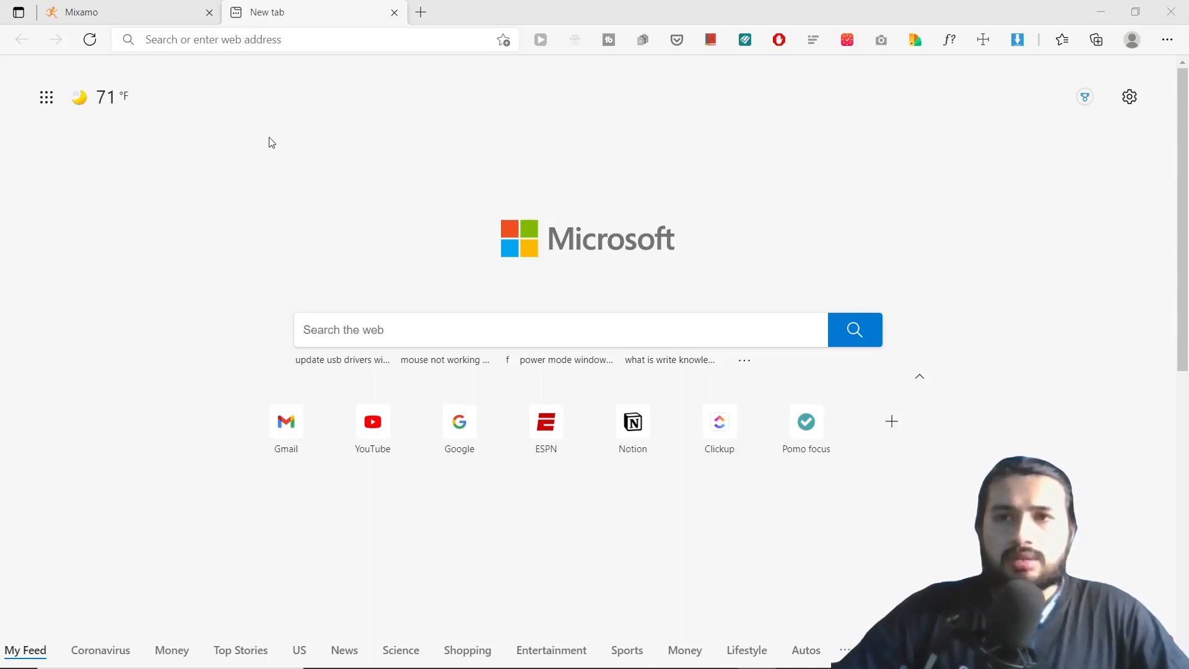
Switch to Mixamo and upload sketchNinja.fbx from the low-poly-ninja source folder as a new character
click(148, 12)
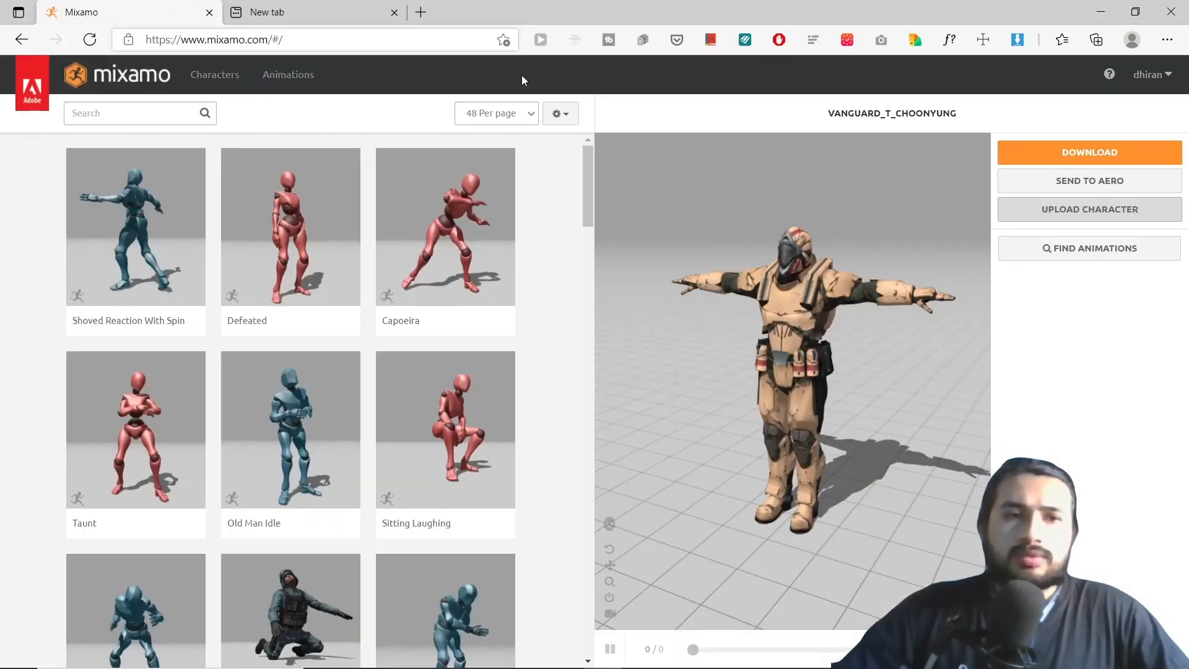
click(1061, 210)
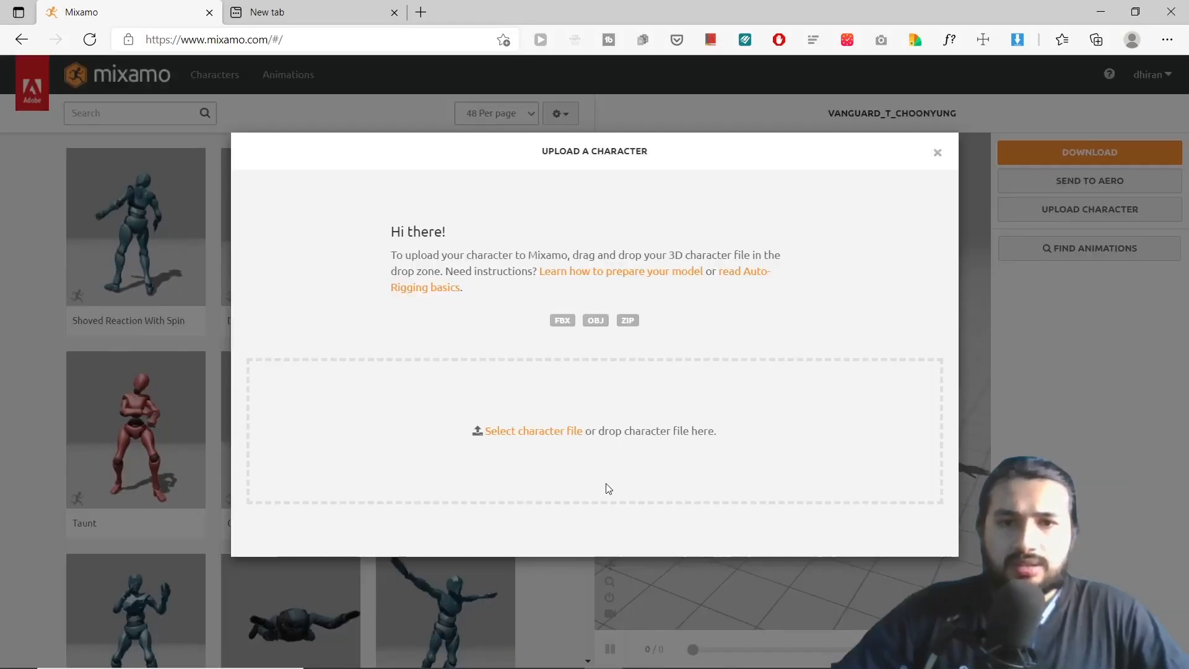
click(535, 433)
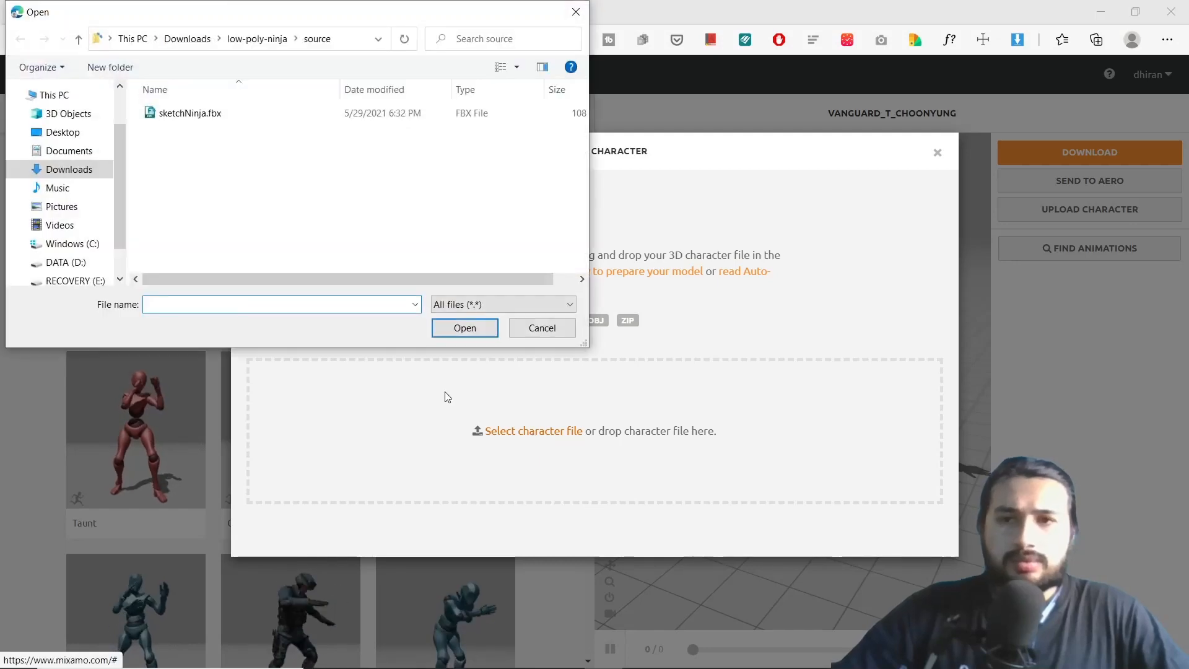
click(229, 113)
double_click(229, 114)
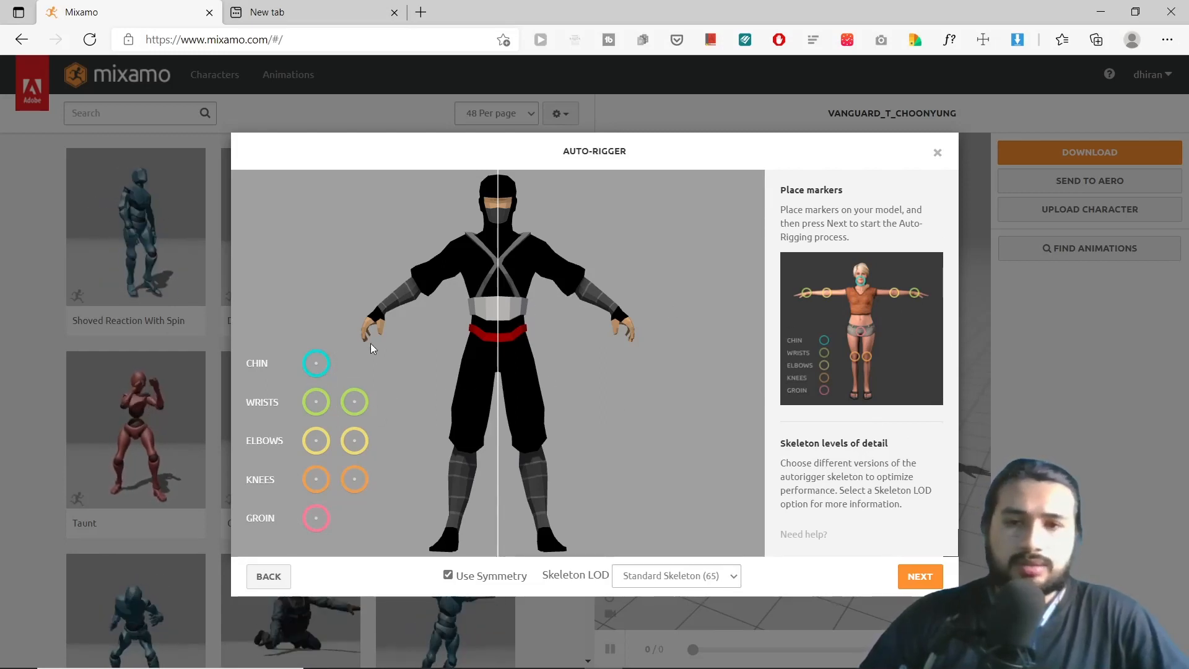
Place the chin, wrist, elbow, knee and groin markers on the ninja with symmetry enabled
mouse_move(318, 371)
mouse_down()
mouse_move(464, 229)
mouse_move(502, 230)
mouse_up()
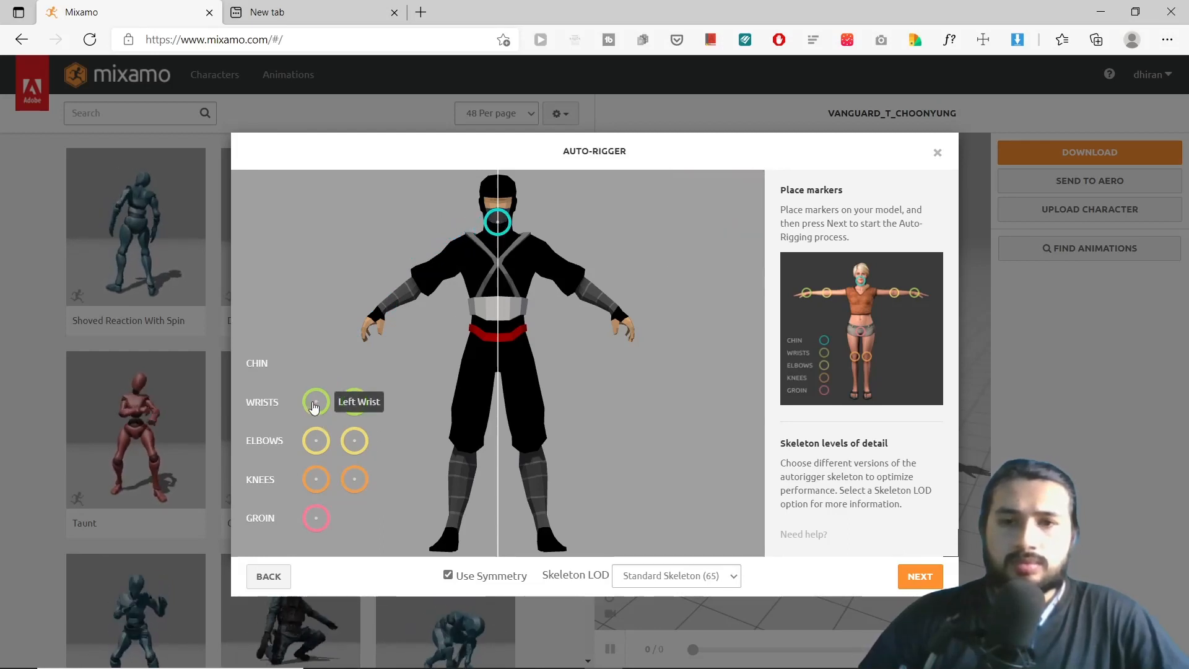
mouse_move(315, 406)
mouse_down()
mouse_move(418, 284)
mouse_move(380, 320)
mouse_up()
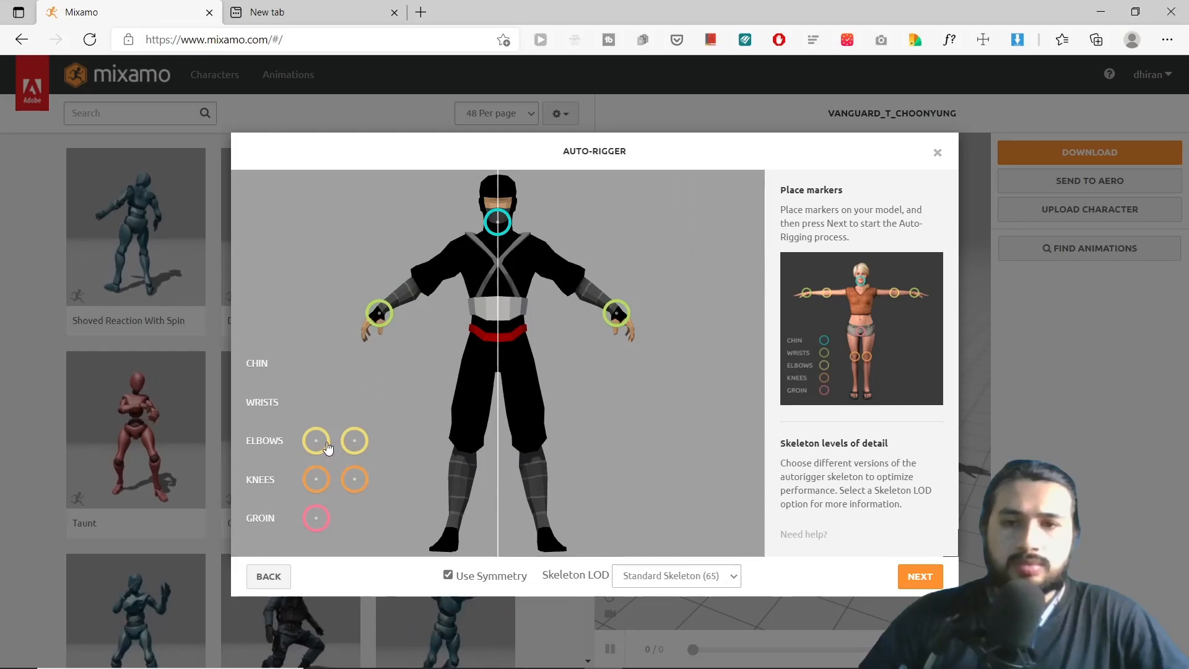
mouse_move(328, 447)
mouse_down()
mouse_move(410, 273)
mouse_move(423, 284)
mouse_up()
mouse_move(315, 480)
mouse_down()
mouse_move(446, 434)
mouse_move(465, 440)
mouse_up()
mouse_move(316, 524)
mouse_down()
mouse_move(497, 345)
mouse_move(503, 354)
mouse_up()
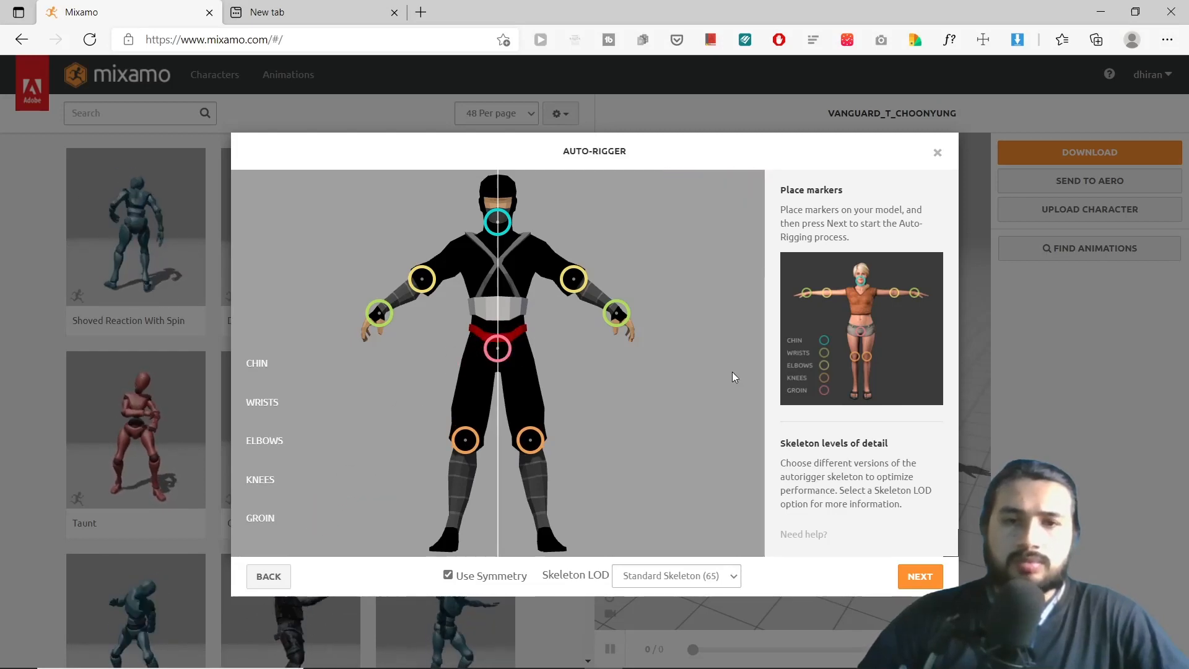
Auto-rig the ninja with the Standard Skeleton (65) and accept it as the new current character
click(909, 578)
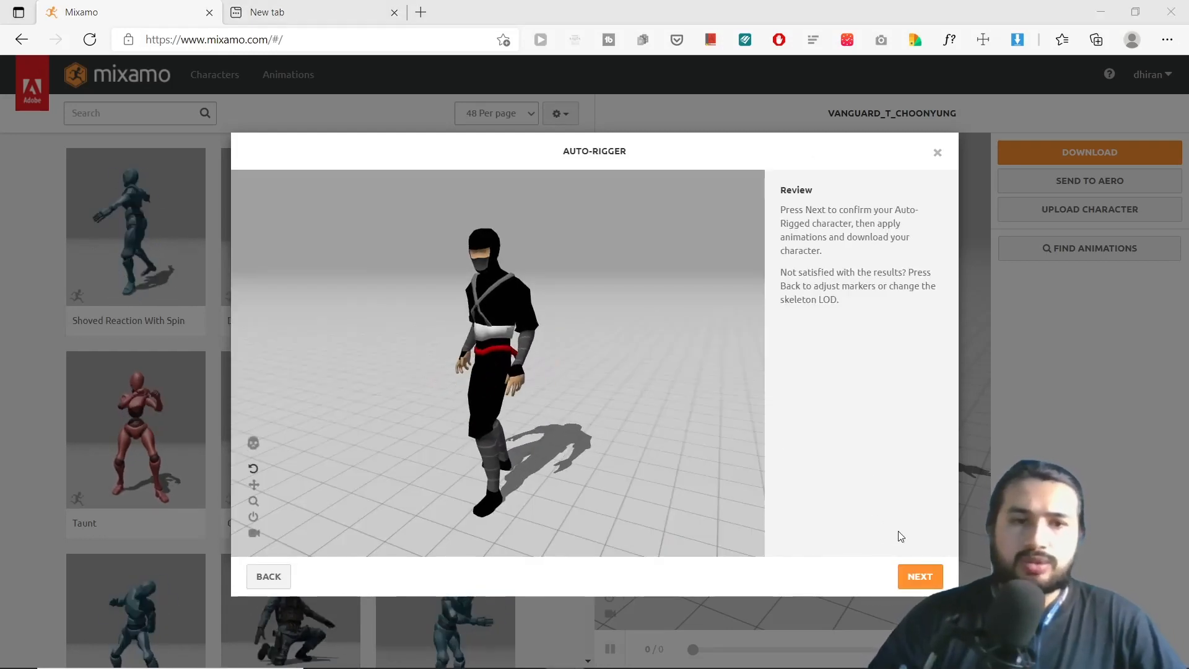
click(919, 576)
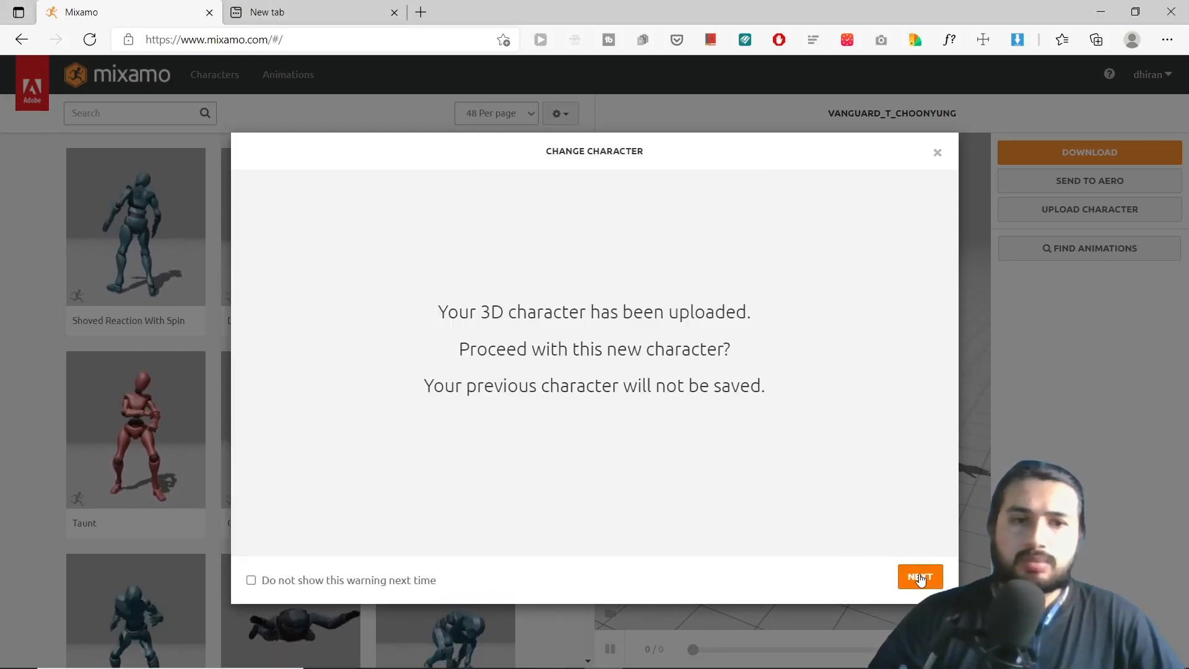
click(920, 576)
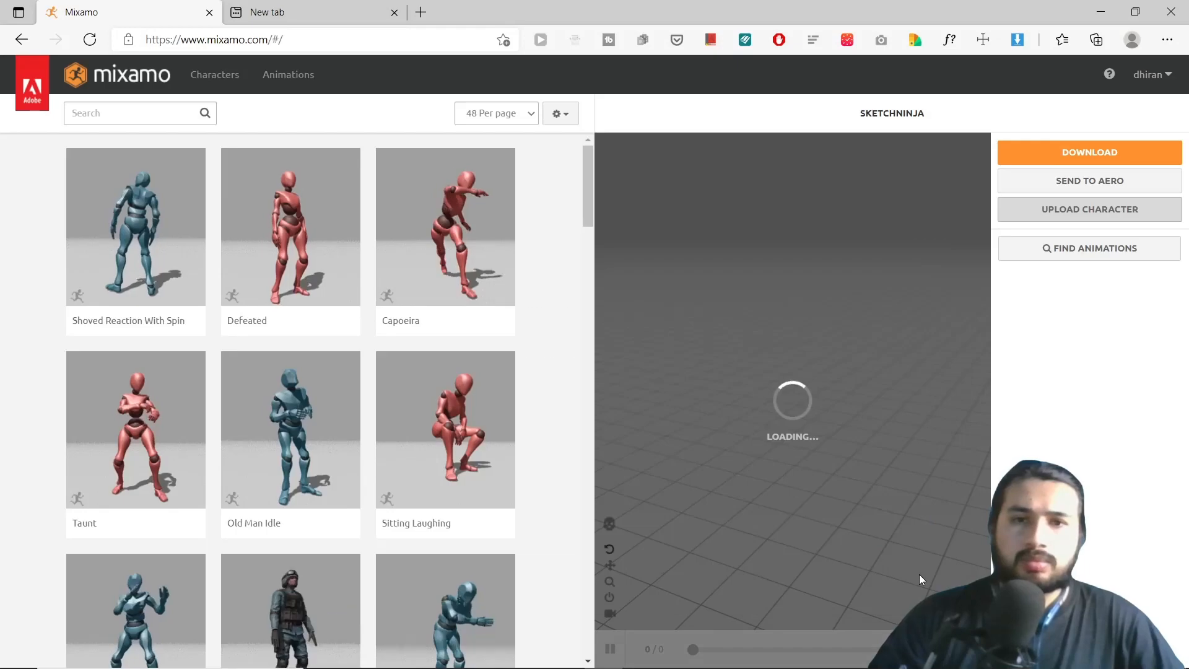
Search the animation library for "fall" and browse the falling motions
click(272, 84)
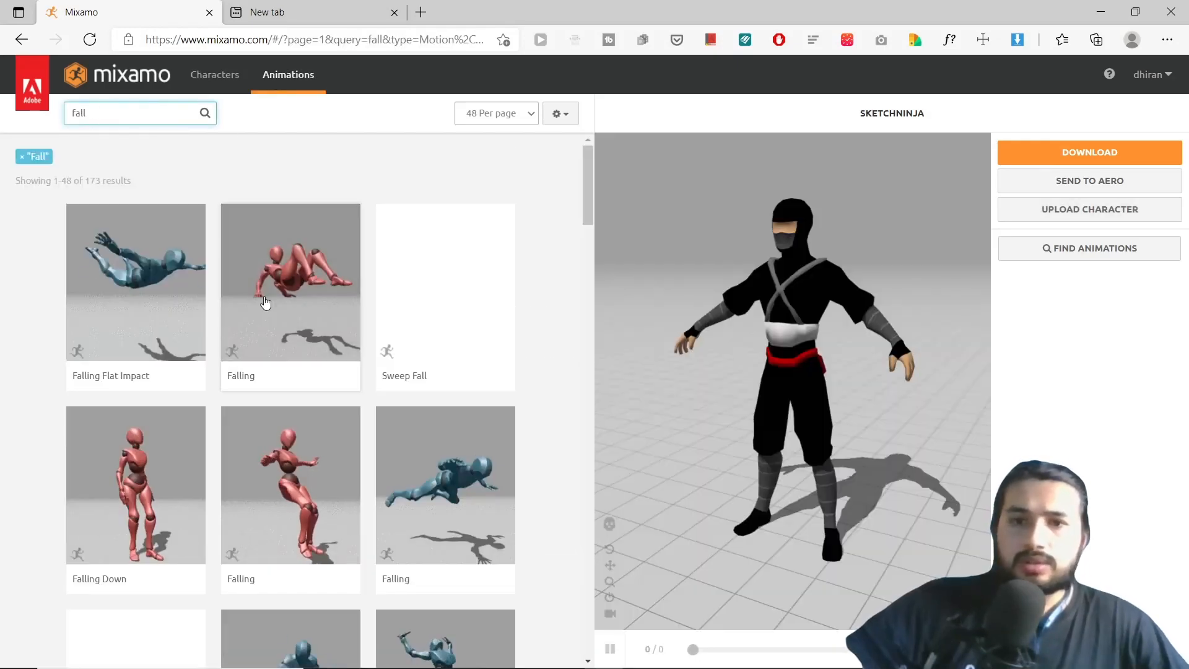
scroll(384, 347, down, 1)
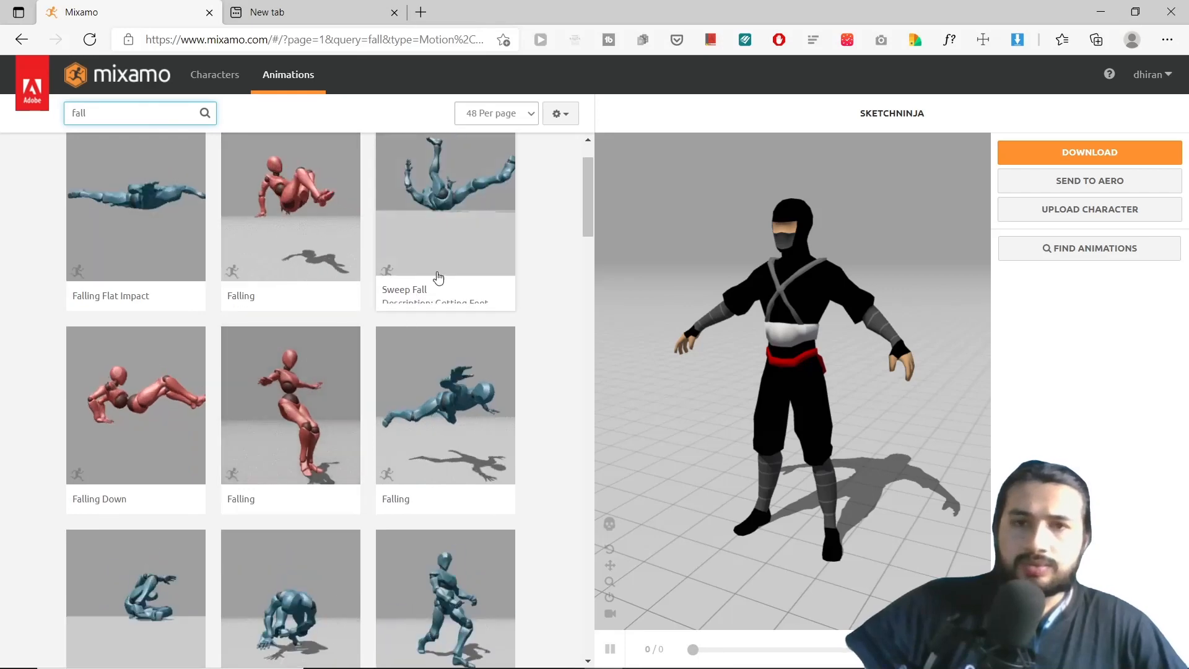
scroll(232, 408, down, 3)
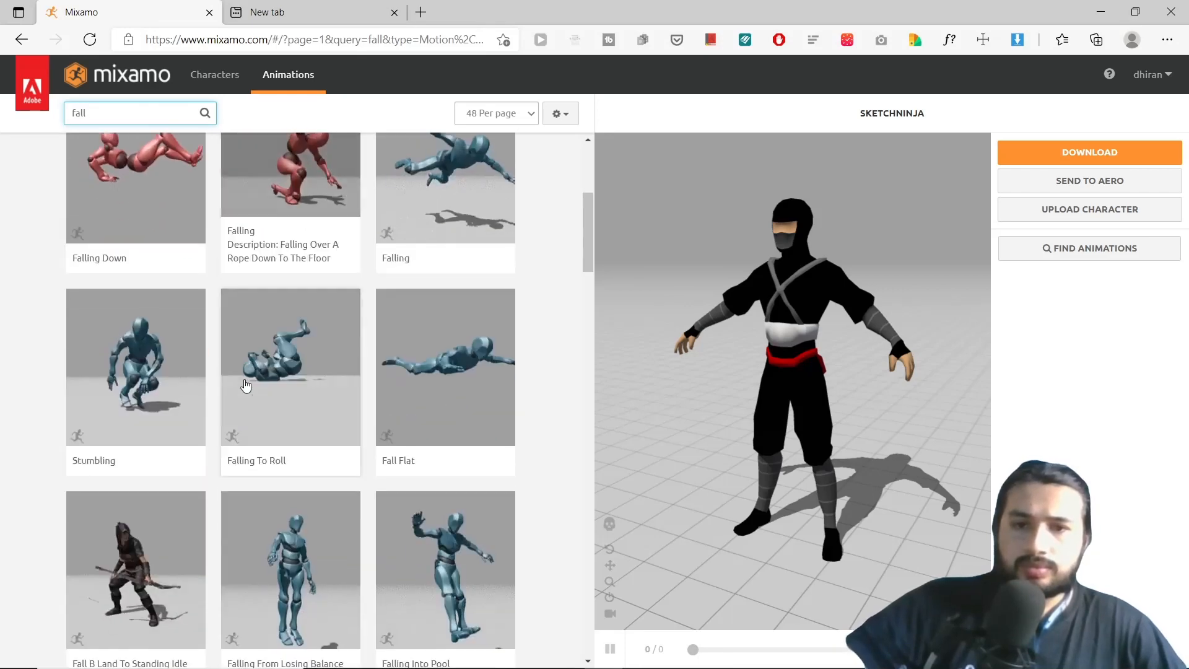
Search the animations for "death" and apply Standing React Death Left to the ninja character
double_click(85, 117)
key(BackSpace)
text(dea)
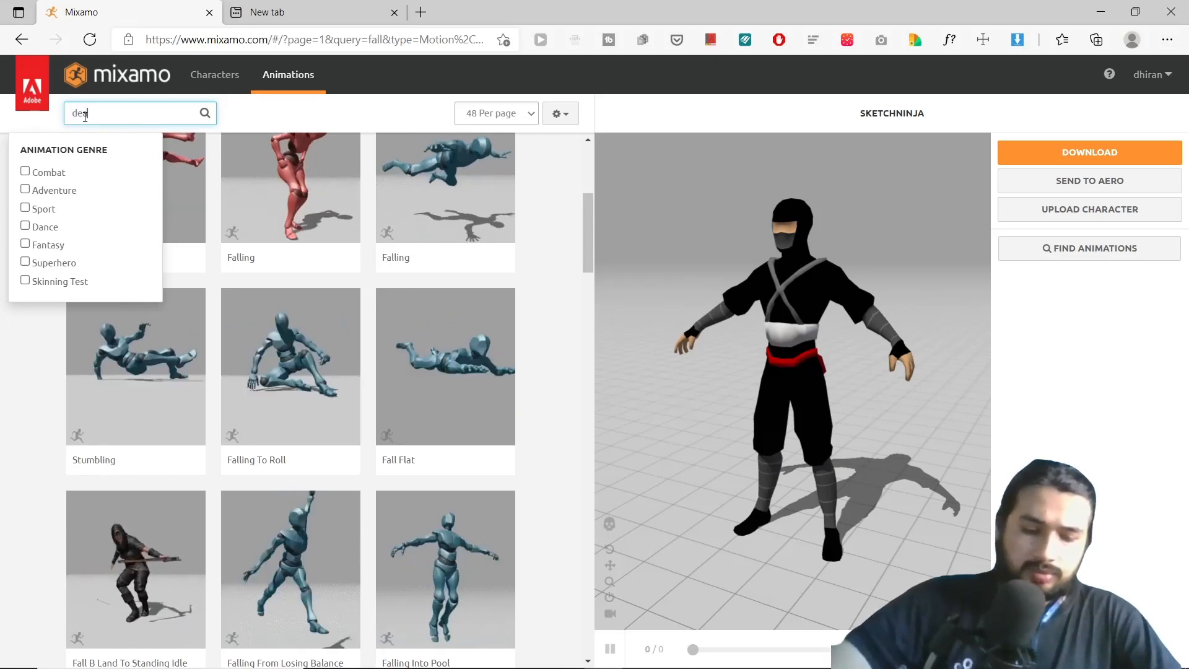
text(th)
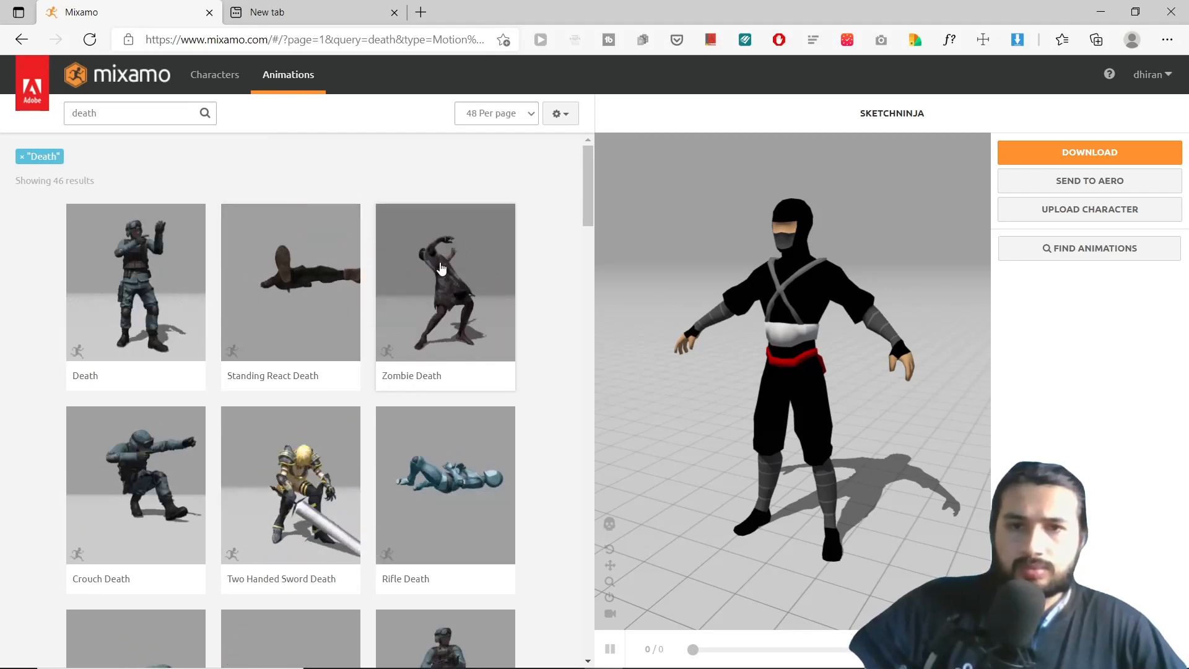
click(428, 337)
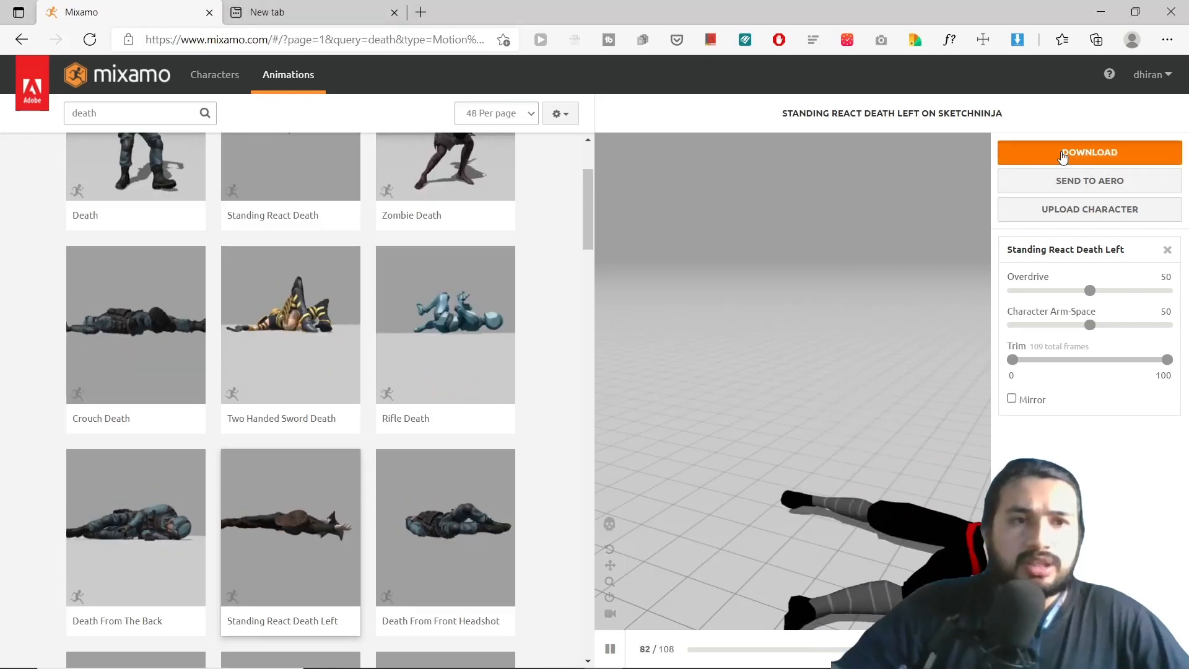
Open the download settings for the animated ninja and set the skin option to Without Skin
click(1061, 152)
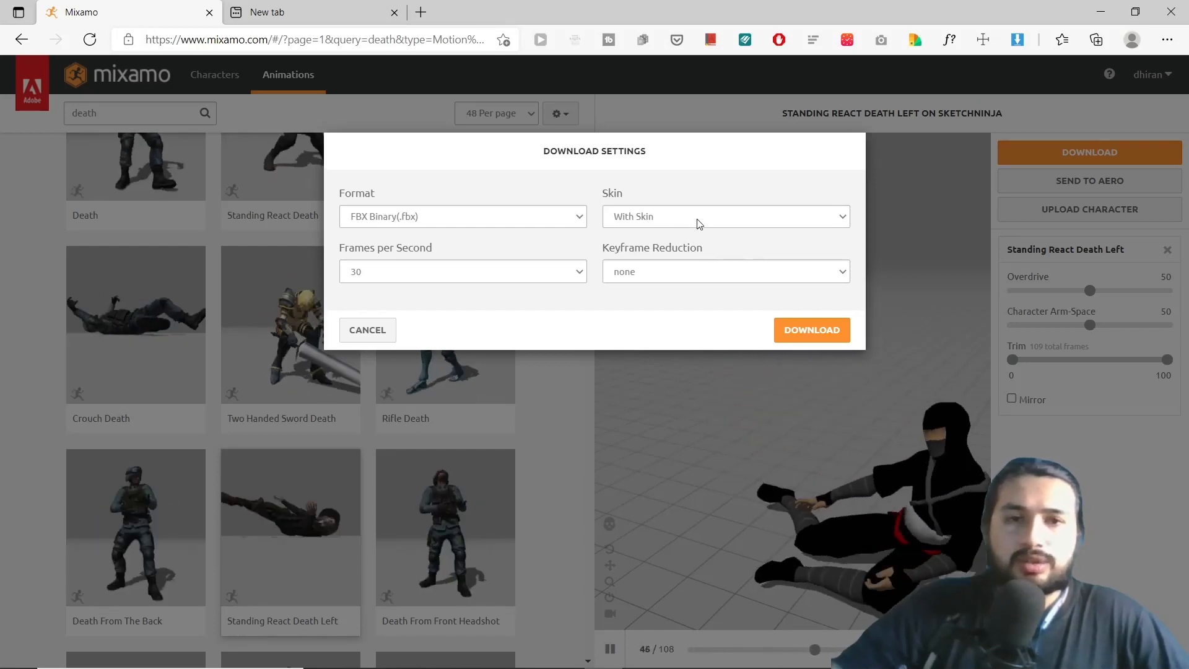
click(670, 222)
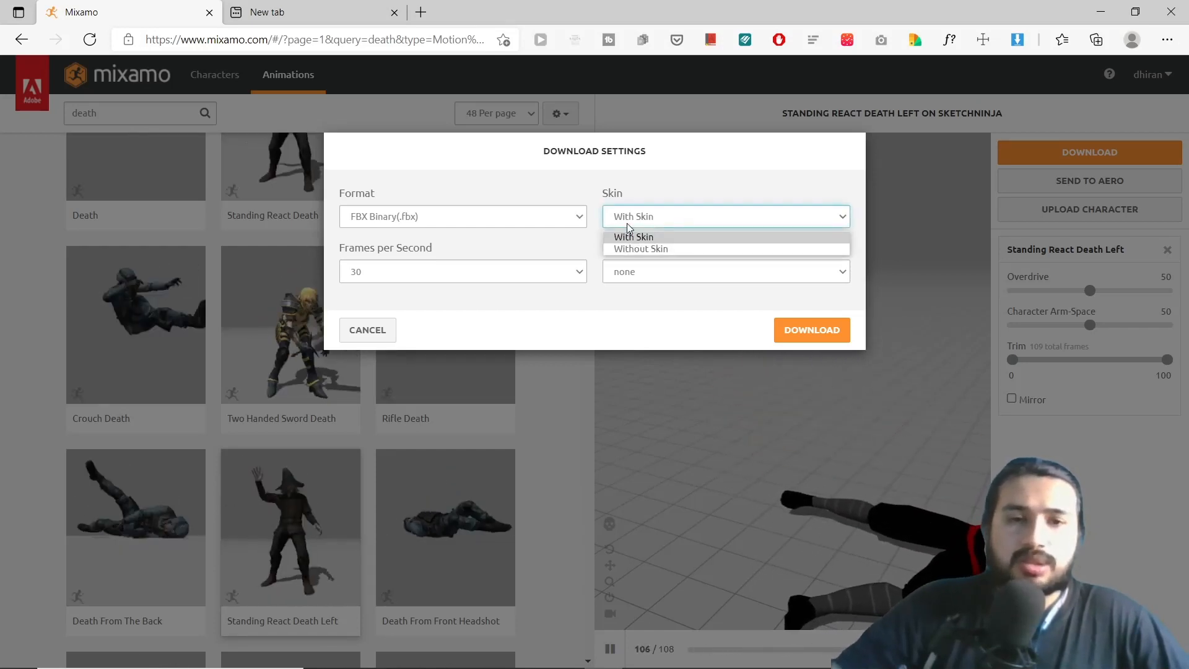
click(638, 249)
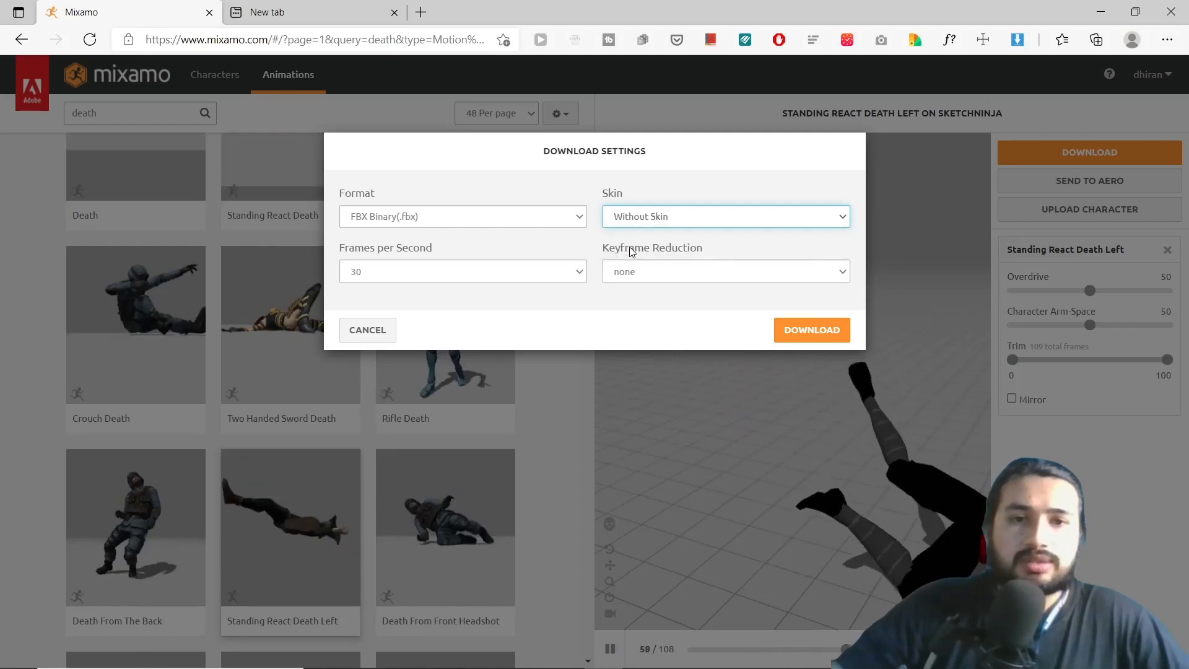
click(667, 218)
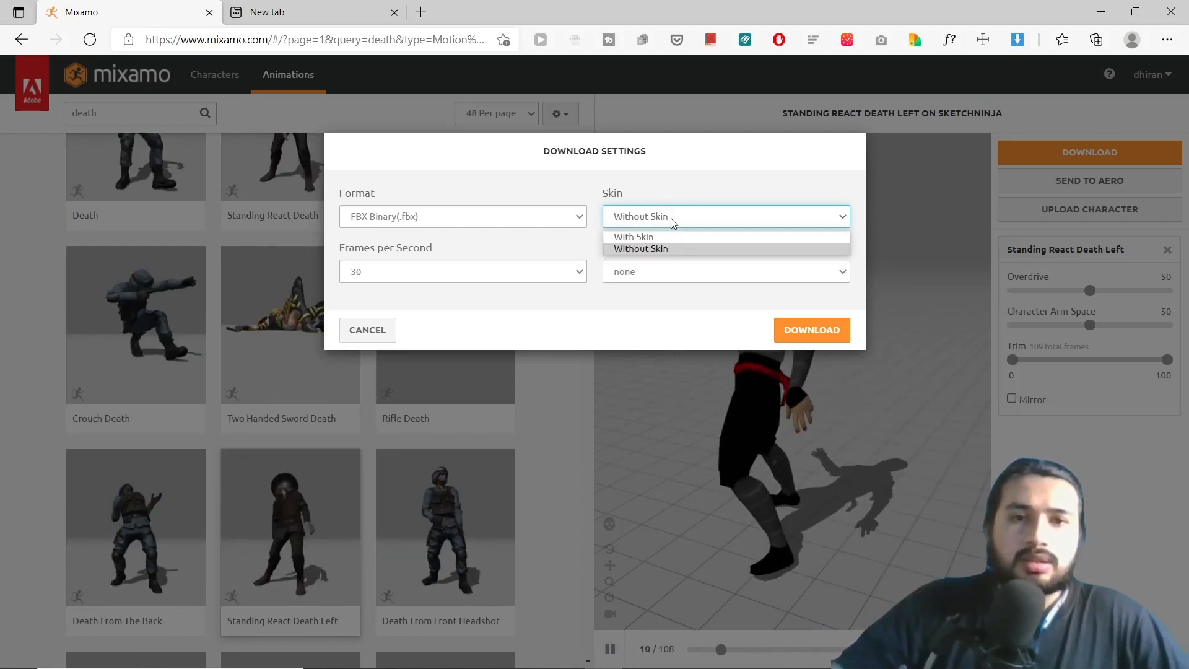
click(837, 373)
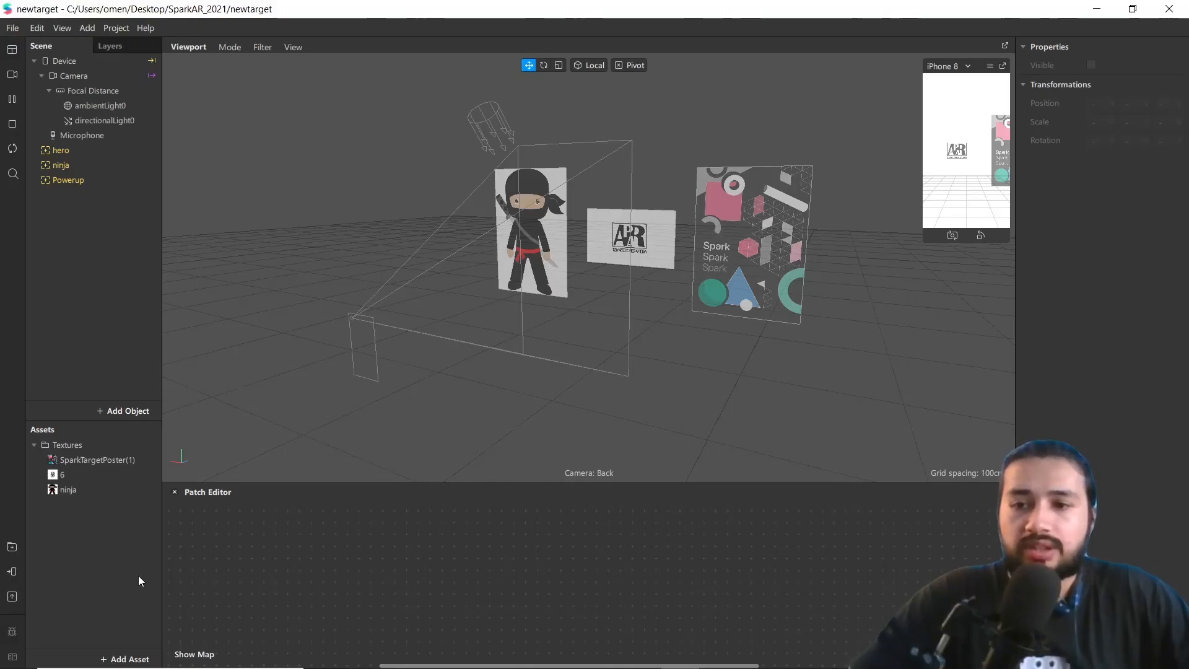
Switch to Spark AR Studio and import Frisbee Throw.fbx, Shoulder Hit And Fall.fbx and Standing 2H Magic Attack 02.fbx from the imagetarget folder
click(103, 660)
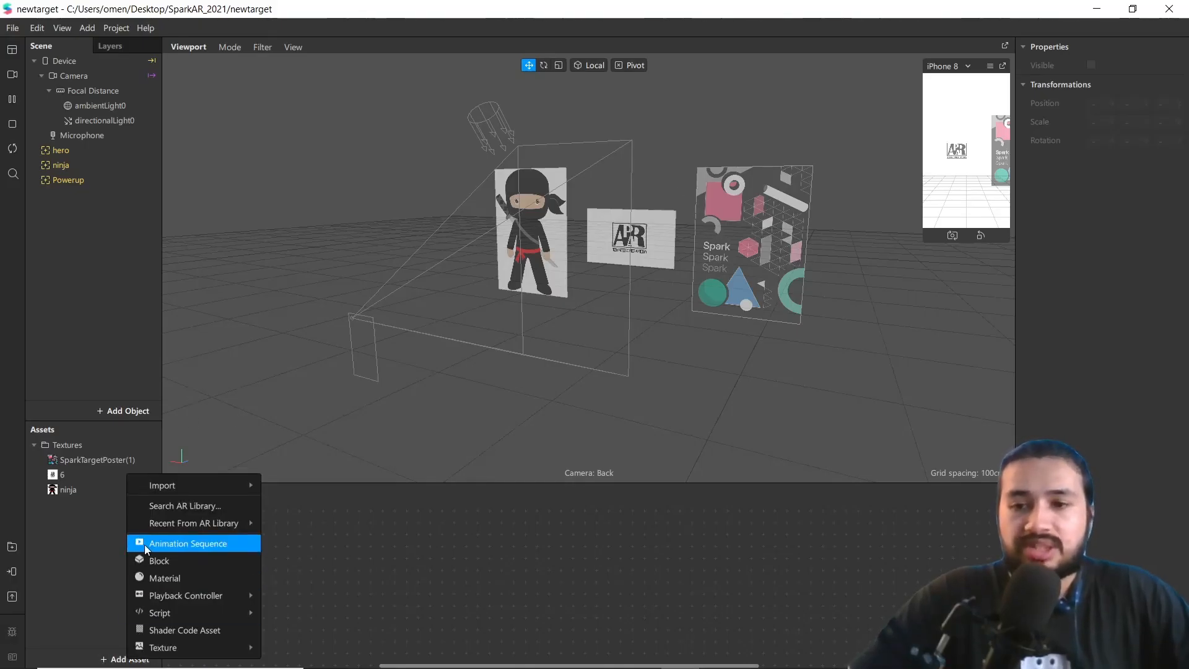
mouse_move(229, 487)
click(301, 486)
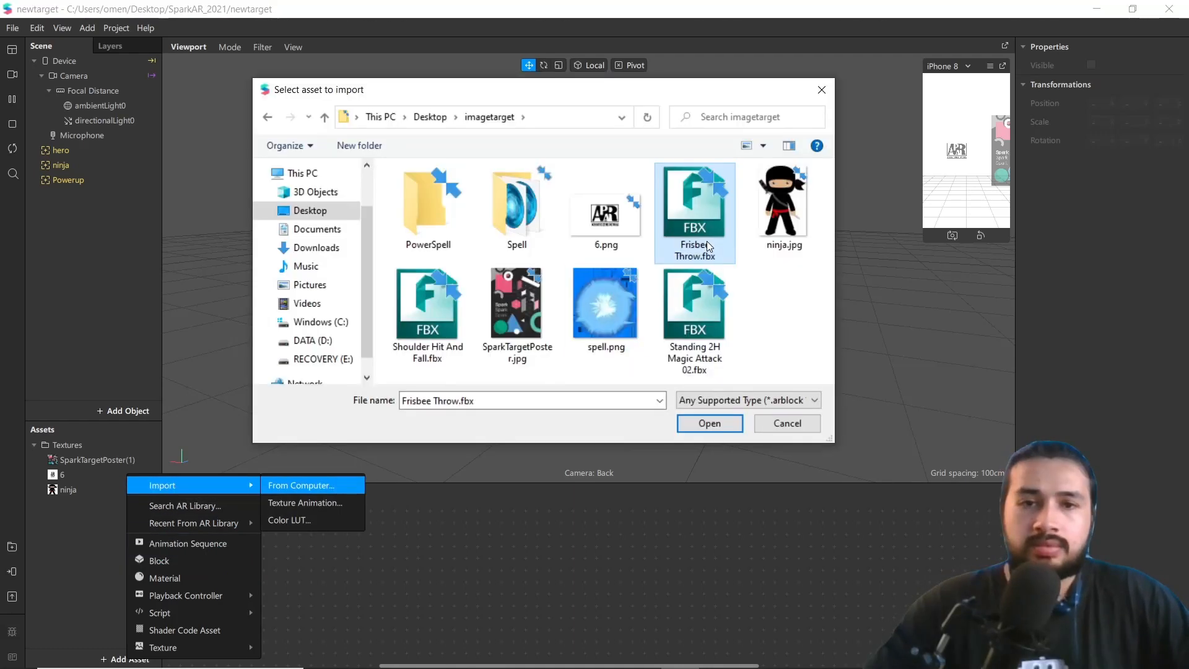
ctrl+click(451, 314)
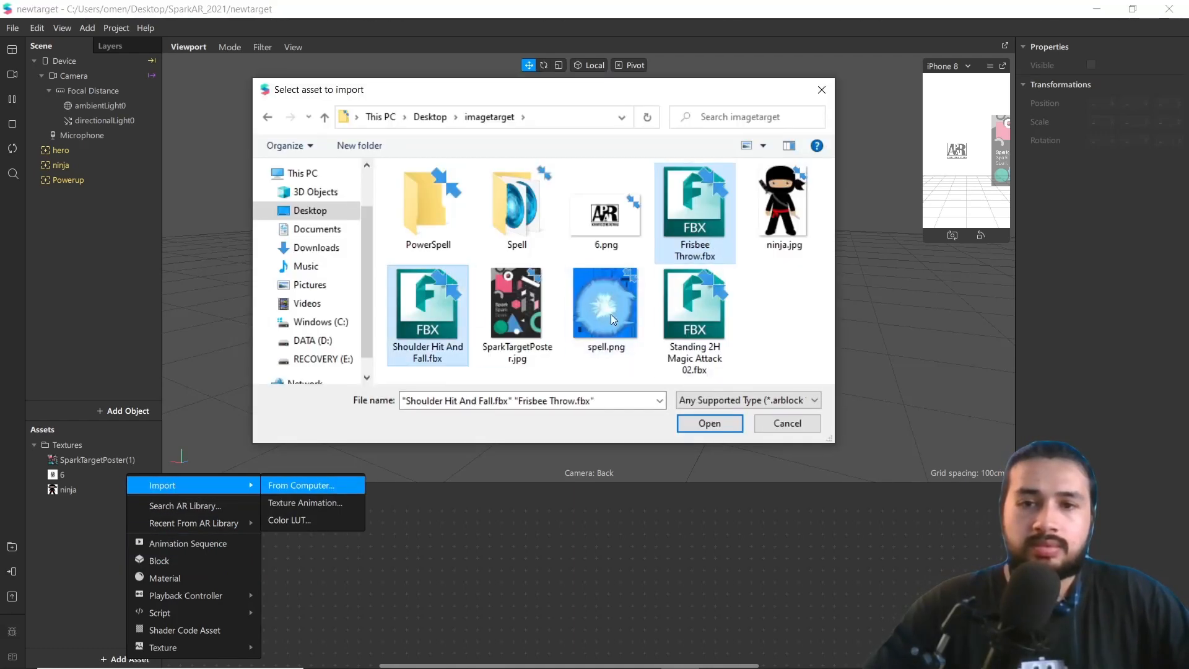
ctrl+click(727, 315)
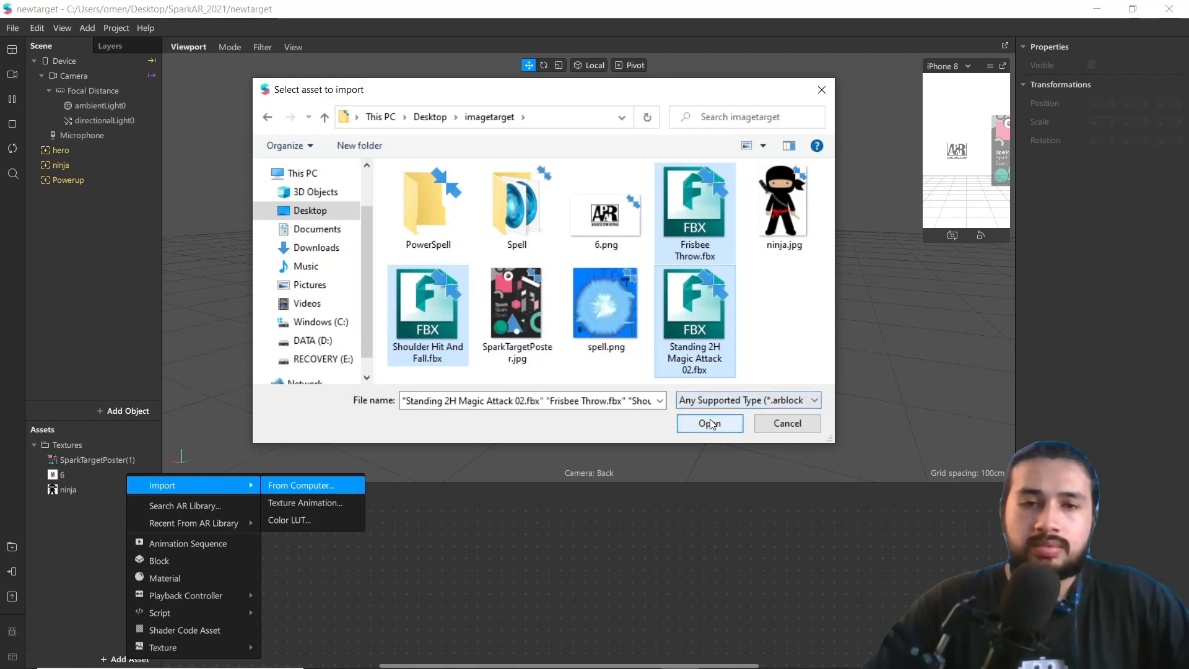
click(710, 424)
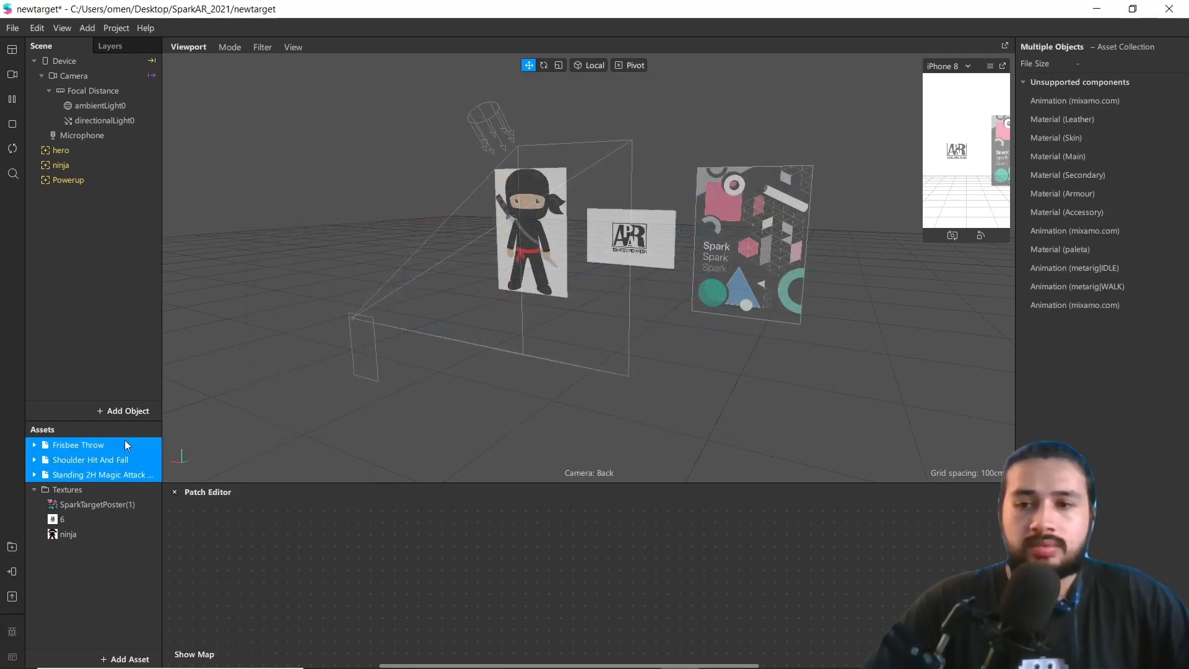
Place the Standing 2H Magic Attack model in the scene as a child of the hero target
drag(93, 475, 86, 198)
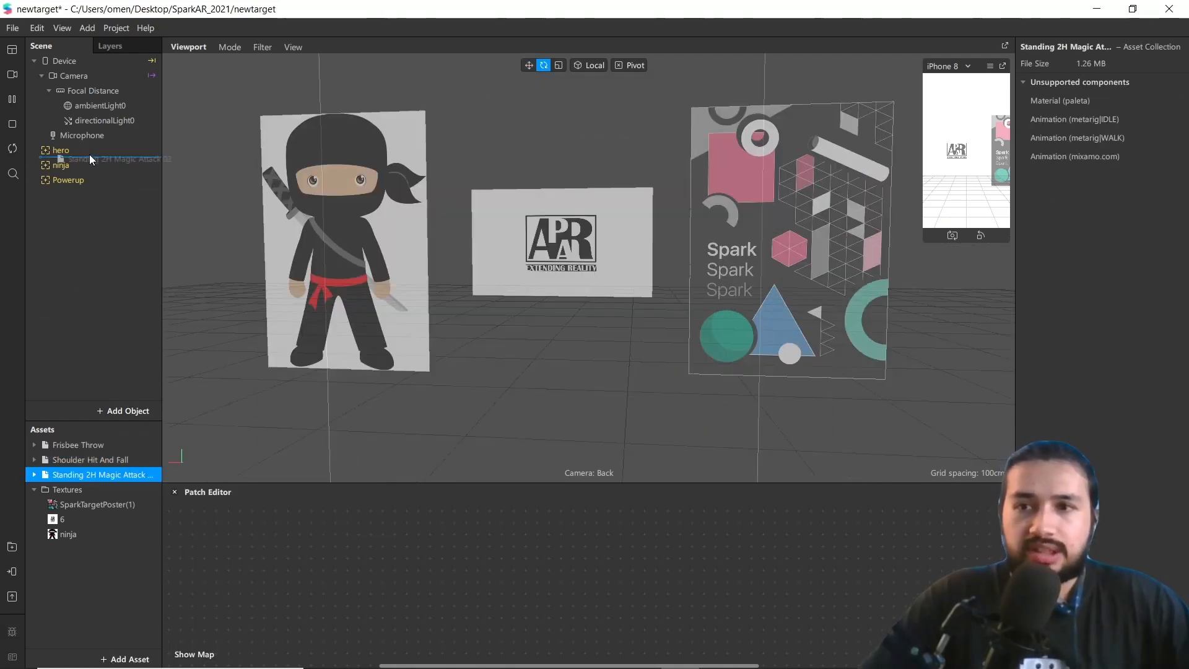
drag(87, 150, 88, 150)
scroll(791, 245, down, 3)
scroll(791, 246, down, 5)
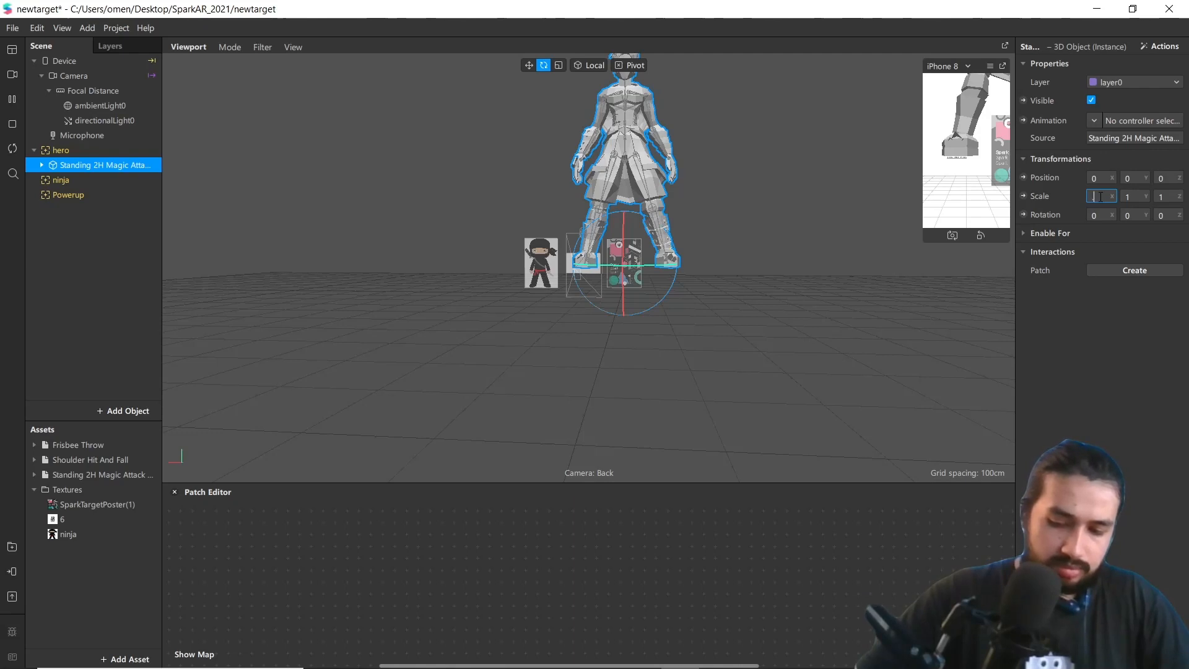
Set the hero model's scale to 0.2 on the X, Y and Z axes
text(0.2)
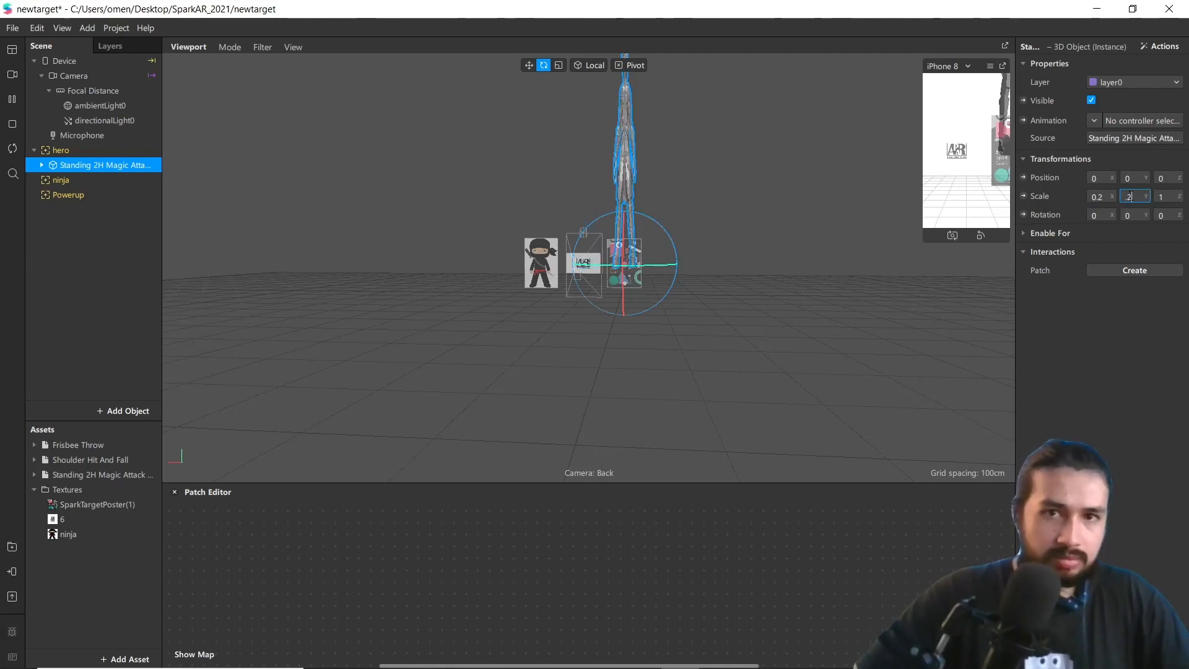
key(Return)
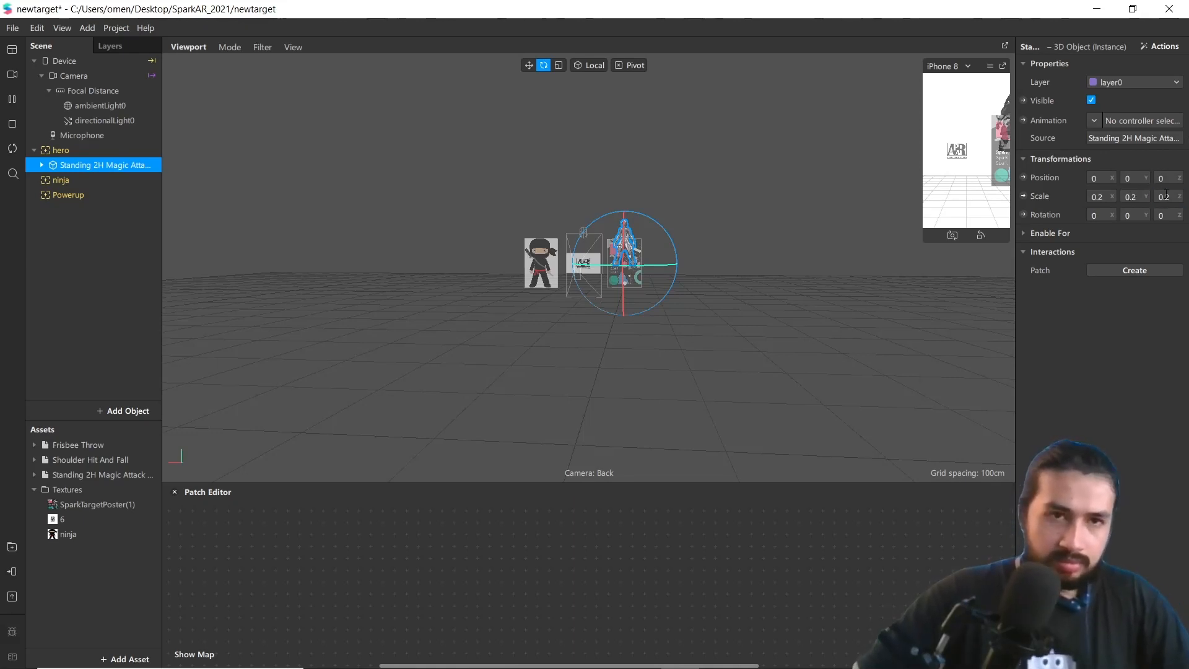
key(Return)
scroll(603, 274, up, 5)
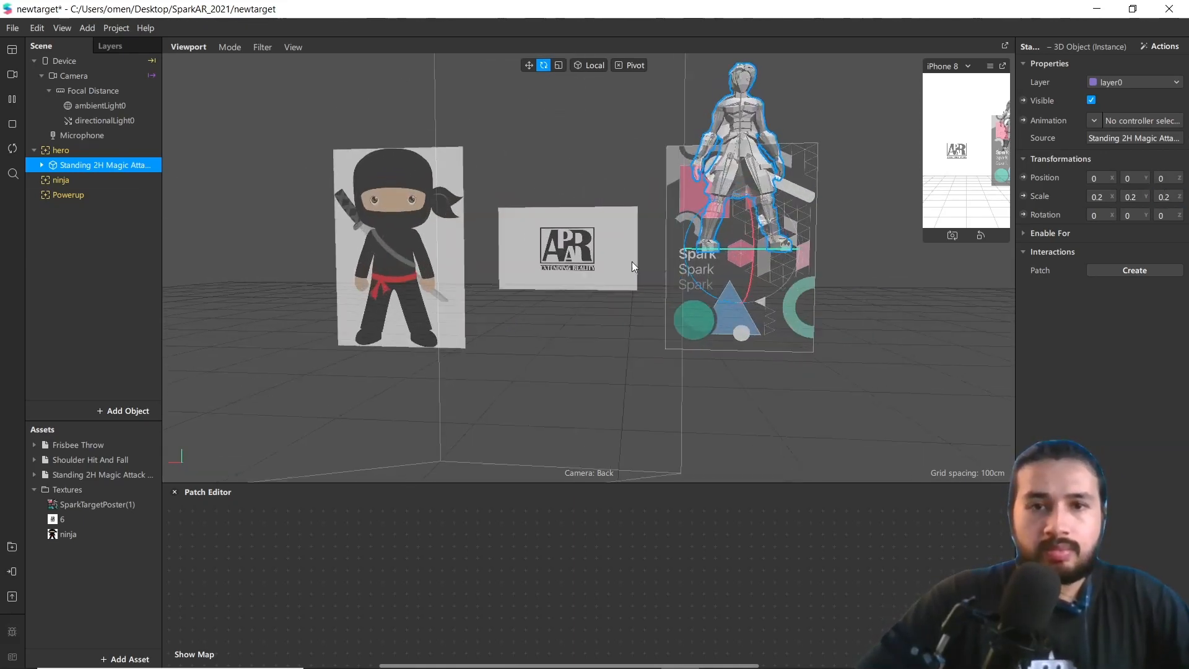
Rotate the hero model to X 90, Y 0, Z -90 and shift it to about 0.02 along Y on its target
drag(750, 206, 753, 257)
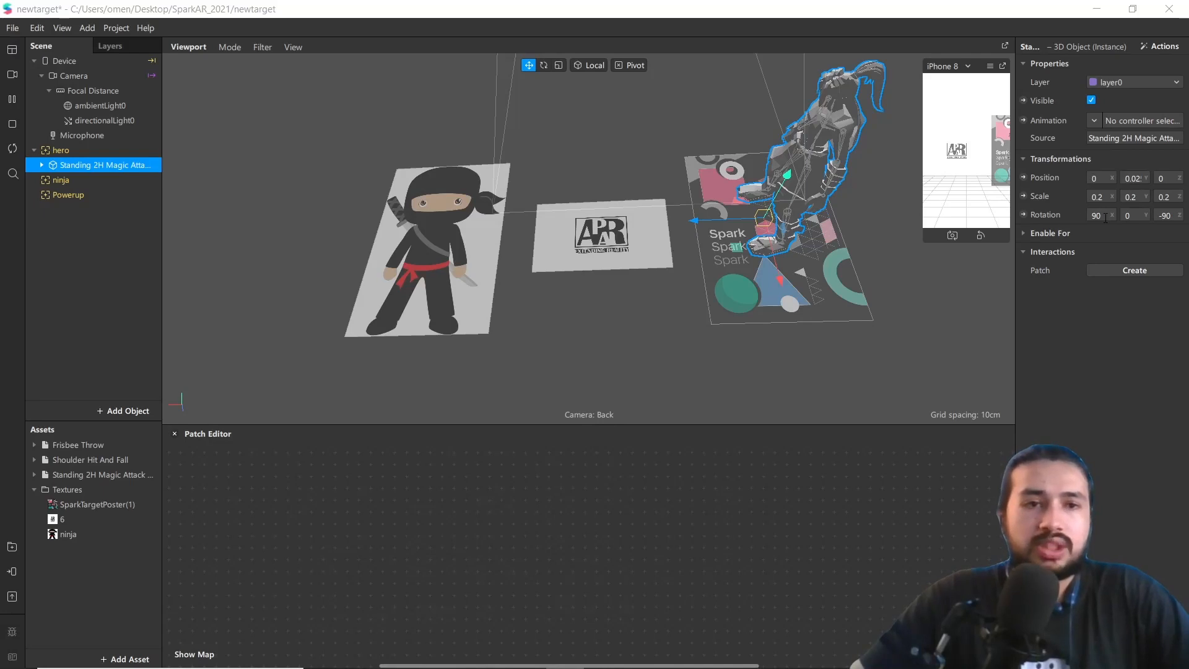
click(1106, 216)
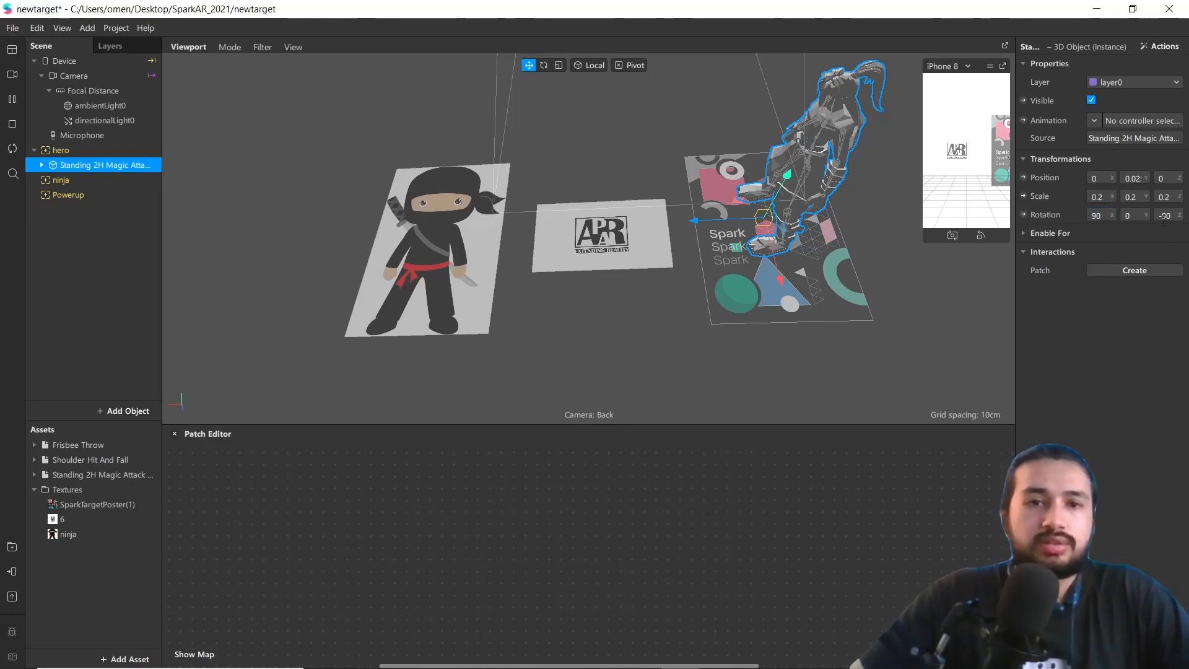
scroll(794, 209, down, 3)
right_drag(794, 209, 650, 302)
scroll(760, 242, down, 3)
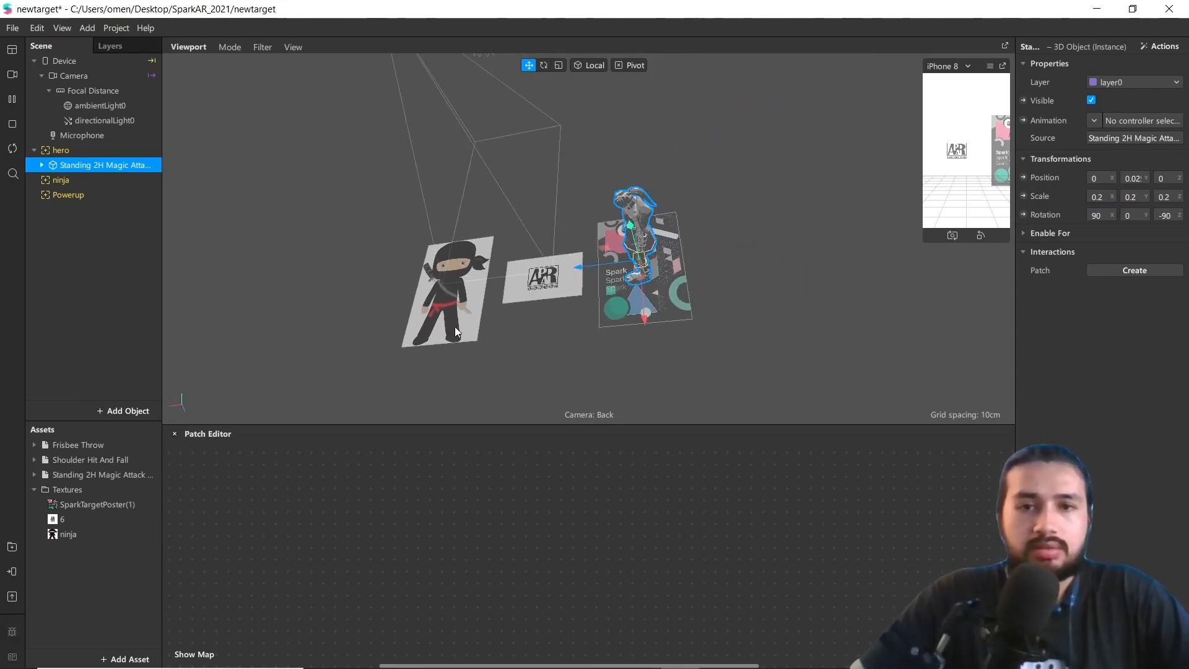
scroll(504, 314, up, 3)
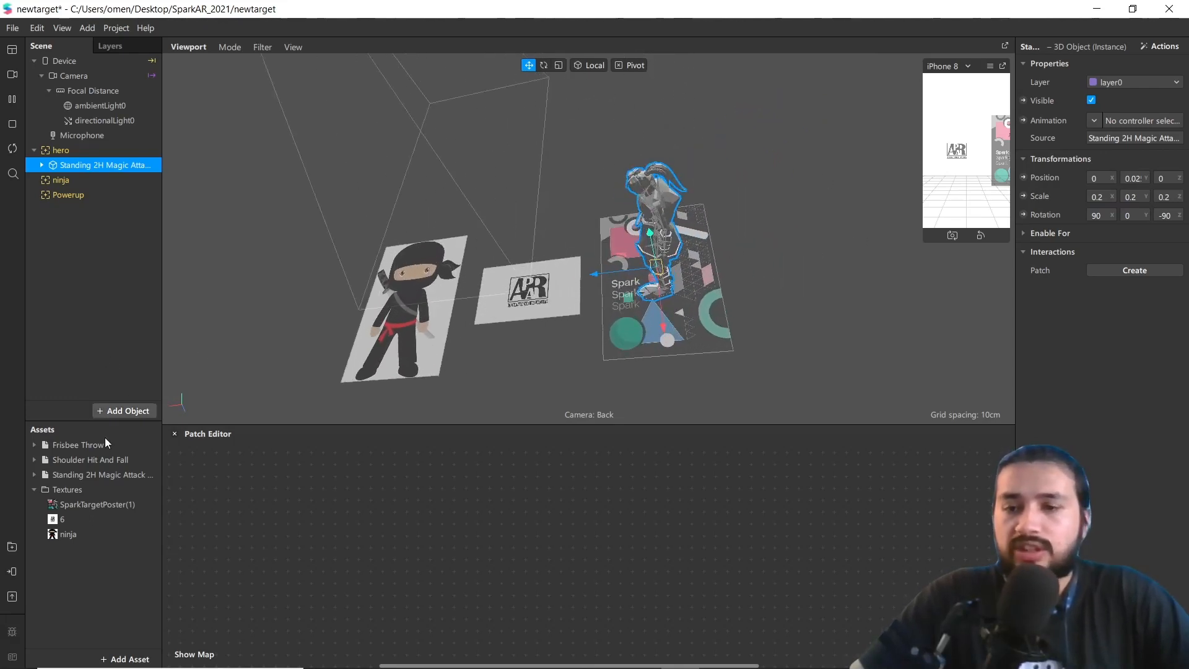
Place the Shoulder Hit And Fall model under the ninja target and set its rotation to X 90, Y 0, Z 90
drag(93, 460, 91, 179)
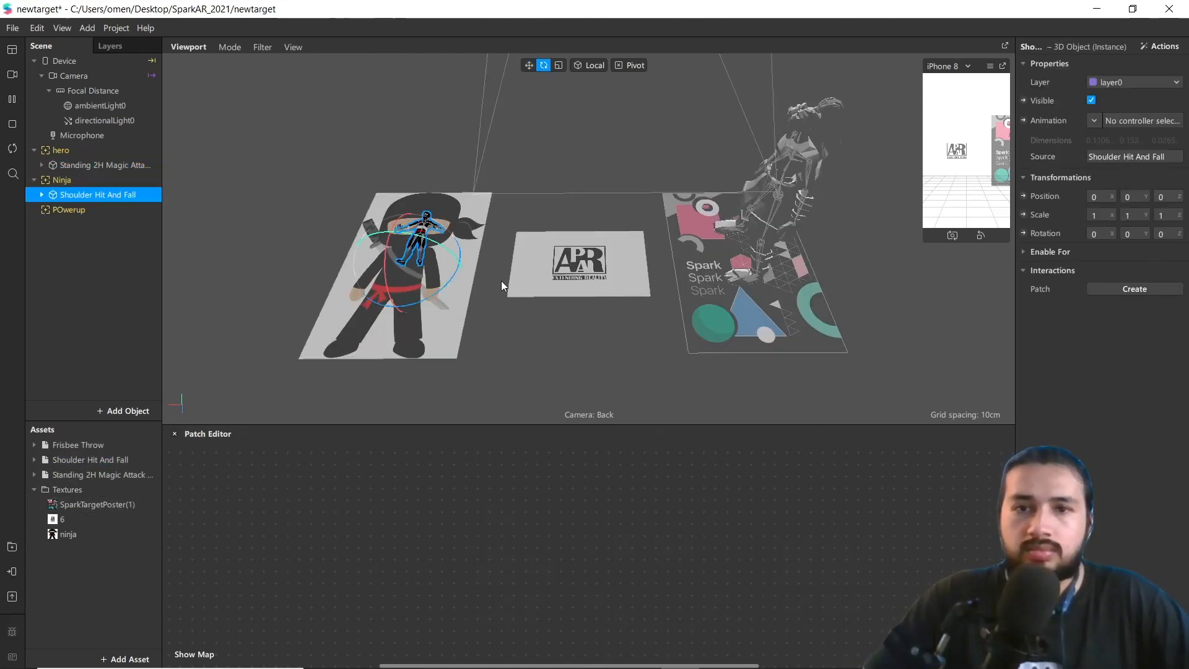
click(1102, 235)
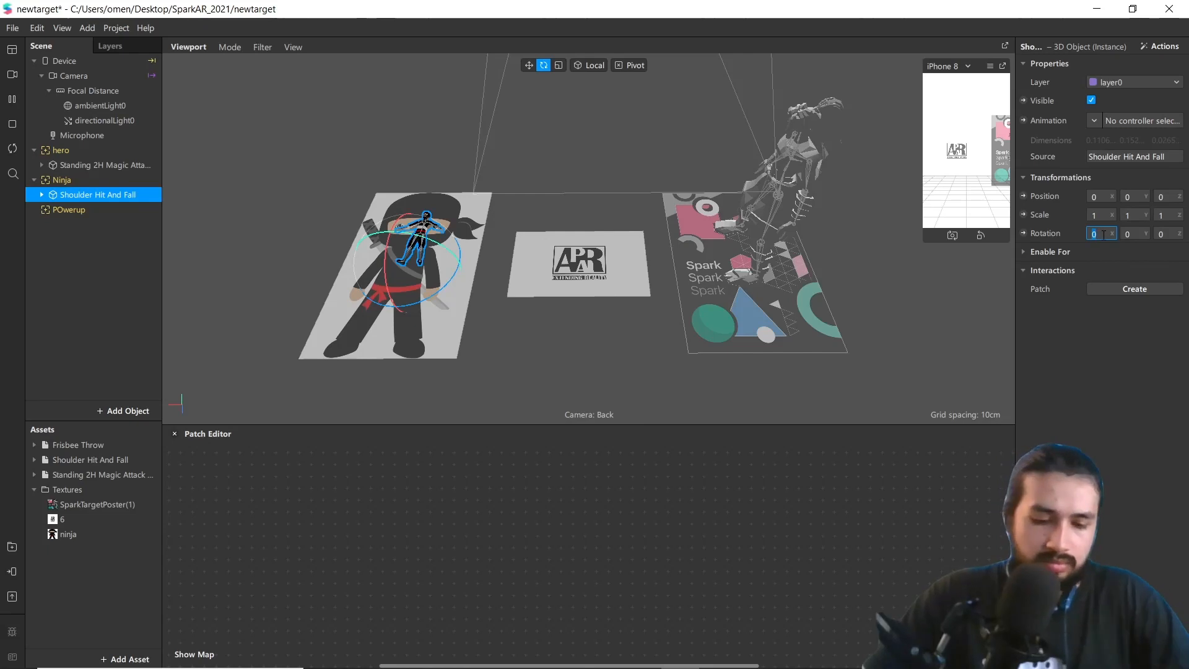
text(90)
key(Return)
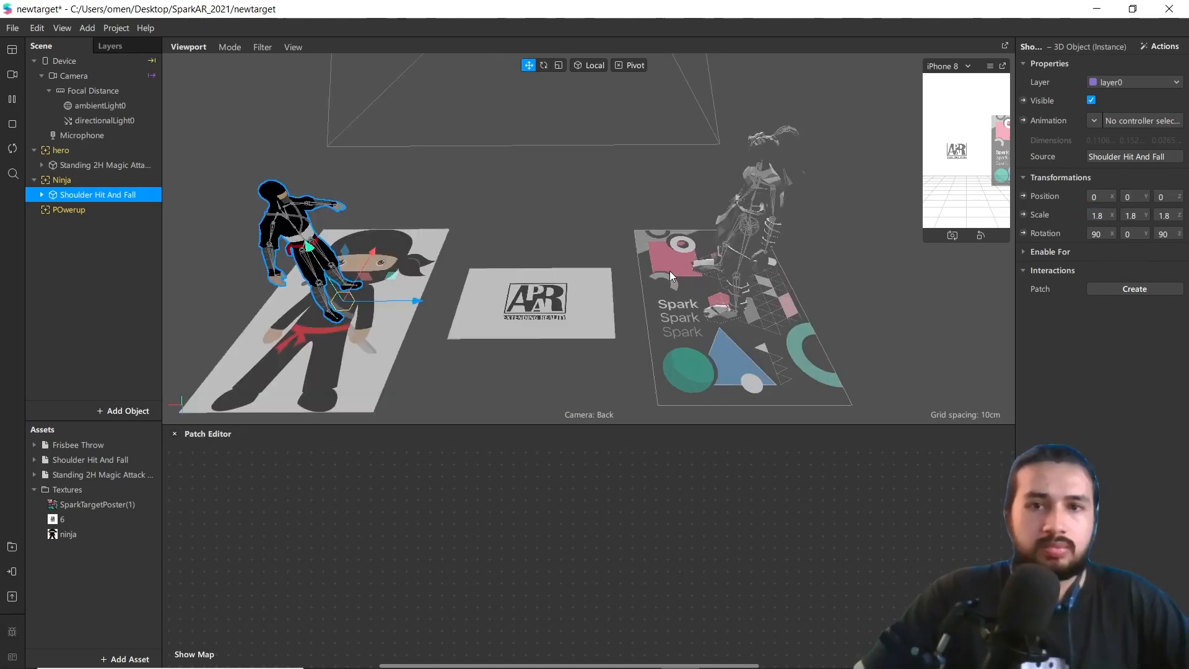
Set the Shoulder Hit And Fall model's scale to 1.9 on the X, Y and Z axes
middle_drag(670, 270, 698, 265)
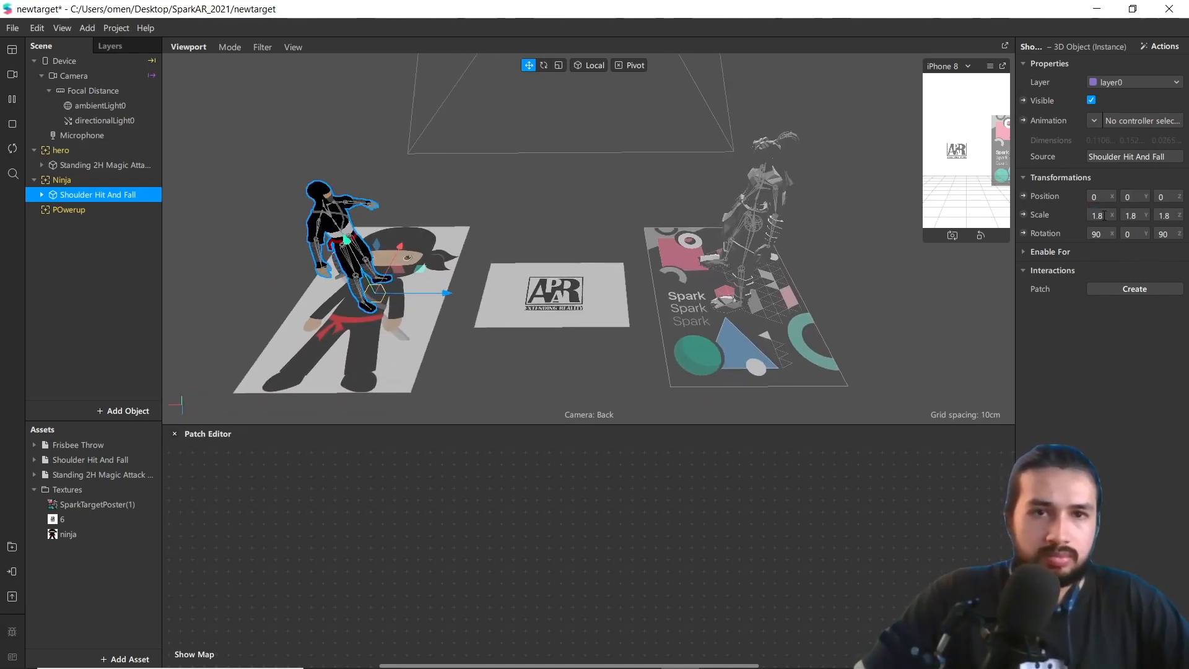
text(9)
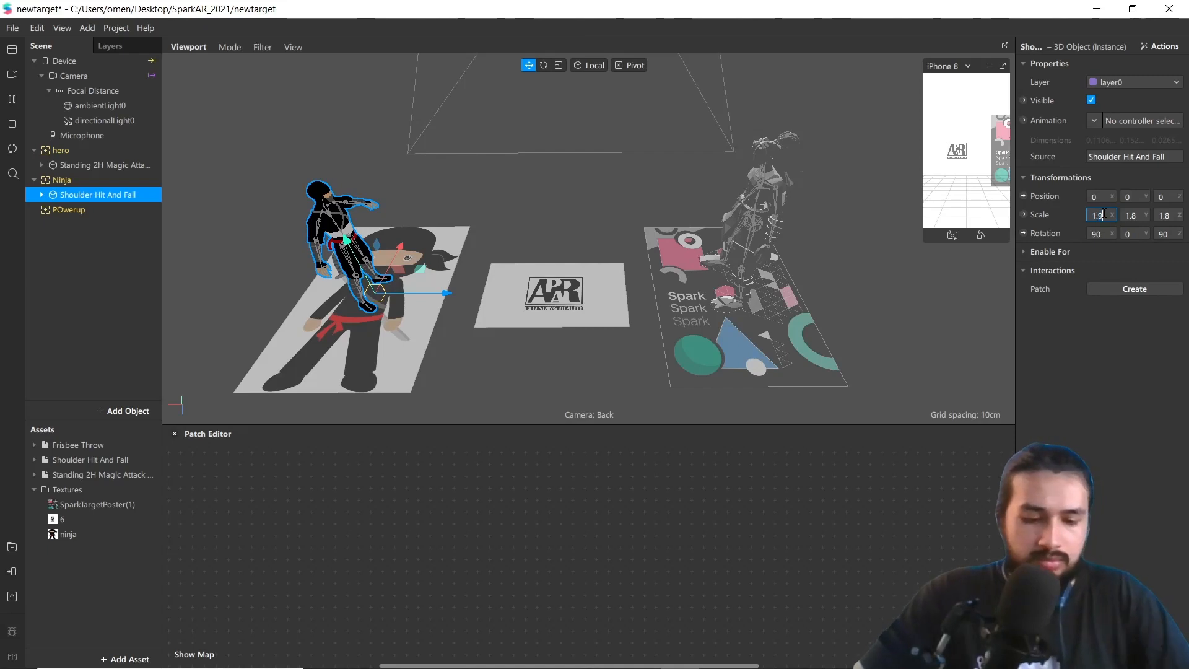
key(Return)
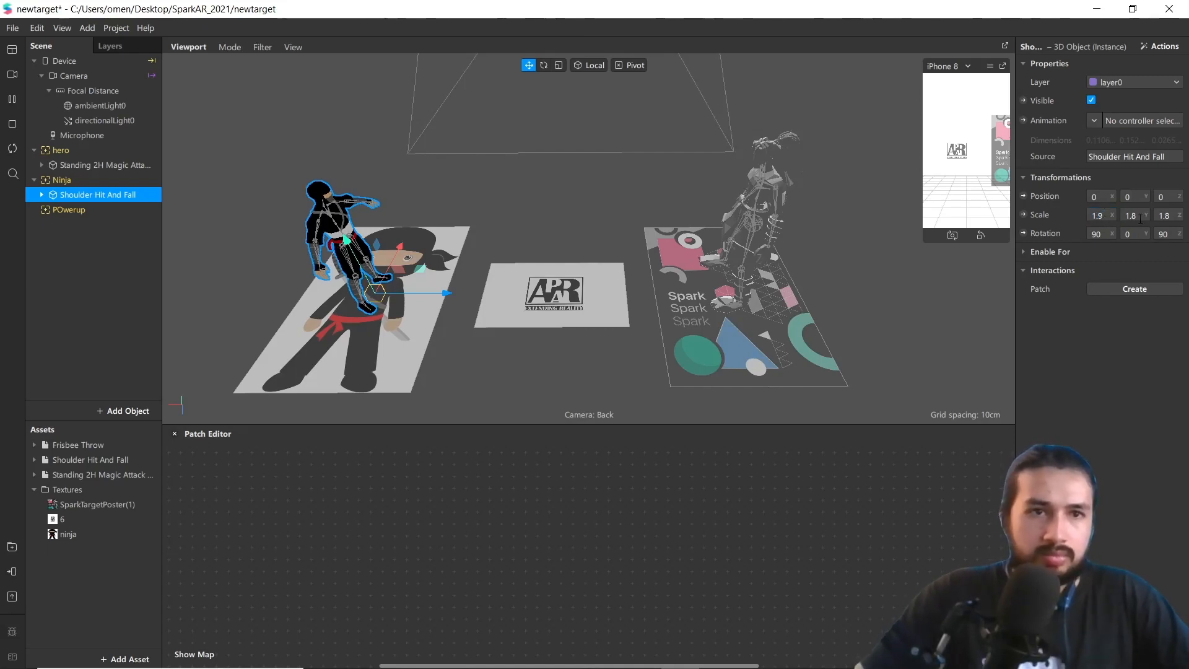
key(BackSpace)
text(9)
key(Return)
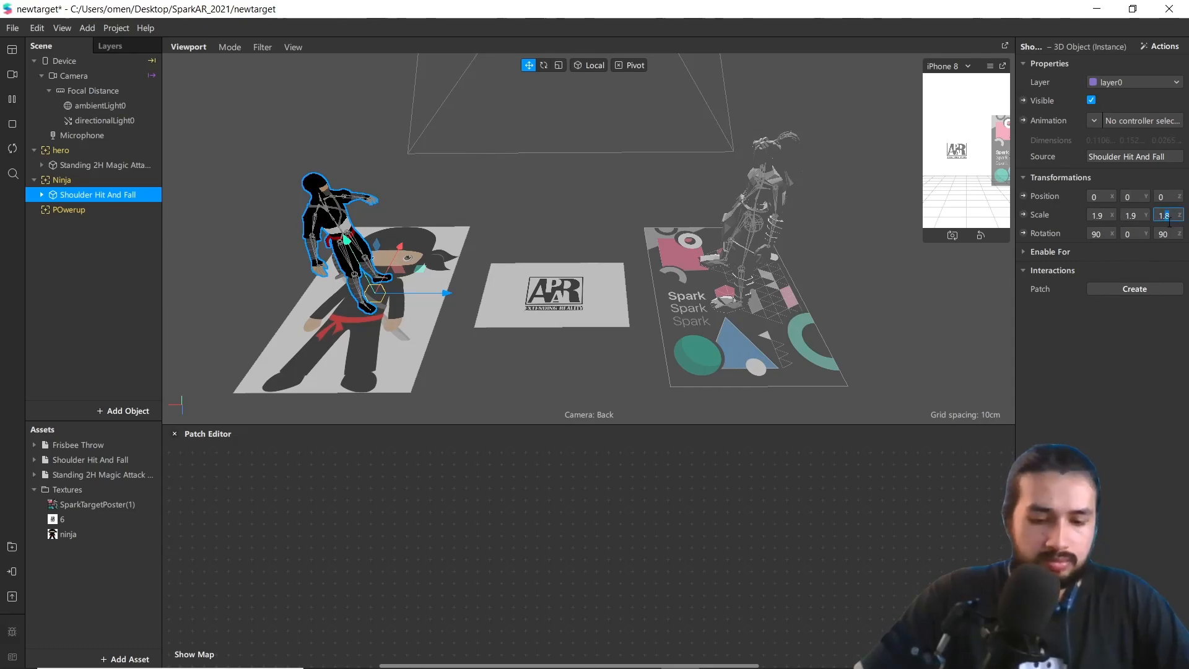
key(BackSpace)
text(9)
key(Return)
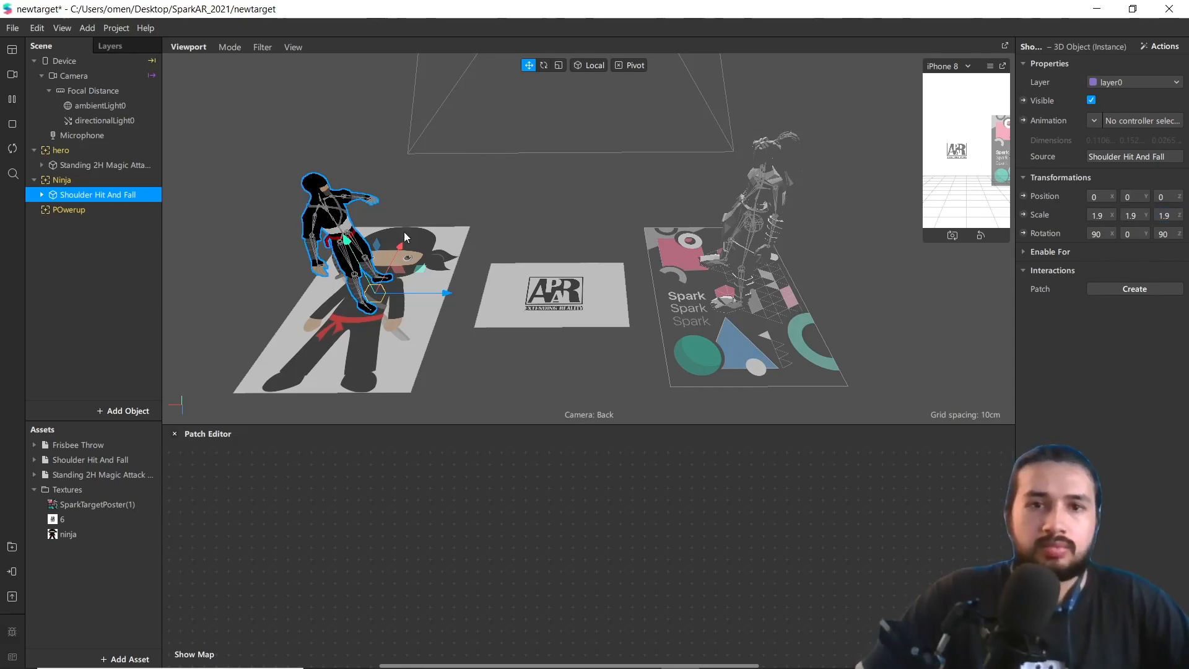
scroll(411, 301, up, 5)
scroll(452, 313, down, 4)
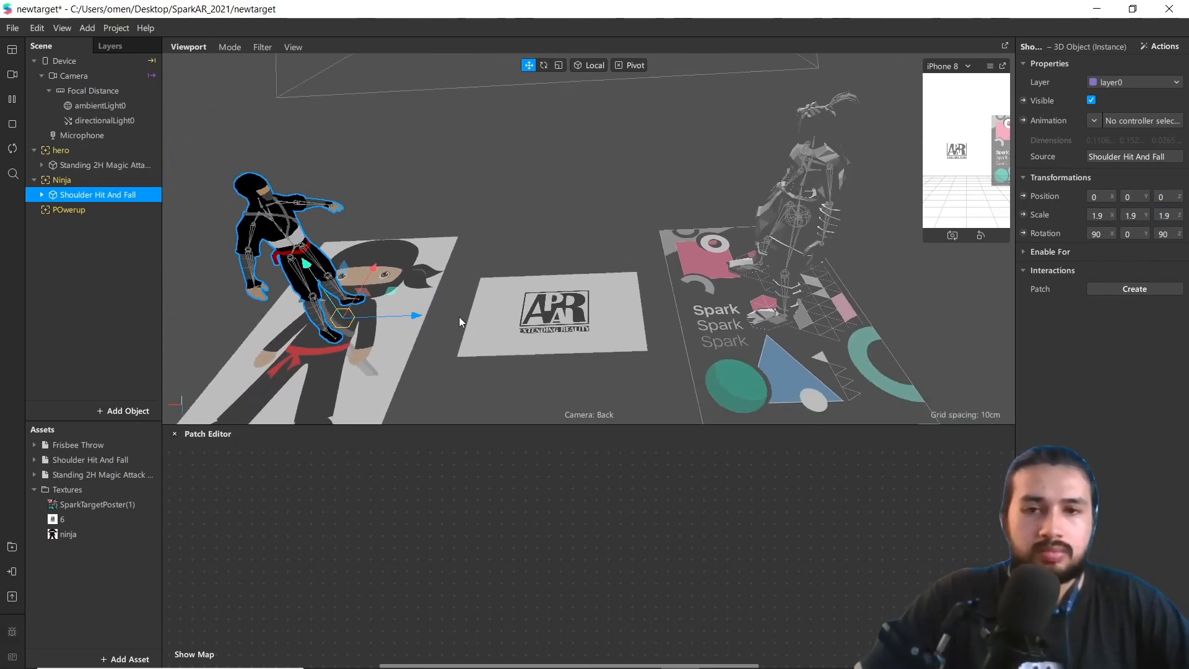
scroll(488, 336, up, 1)
mouse_move(489, 335)
middle_down()
mouse_move(544, 320)
mouse_move(494, 333)
middle_up()
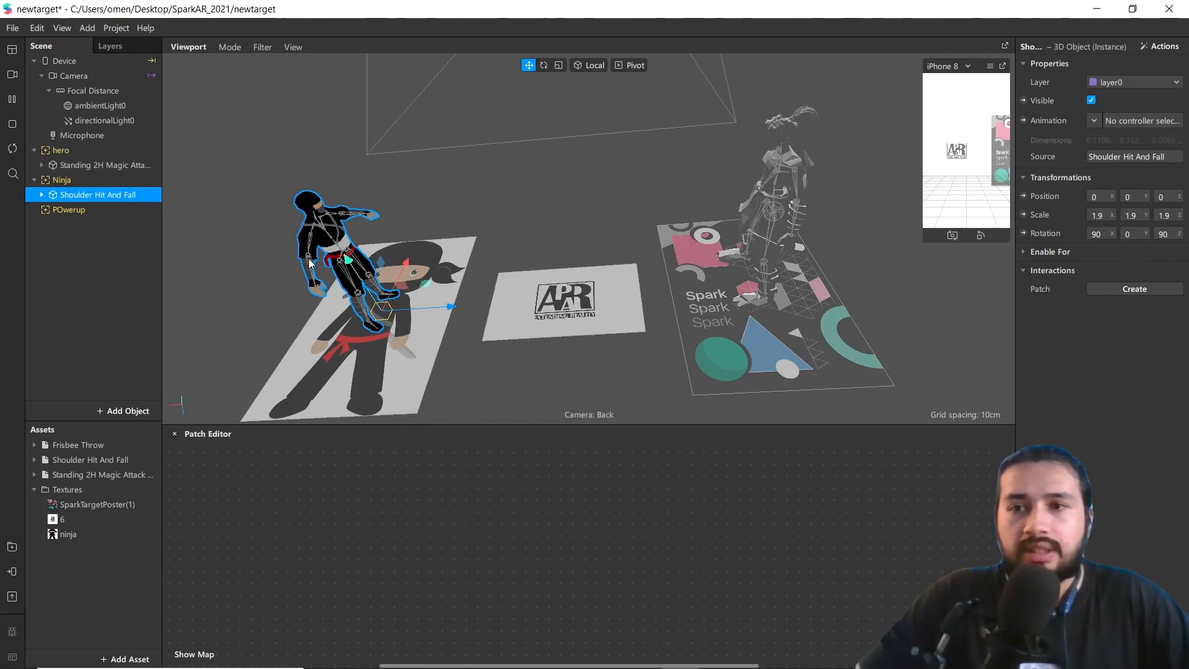
Examine the untextured meshes of the character standing on the hero target
middle_drag(358, 295, 716, 235)
click(731, 231)
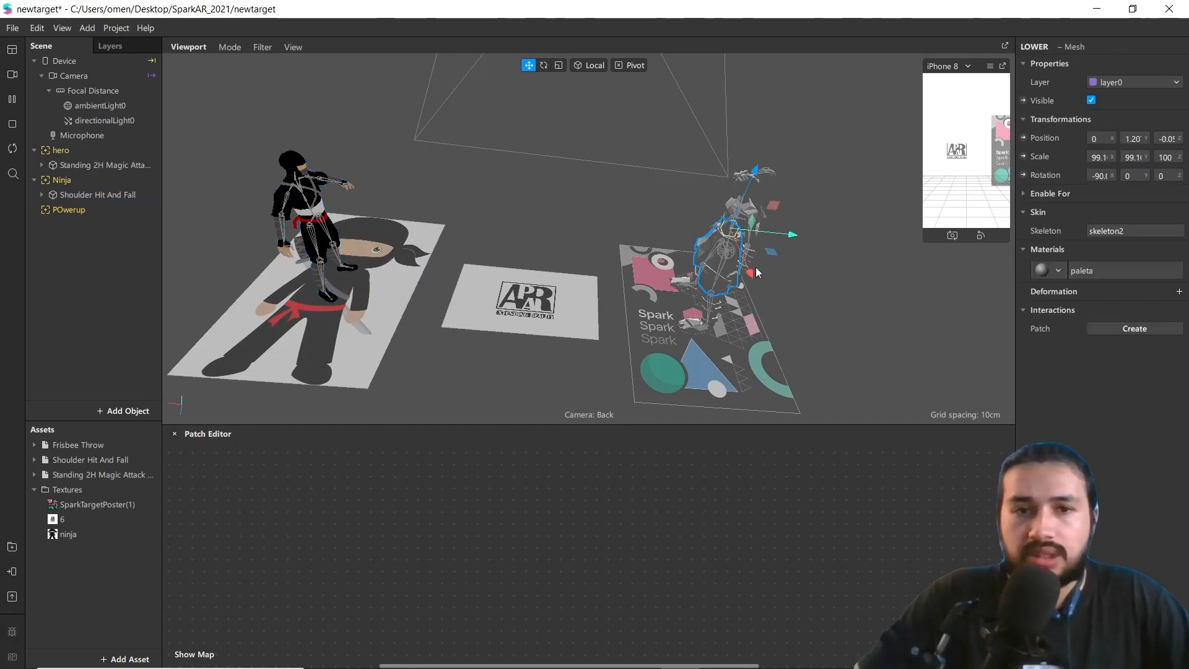
click(779, 325)
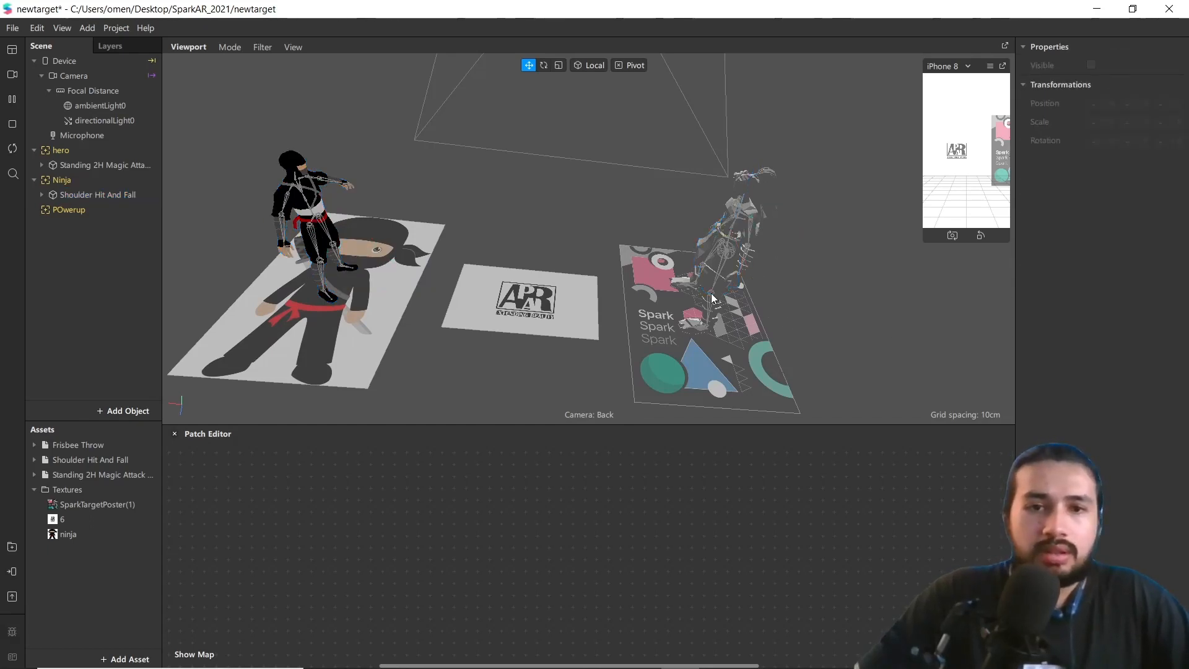
click(720, 313)
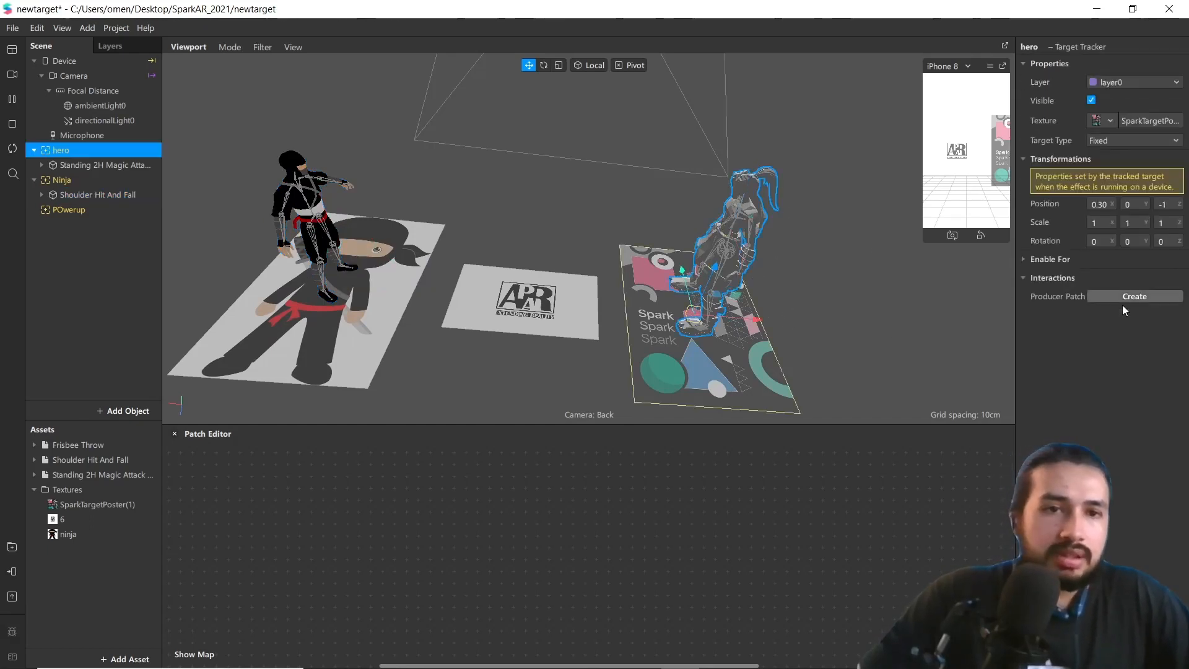
click(738, 201)
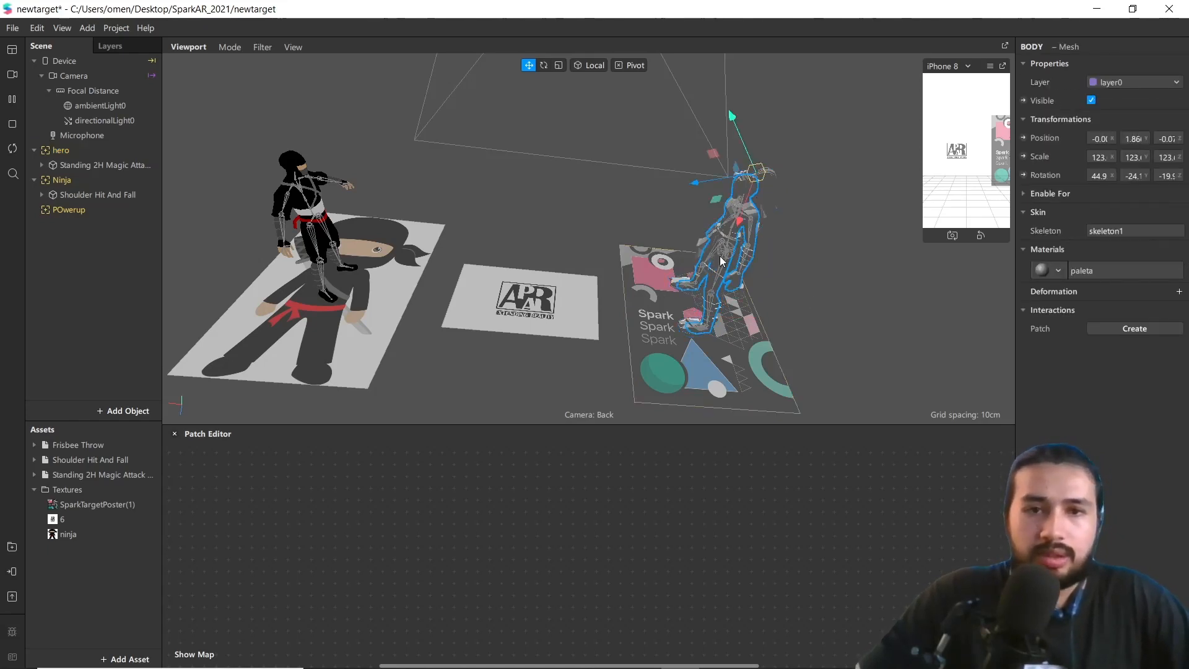
click(782, 285)
click(724, 287)
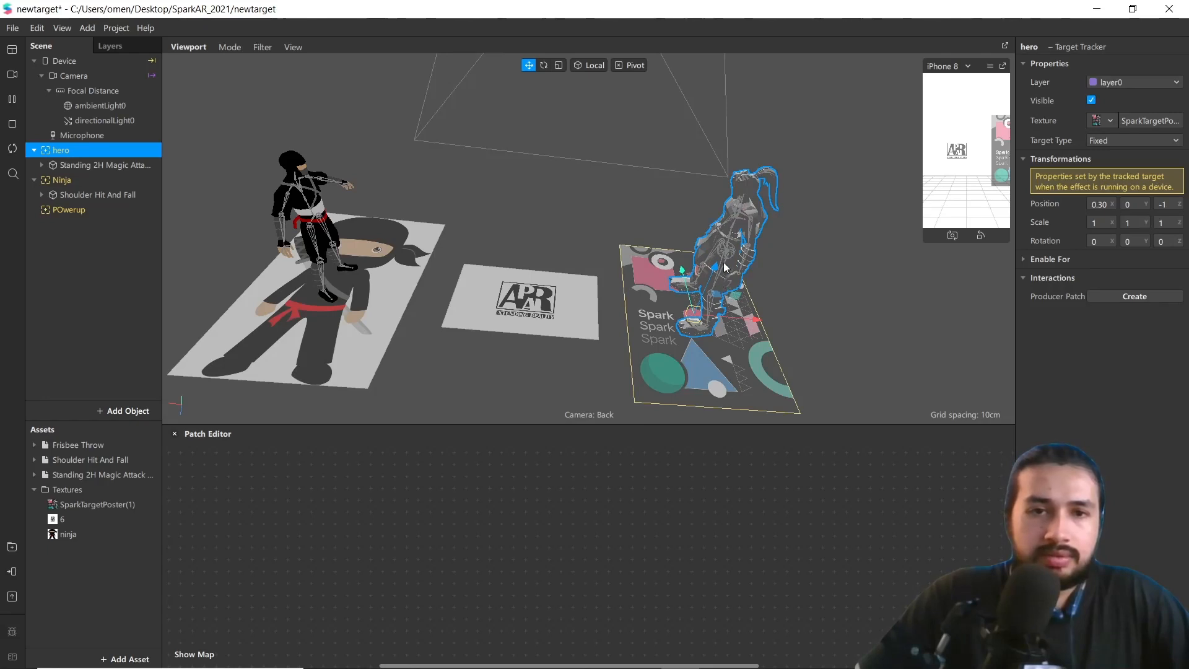
Expand the Standing 2H Magic Attack model's parts and assign the existing Skin material to its BODY mesh
click(80, 165)
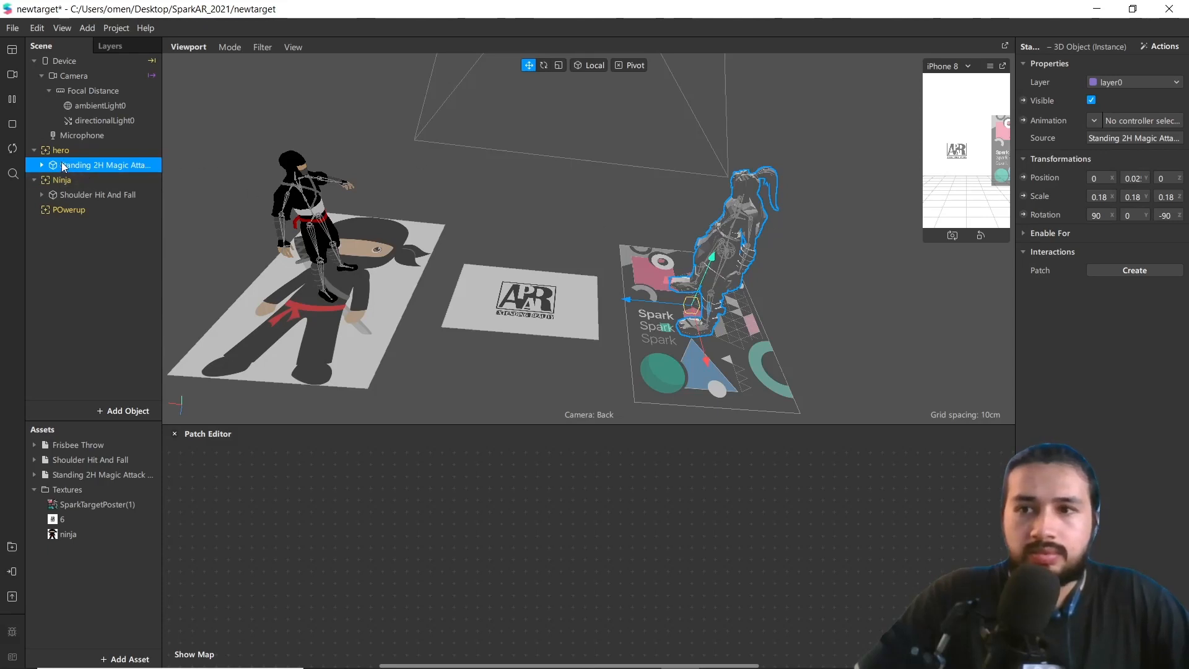
click(42, 165)
click(77, 182)
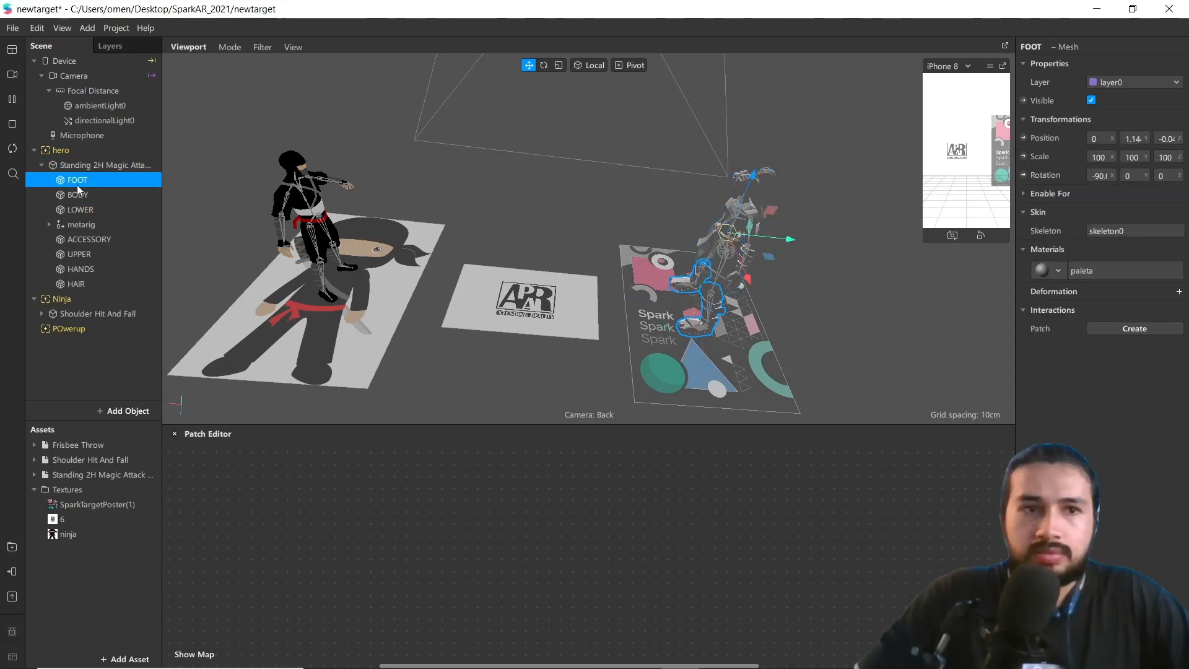
click(1058, 276)
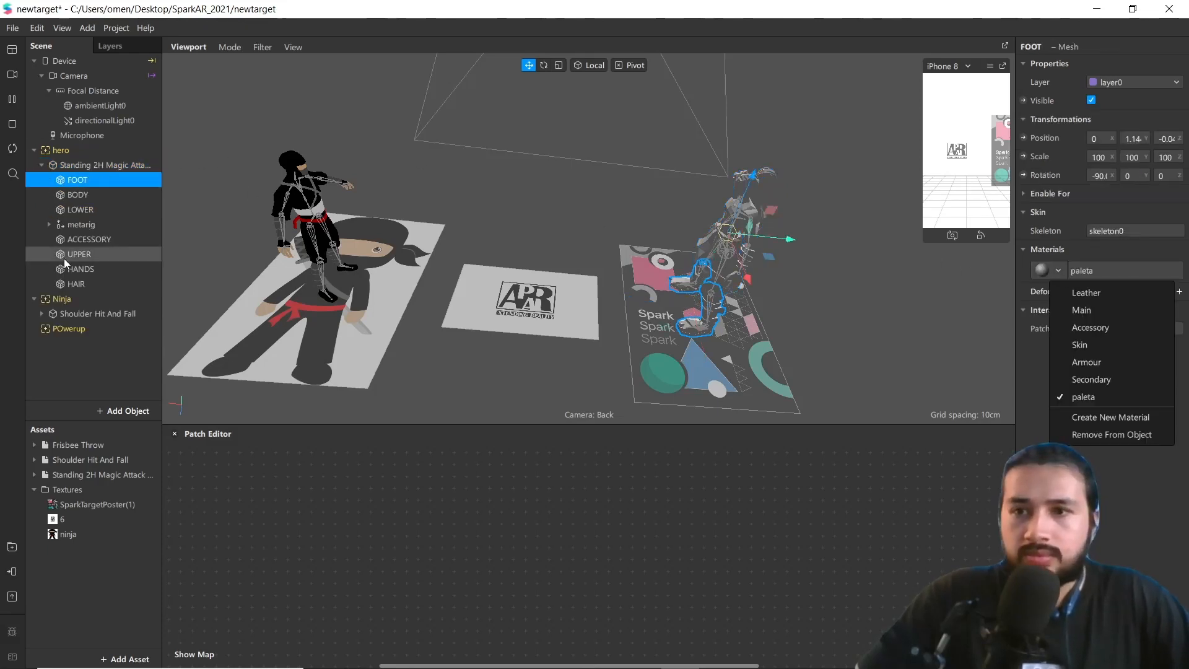
click(72, 195)
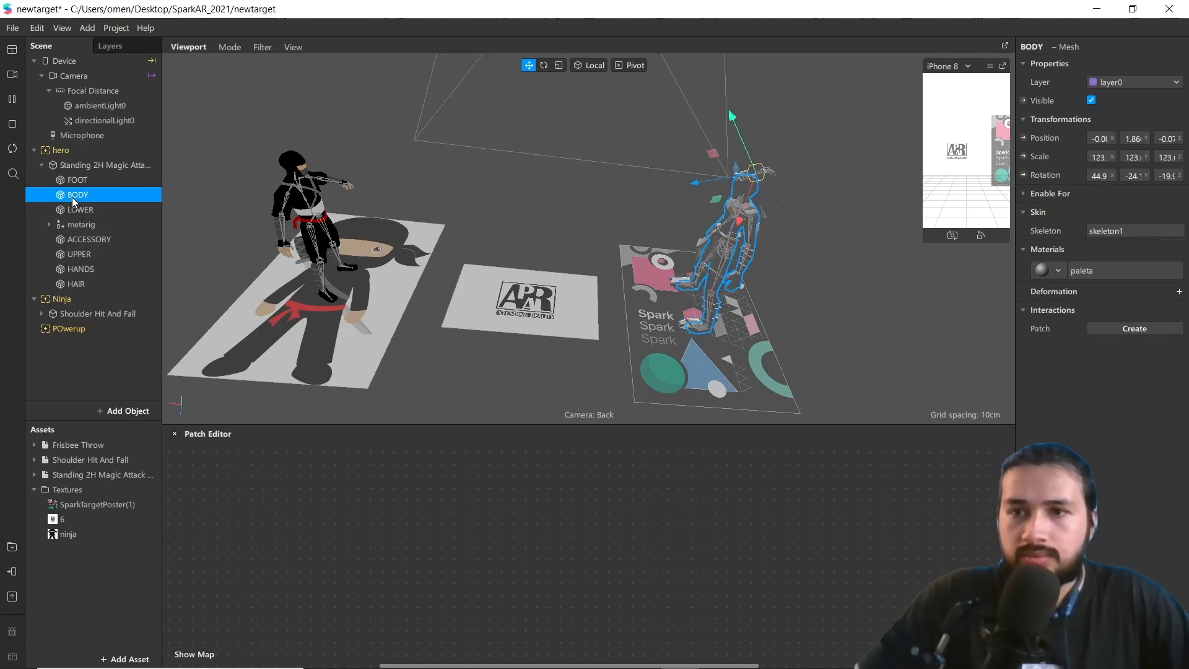
click(1058, 270)
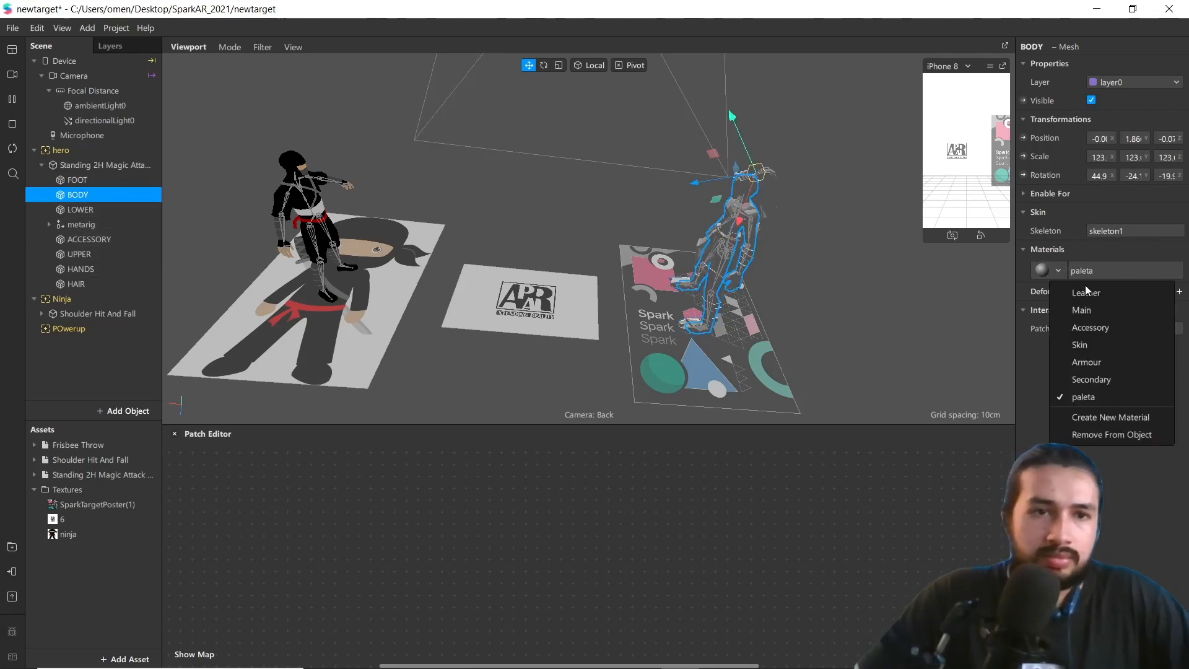
click(1092, 338)
scroll(747, 300, up, 5)
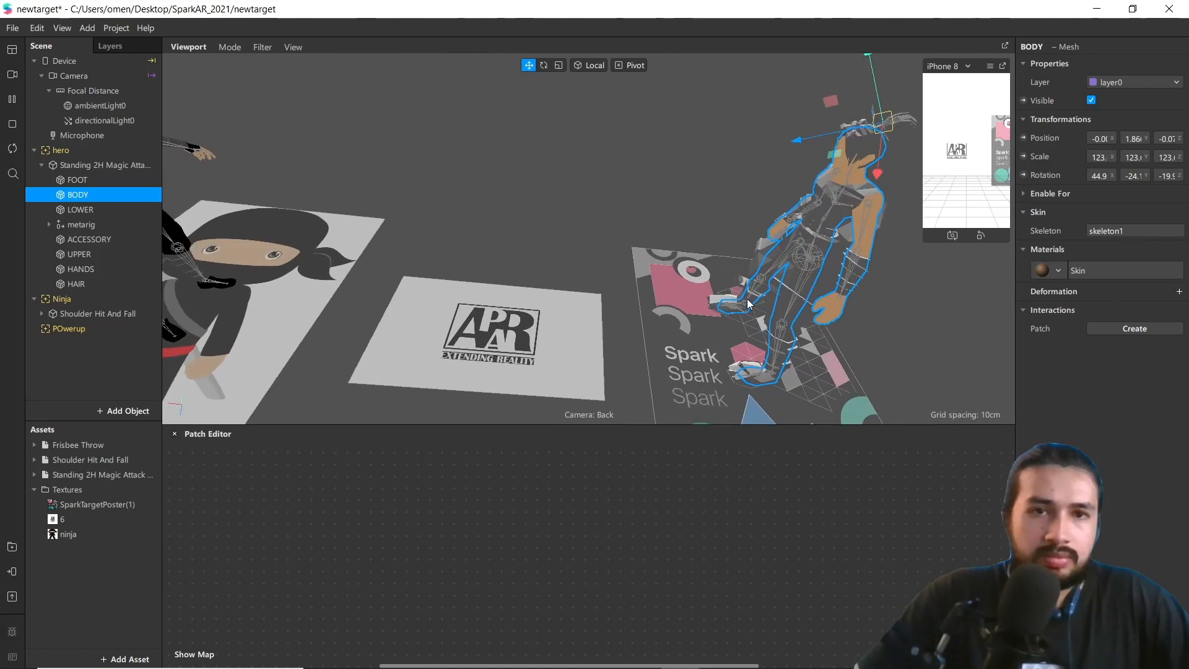
Inspect the hero character's clothing, body and head meshes up close to see which parts still need materials
middle_drag(747, 300, 613, 280)
click(775, 201)
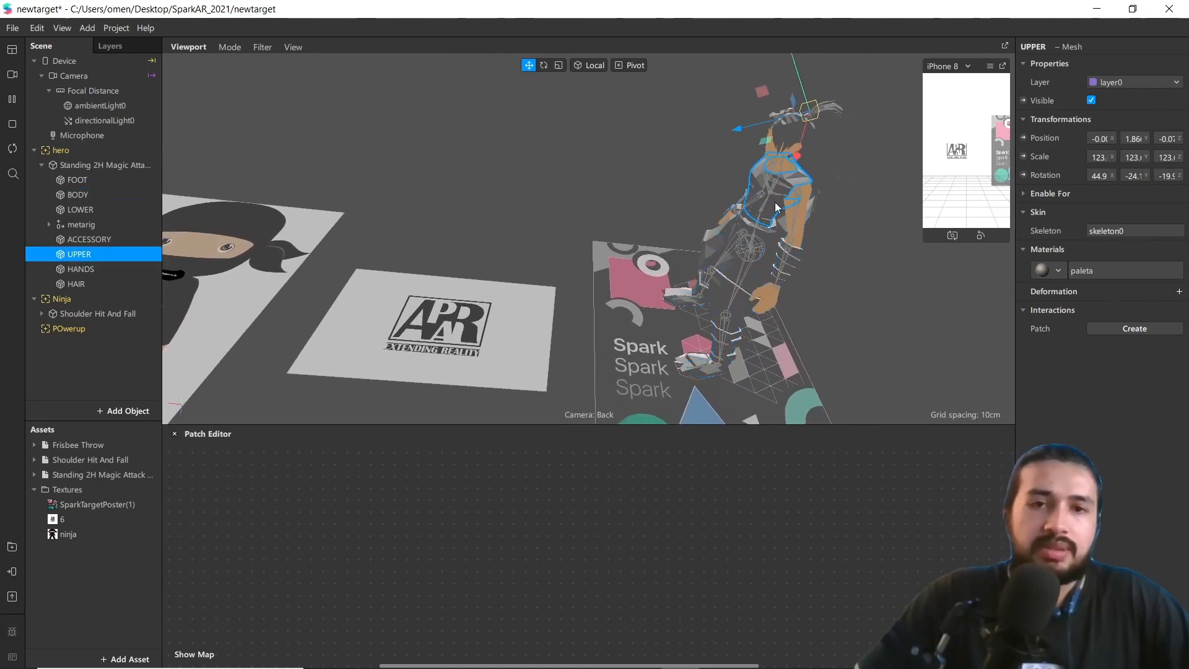
click(753, 262)
click(739, 292)
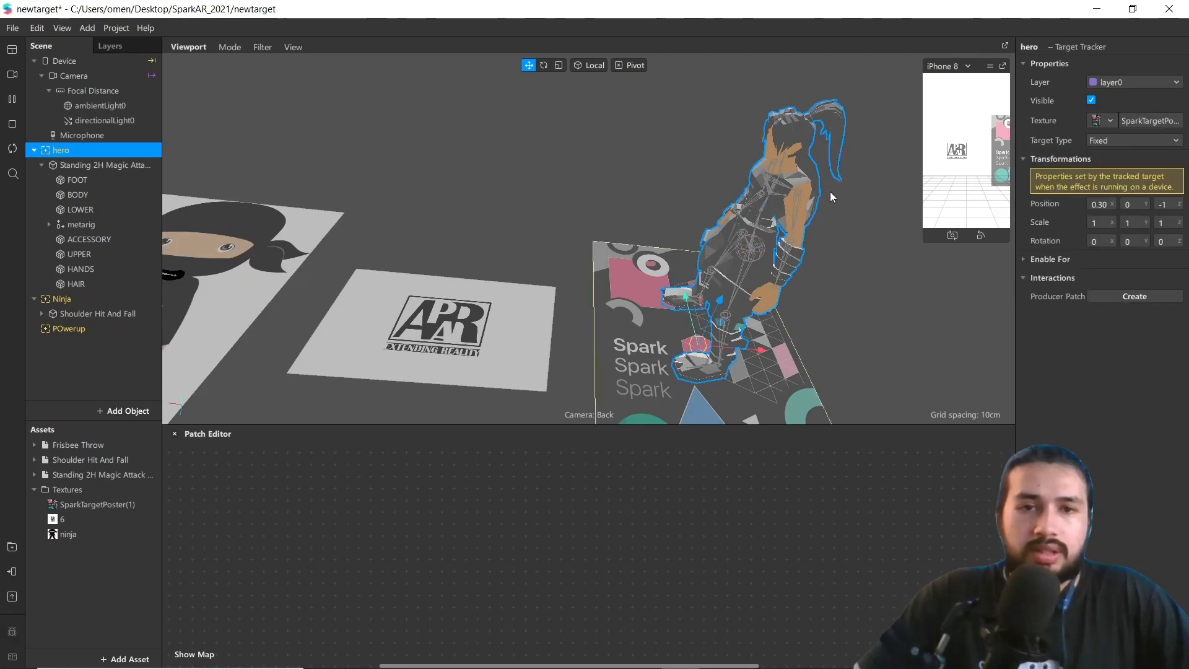
scroll(712, 267, up, 2)
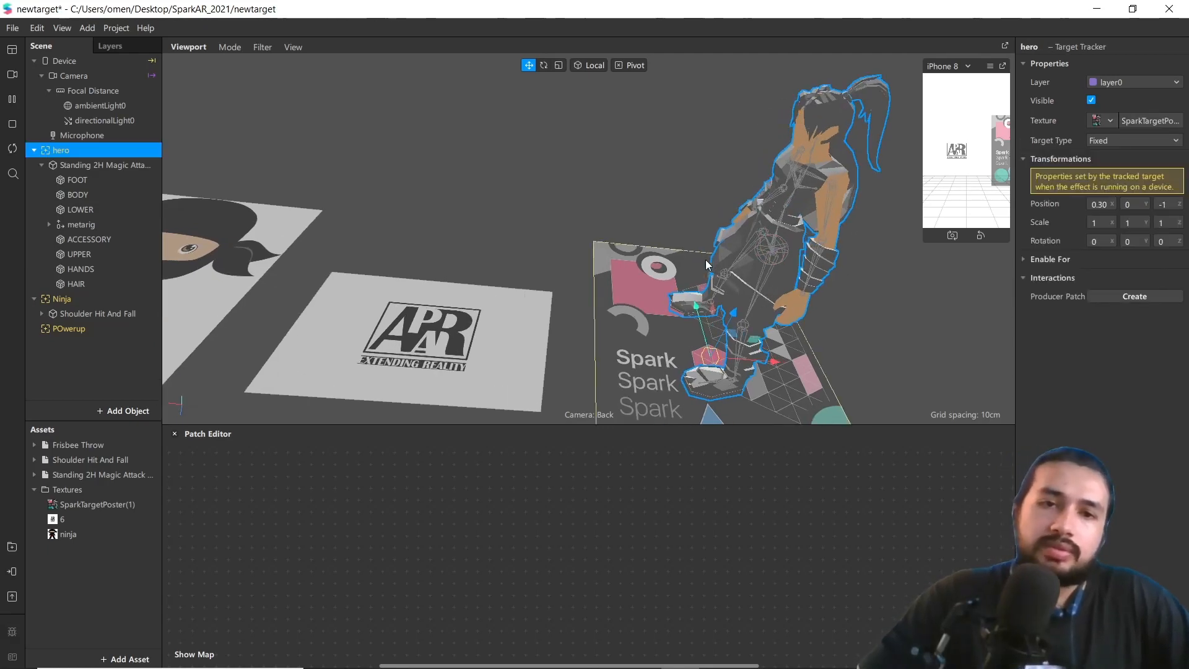
middle_drag(705, 259, 604, 231)
middle_drag(758, 207, 675, 180)
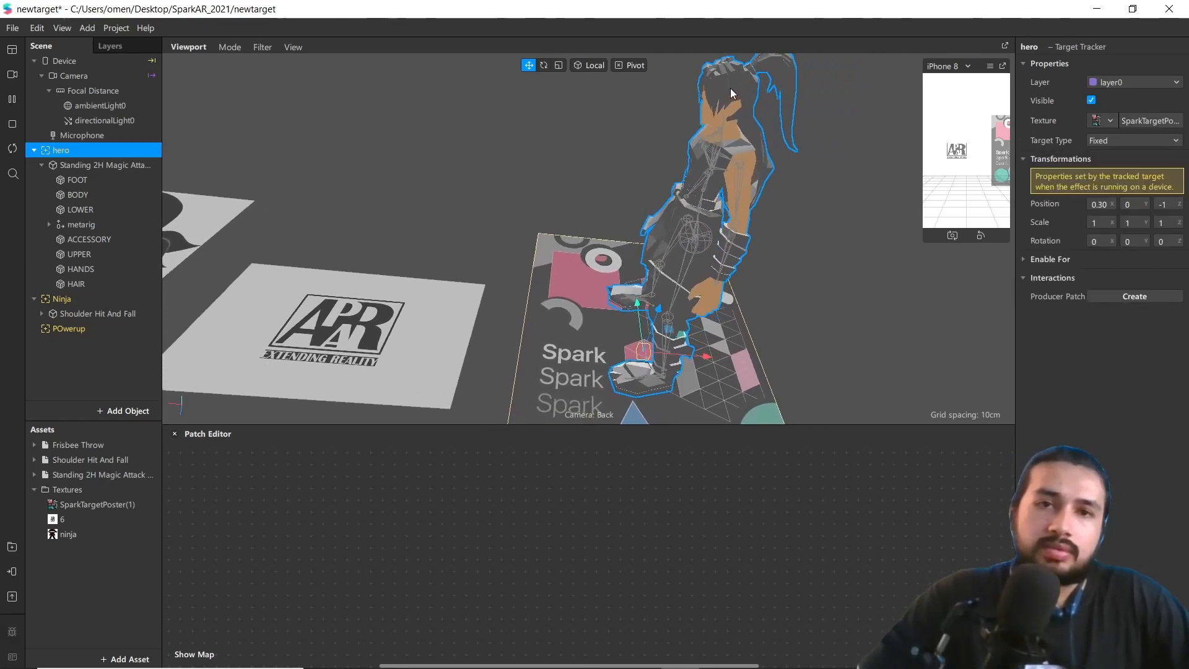
click(730, 87)
scroll(753, 87, down, 1)
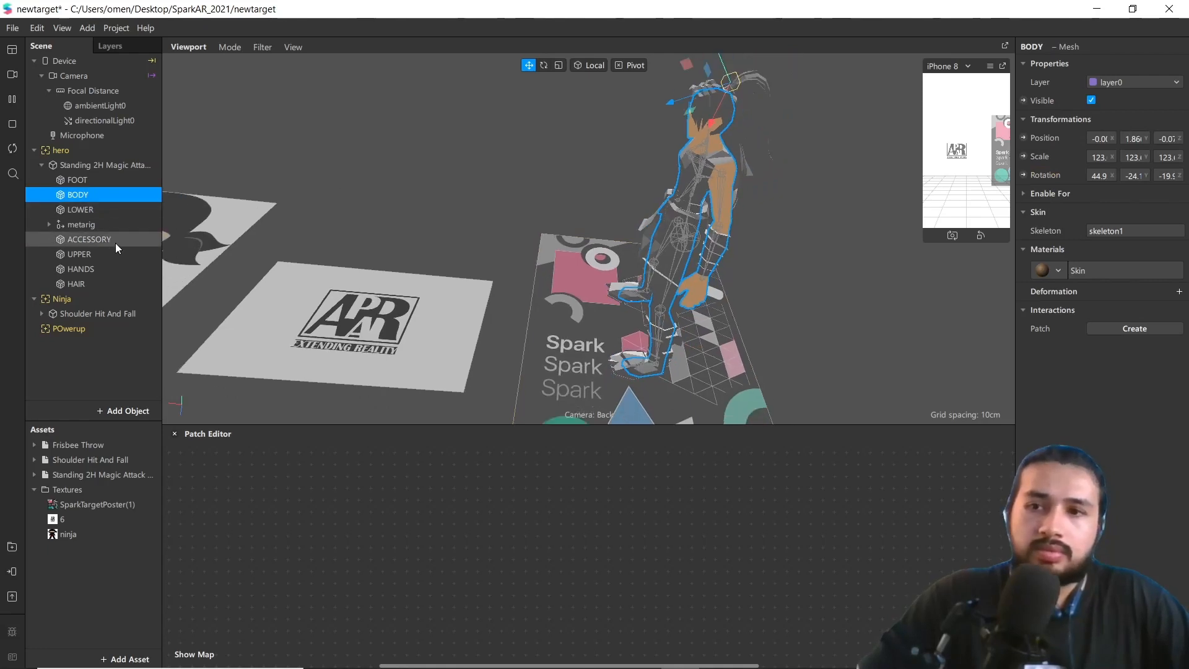
Create a new material for the hero's HAIR mesh and name it Hair
click(87, 282)
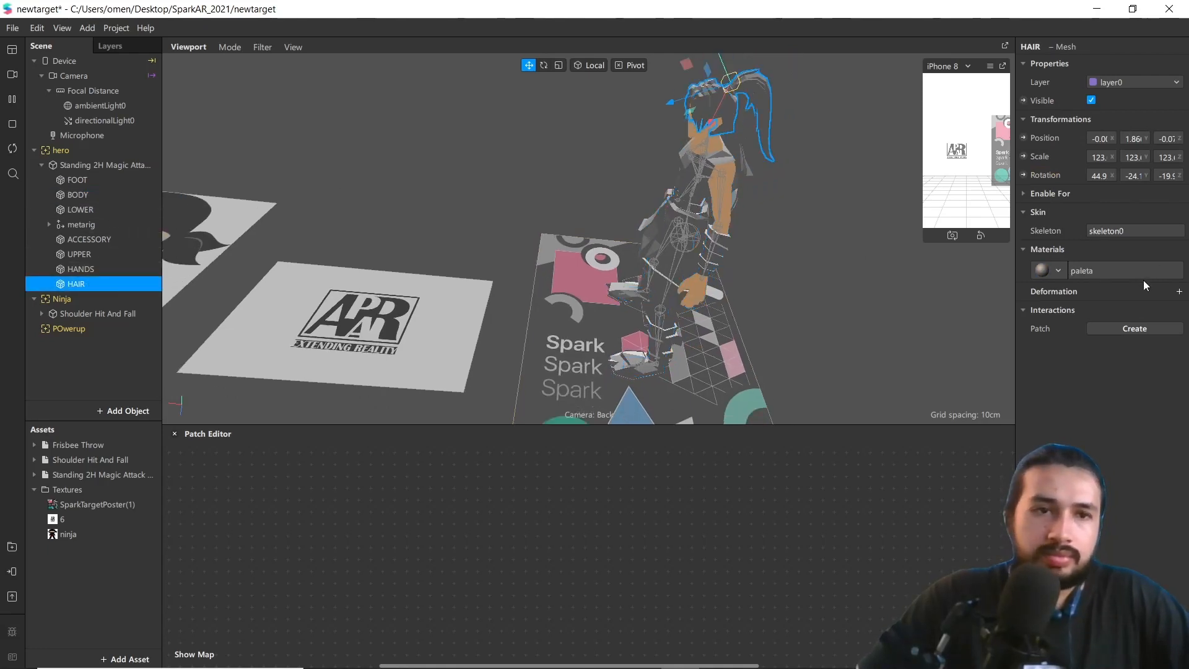
click(1059, 271)
click(1102, 420)
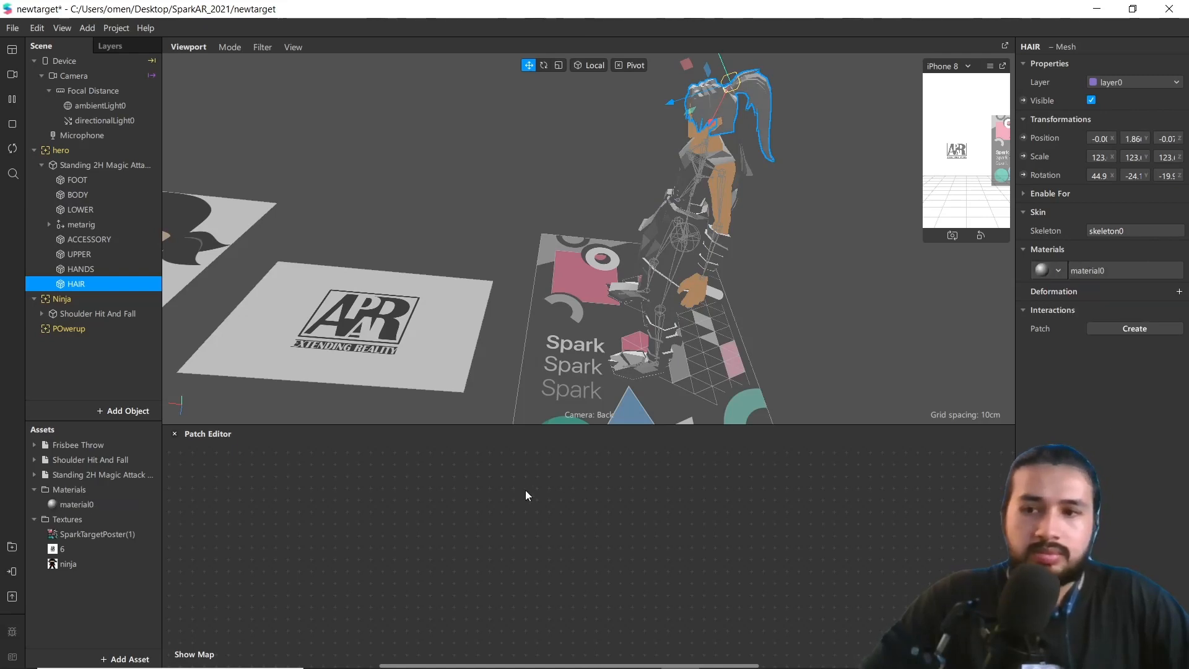
double_click(79, 506)
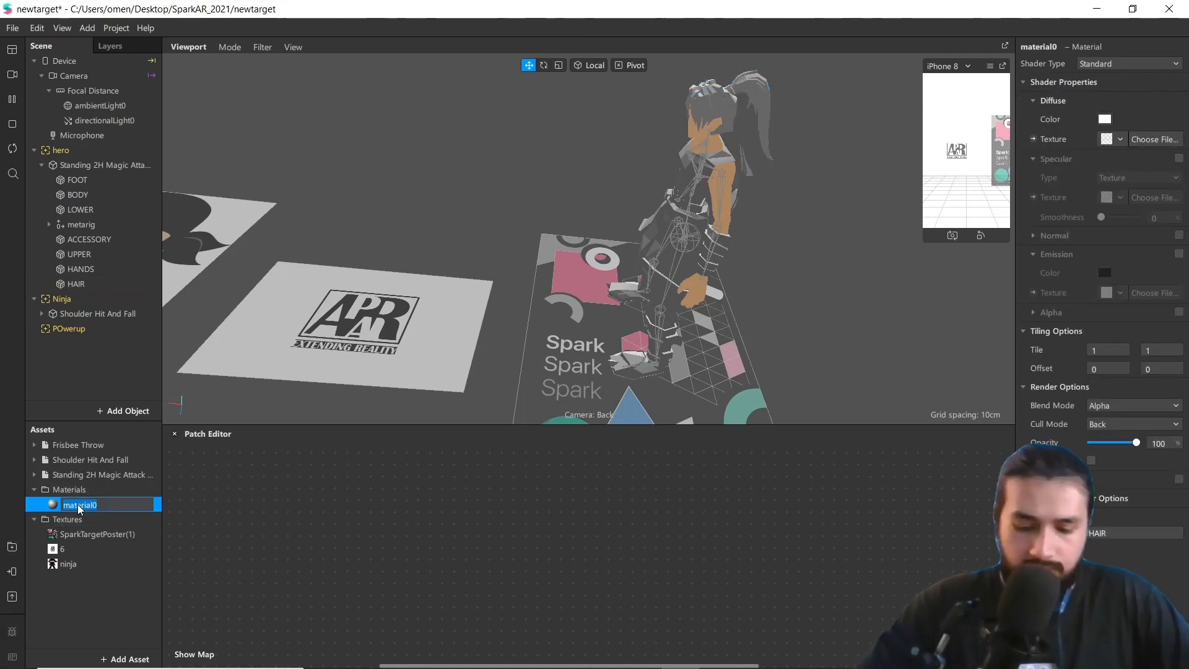
text(Hair)
key(Return)
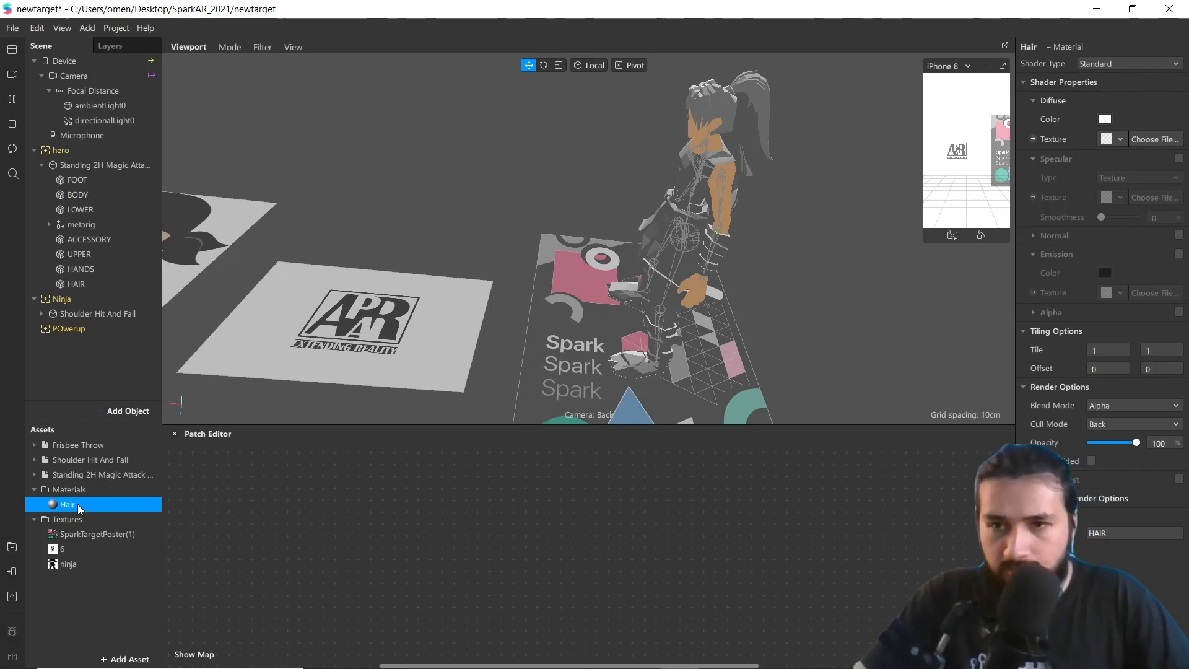
Set the Hair material's diffuse color to black (#000000)
click(1104, 120)
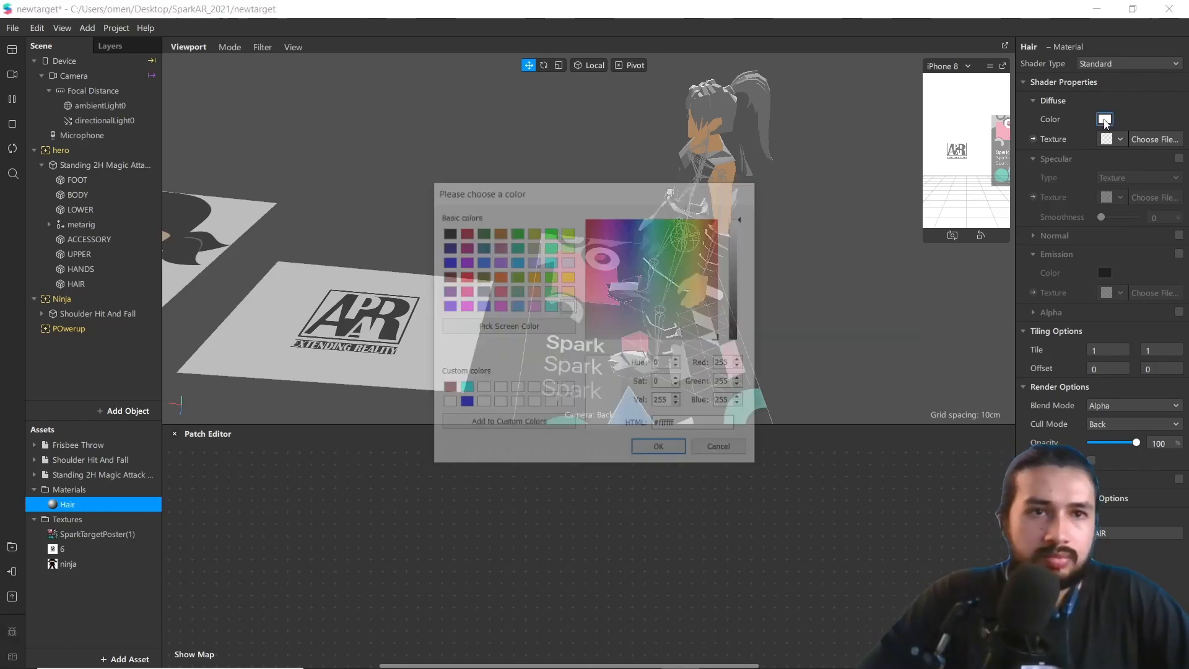
click(445, 232)
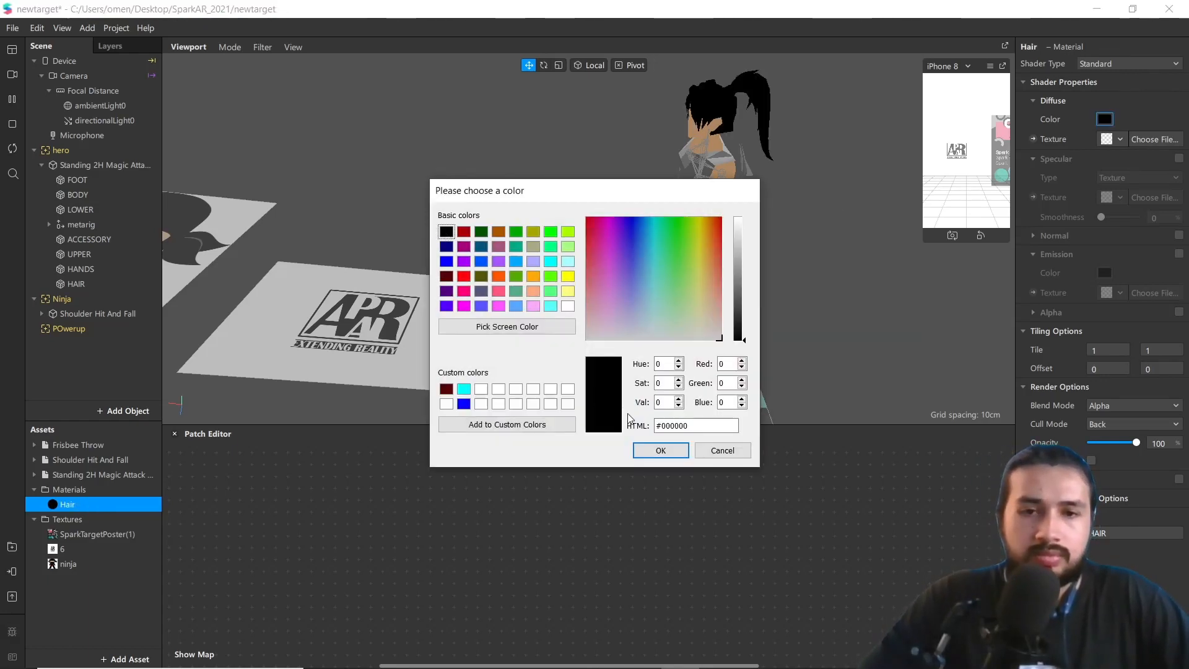
click(660, 450)
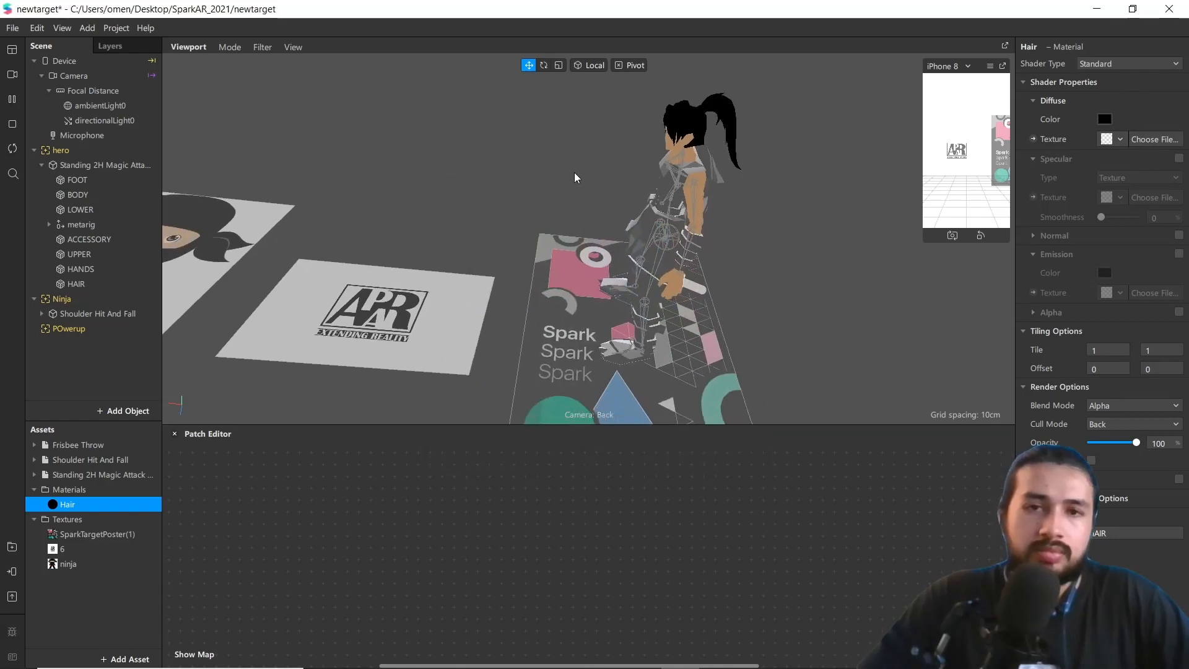
Check which areas of the hero character the LOWER, HAIR and UPPER meshes cover
middle_drag(577, 178, 576, 210)
click(594, 352)
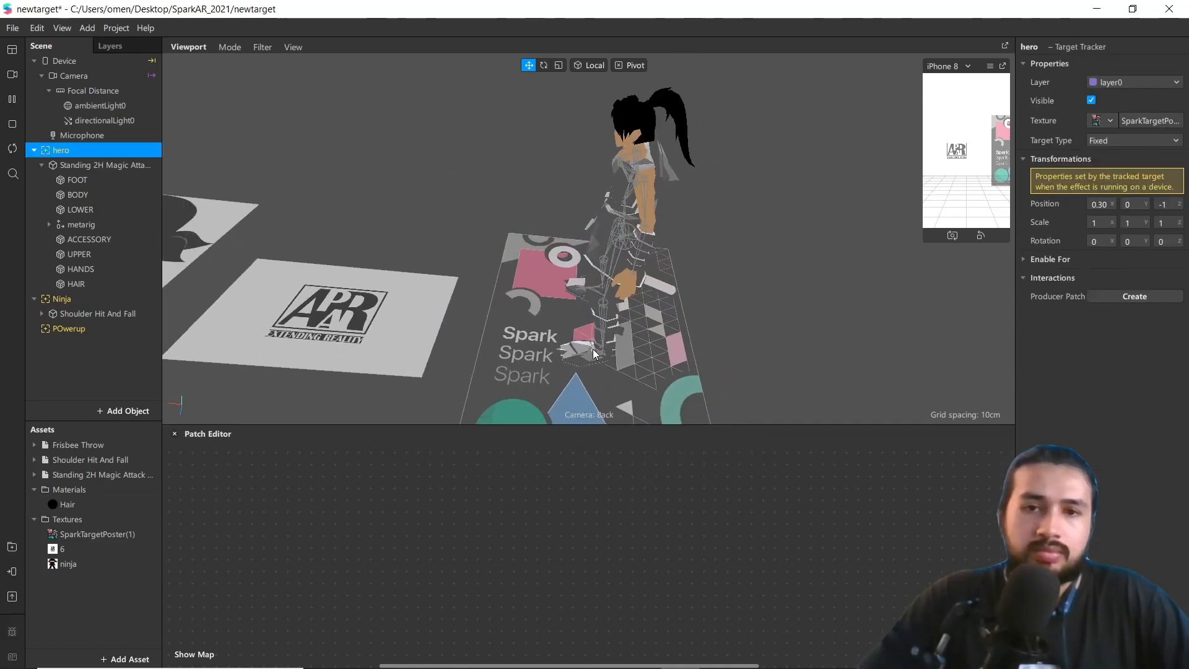
click(79, 281)
click(79, 209)
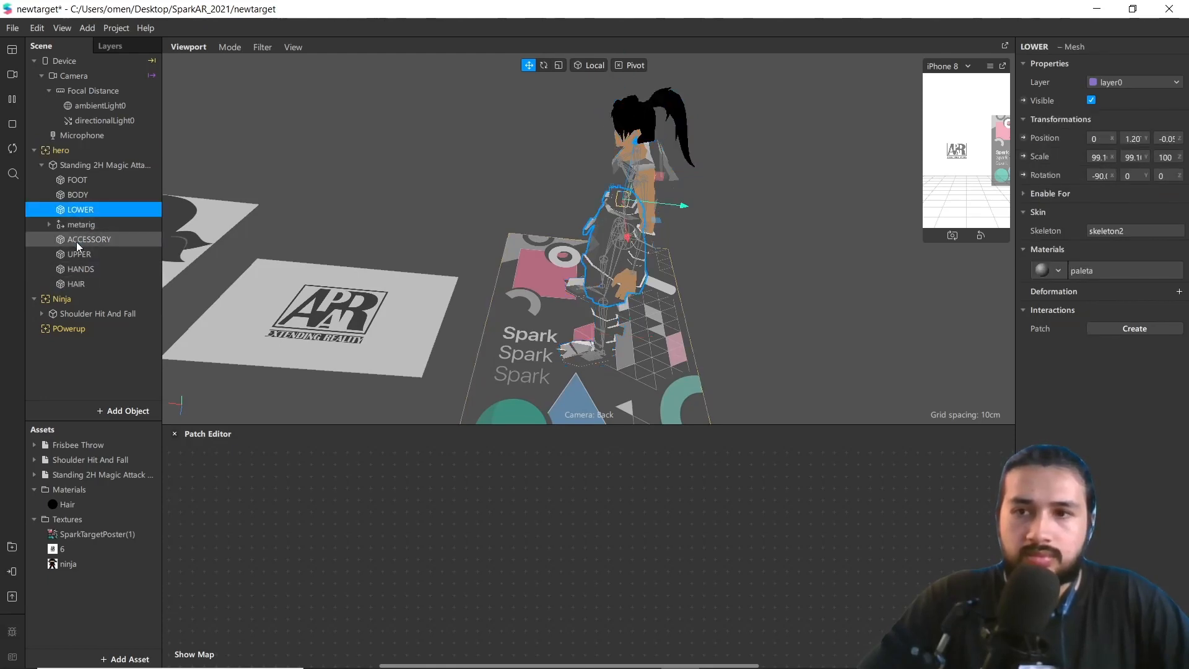
click(79, 283)
click(81, 255)
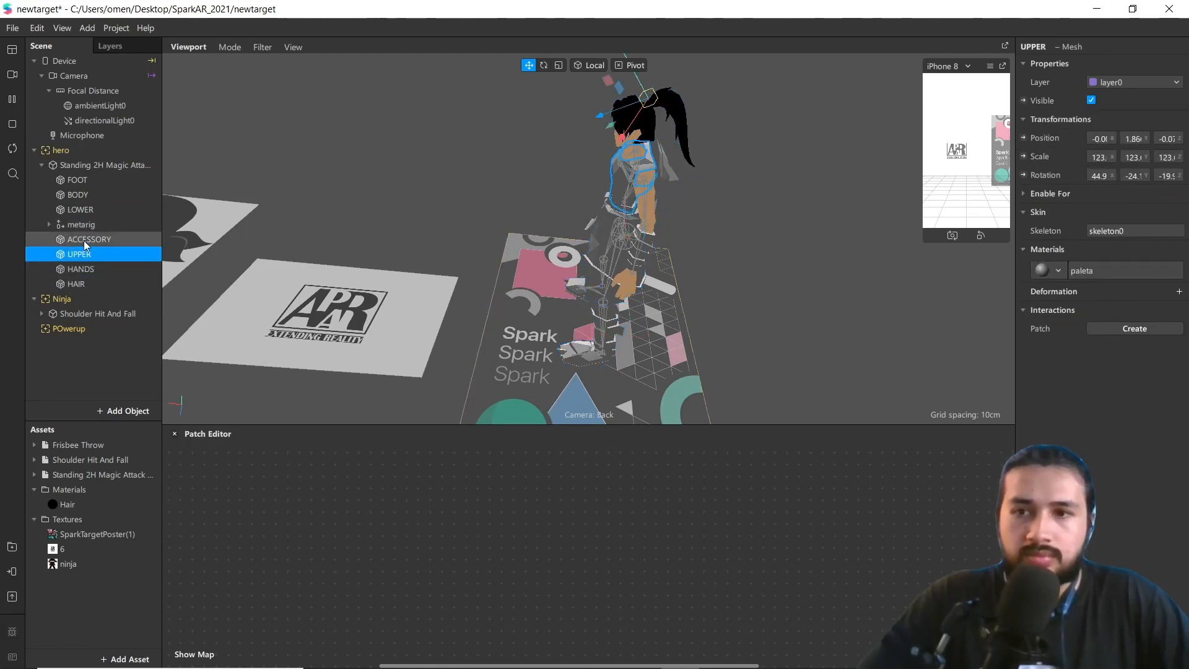
Create a new material for the hero's ACCESSORY mesh and name it Hat
click(85, 241)
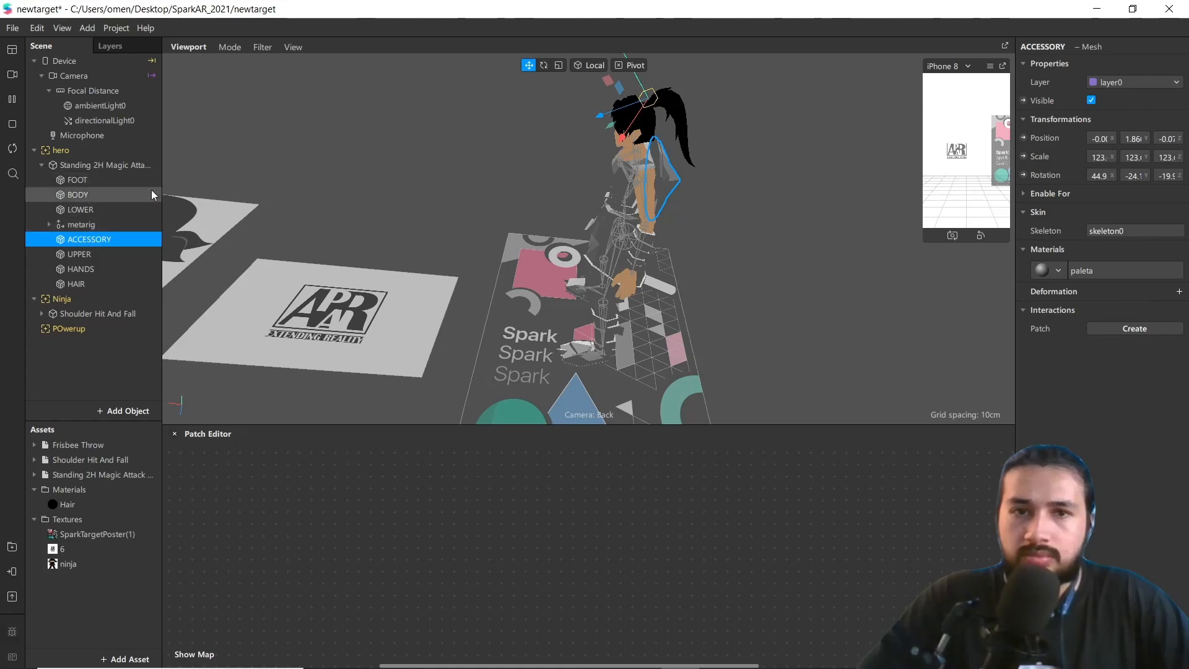
scroll(713, 200, up, 2)
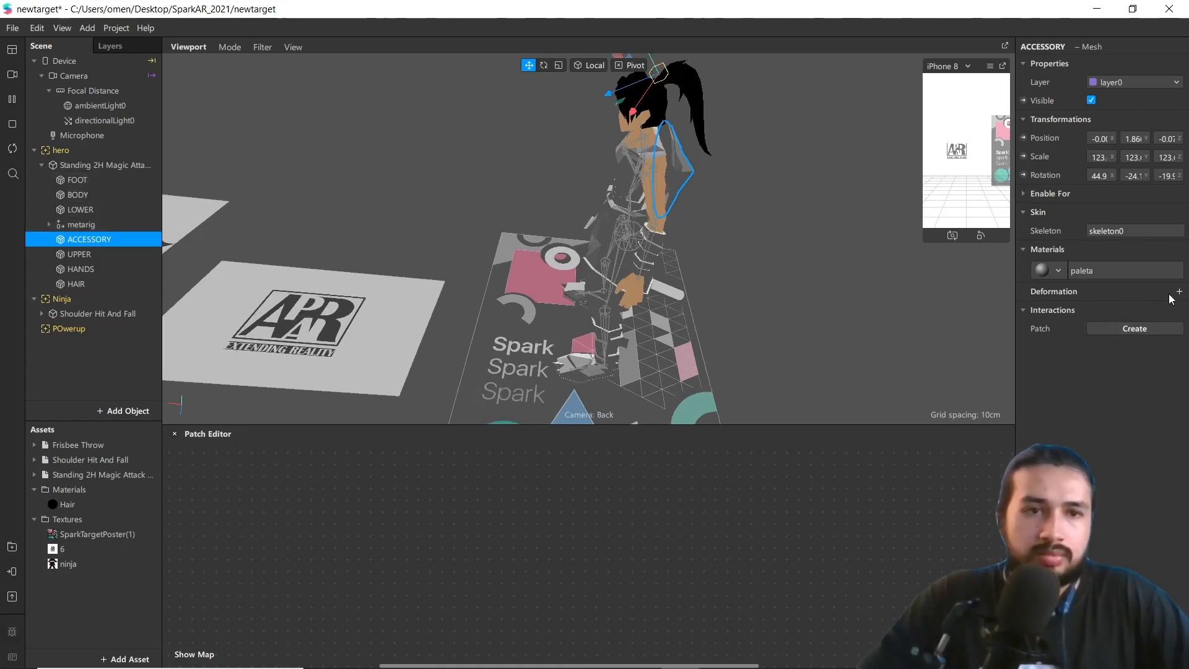
click(1056, 270)
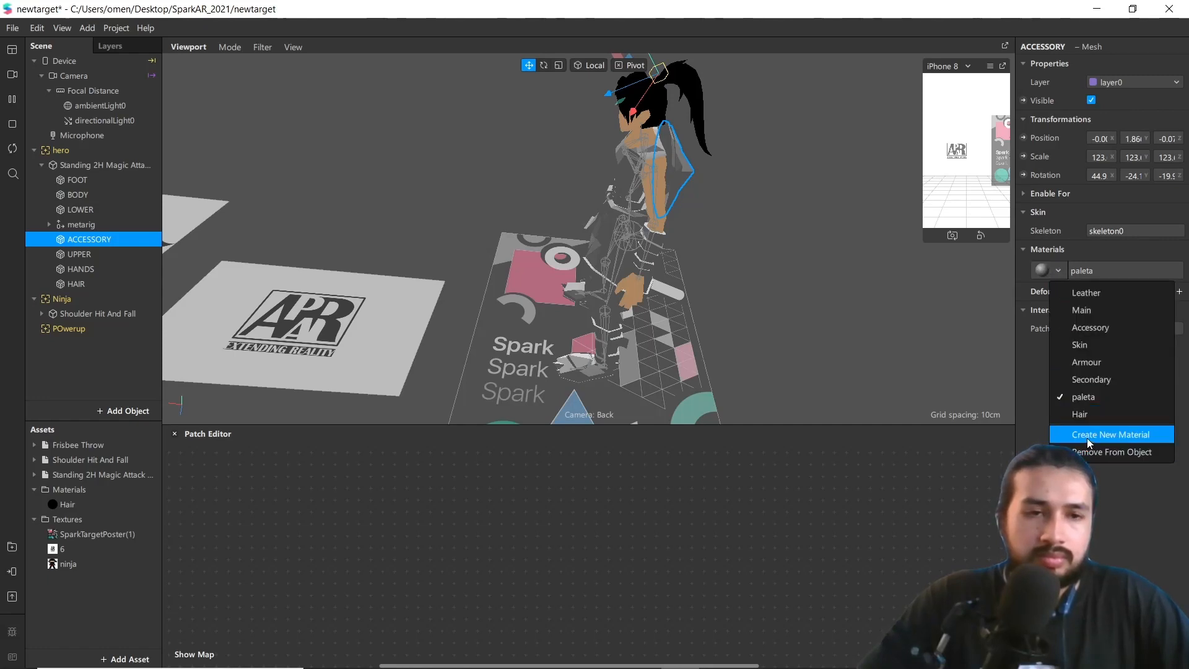
click(1088, 440)
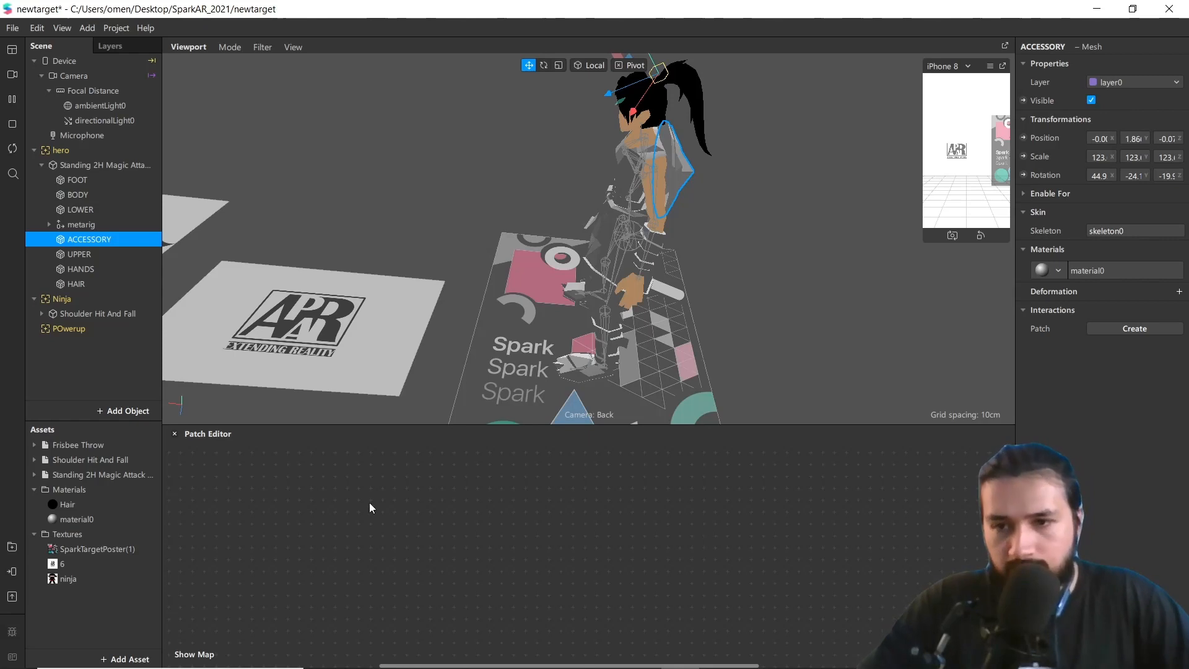
double_click(126, 516)
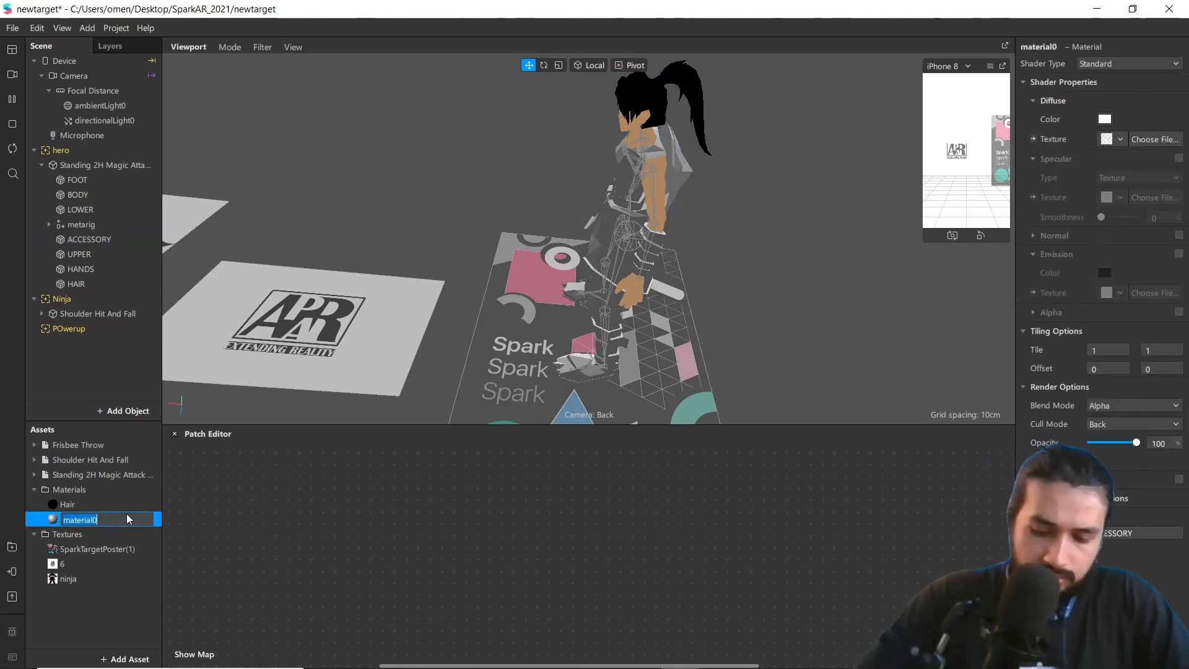
text(H)
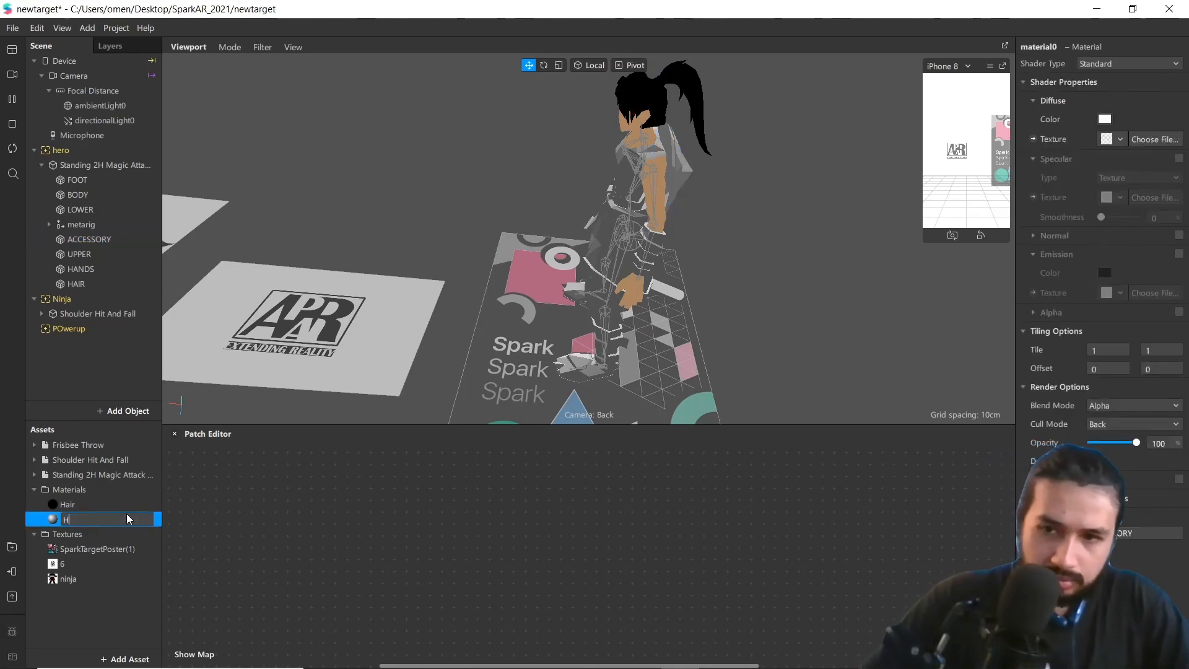
text(at)
key(Return)
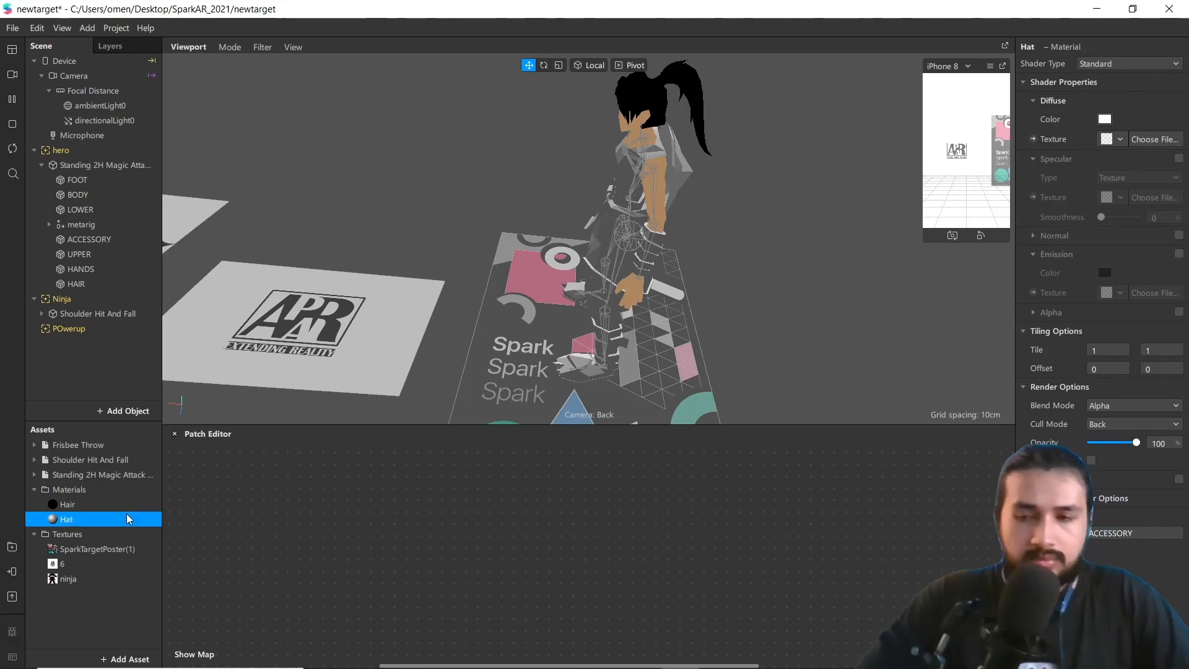
Set the Hat material's diffuse color to a light red, about #ff9c9c
click(1105, 119)
drag(703, 252, 733, 297)
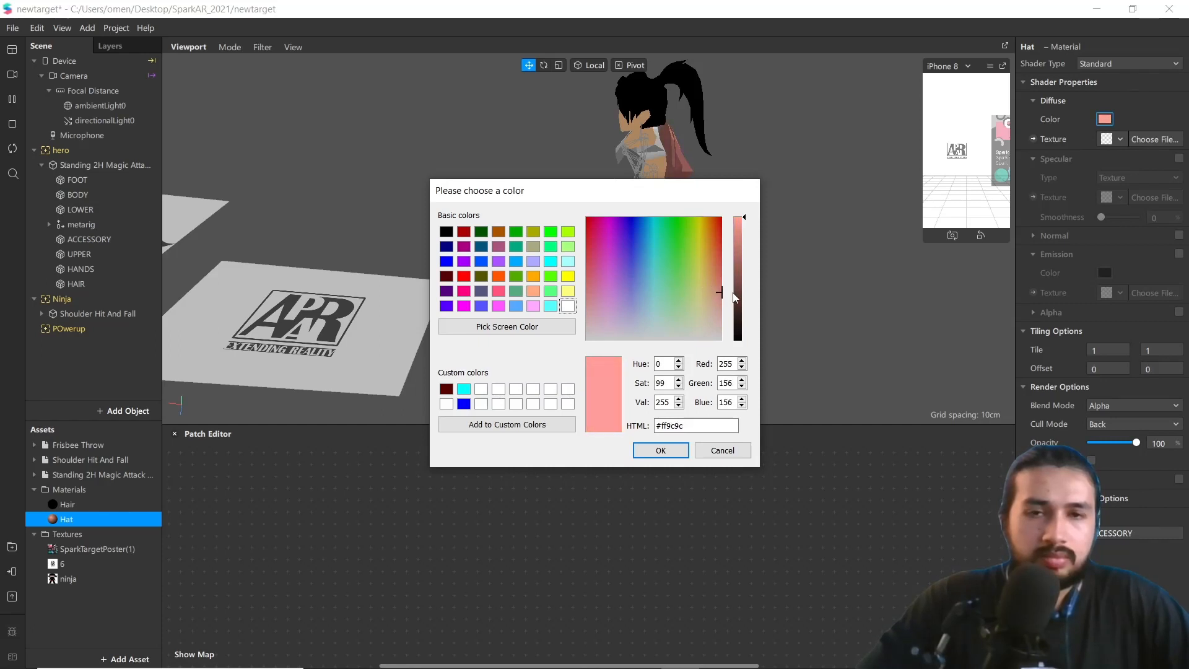
click(659, 456)
scroll(699, 243, up, 3)
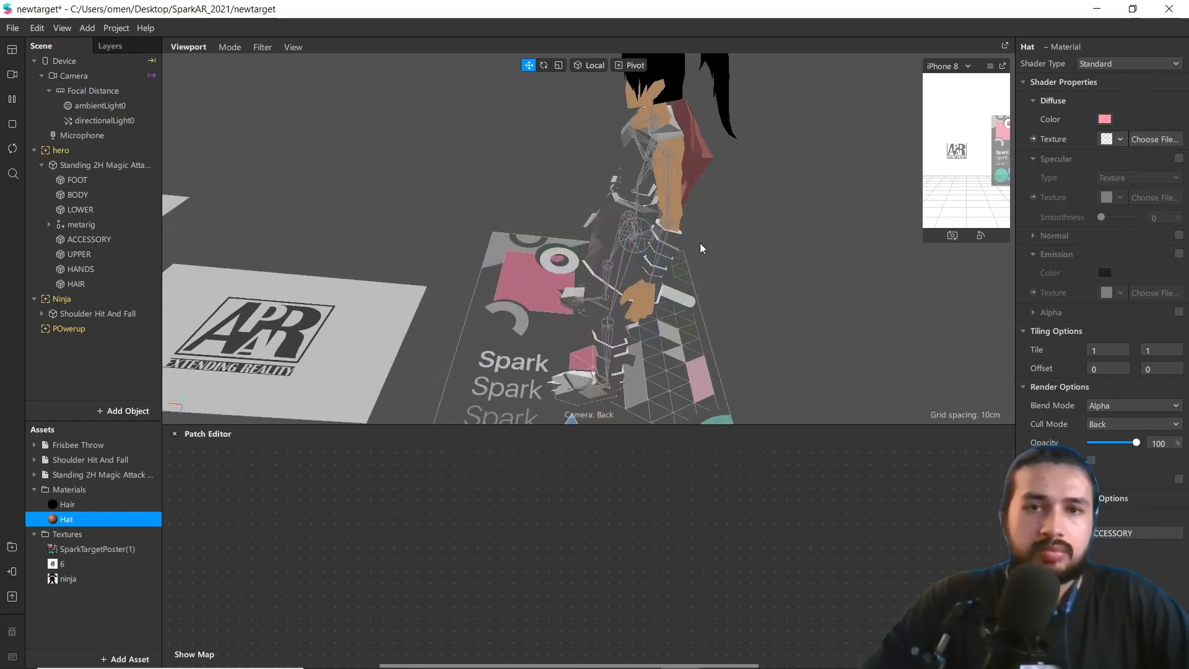
Create a new animation playback controller for the hero's Standing 2H Magic Attack object
middle_drag(700, 243, 463, 278)
scroll(463, 278, down, 4)
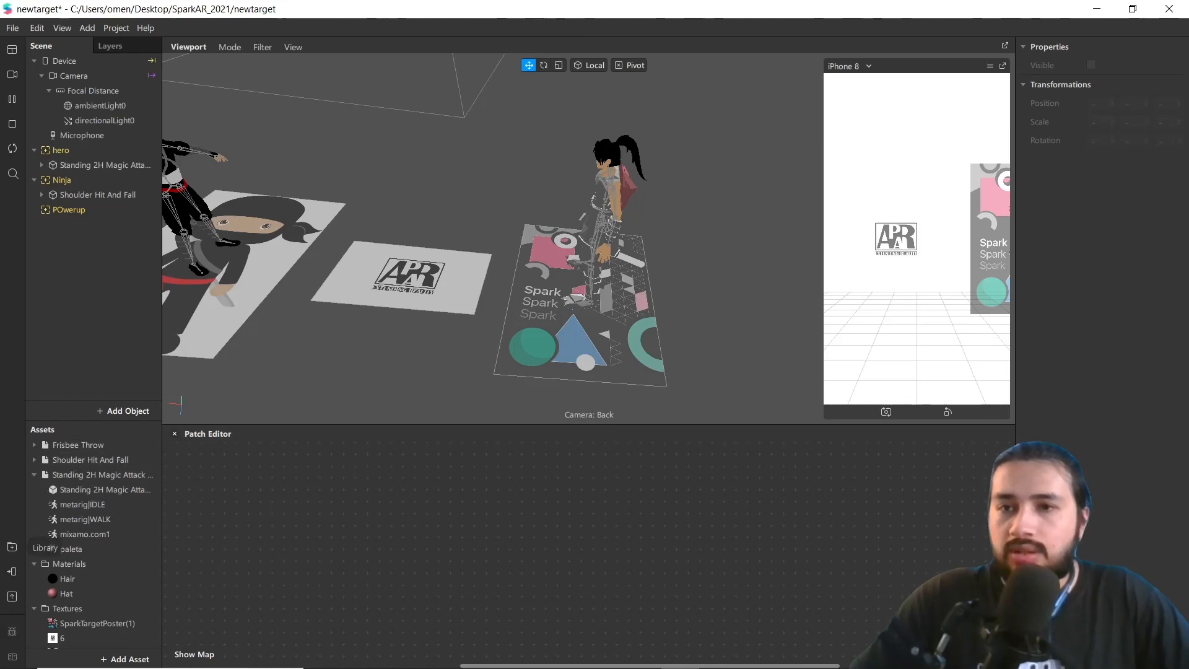
click(63, 167)
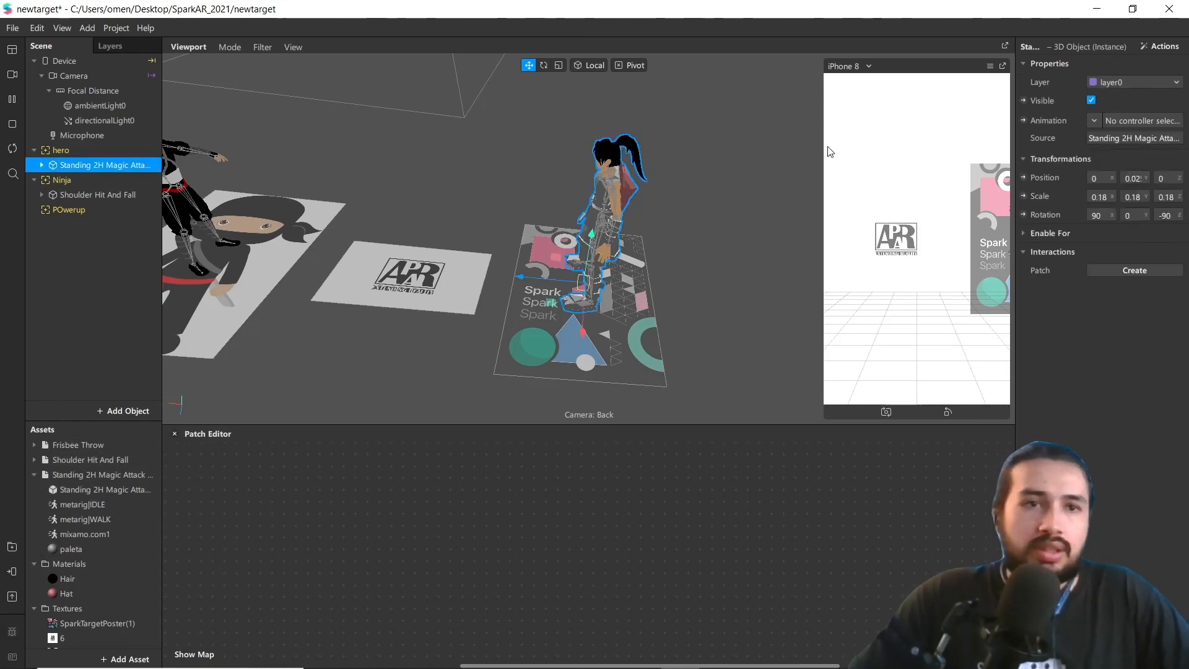
click(1093, 121)
click(1069, 162)
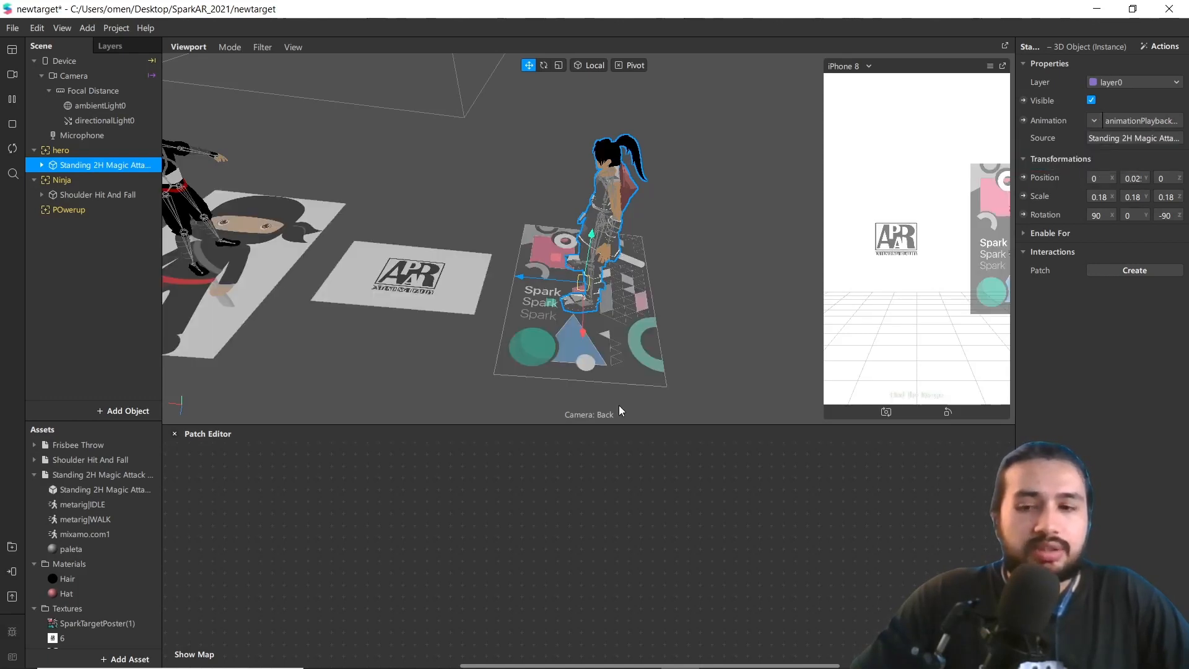
Rename the hero's new animation playback controller as Heoidle and check its available animation clips
scroll(90, 618, down, 1)
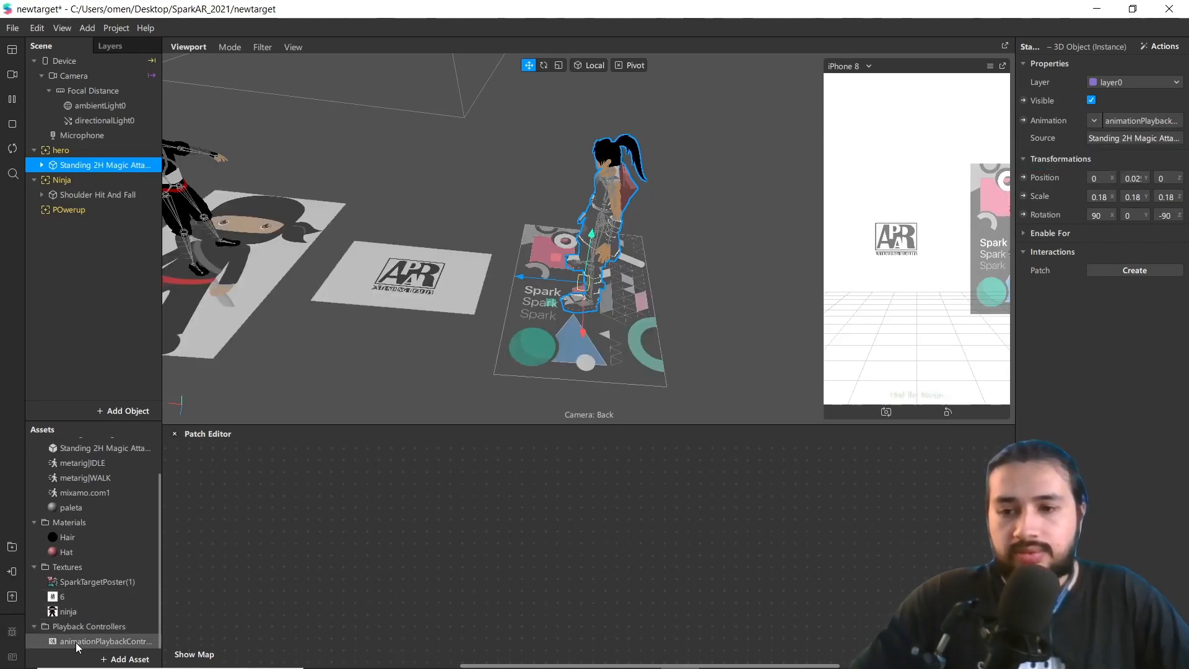
double_click(75, 641)
text(H)
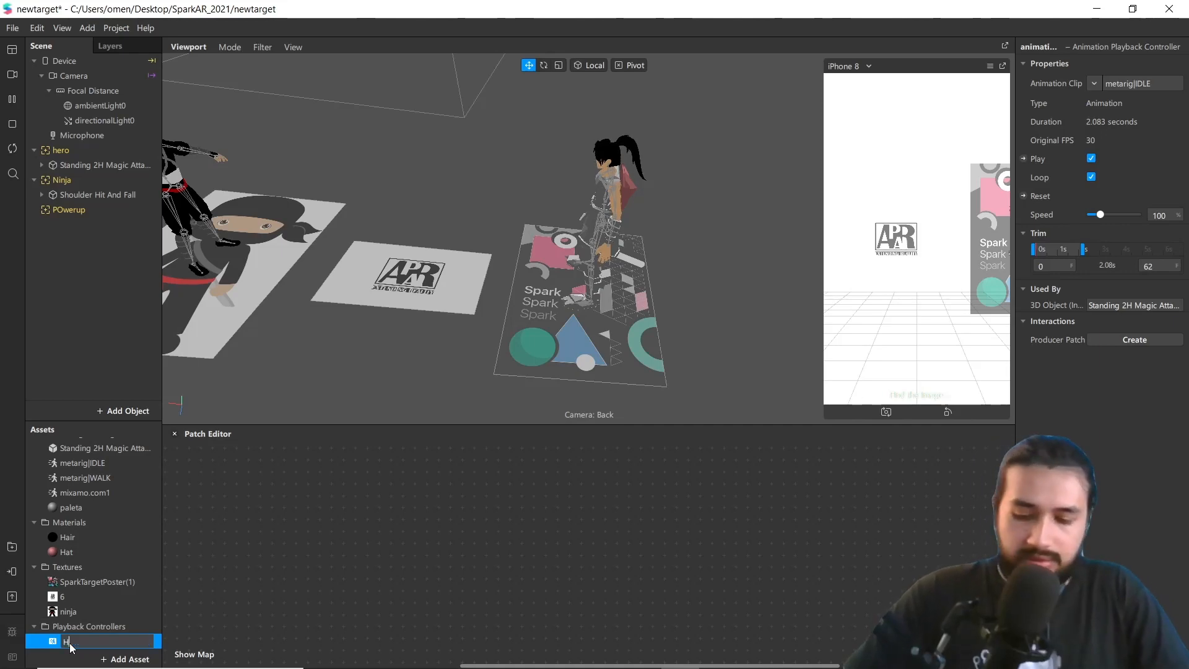
text(eo)
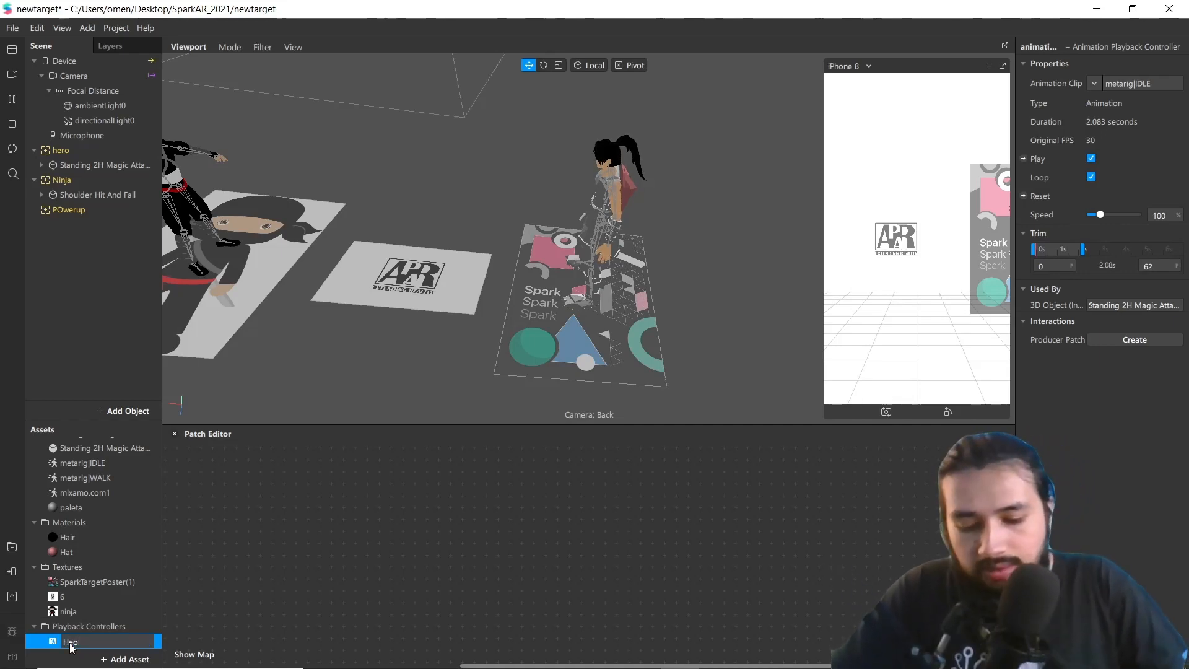
text(Udle)
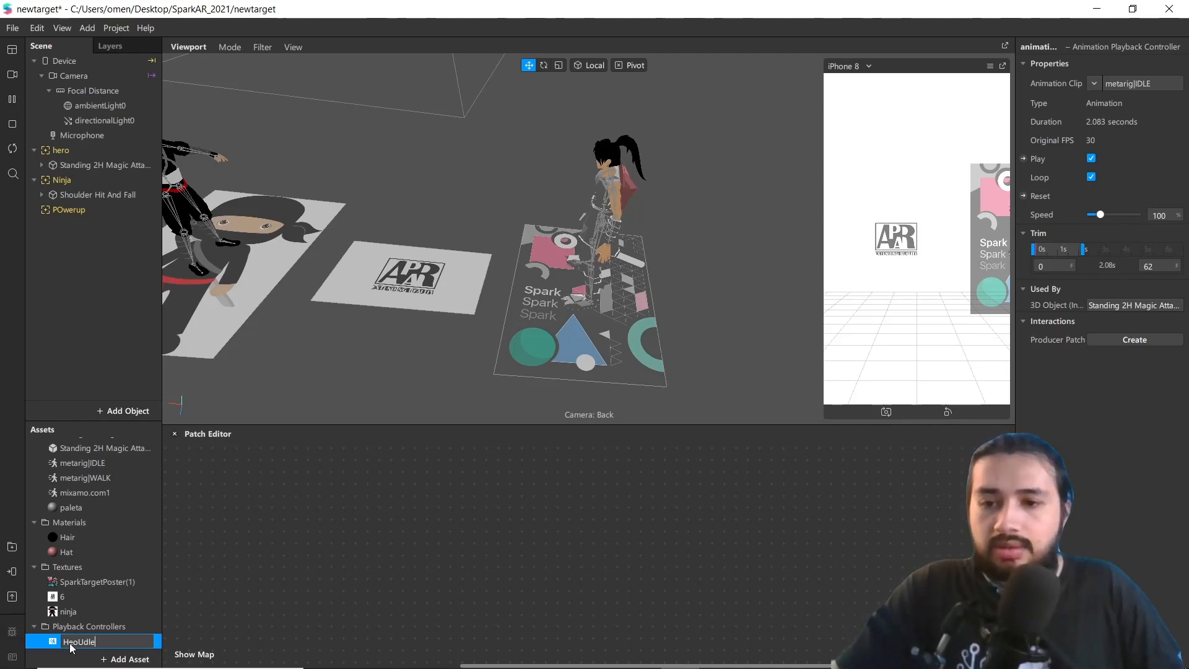
key(Left)
key(Left)
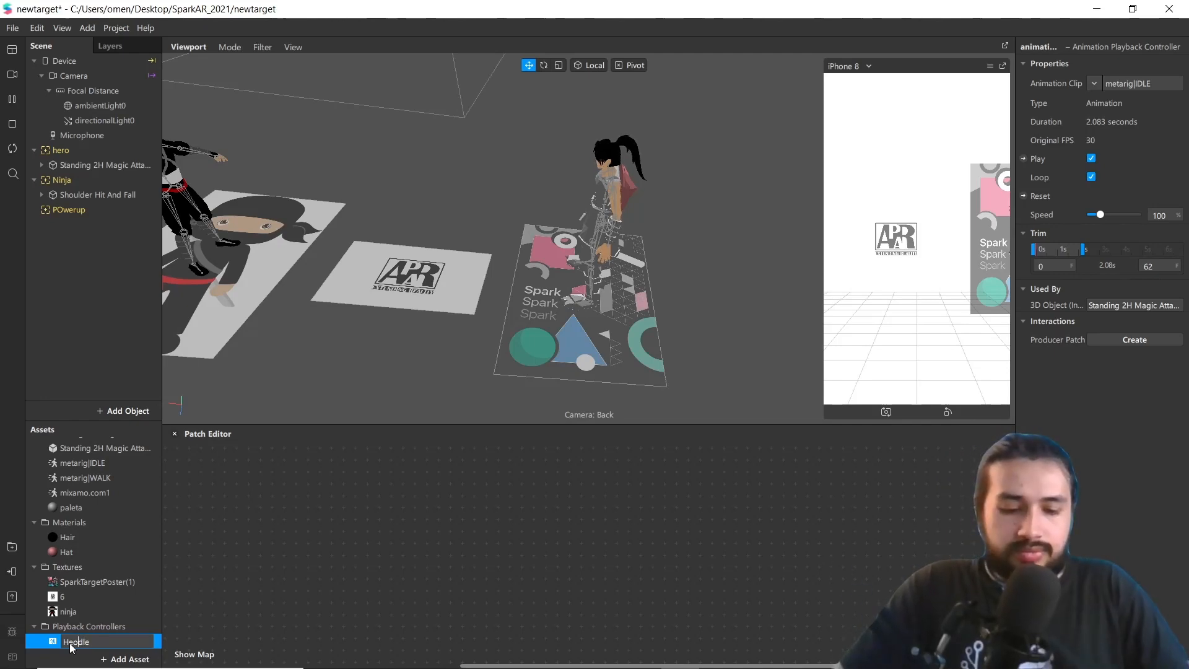
text(i)
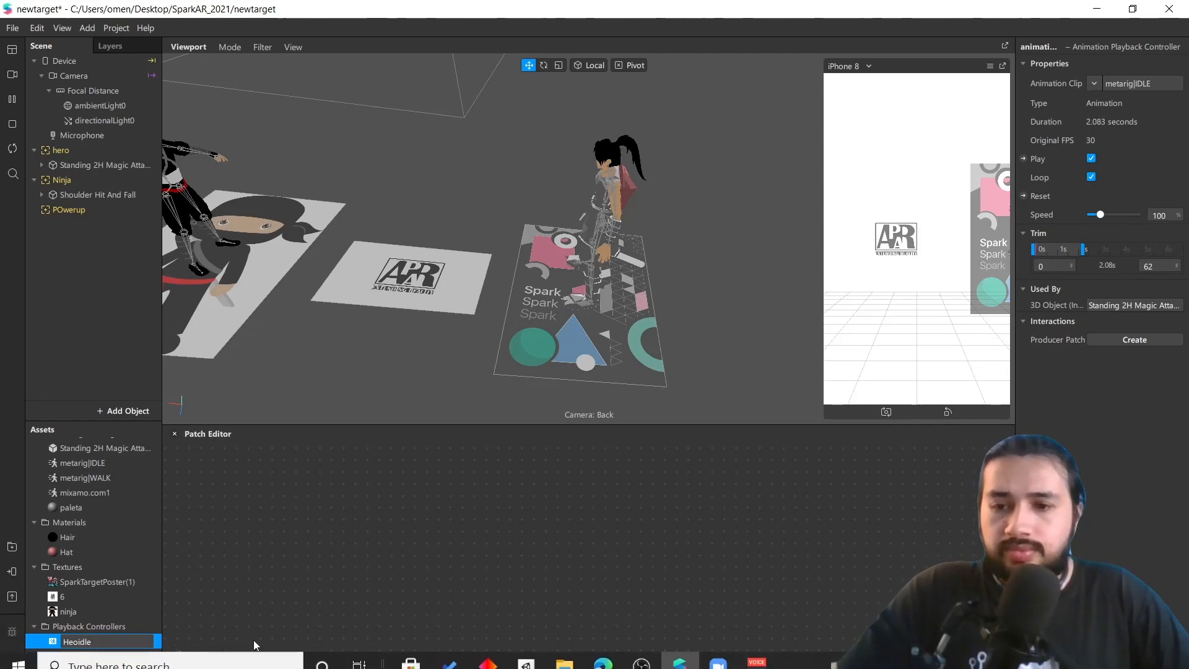
key(Return)
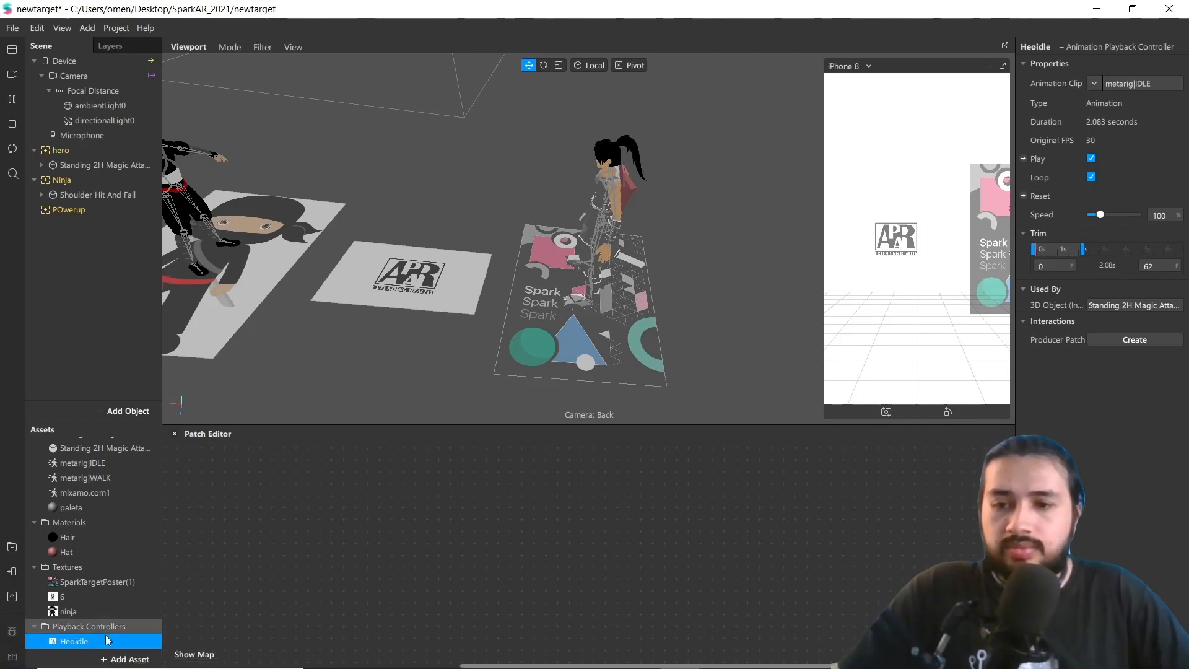
click(1094, 84)
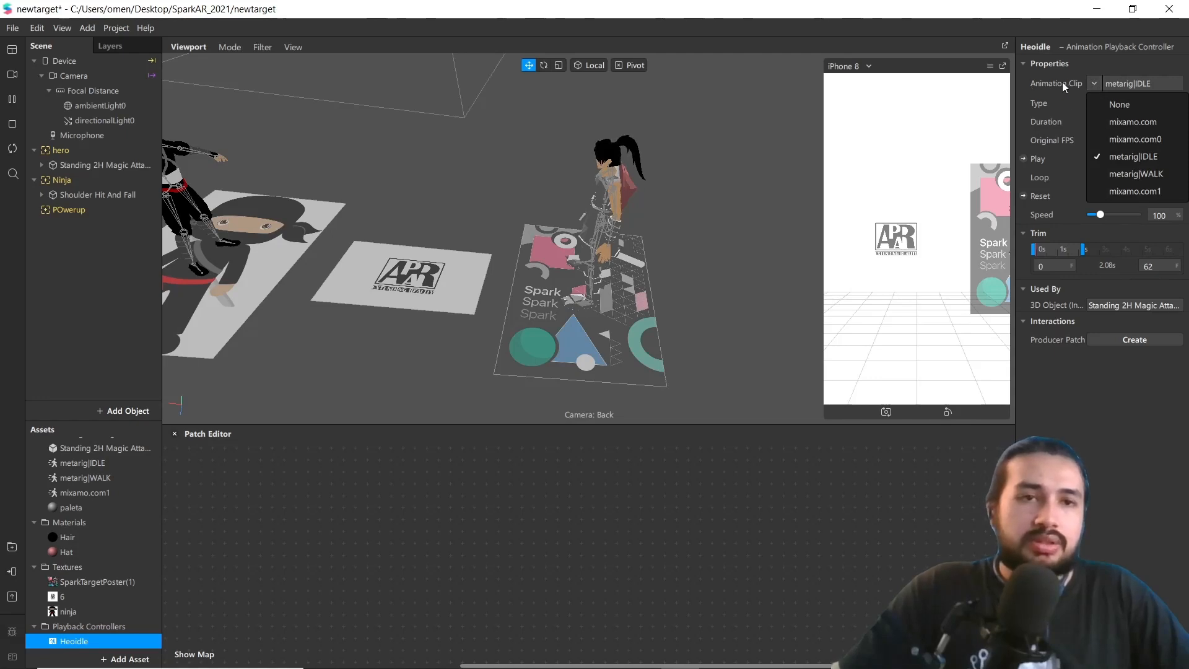
click(608, 581)
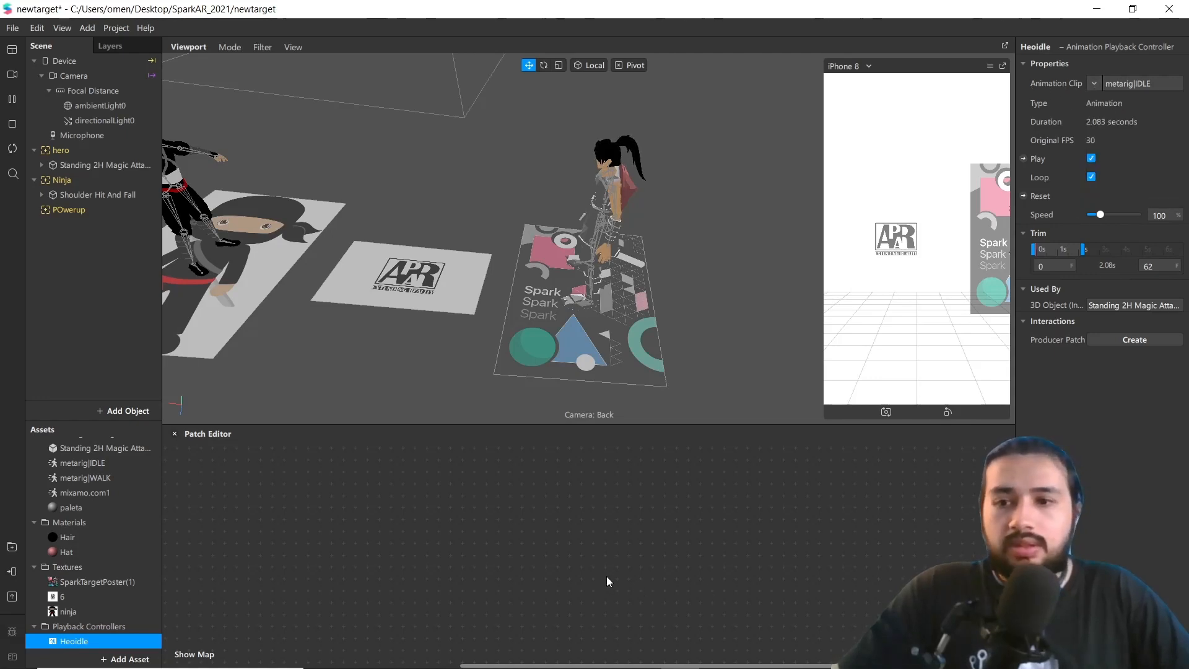
Add a second Animation Playback Controller named Attackhero and assign it the mixamo.com1 animation clip
scroll(83, 483, up, 1)
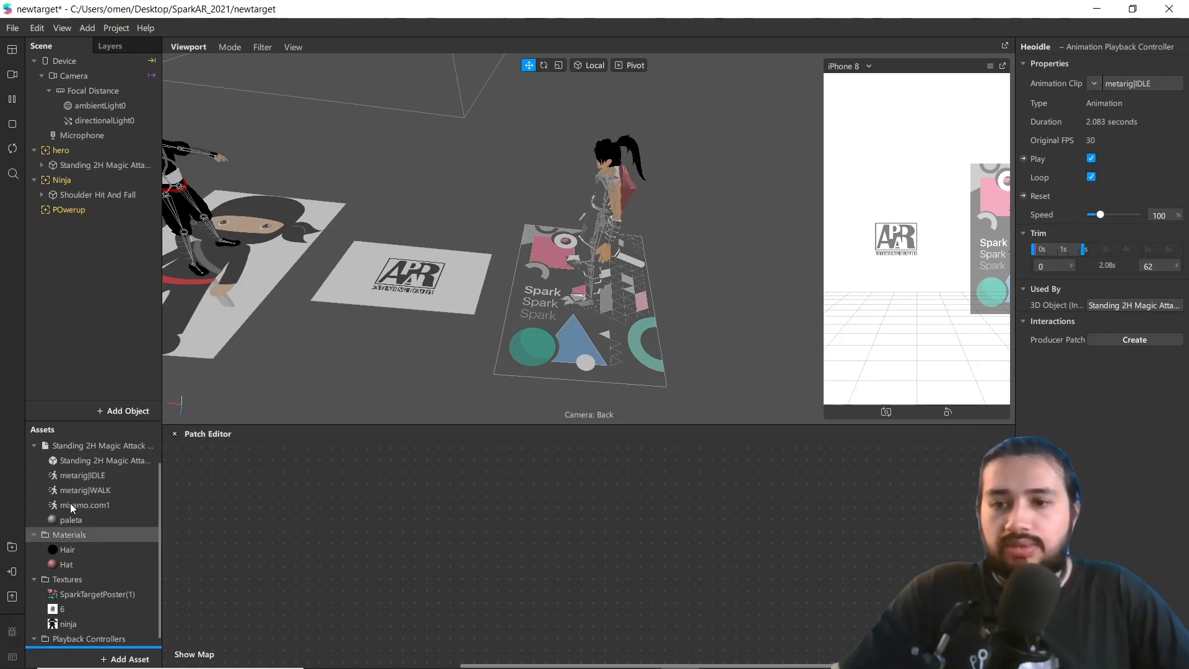
scroll(91, 604, down, 1)
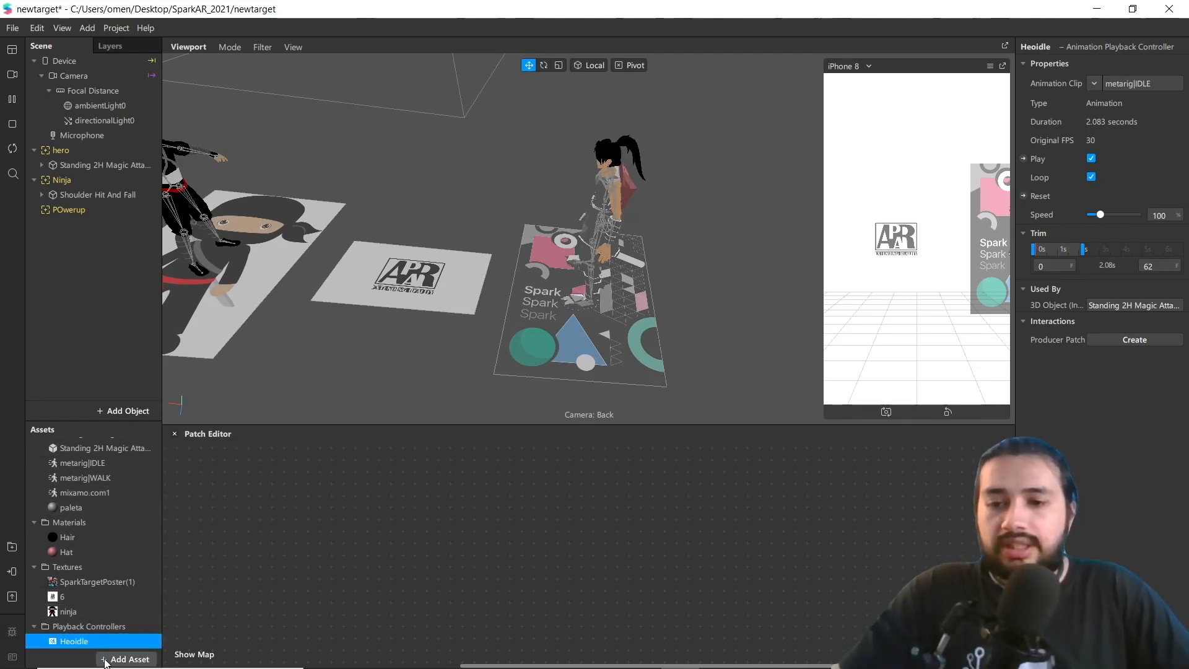
click(124, 659)
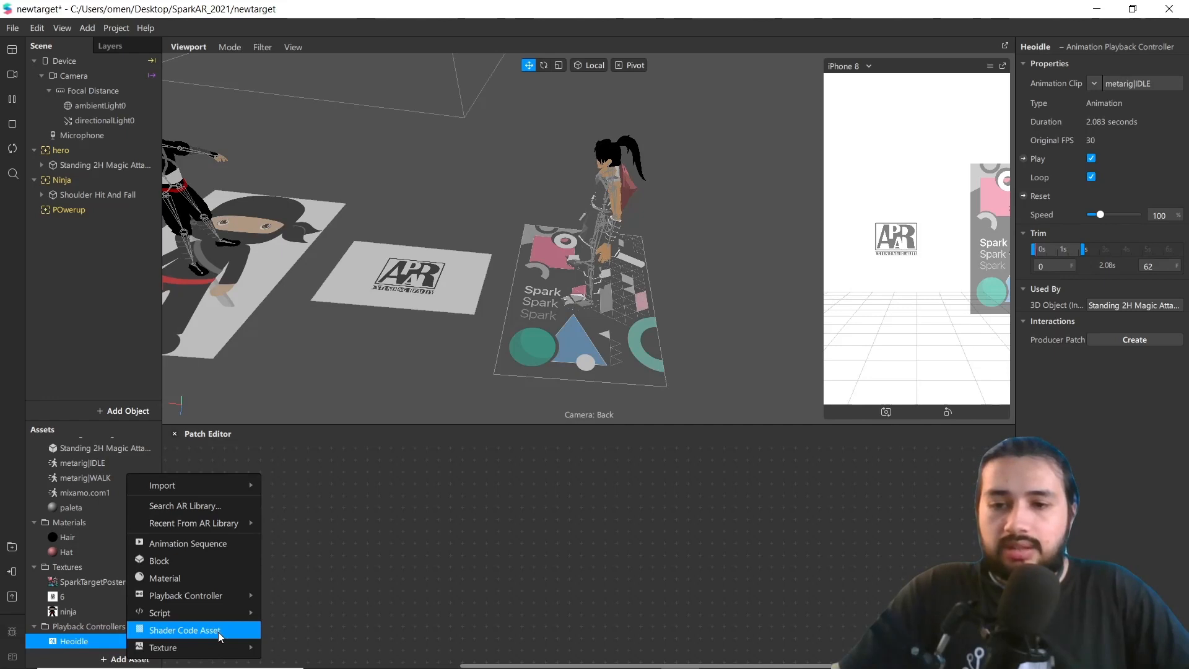
mouse_move(248, 595)
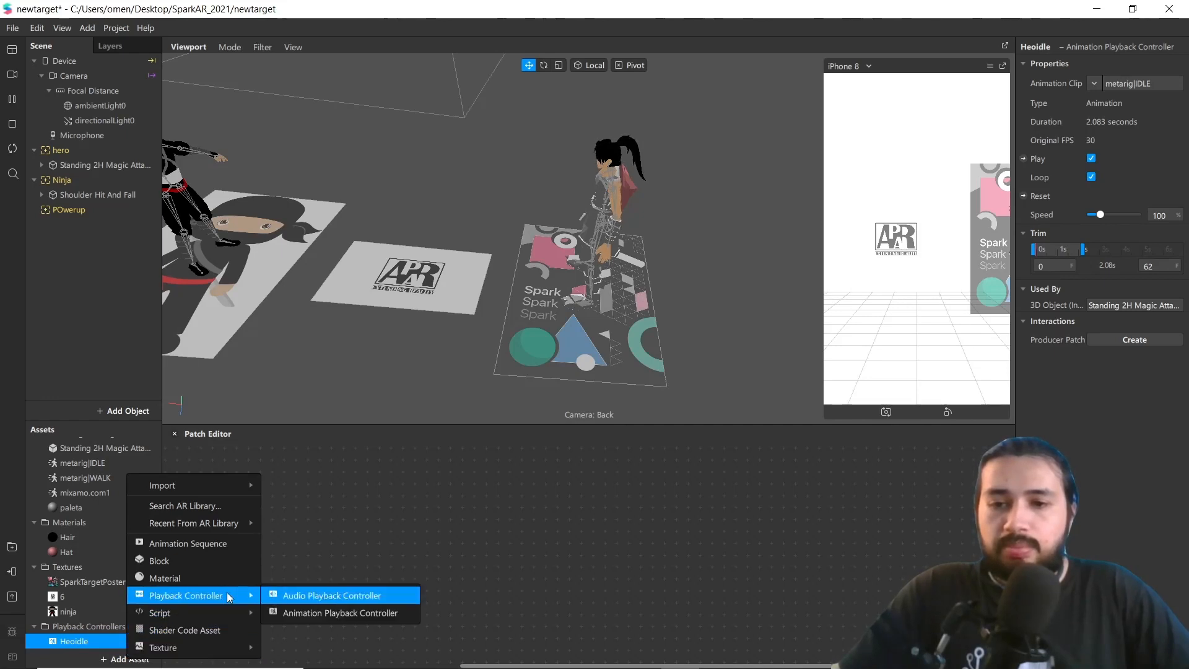
click(311, 613)
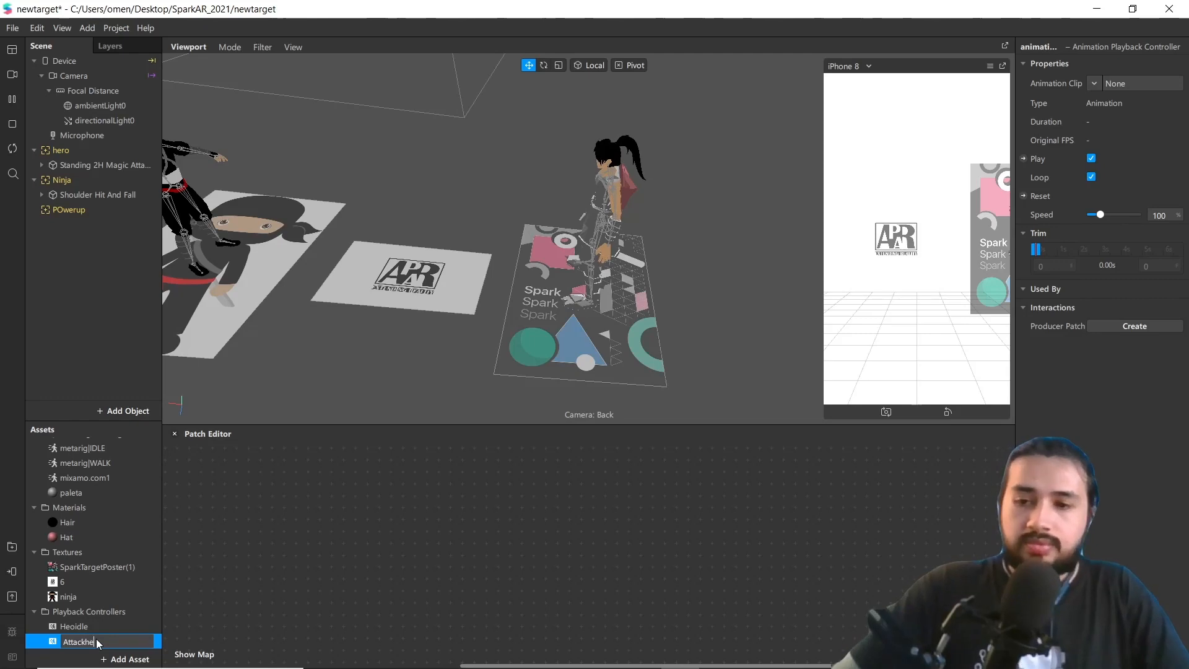
text(o)
key(Return)
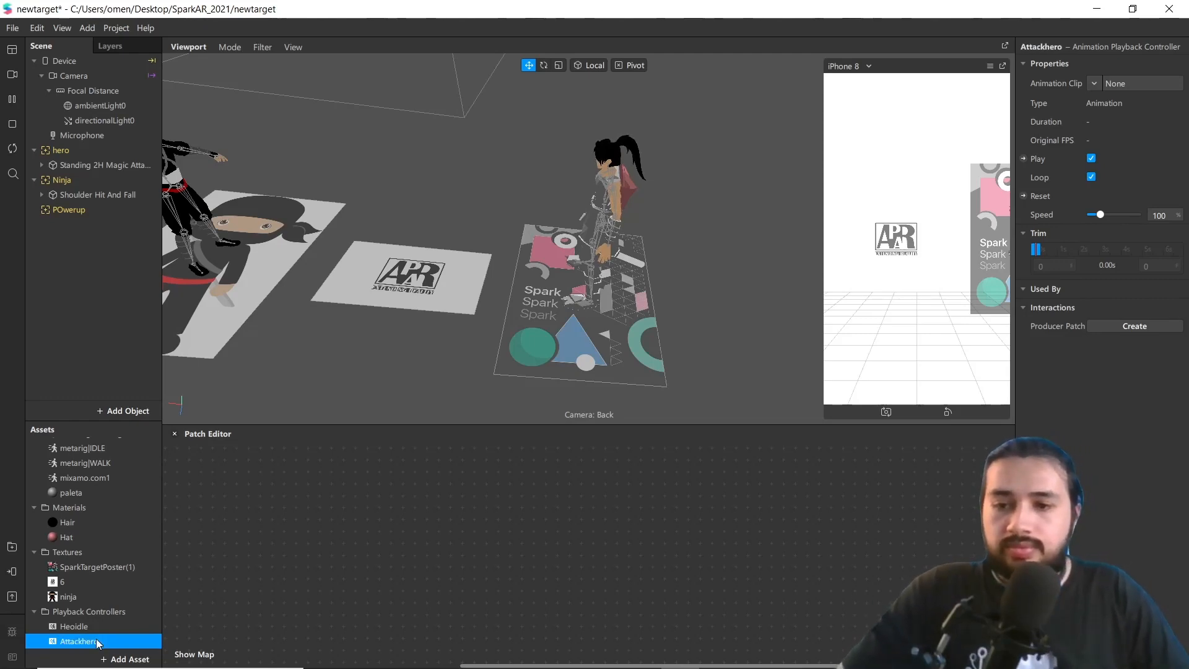
click(1095, 83)
click(1112, 191)
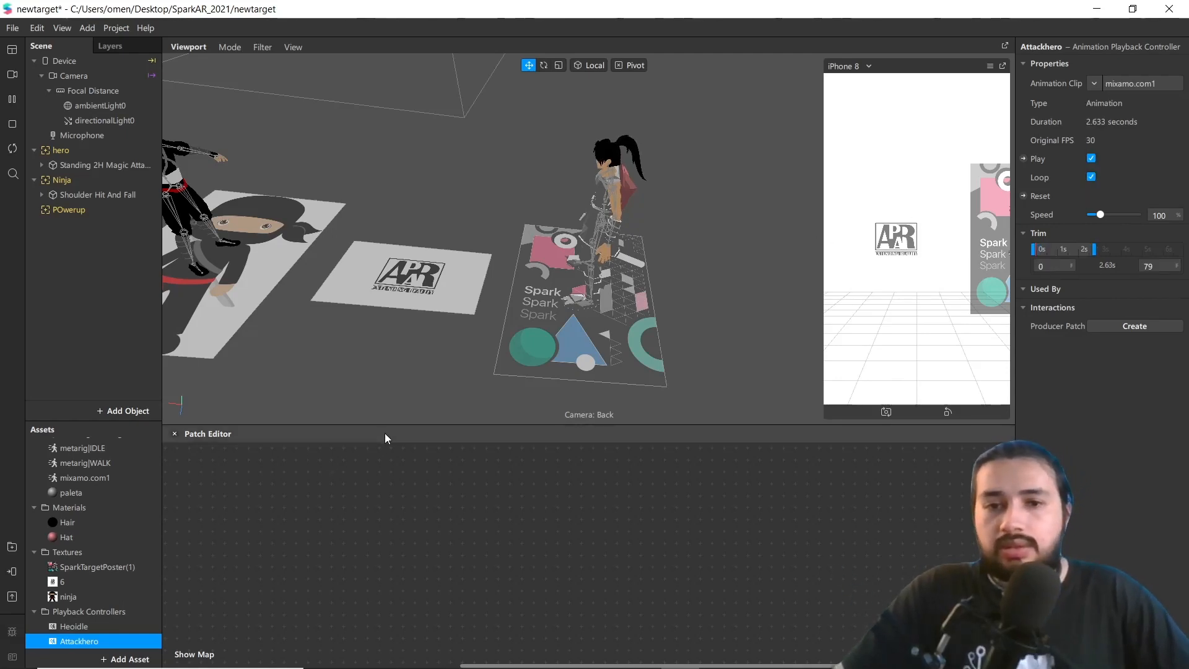
Create an Object Tap patch for the hero's Standing 2H Magic Attack object and arrange it in the patch graph
click(599, 177)
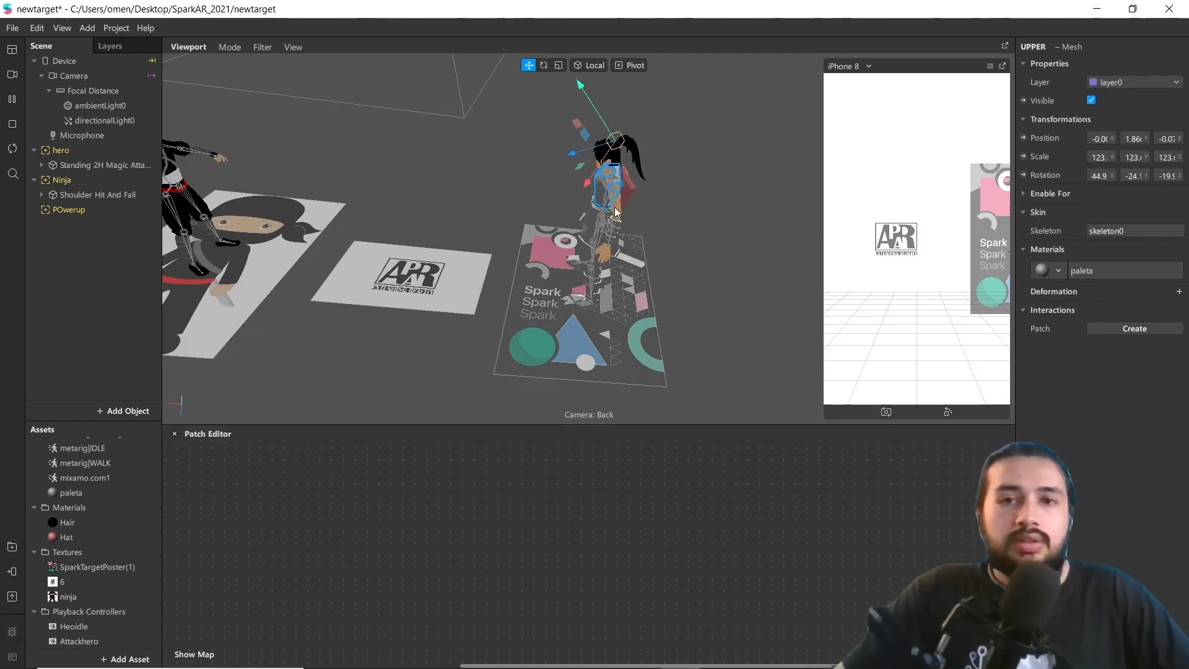
click(610, 228)
click(92, 170)
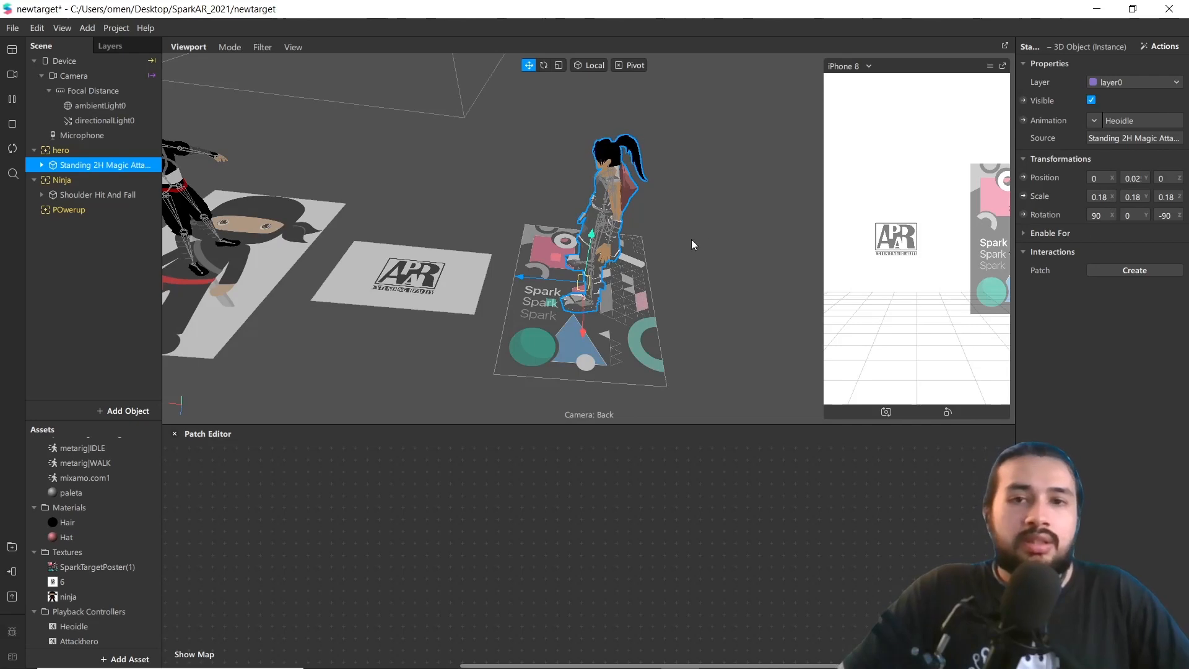
click(1133, 270)
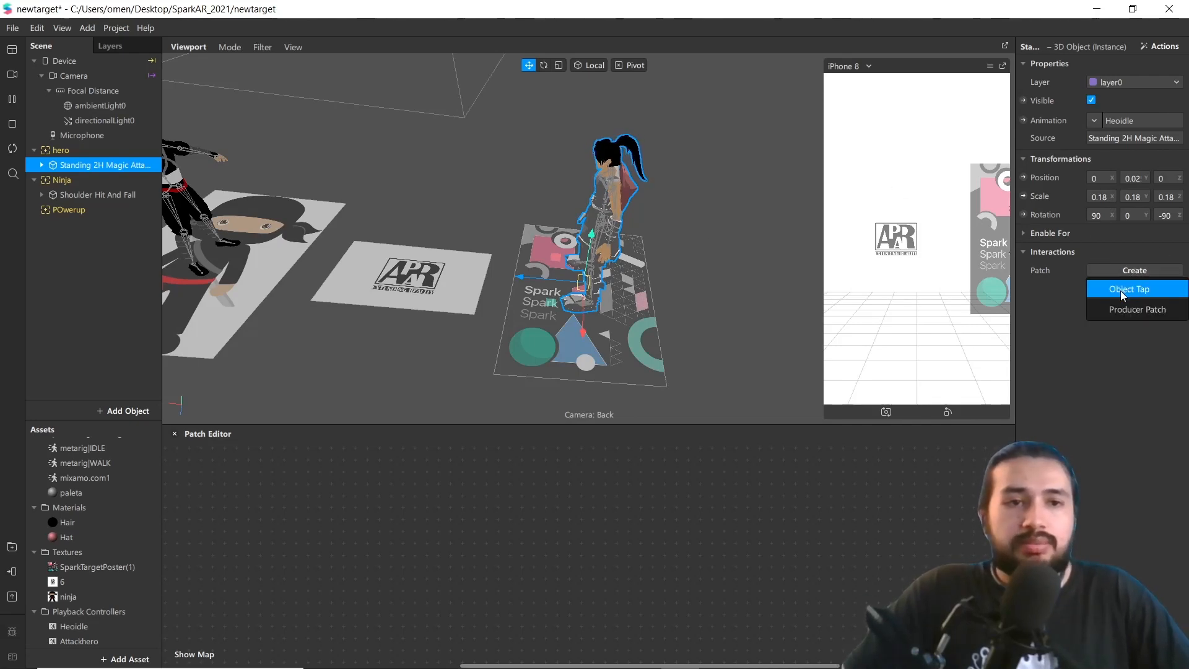
click(1120, 291)
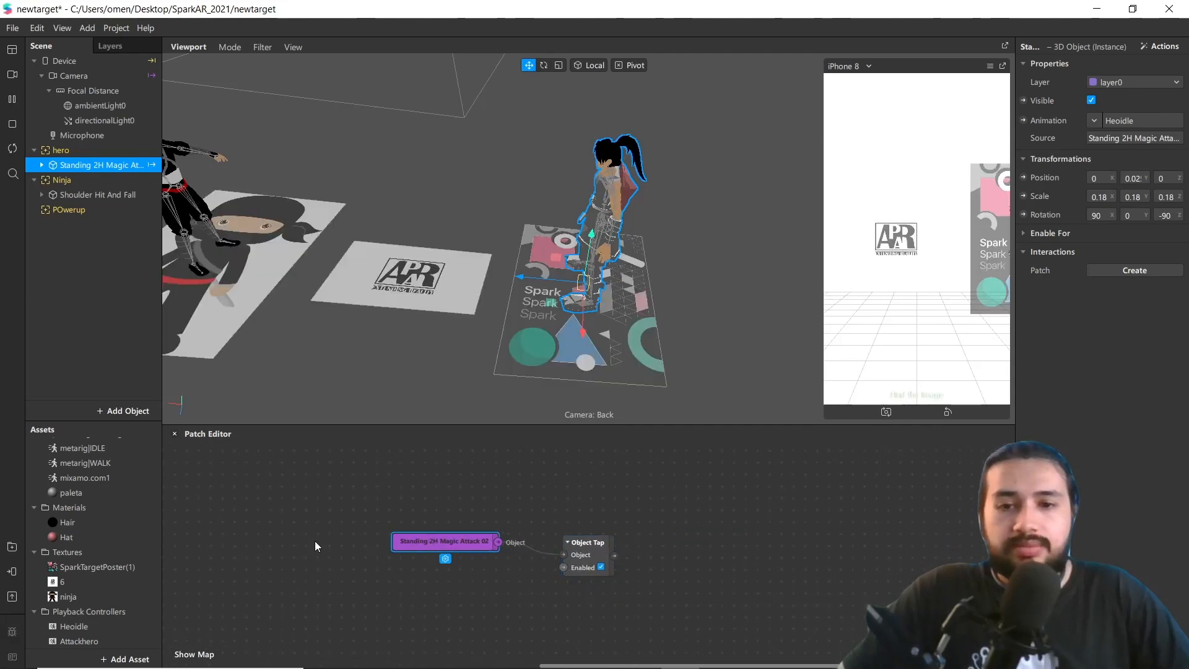
drag(565, 543, 413, 486)
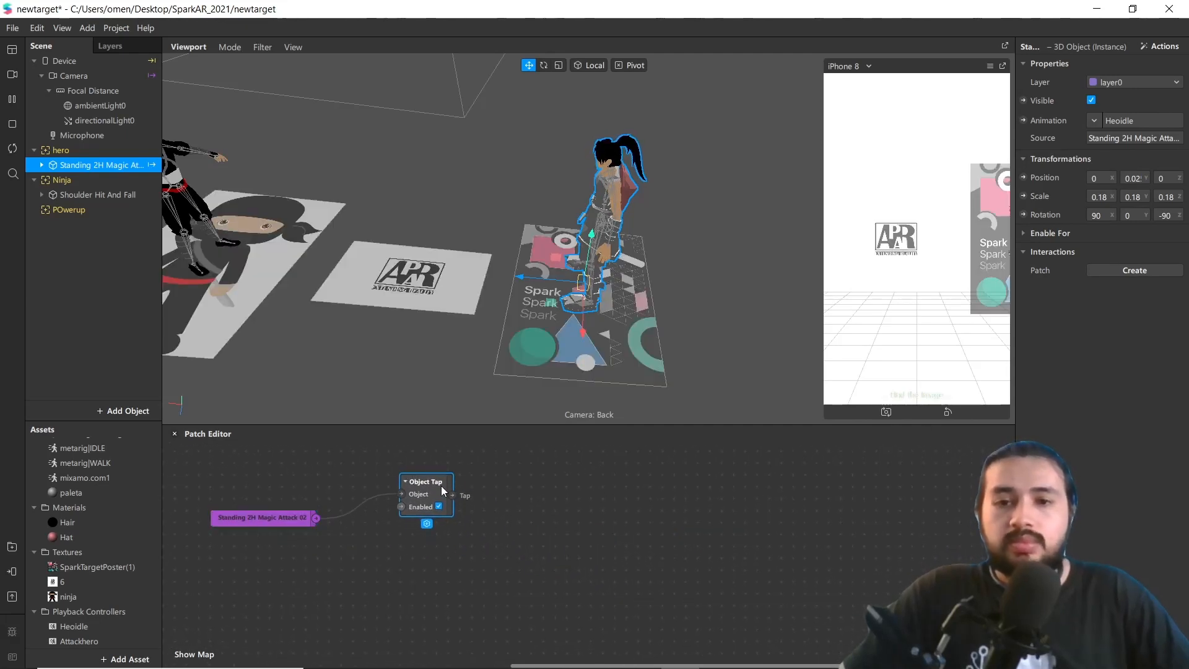
Chain a Switch patch and an If Then Else patch after Object Tap, setting the If Then Else type to Animation Data
drag(615, 545, 603, 541)
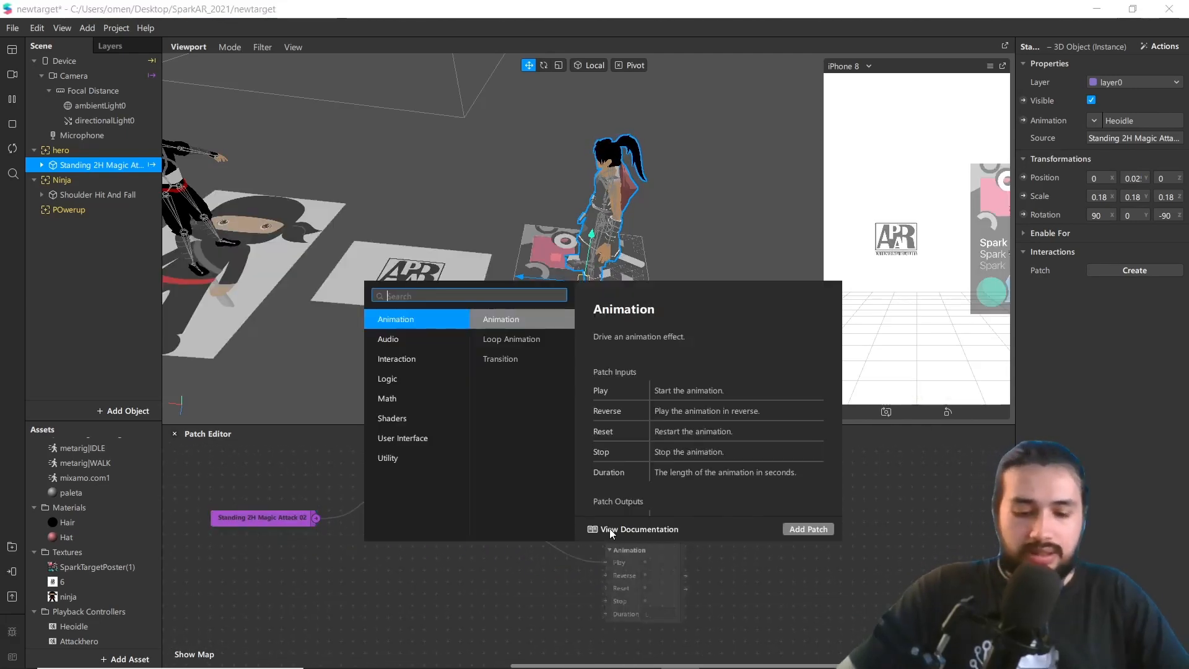
text(if)
key(Return)
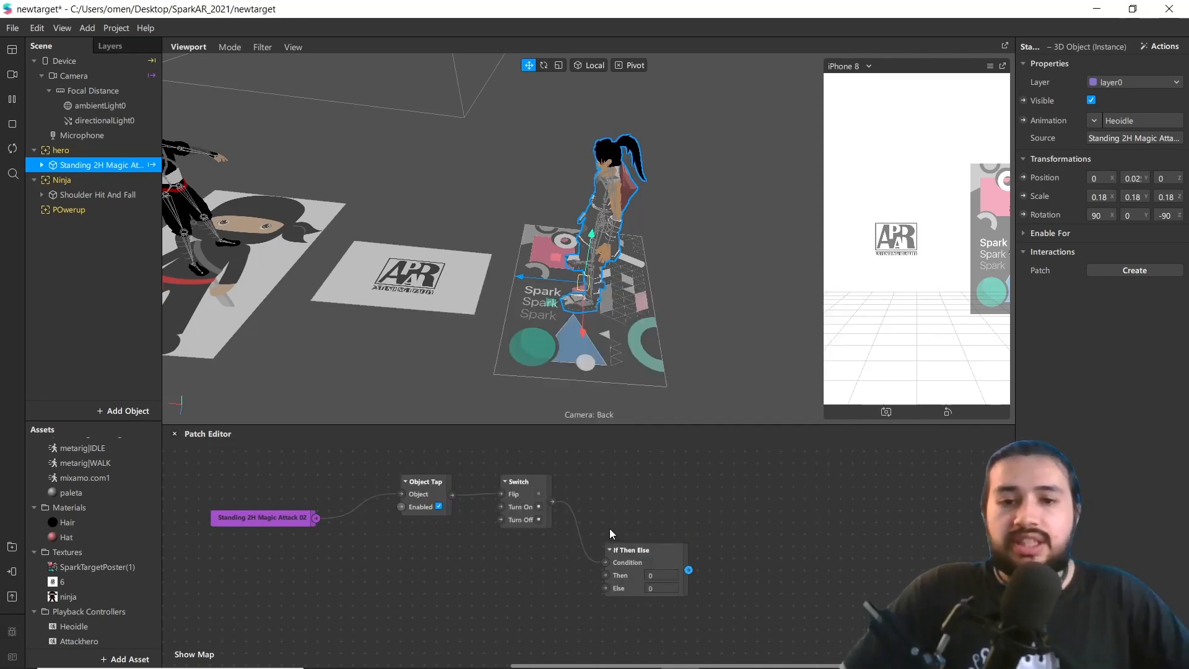
drag(640, 548, 633, 489)
click(627, 548)
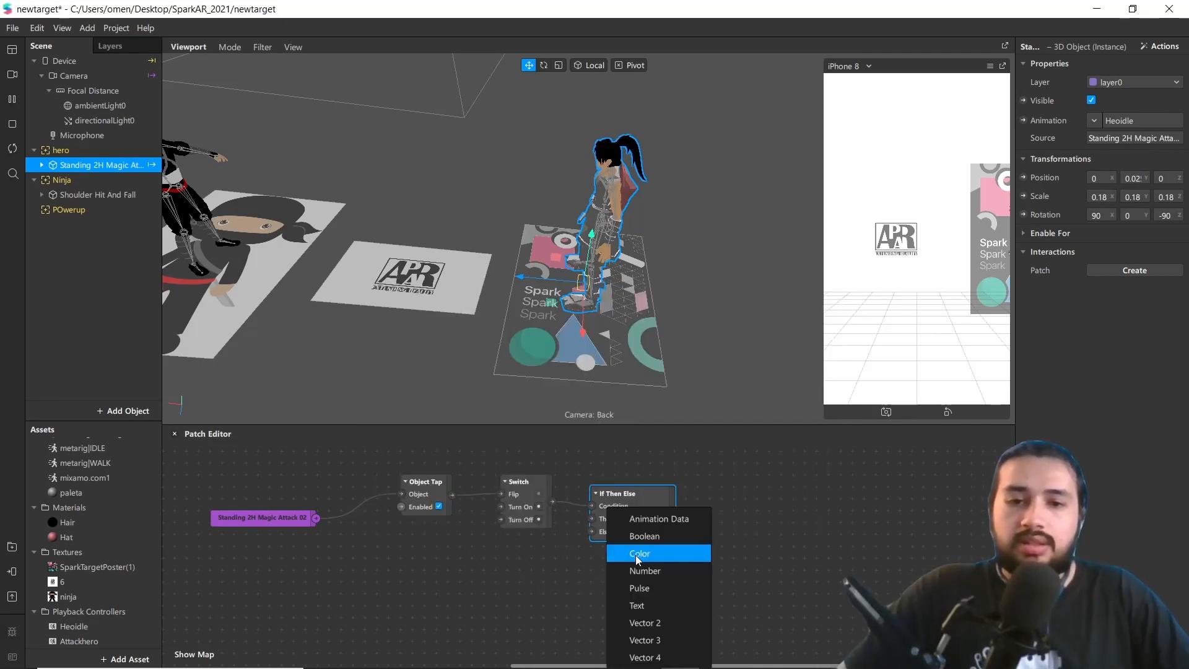
click(622, 520)
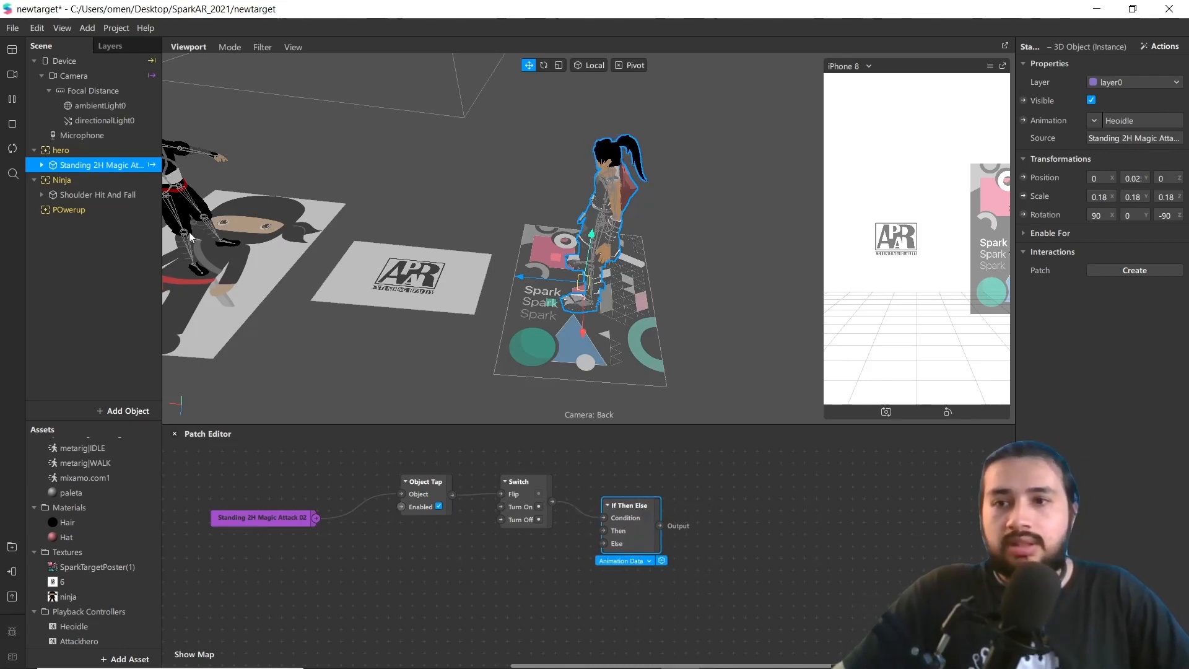
Create a patch for the hero object's Animation property and connect the If Then Else output to it
click(1023, 121)
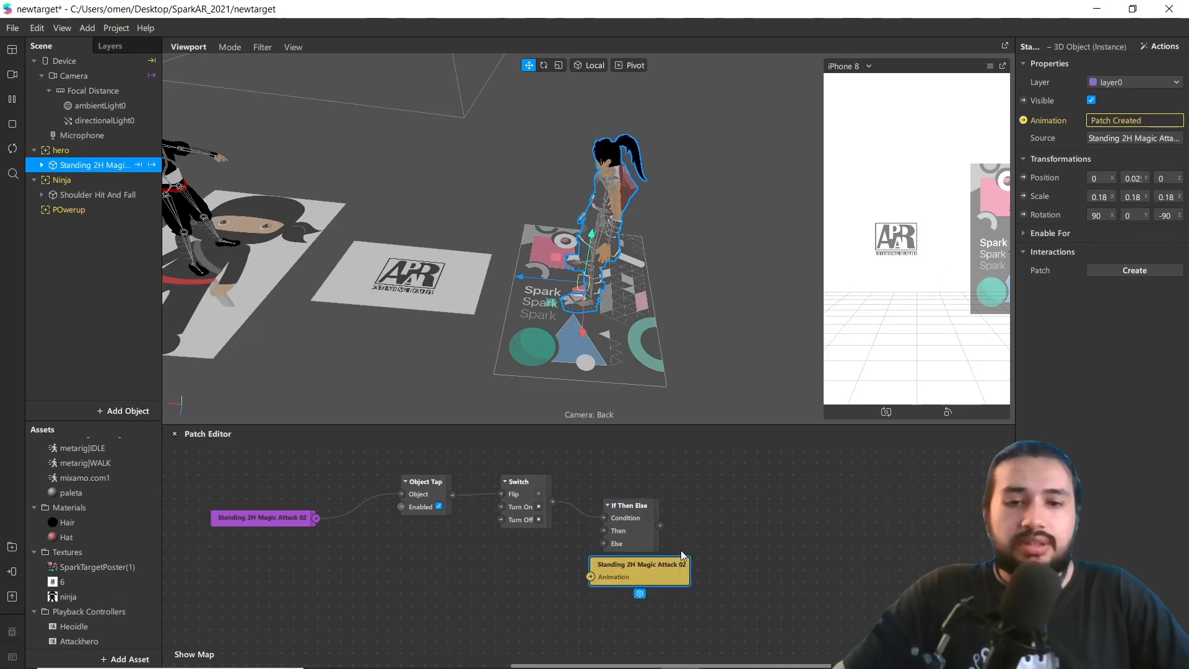
drag(663, 576, 873, 534)
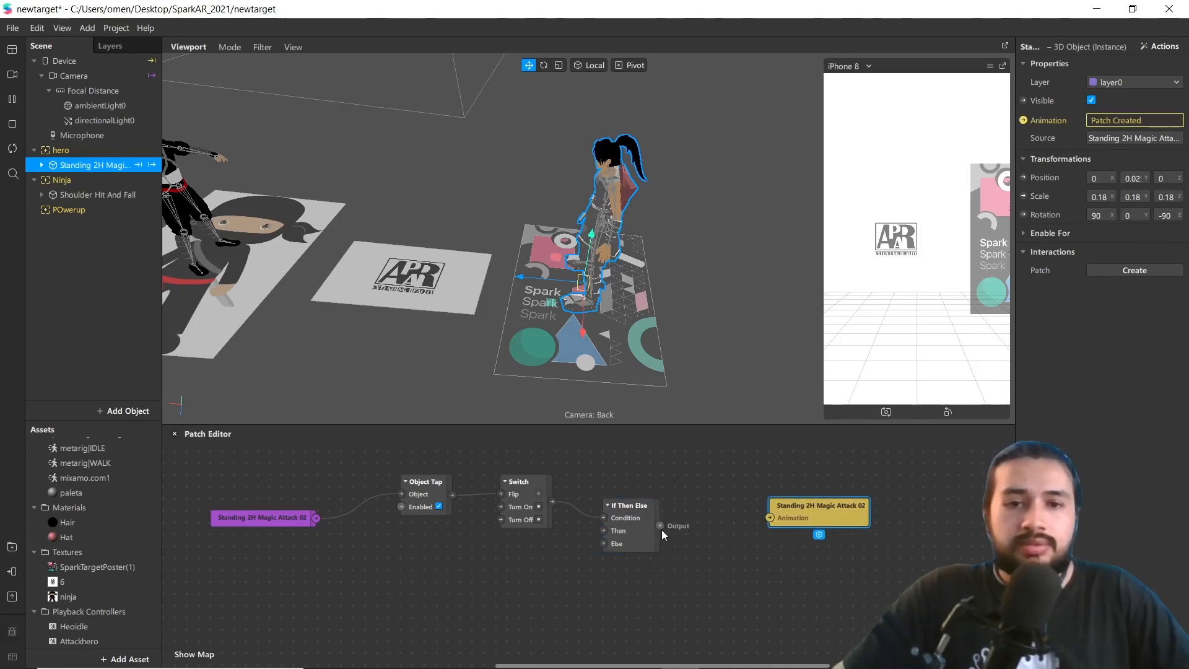
drag(660, 526, 770, 518)
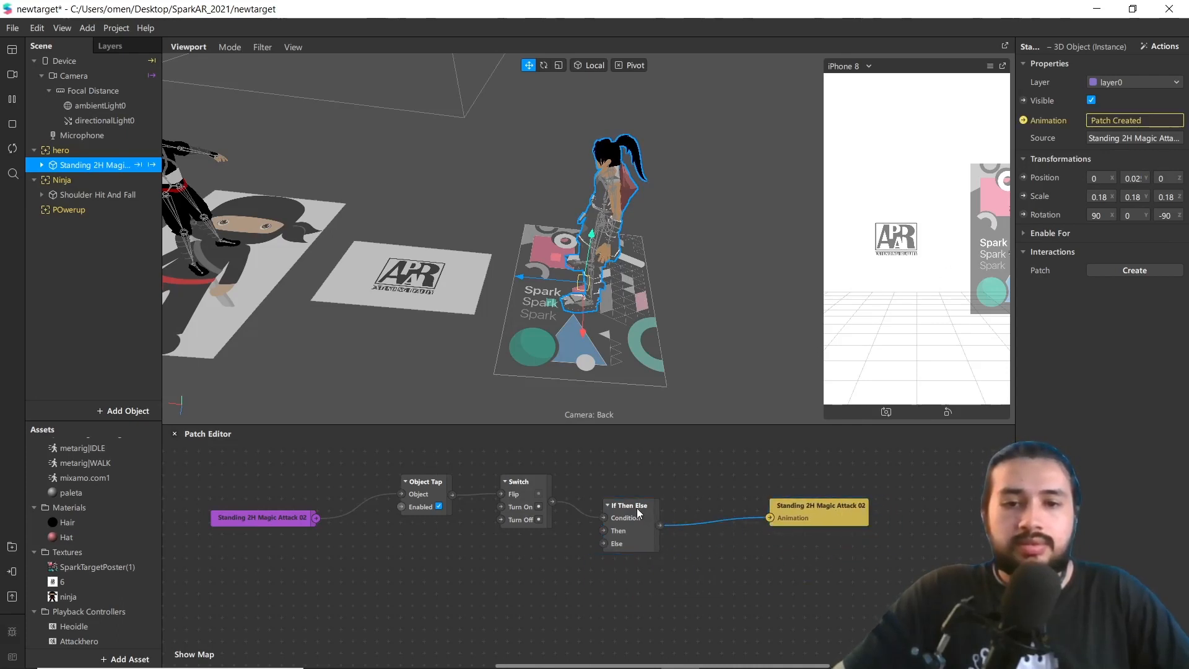
drag(641, 513, 698, 536)
Add both playback controllers to the patch graph, connecting Attackhero to Then and Heoidle to Else of the If Then Else patch
drag(74, 626, 497, 586)
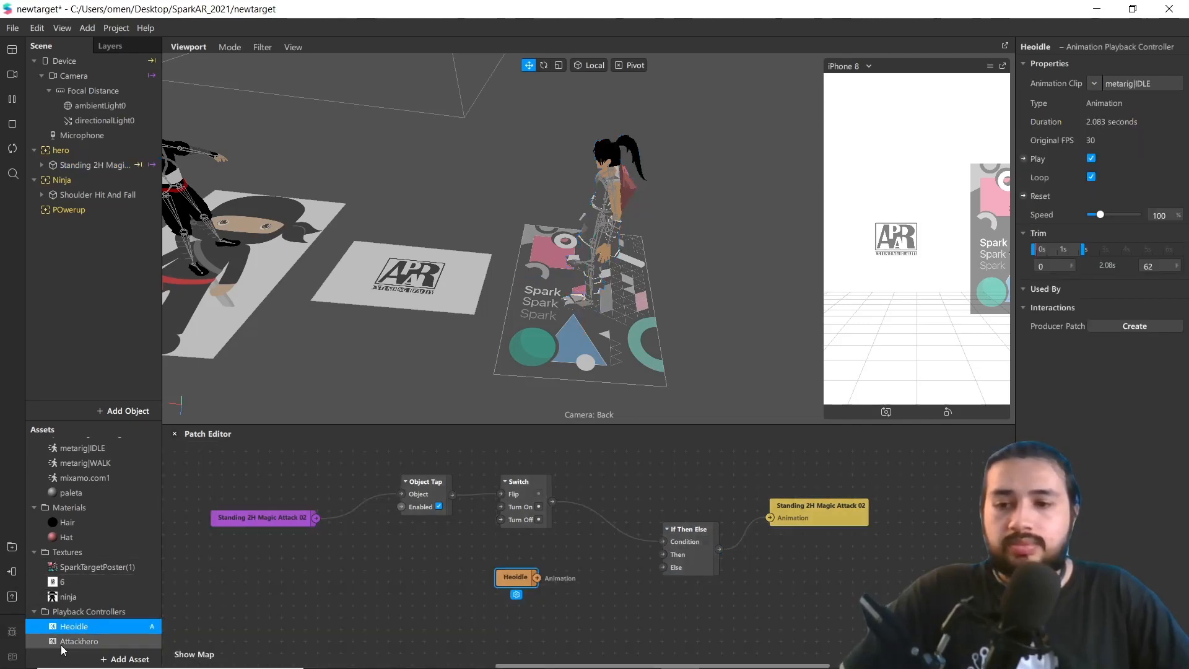
drag(74, 641, 338, 639)
drag(530, 547, 538, 549)
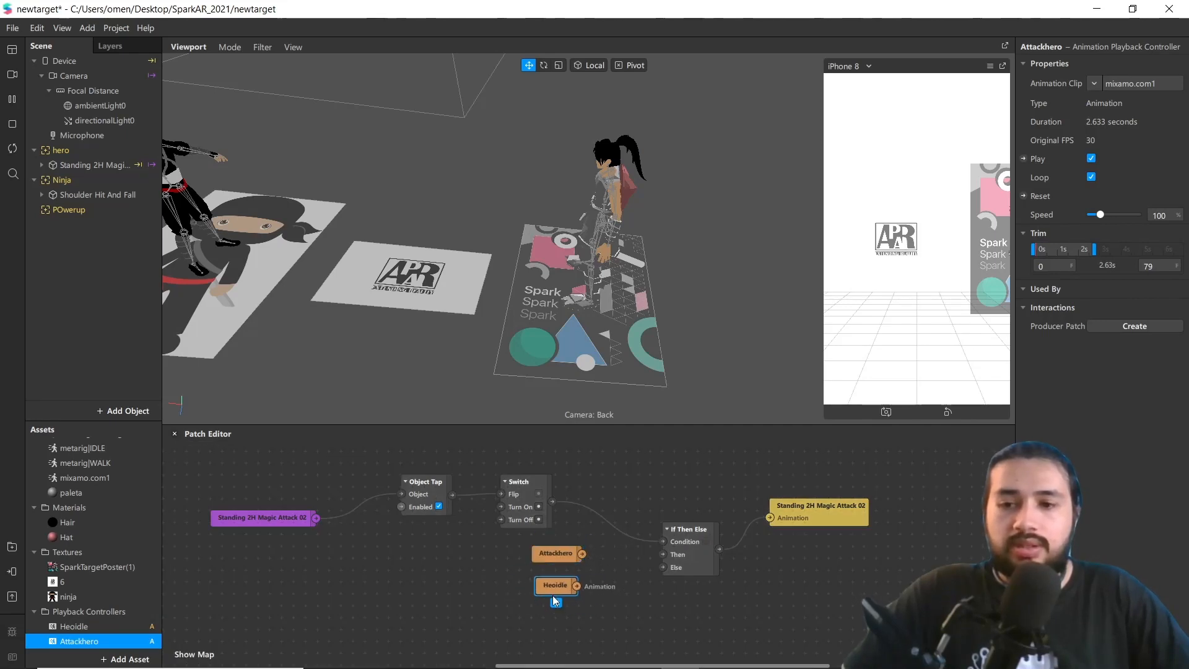
drag(583, 558, 639, 565)
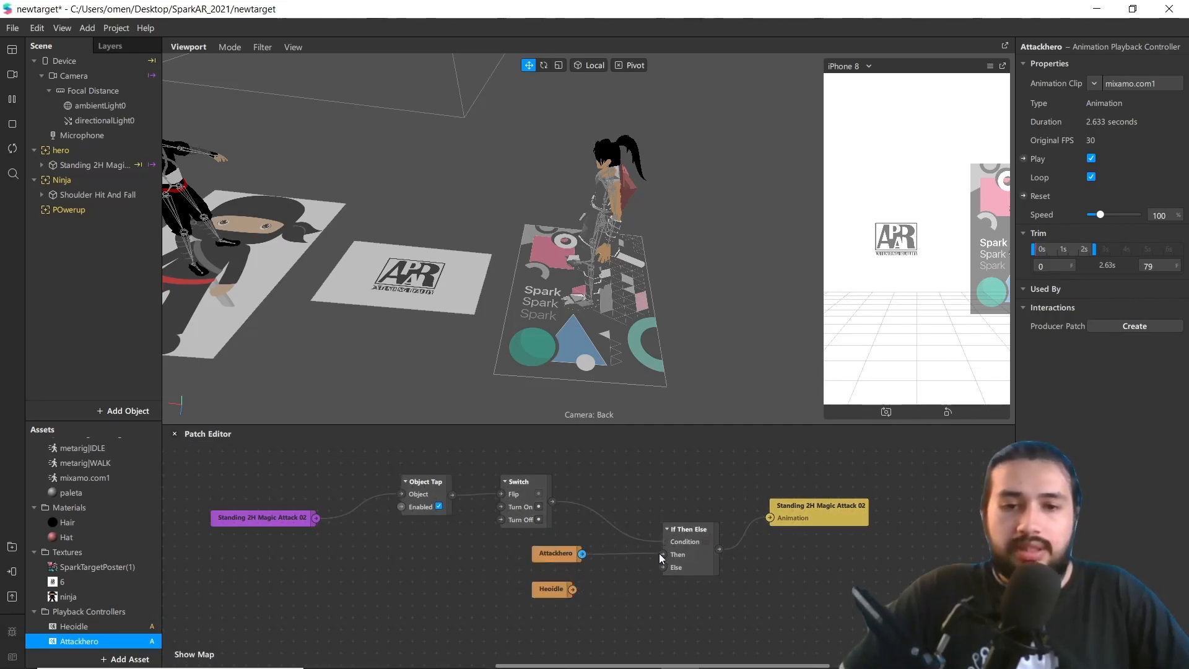
drag(573, 592, 664, 565)
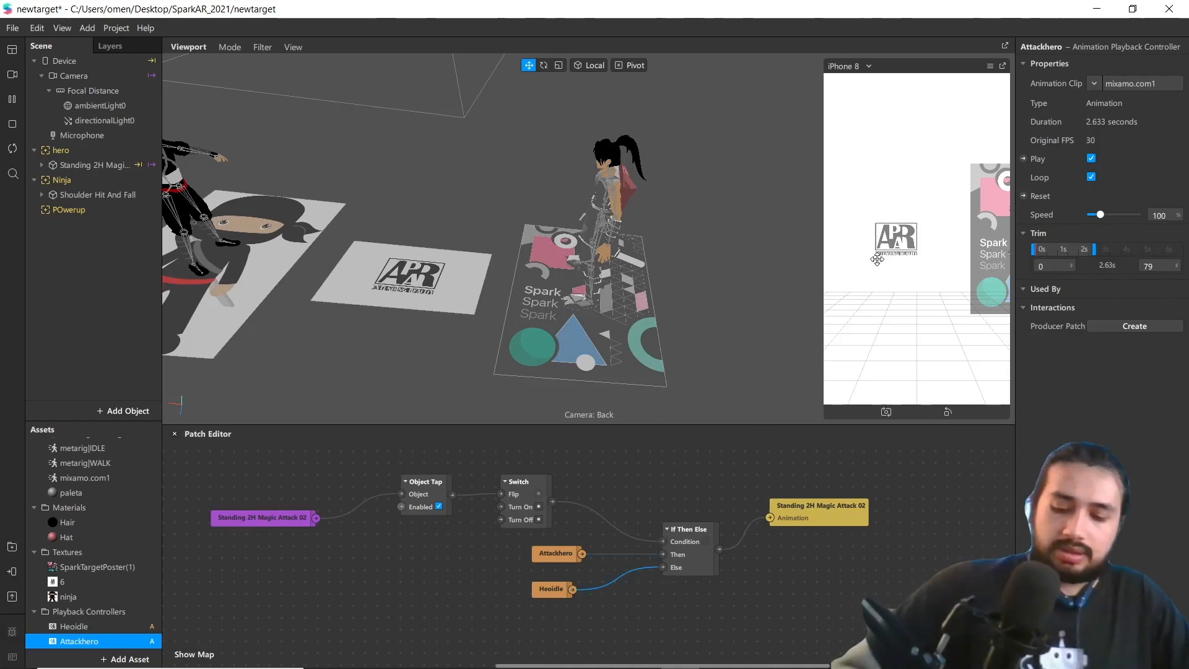
Center the simulated camera on the hero target and switch the device preview to Simulate Touch
key(d)
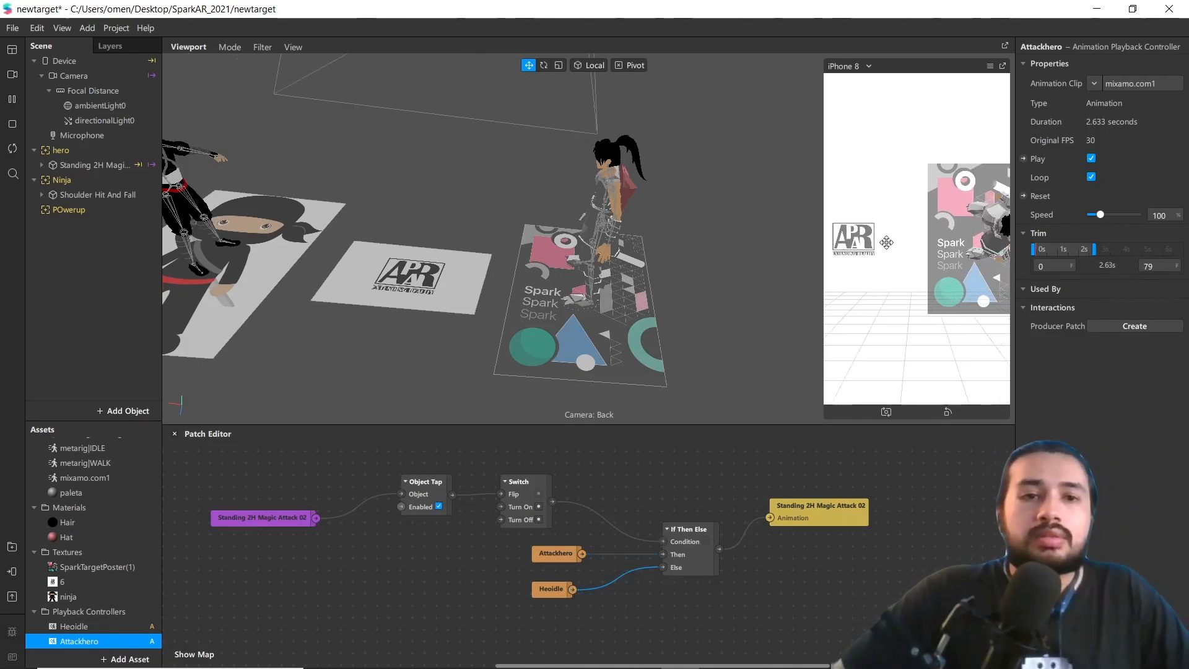
click(989, 65)
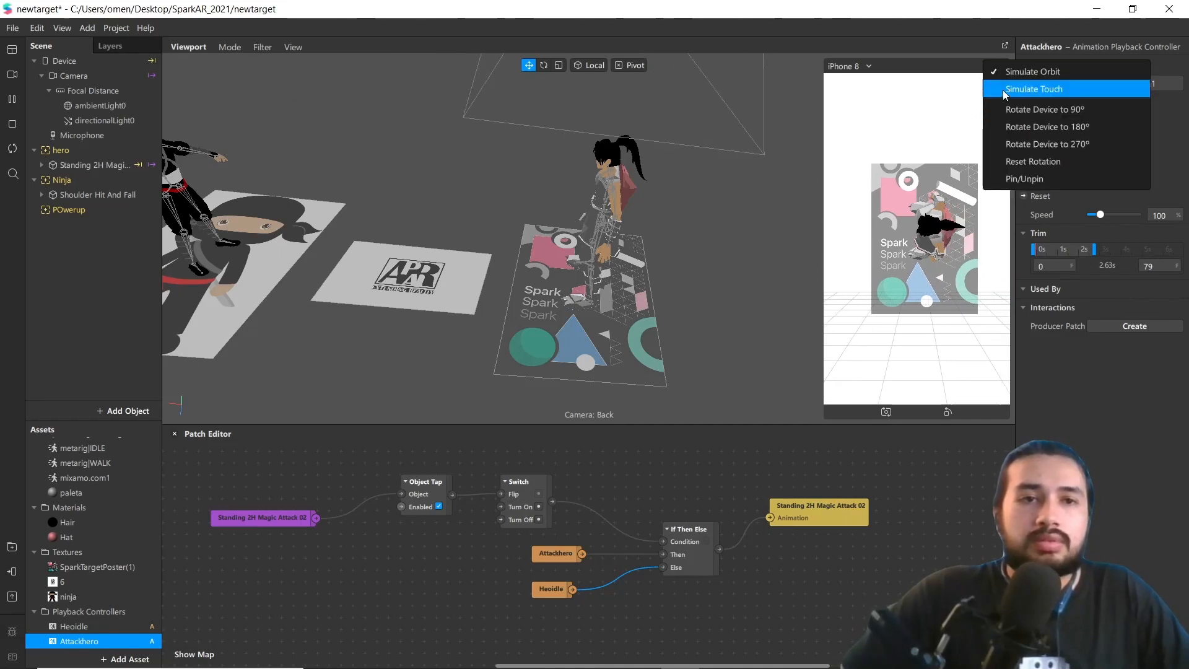
click(1006, 90)
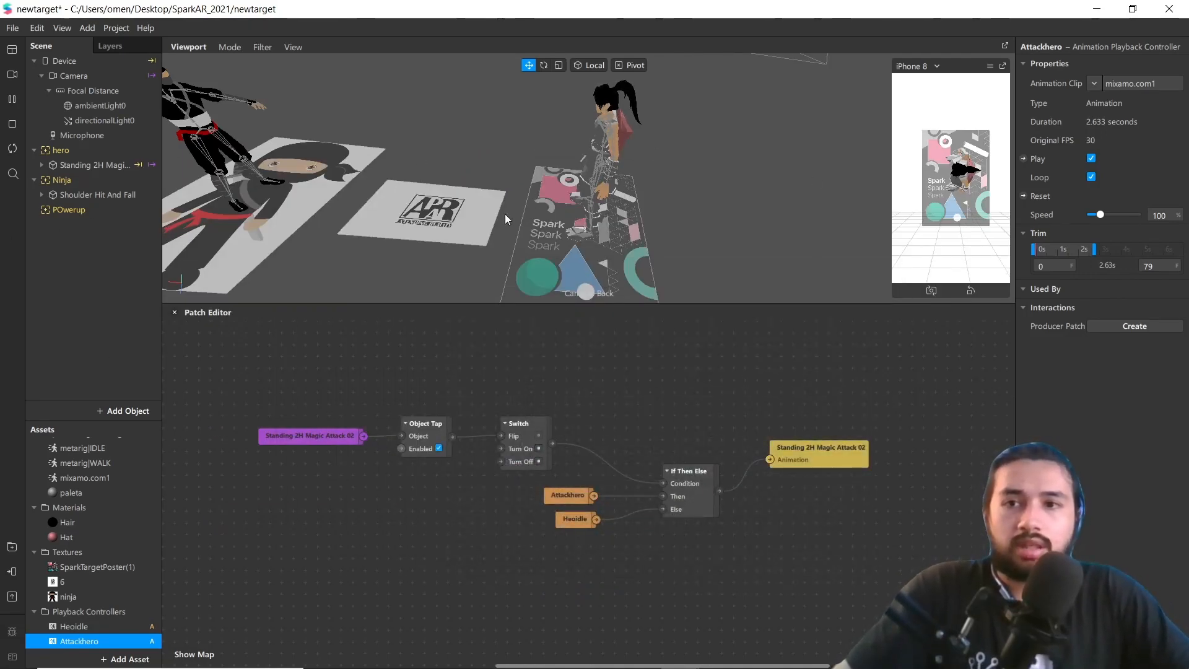
Add a Particle System as a child of the hero target tracker
click(57, 151)
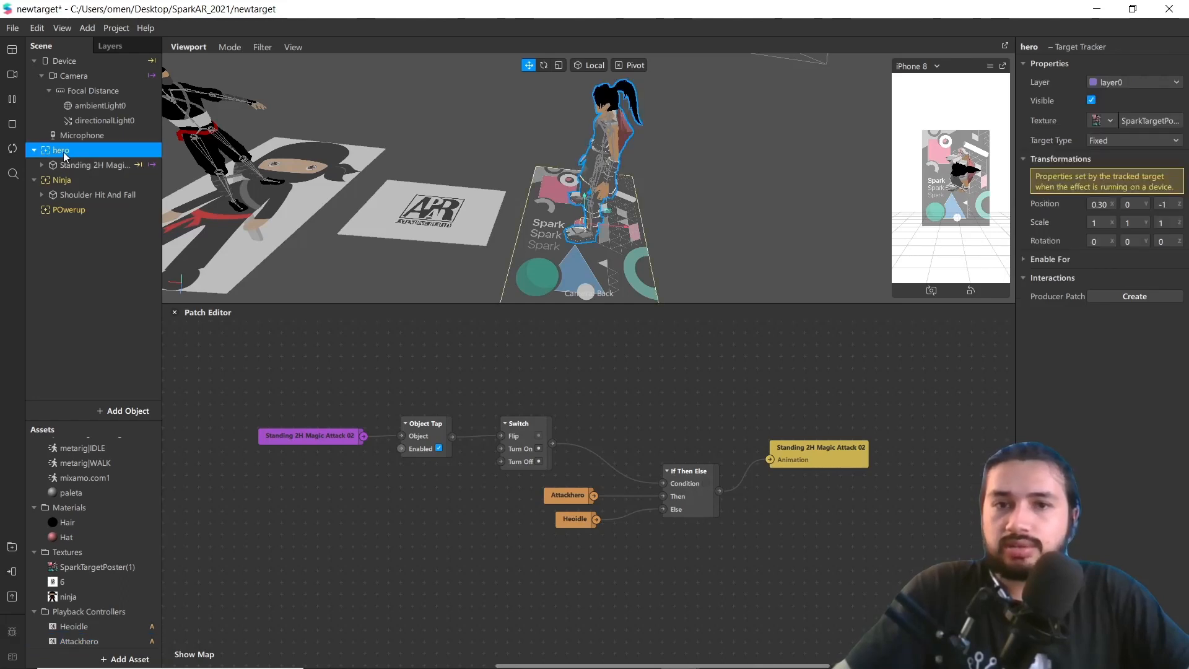
right_click(60, 154)
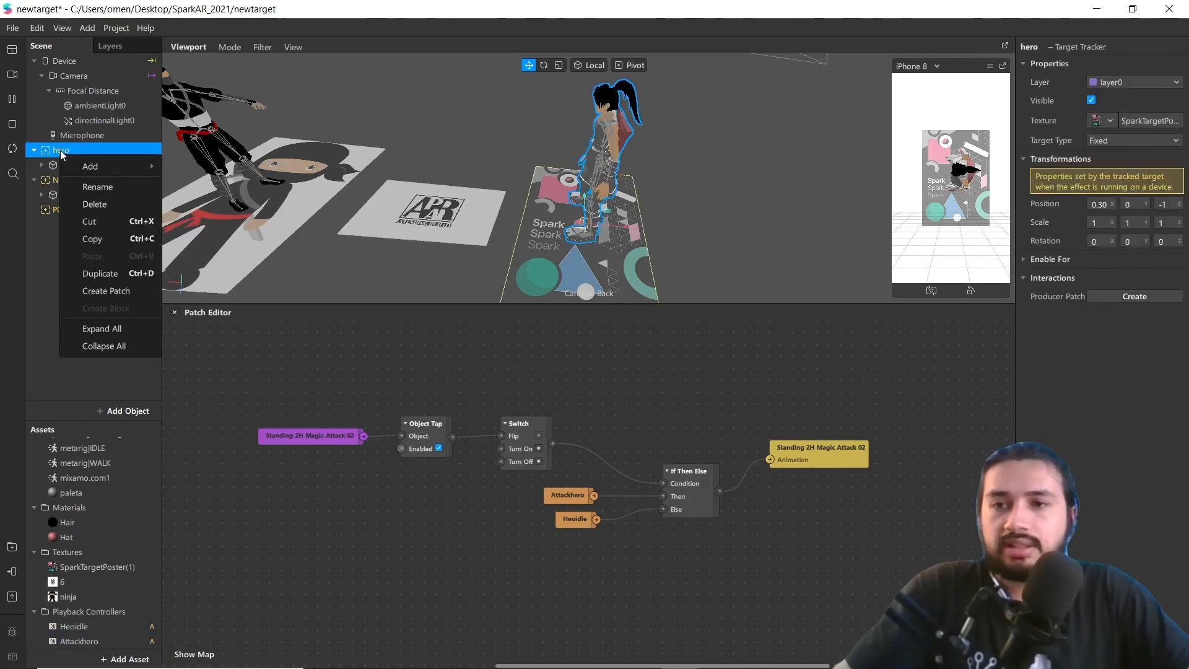
mouse_move(99, 162)
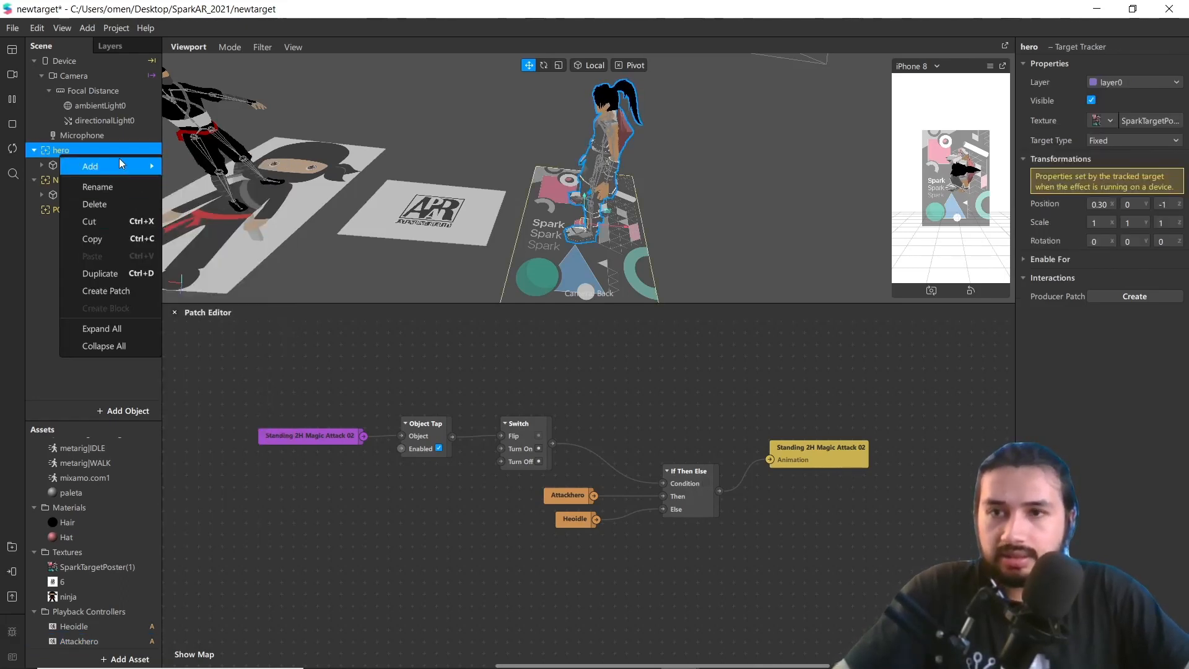
mouse_move(145, 169)
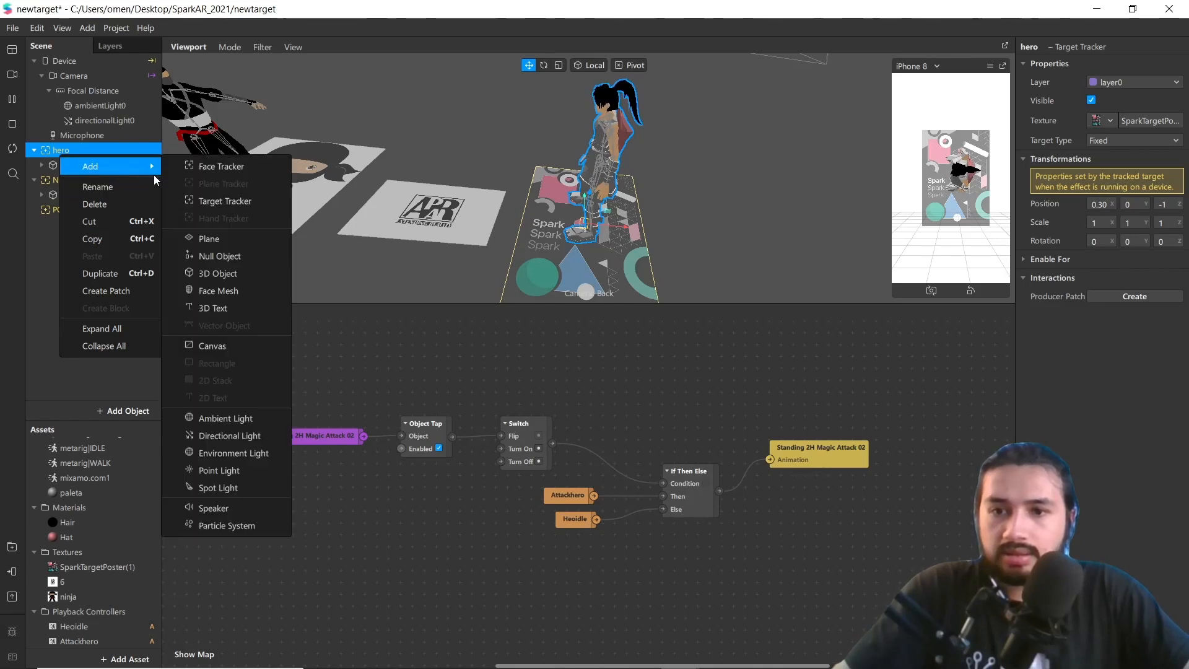
click(233, 525)
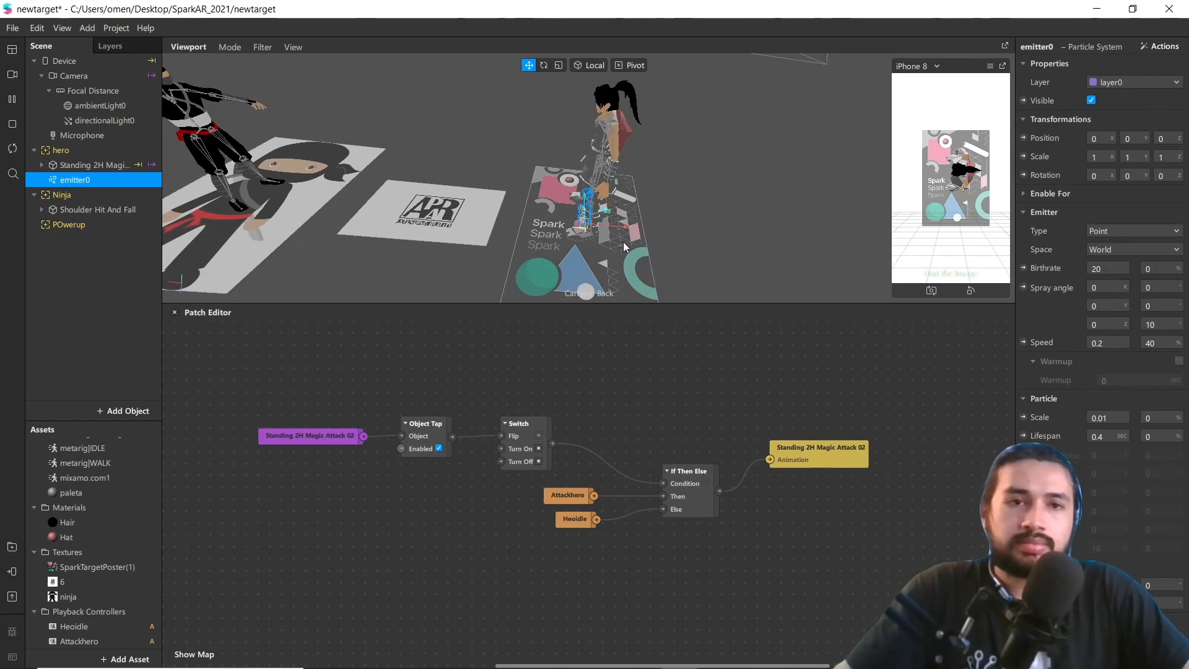
Set the emitter type of the hero's particle system to Ring
scroll(581, 217, up, 2)
middle_drag(581, 217, 509, 83)
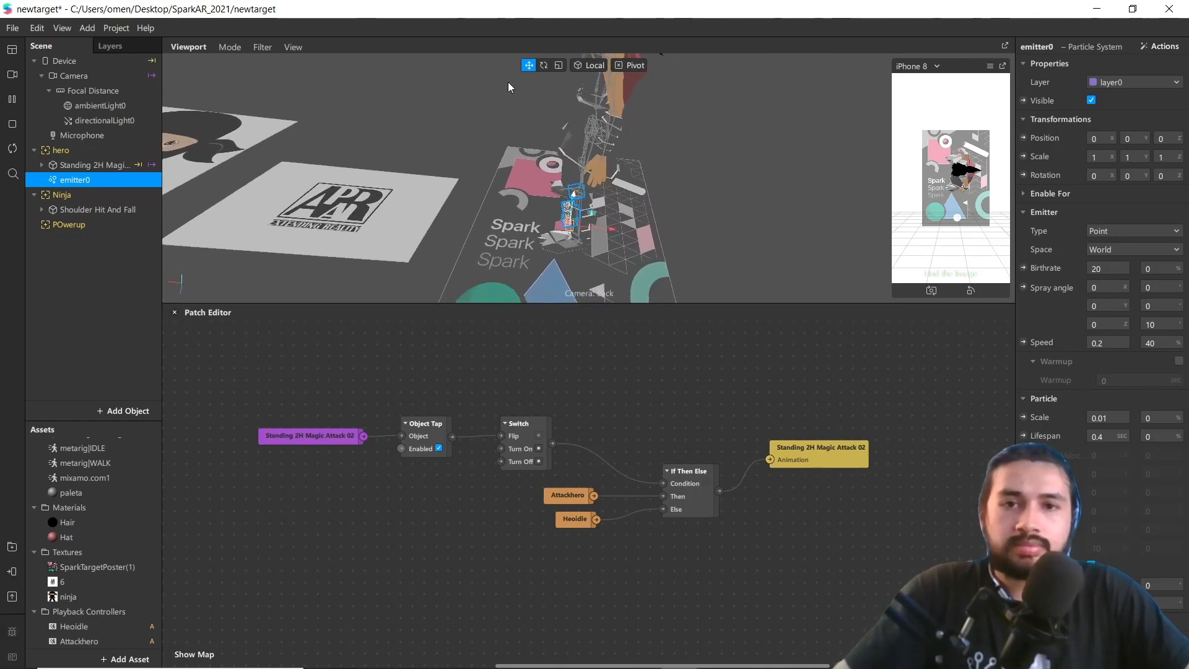
scroll(534, 221, up, 2)
middle_drag(534, 221, 483, 150)
scroll(503, 169, down, 4)
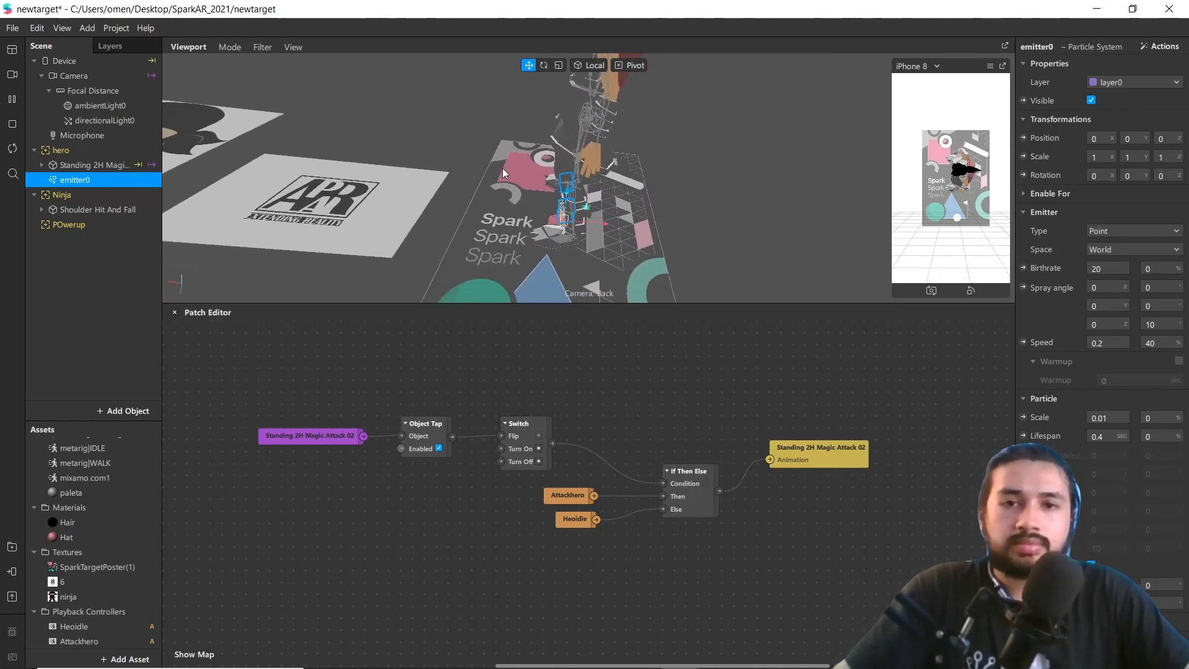
scroll(538, 227, up, 2)
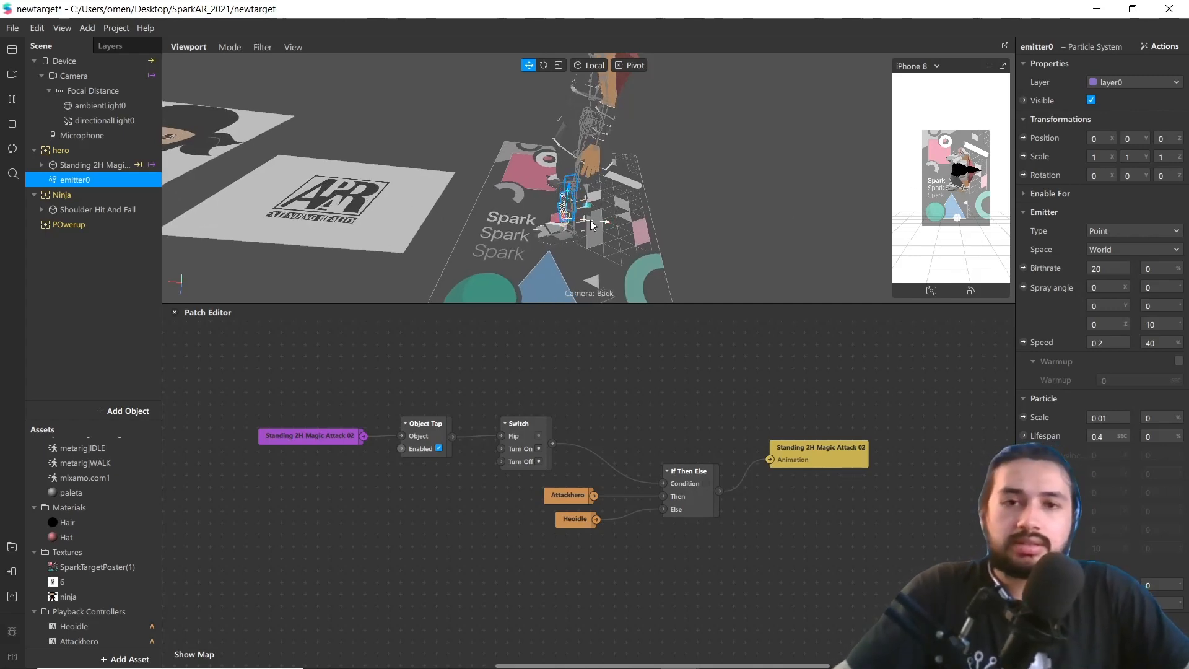
scroll(586, 222, up, 1)
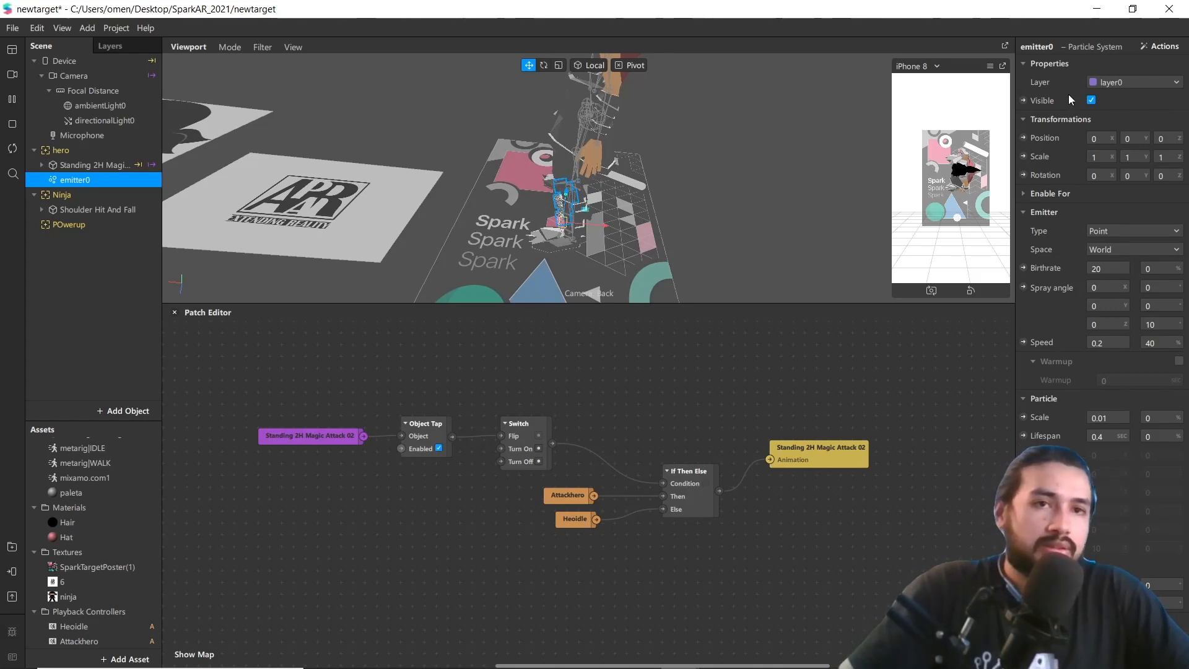
scroll(563, 151, up, 2)
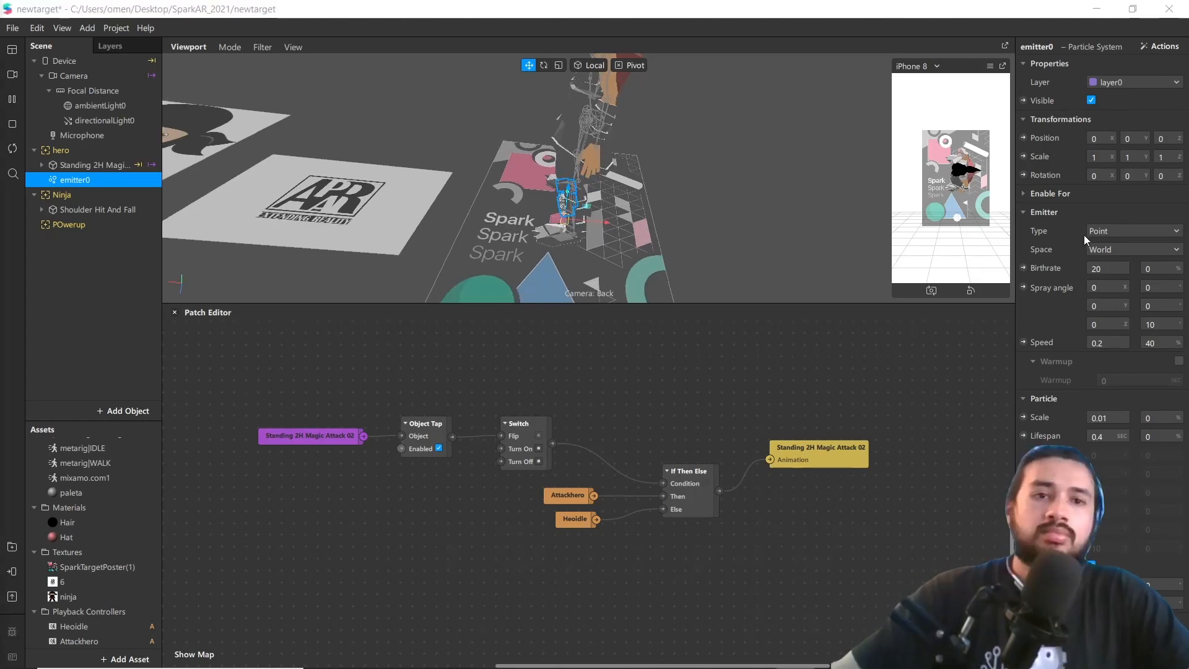
click(1120, 230)
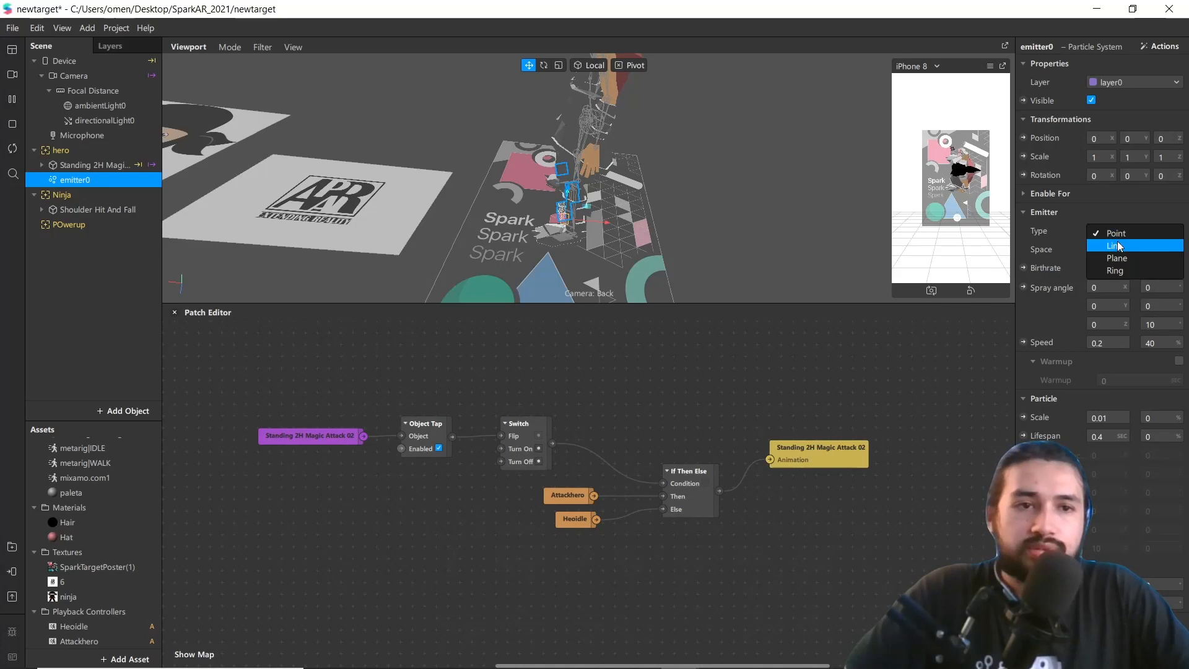
click(1095, 265)
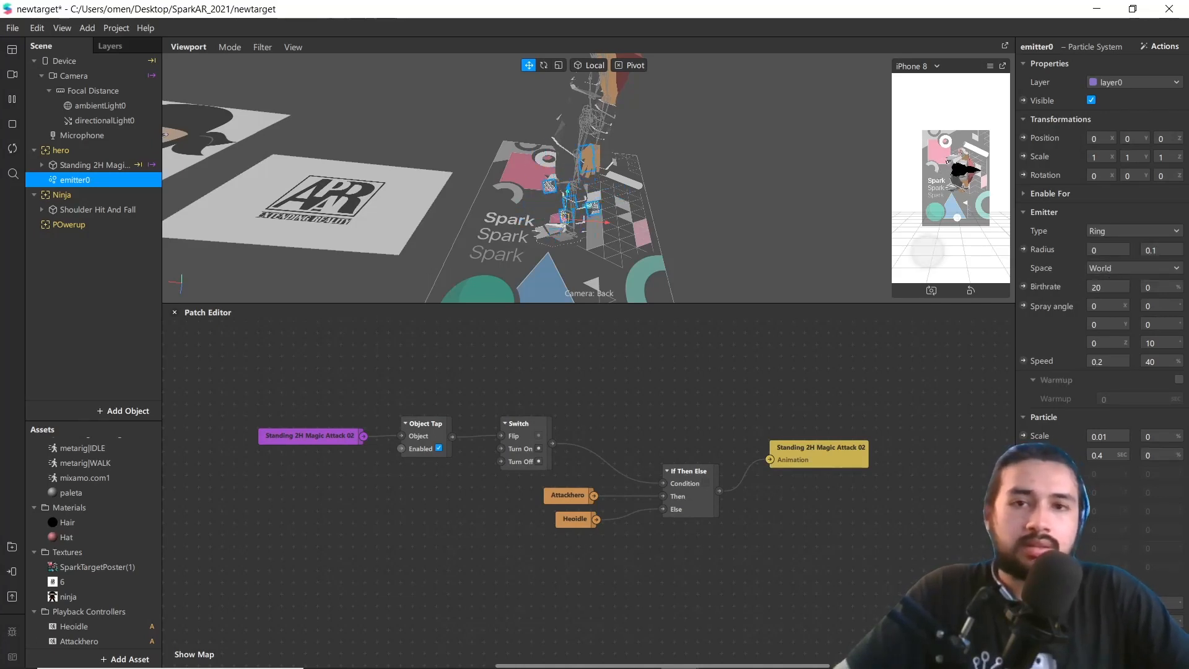
Set the two ring radius values of the emitter to 0.1 and 0.2
click(1103, 252)
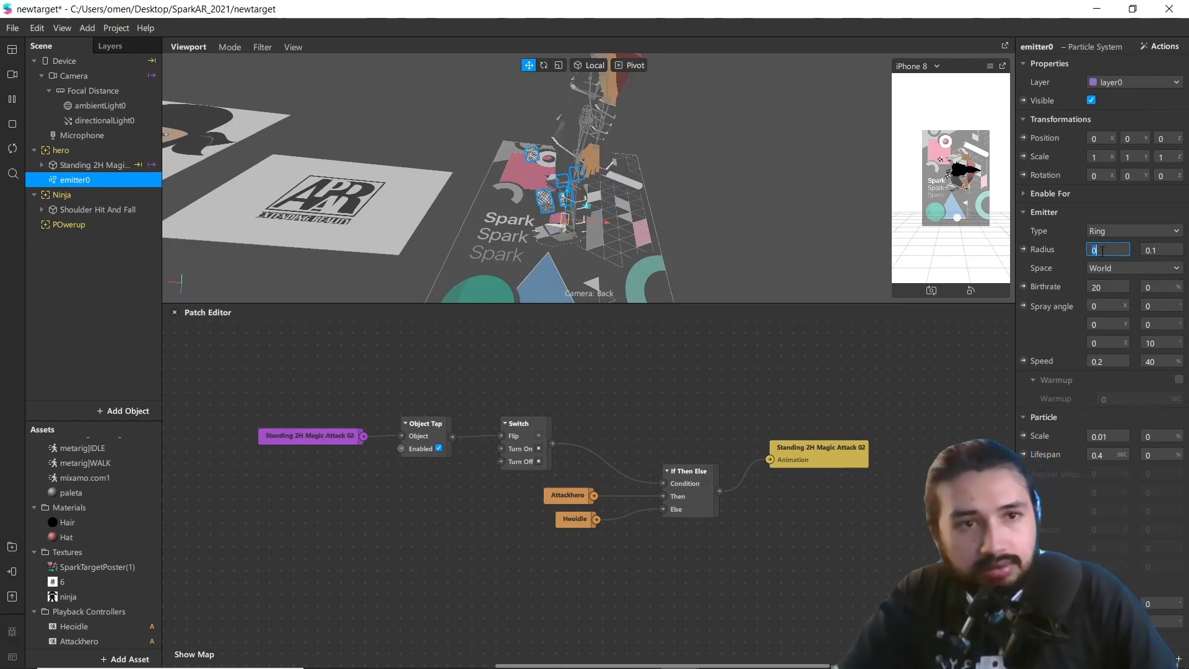
text(0.)
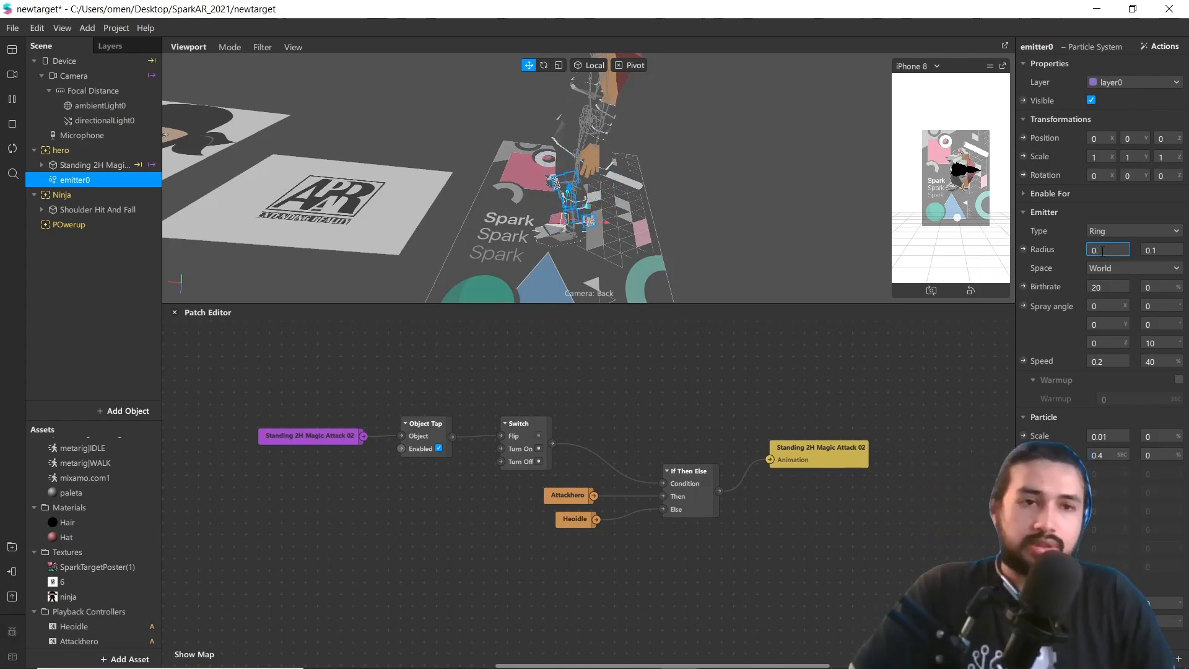
text(1)
key(Return)
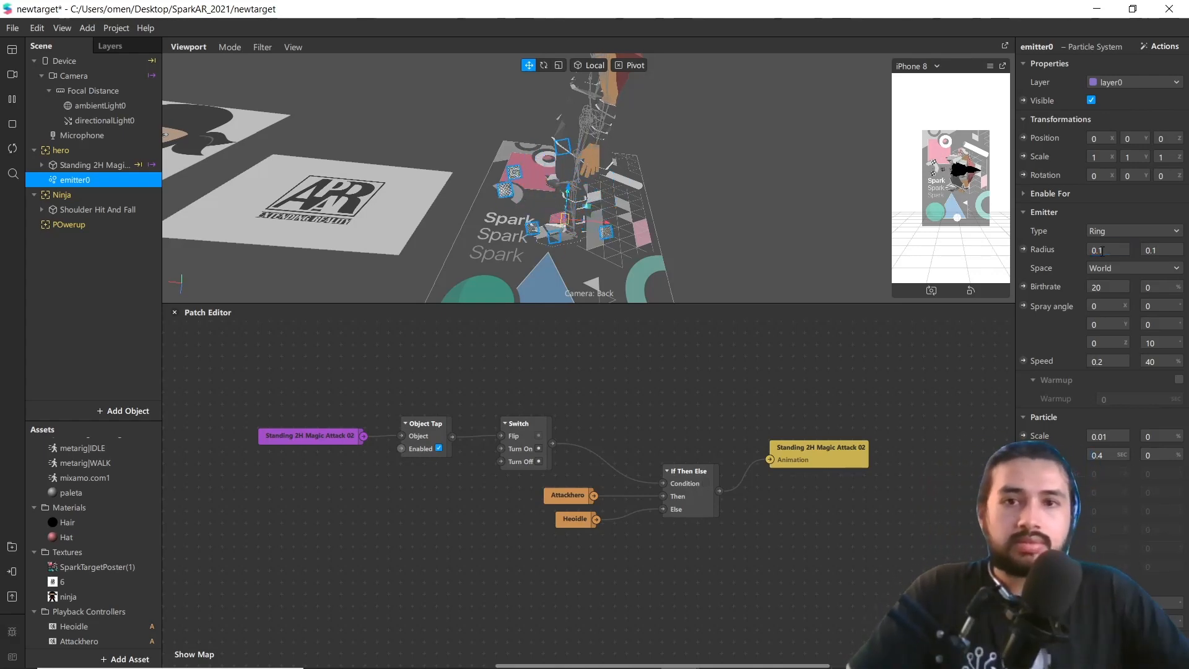
click(1161, 249)
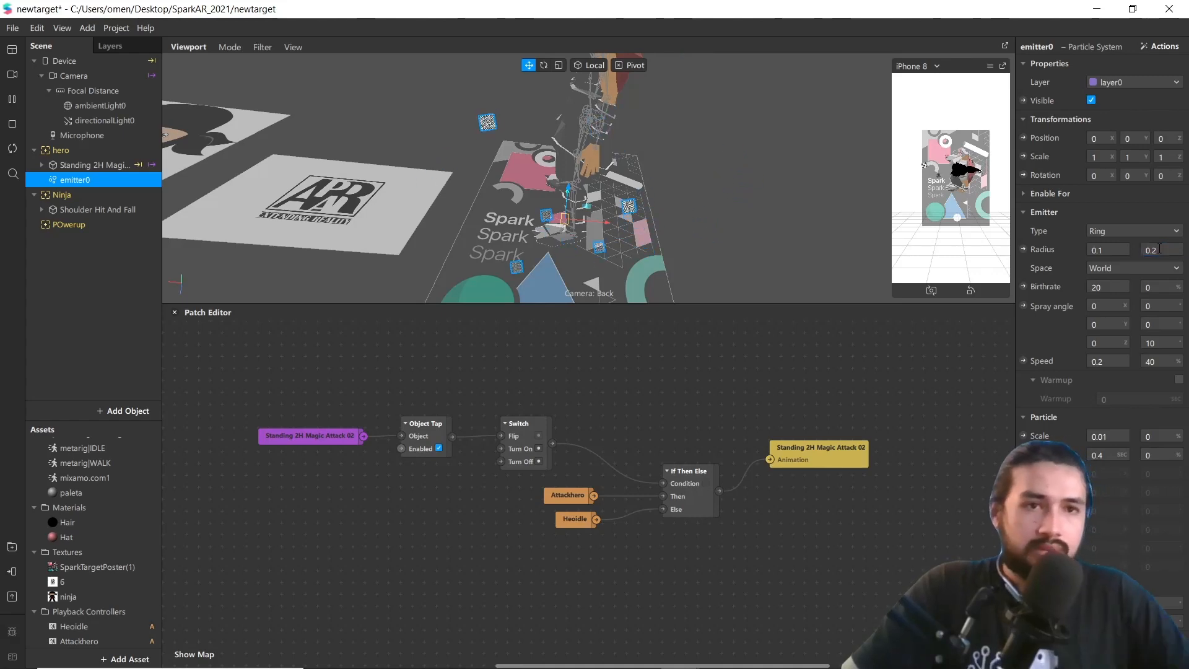
Set the emitter's particle scale to 0.01 and the particle lifespan to 1 second
scroll(1139, 273, down, 3)
click(1114, 289)
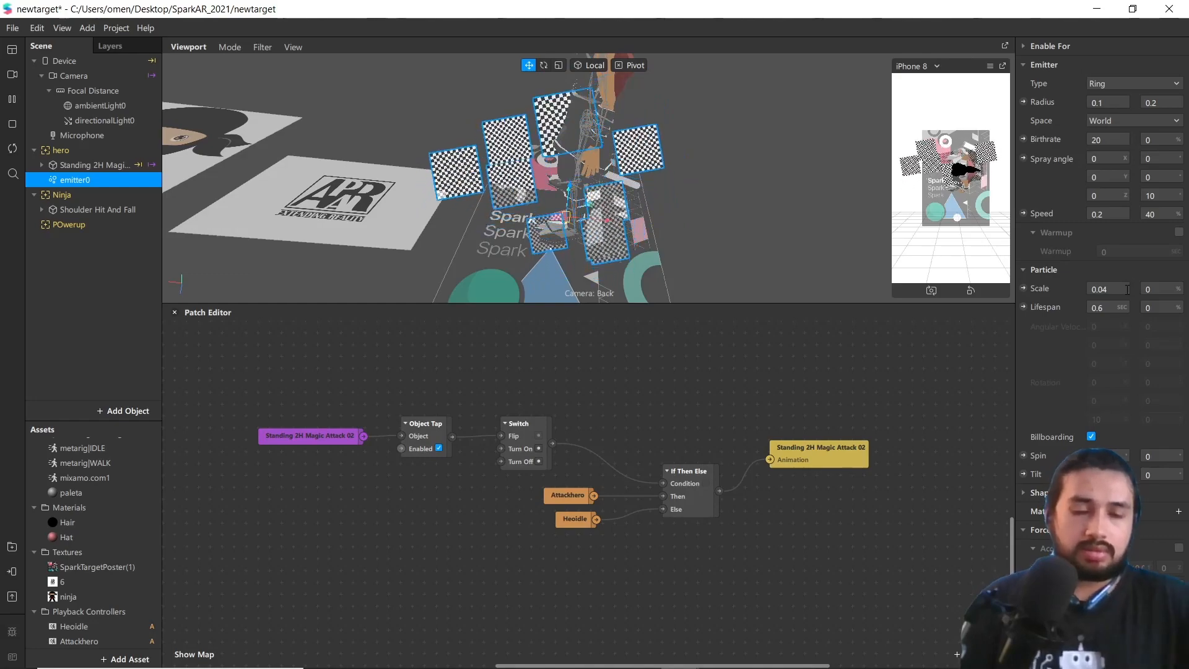
double_click(1127, 290)
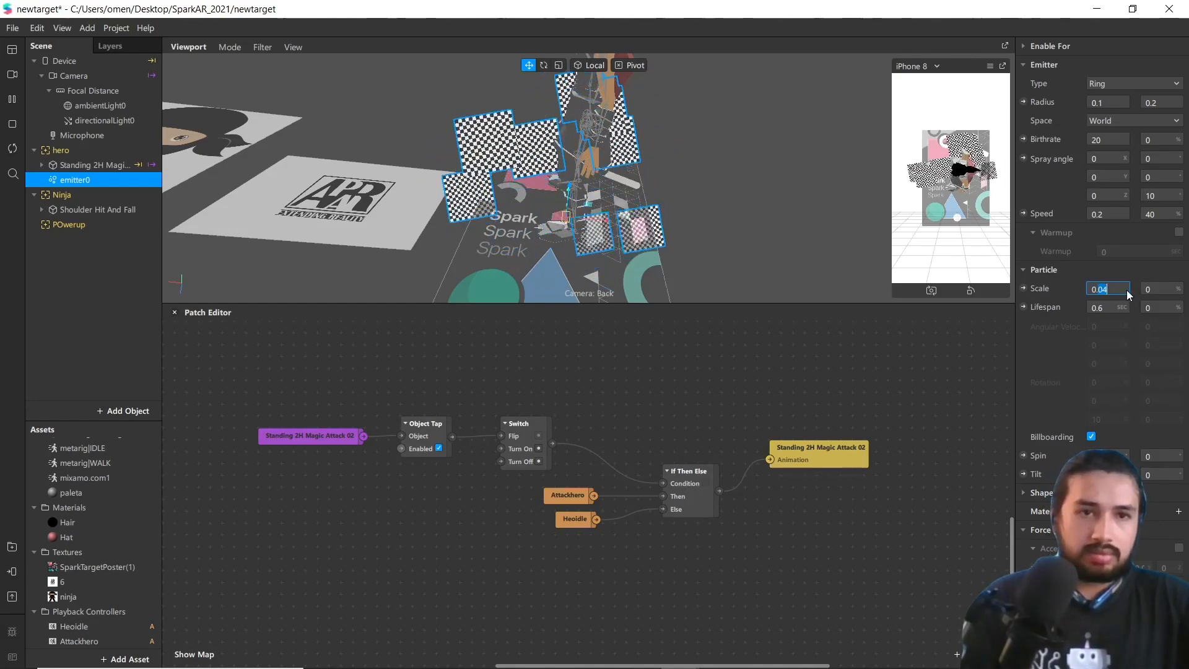
text(01)
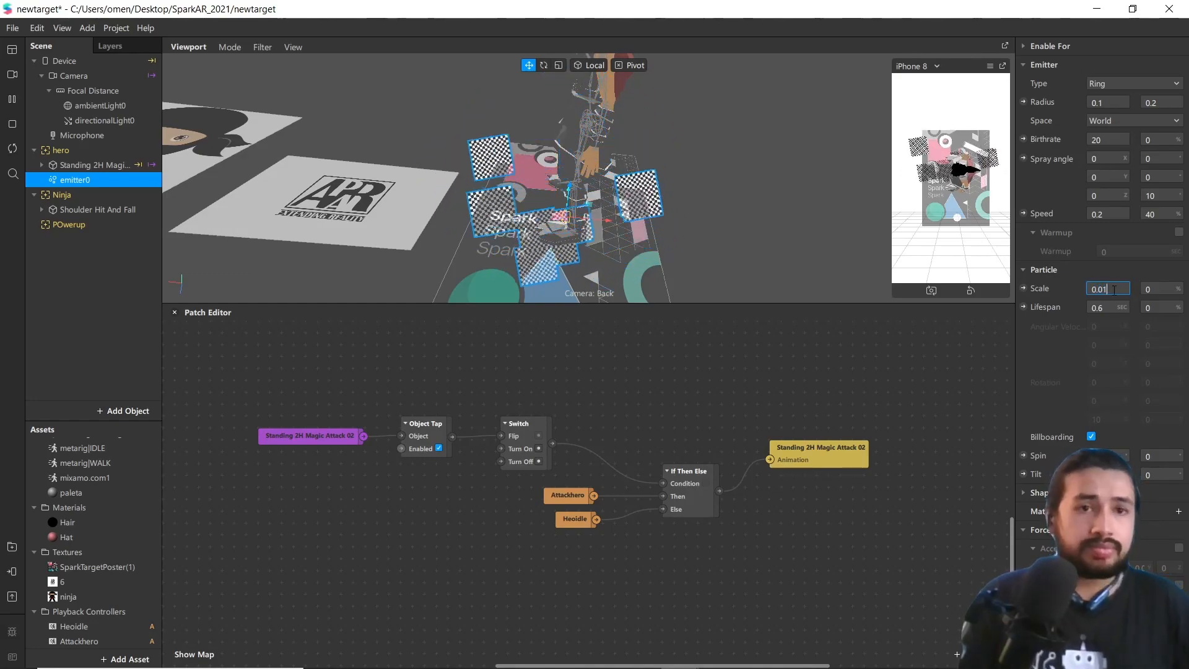
click(1108, 307)
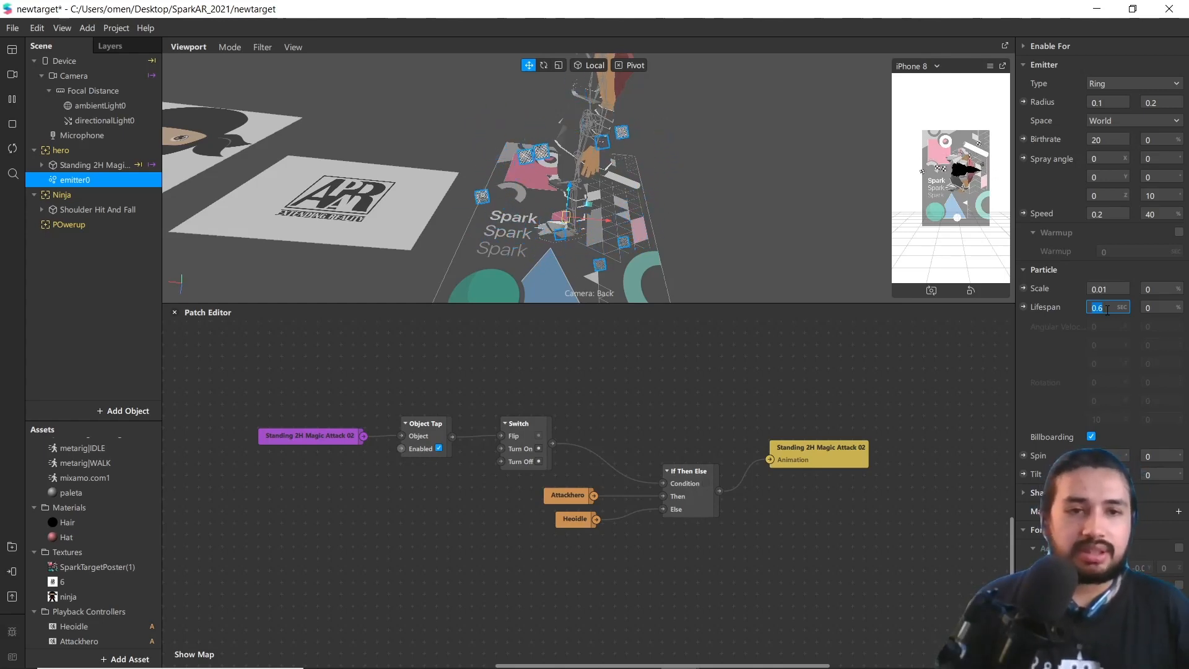
text(1)
click(548, 332)
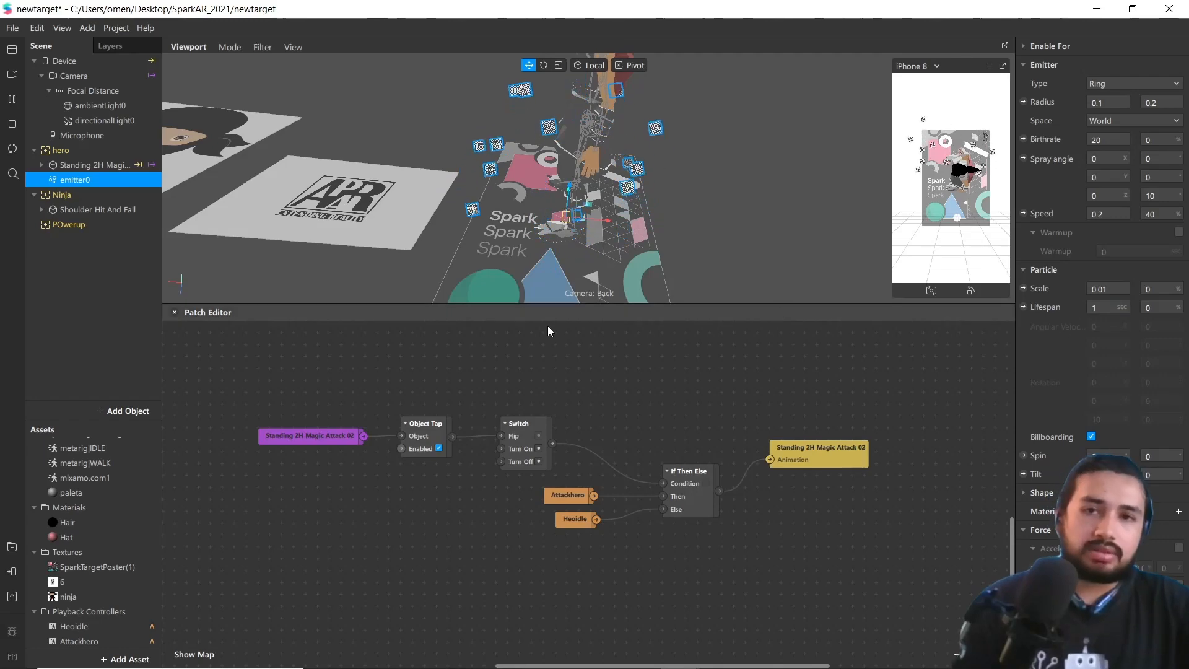
Raise the particle emitter to about the hero character's waist height and rotate it there
scroll(574, 206, up, 1)
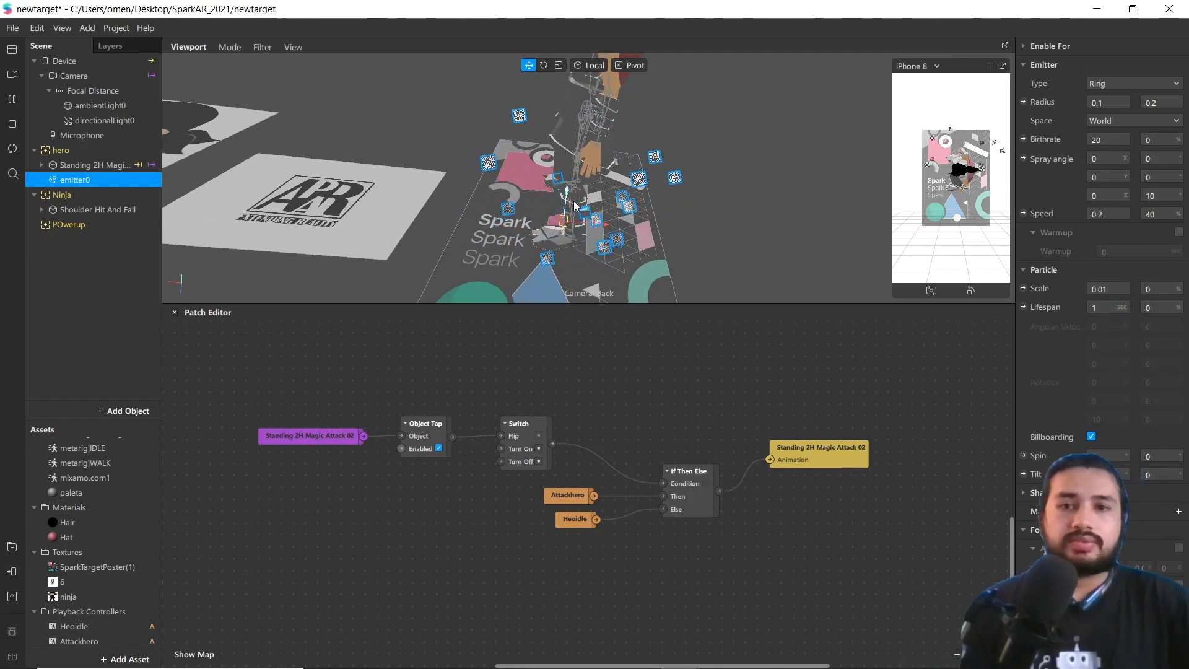
right_drag(574, 206, 600, 105)
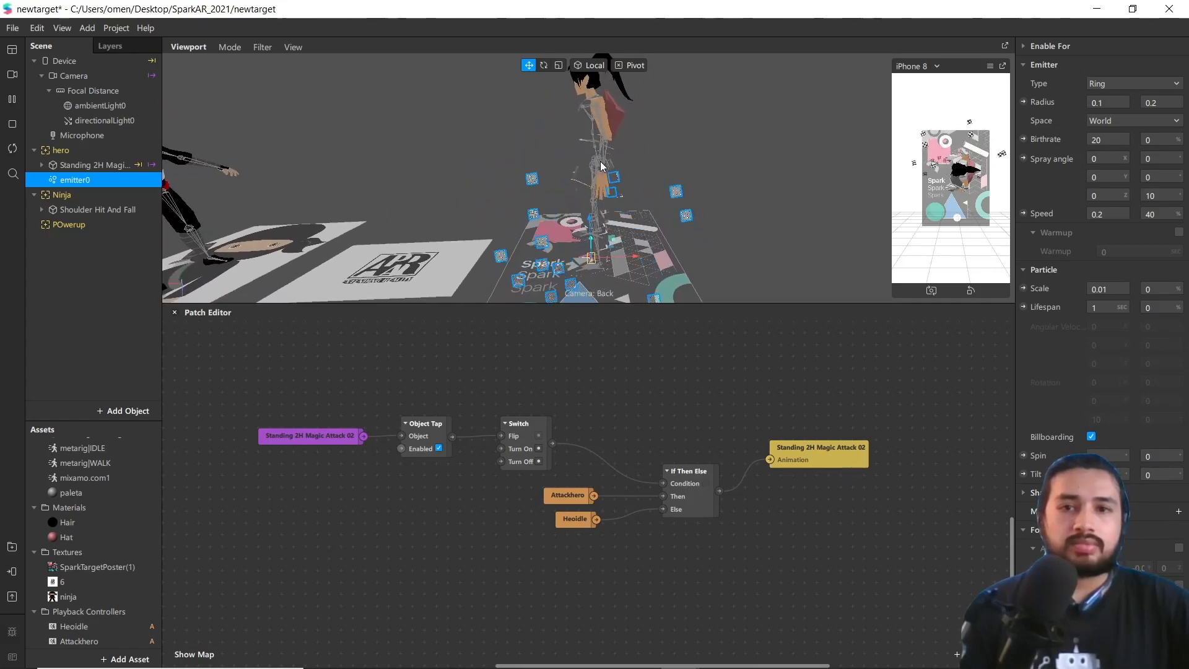
right_drag(601, 166, 614, 195)
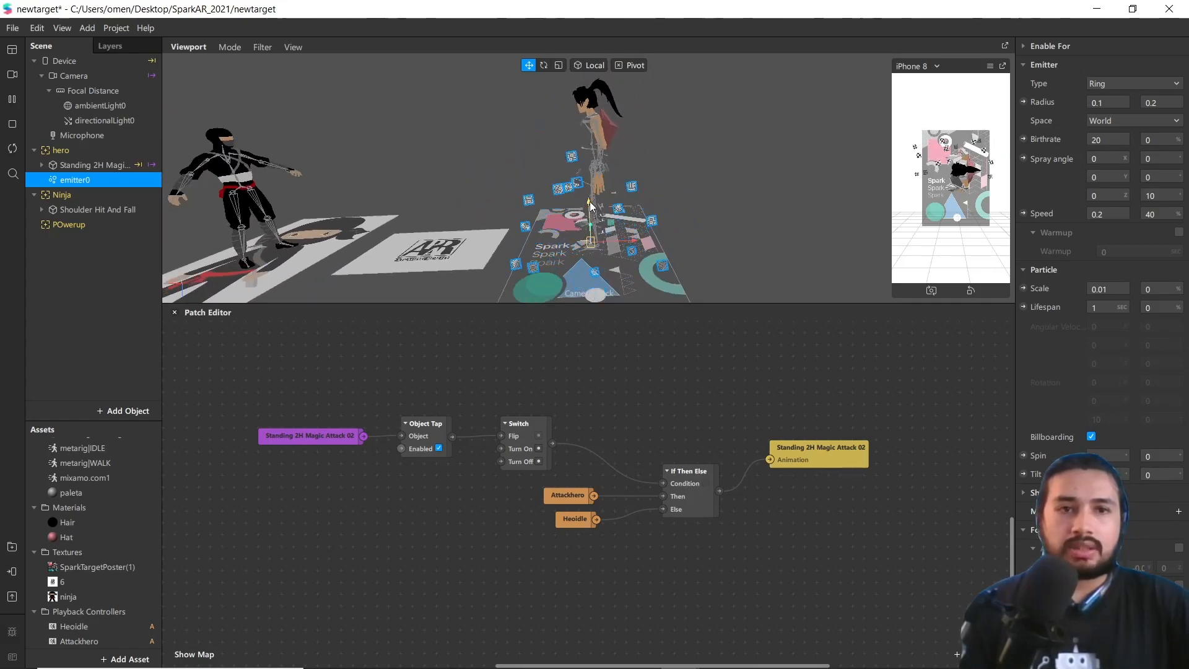
drag(590, 206, 588, 142)
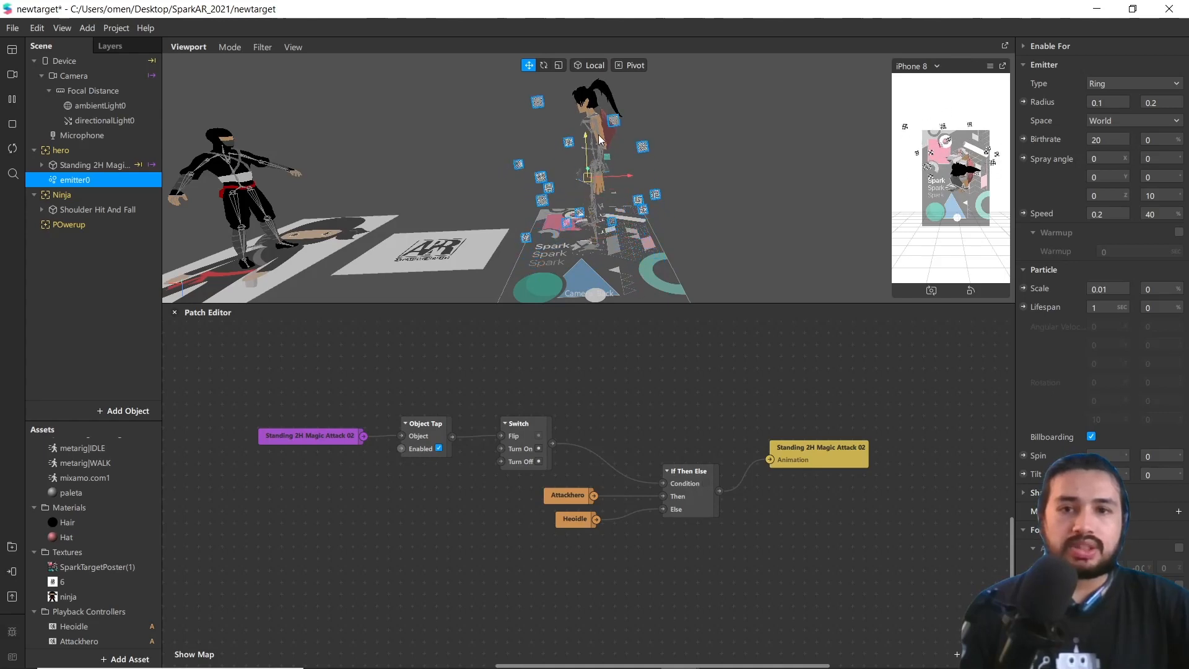
click(543, 64)
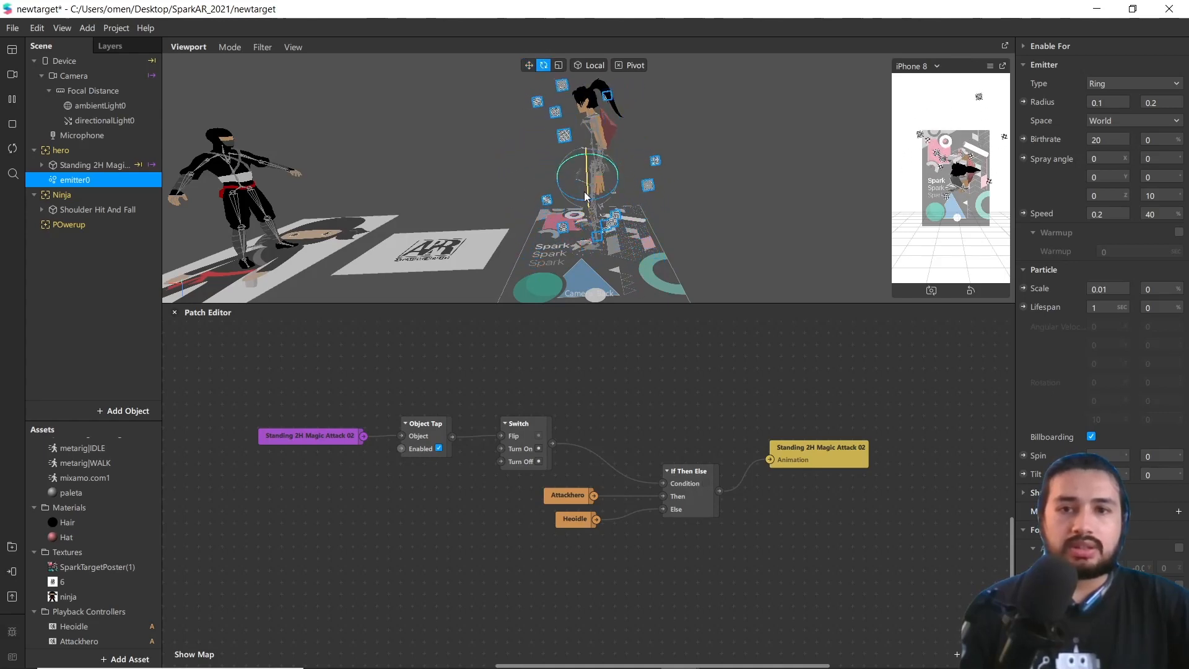
drag(585, 191, 583, 167)
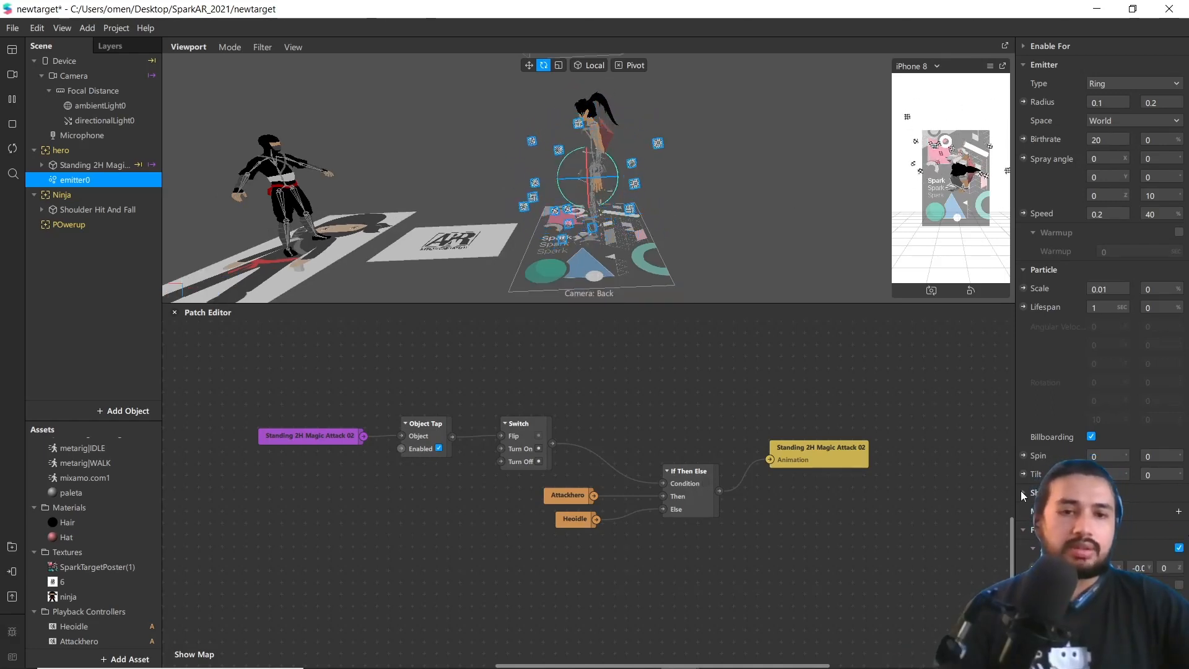
Try different shape options for the hero emitter's particles, ending back on the original one
click(1022, 493)
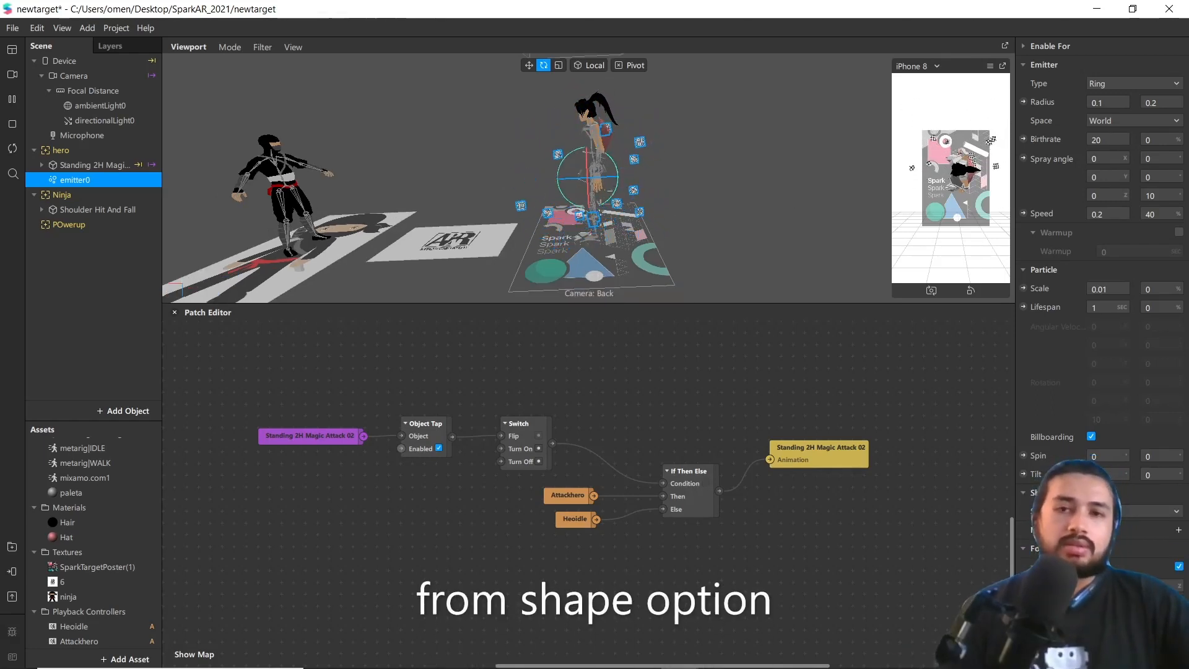
click(1137, 507)
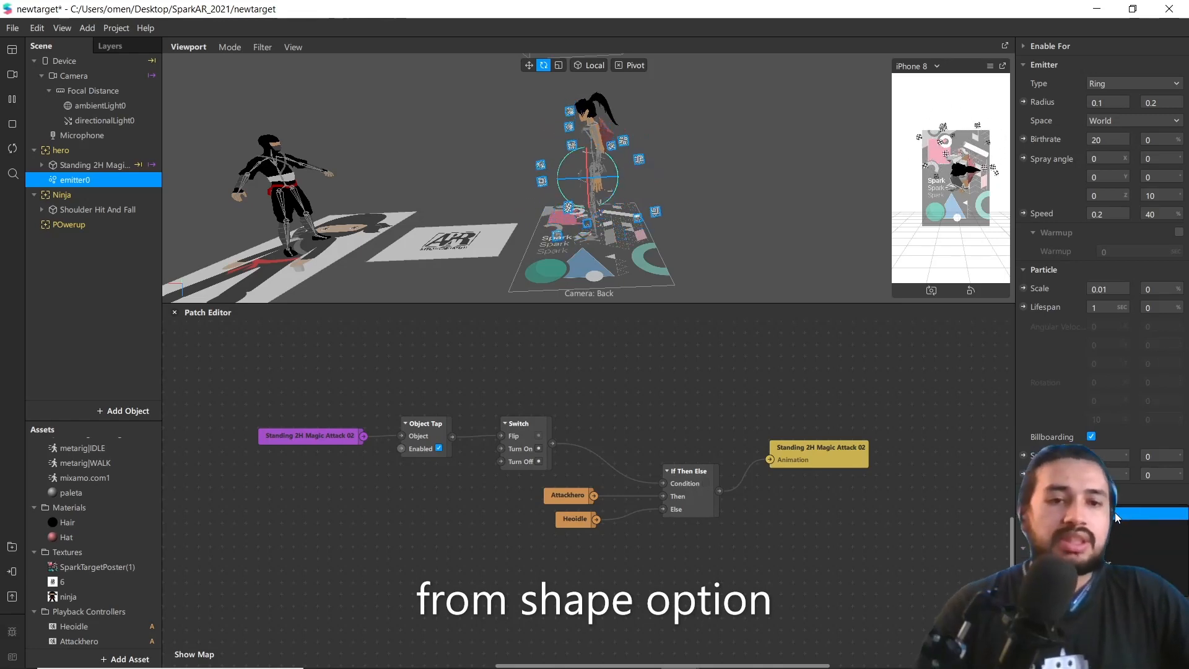
click(1115, 514)
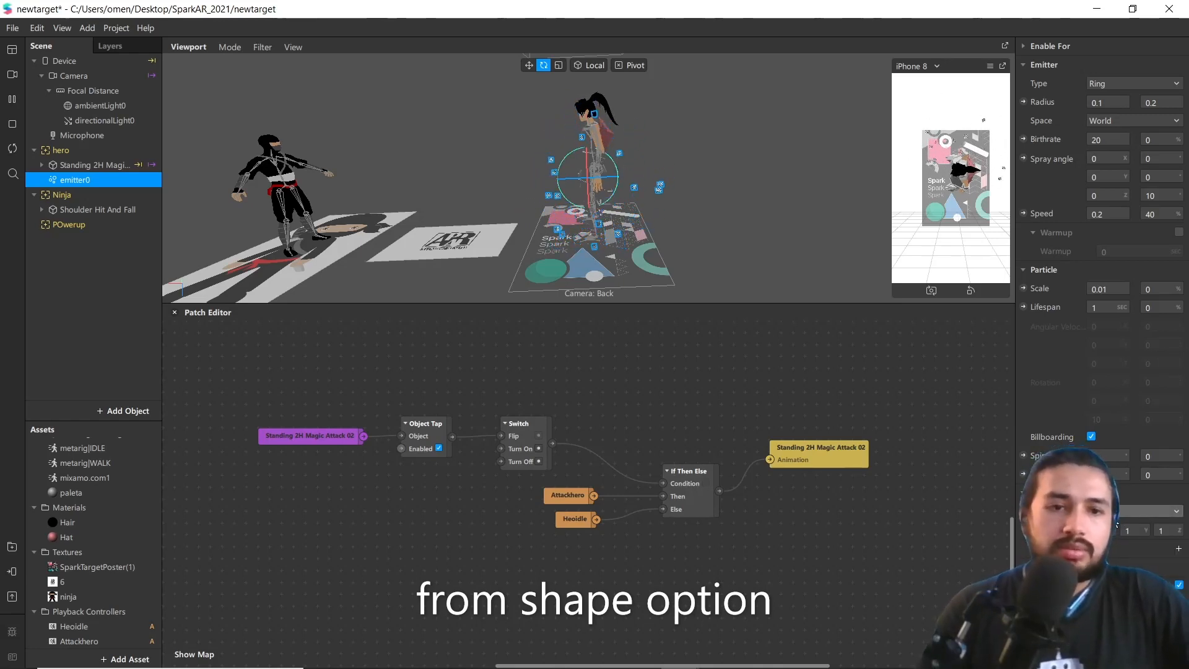
click(1118, 512)
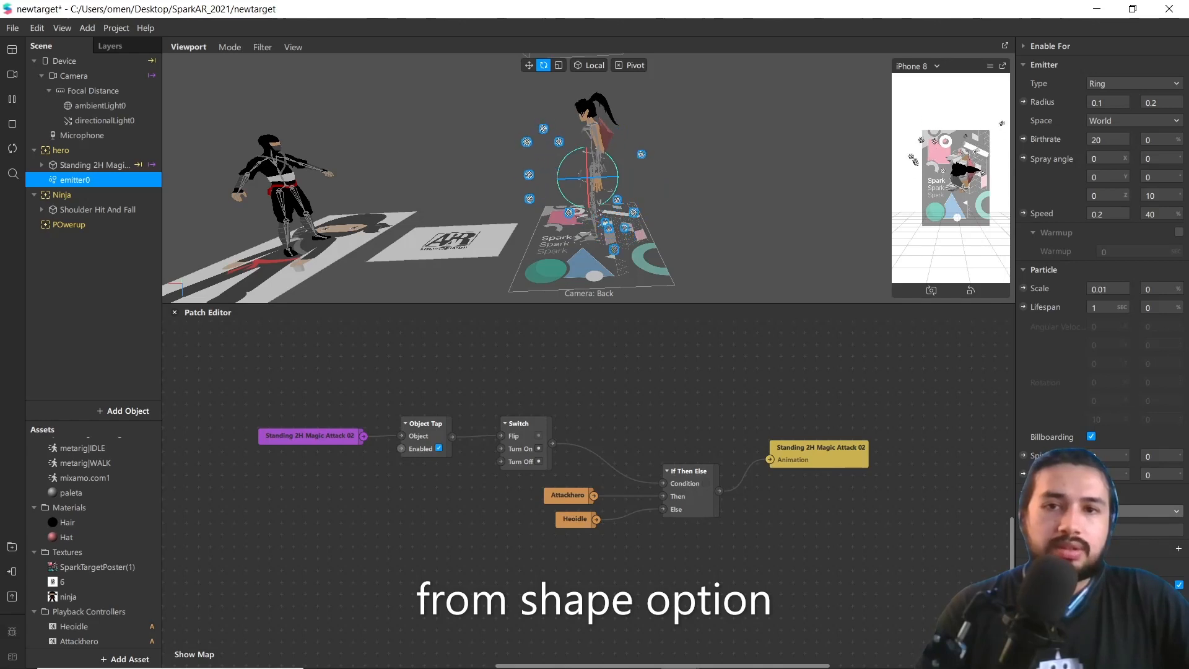
click(1107, 512)
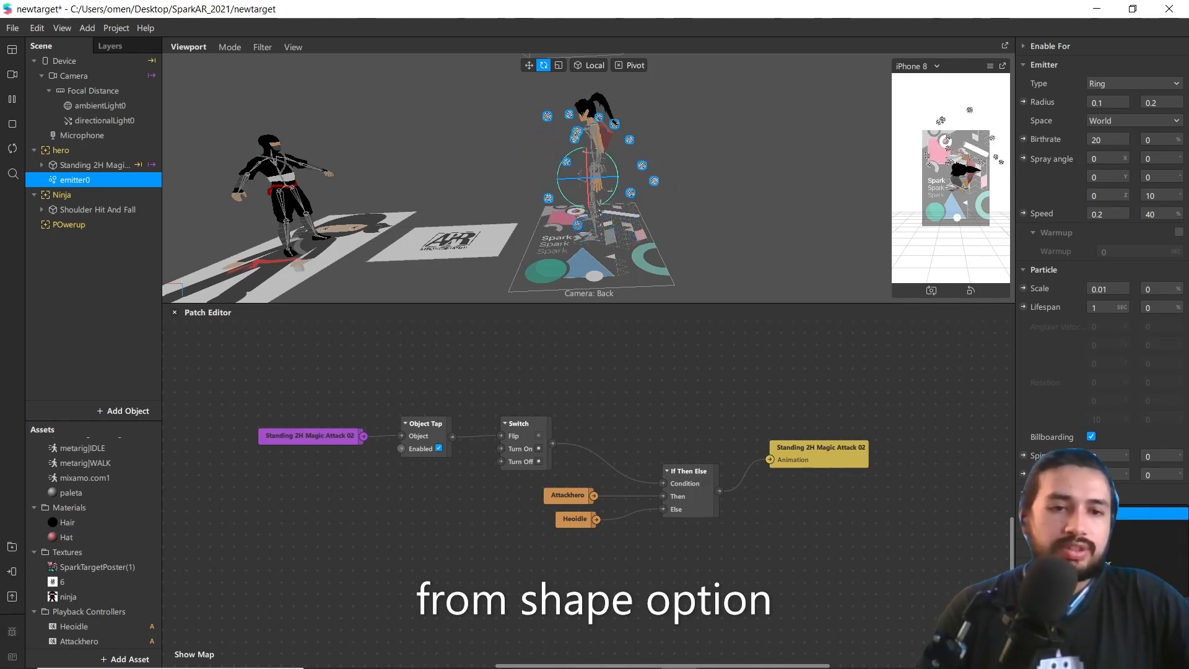
click(1106, 513)
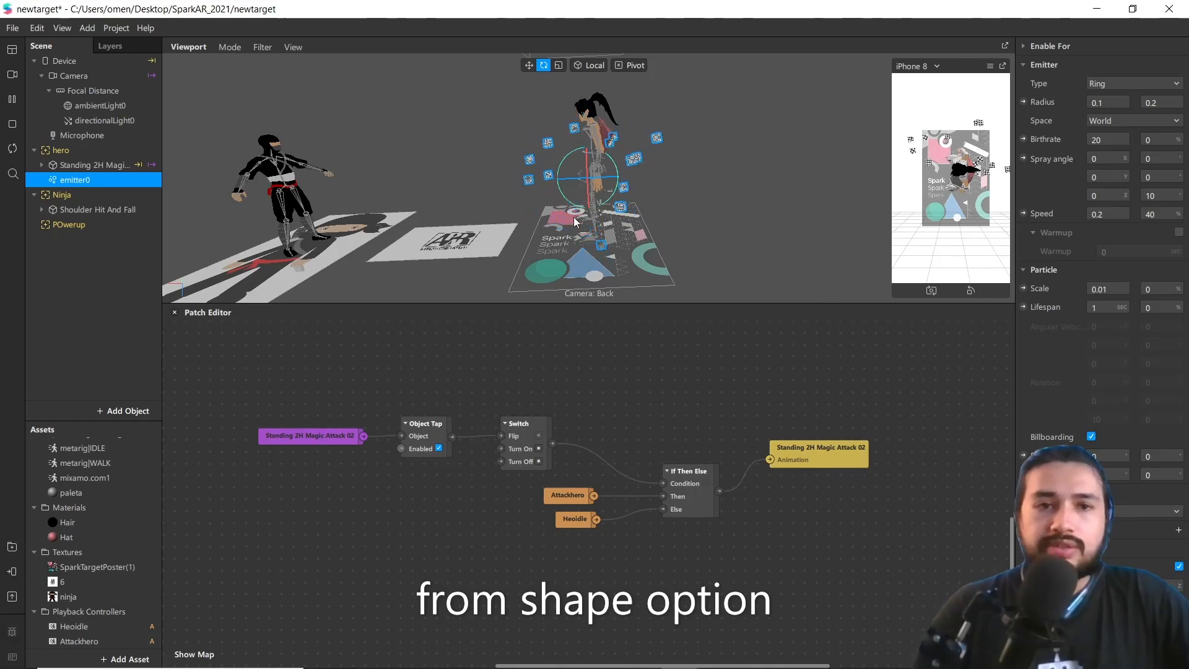
Create a new material for the particles of the hero's emitter
scroll(547, 186, down, 2)
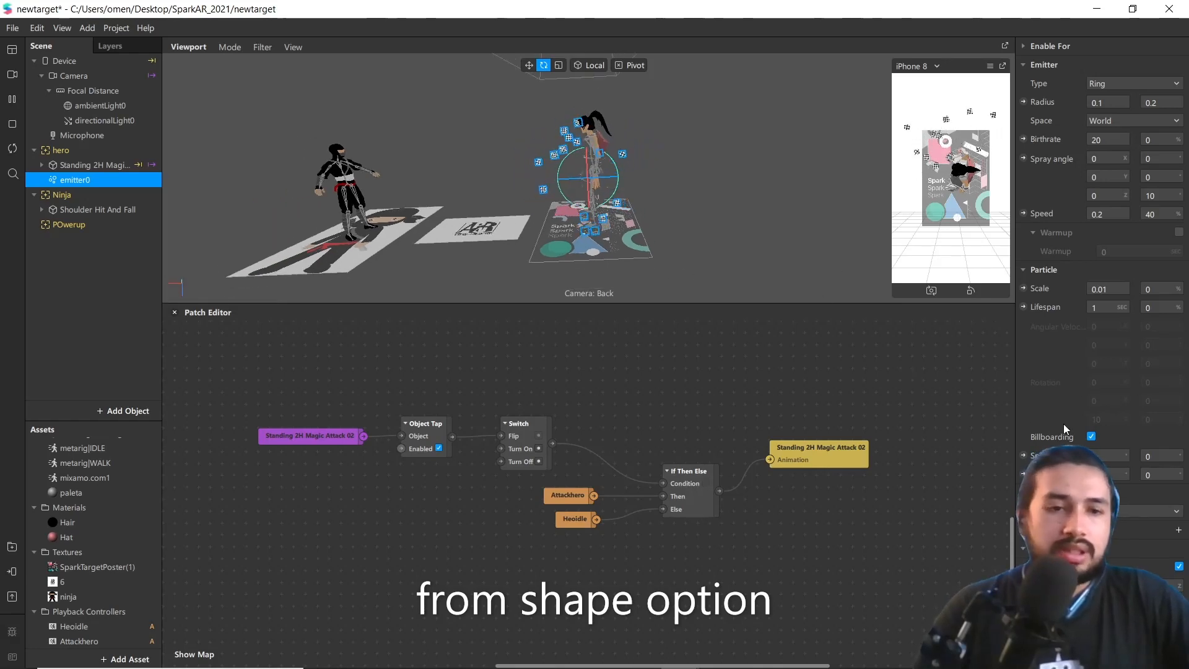
click(1182, 532)
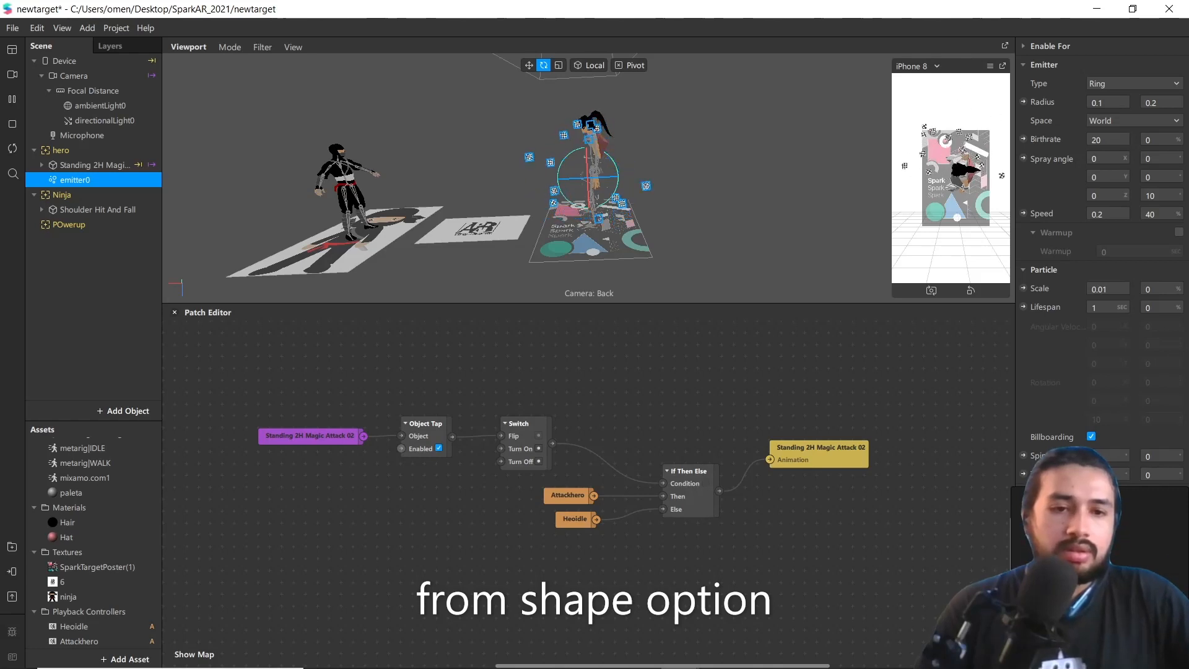
click(1085, 595)
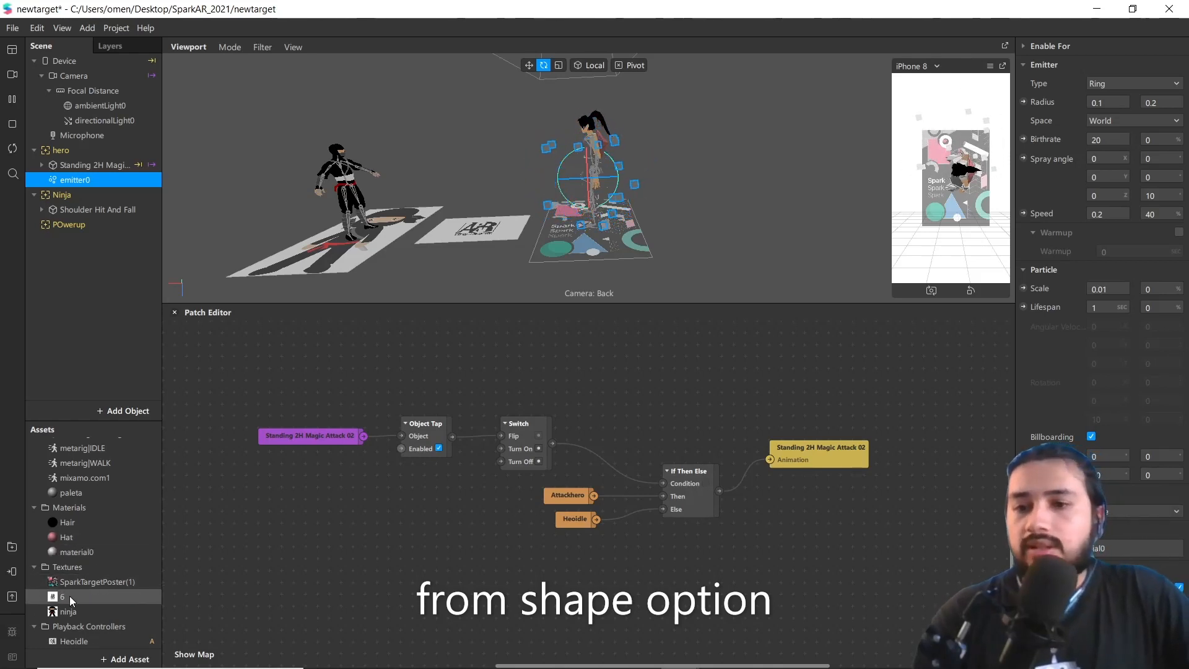
Set the new particle material's shader type to Flat and rename the material Particles_hero
scroll(54, 608, down, 1)
click(87, 537)
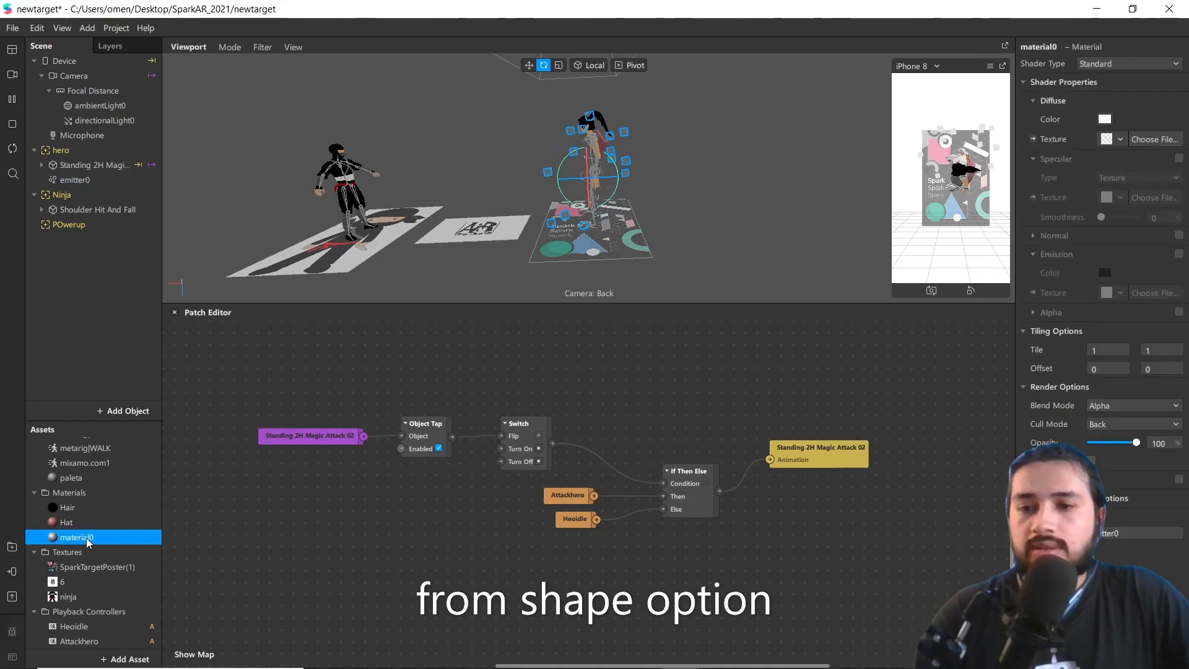
click(1112, 64)
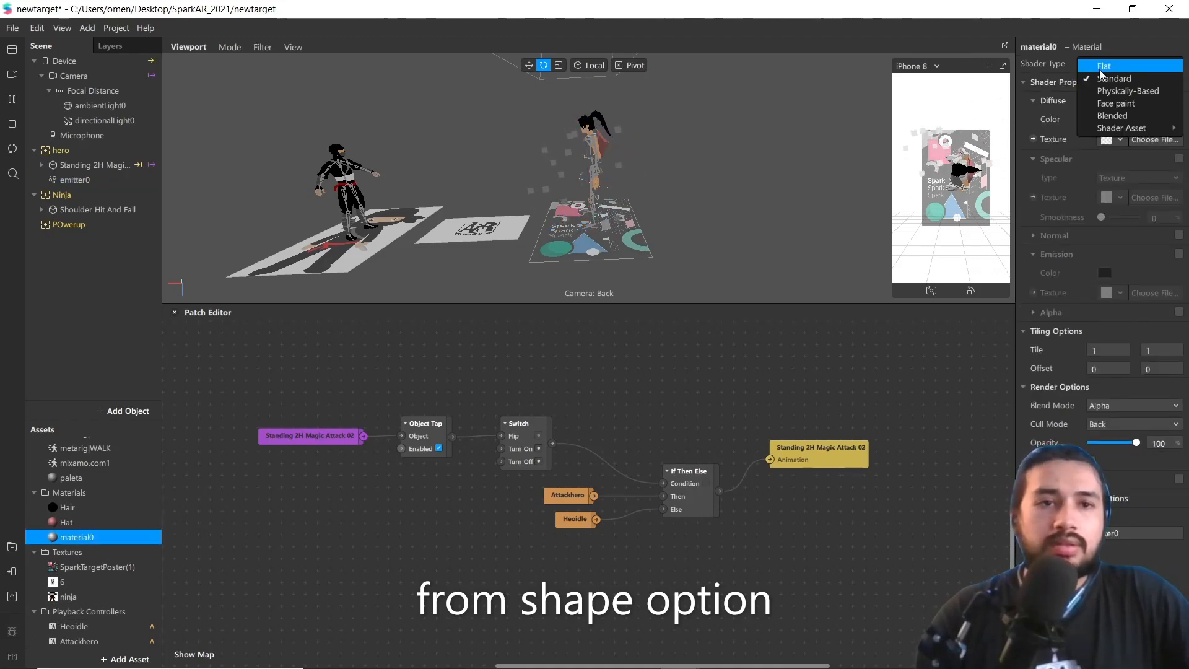
click(1103, 67)
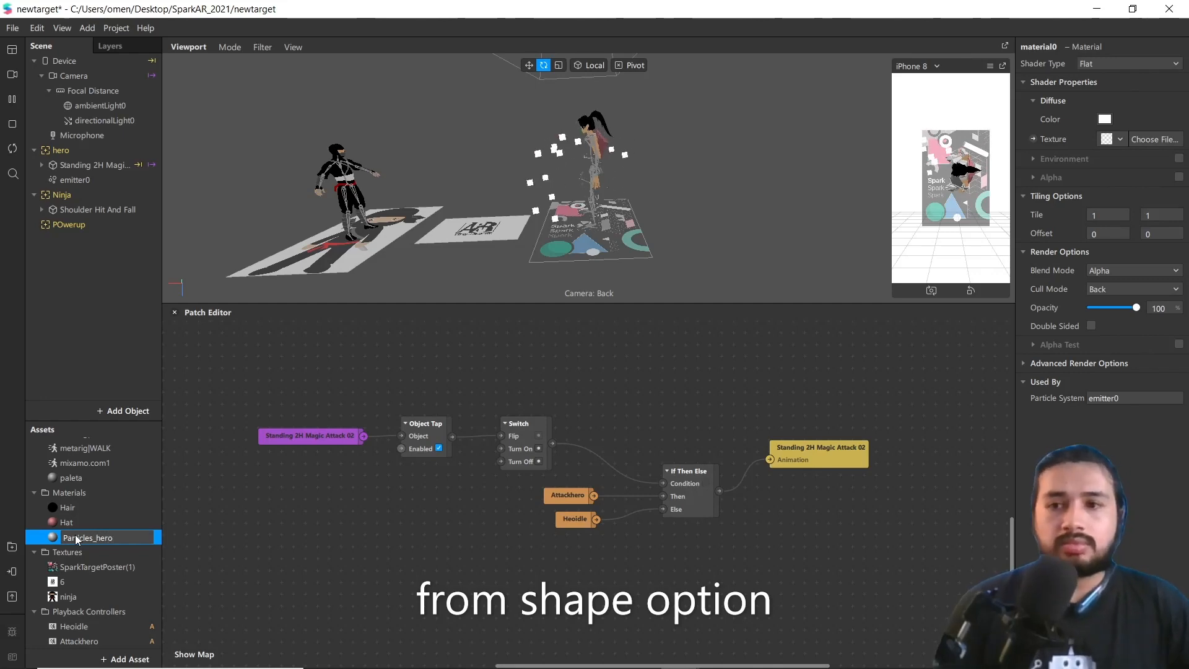
key(Return)
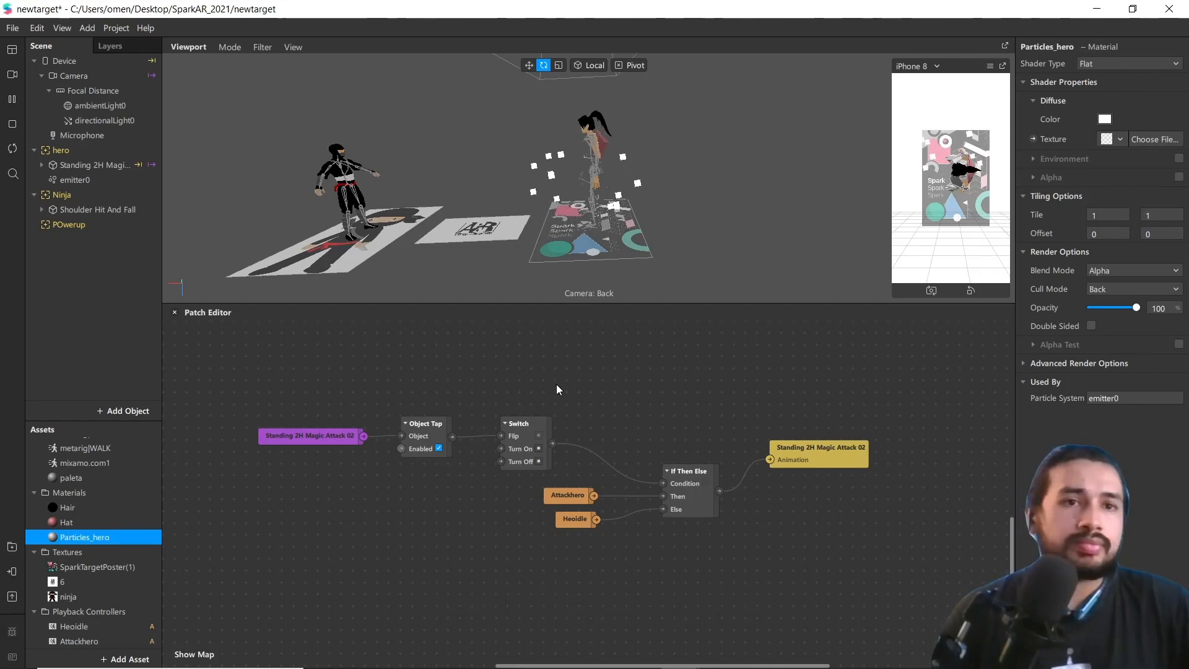
Import spell.png from the imagetarget folder as the diffuse texture of the Particles_hero material
click(1139, 138)
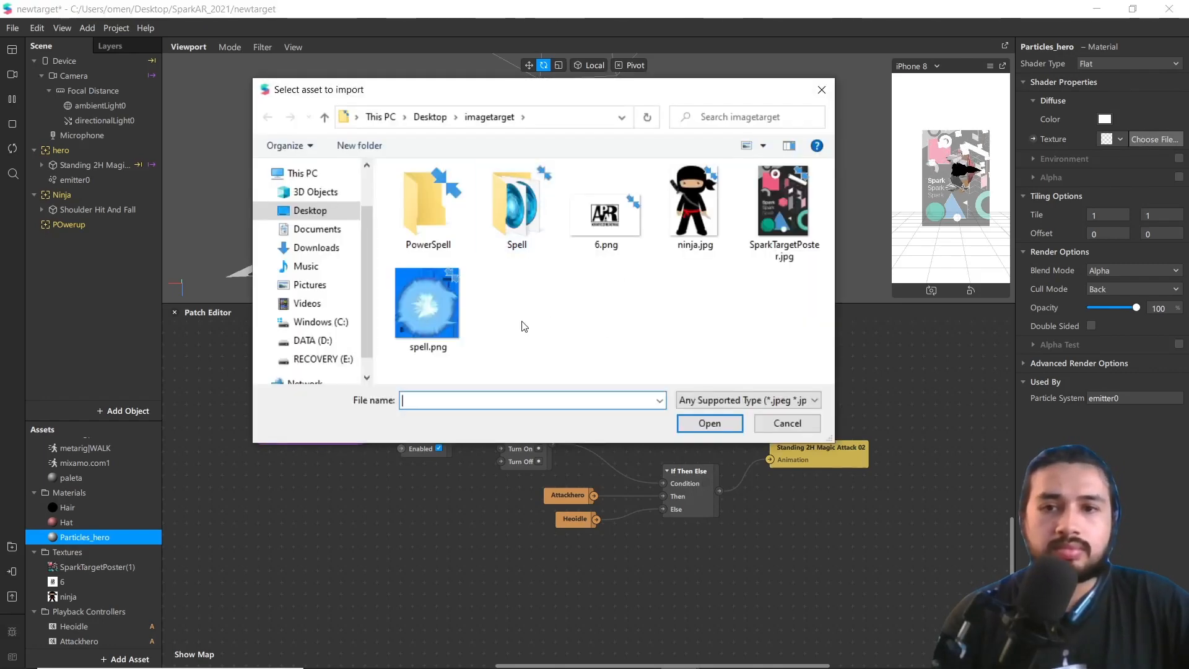
double_click(430, 302)
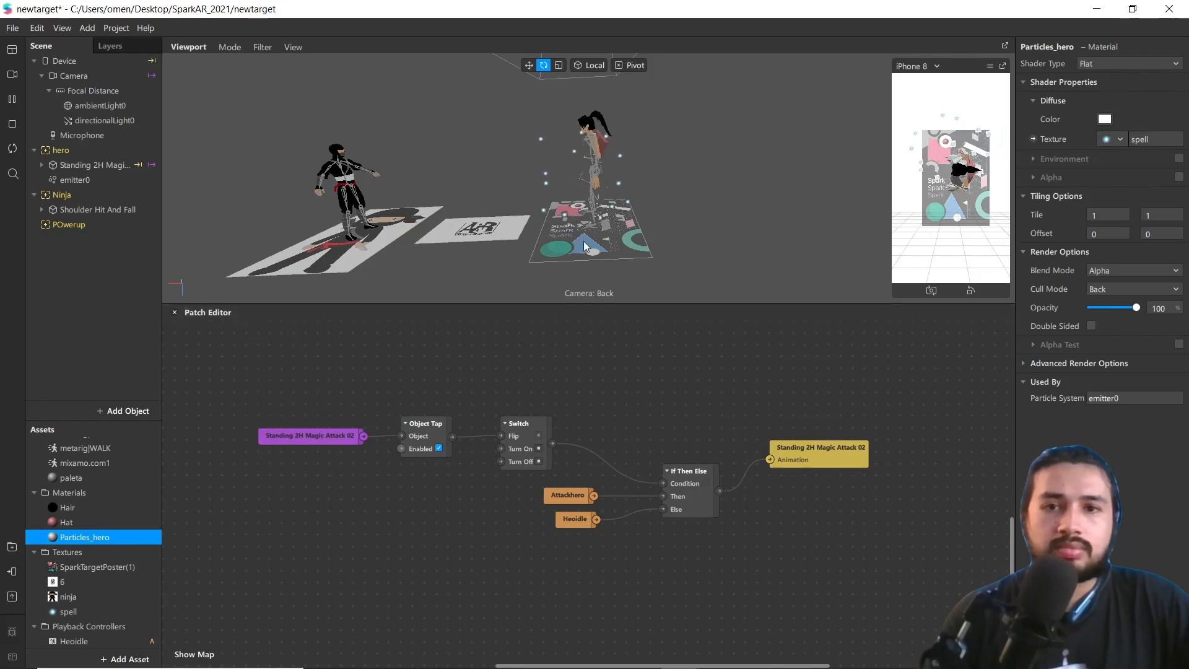
scroll(585, 246, up, 3)
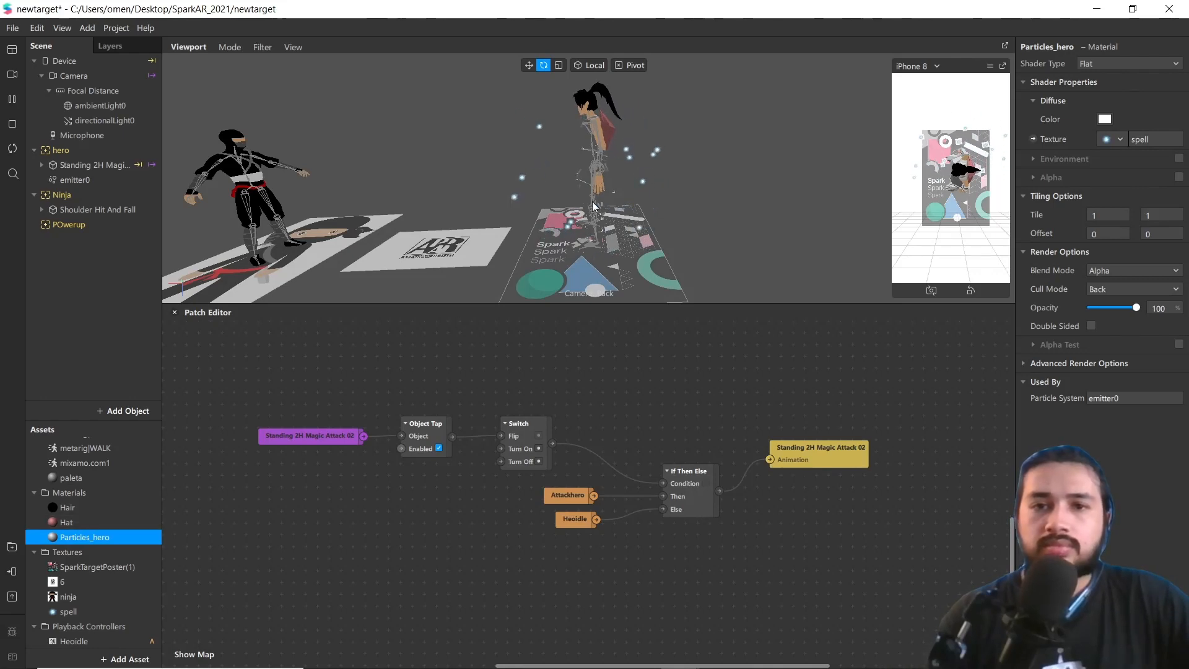
scroll(594, 204, up, 2)
drag(596, 227, 614, 210)
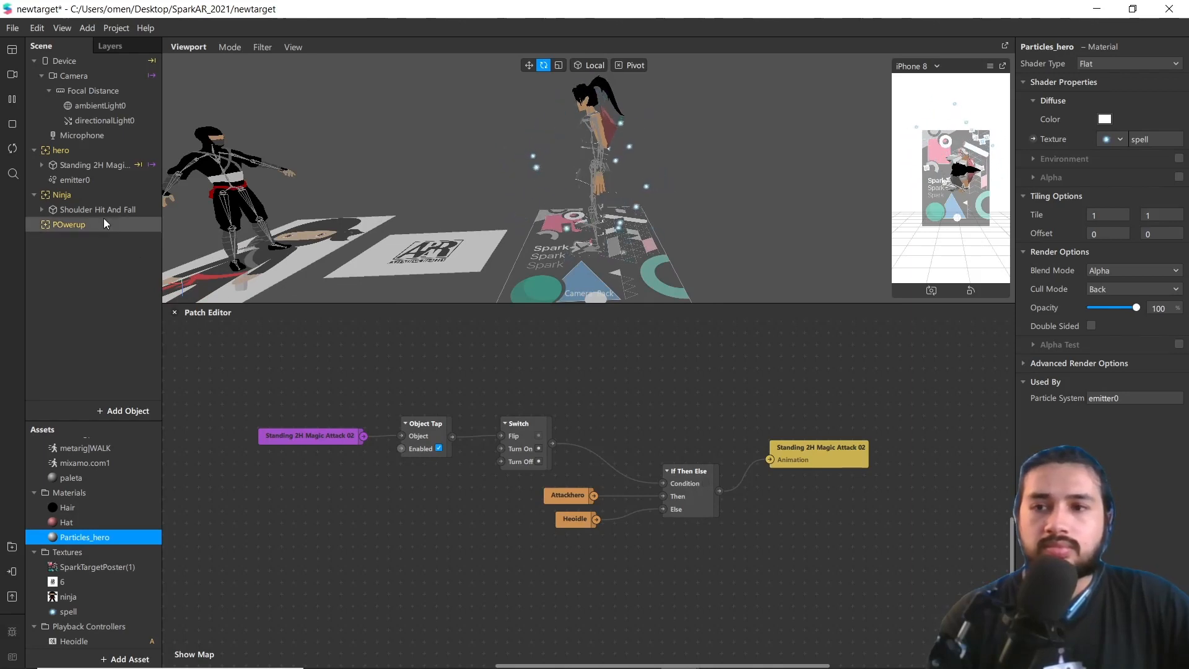
Move the hero's ring emitter down to a height of about 0.10 and set its birthrate to 30
click(93, 183)
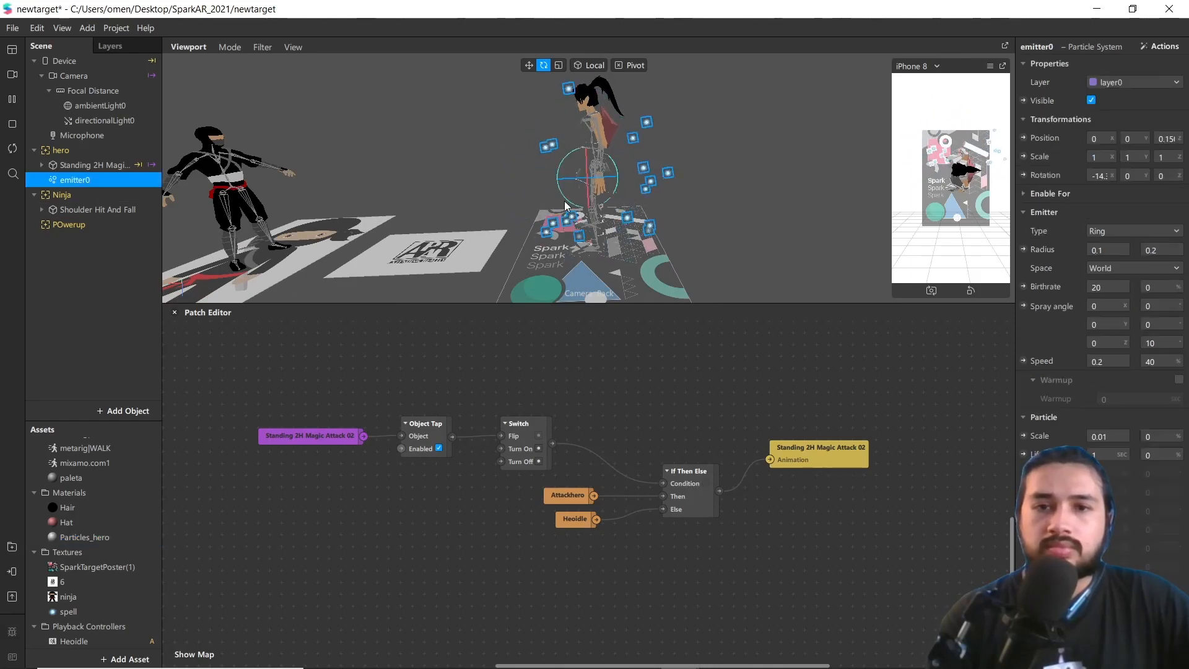
click(526, 73)
click(529, 63)
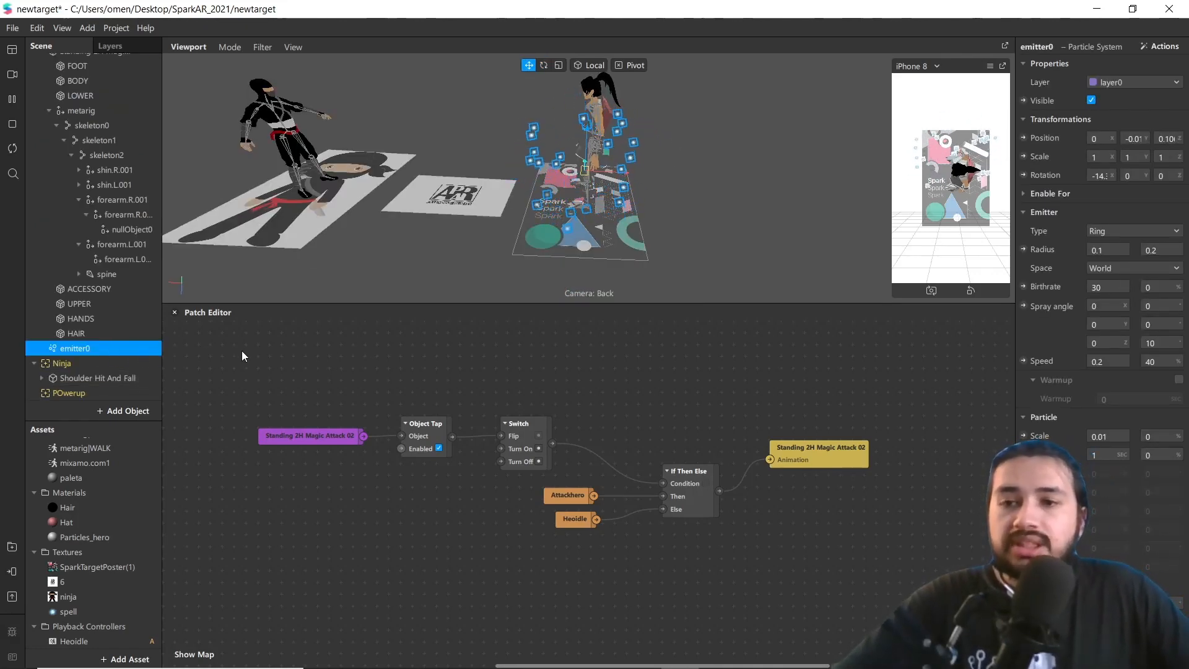
Duplicate the hero's emitter and nest the copy under nullObject0 in the right forearm bone
key(ctrl+d)
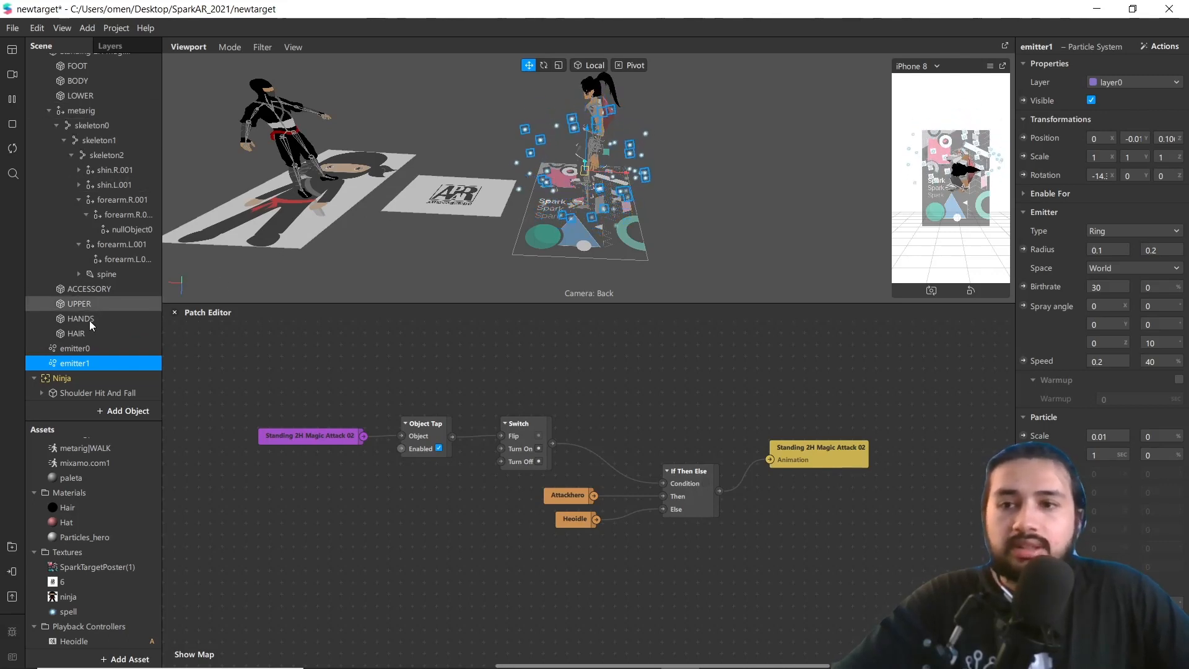
drag(83, 361, 138, 231)
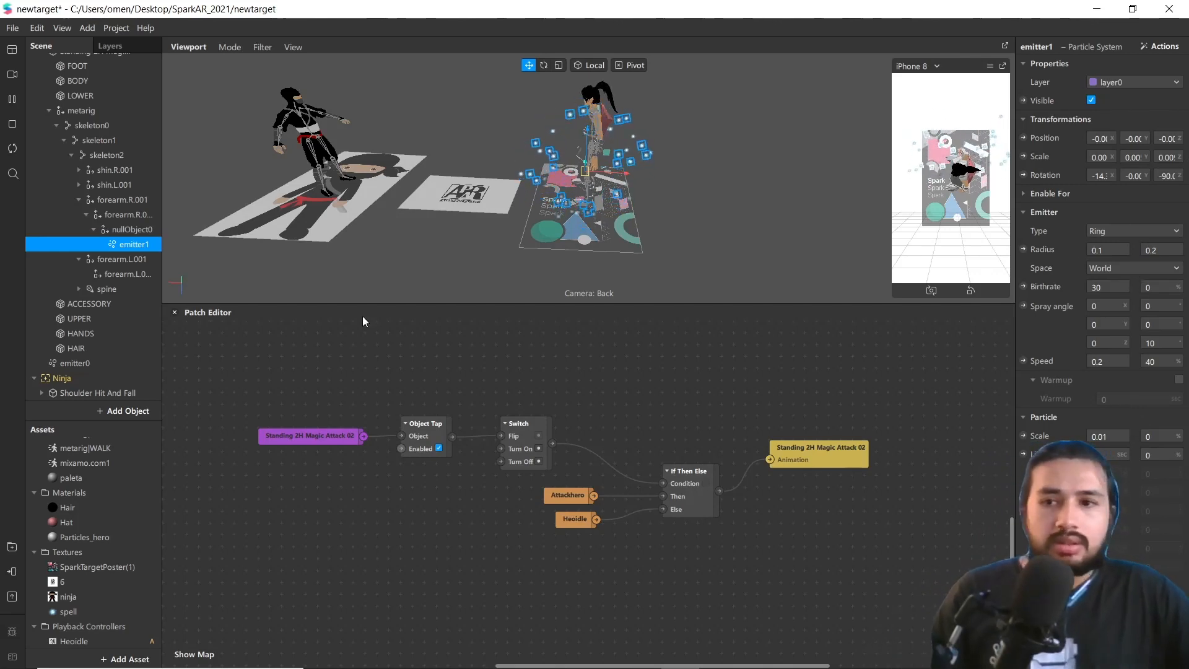
Set the particle lifespan of the original ring emitter, emitter0, to 4 seconds
click(91, 366)
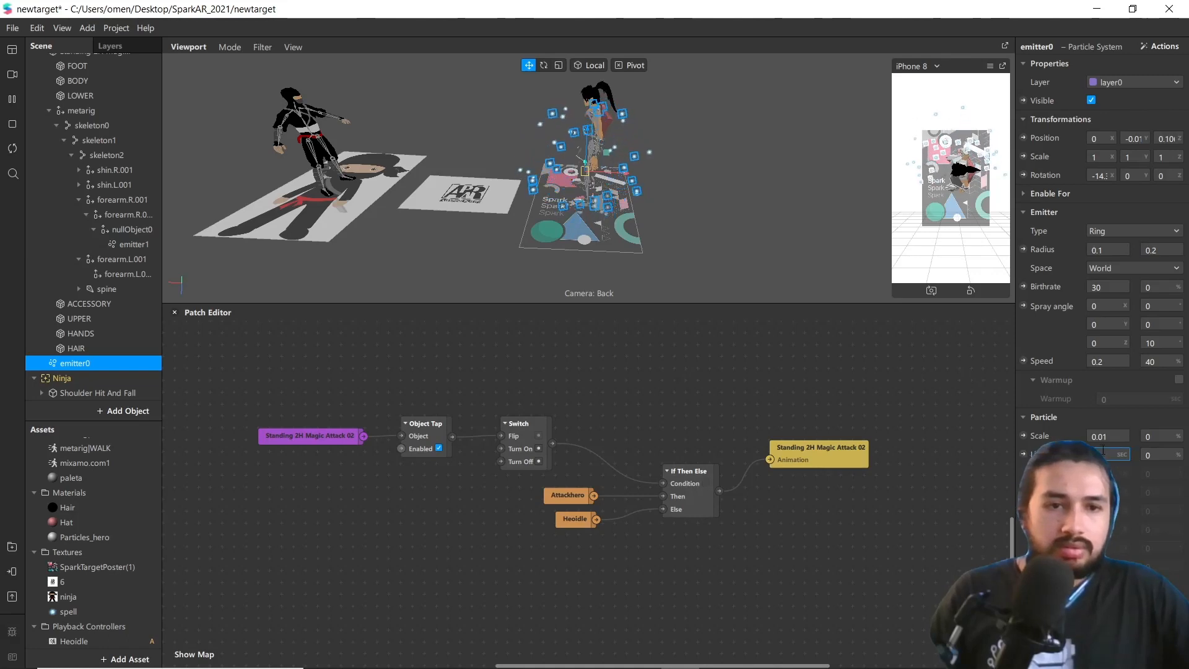
text(4)
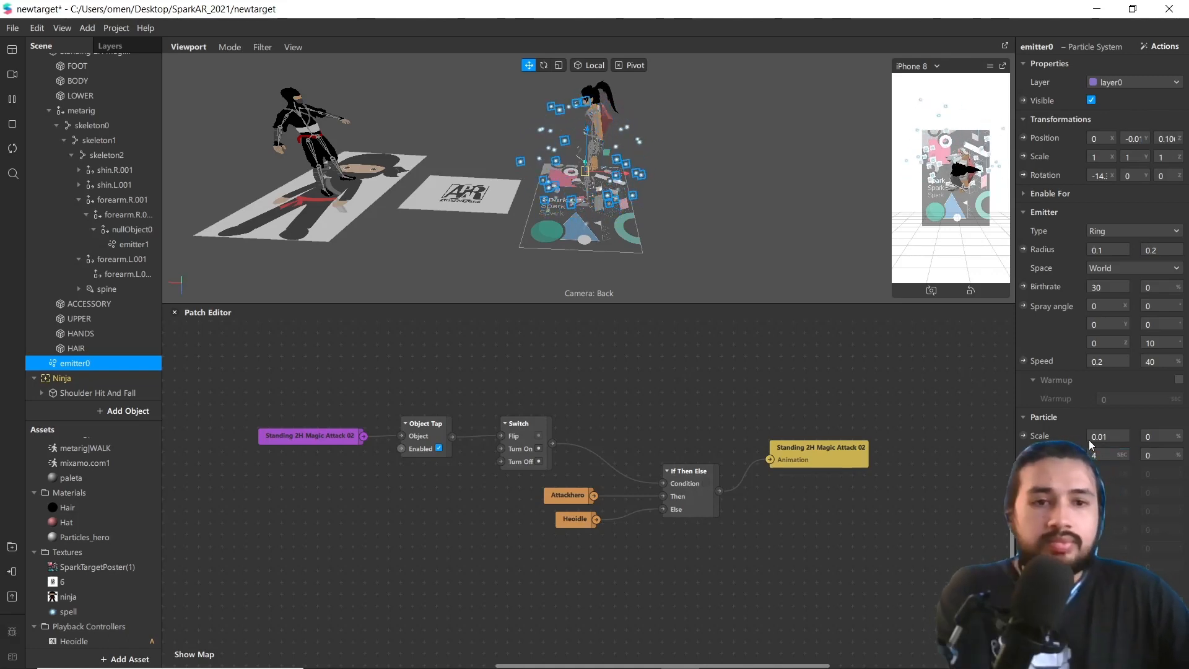
Change the emitter type of emitter1 under the right forearm to Point
click(123, 244)
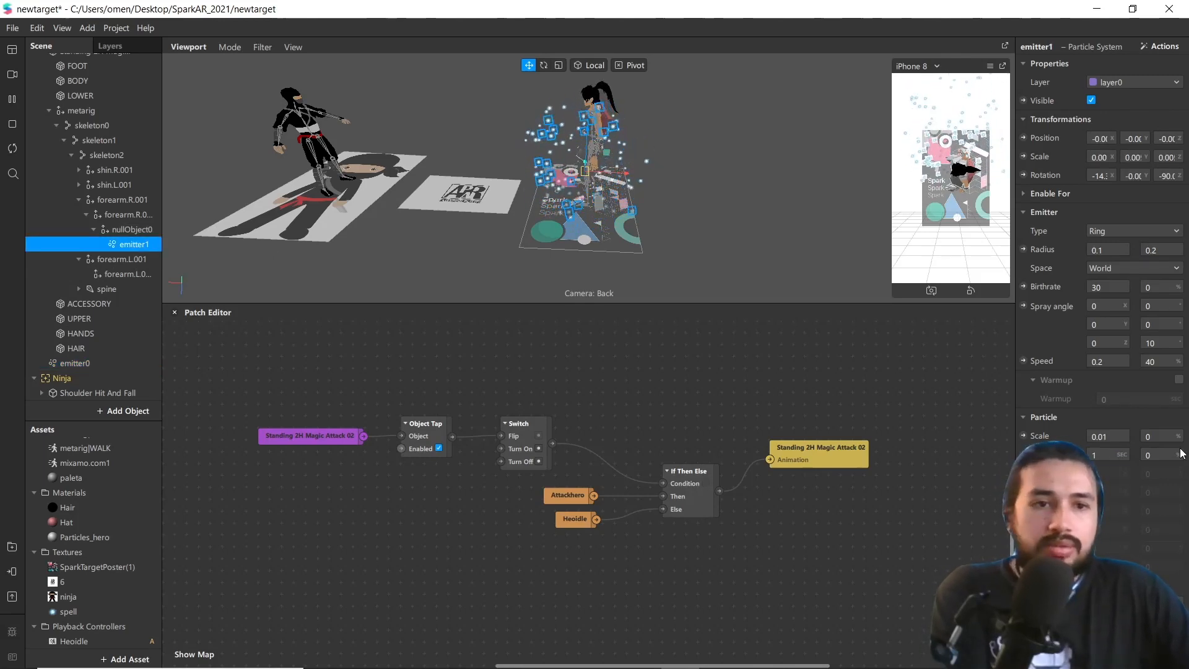
click(1109, 232)
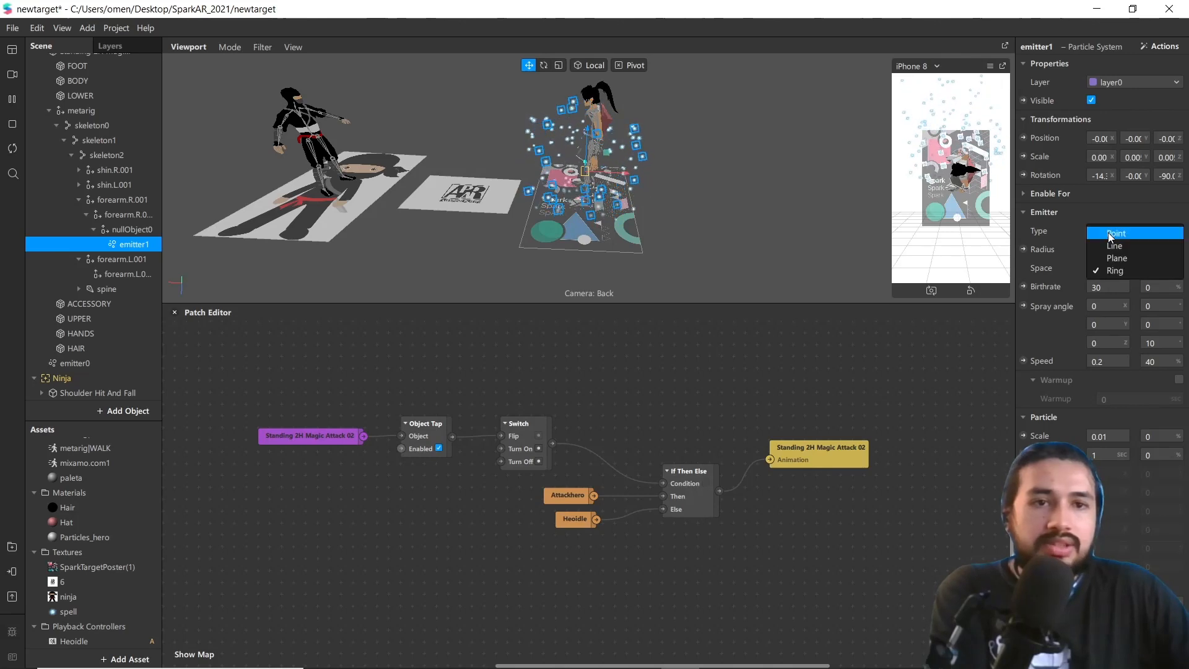
click(1108, 232)
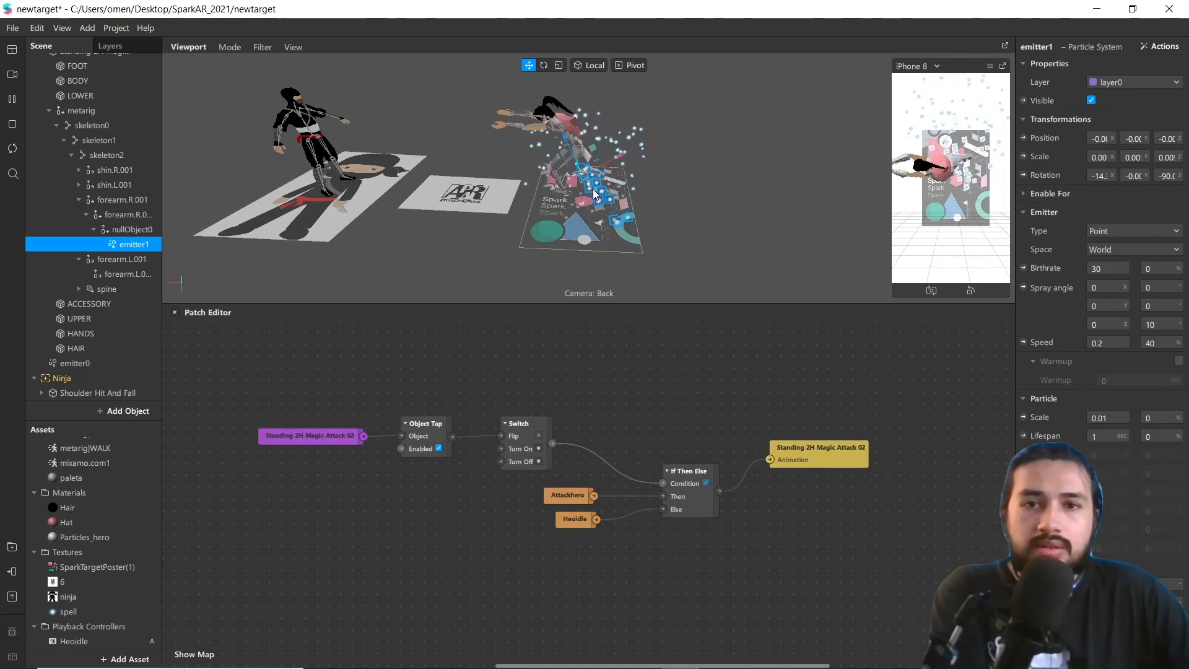
Pause the animation, move emitter1 onto the hero's outstretched hand, and resume playback
click(11, 104)
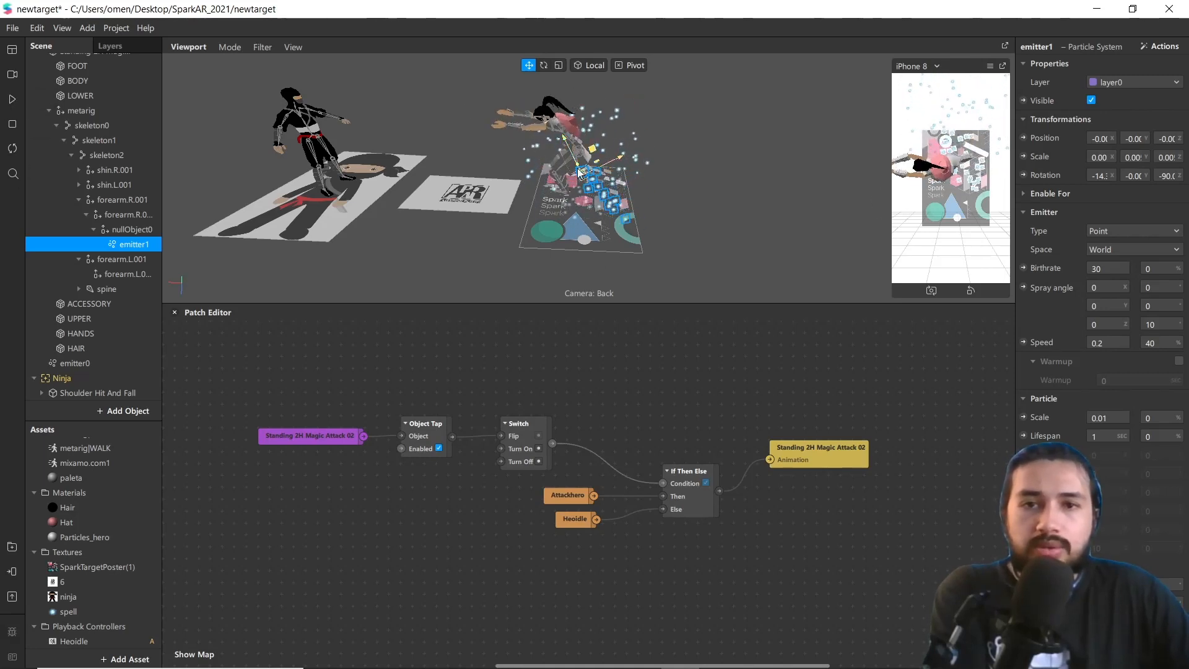
drag(525, 132, 519, 126)
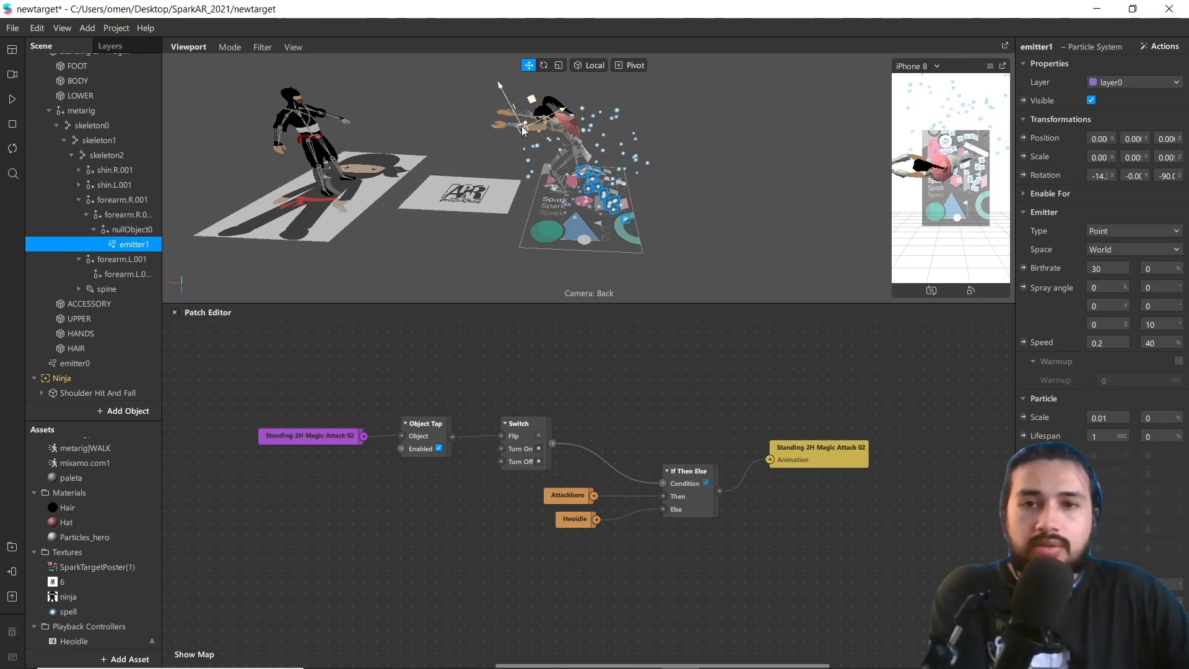
click(12, 101)
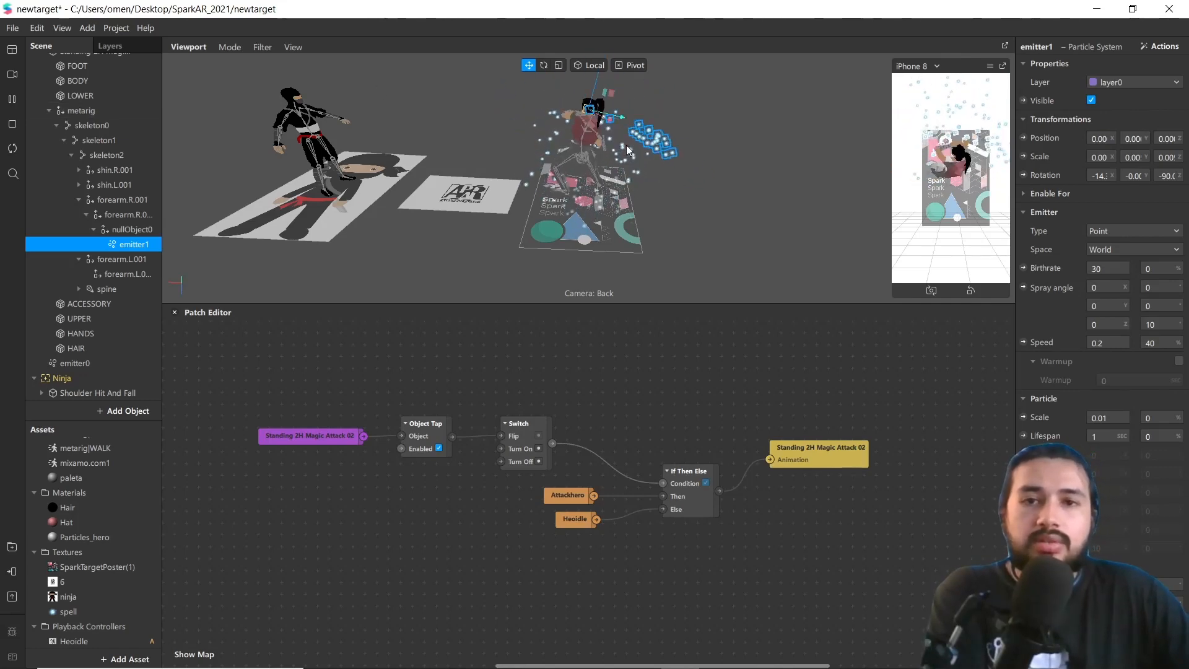
Examine how the hand particles follow the hero's arm, switching between the idle and attack animations in the simulator
scroll(577, 130, up, 2)
scroll(575, 238, down, 3)
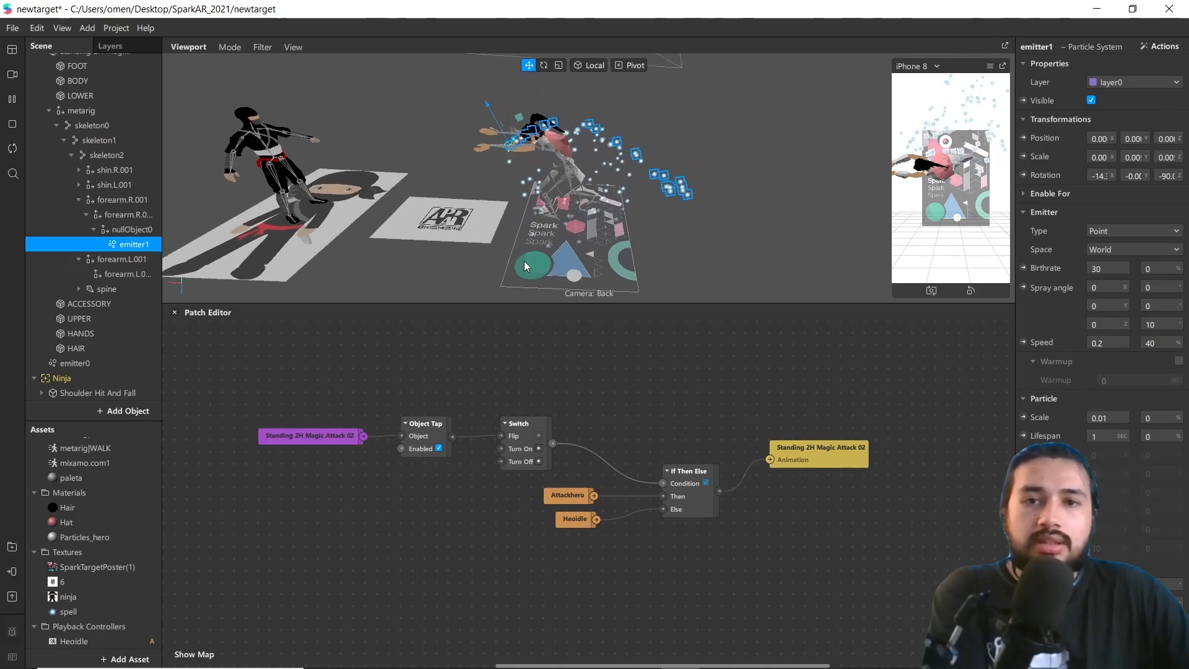
scroll(519, 234, up, 4)
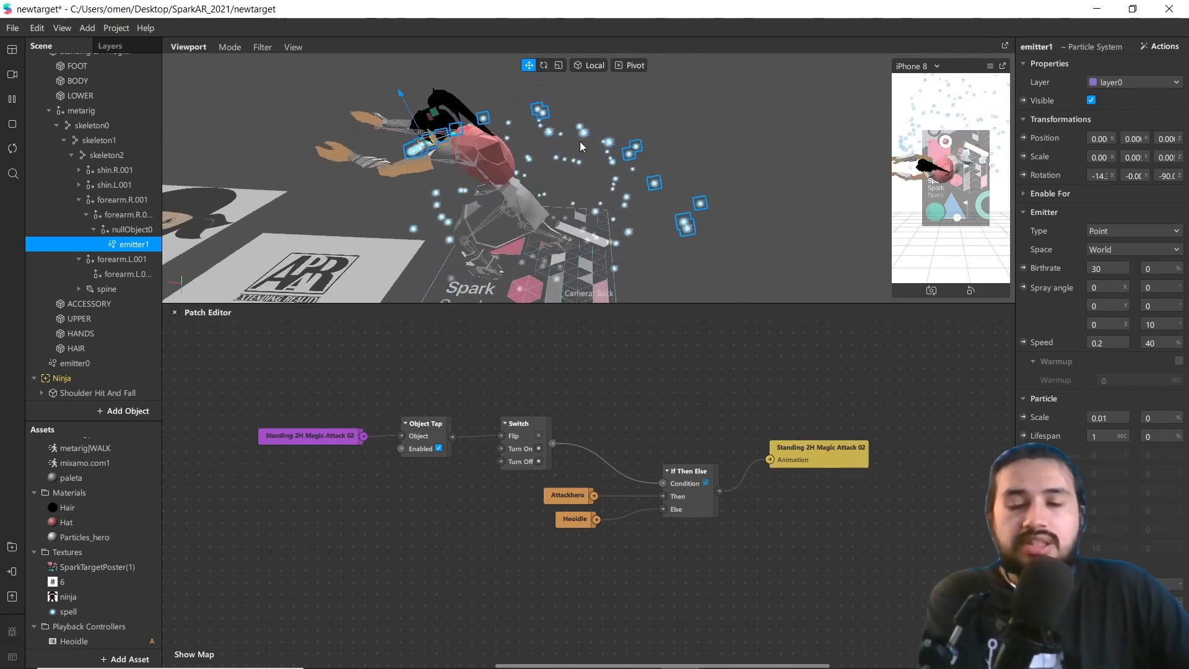
scroll(522, 156, down, 1)
scroll(521, 156, down, 2)
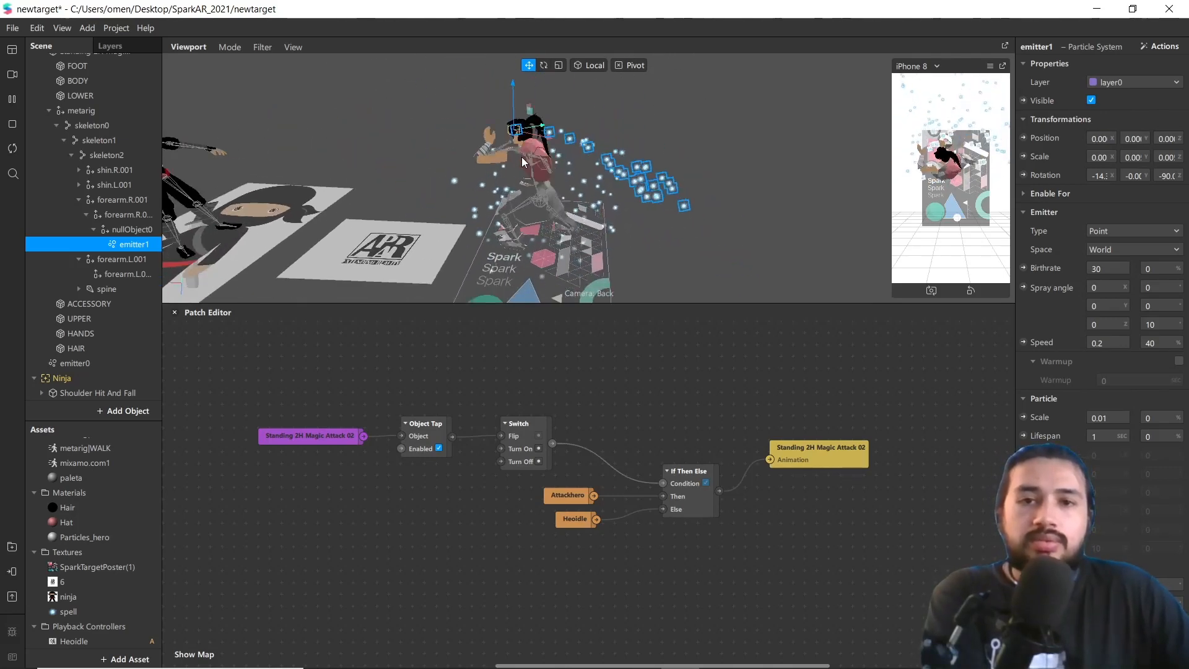
scroll(521, 158, down, 2)
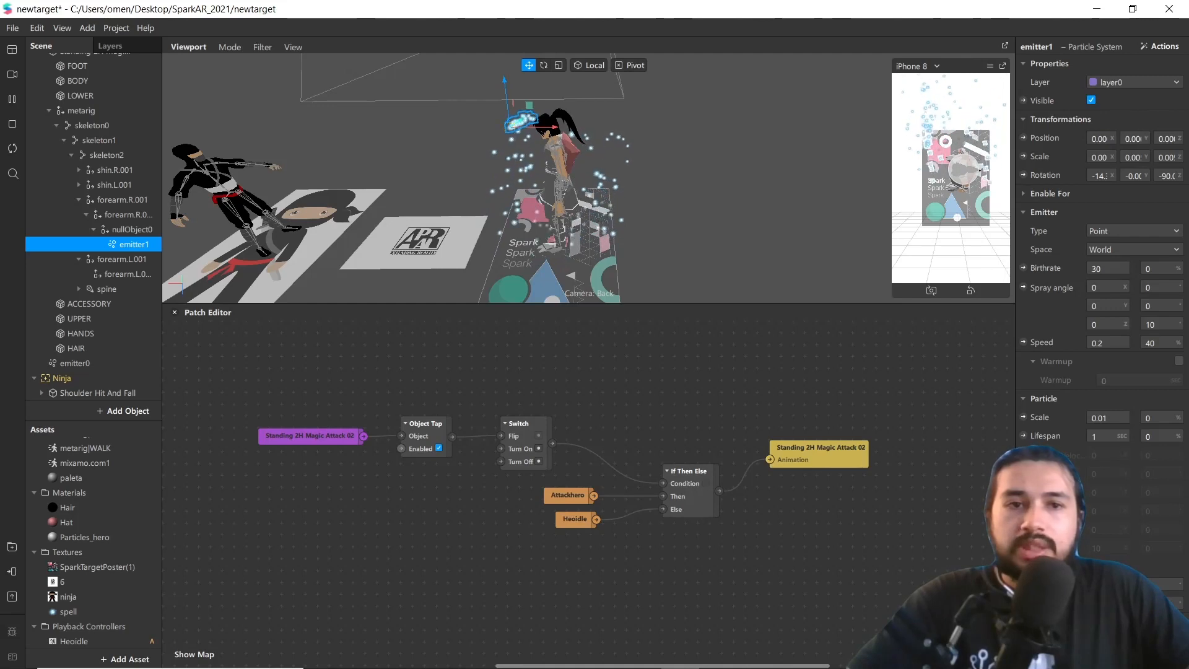
click(964, 168)
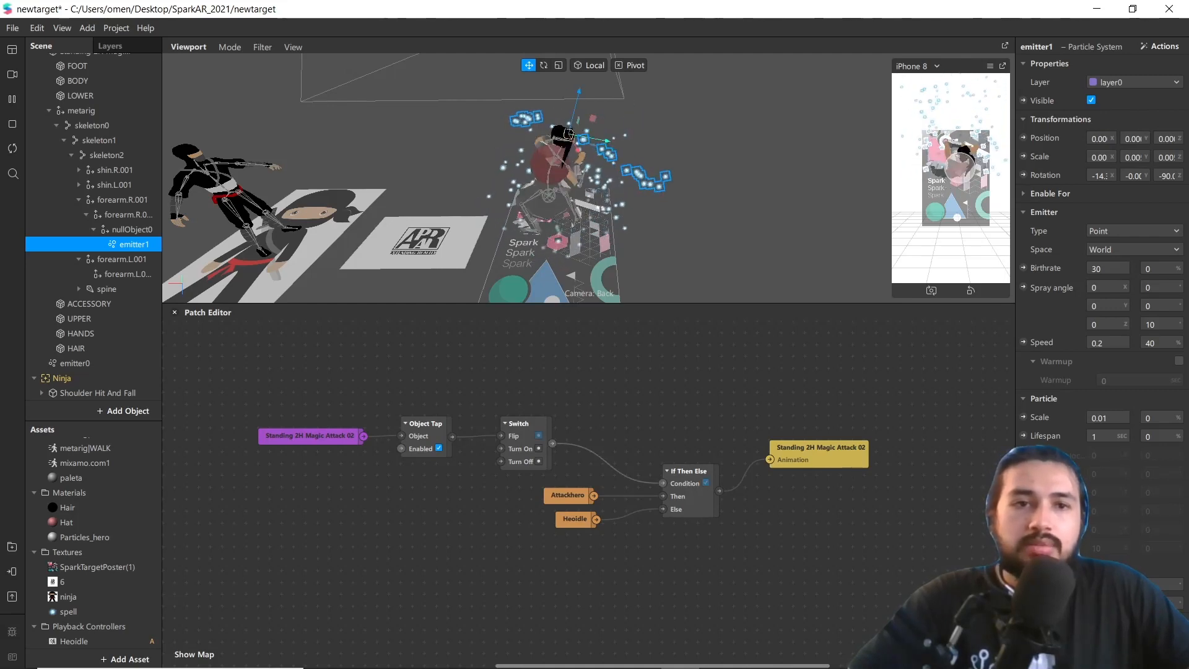
click(927, 170)
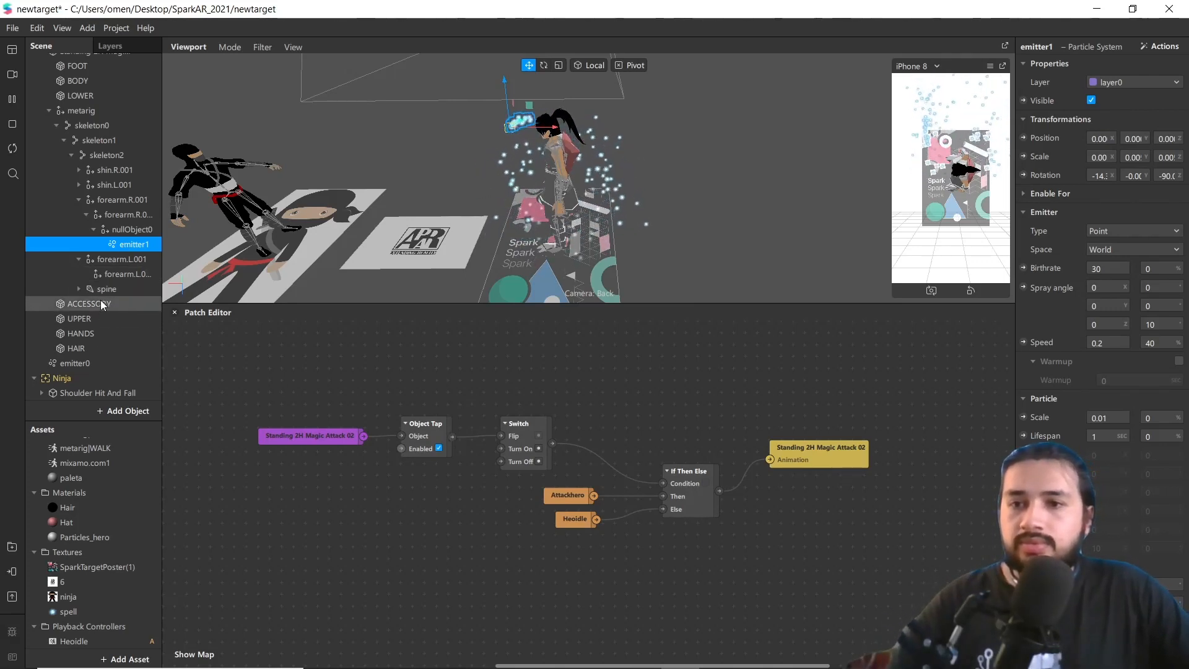
Hide emitter1 and emitter0 together and create patches for their Visible property
ctrl+click(92, 360)
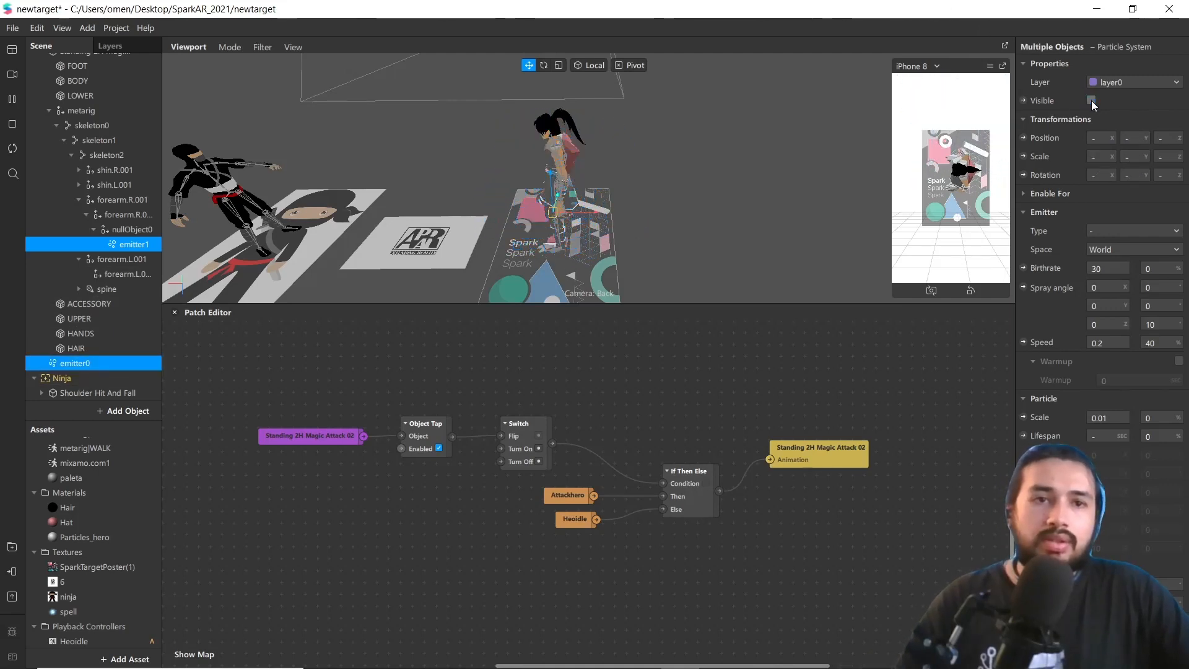
click(1023, 101)
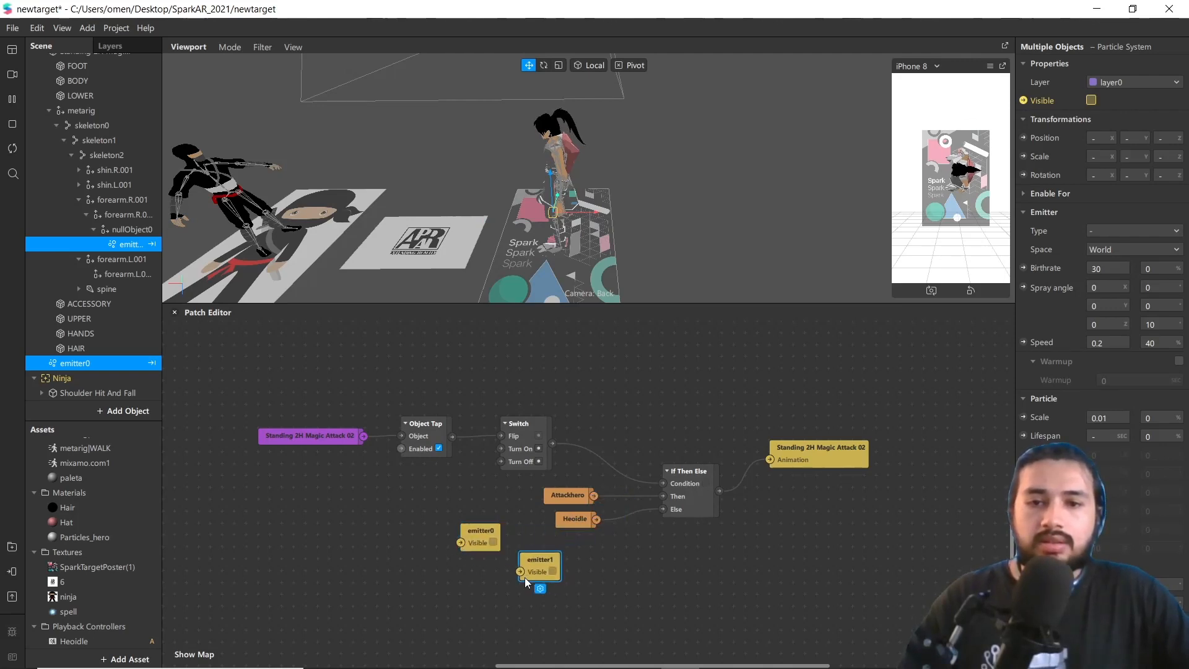
Connect the Object Tap output through Switch patches to the Visible inputs of emitter0 and emitter1, tidy the patches, and test a tap on the hero
drag(453, 437, 461, 543)
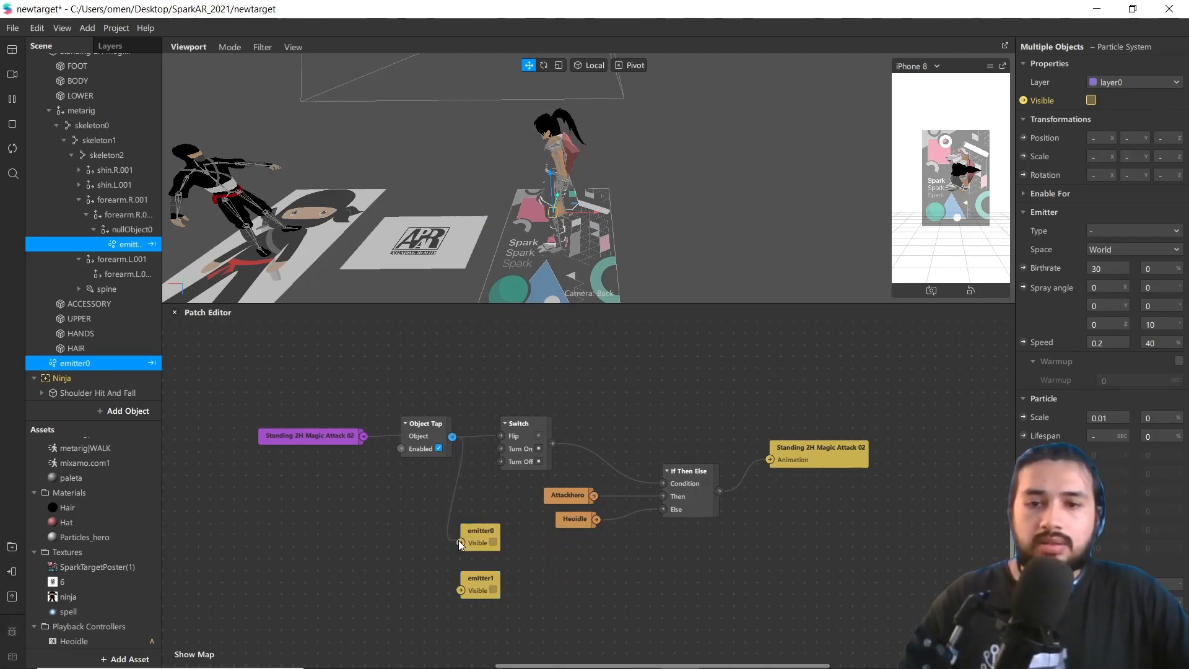
drag(422, 441, 398, 453)
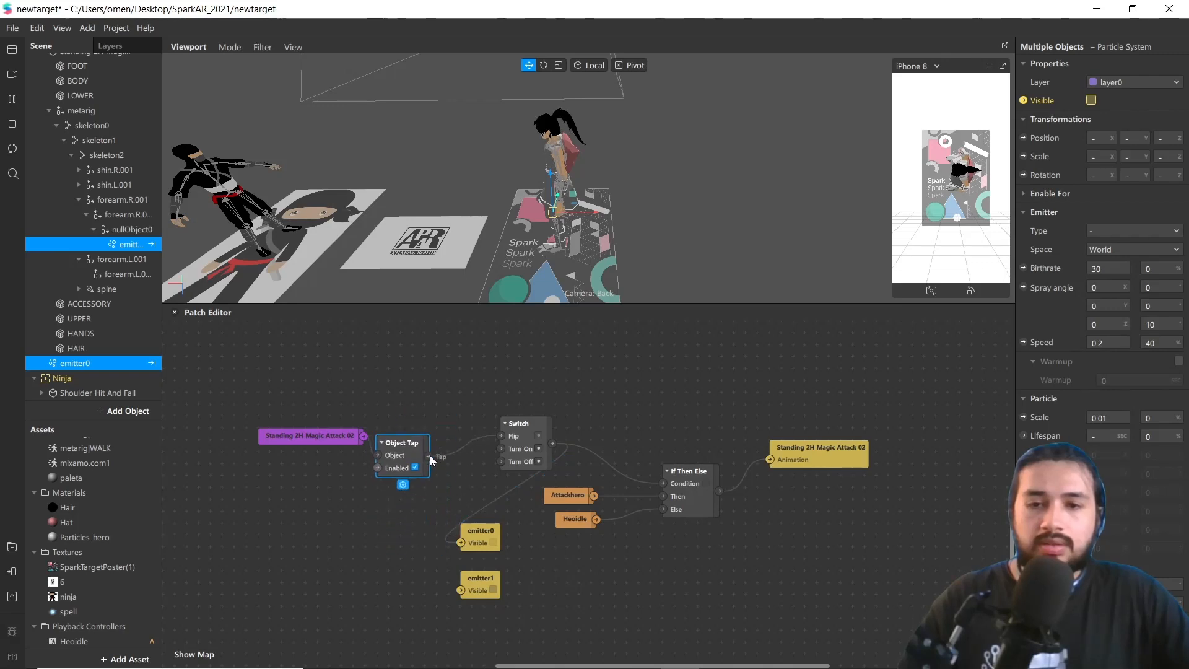
drag(461, 593, 459, 590)
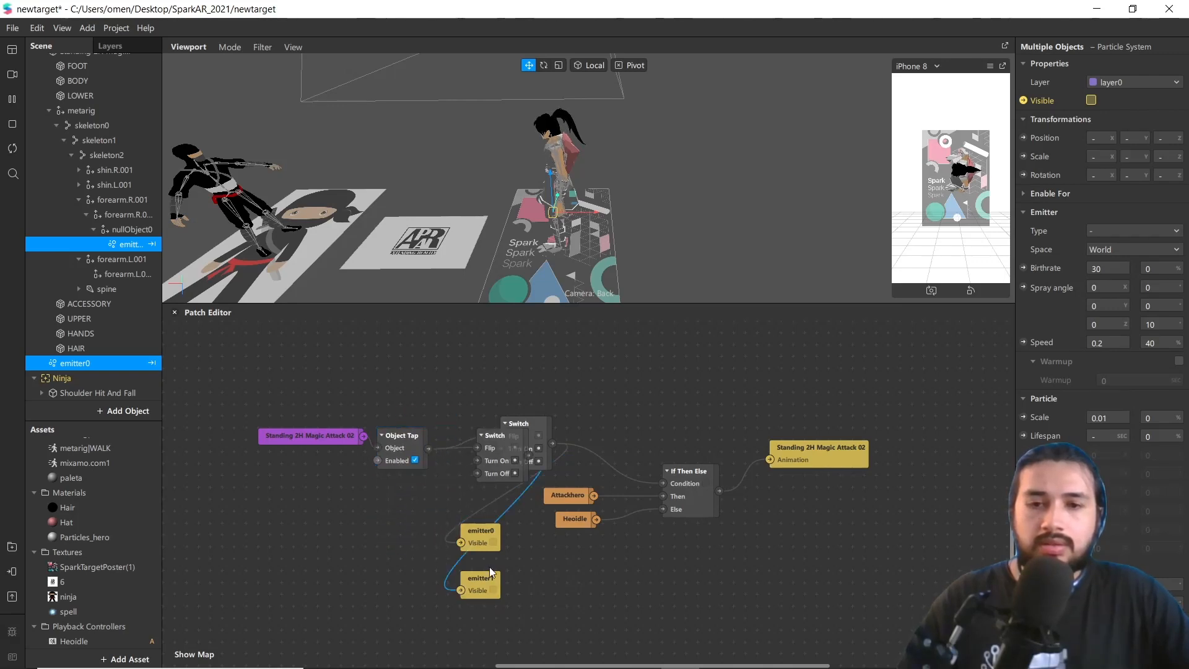
drag(493, 458, 463, 542)
click(957, 217)
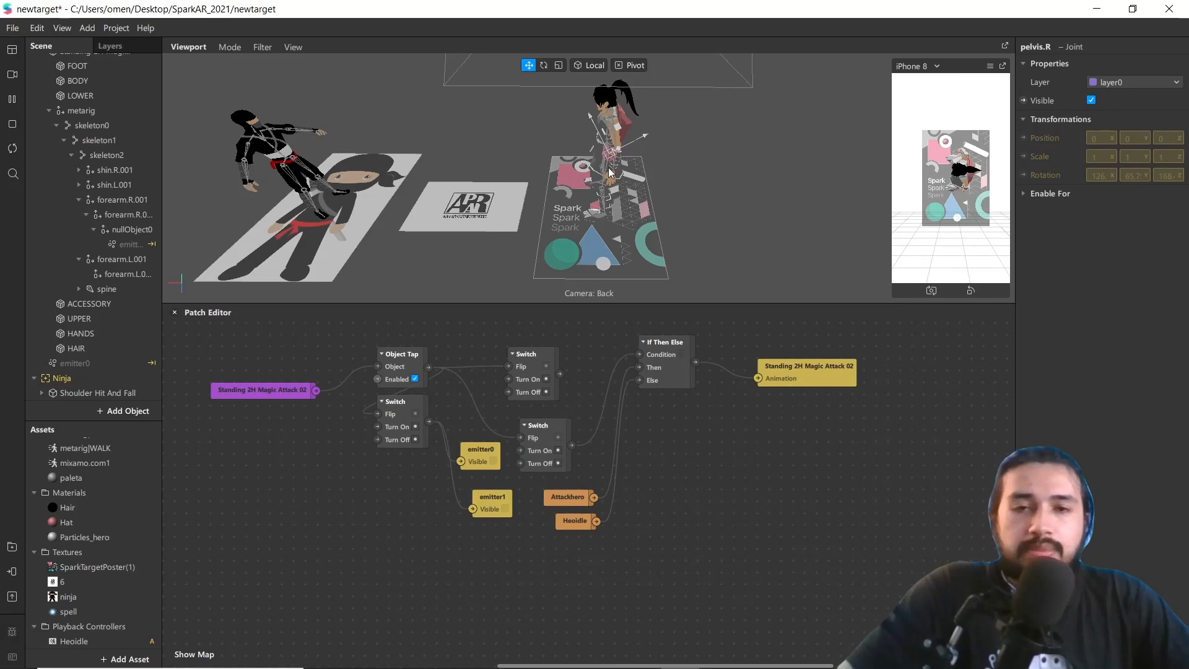
Add a plane as a child of the hero target tracker
scroll(610, 172, up, 2)
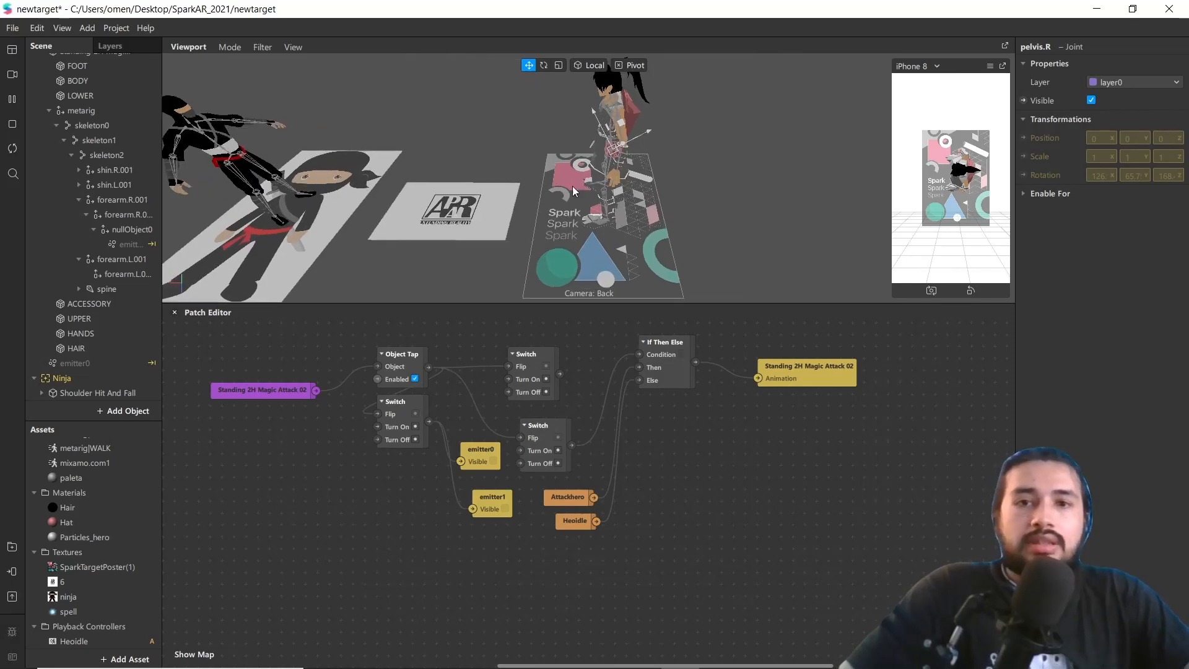
scroll(591, 160, down, 2)
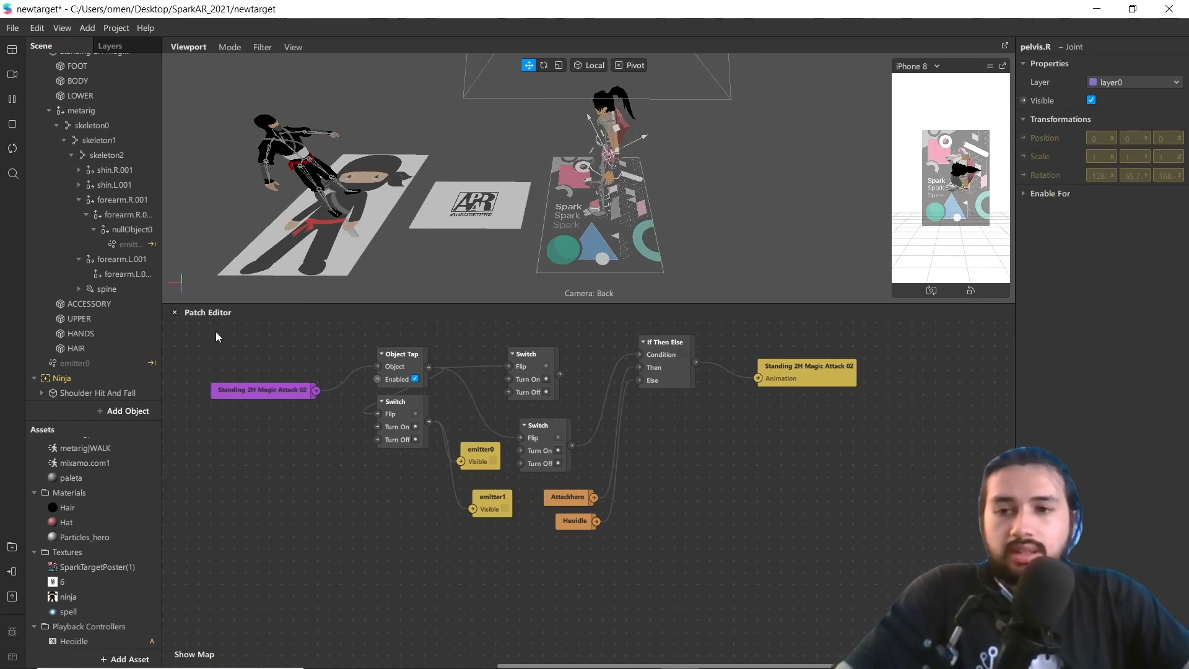
scroll(83, 110, up, 1)
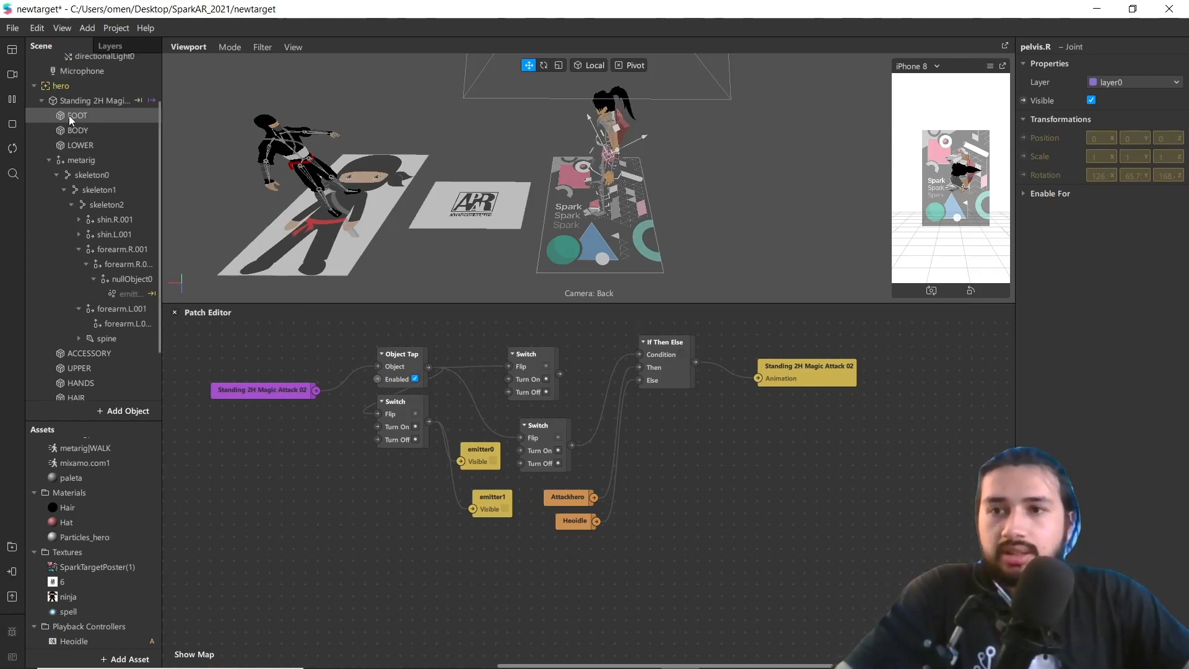
click(41, 99)
click(65, 150)
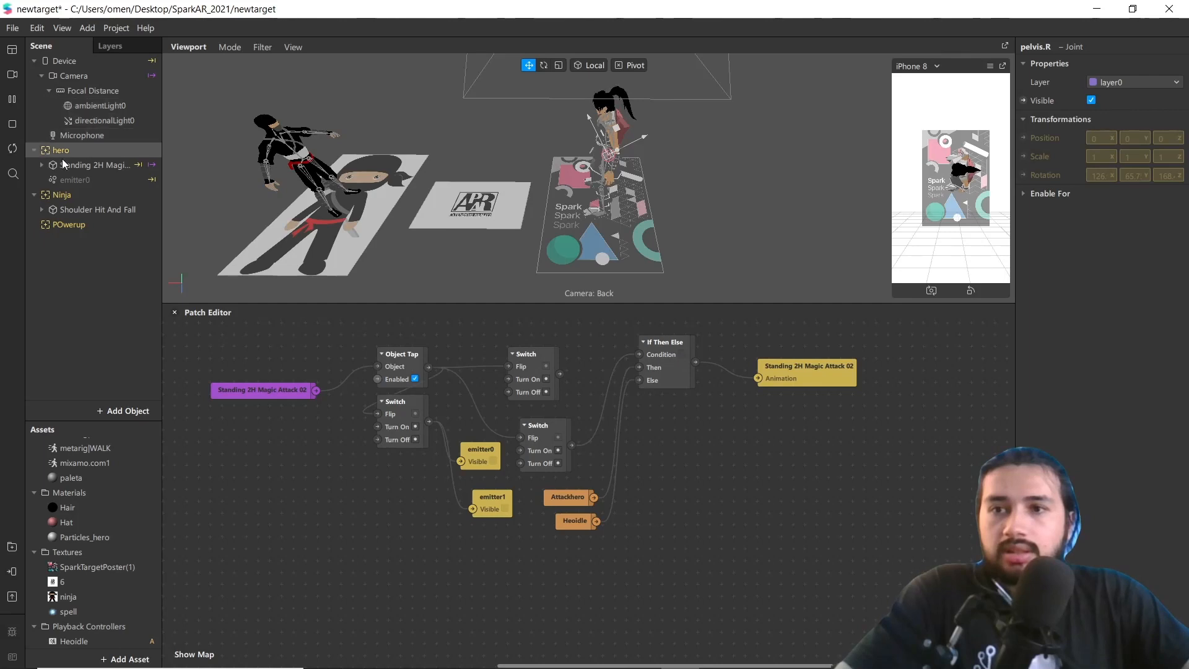
right_click(70, 156)
mouse_move(110, 166)
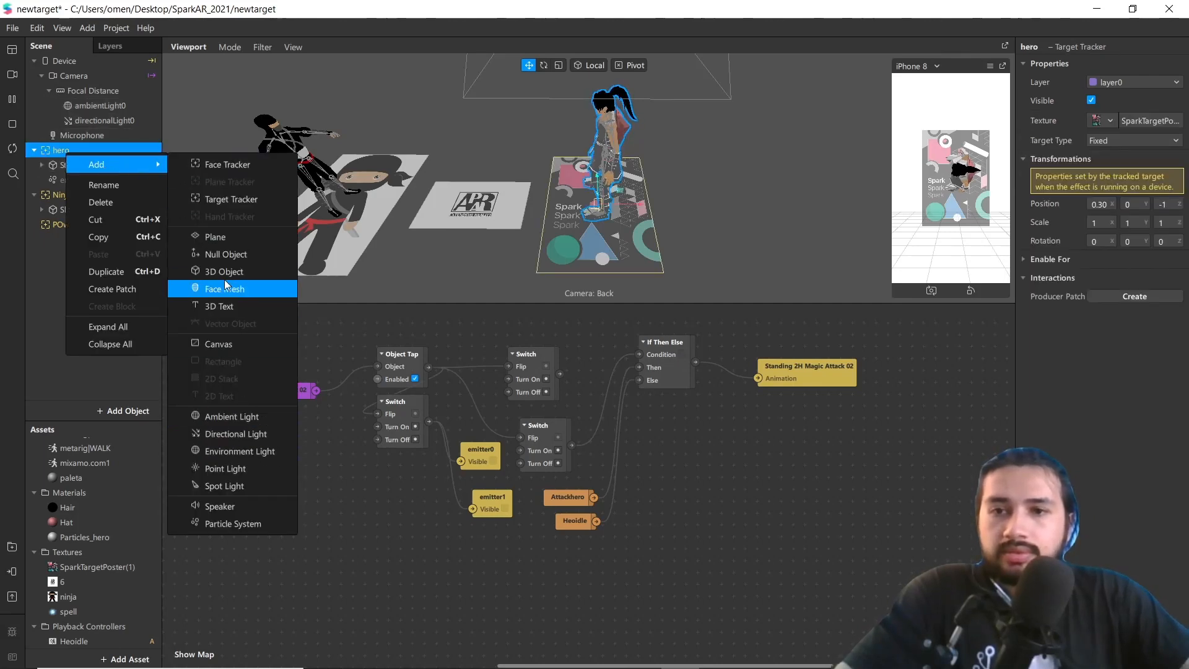
click(220, 241)
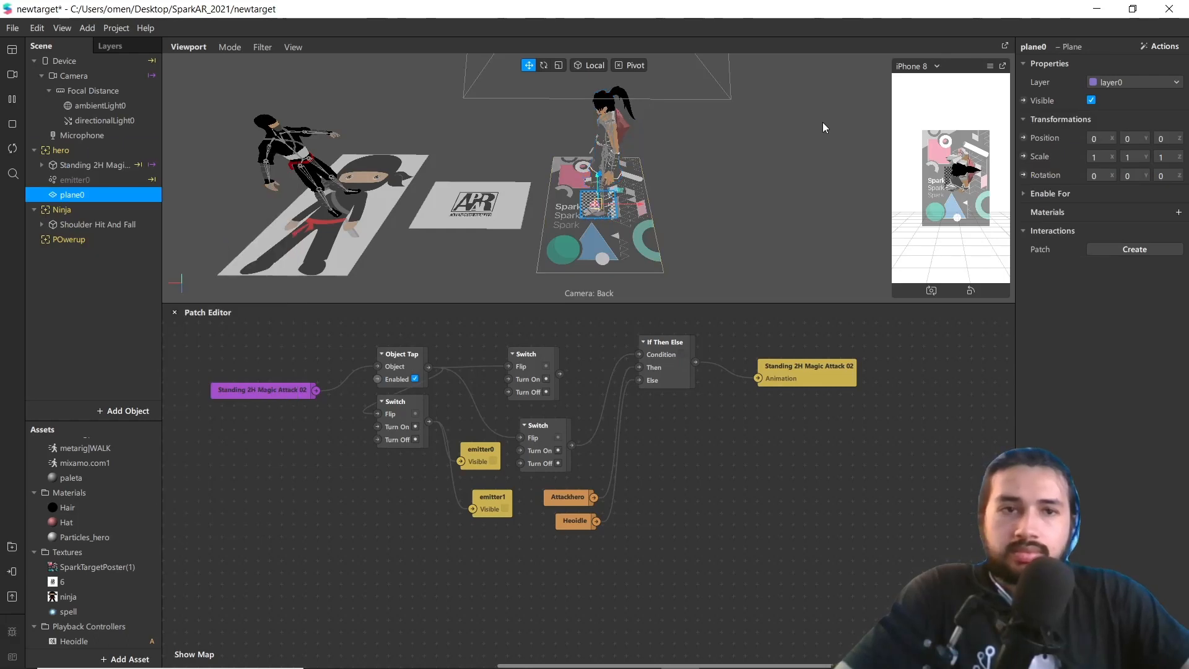
Rotate the plane to 90 on X and, with the attack animation triggered, position it before the hero's hands at about X -0.12, Y 0.07, Z 0.24
click(1104, 178)
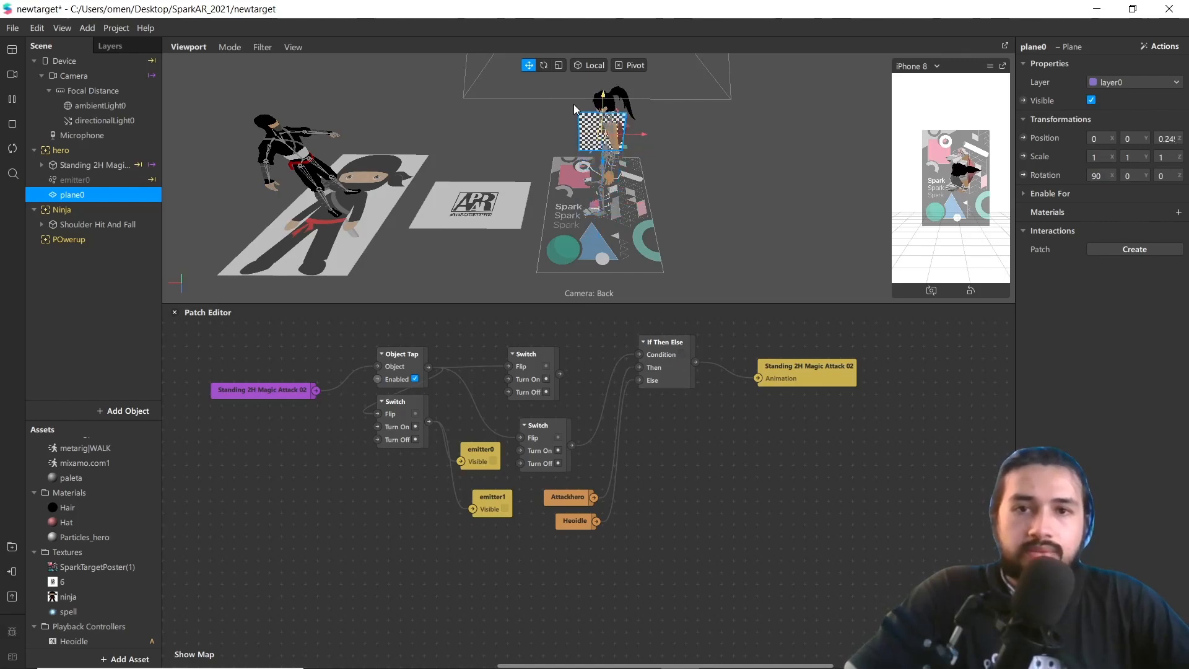
drag(641, 136, 608, 138)
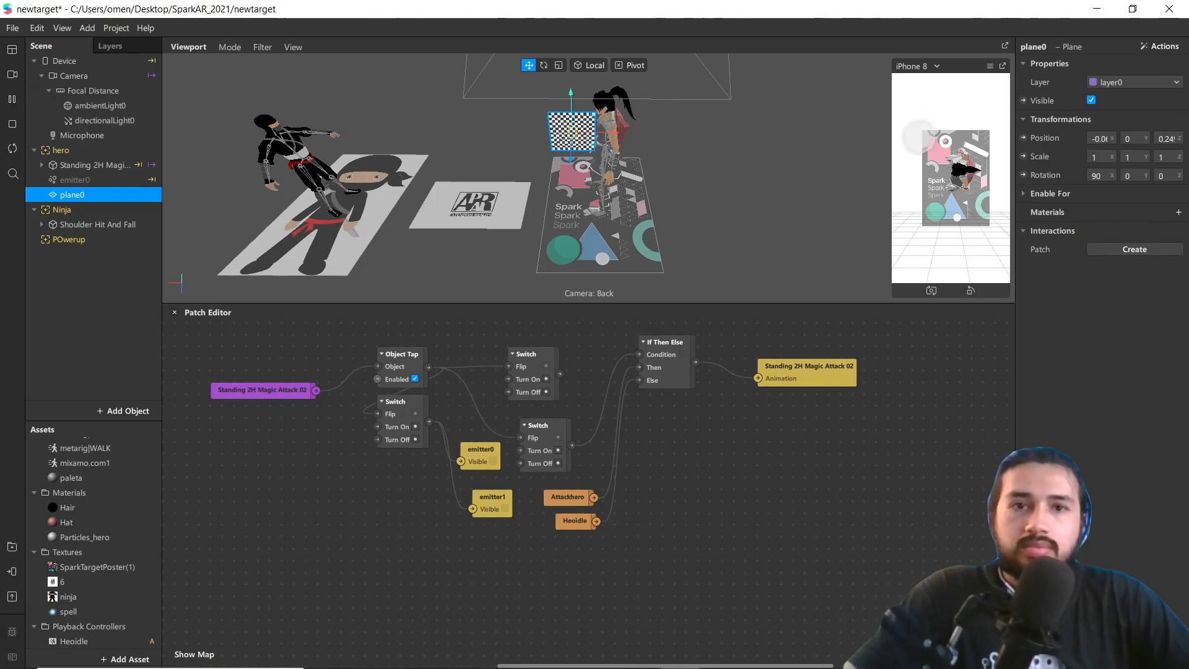
click(961, 179)
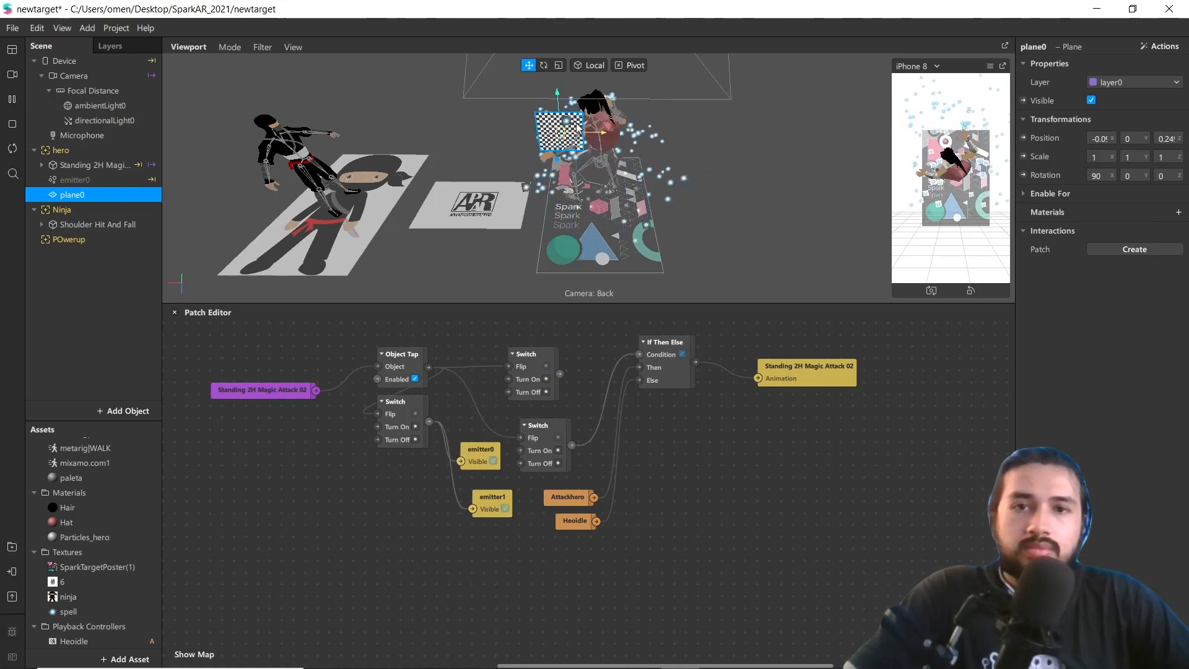
drag(591, 119, 580, 119)
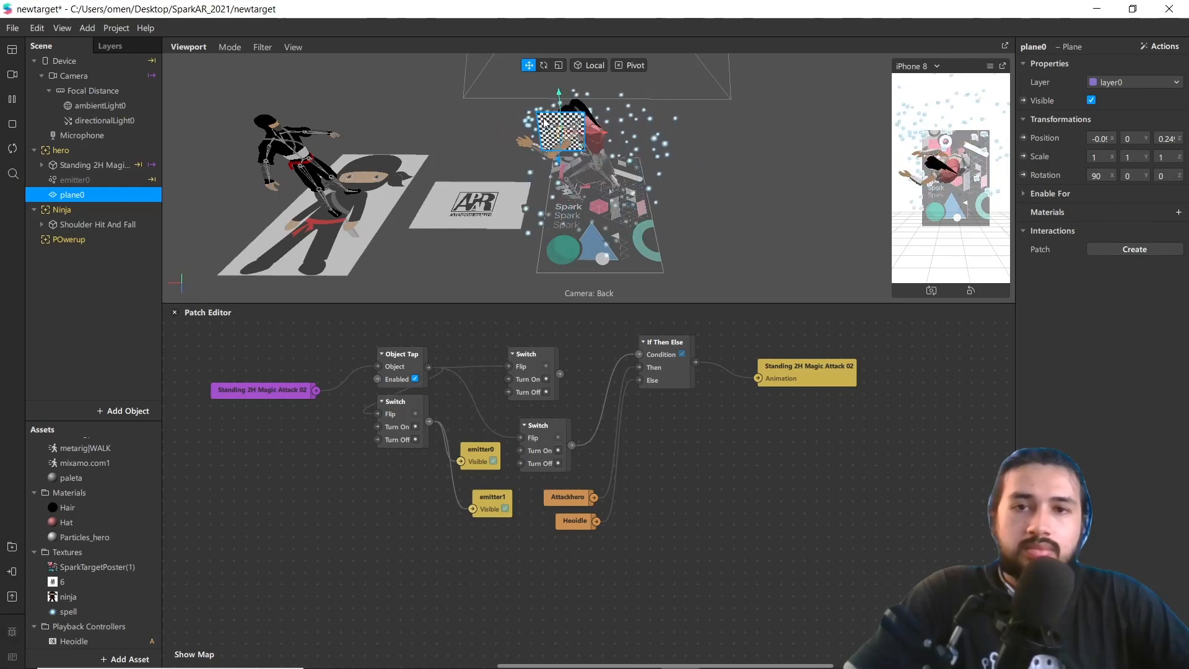
drag(560, 166, 596, 128)
scroll(562, 150, up, 5)
right_drag(561, 150, 527, 147)
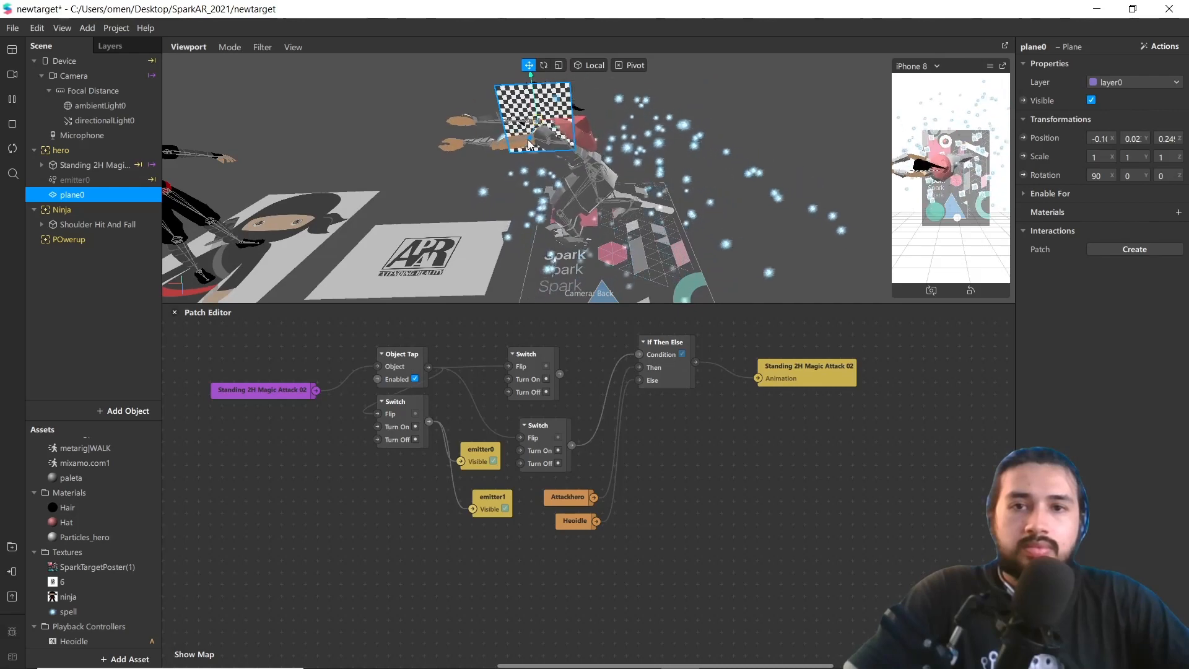
mouse_move(568, 123)
mouse_down()
mouse_move(534, 127)
mouse_move(570, 109)
mouse_up()
scroll(572, 128, down, 3)
scroll(572, 128, down, 3)
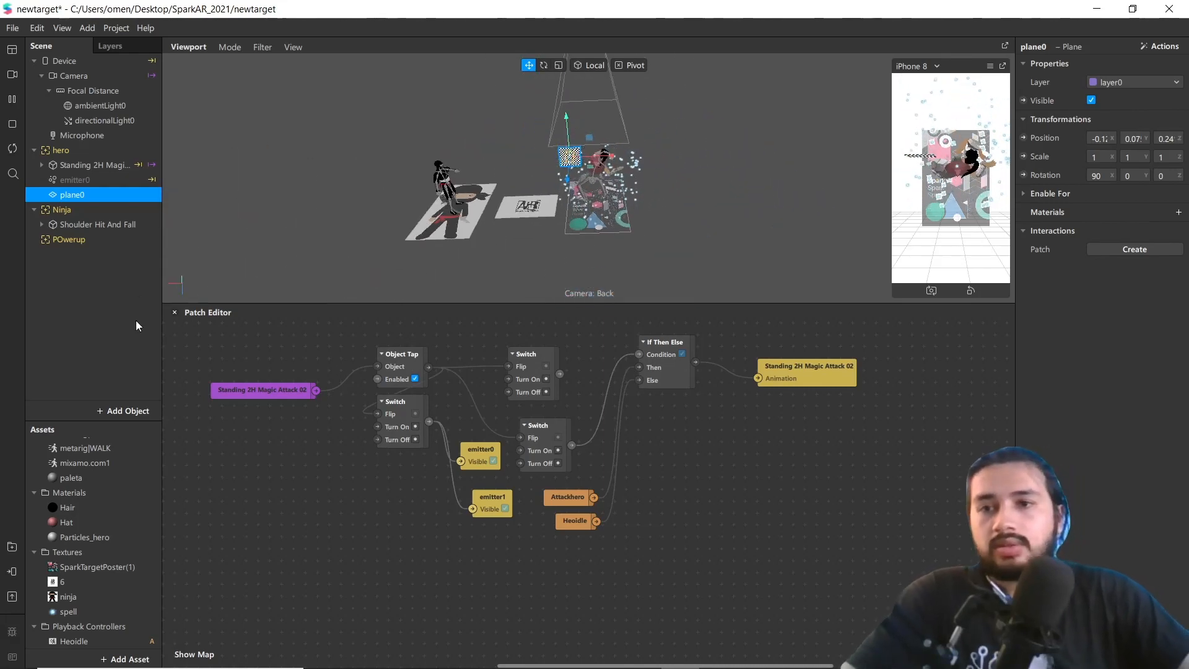
Rename the new plane under hero as throwPOwer
double_click(87, 195)
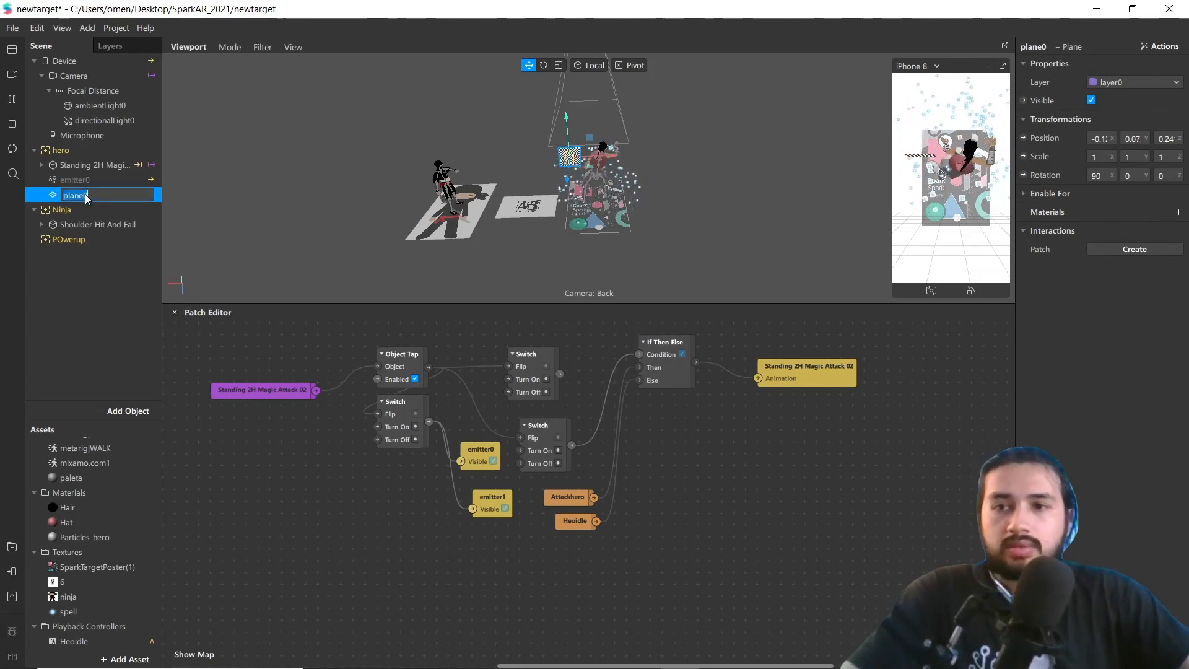
text(thro)
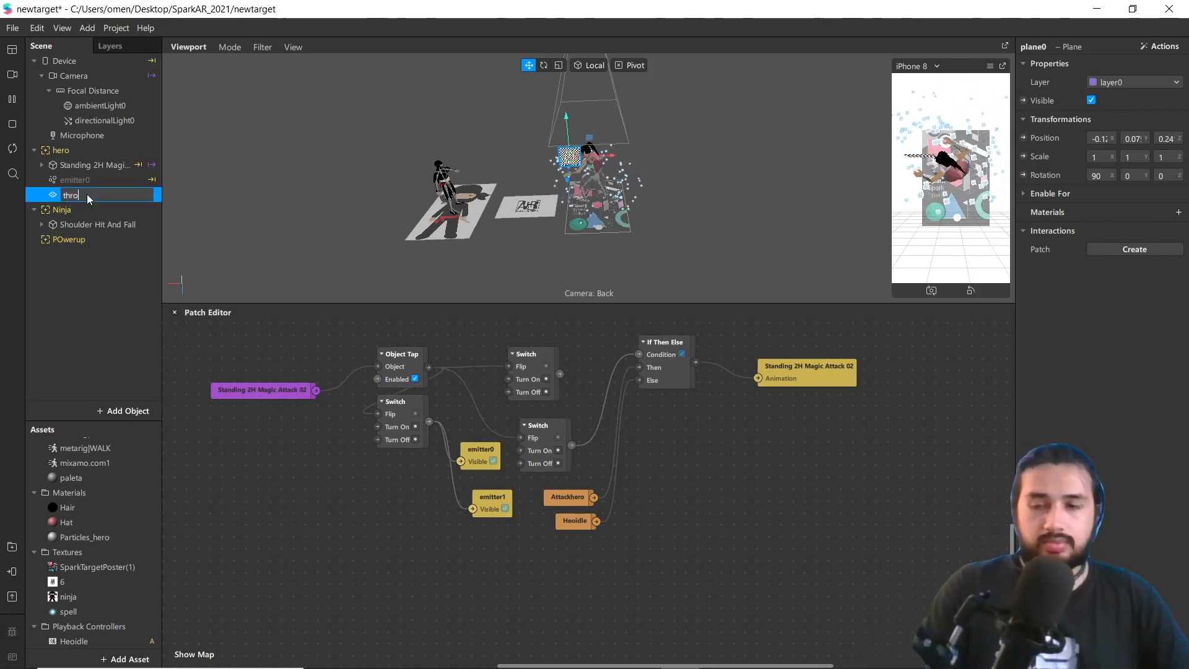
text(e)
key(BackSpace)
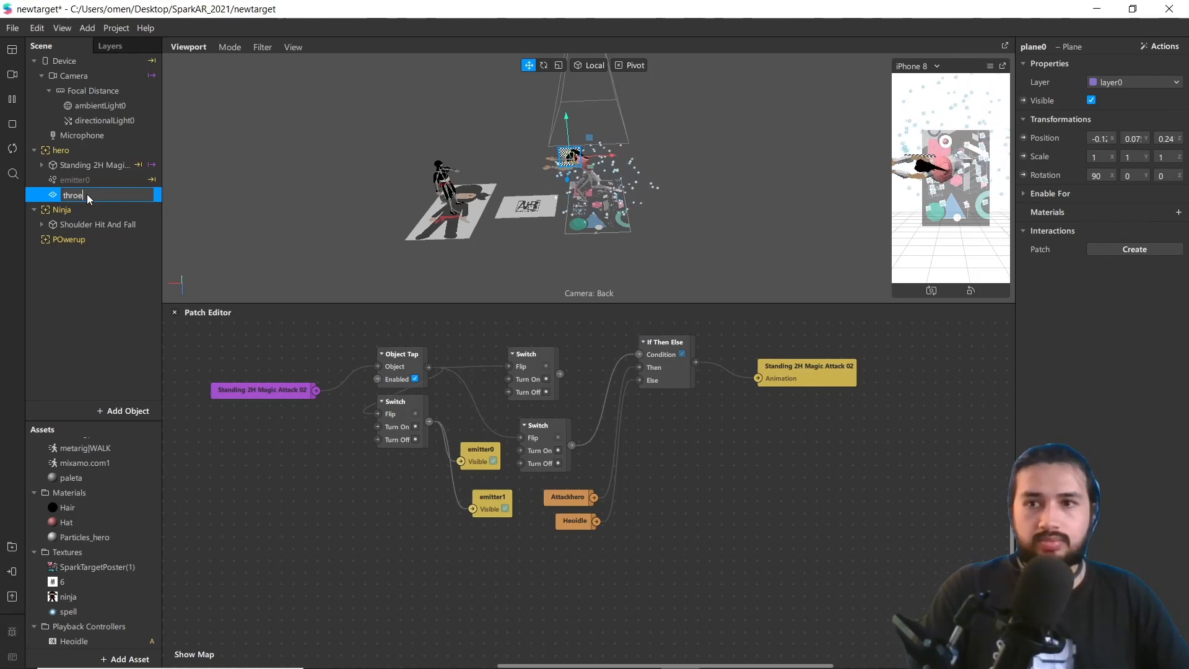
text(POwer)
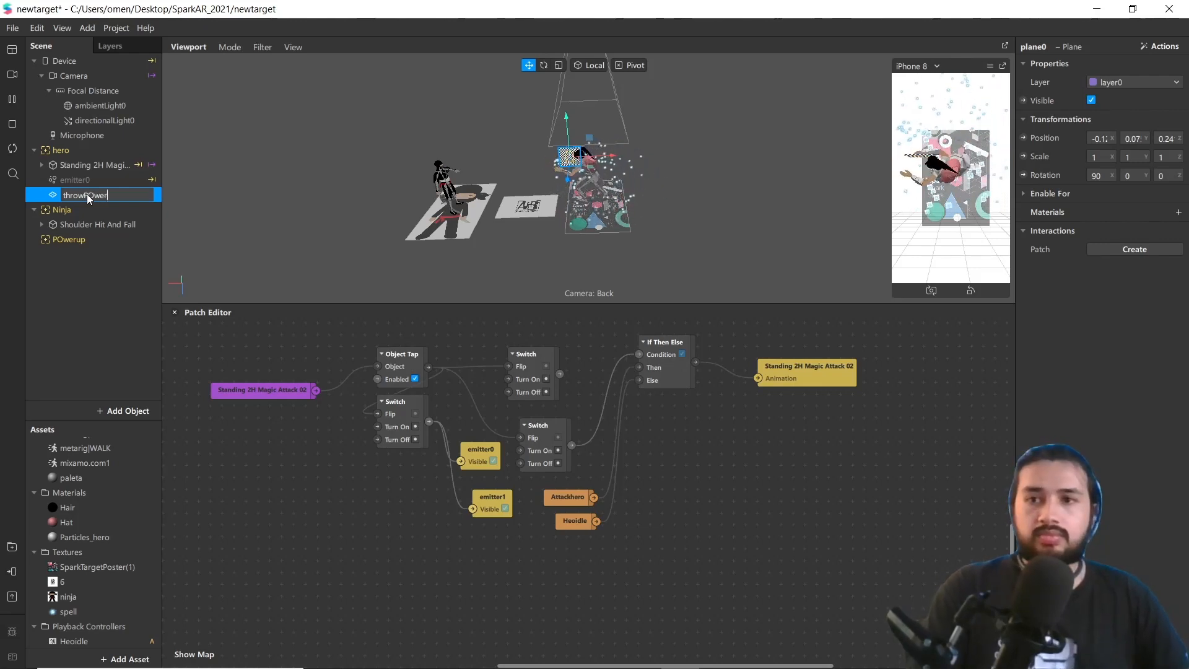
key(Return)
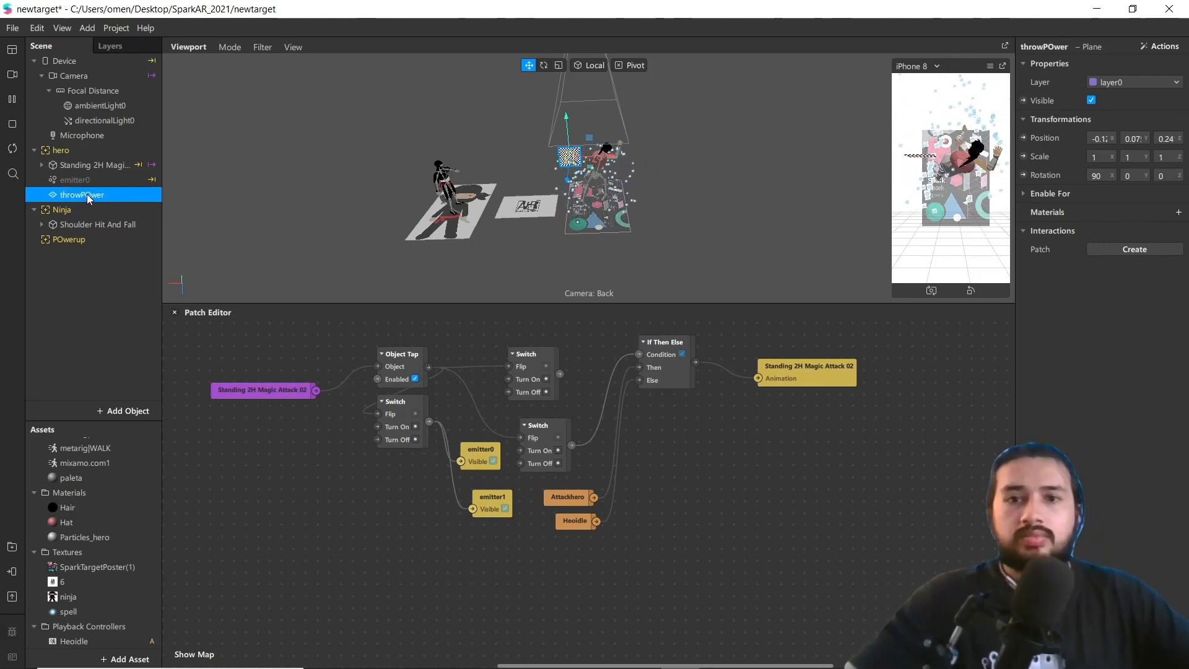
Create an animation sequence asset and name it power
click(110, 660)
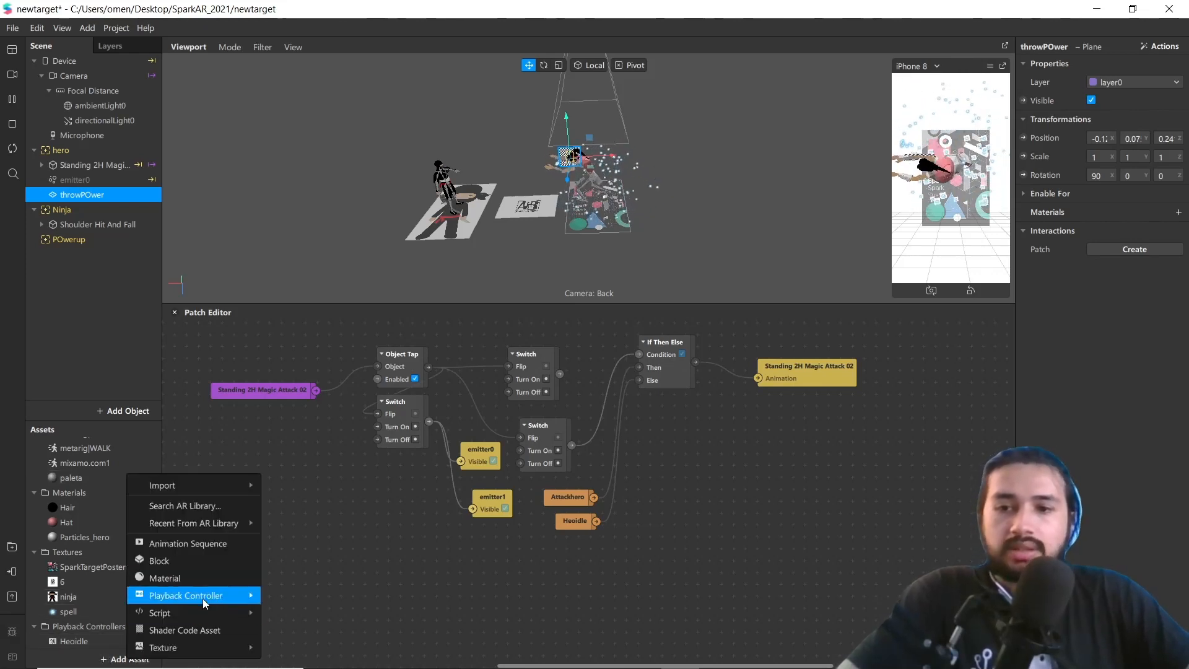
click(213, 544)
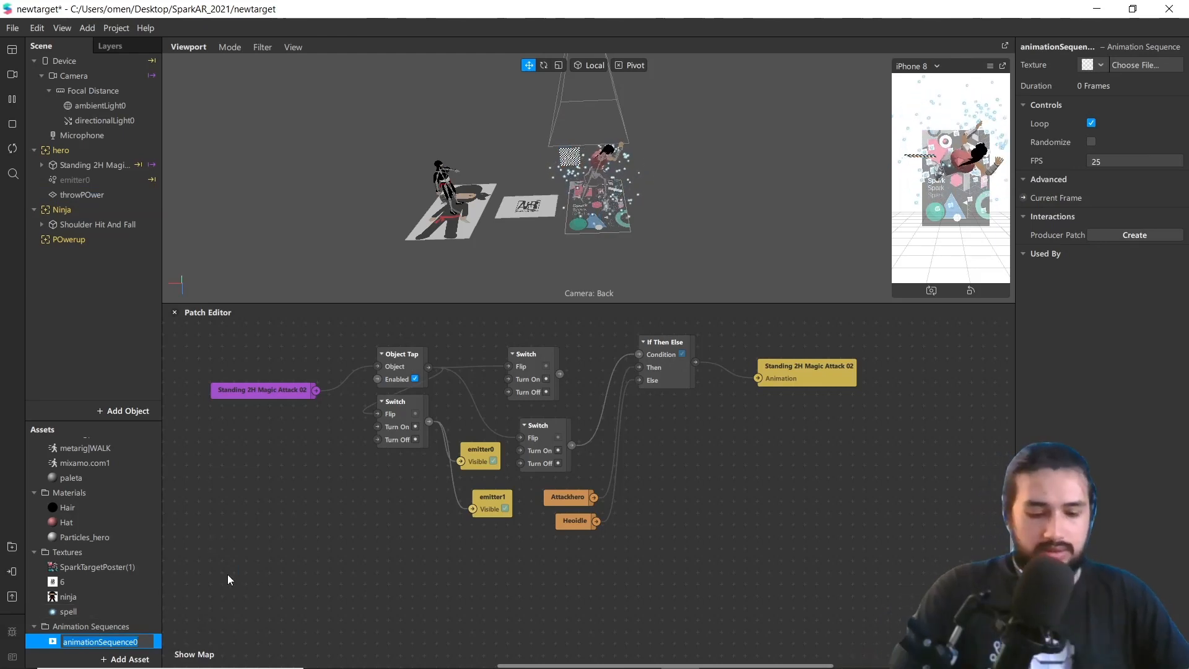
text(power)
key(Return)
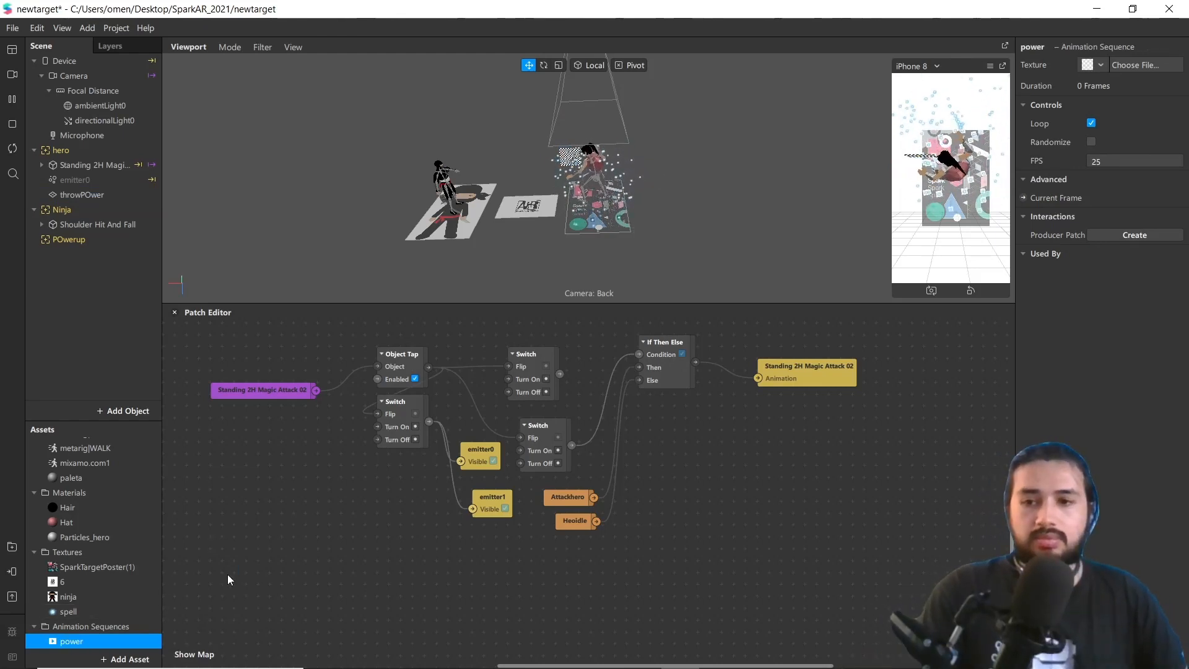
Import the six frames superPOwer-0.png to superPOwer-5.png as the texture of the power animation sequence
click(1127, 68)
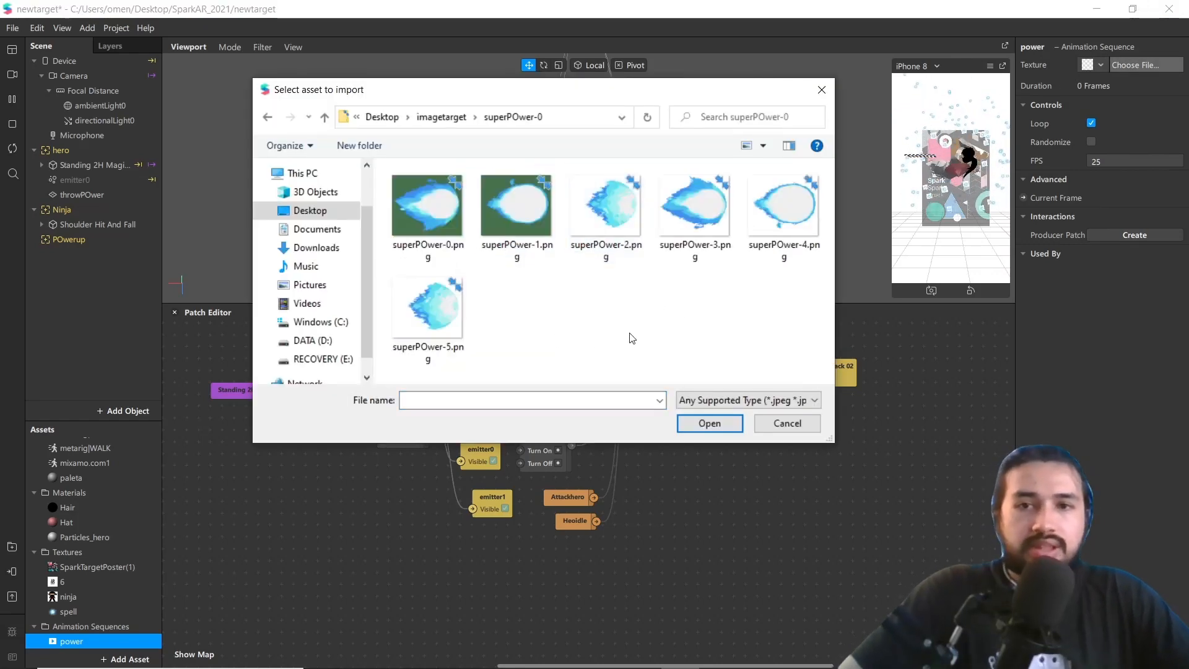
drag(611, 343, 561, 326)
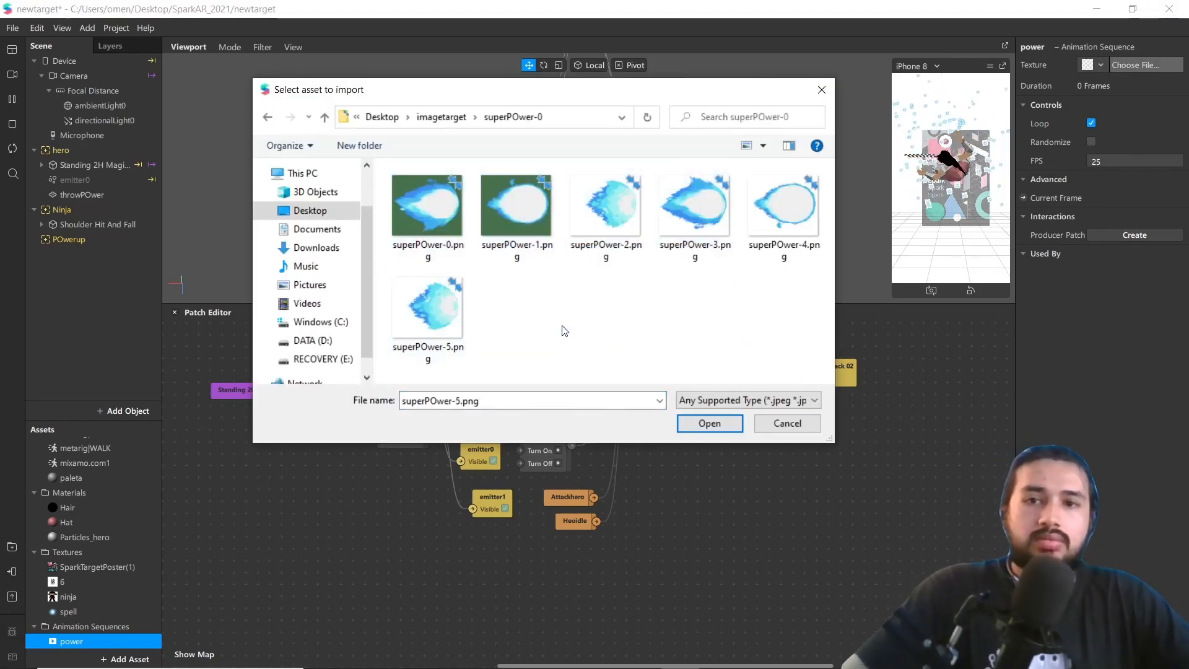
click(427, 235)
shift+click(433, 323)
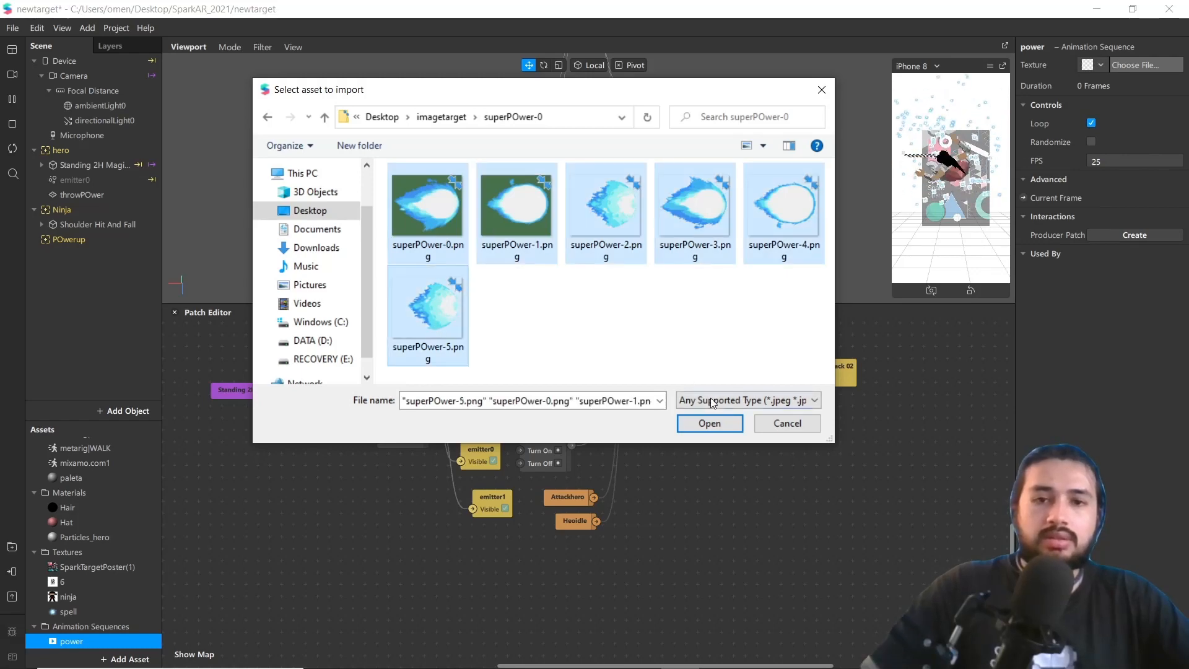
click(710, 425)
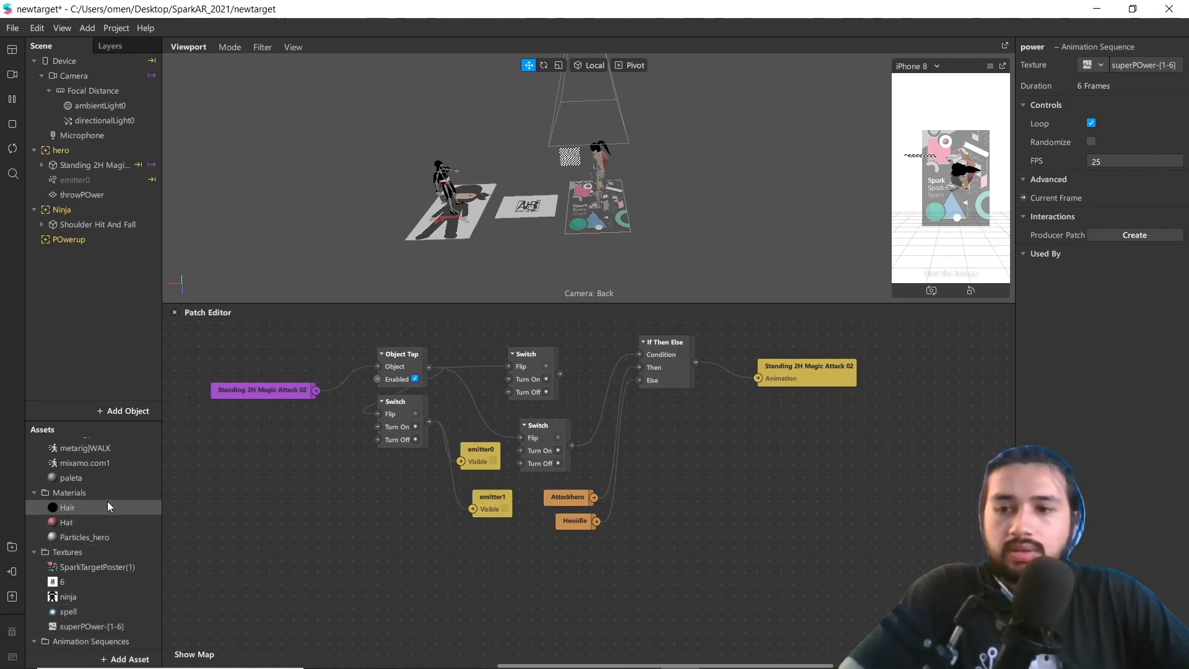
Assign a new material to the throwPOwer plane and name it power
click(82, 195)
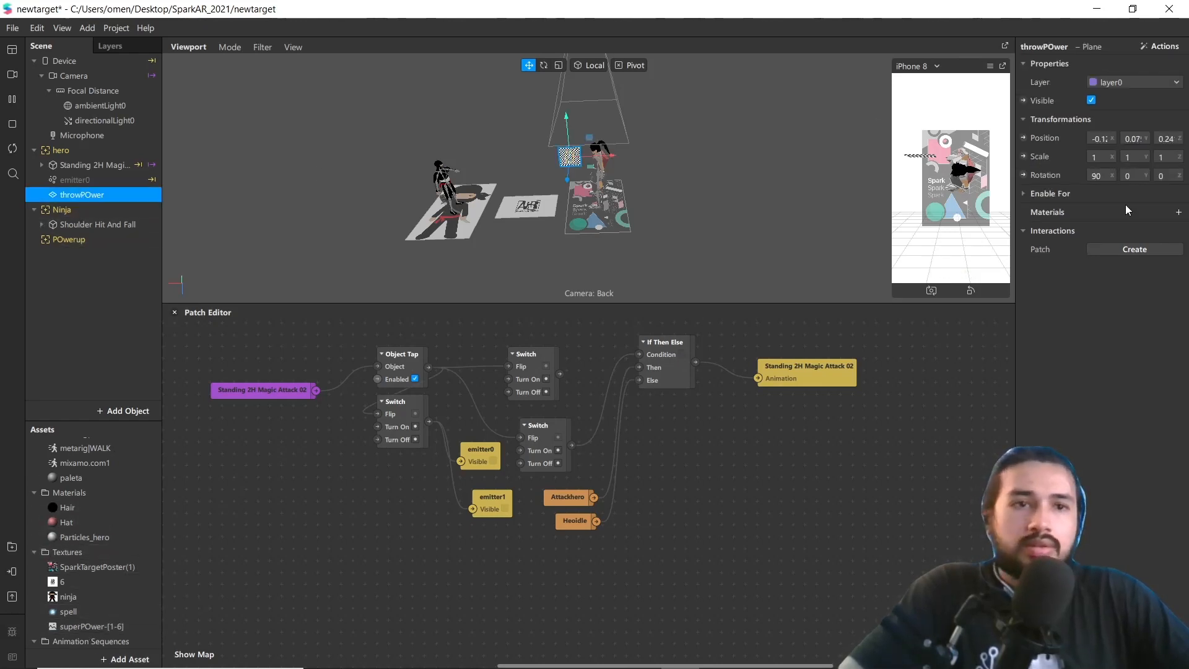
click(1179, 213)
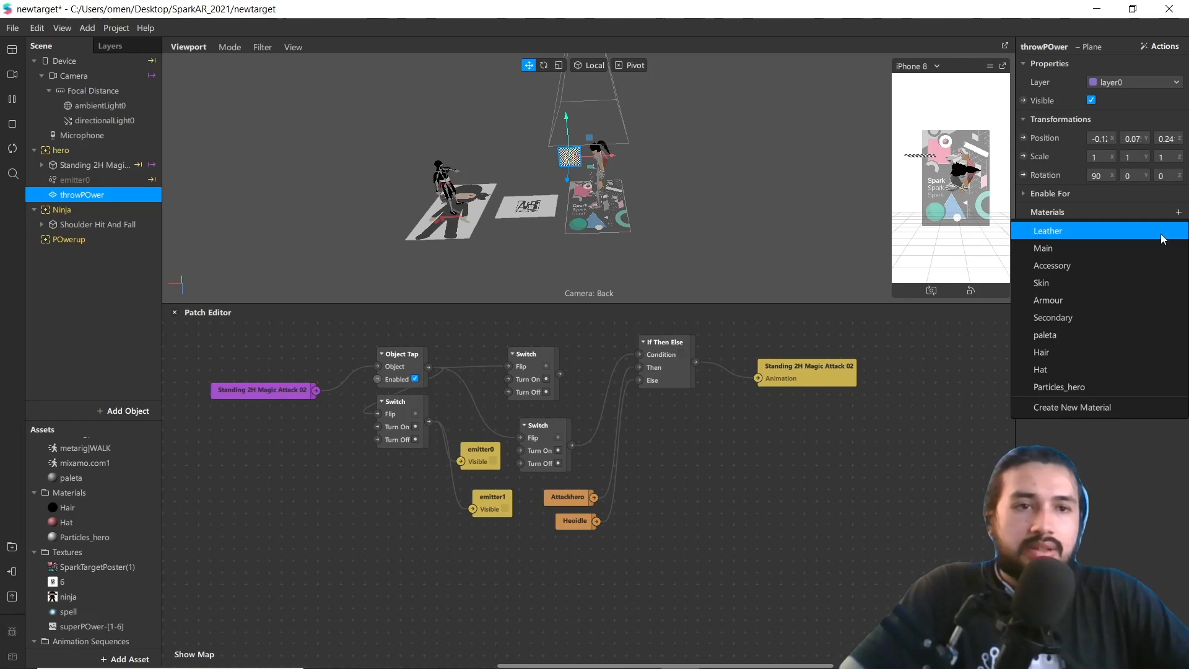
click(1068, 410)
double_click(90, 553)
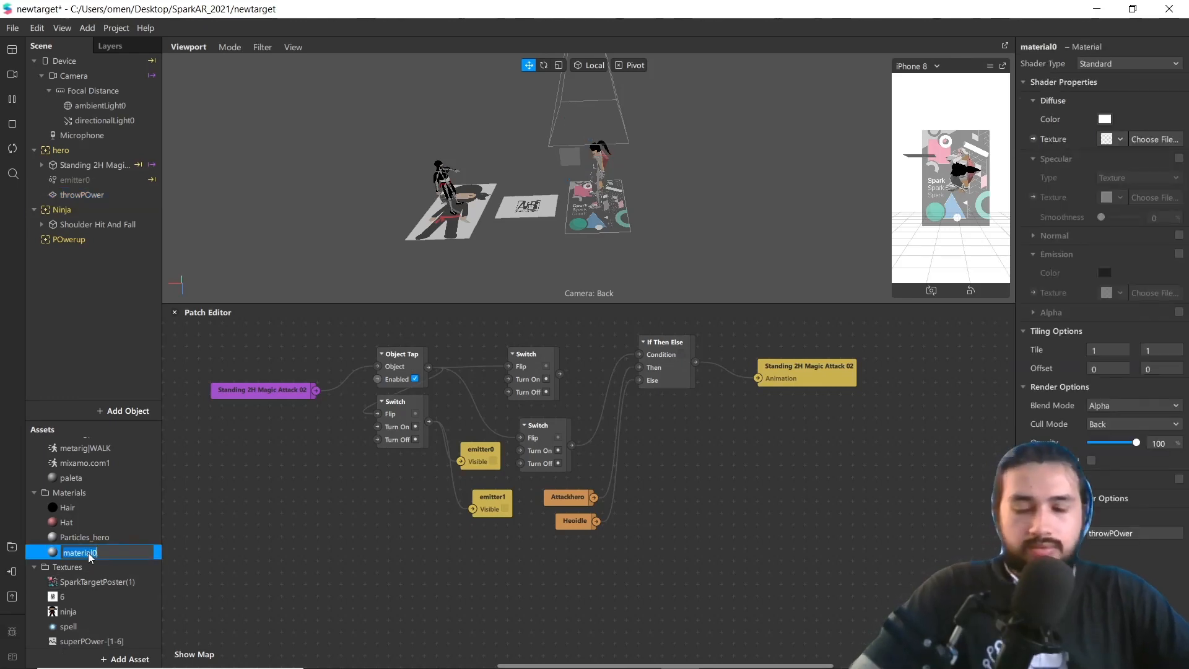
text(power)
key(Return)
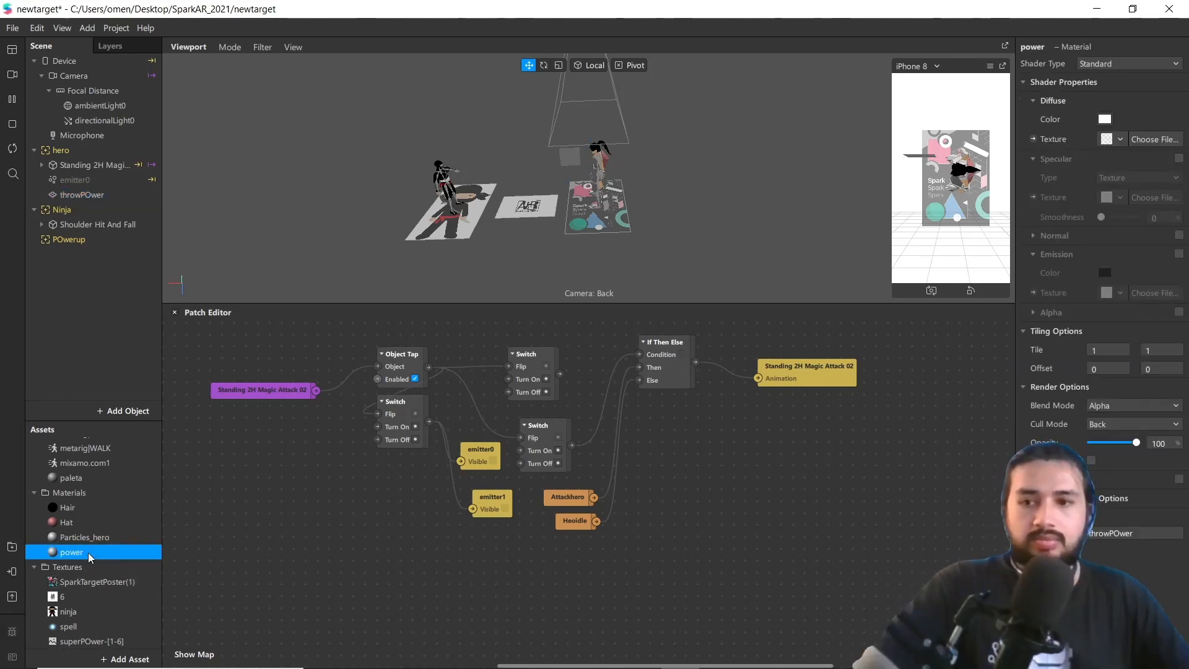
Set the power material's shader type to Flat and its diffuse texture to the power animation sequence
click(1084, 67)
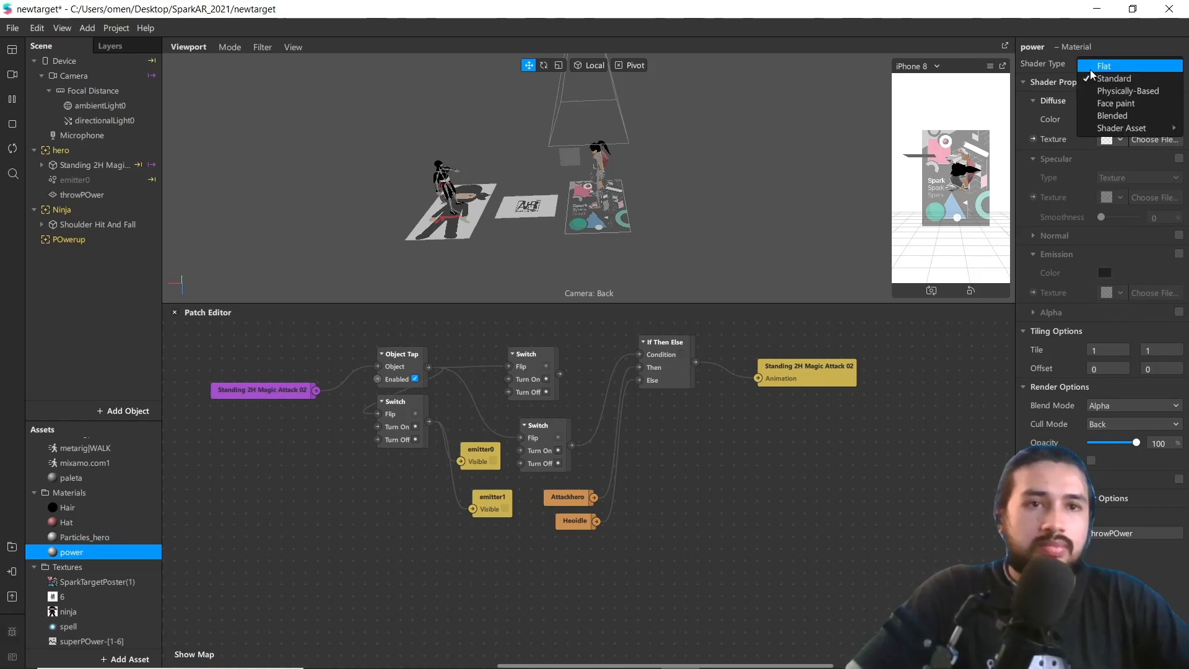
click(1099, 74)
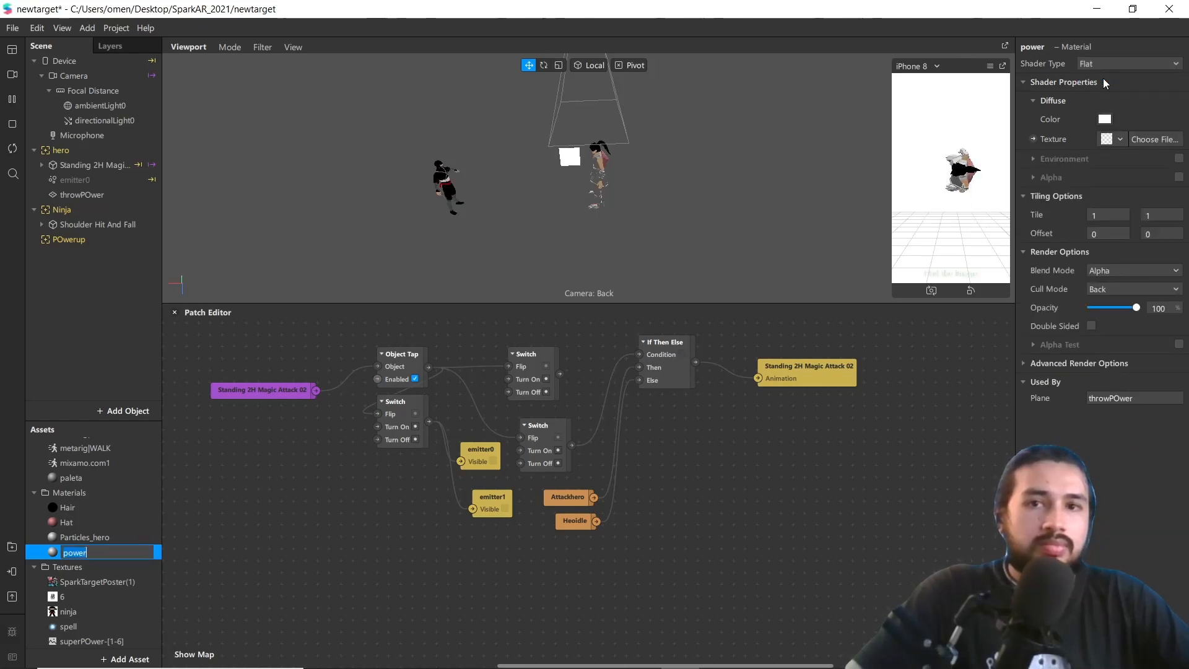
click(1124, 140)
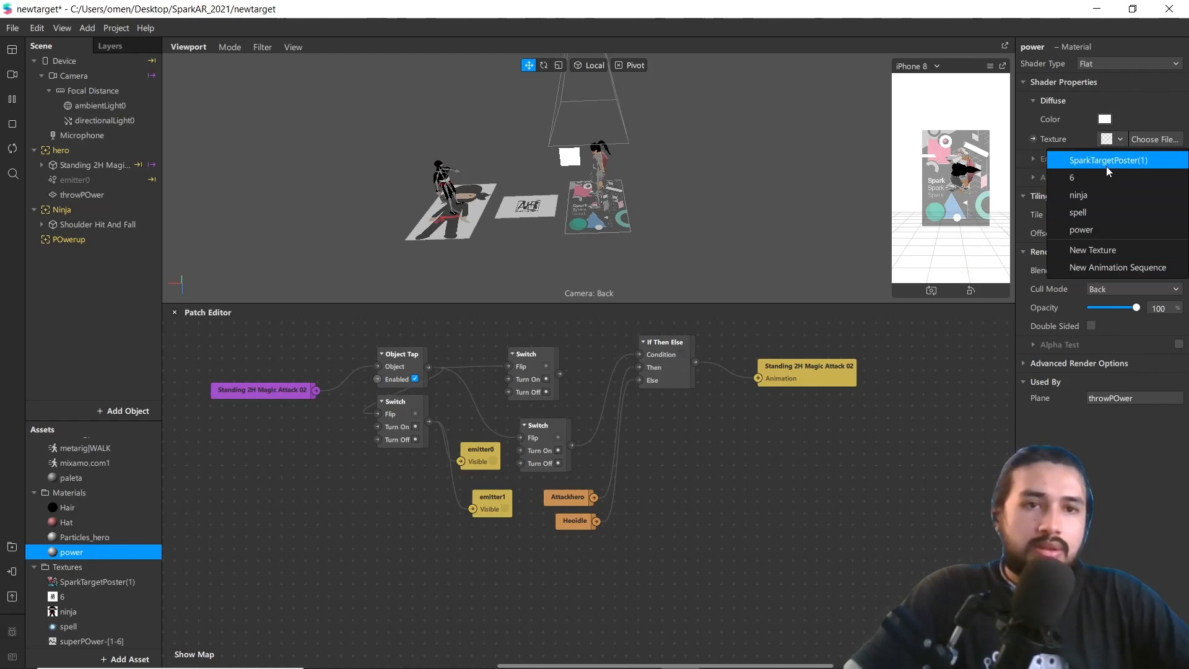
click(1091, 230)
Lower the throwPOwer plane to about 0.20 on Z so the fireball sits in front of the hero
scroll(509, 157, up, 5)
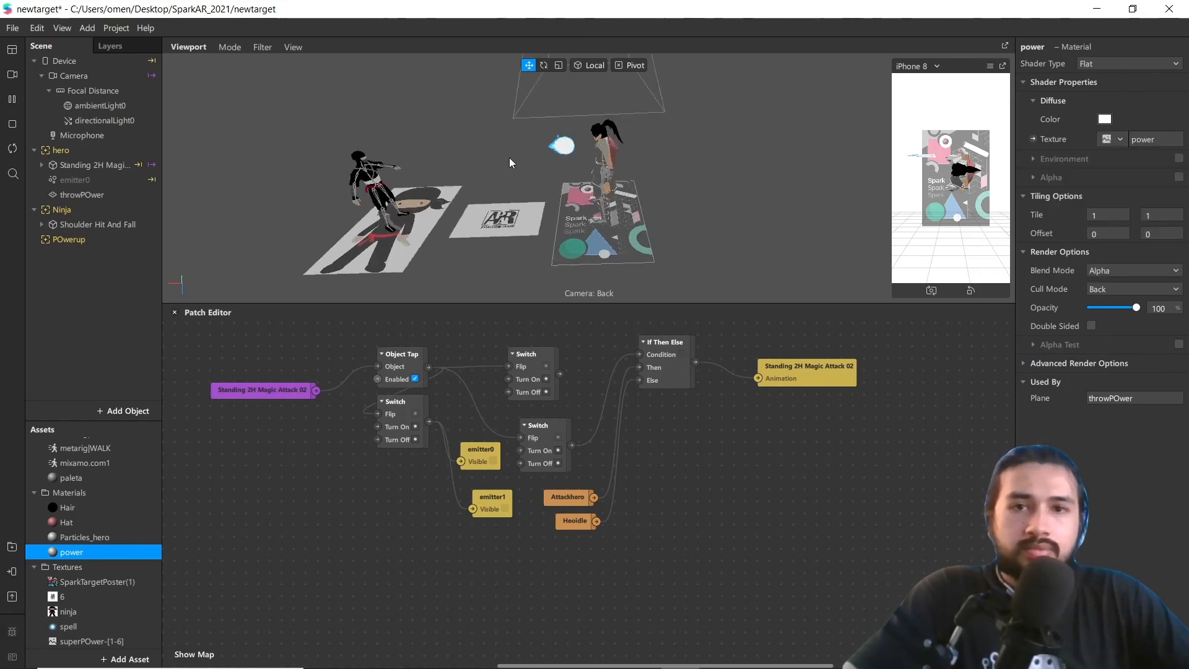
click(550, 133)
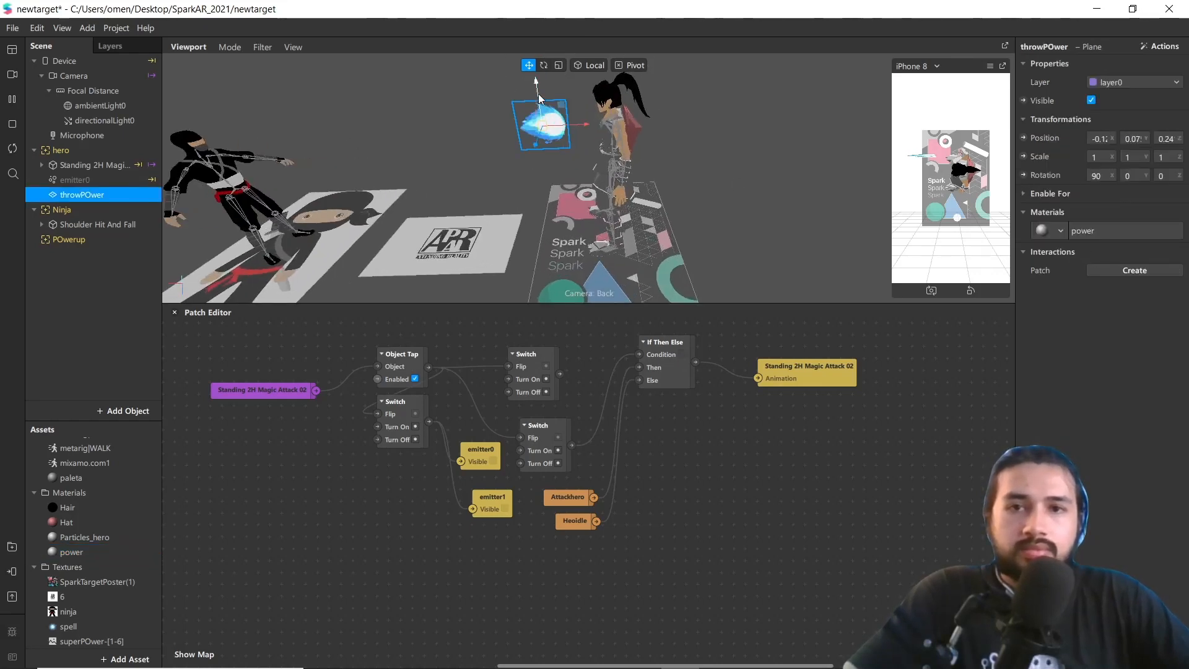
drag(538, 94, 538, 110)
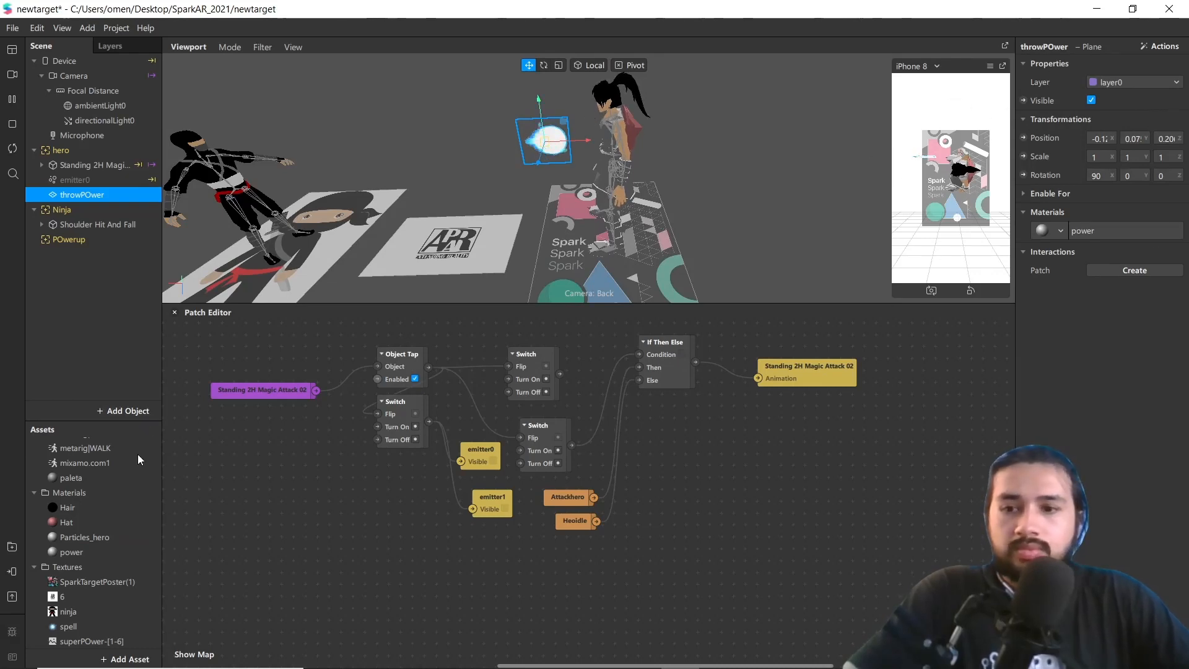
Make the power material double-sided
double_click(93, 552)
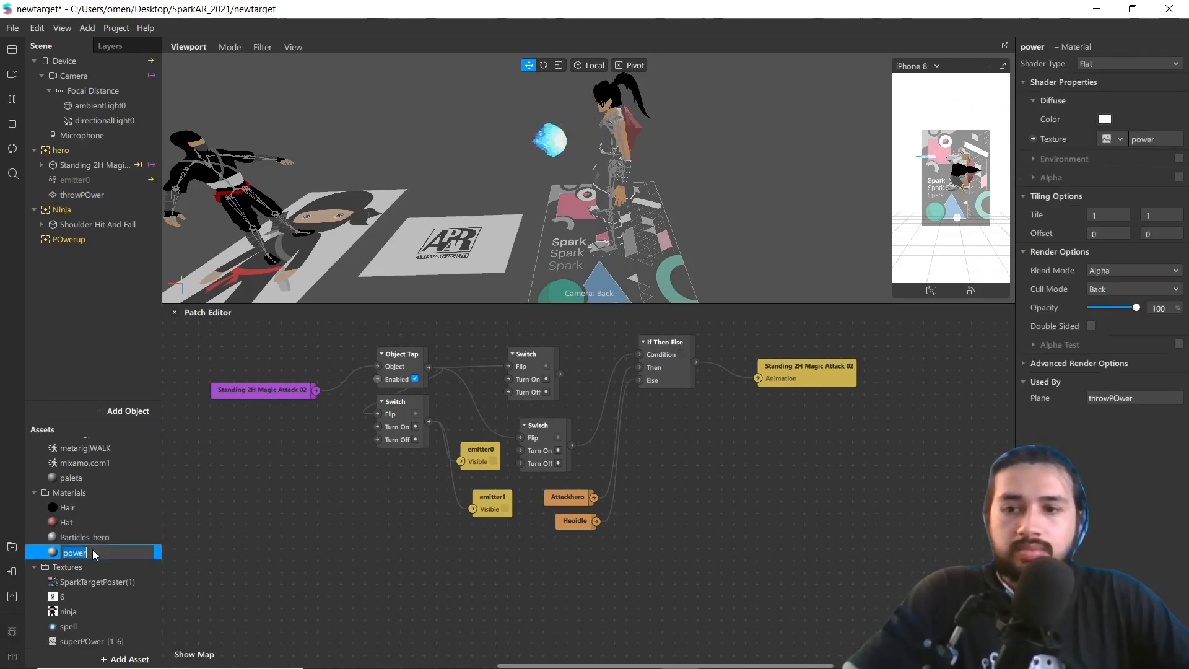
click(1092, 325)
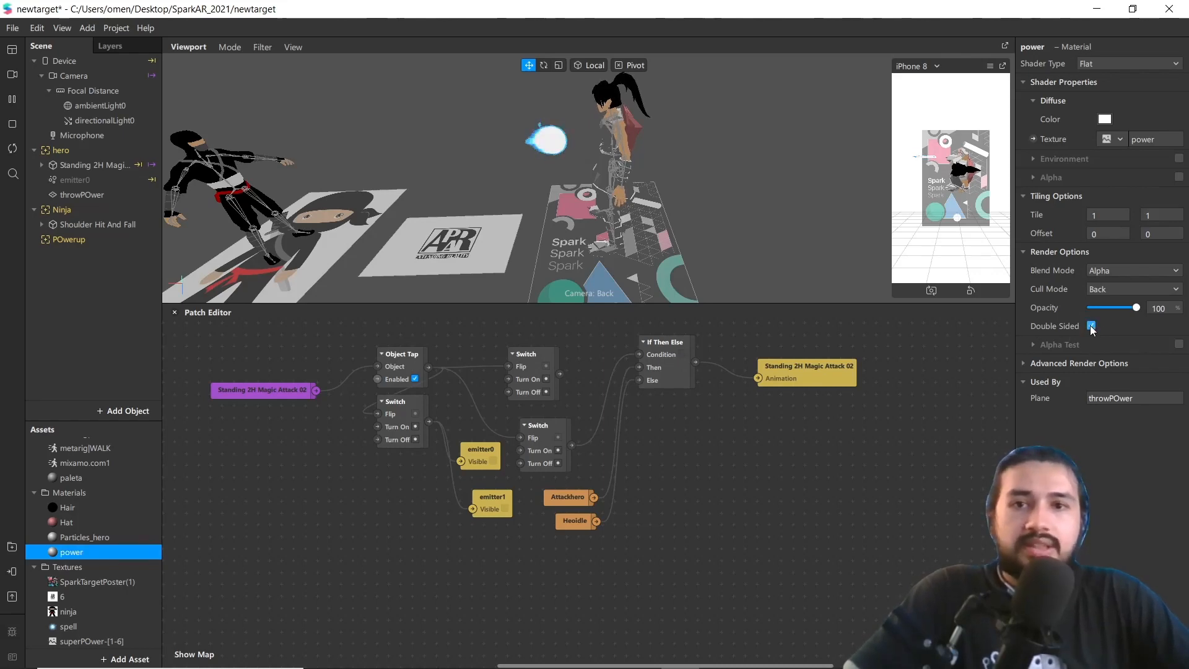
Scale the throwPOwer plane to 0.8 on all three axes
scroll(543, 137, up, 3)
click(543, 137)
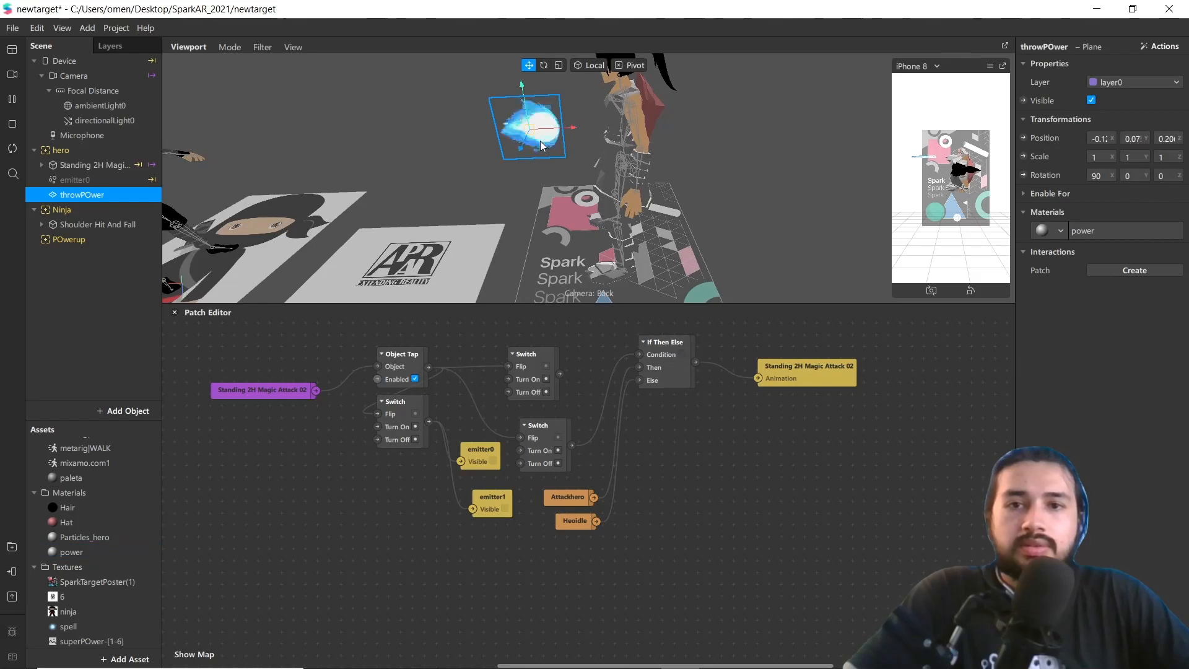
click(1104, 156)
key(BackSpace)
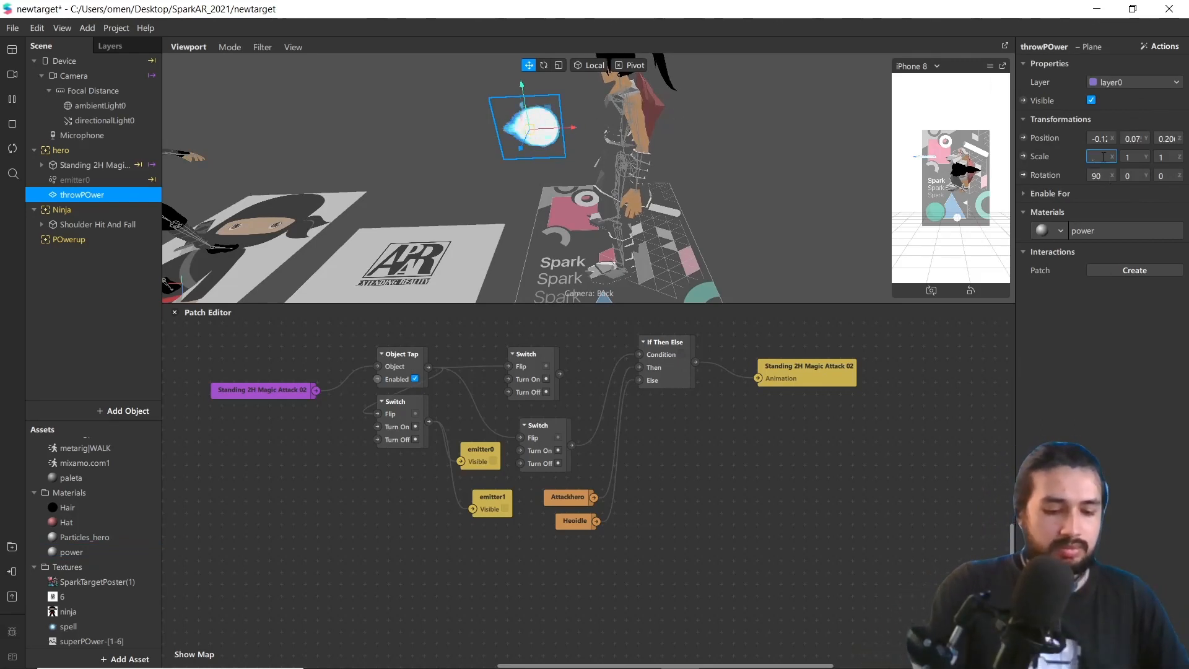
text(0.8)
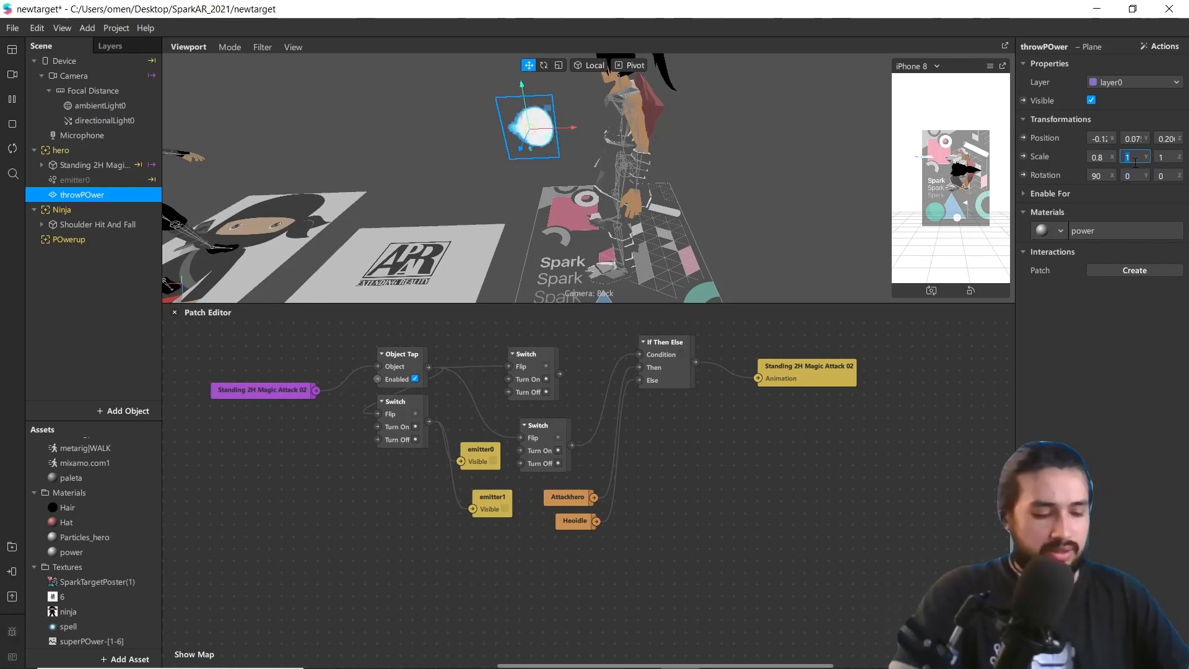
text(0.8)
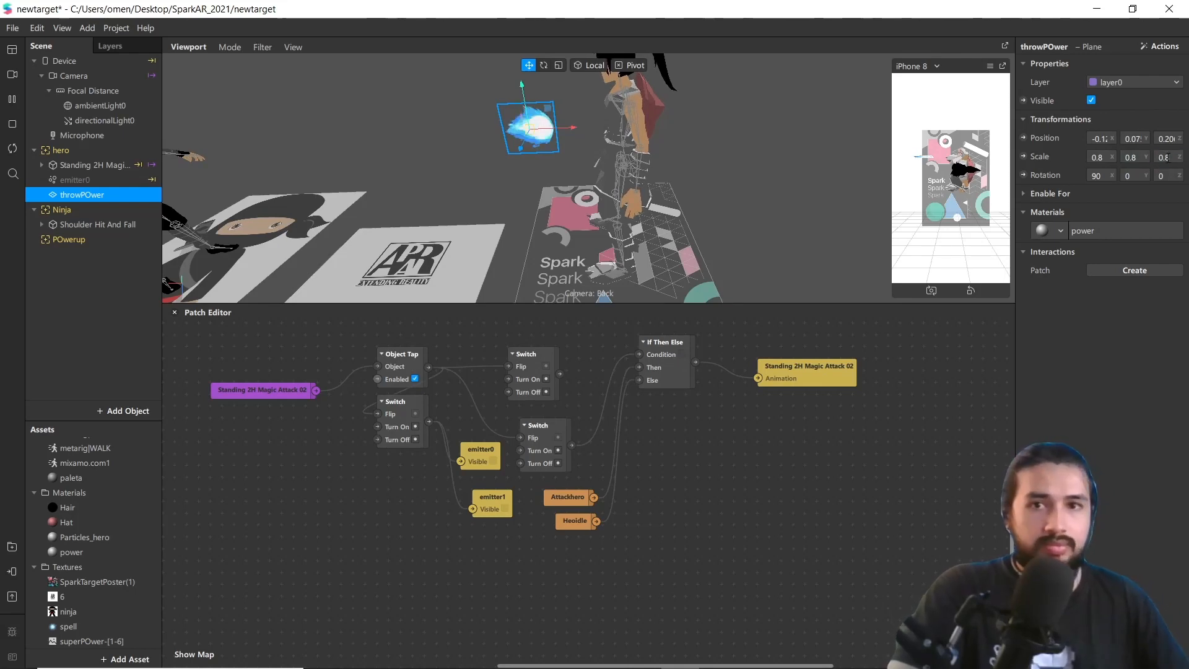
Add a Loop Animation patch enabled by the Switch that controls the visibility of the two emitters
scroll(544, 138, down, 4)
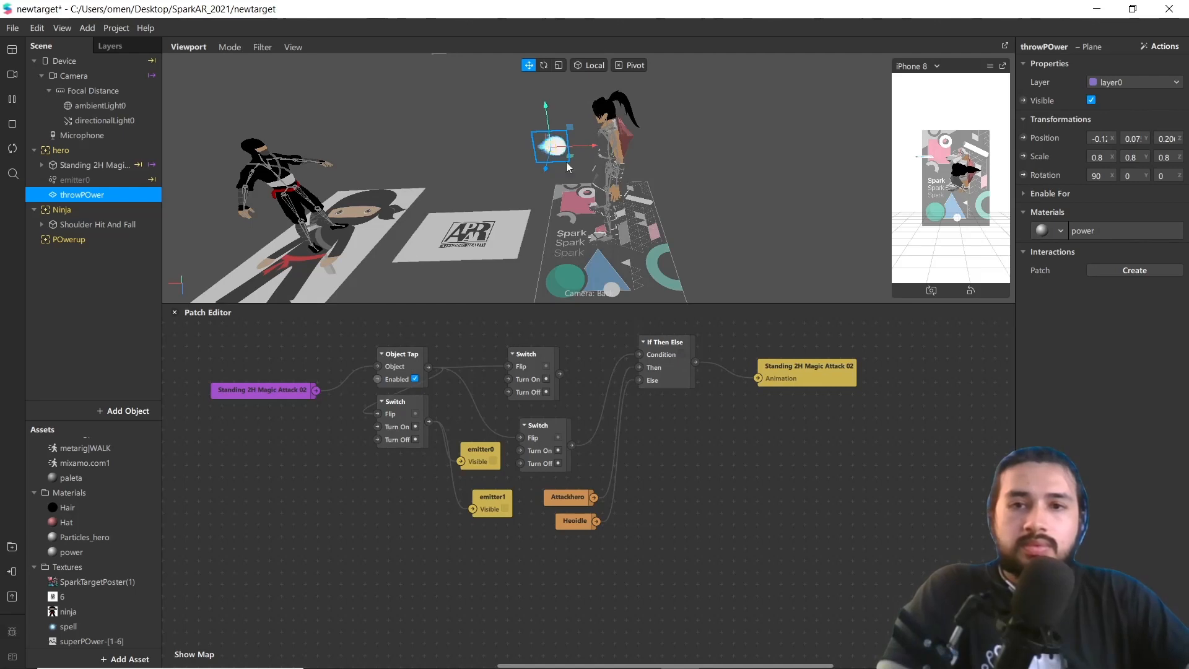
scroll(412, 446, down, 2)
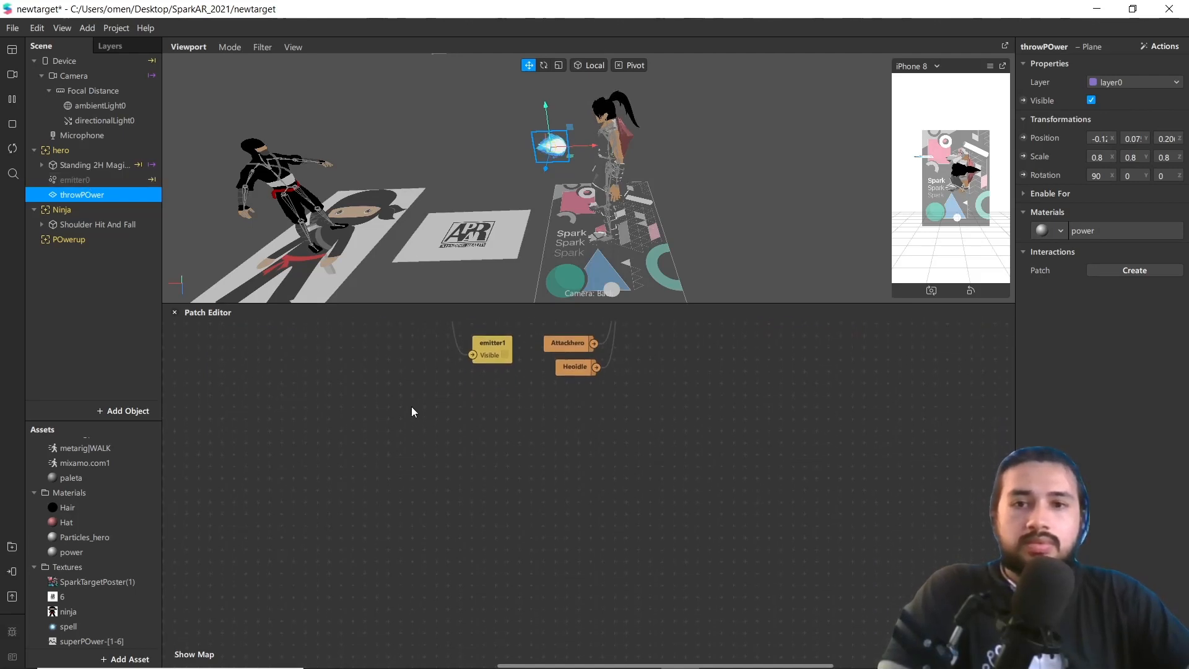
scroll(413, 410, up, 2)
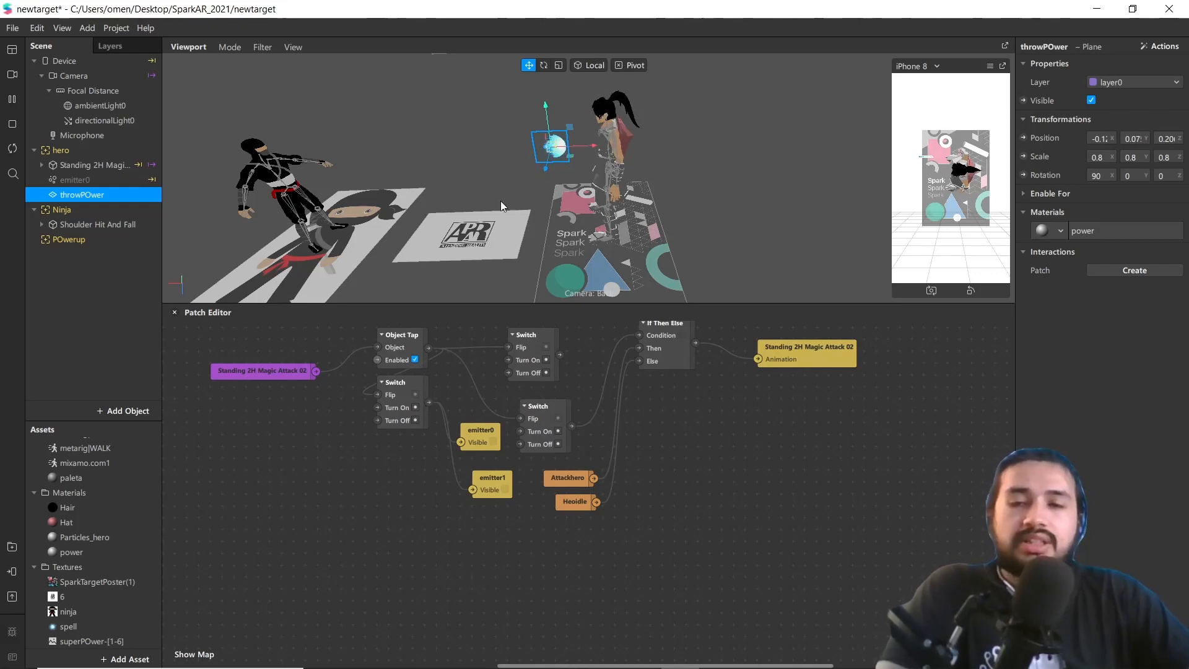
drag(430, 402, 475, 574)
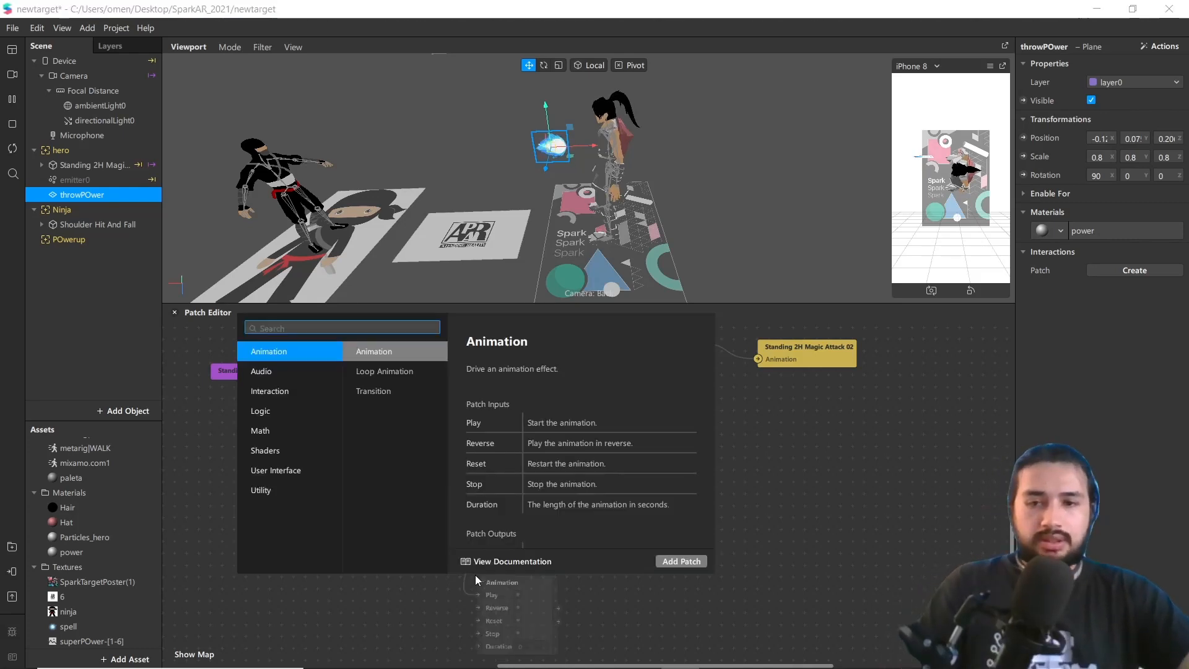
text(loo)
key(Down)
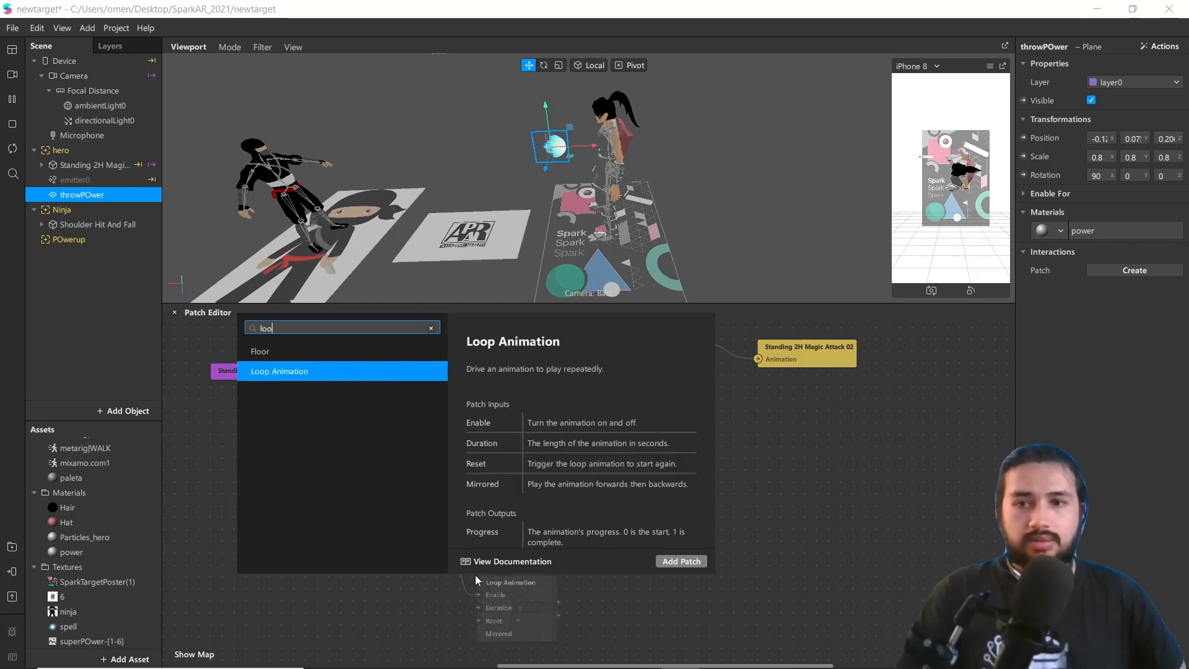
key(Return)
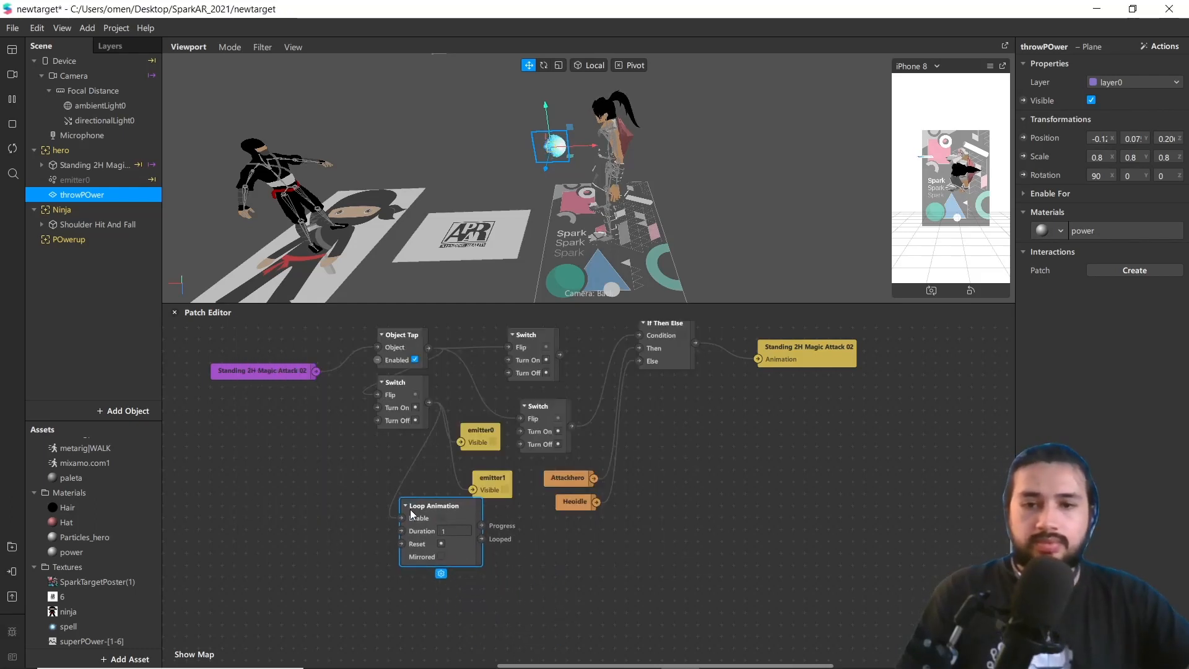
Add a Transition patch driven by the Loop Animation's Progress output
drag(488, 522, 552, 563)
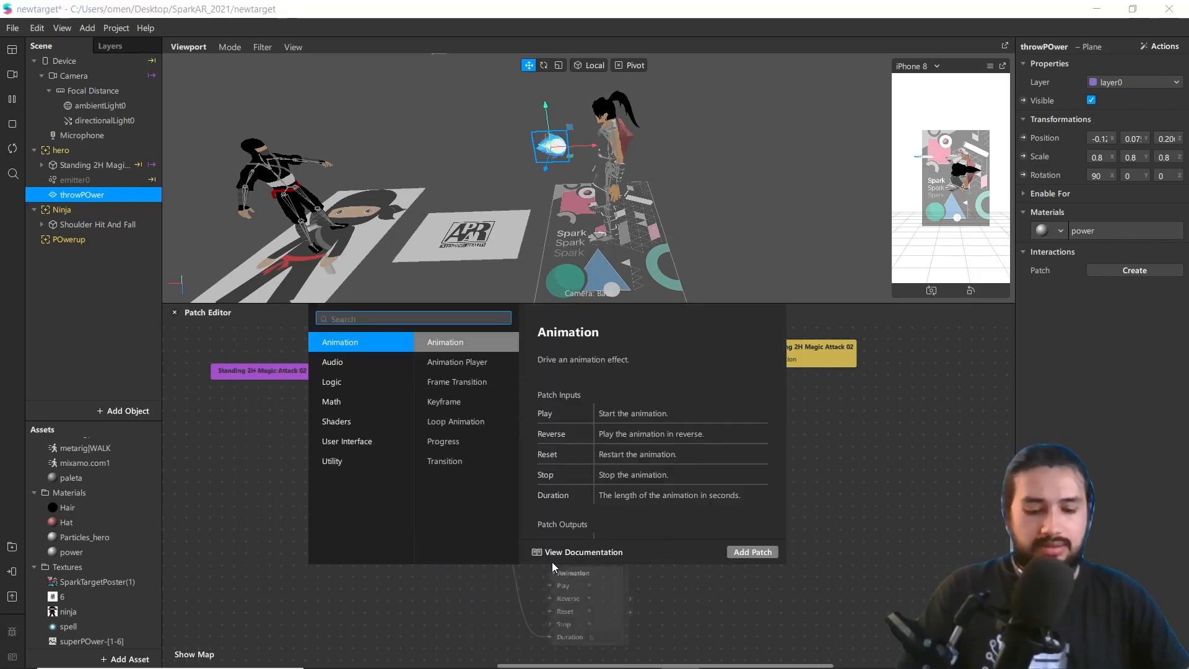
text(tra)
key(Down)
key(Return)
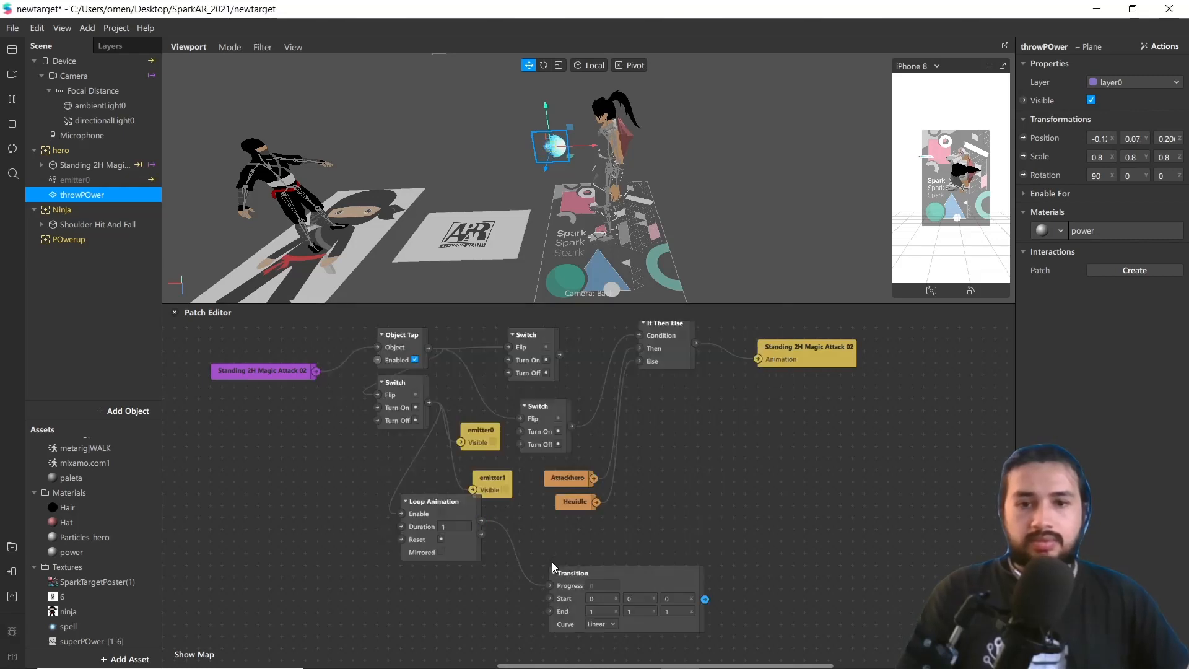
Move the throwPOwer plane to about 0.03 on Y
scroll(572, 142, up, 2)
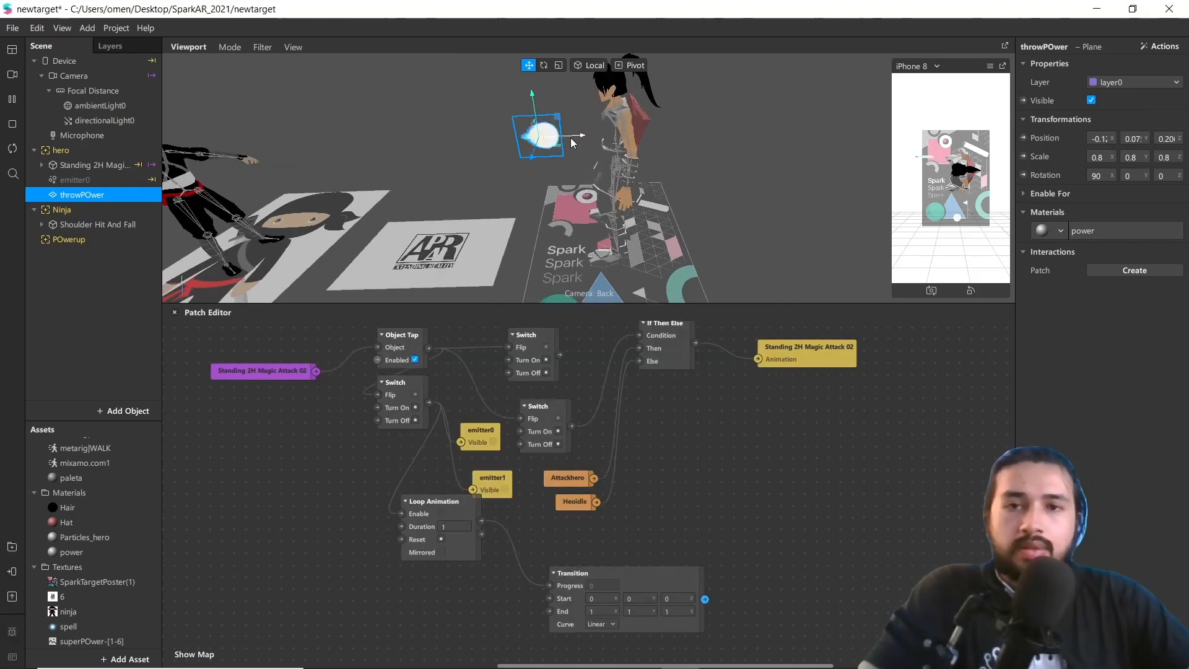
drag(533, 160, 532, 172)
scroll(533, 169, up, 1)
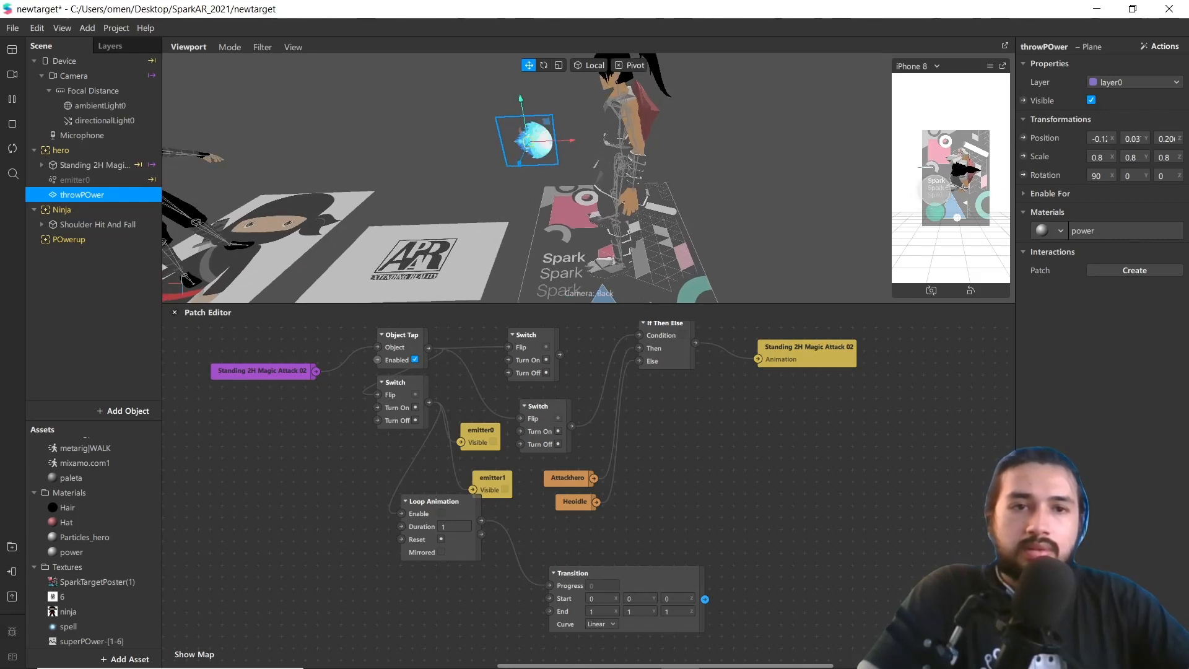
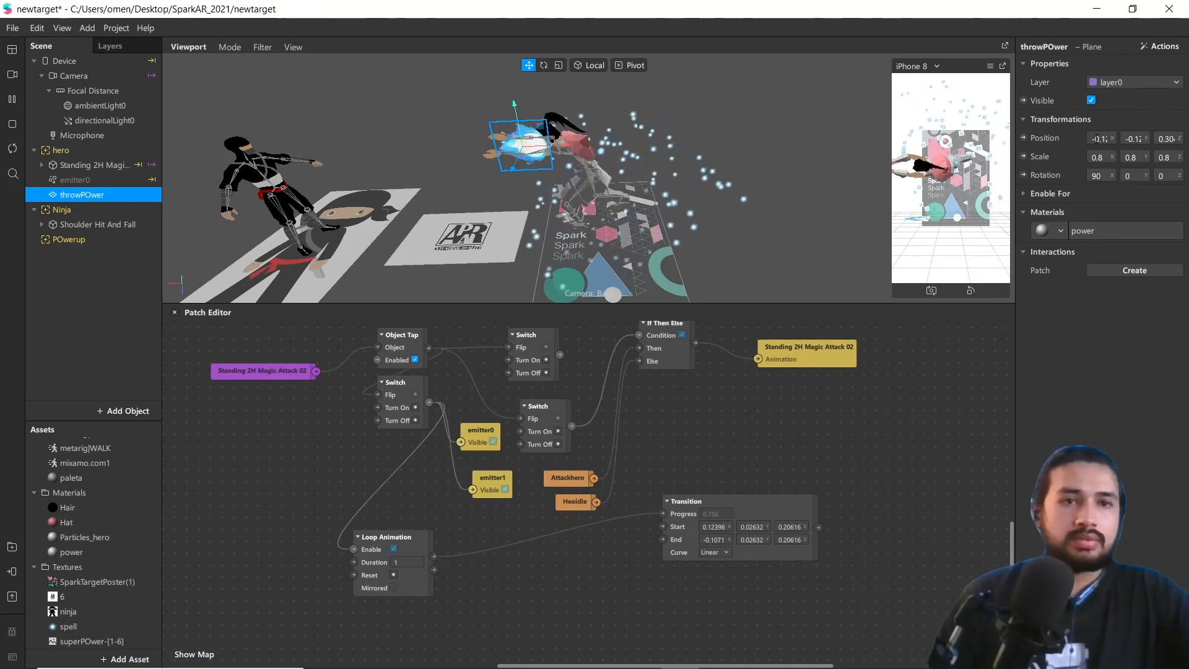
Set the Transition's Start vector to 0.20616, -0.12494 and 0.30429, copying the Y and Z values from the throwPOwer plane's position
click(1098, 140)
key(ctrl+c)
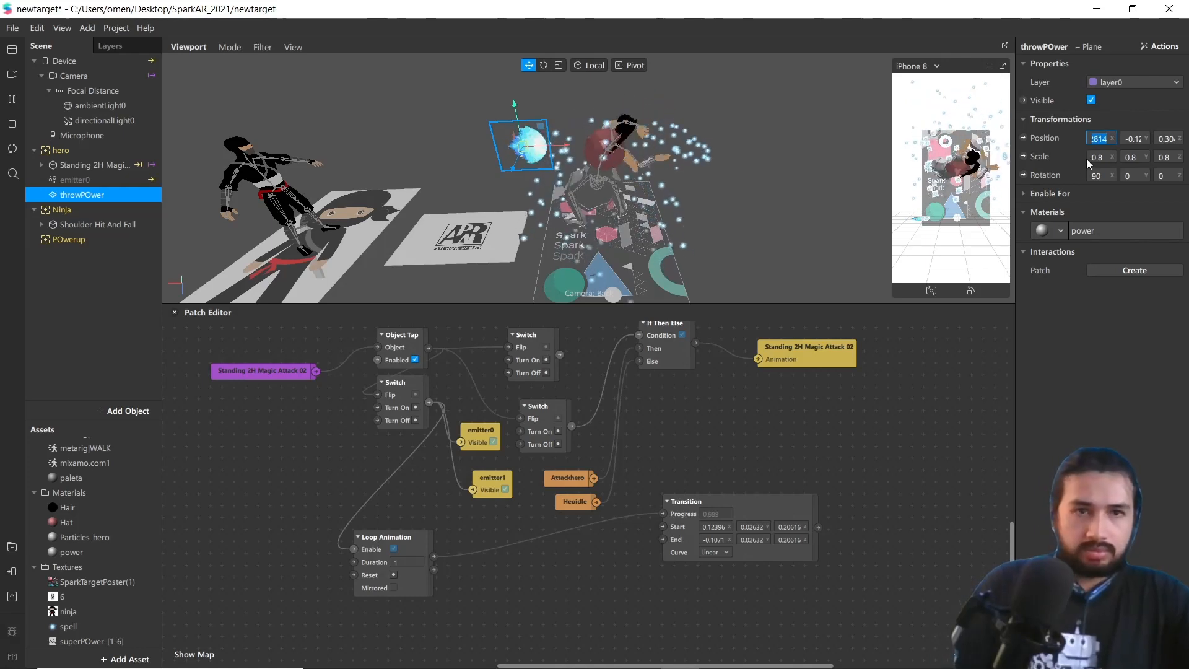
click(712, 526)
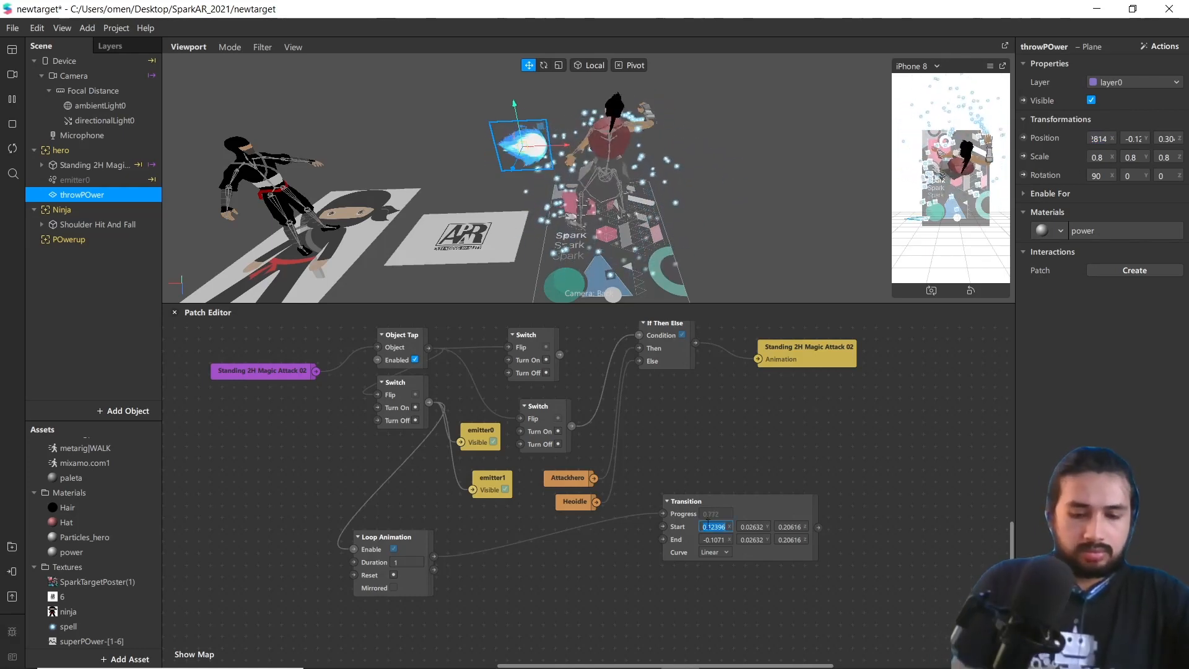
key(ctrl+v)
key(Return)
click(1133, 139)
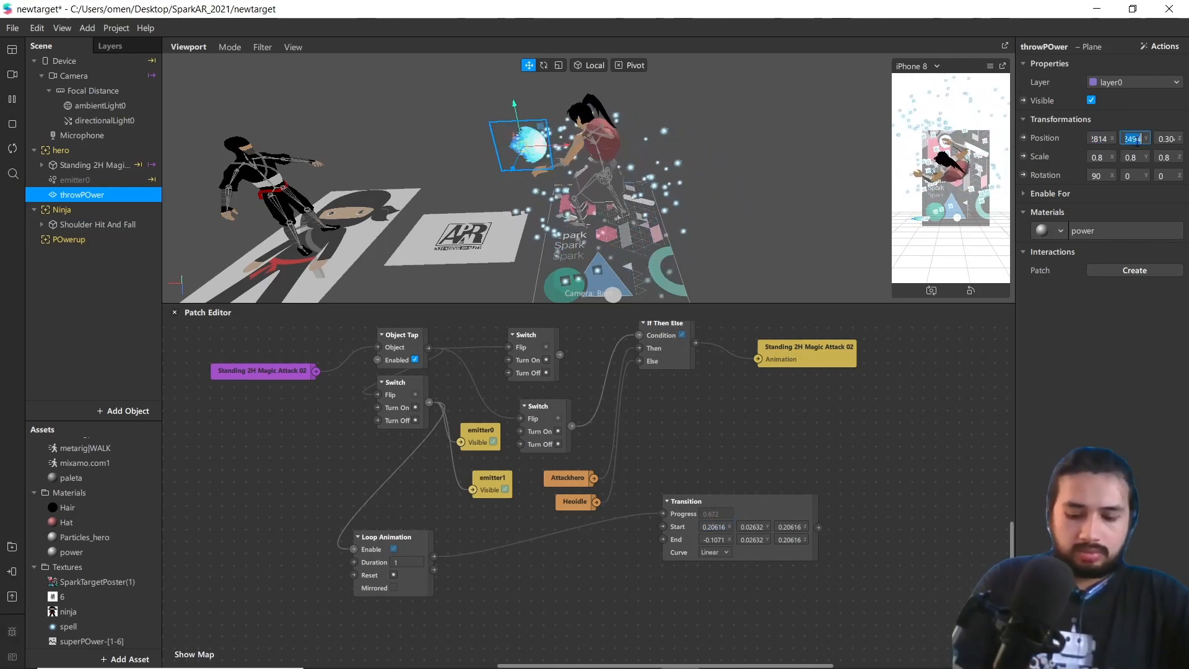
key(ctrl+c)
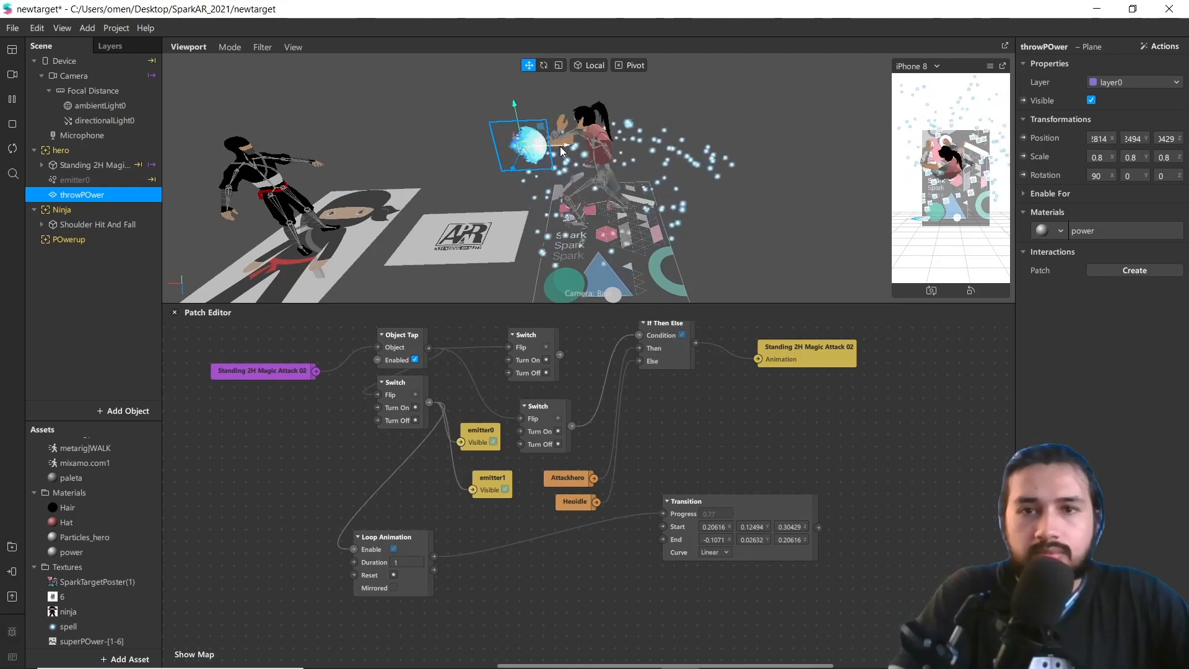
Move the throwPOwer plane over to the ninja and copy its position into the Transition's End vector as -0.55716, -0.12494, 0.30429
drag(519, 151, 303, 179)
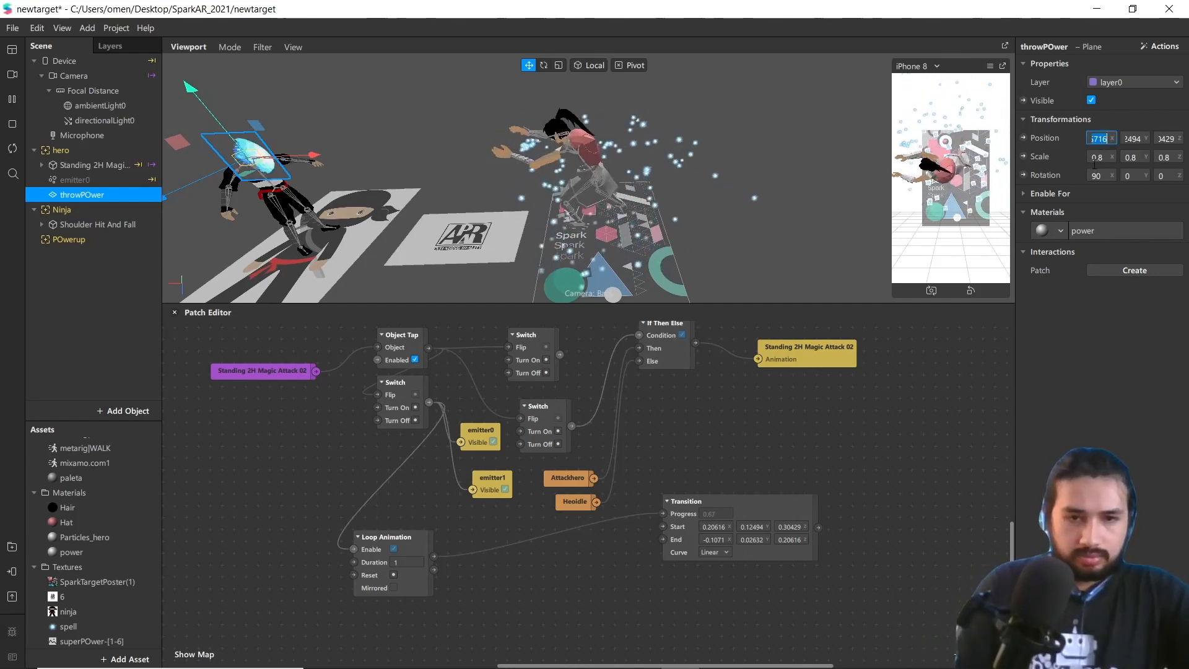
click(722, 539)
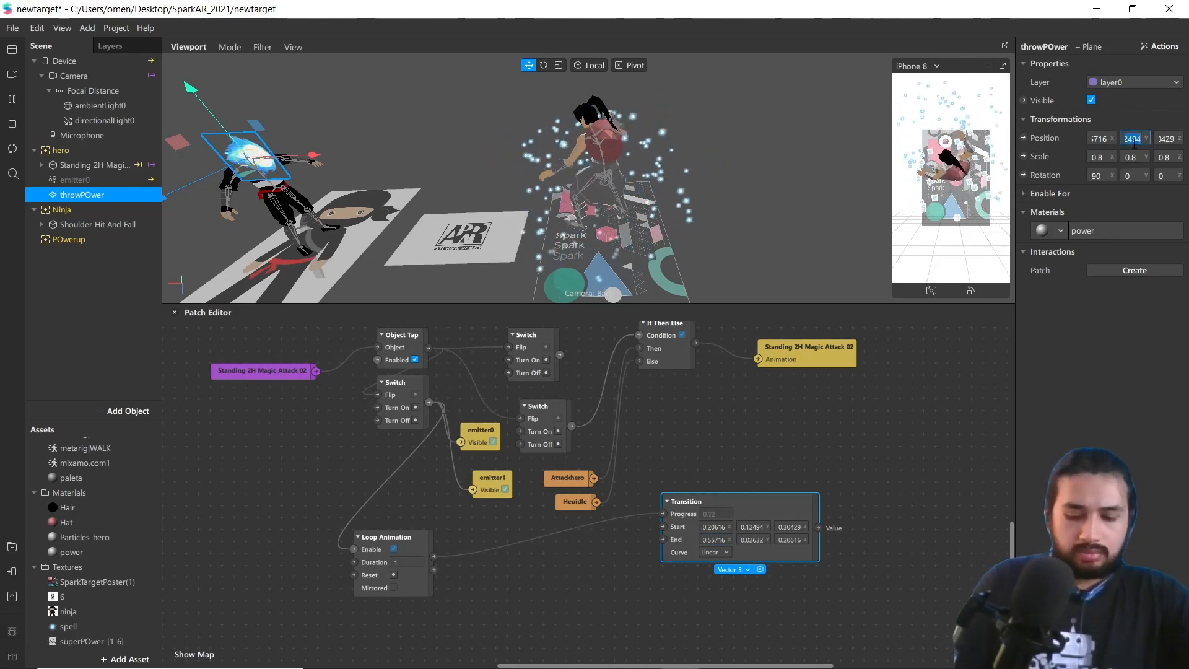
click(759, 540)
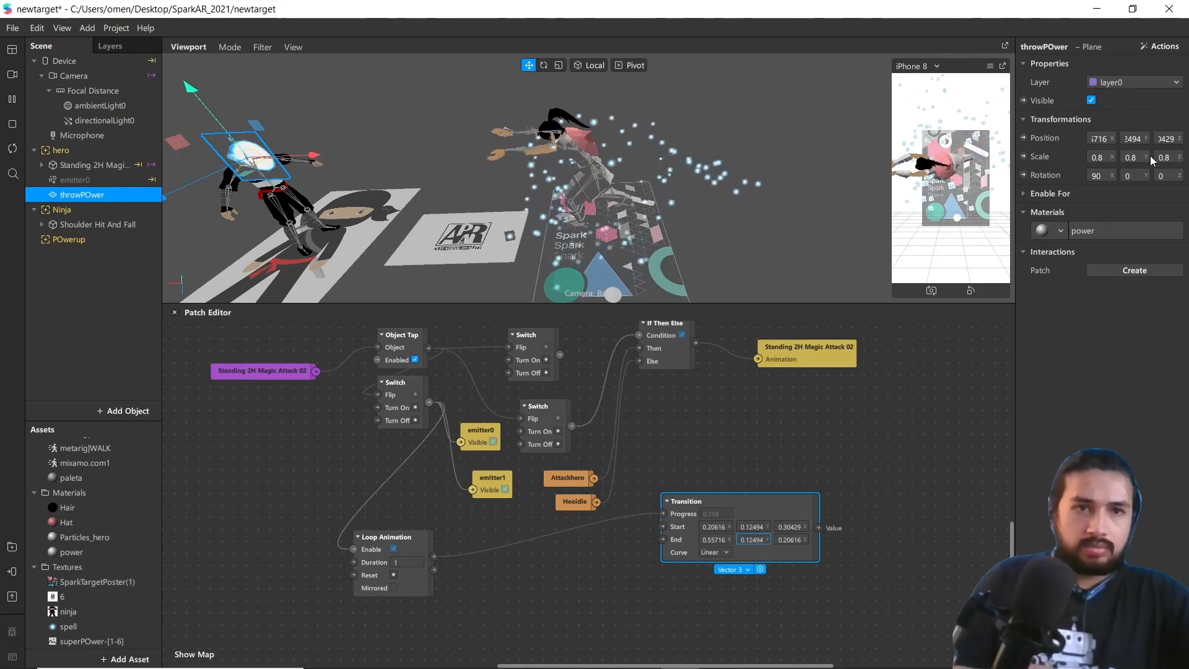
click(1165, 139)
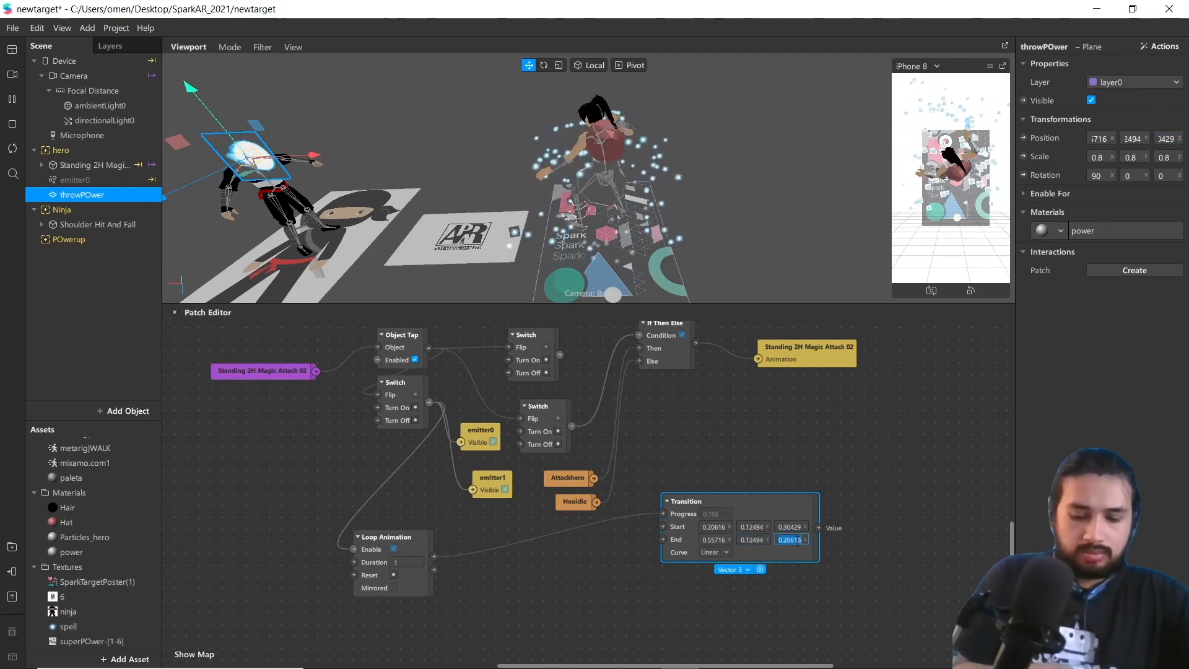
key(ctrl+v)
key(Return)
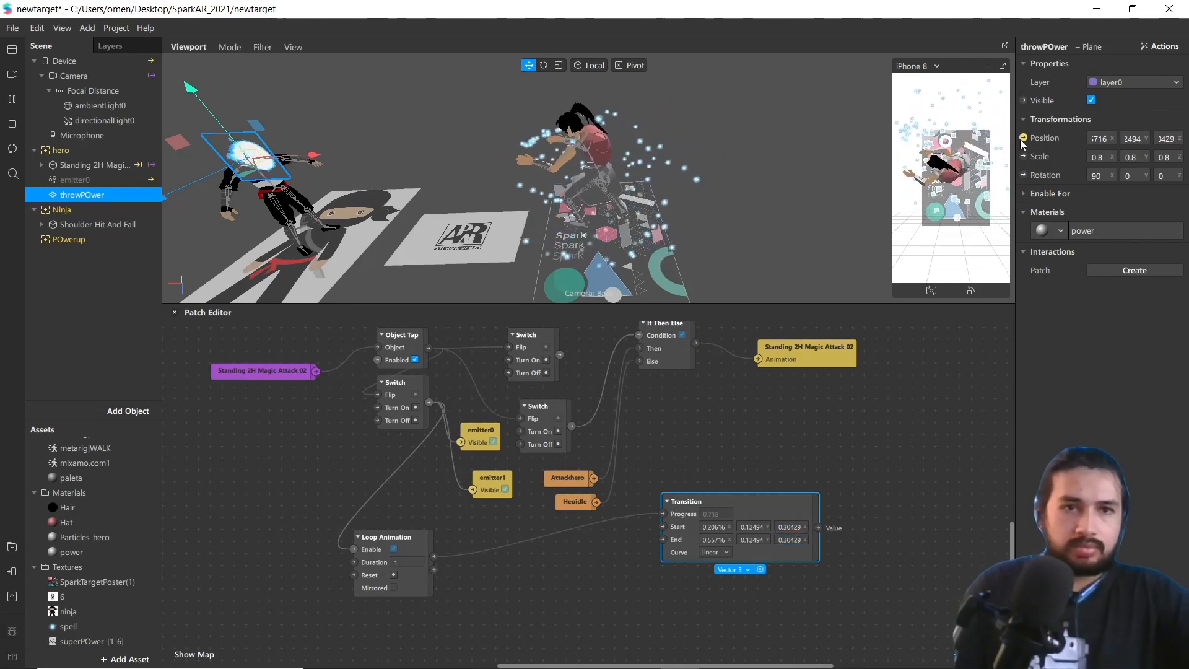
Create a 3D Position patch for the throwPOwer plane and feed it with the Transition's Value output
click(1023, 139)
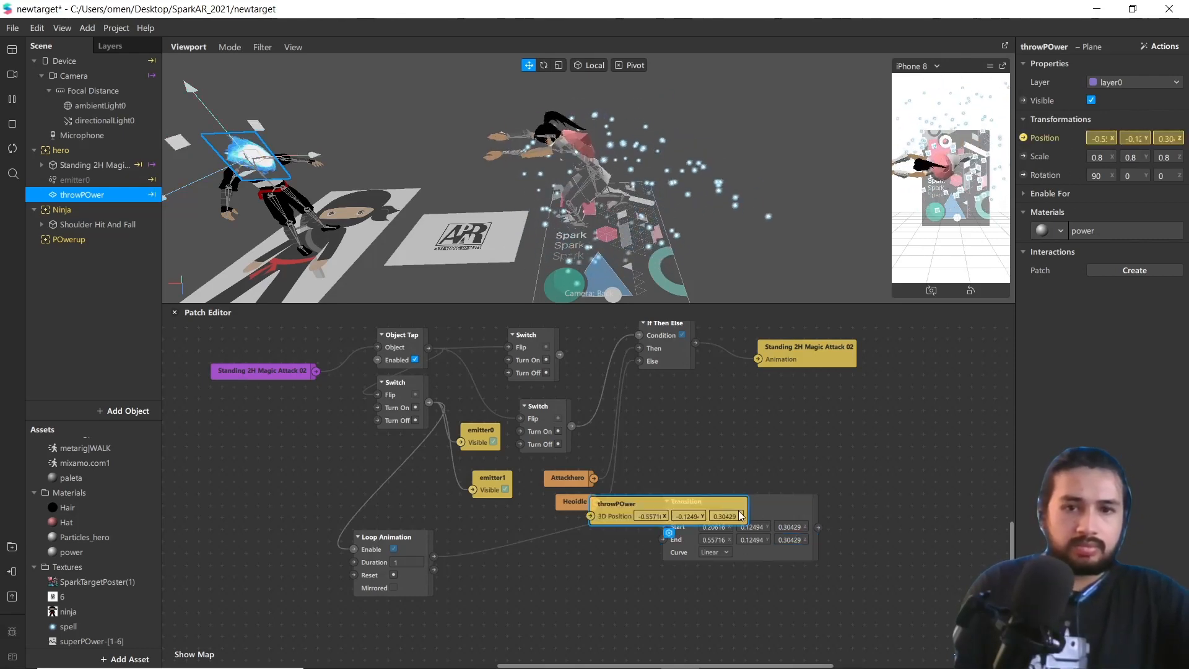
drag(706, 507, 989, 507)
drag(796, 528, 878, 514)
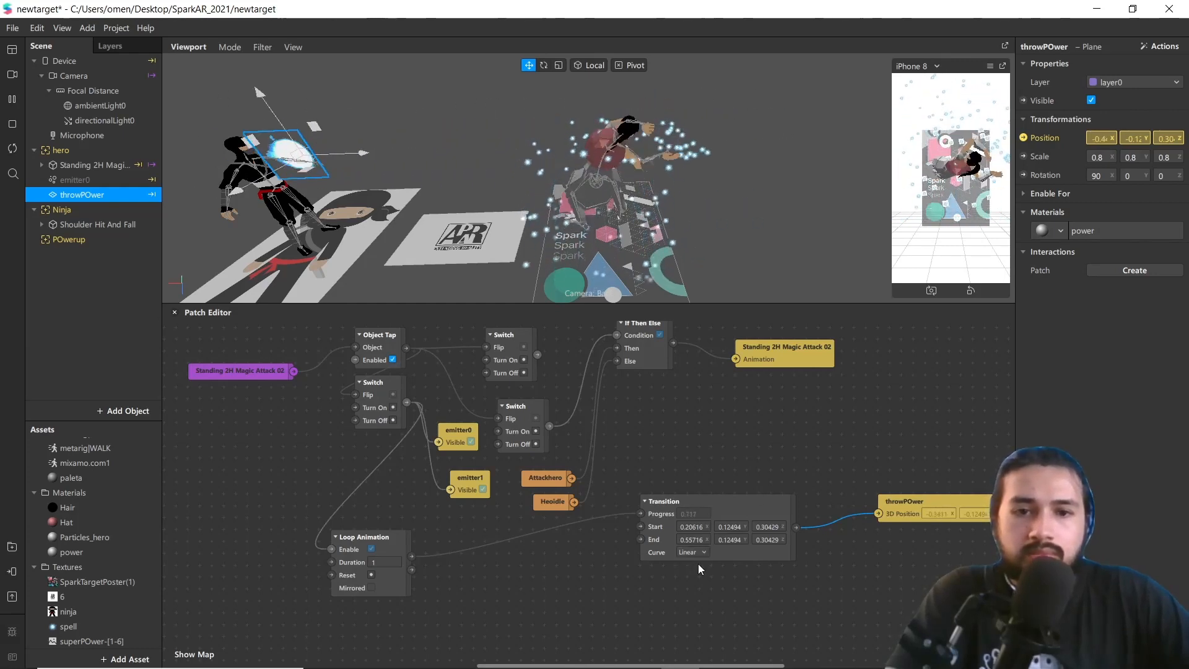
Set the Loop Animation's duration to 3 seconds
click(387, 561)
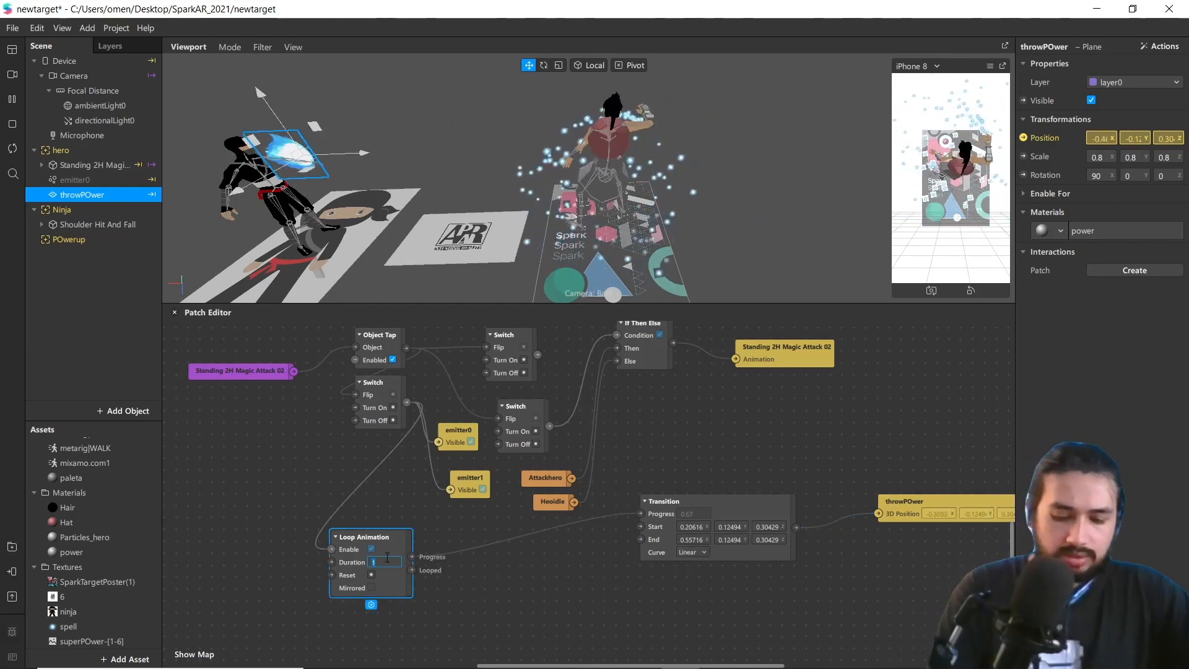
text(3)
key(Return)
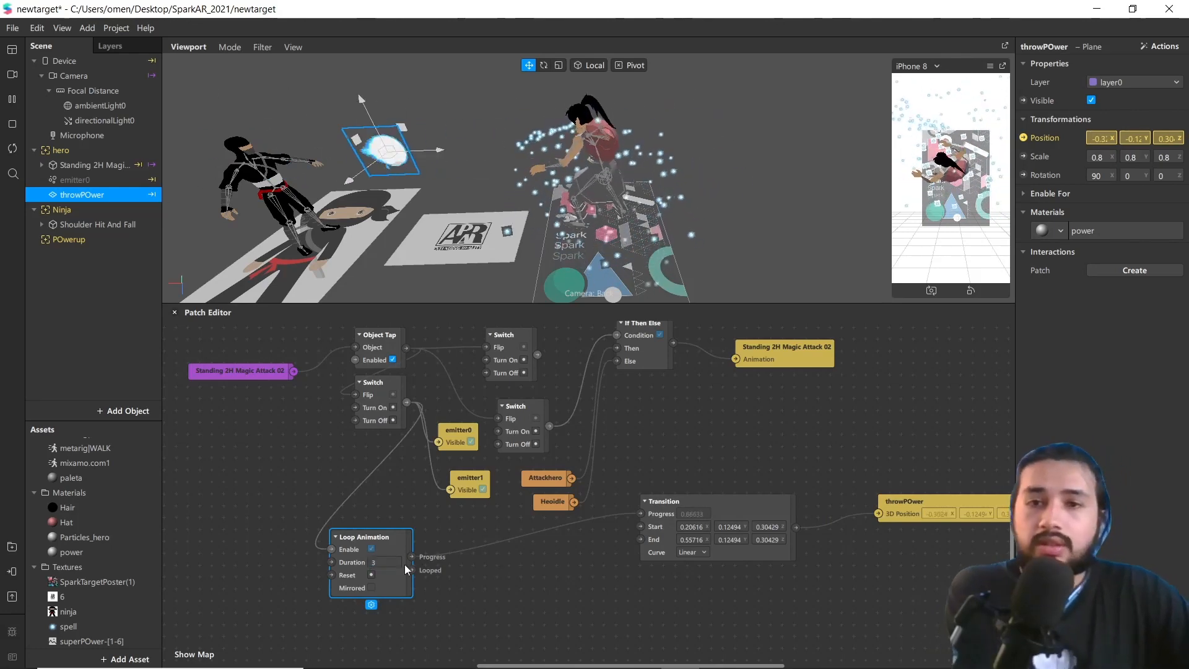
Try Sinusoidal In as the Transition's curve, then set it to Sinusoidal Out
click(685, 550)
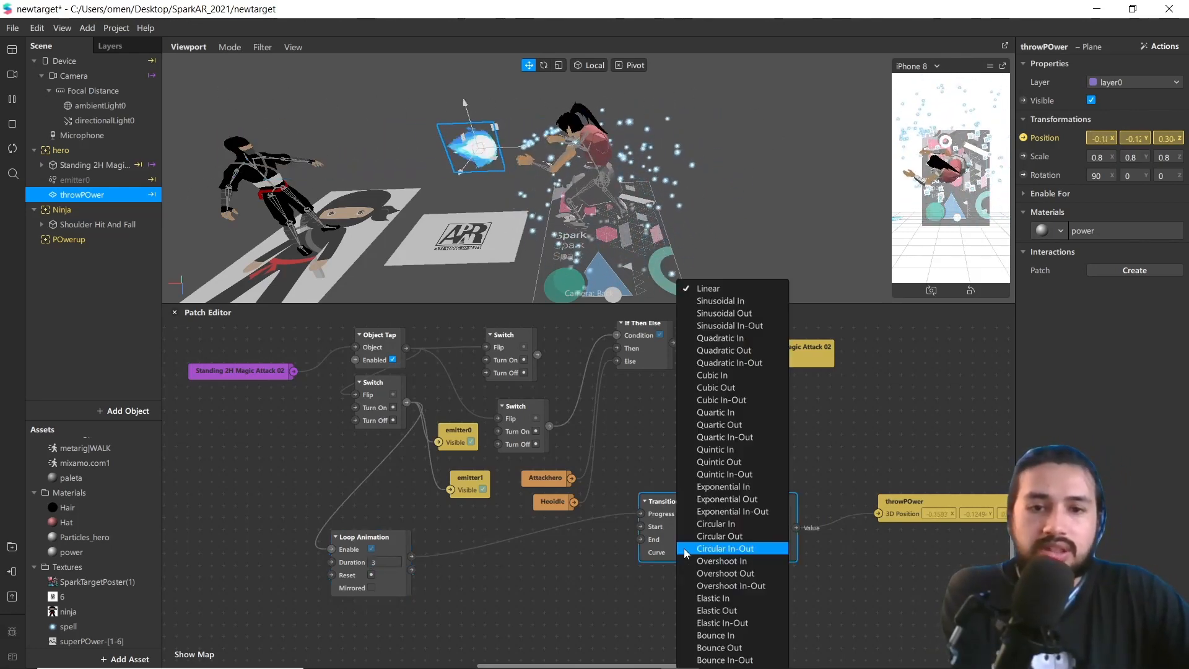
click(737, 301)
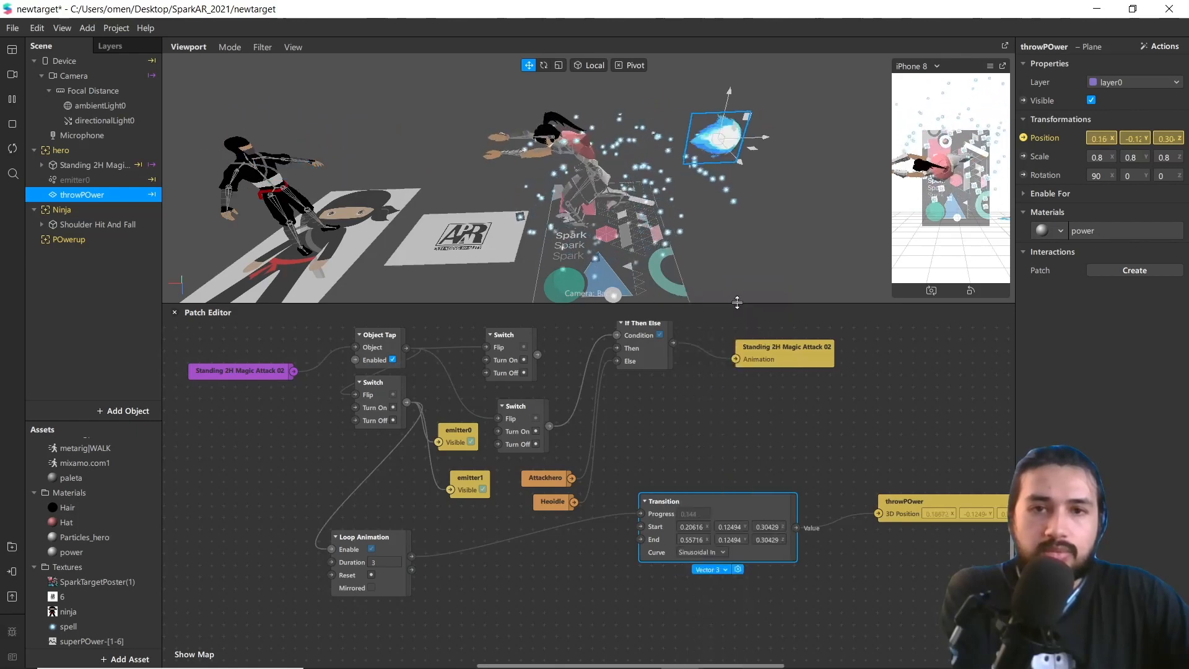
click(705, 551)
click(716, 316)
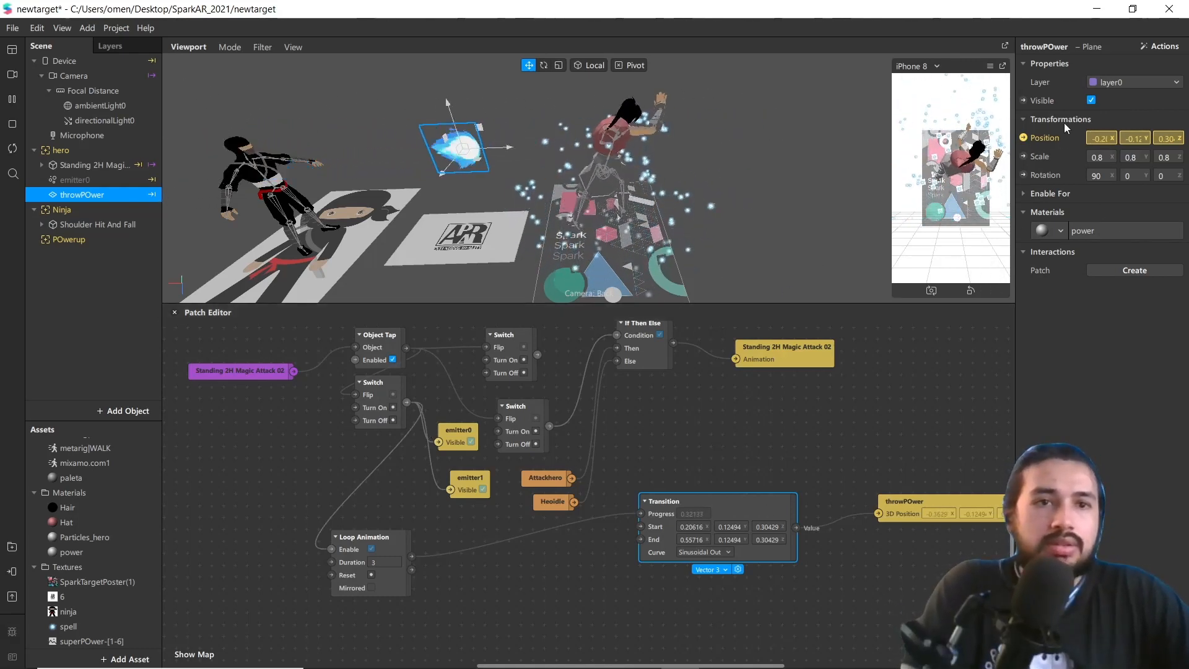
Hide the throwPOwer plane and create a patch for its Visible property
click(1092, 100)
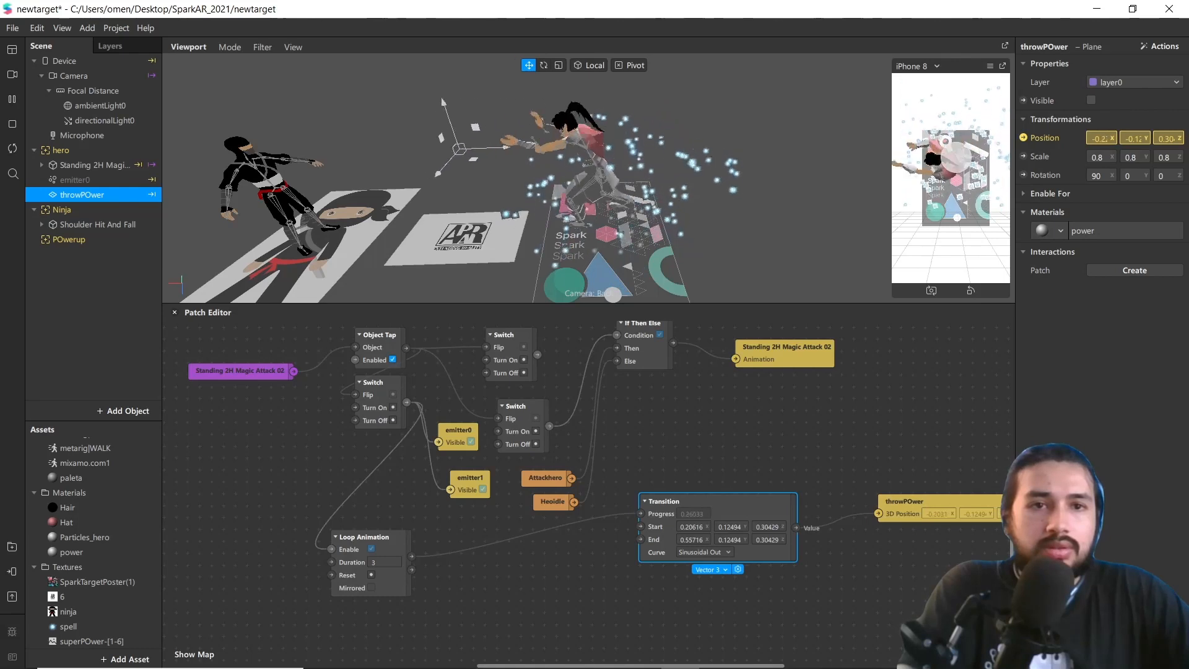
click(1023, 101)
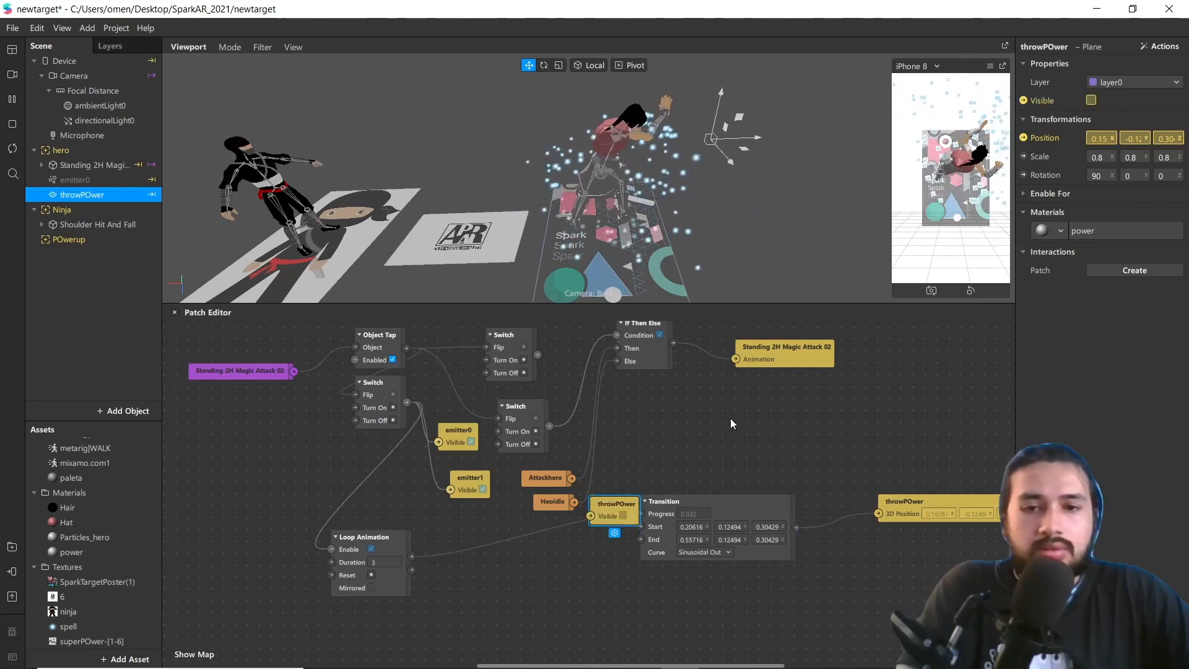
Connect the lower-left Switch's On / Off output to the throwPOwer Visible patch, and test it by restarting the preview and tapping the hero
drag(616, 504, 452, 525)
drag(407, 402, 414, 421)
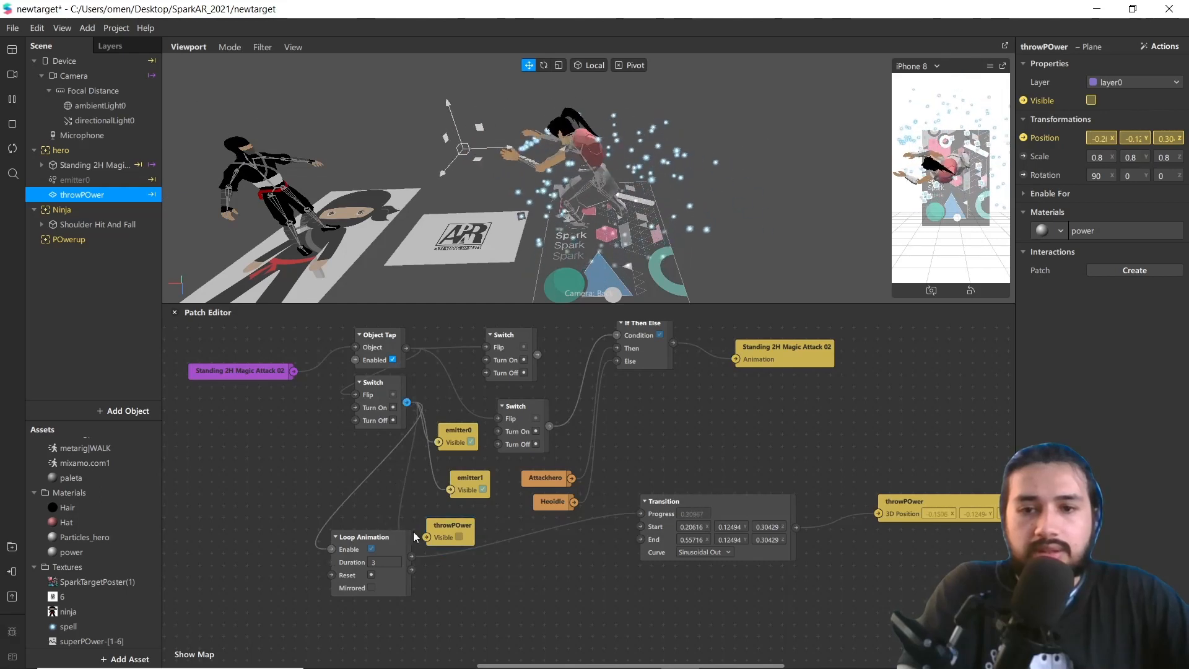
drag(414, 531, 427, 536)
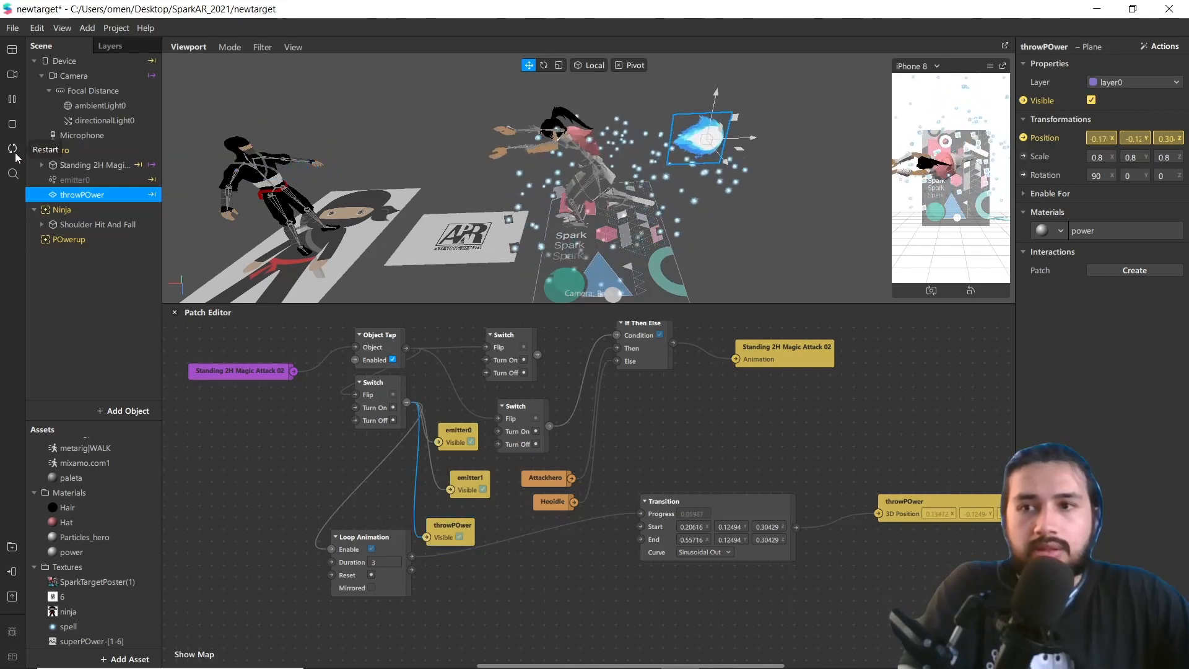
click(15, 155)
click(960, 168)
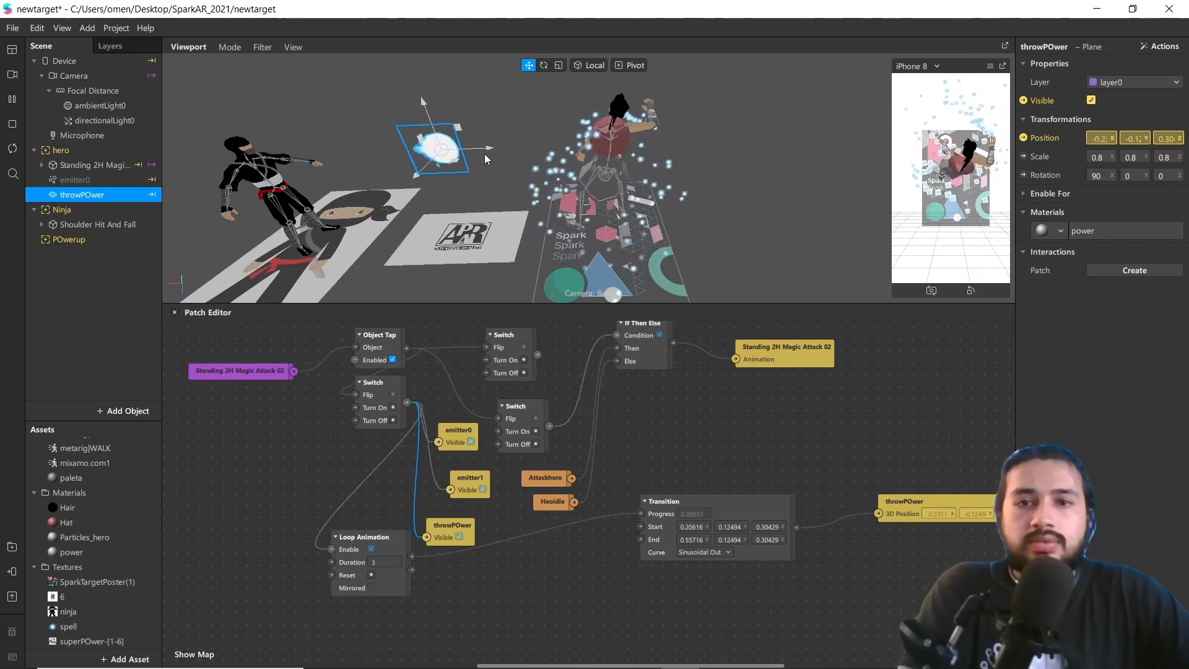
Set the Loop Animation's duration to 2 seconds
double_click(389, 562)
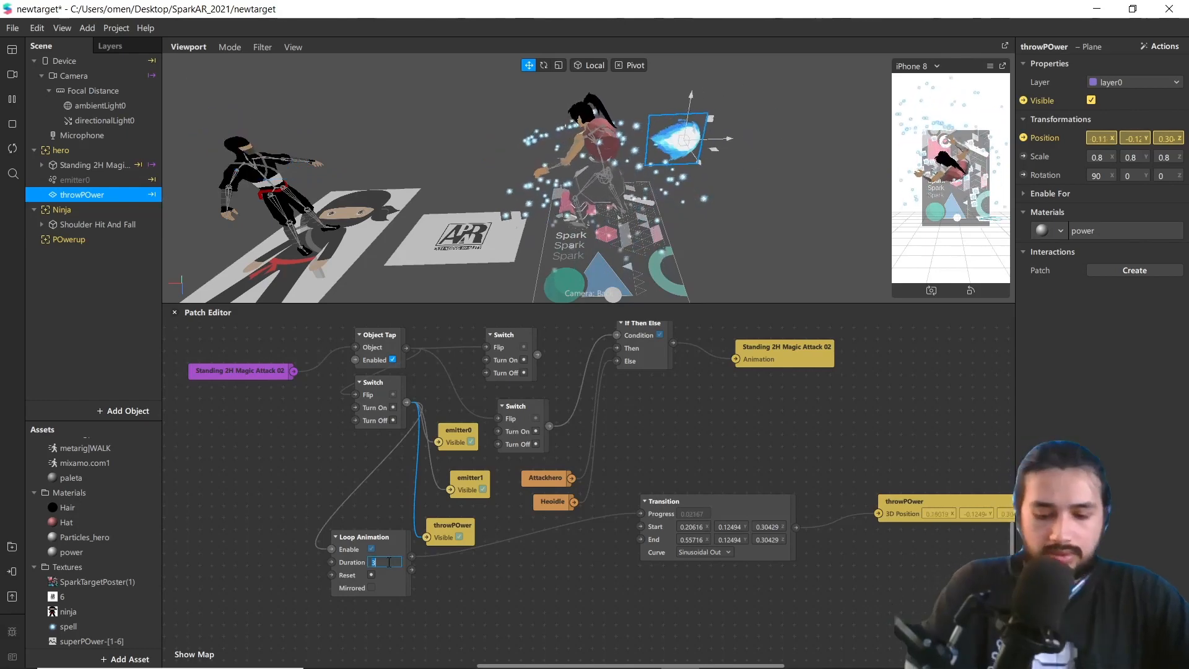
text(2)
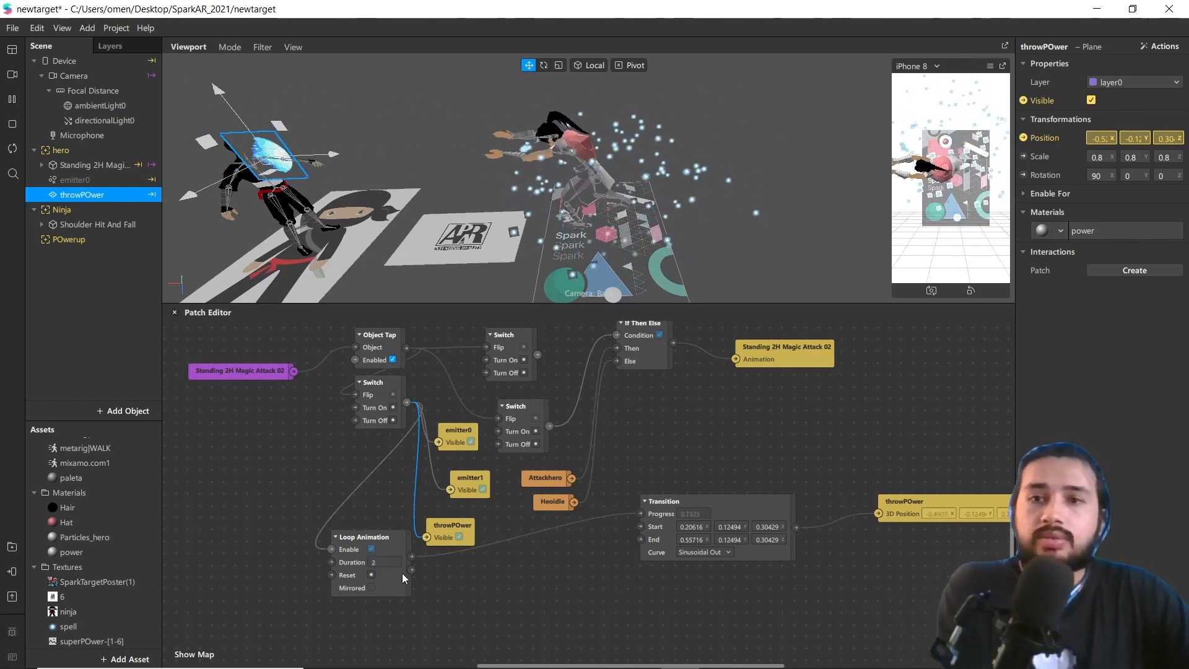
key(Return)
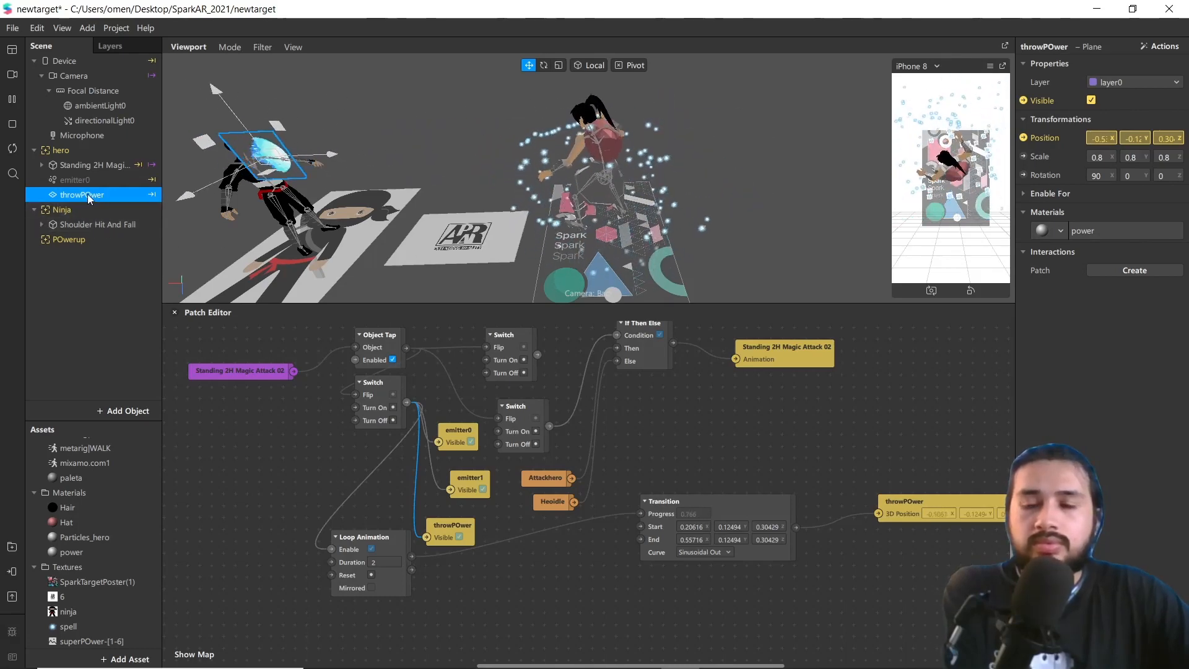
Set the throwPOwer plane's scale to 0.6 on all three axes
click(1107, 157)
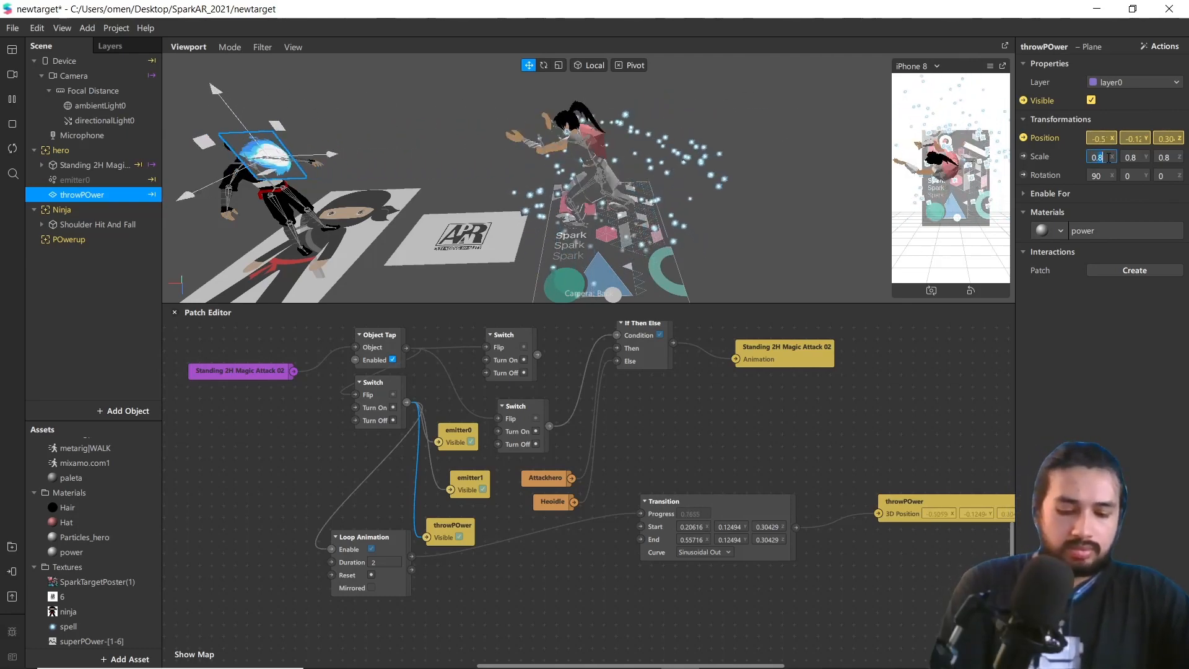
text(6)
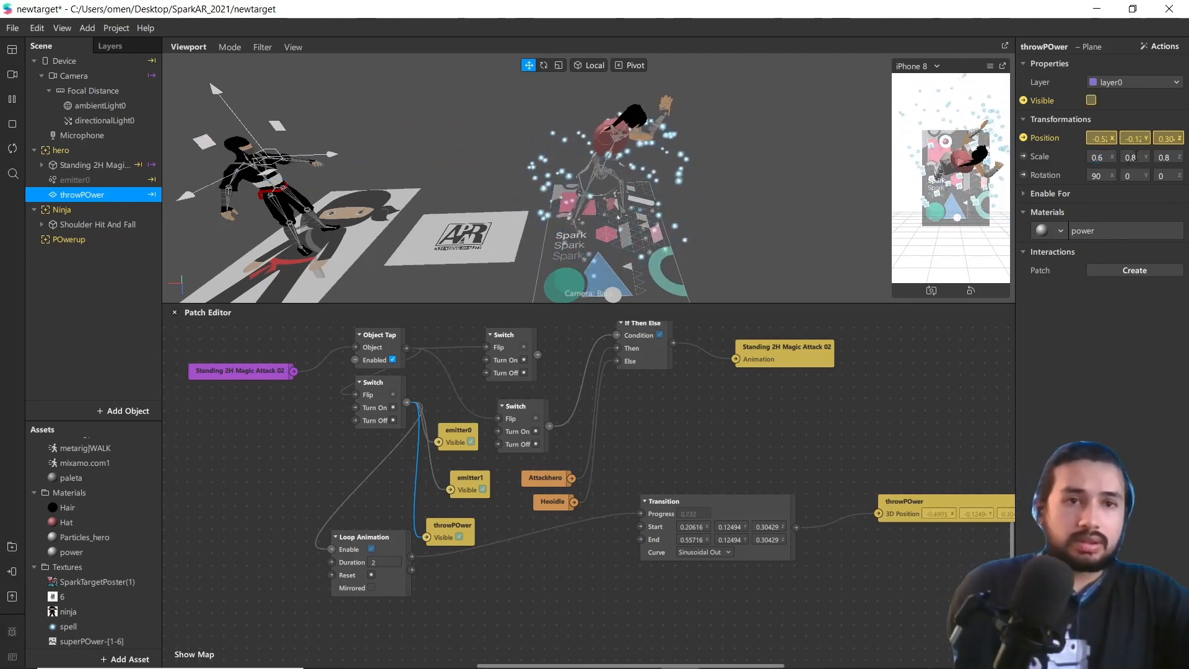
click(1137, 158)
text(6)
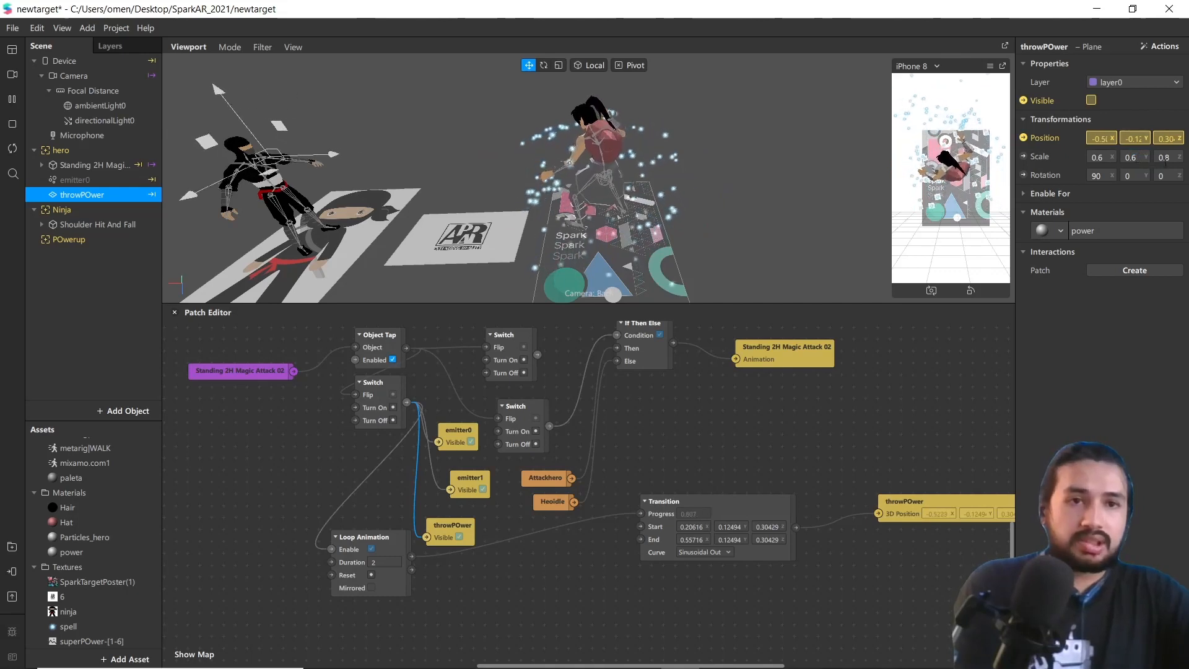
click(1176, 160)
text(6)
key(Return)
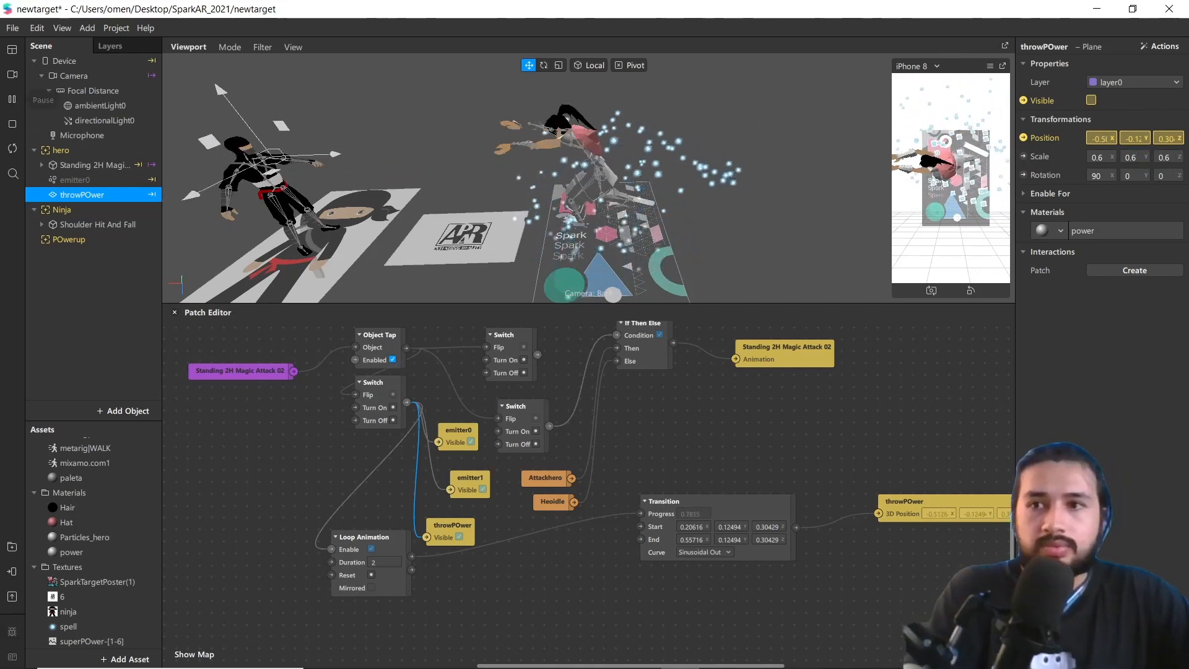
Restart the preview and tap the hero to check the resized fireball's flight toward the ninja
click(12, 150)
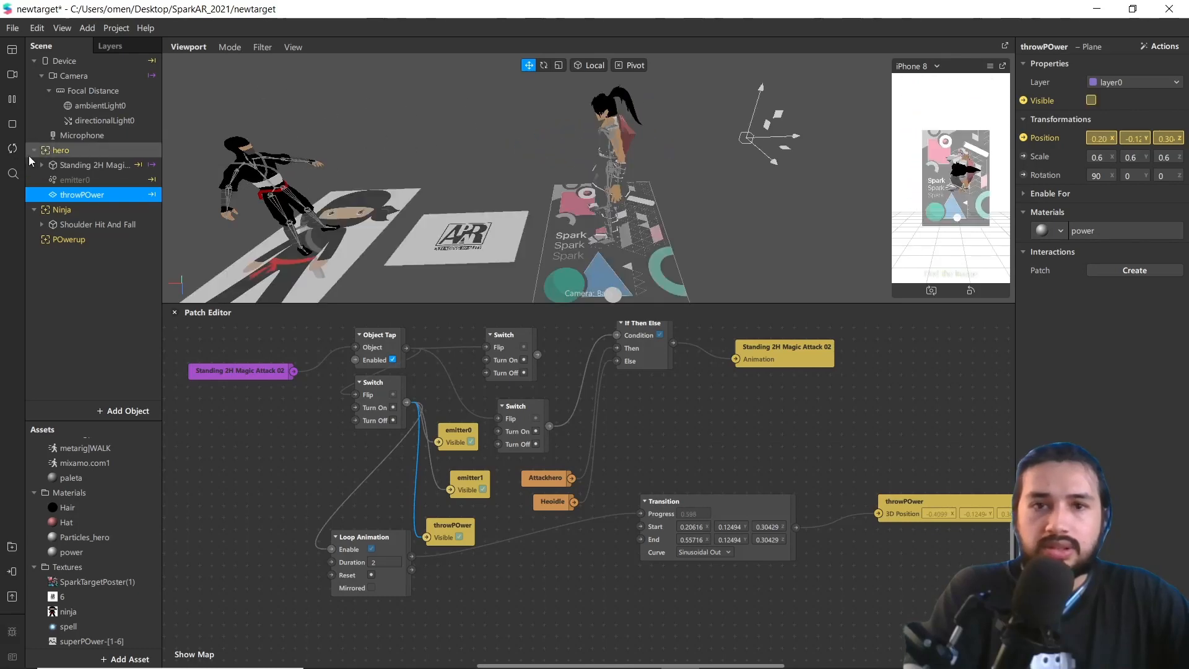
click(958, 170)
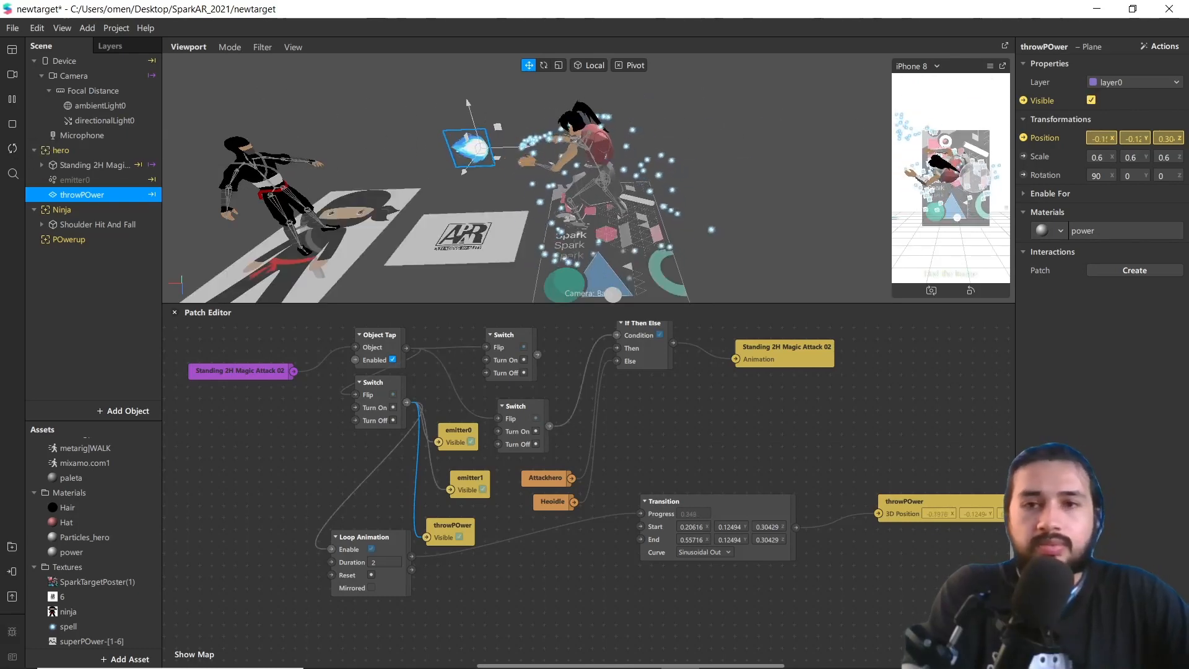
scroll(731, 167, down, 5)
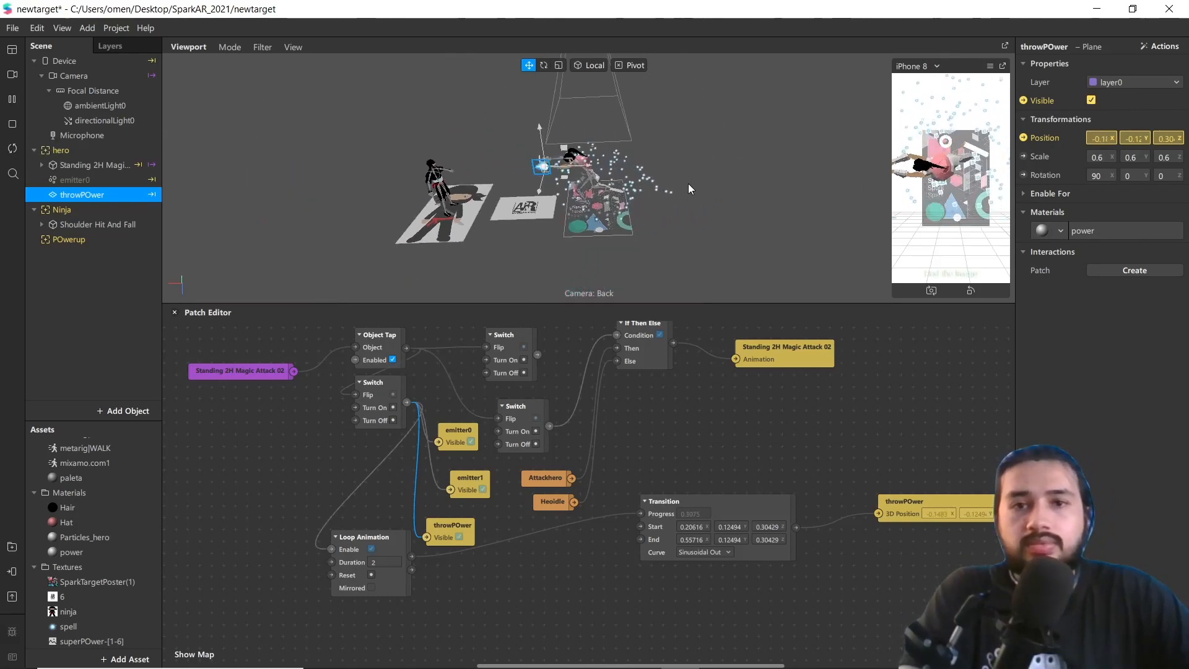
scroll(585, 173, up, 2)
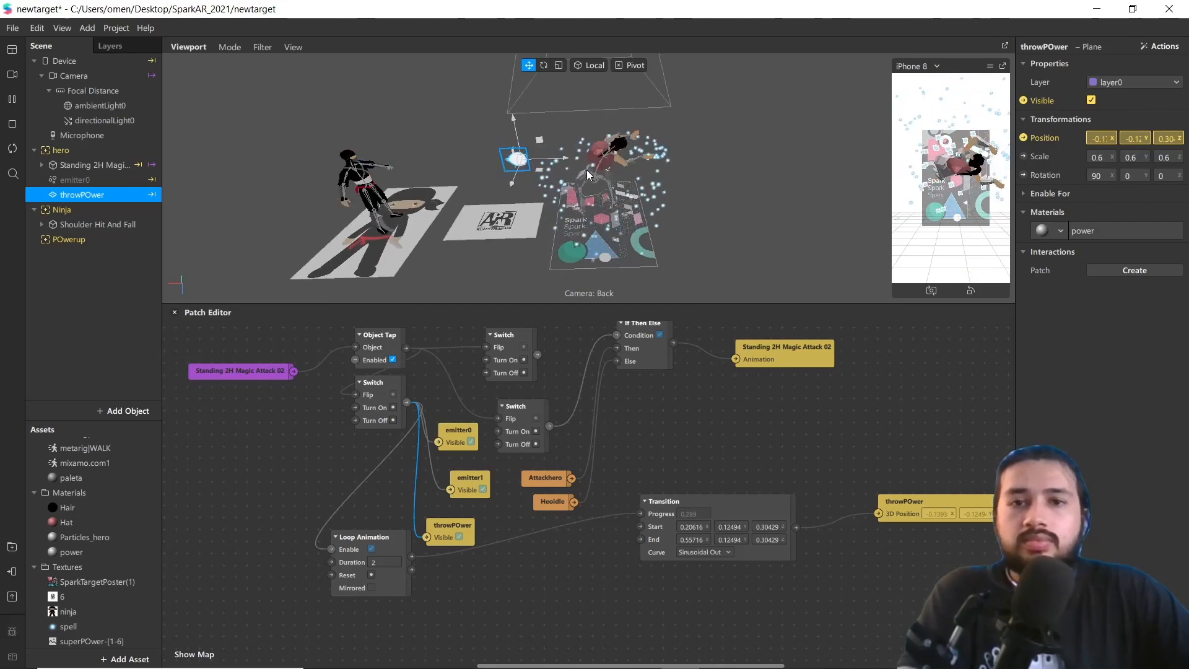
scroll(586, 174, down, 2)
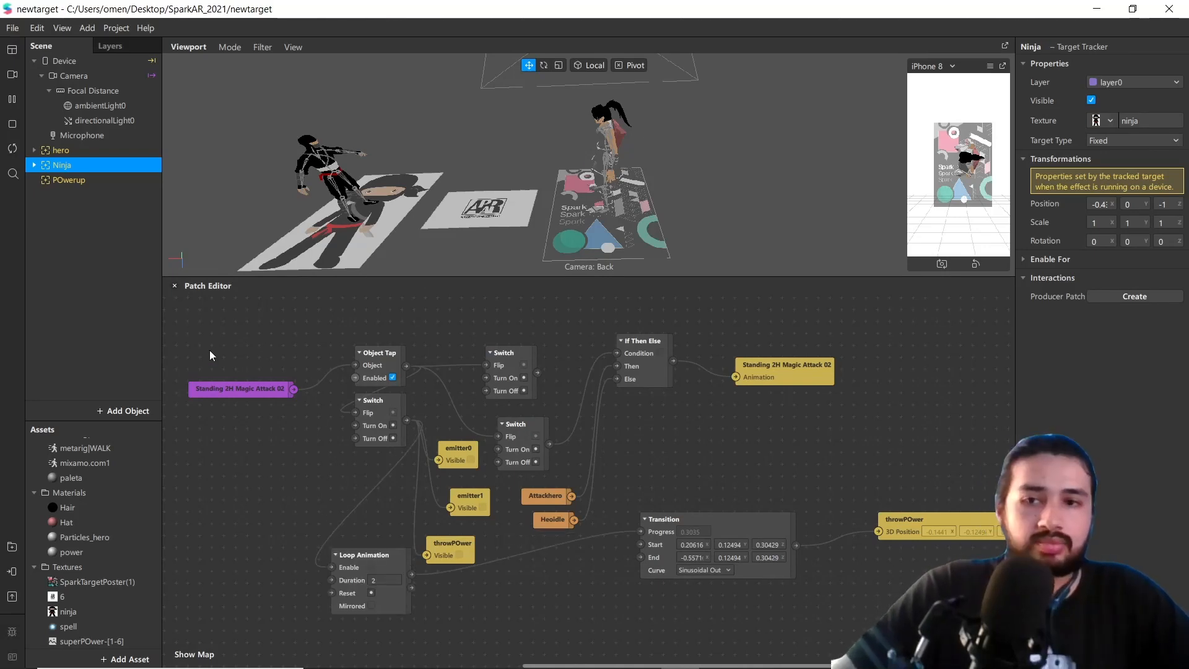
Enclose all the hero's patches in a comment and title it Hero
drag(184, 314, 904, 597)
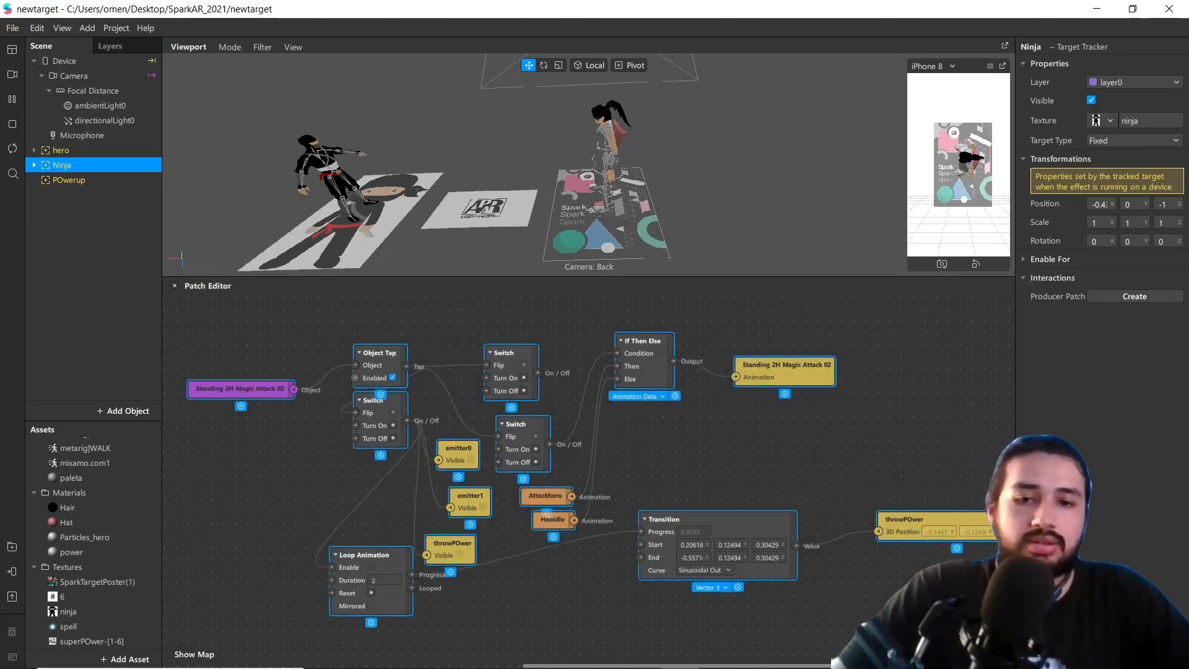
right_click(531, 438)
click(561, 450)
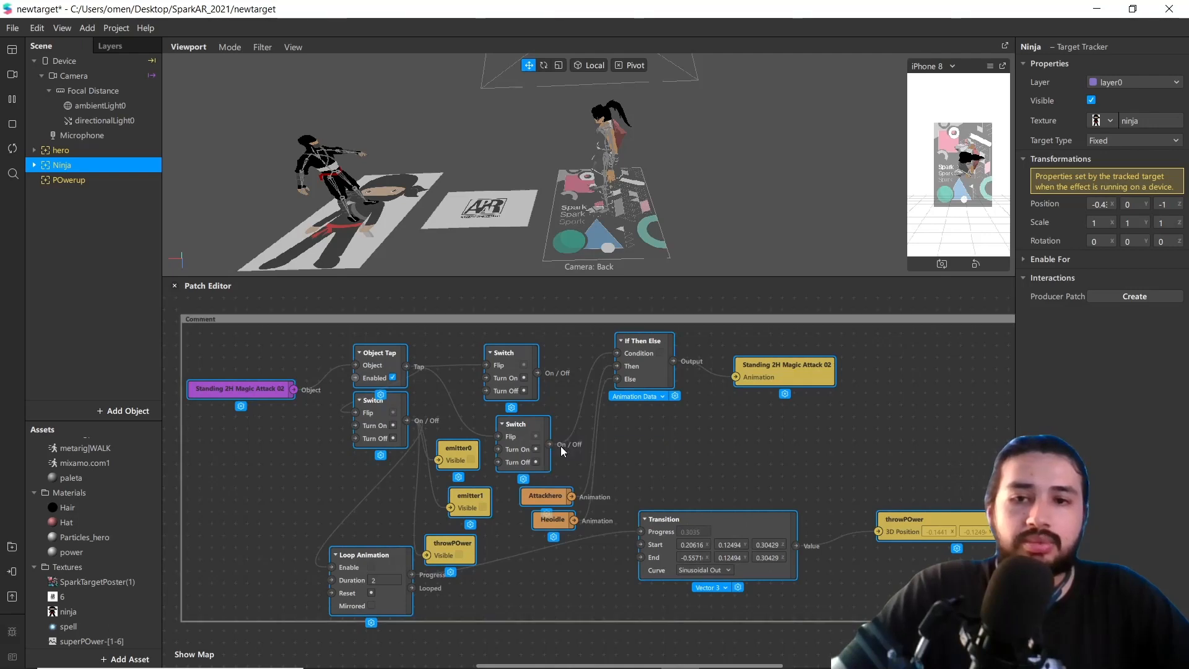
double_click(206, 320)
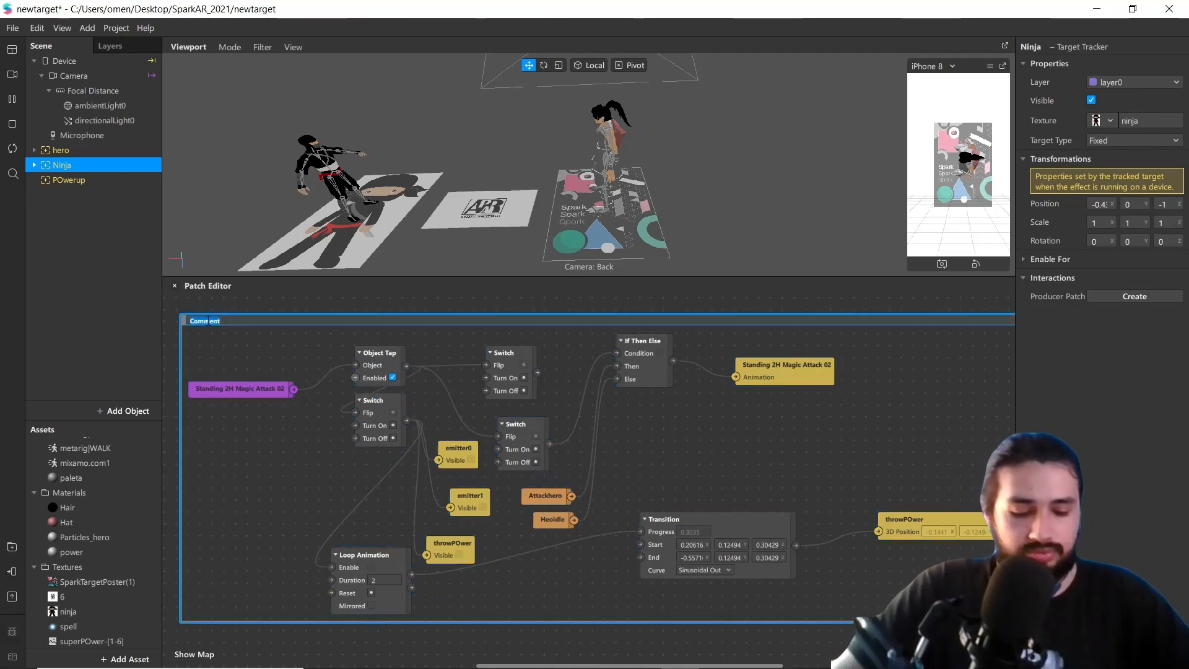
text(Hero)
key(Return)
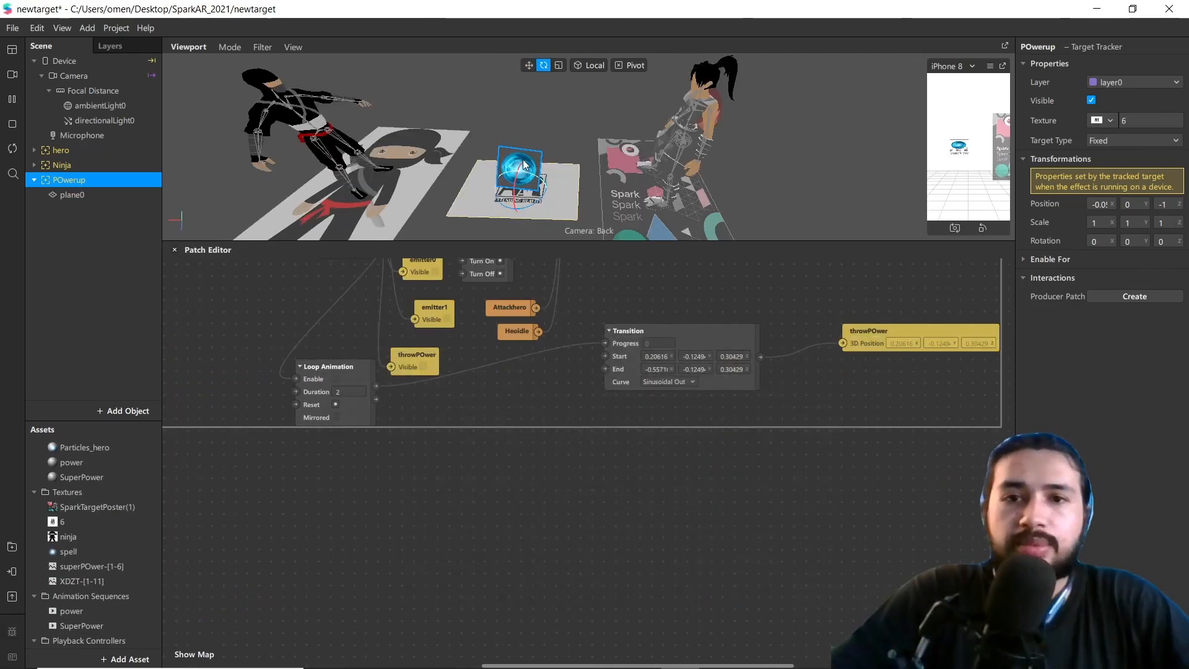
Create the producer patches for the POwerup target tracker and place them below the Hero comment
scroll(520, 166, up, 3)
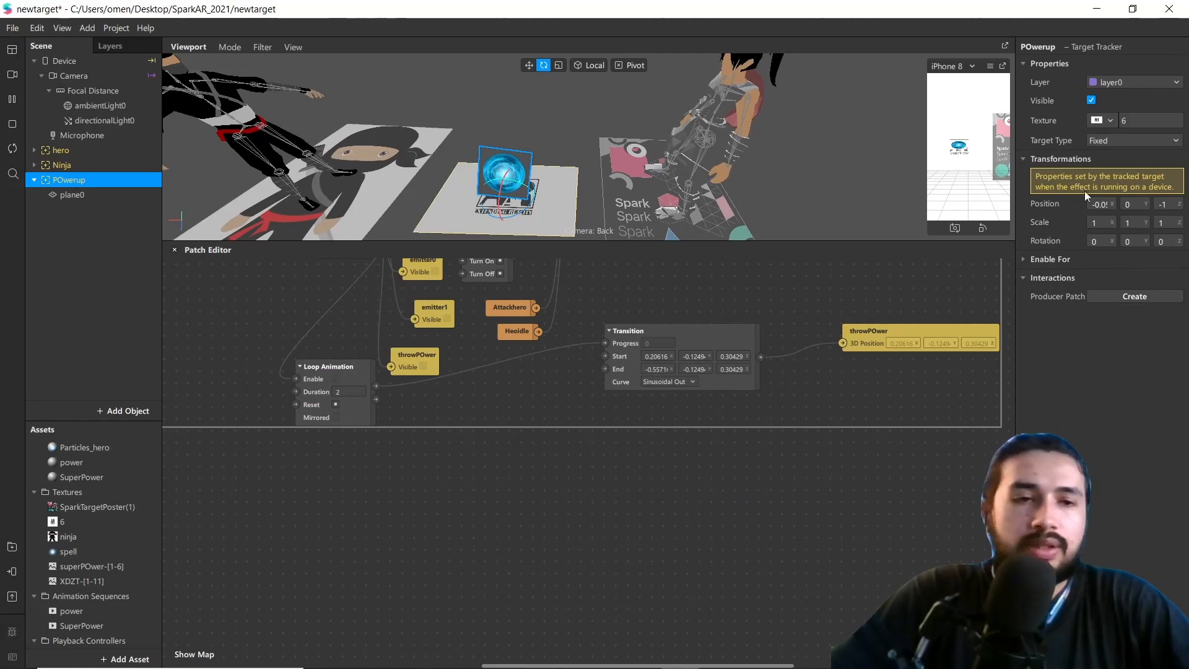
click(1123, 297)
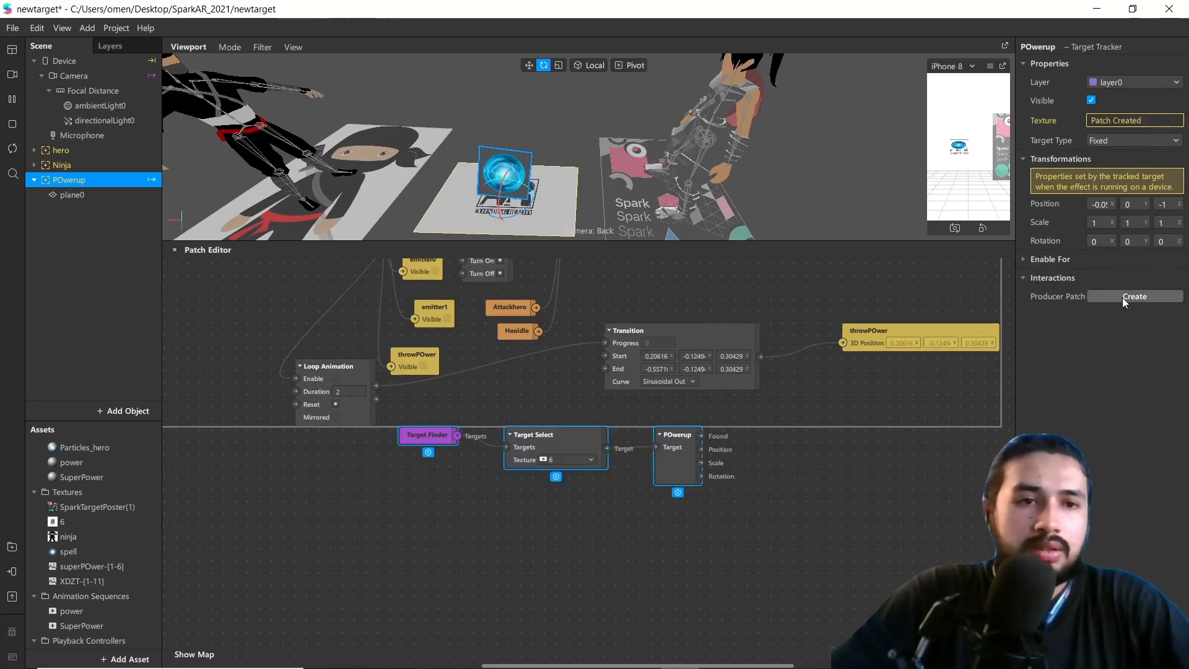
drag(431, 443, 248, 526)
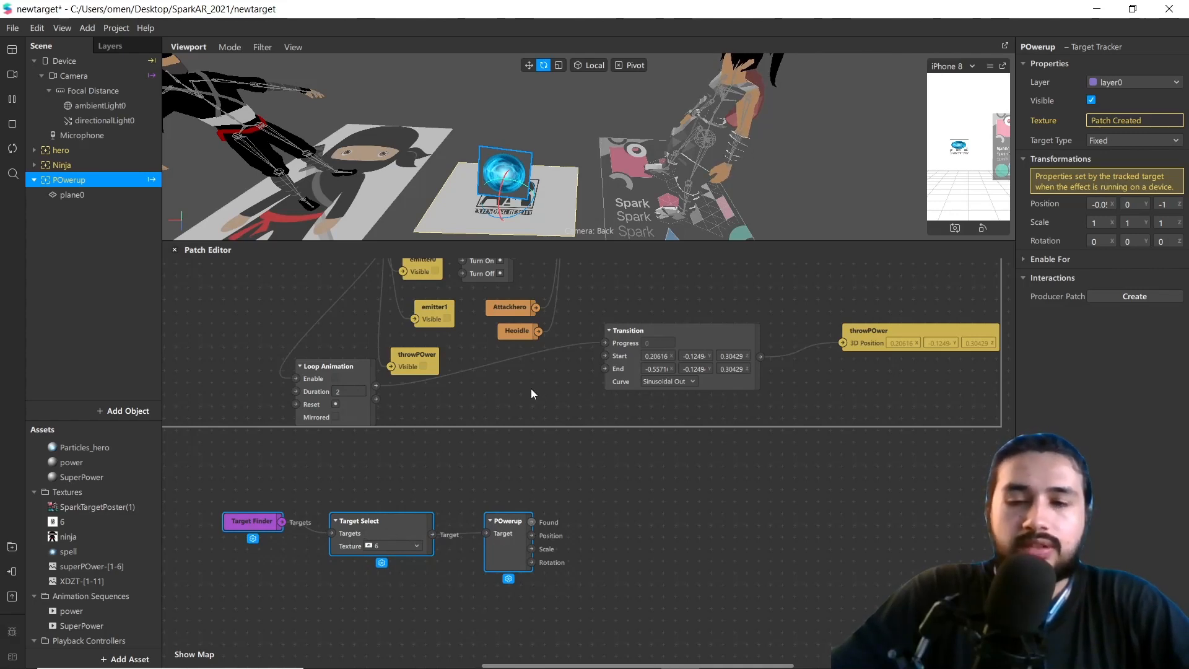
scroll(508, 169, down, 5)
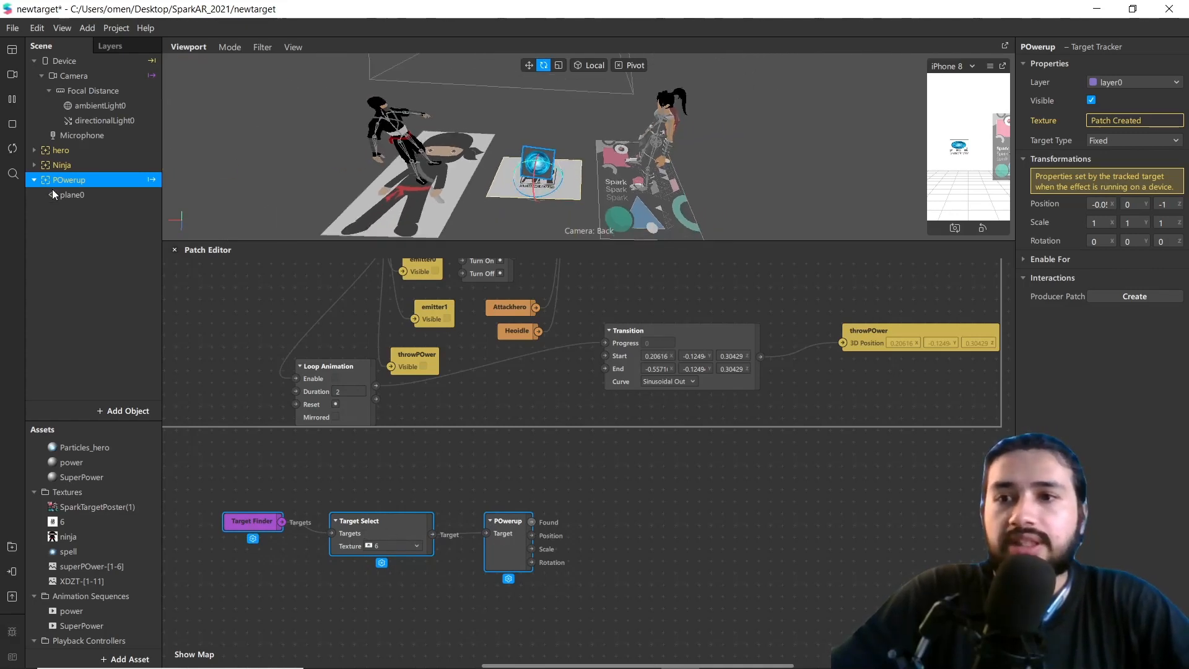
click(60, 165)
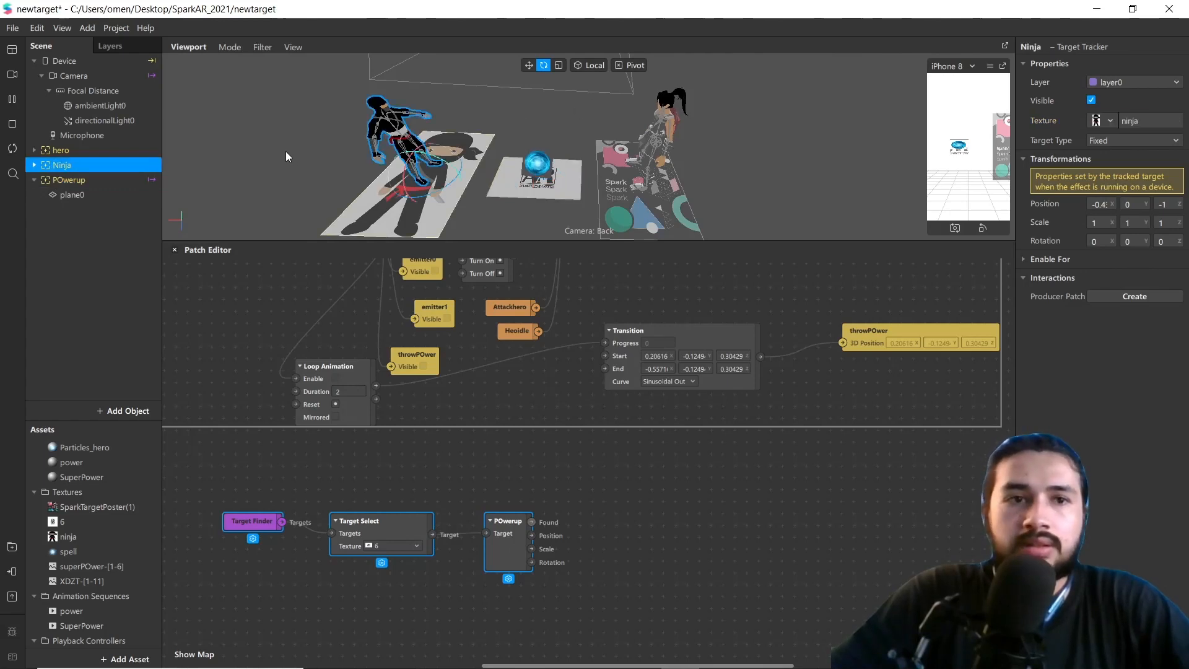
right_click(85, 165)
mouse_move(128, 177)
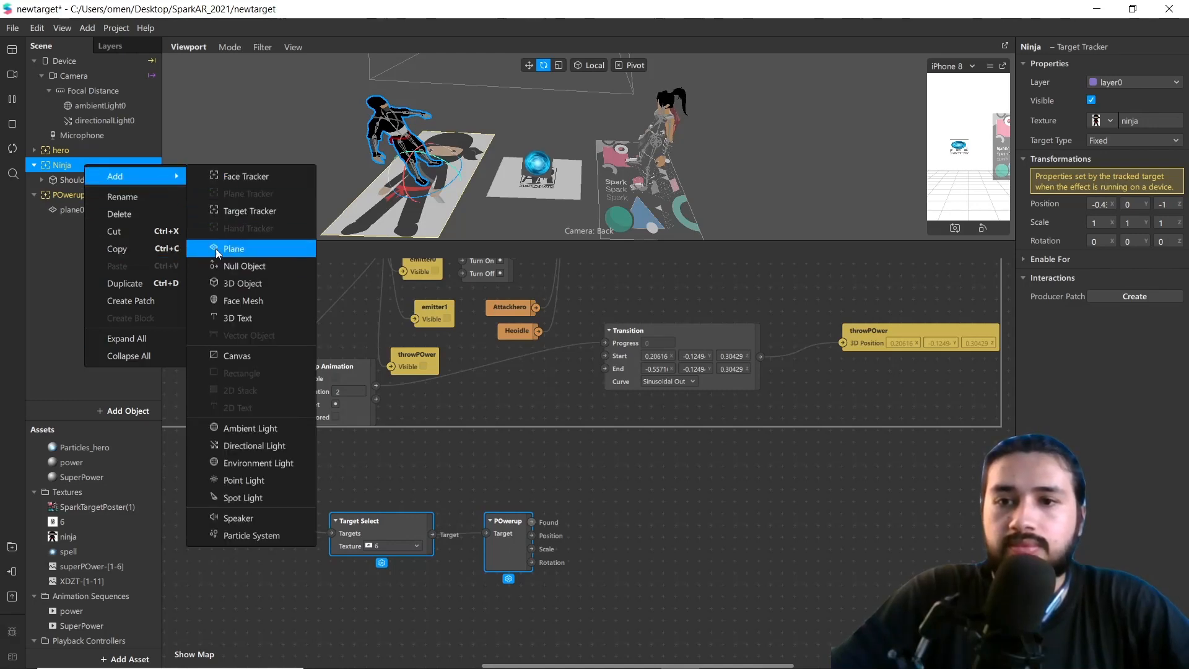
click(247, 284)
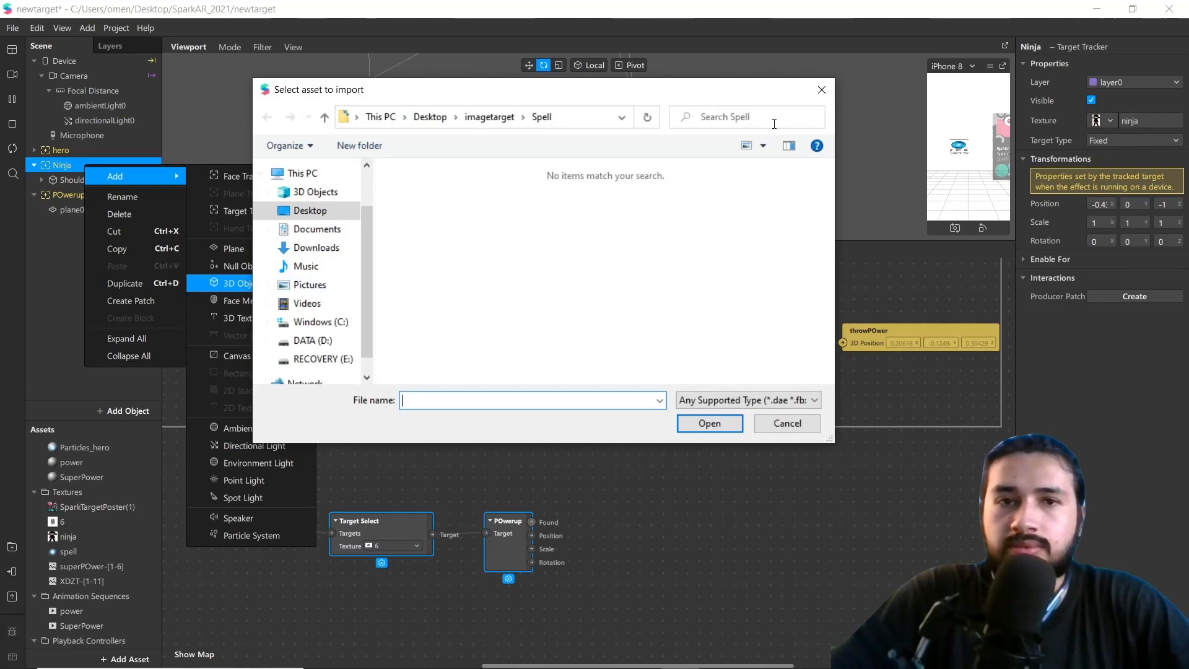
click(820, 88)
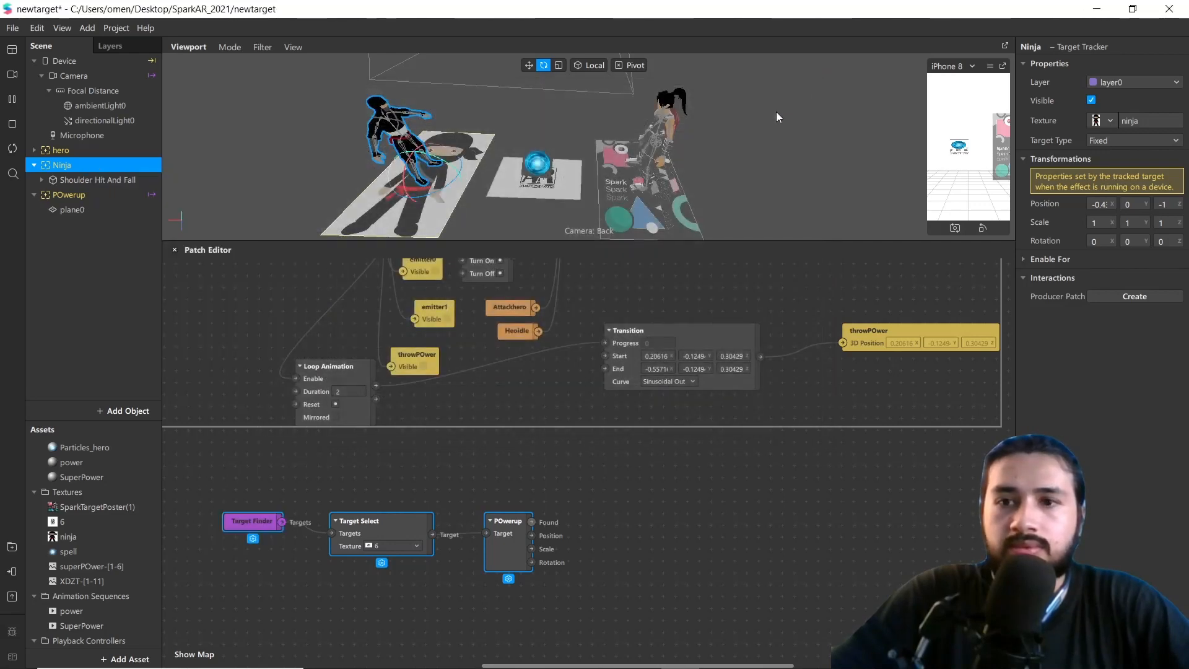
right_click(62, 164)
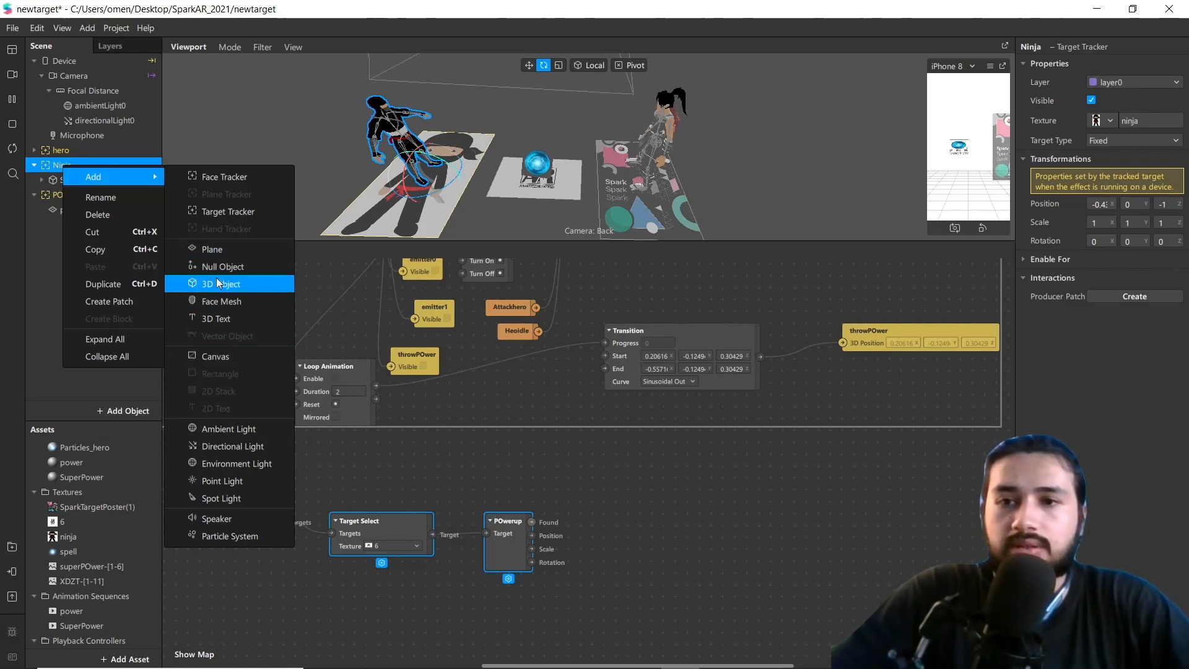
click(43, 396)
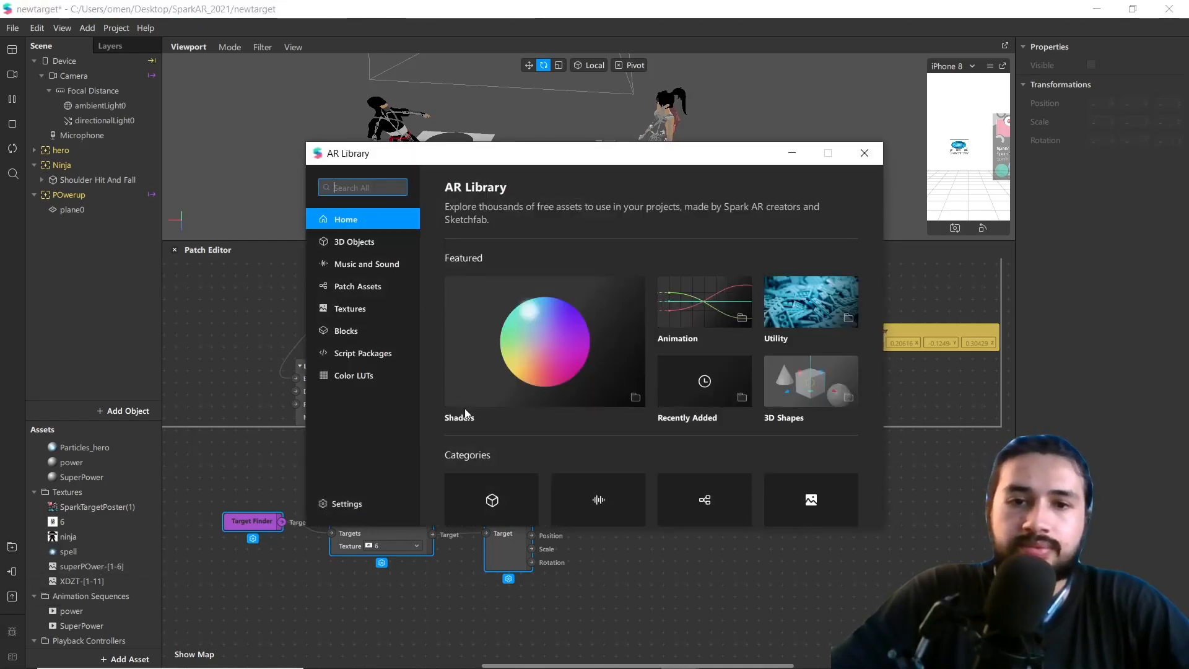
Import the Hires Sphere Primitive from the AR Library's 3D Shapes collection
click(794, 400)
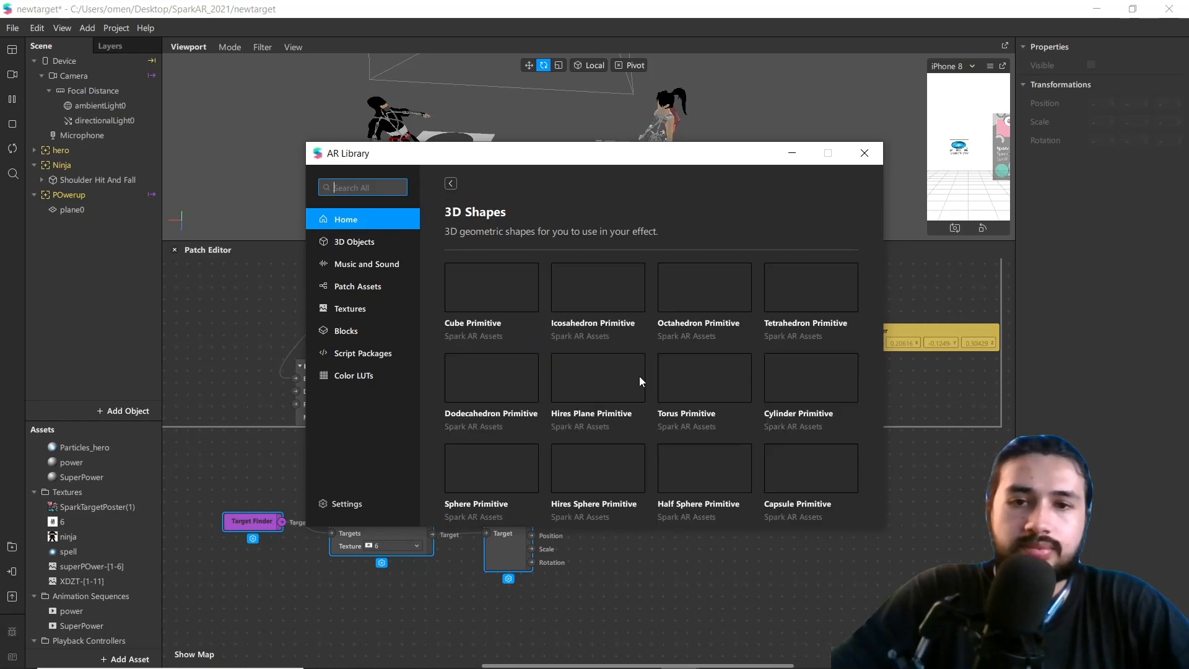
click(600, 474)
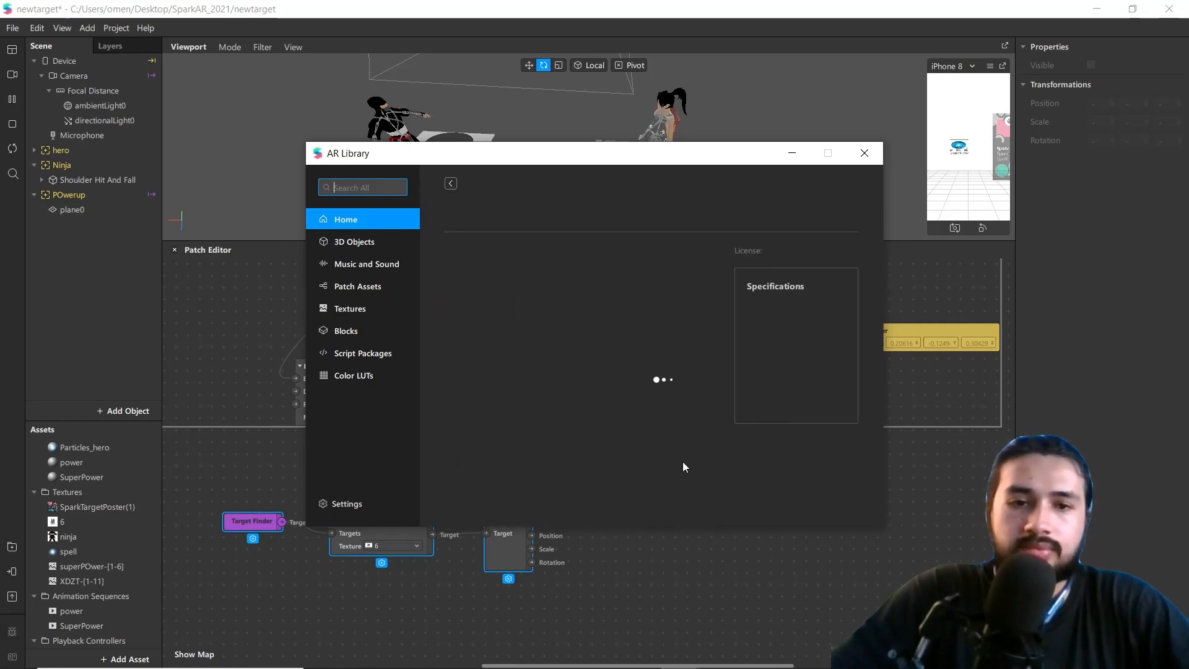
click(818, 213)
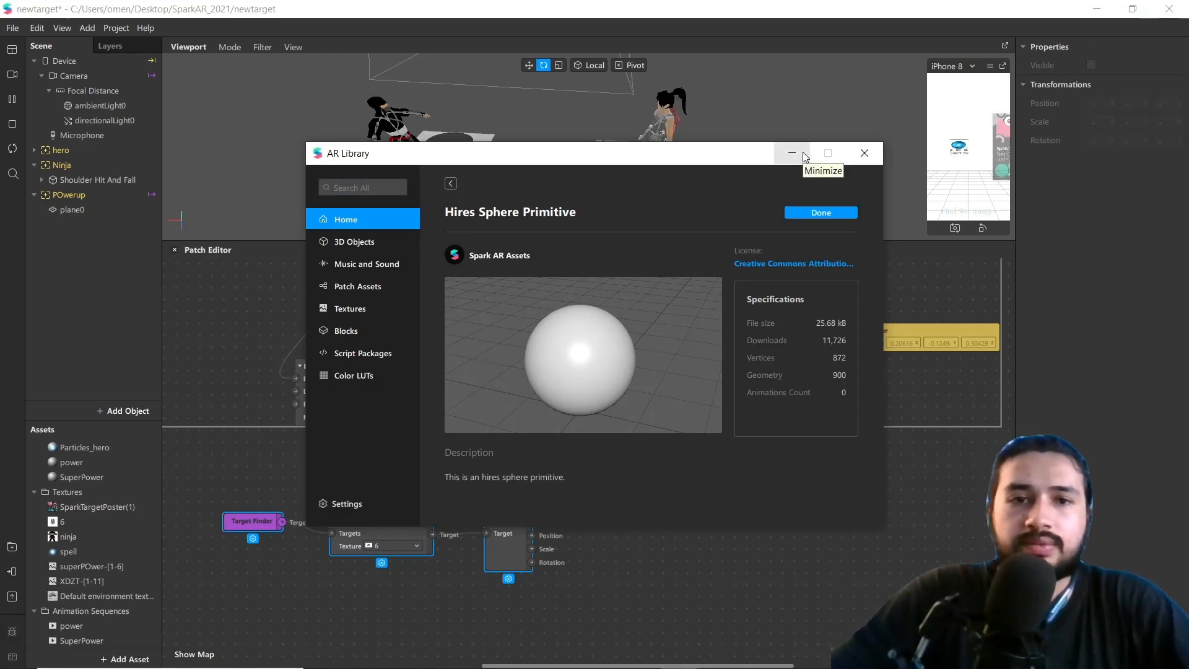
click(795, 152)
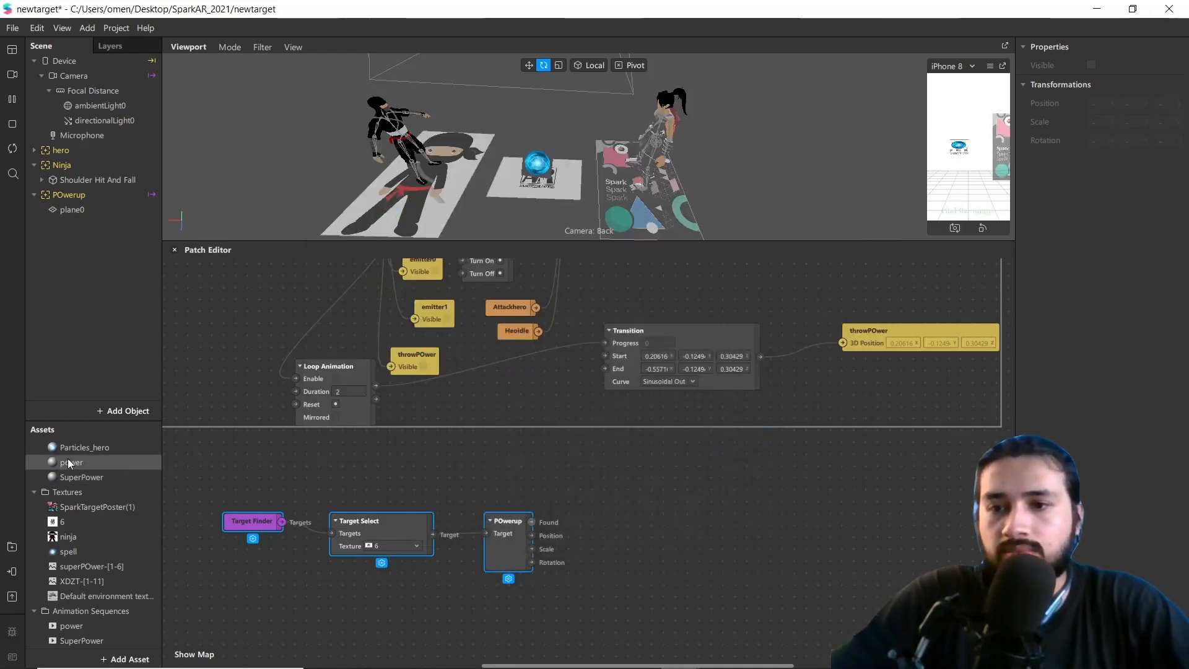
Add the HiresSphere asset to the scene as a child of the Ninja target tracker
scroll(62, 540, up, 3)
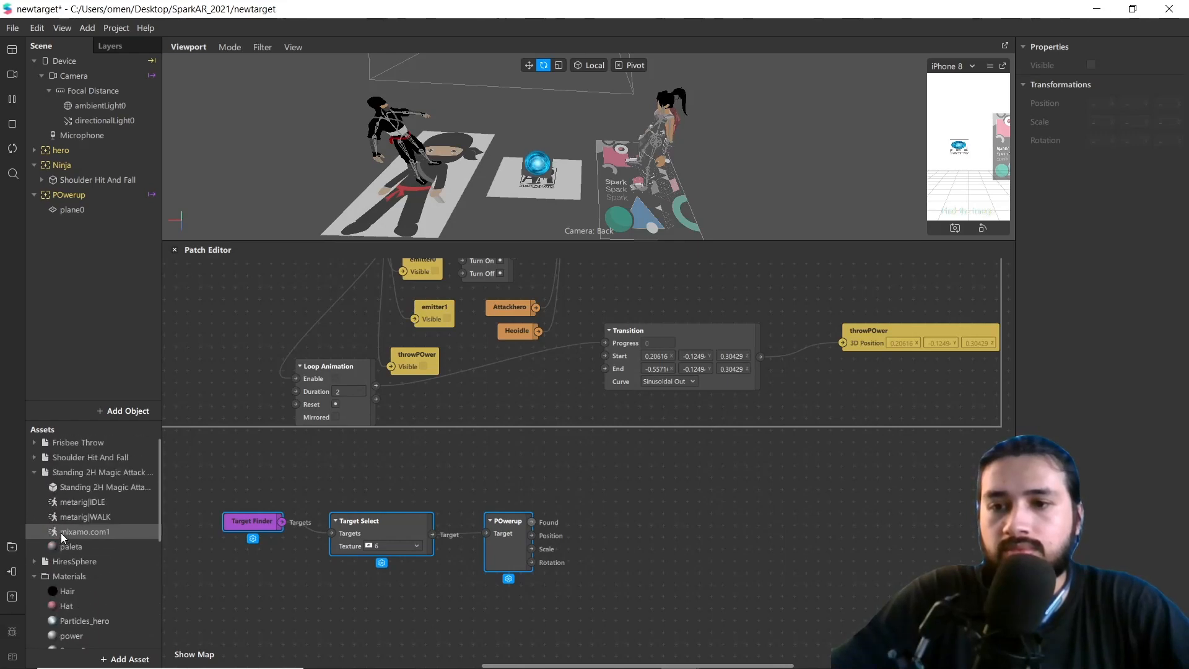
scroll(62, 551, up, 2)
drag(68, 561, 81, 165)
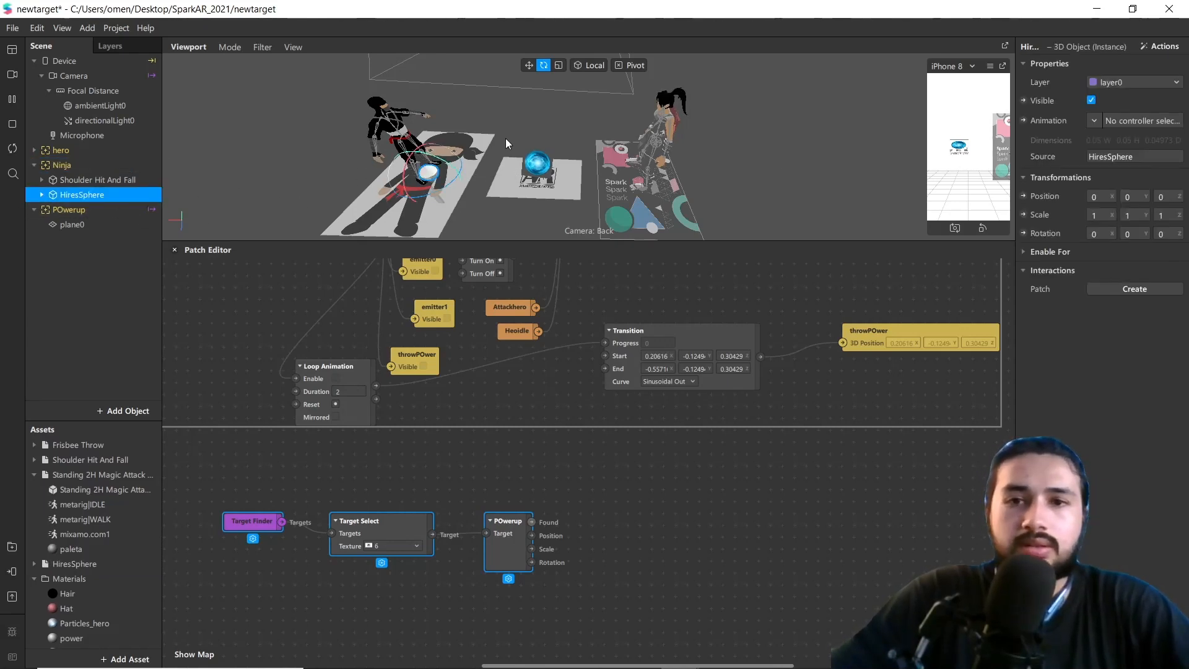
Move the HiresSphere object high above the ninja, to a position of about 0, 0.44, 0.18
click(529, 65)
drag(384, 107, 449, 65)
scroll(449, 65, down, 3)
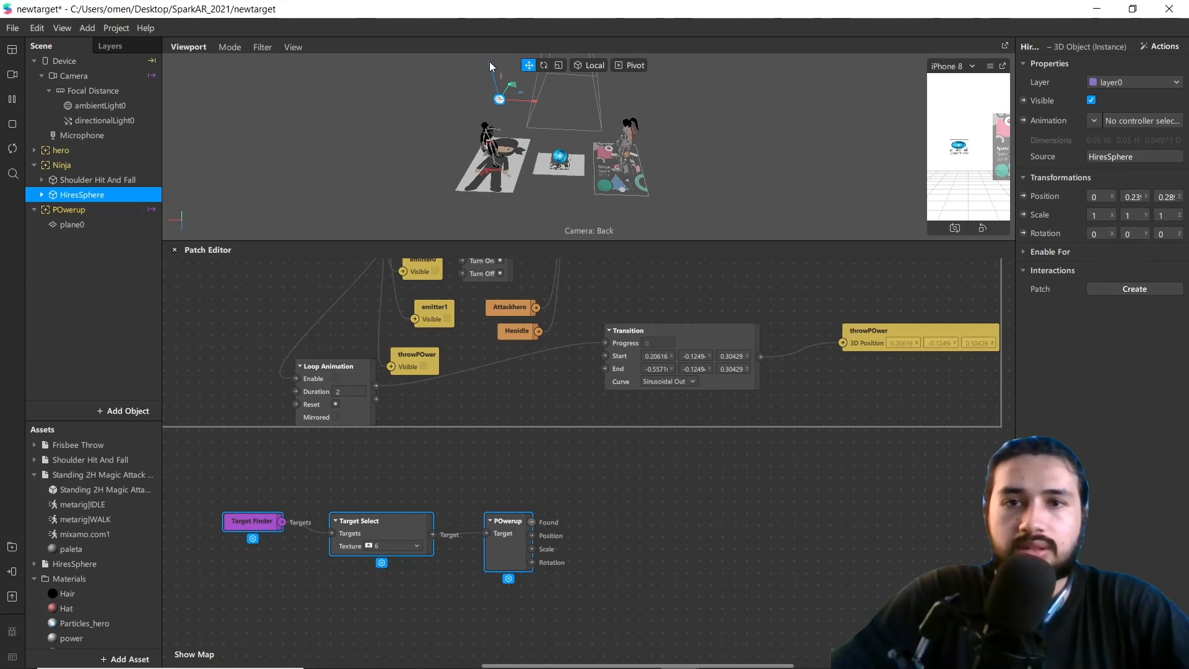
scroll(512, 146, up, 3)
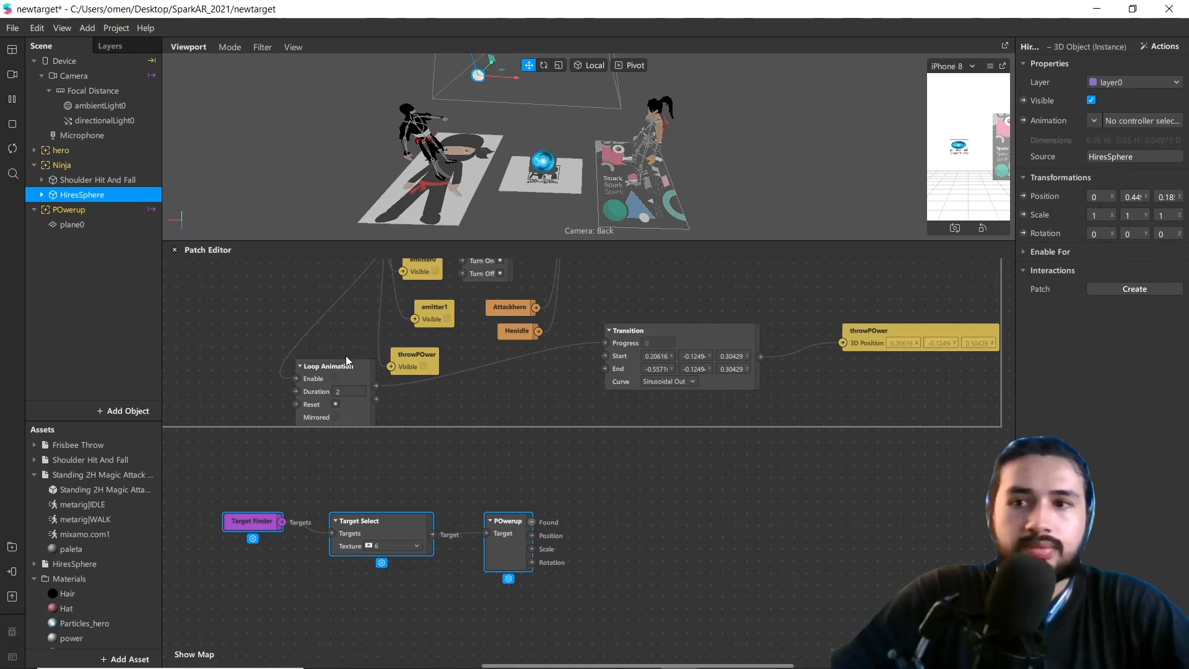
Assign the SuperPower material to the HiresSphere mesh inside the HiresSphere object, after trying the power material
click(42, 195)
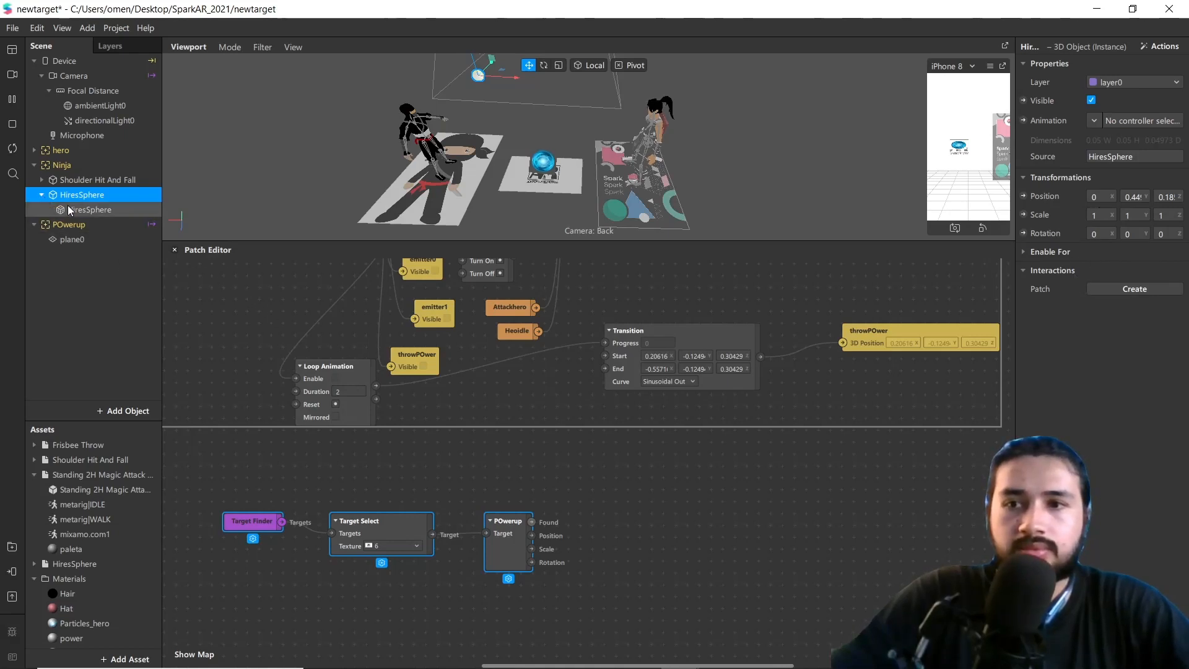
click(106, 210)
click(1061, 237)
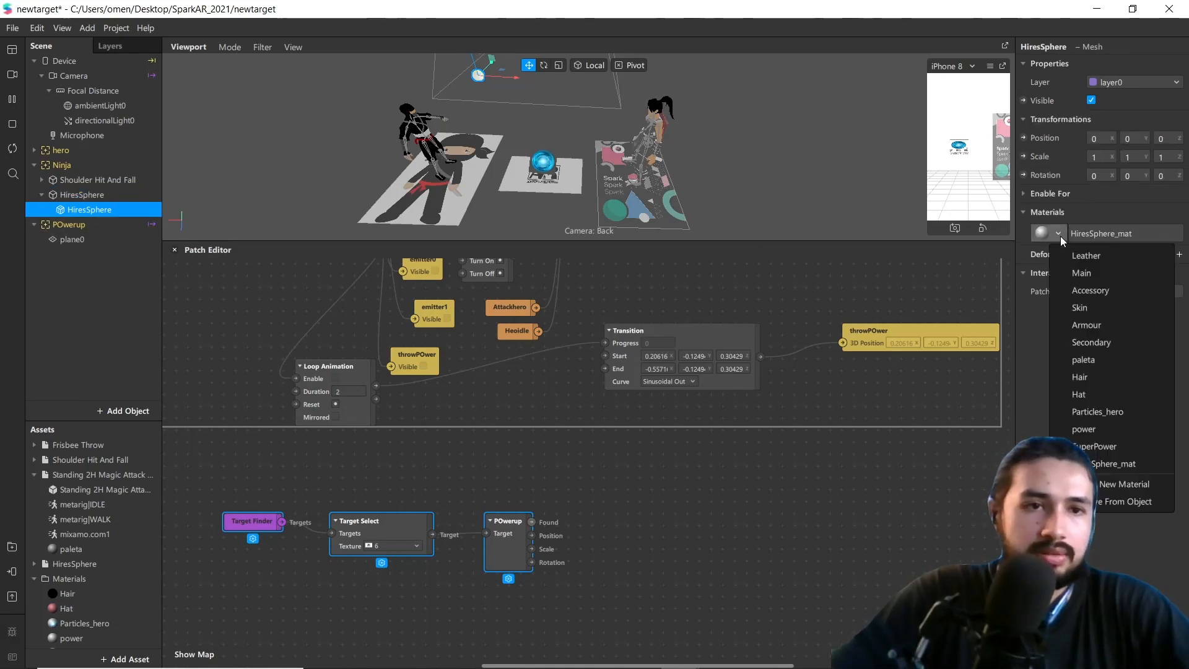
click(1091, 430)
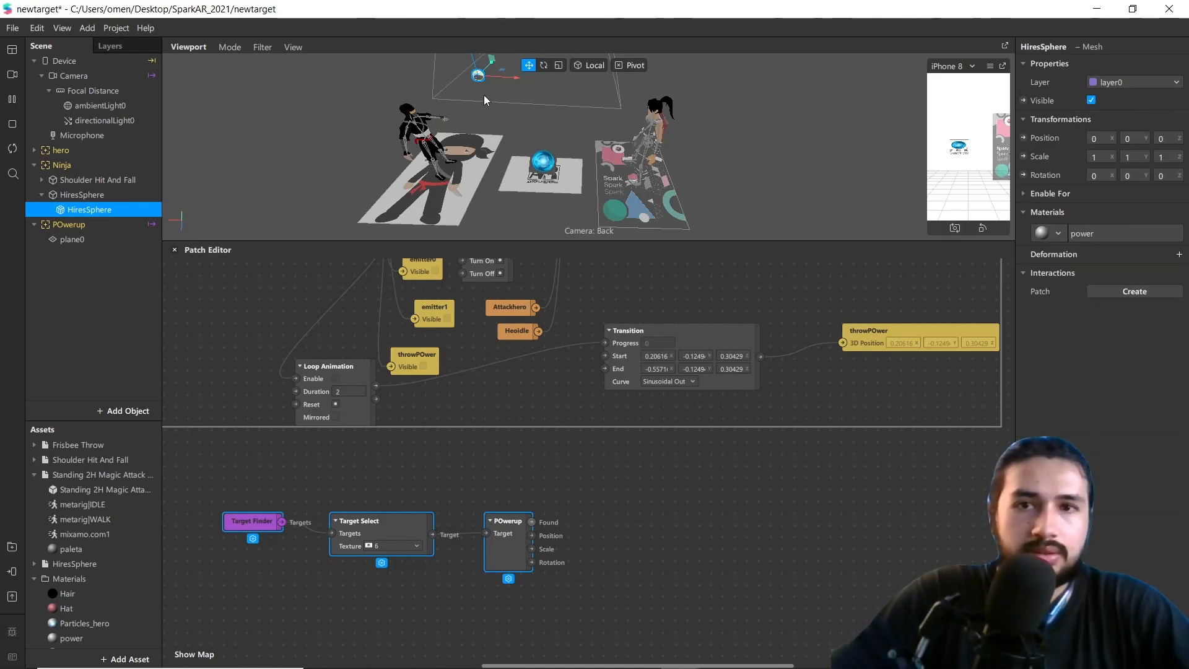
scroll(494, 94, up, 2)
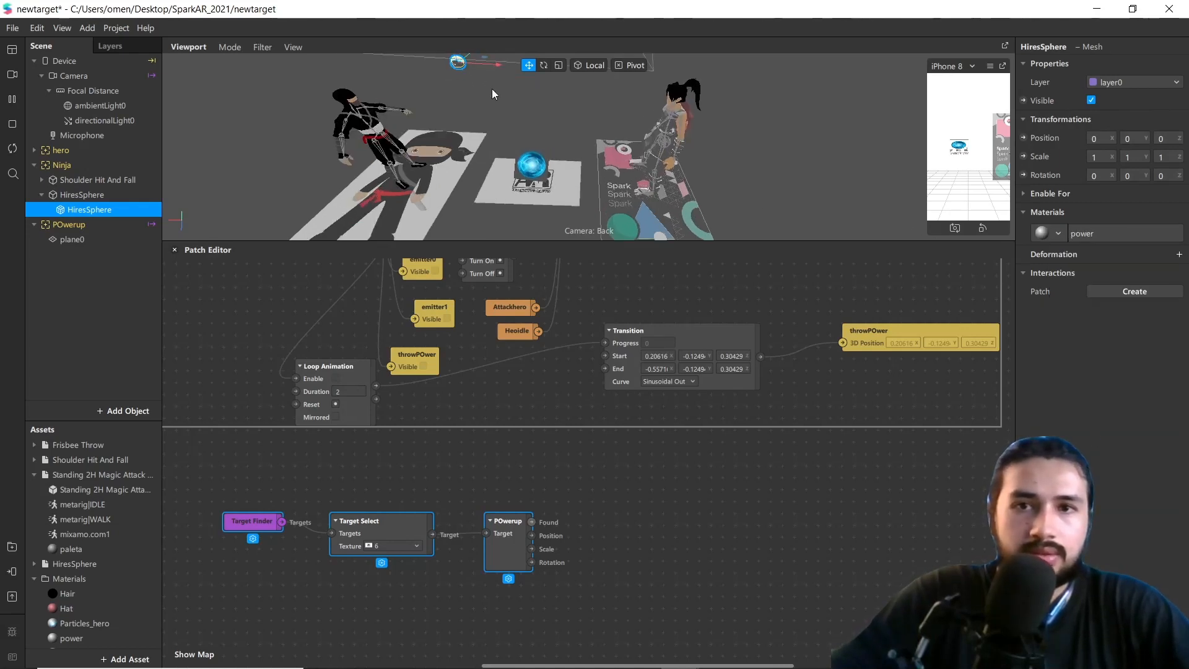
click(1060, 234)
click(1085, 446)
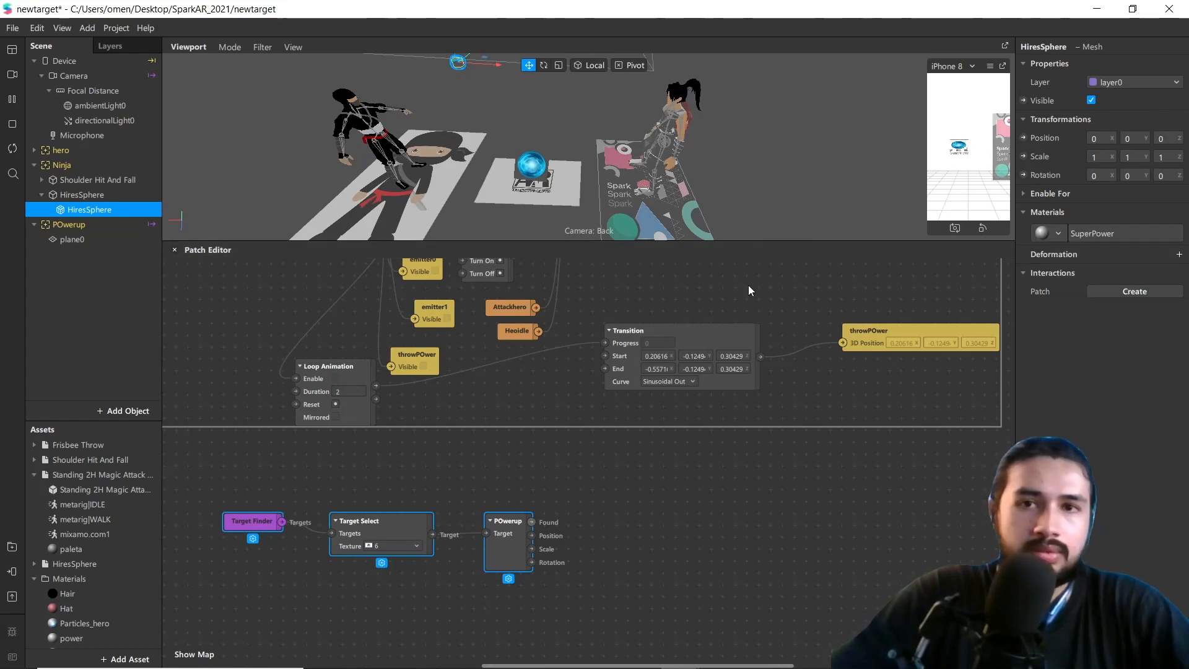
scroll(432, 96, down, 3)
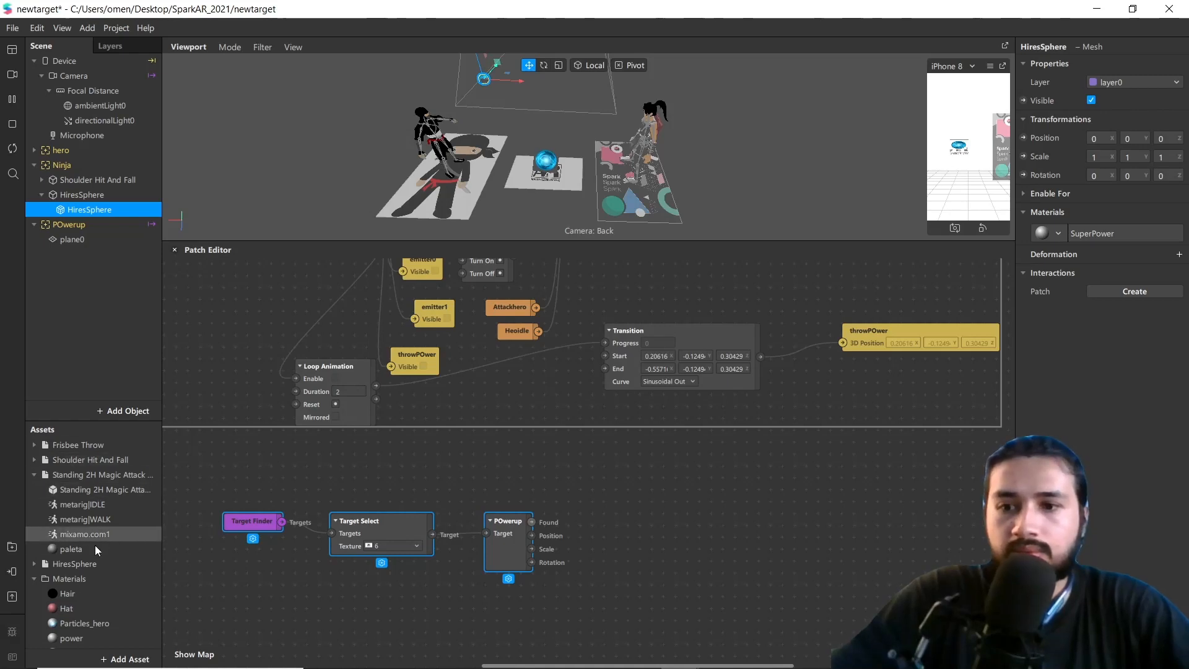
Make the SuperPower material double sided
scroll(74, 639, down, 1)
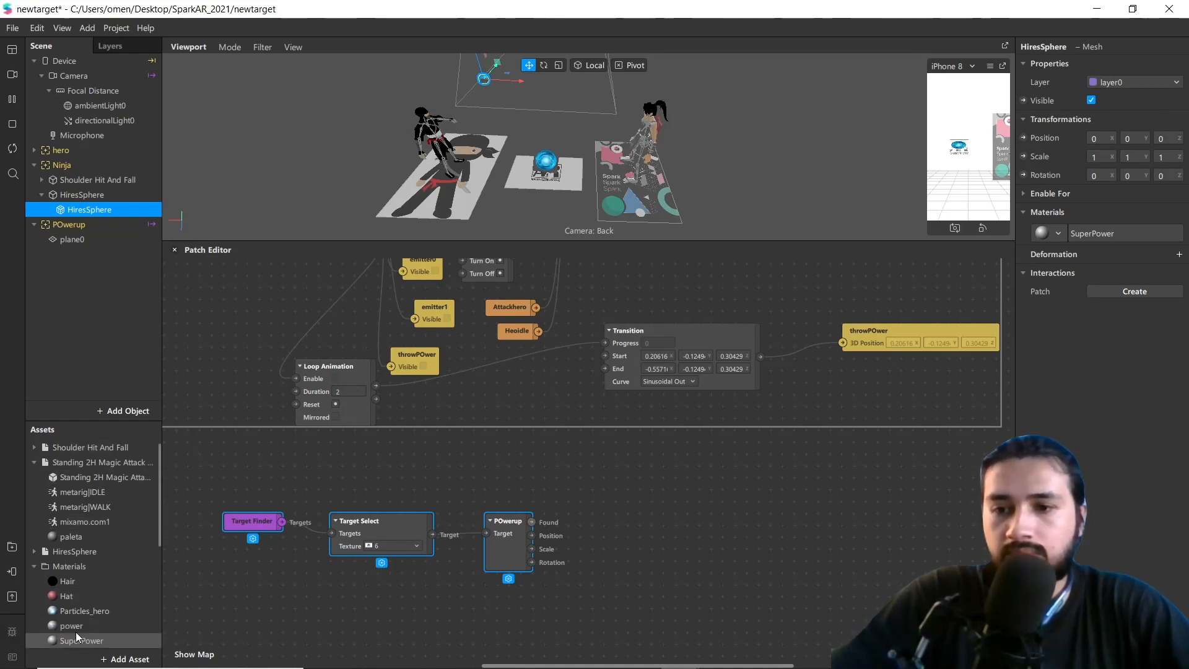
click(72, 642)
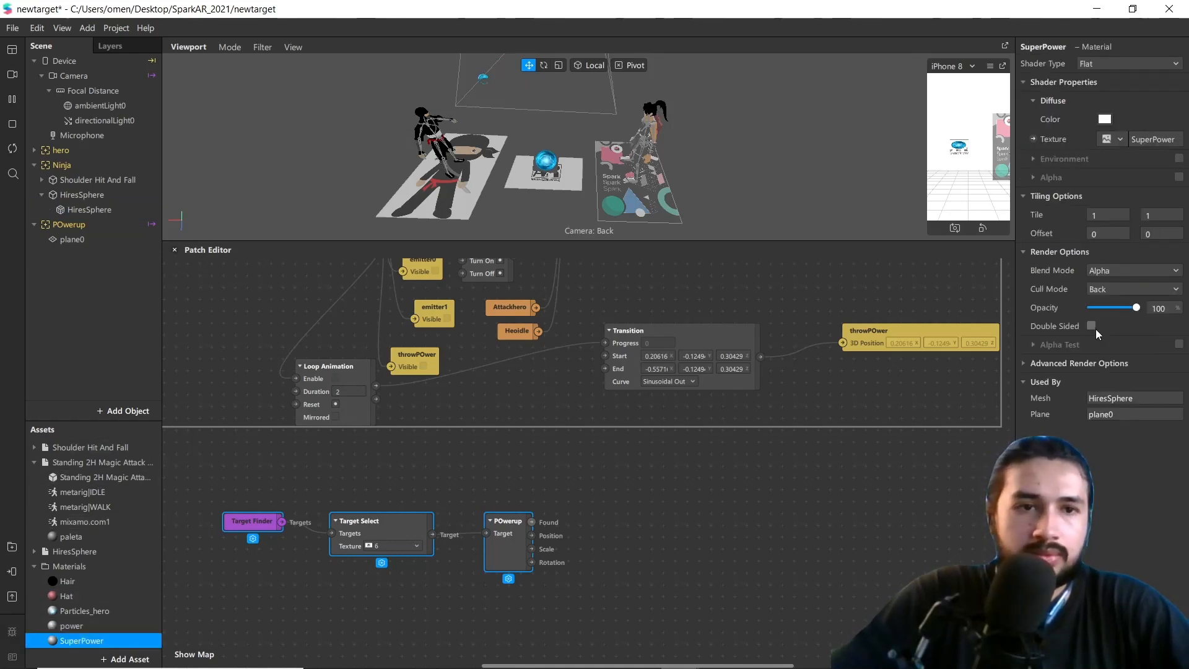
scroll(464, 106, up, 5)
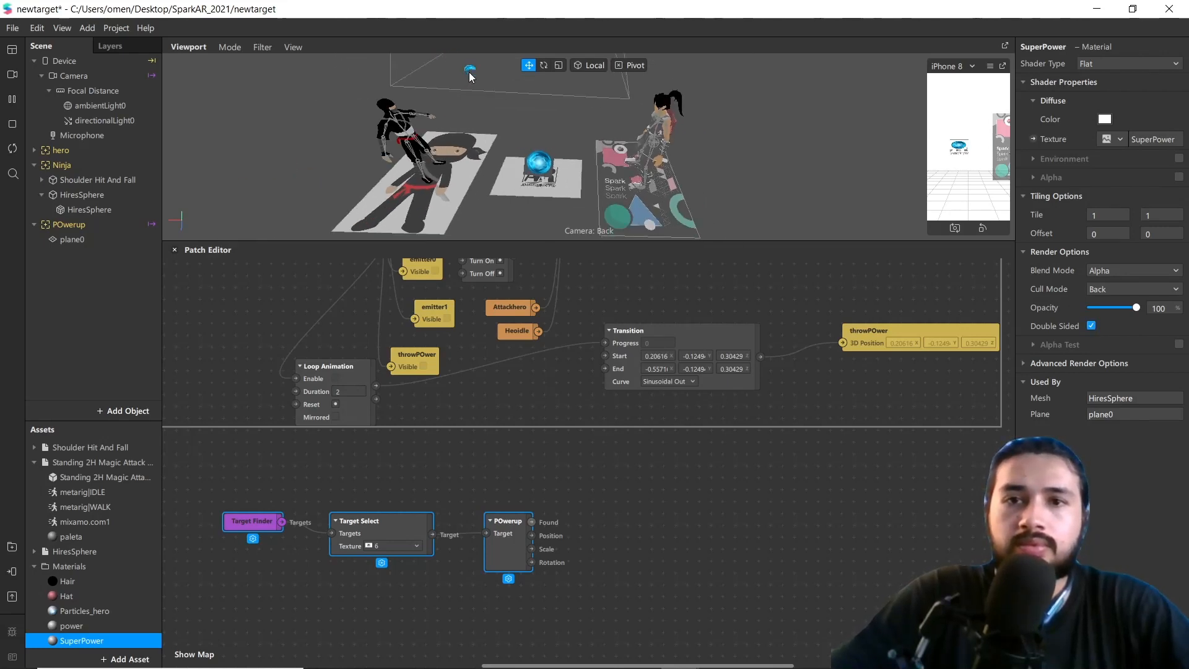
Shift the HiresSphere mesh closer above the ninja and set its scale to 2 on all three axes
click(470, 73)
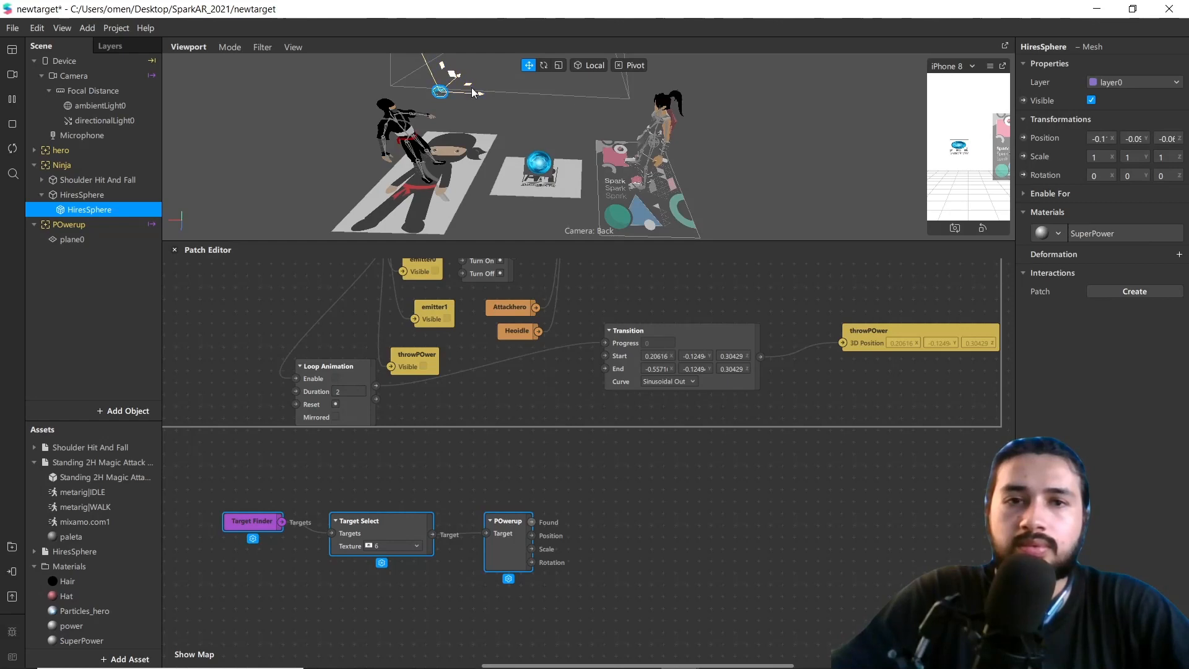
click(1105, 156)
text(2)
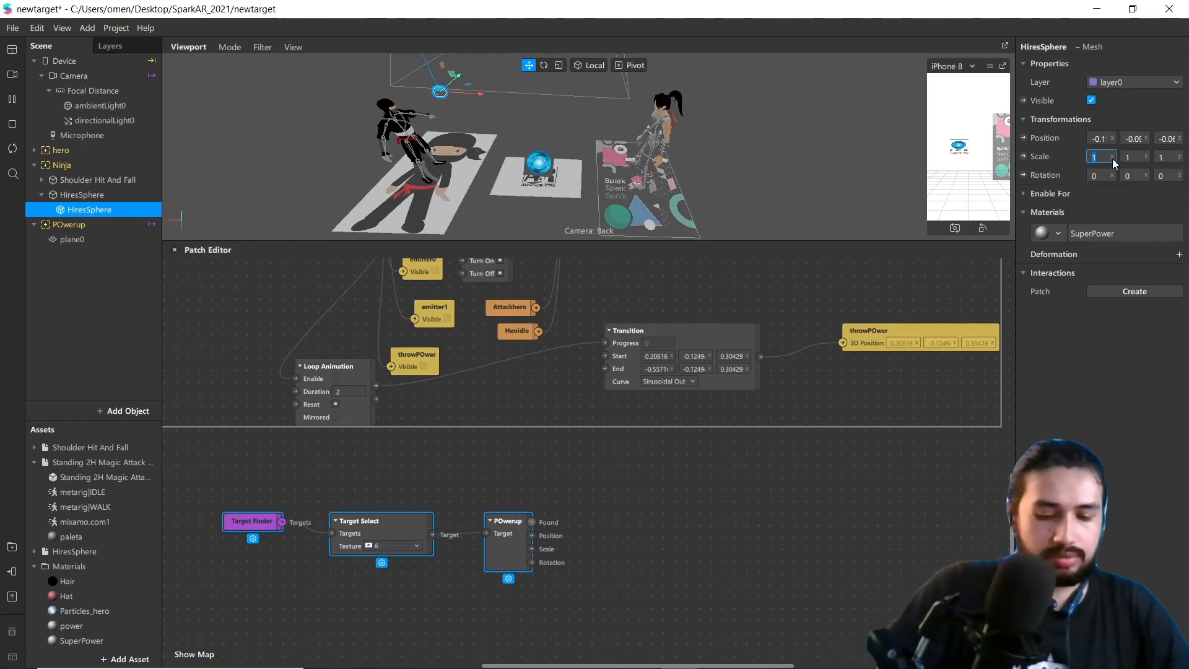
key(Return)
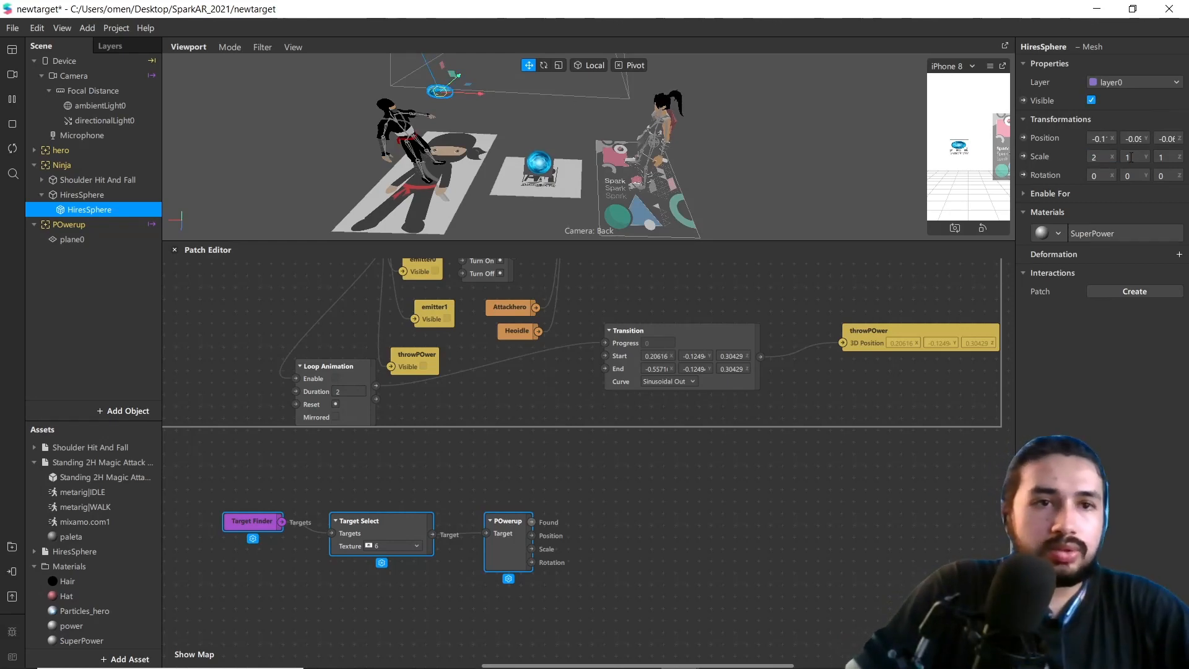
click(1130, 157)
text(2)
key(Return)
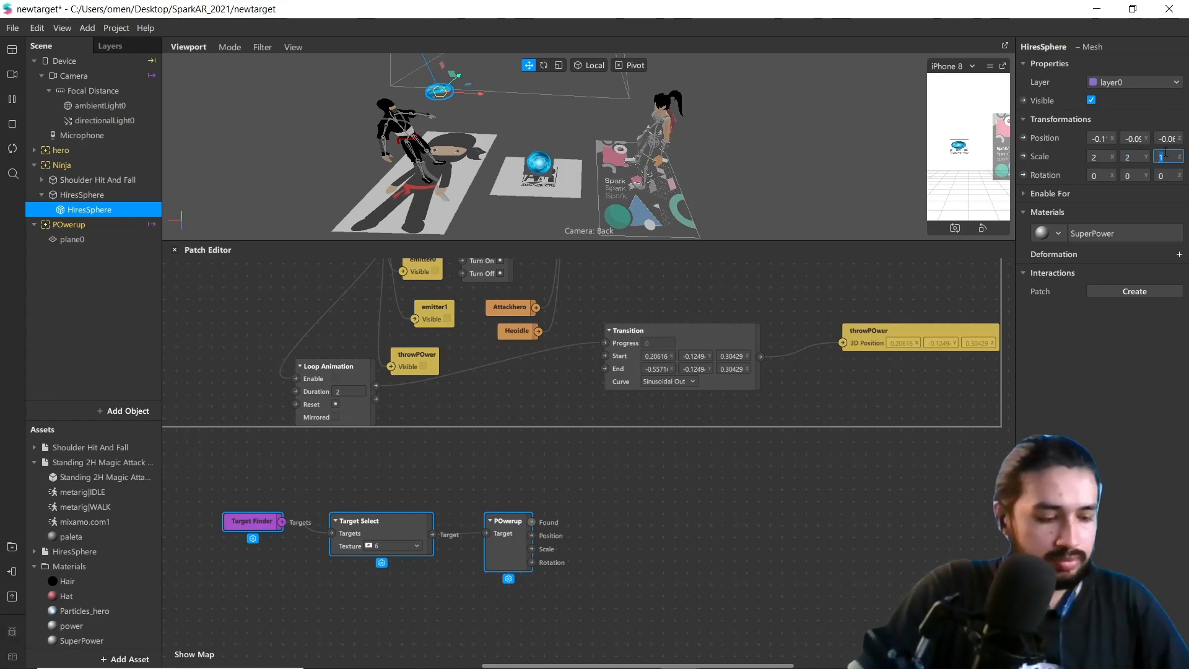
text(2)
key(Return)
scroll(482, 115, up, 3)
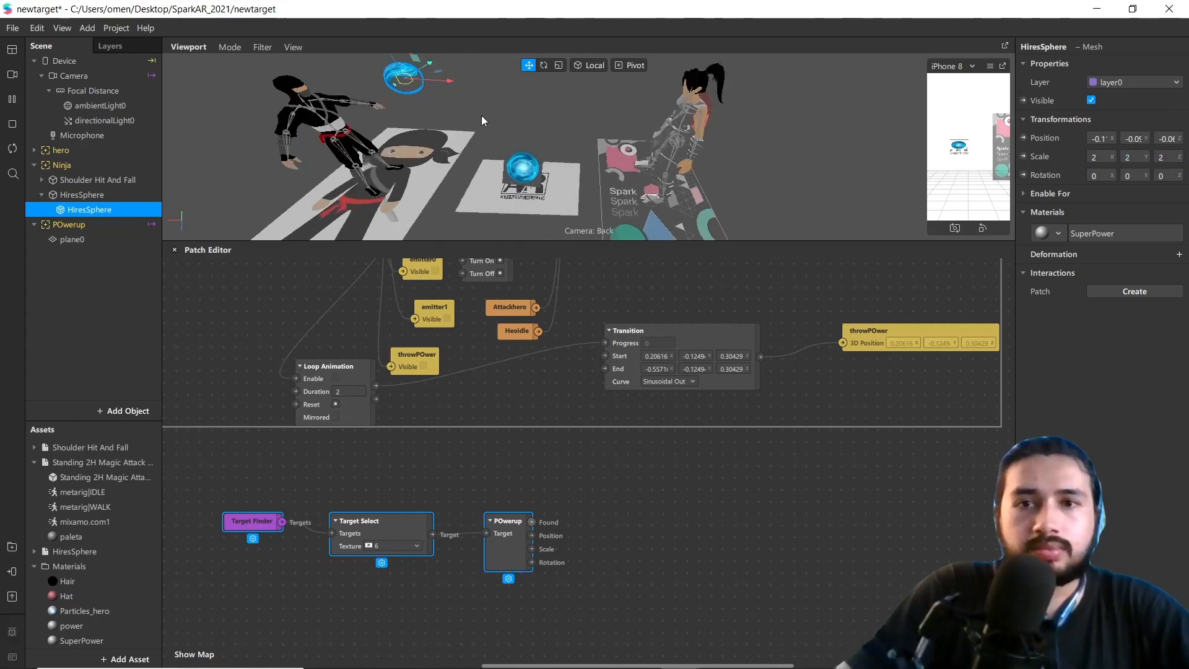
Raise the HiresSphere mesh above the ninja to a Z position of about 0.06
scroll(458, 107, down, 5)
scroll(474, 79, down, 2)
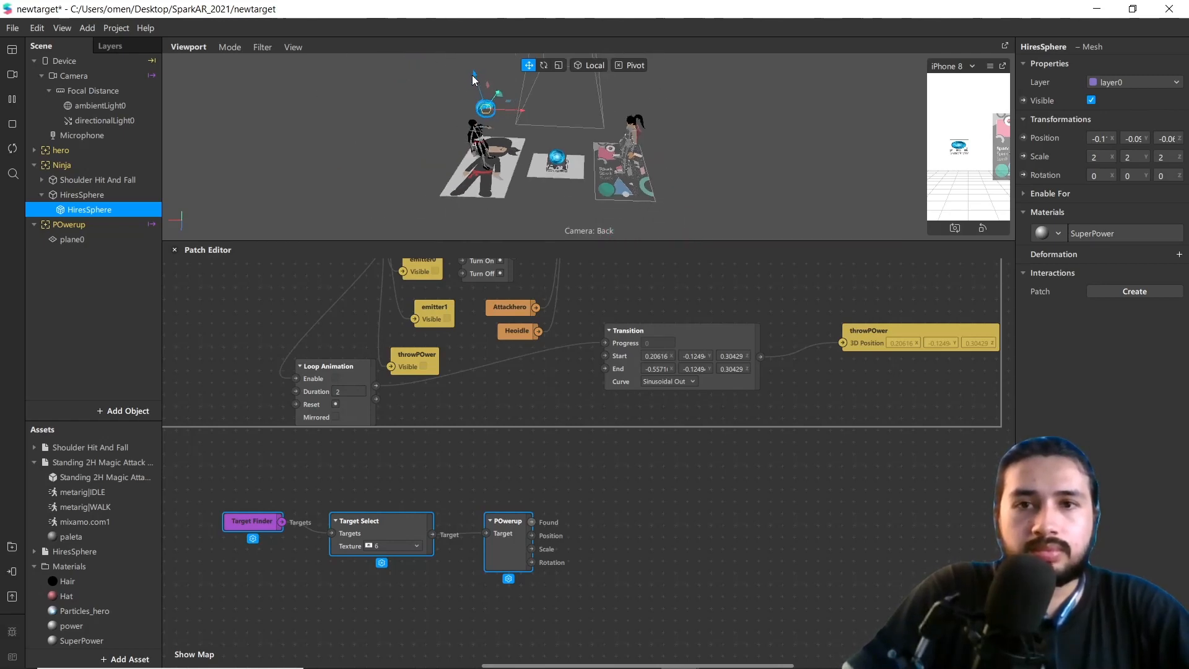
drag(460, 60, 457, 54)
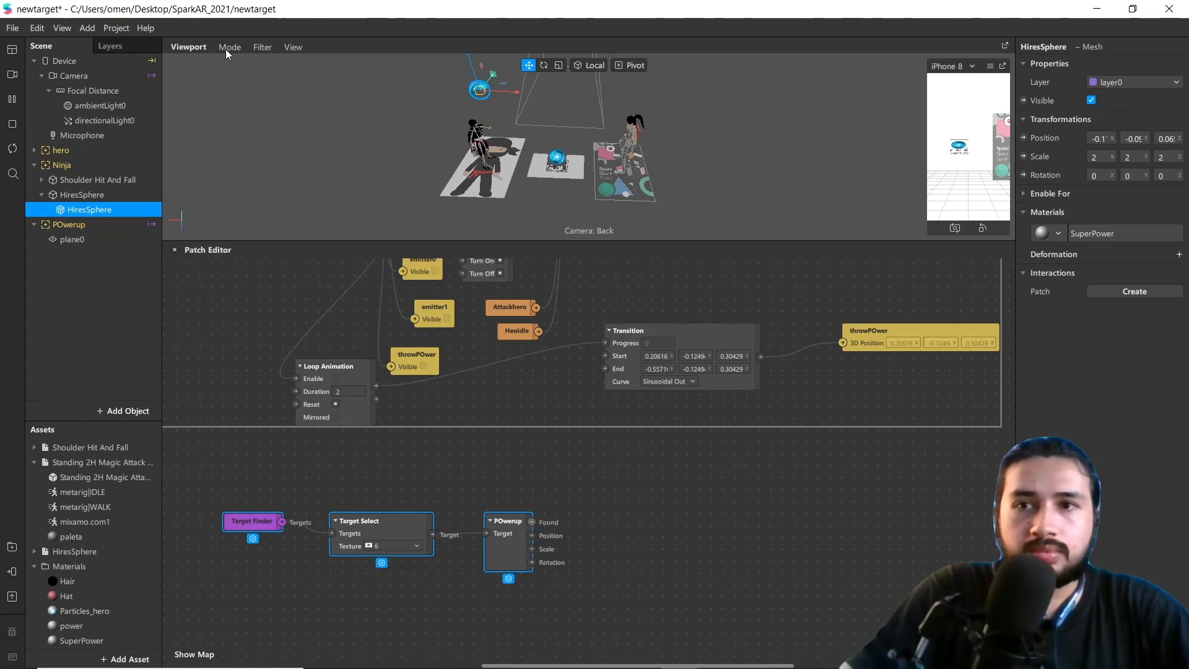
Rotate the HiresSphere mesh to about -12, -32, 175 degrees
click(544, 65)
drag(505, 93, 548, 88)
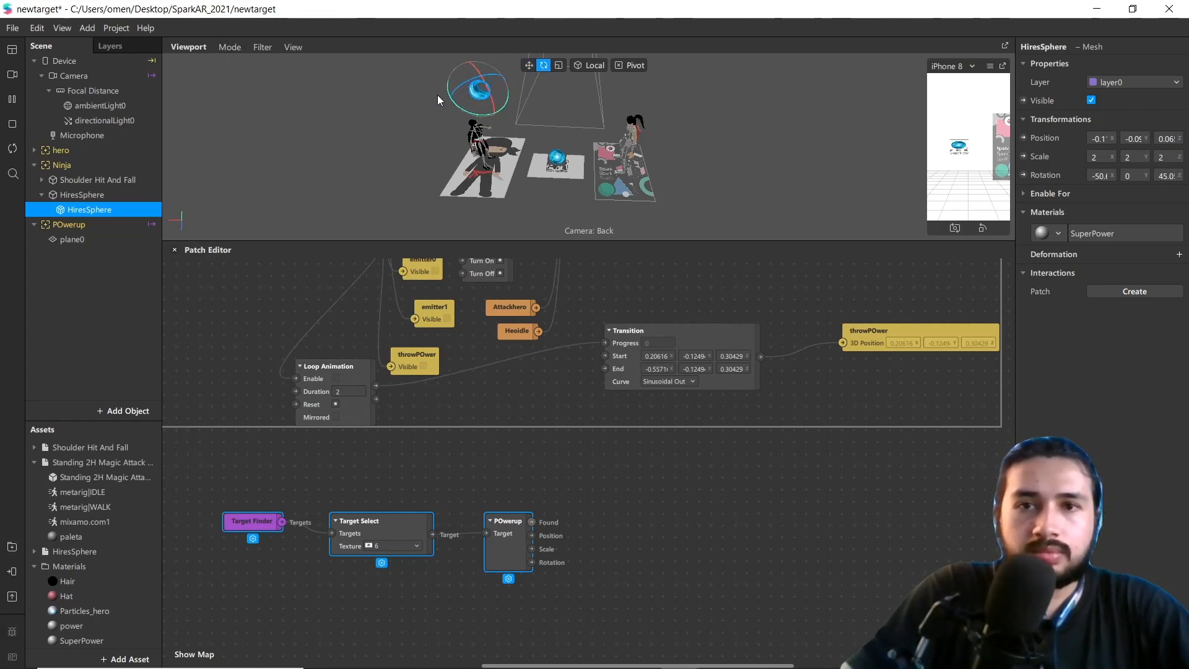
mouse_move(467, 86)
mouse_down()
mouse_move(450, 98)
mouse_move(504, 105)
mouse_move(475, 88)
mouse_move(481, 78)
mouse_up()
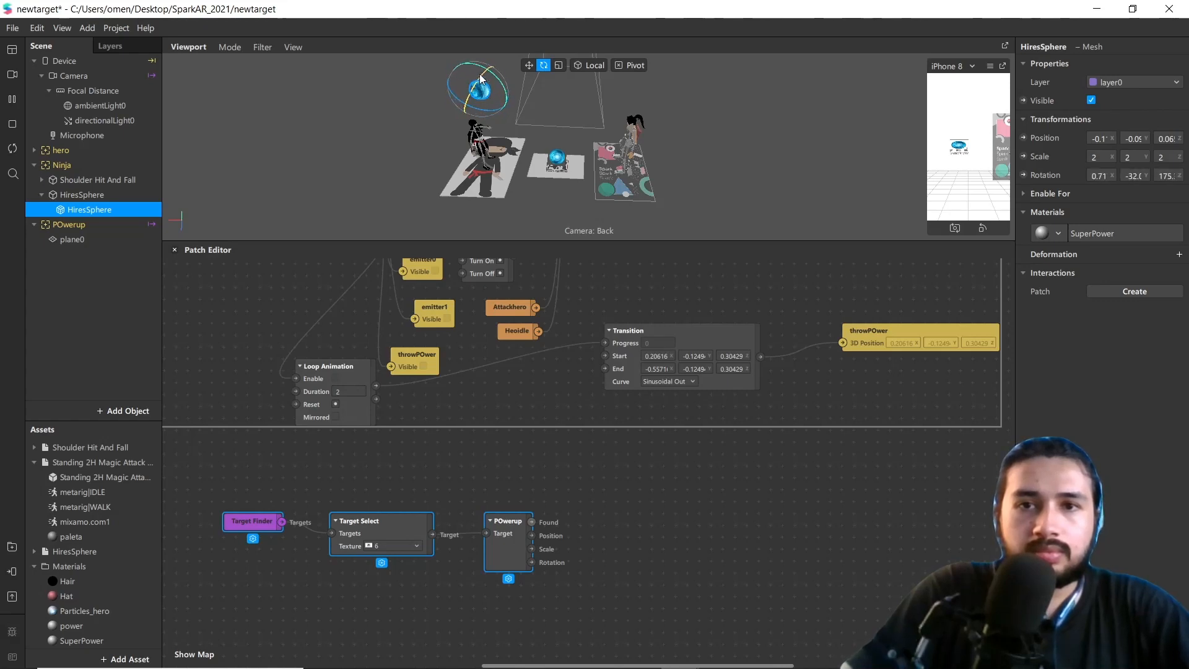
click(719, 127)
Move the group of POwerup tracker patches closer beneath the Hero comment
scroll(477, 194, up, 6)
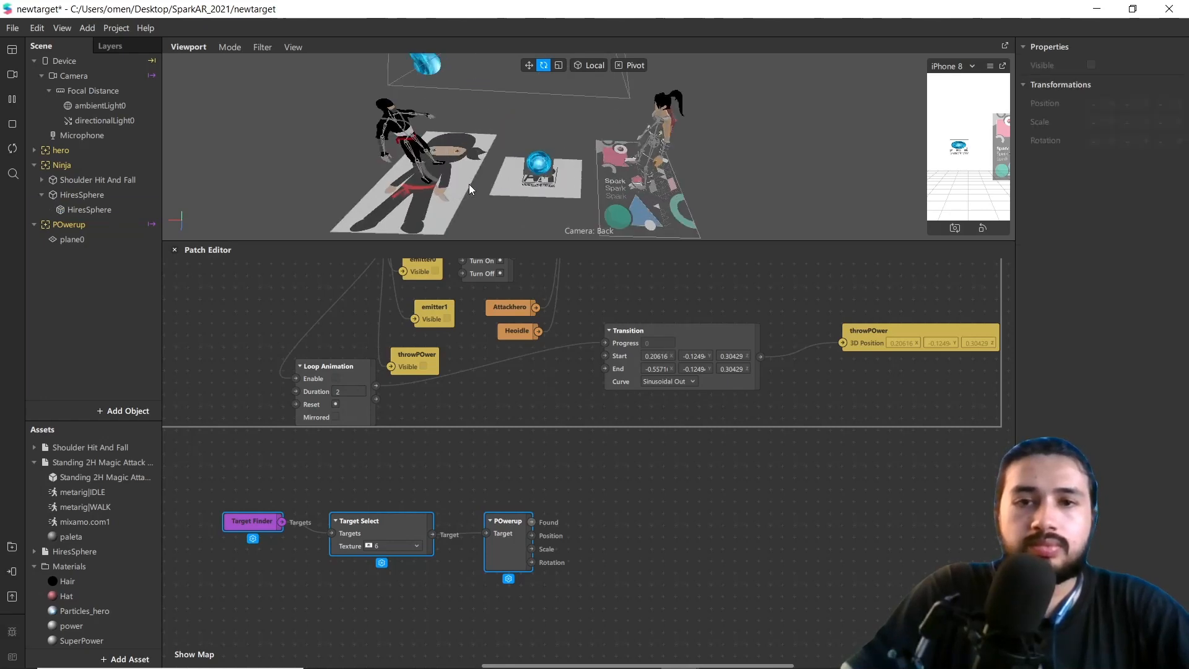
scroll(518, 163, down, 10)
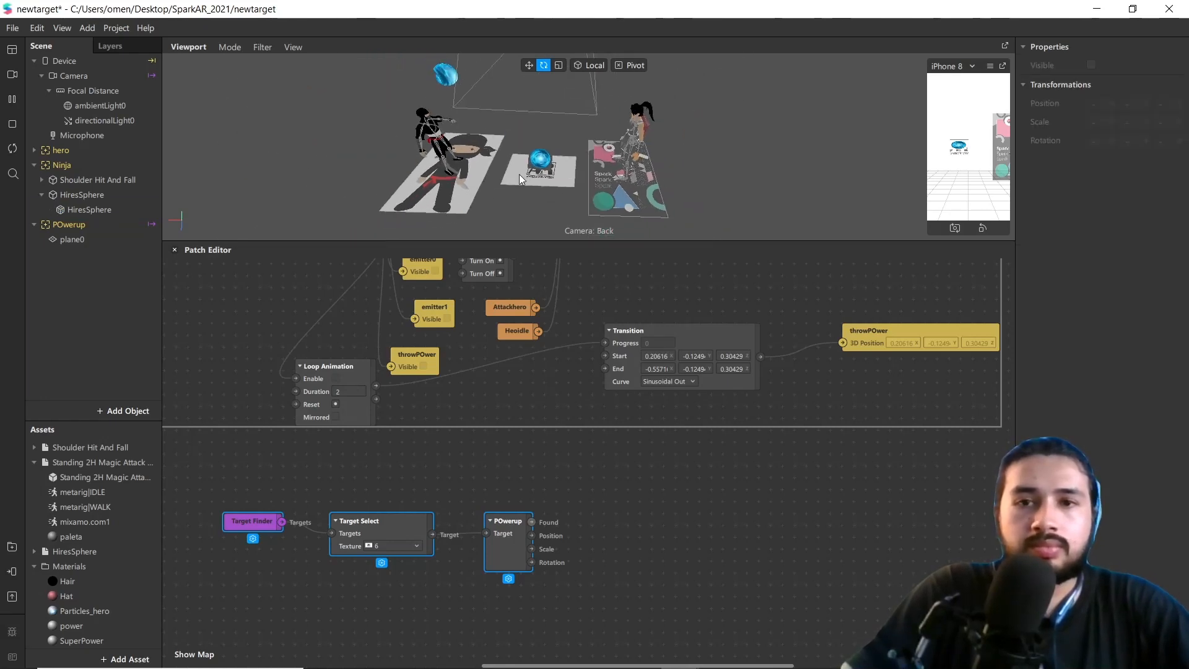
scroll(549, 142, down, 4)
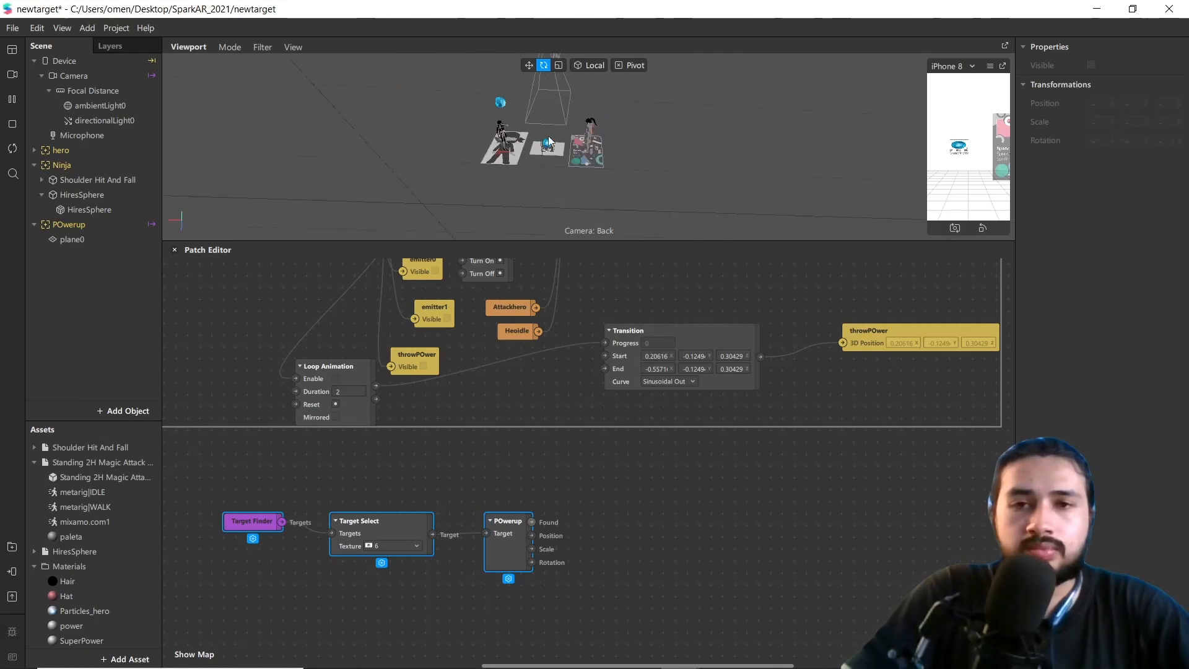
drag(498, 534, 544, 478)
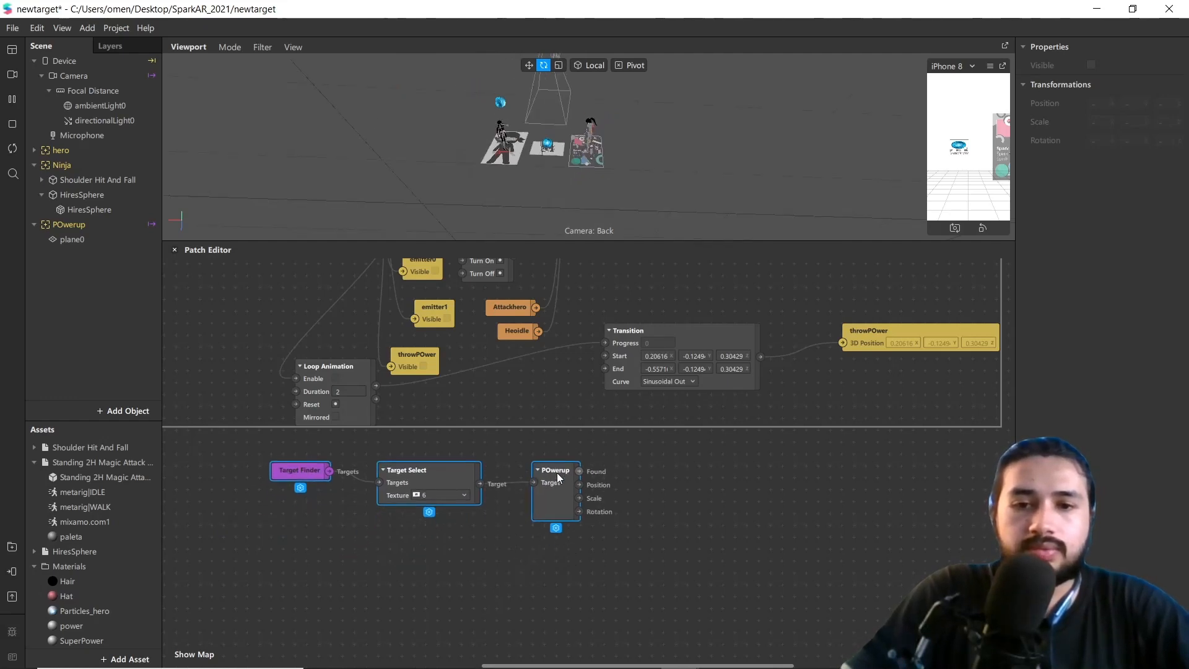
Move the HiresSphere mesh over toward the POwerup target, to a position of about 0.11, 0.24, 0.03
scroll(486, 135, up, 3)
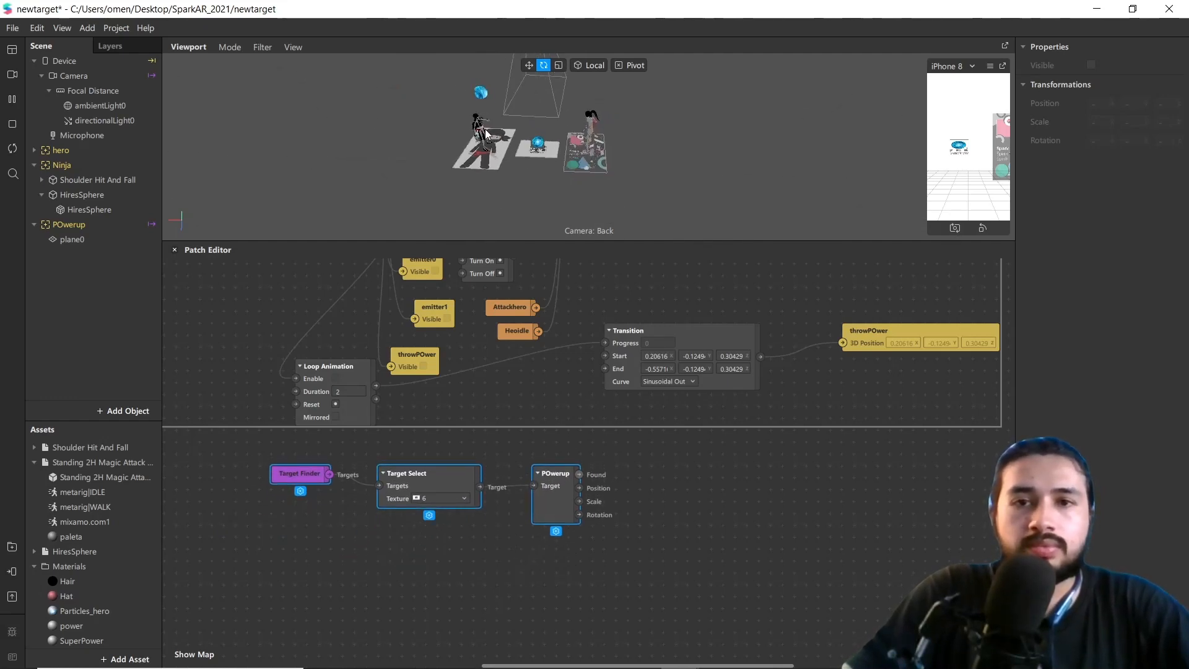
click(482, 93)
scroll(687, 110, up, 5)
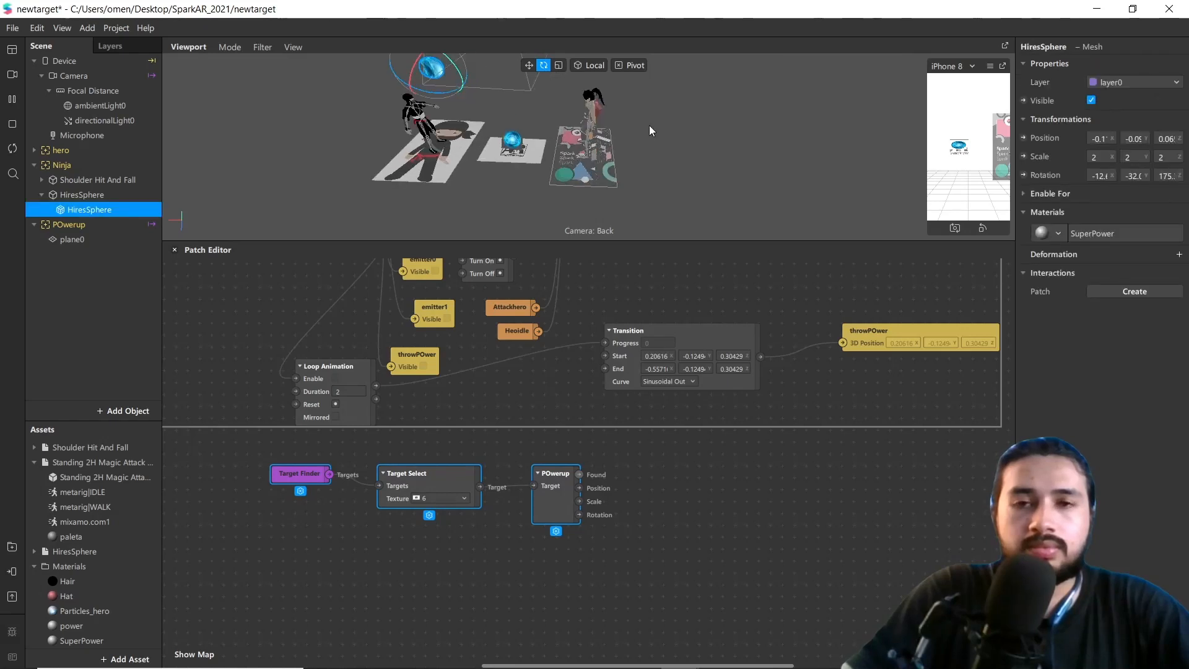
scroll(430, 116, up, 4)
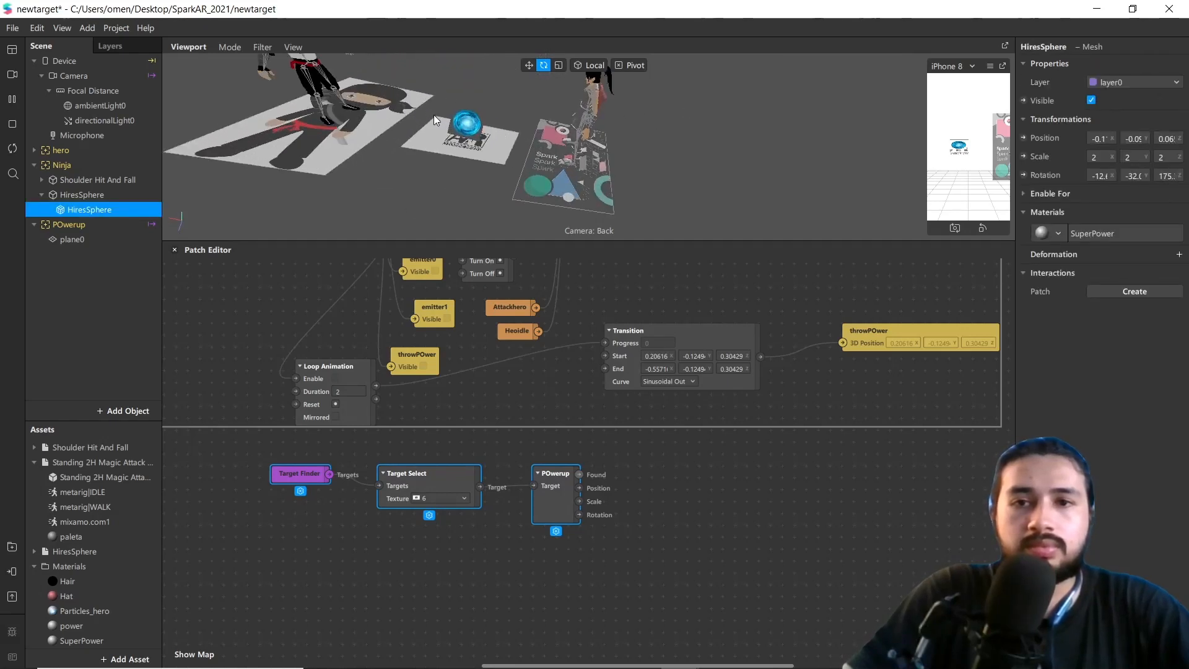
scroll(432, 115, down, 2)
middle_drag(416, 155, 239, 228)
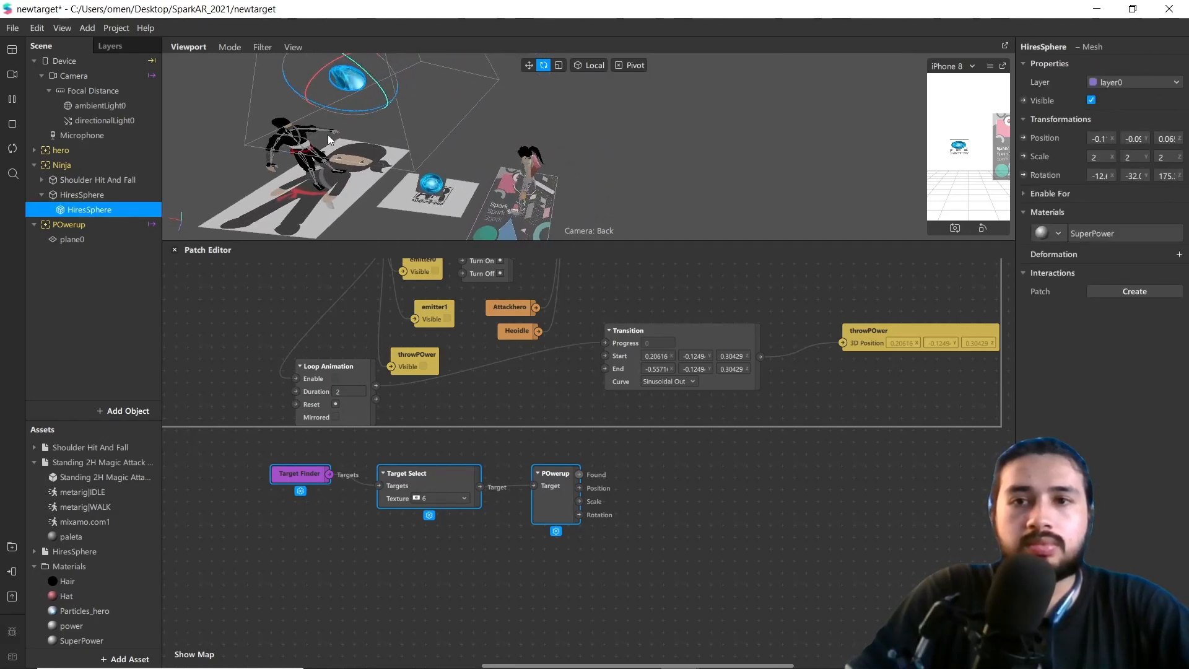
click(527, 66)
drag(346, 77, 415, 91)
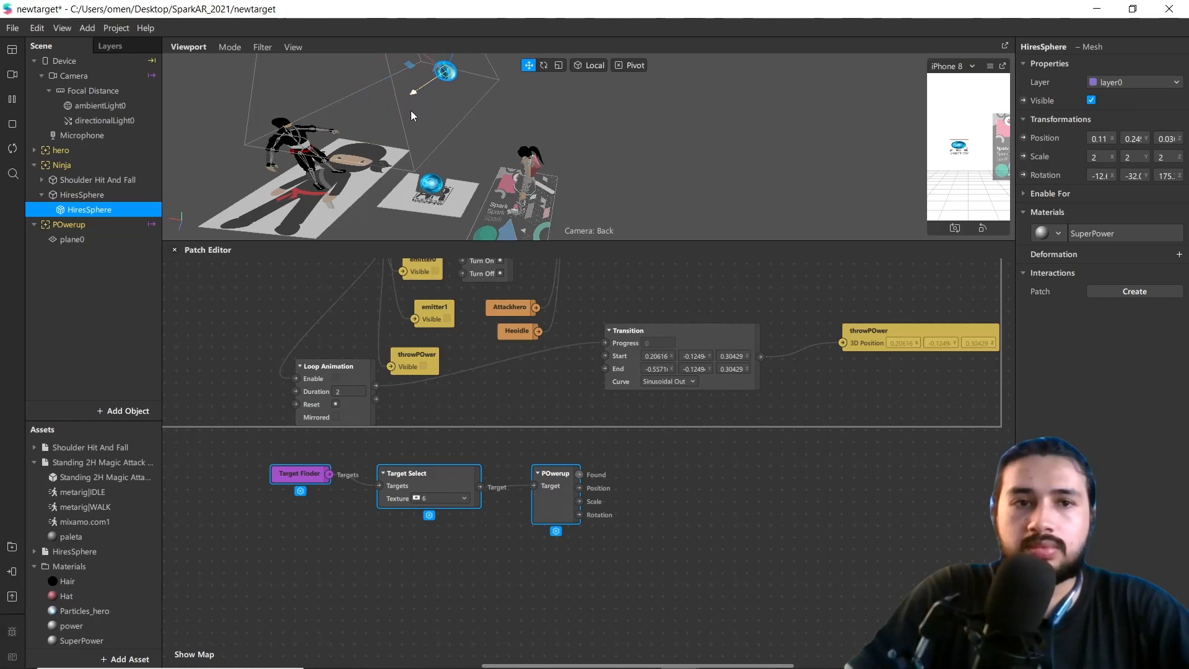
scroll(410, 114, down, 3)
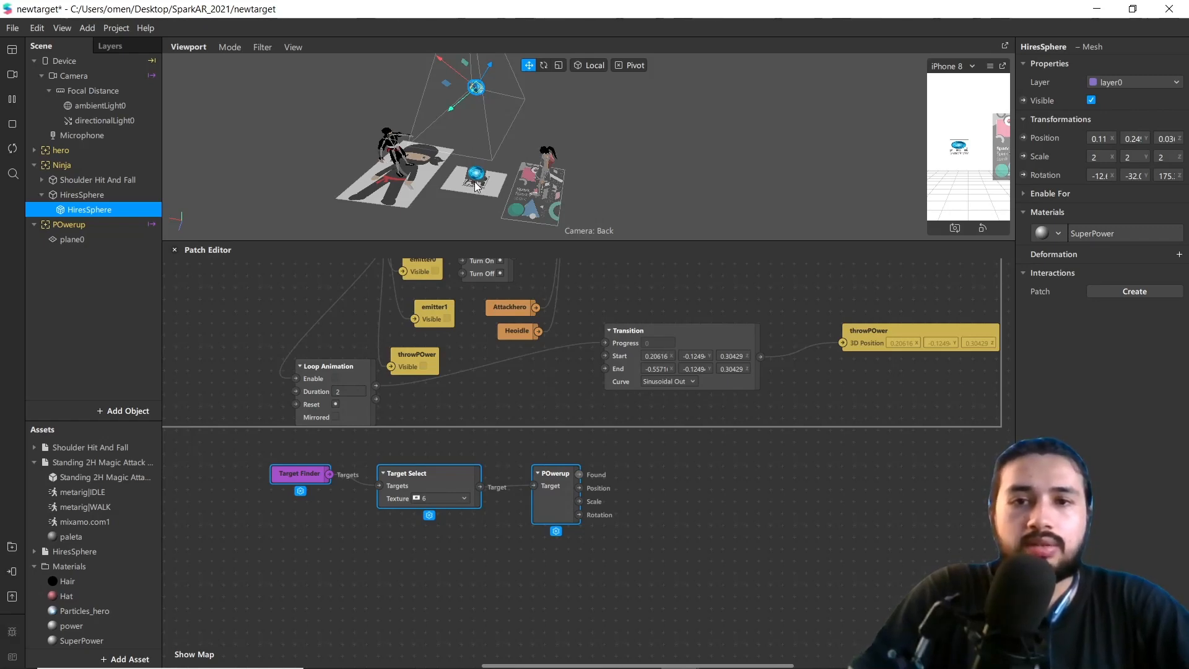
scroll(477, 183, up, 1)
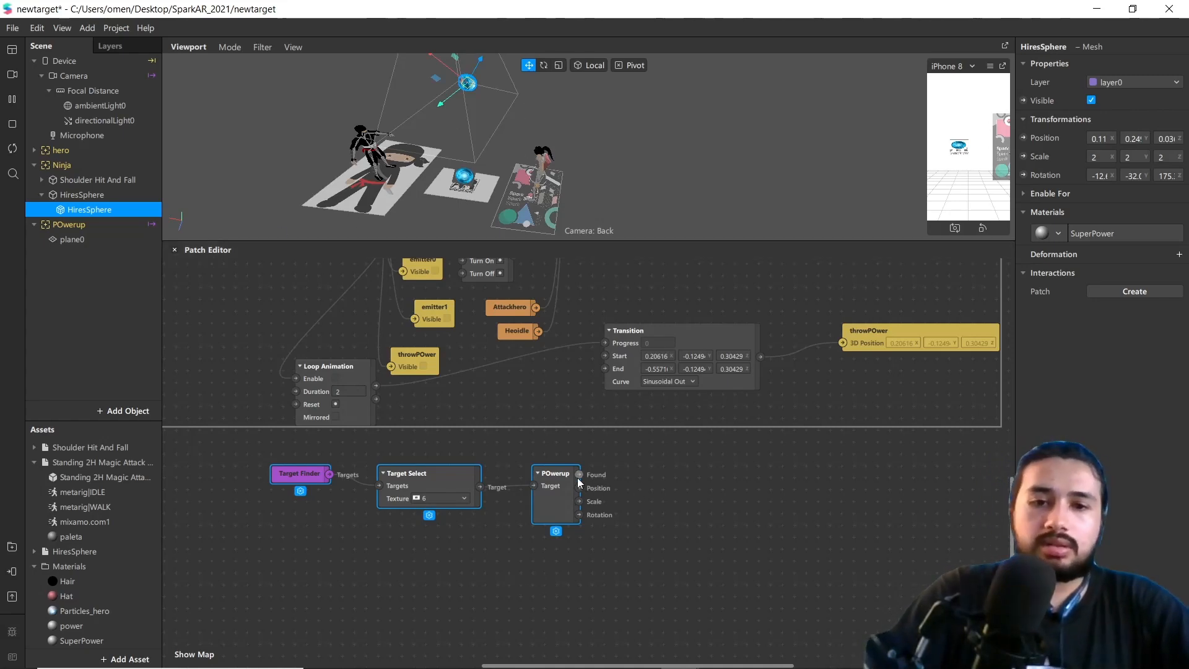
Add a Loop Animation patch enabled by the Found output of the POwerup tracker patch
click(678, 521)
right_click(678, 516)
text(loo)
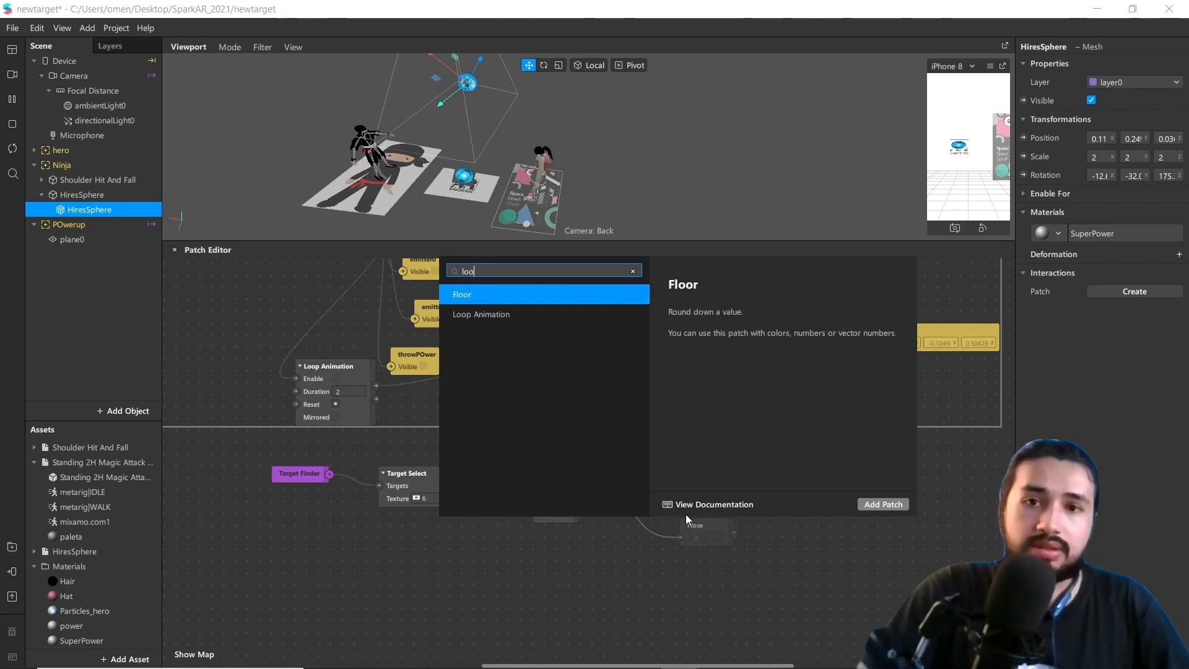
key(Down)
key(Return)
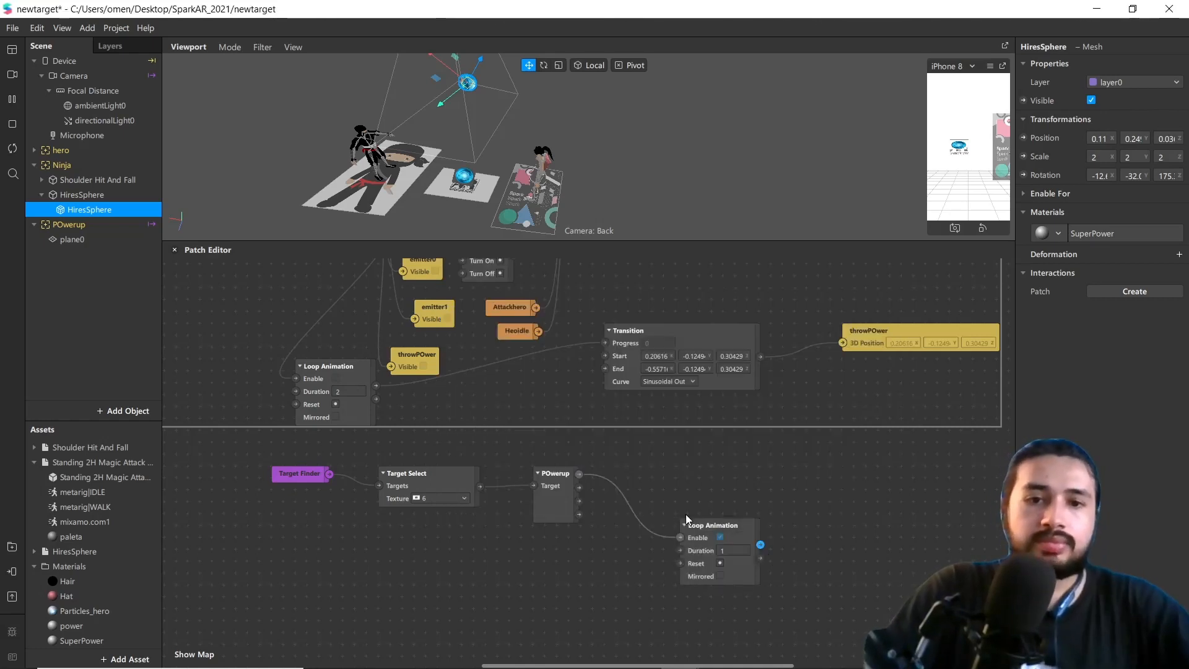
Add a Transition patch driven by the progress of the POwerup Loop Animation patch and place it beside that patch
drag(711, 522, 812, 566)
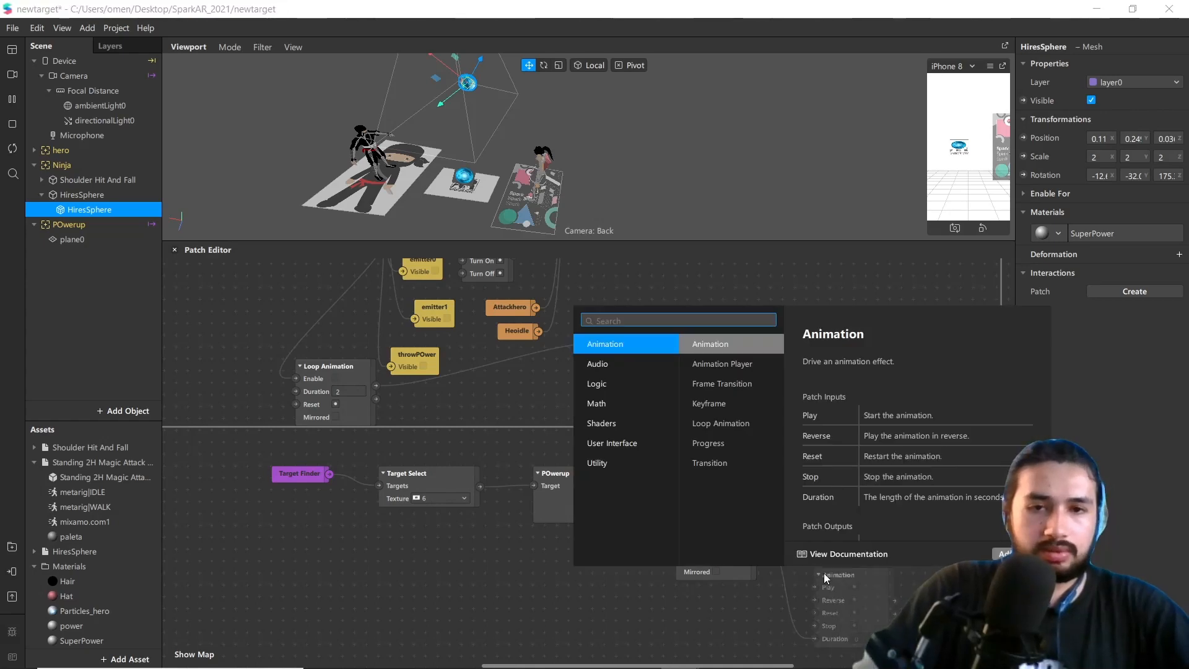
text(tra)
key(Down)
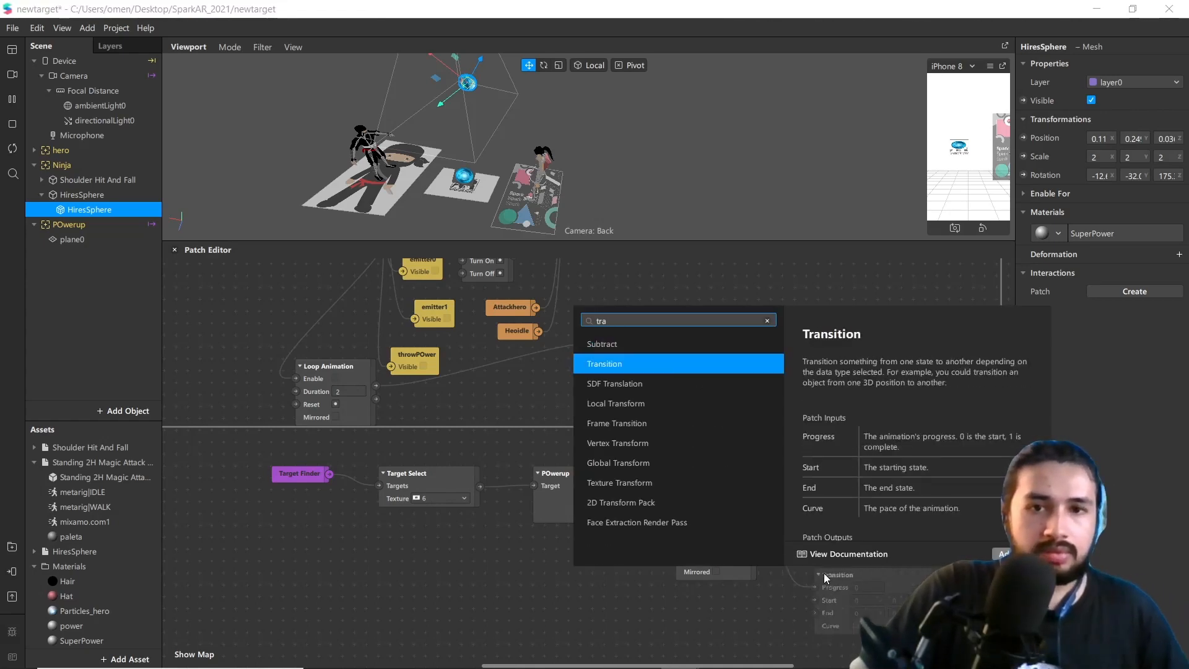
key(Return)
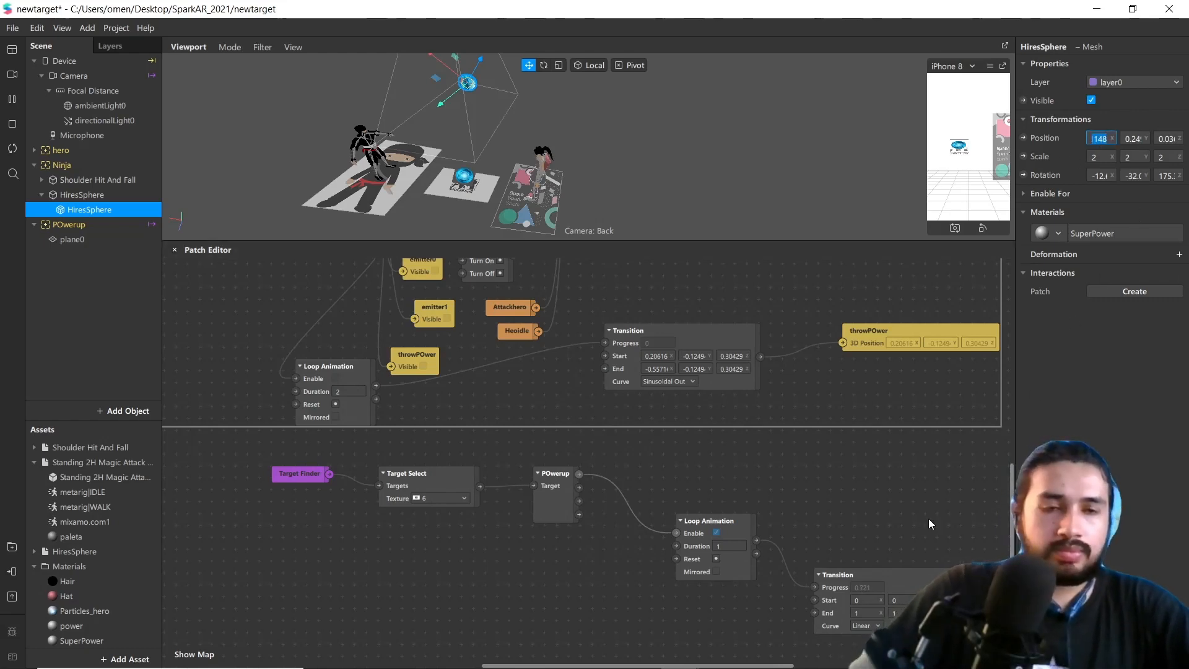
drag(892, 576, 899, 509)
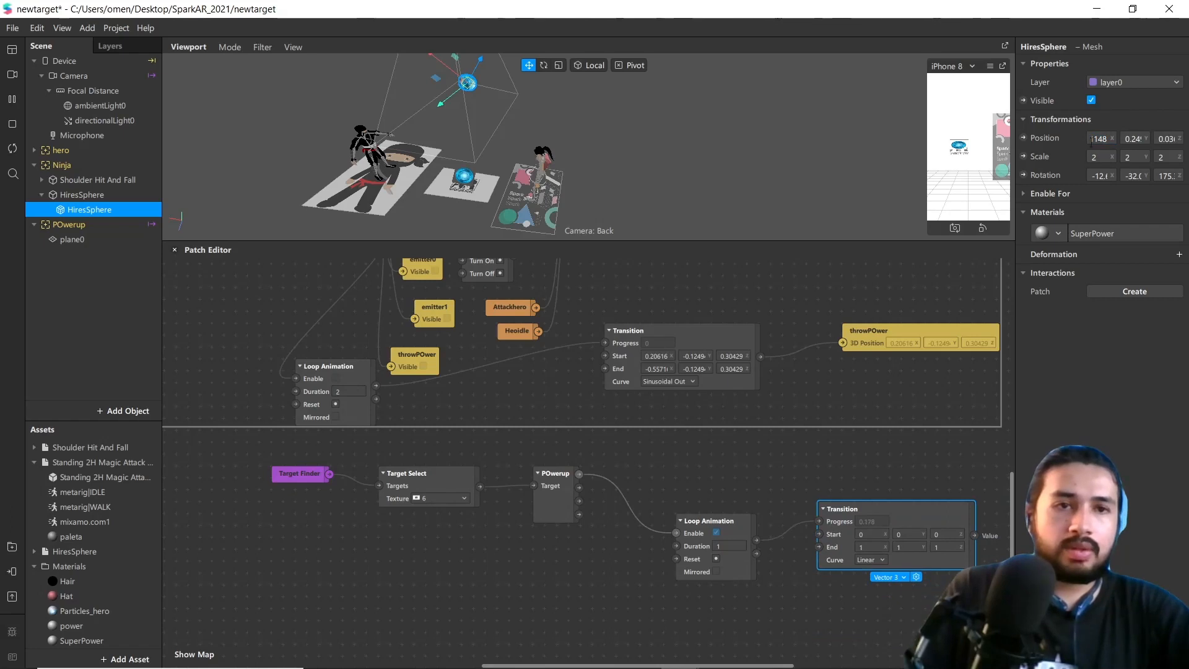
Copy the HiresSphere mesh's X and Y position into the new Transition patch's Start values, 0.11148 and 0.24937
key(ctrl+a)
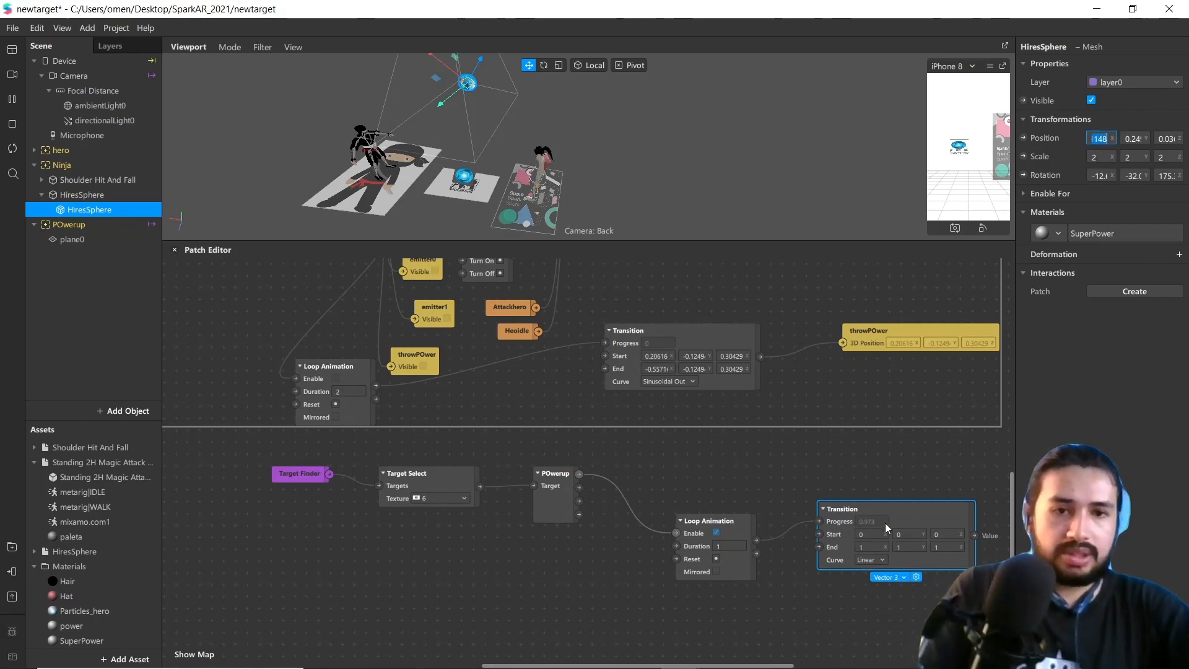
click(870, 536)
text(0.11148)
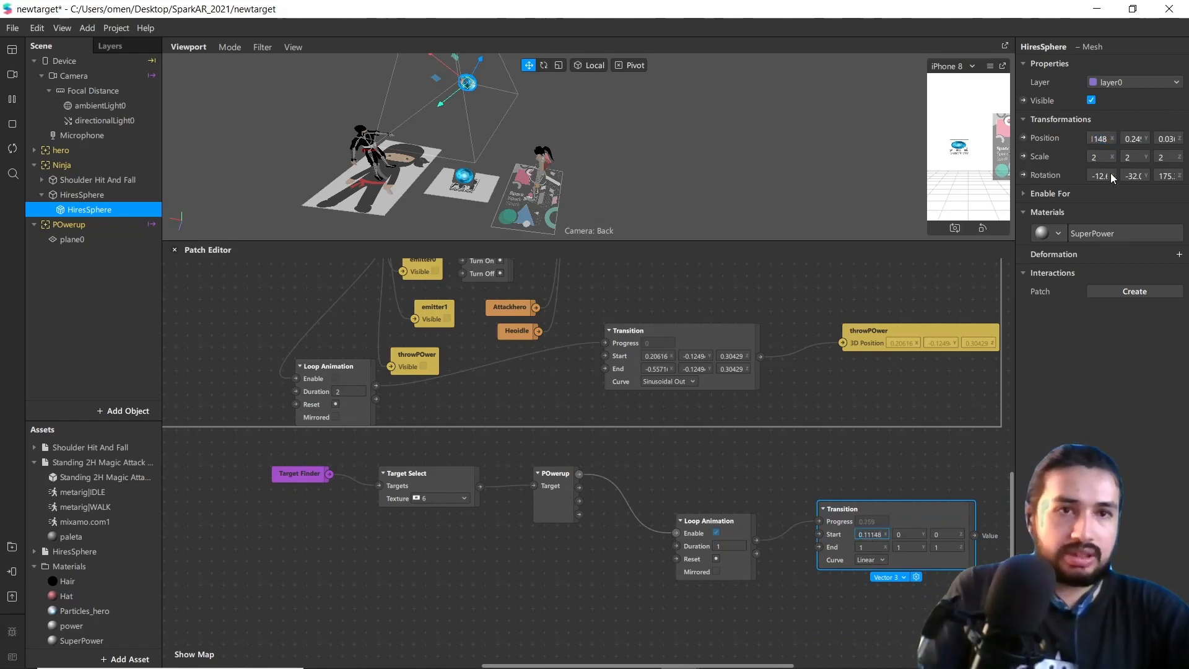
double_click(1133, 142)
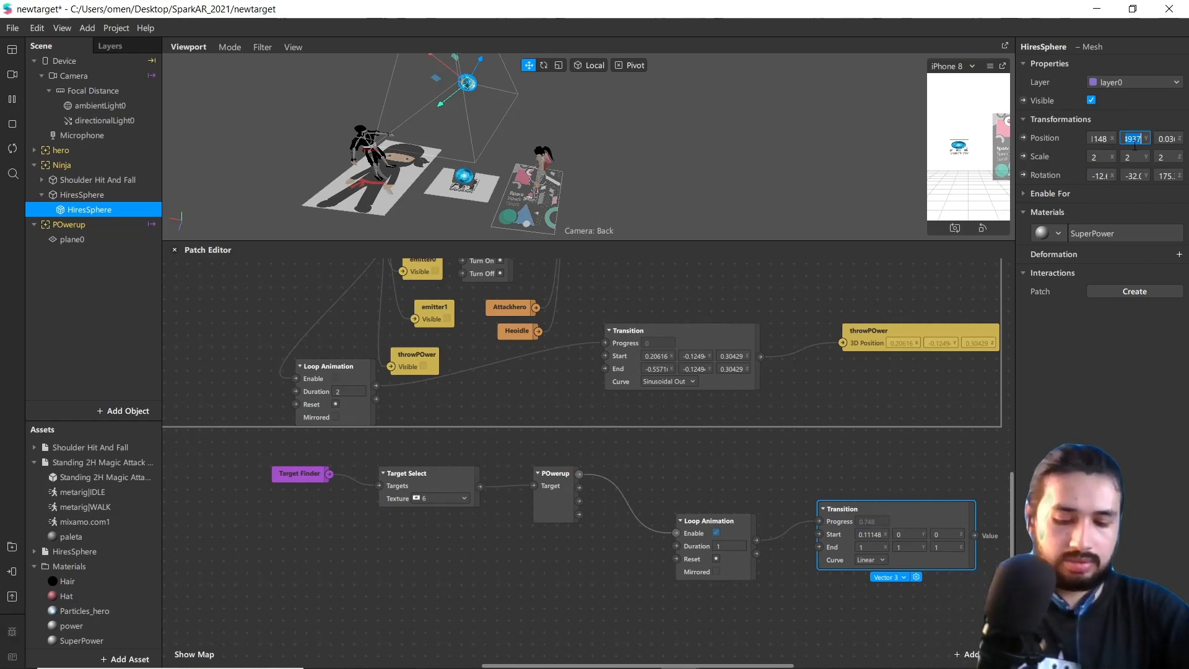
click(911, 534)
text(0.24937)
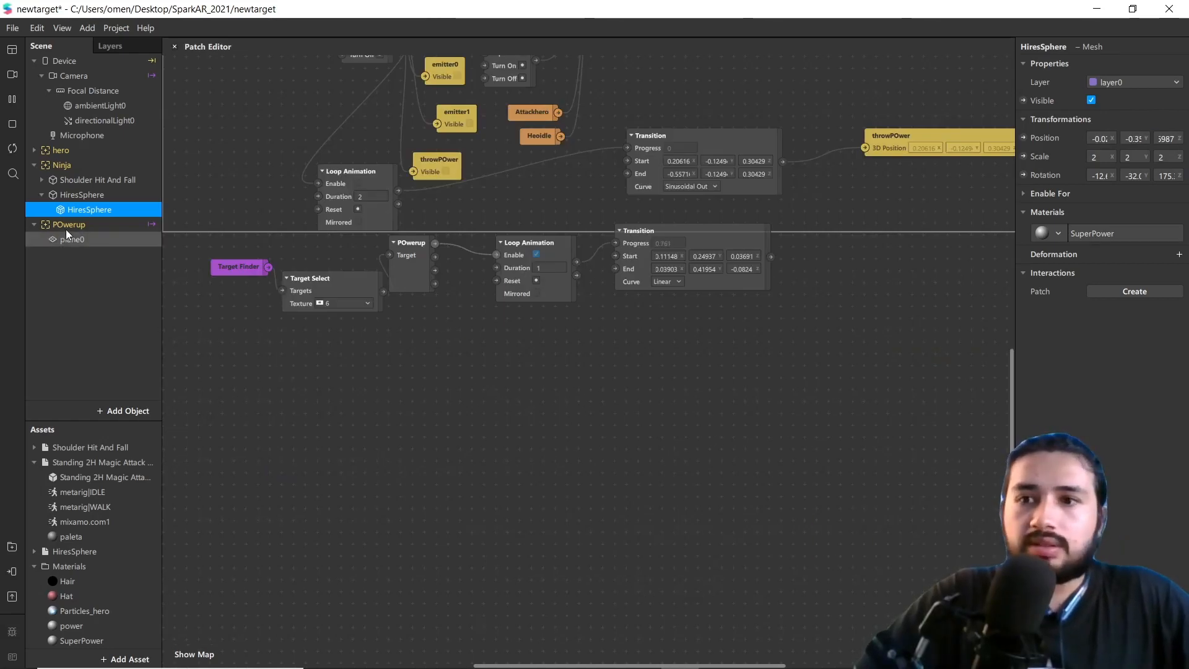
Create a producer patch for the HiresSphere mesh and place it beneath the Target Finder patch
click(1122, 290)
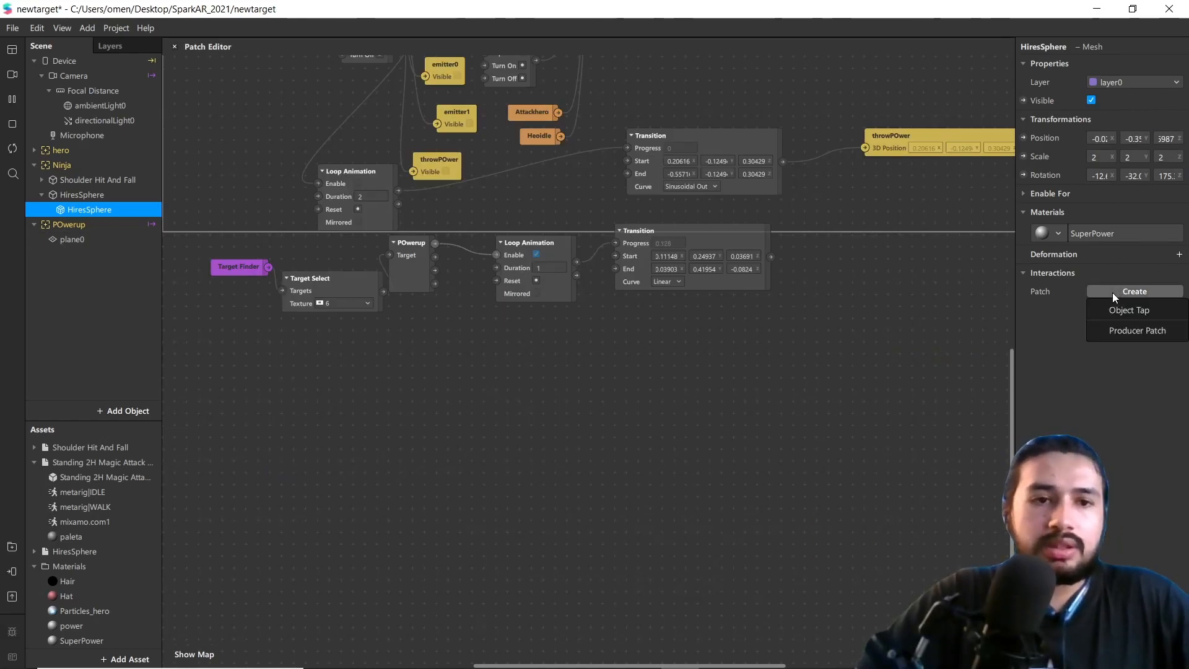
click(1108, 332)
drag(601, 374, 187, 353)
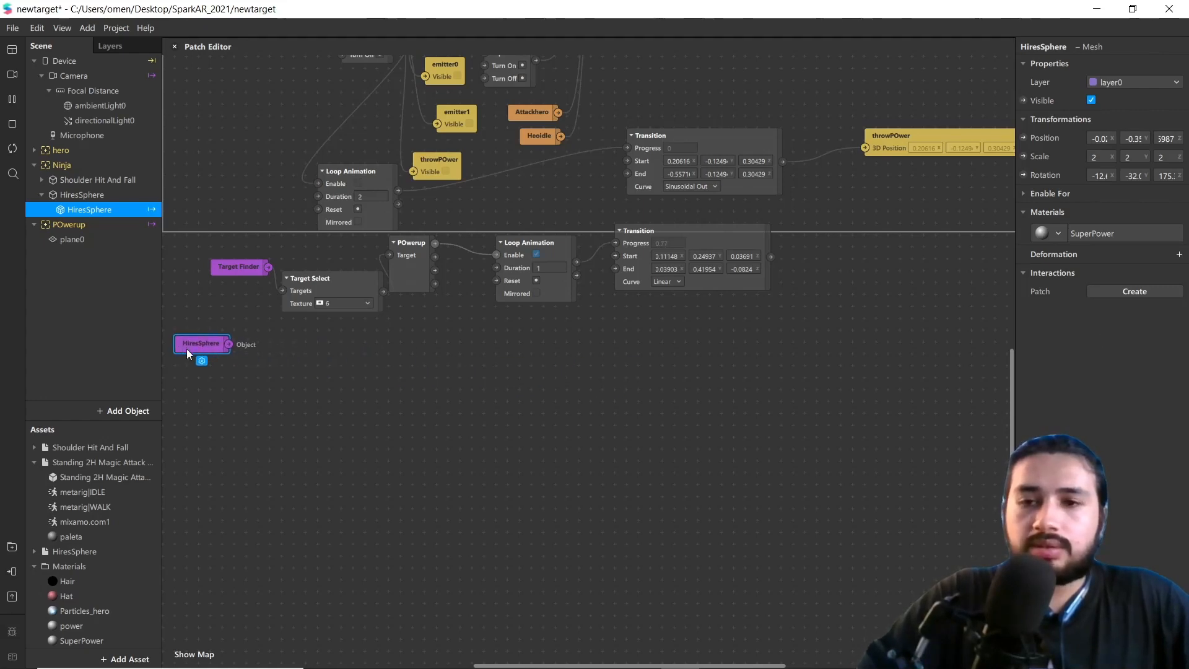
Add a Local Transform patch fed by the HiresSphere object patch and arrange the two patches
drag(306, 354, 355, 321)
text(locl)
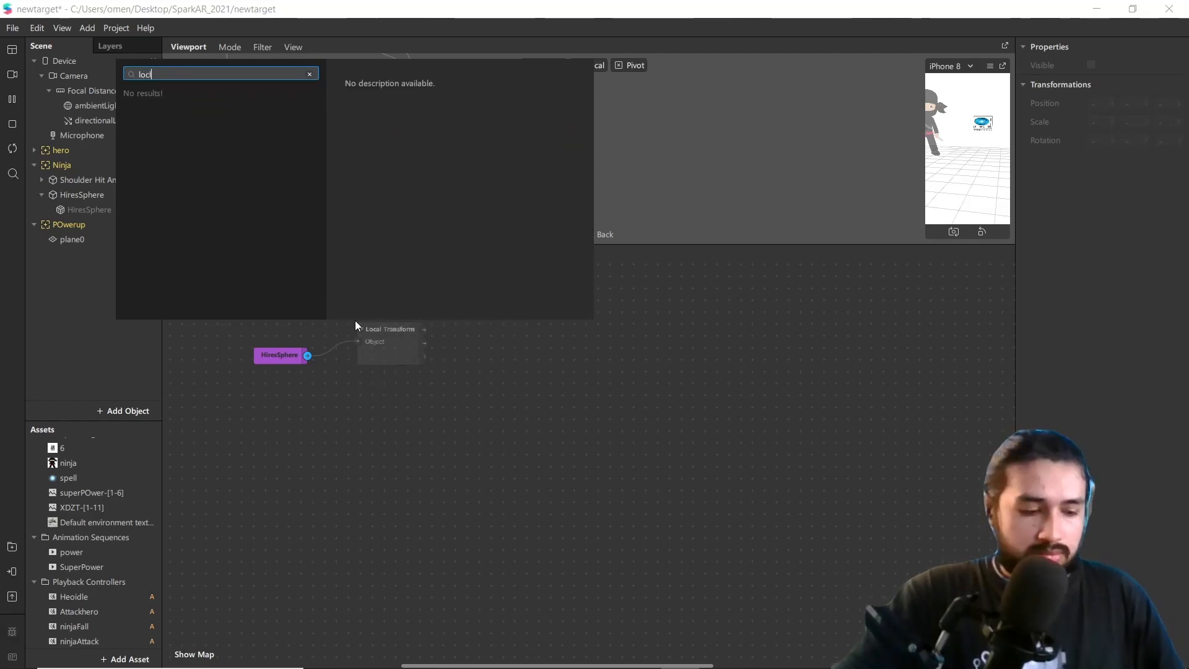
key(BackSpace)
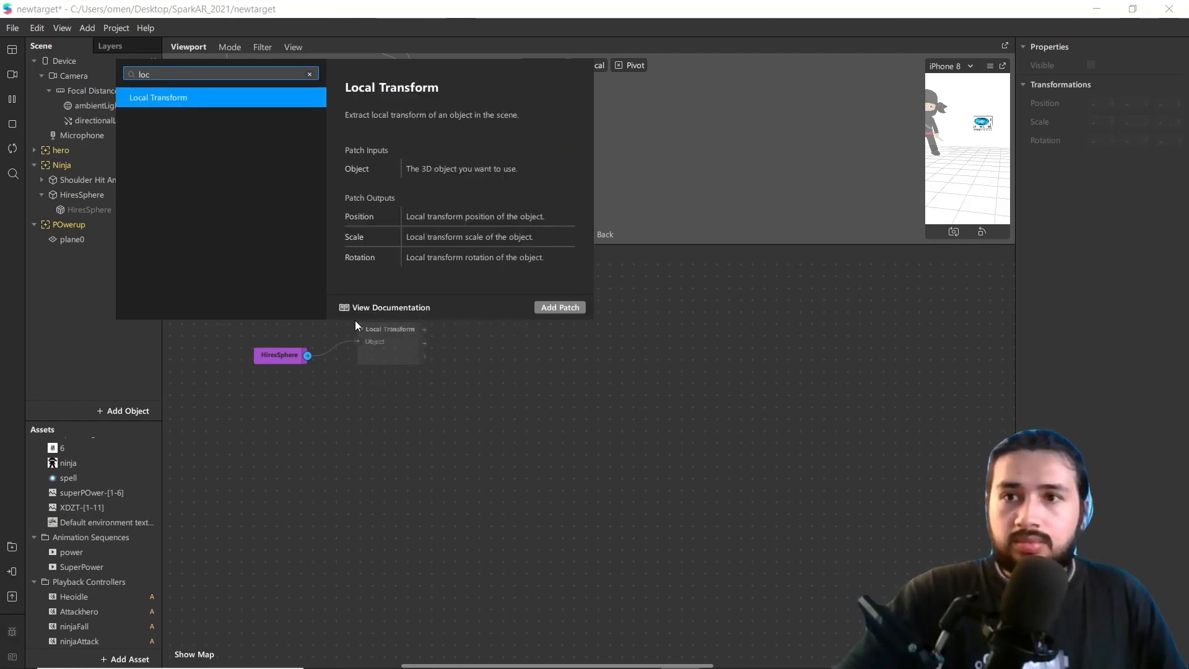
key(Return)
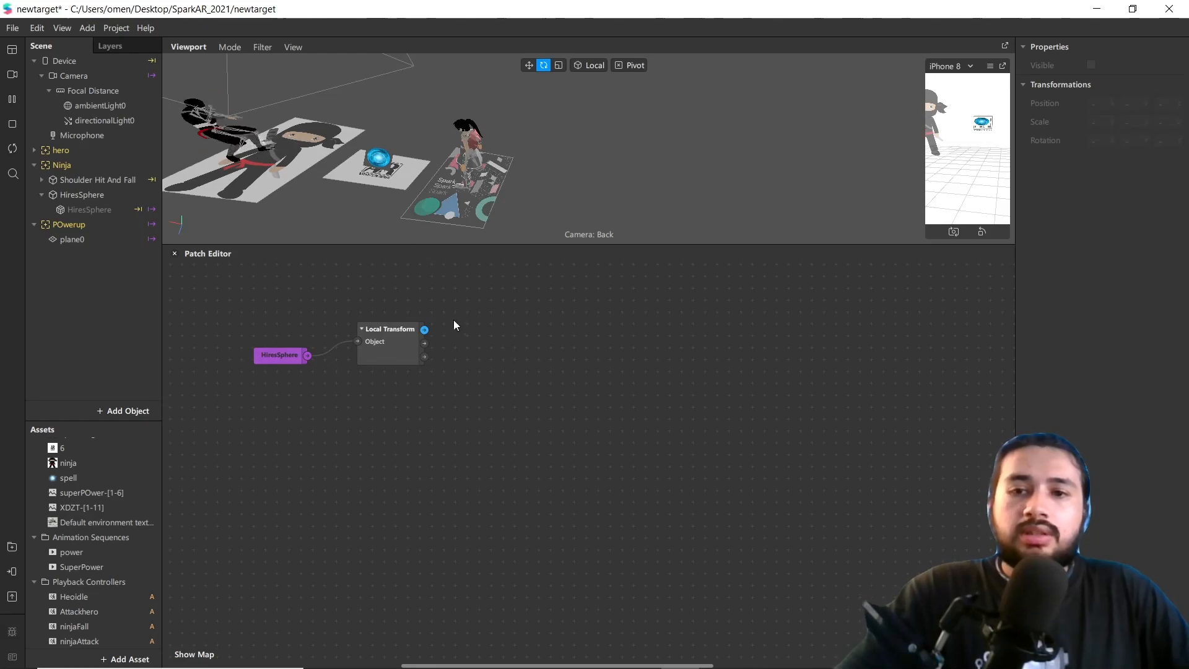
drag(282, 360, 277, 384)
drag(365, 340, 355, 328)
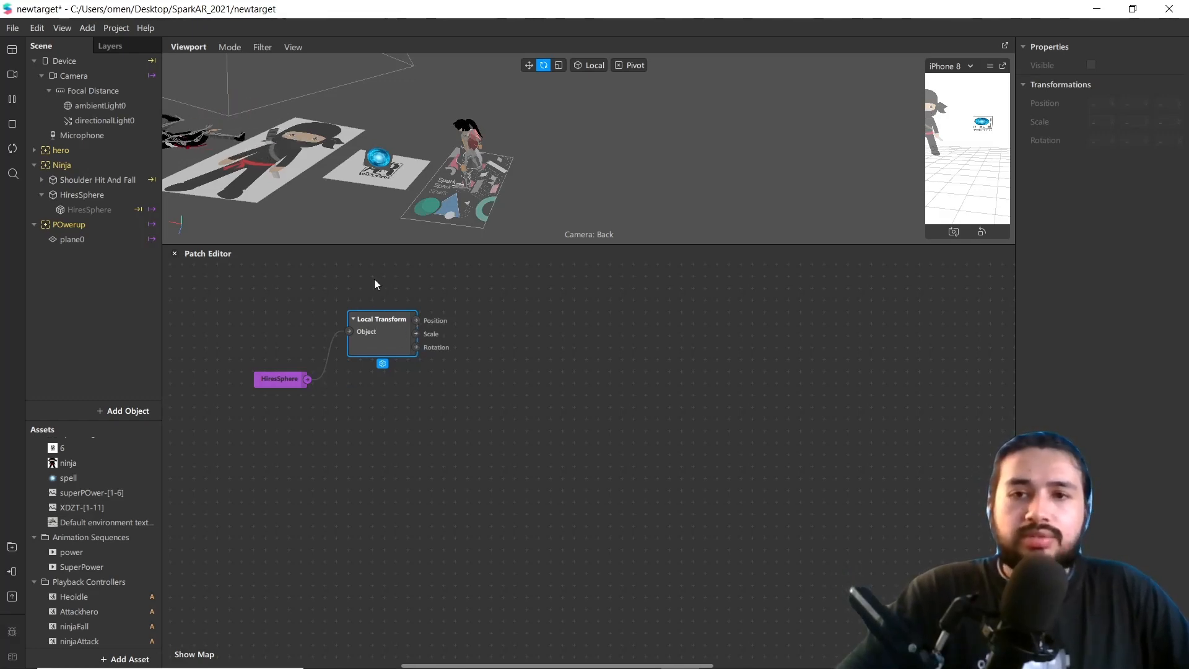
Add an Unpack patch fed by the Position output of the Local Transform patch and align it alongside
drag(416, 319, 470, 333)
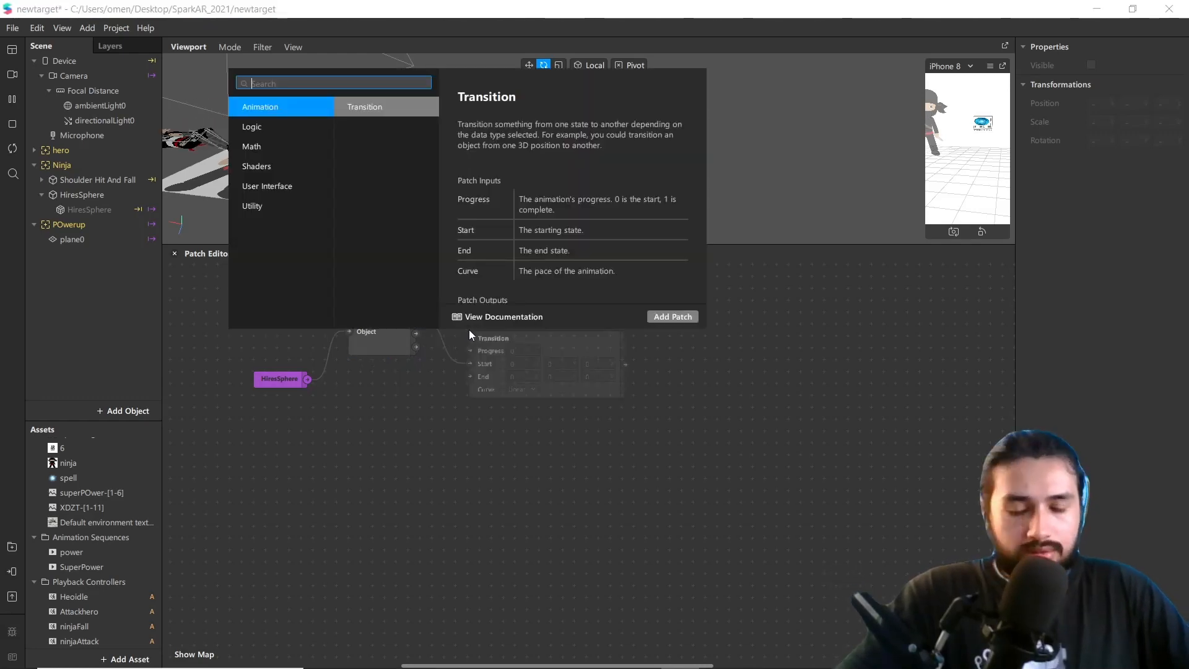
text(unps)
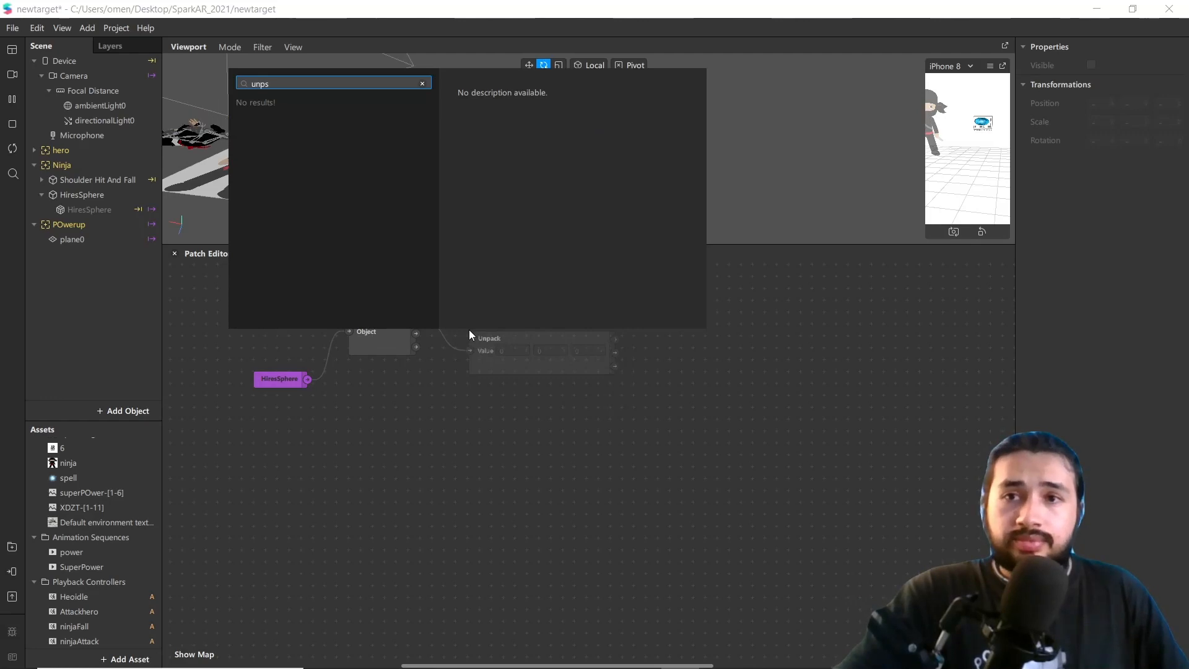
key(BackSpace)
key(BackSpace)
key(Return)
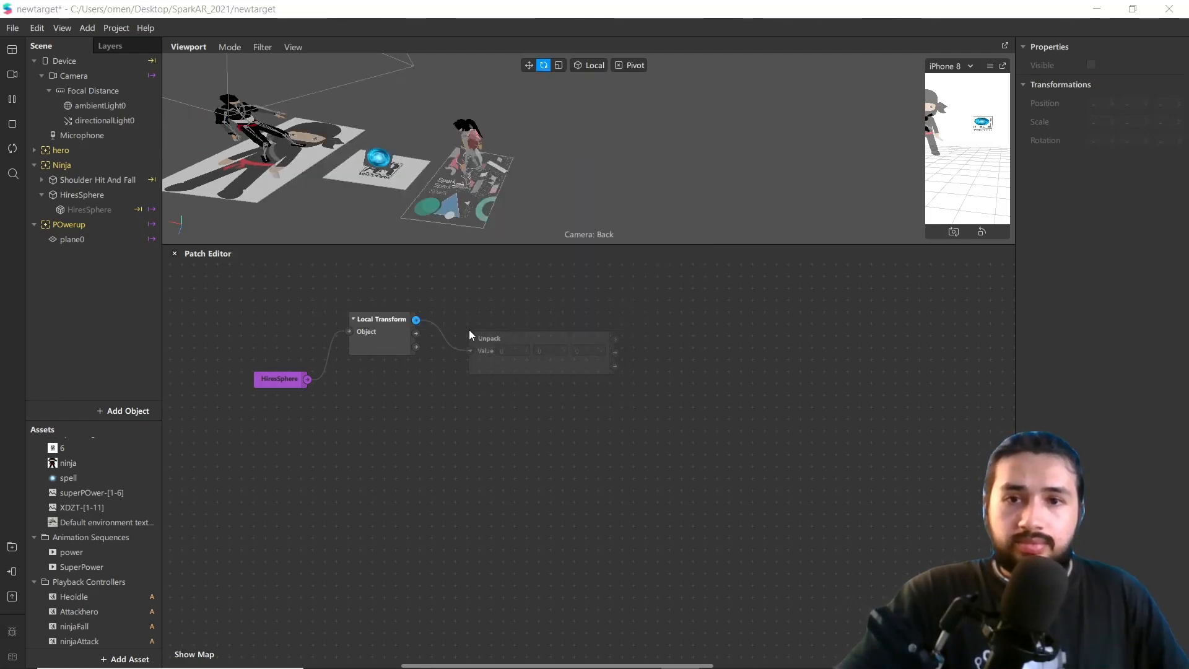
drag(536, 340, 532, 318)
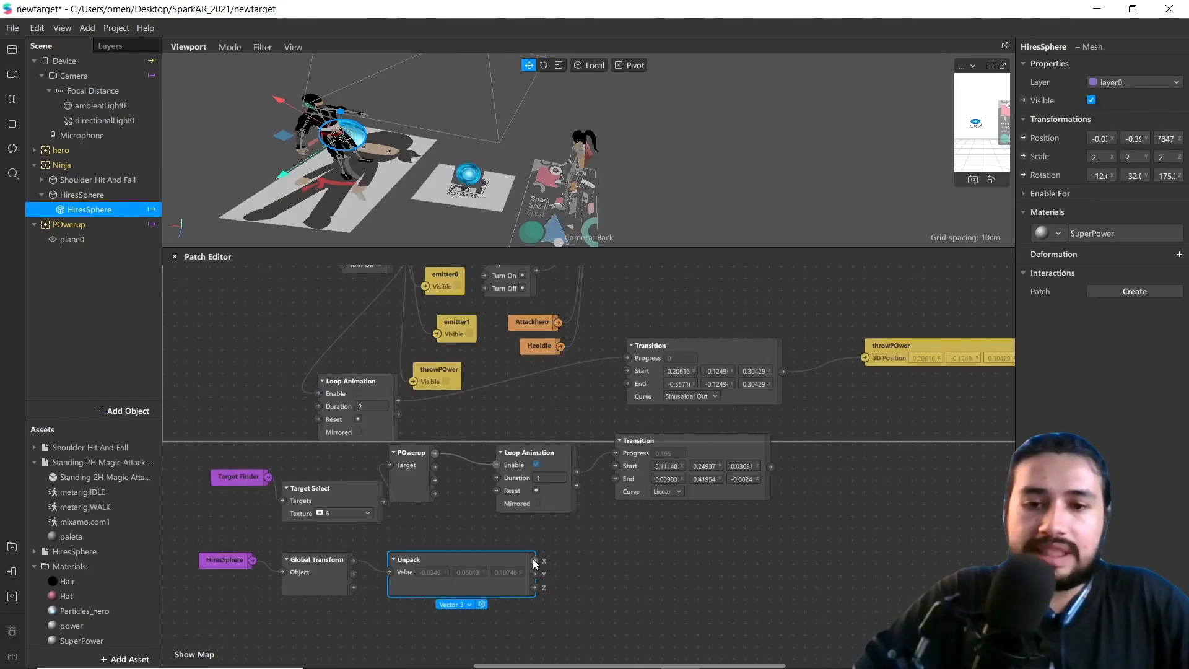
Add a Multiply patch to the X output of the Unpack patch and move both patches up beneath the POwerup chain
drag(534, 560, 602, 566)
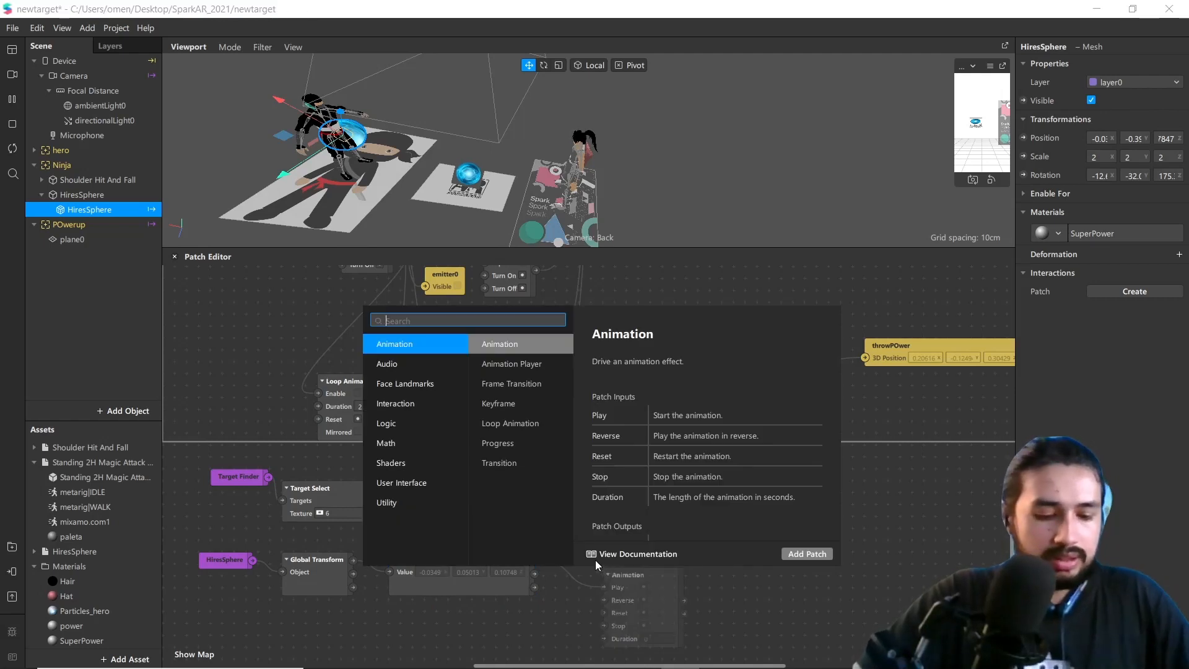
text(mul)
key(Return)
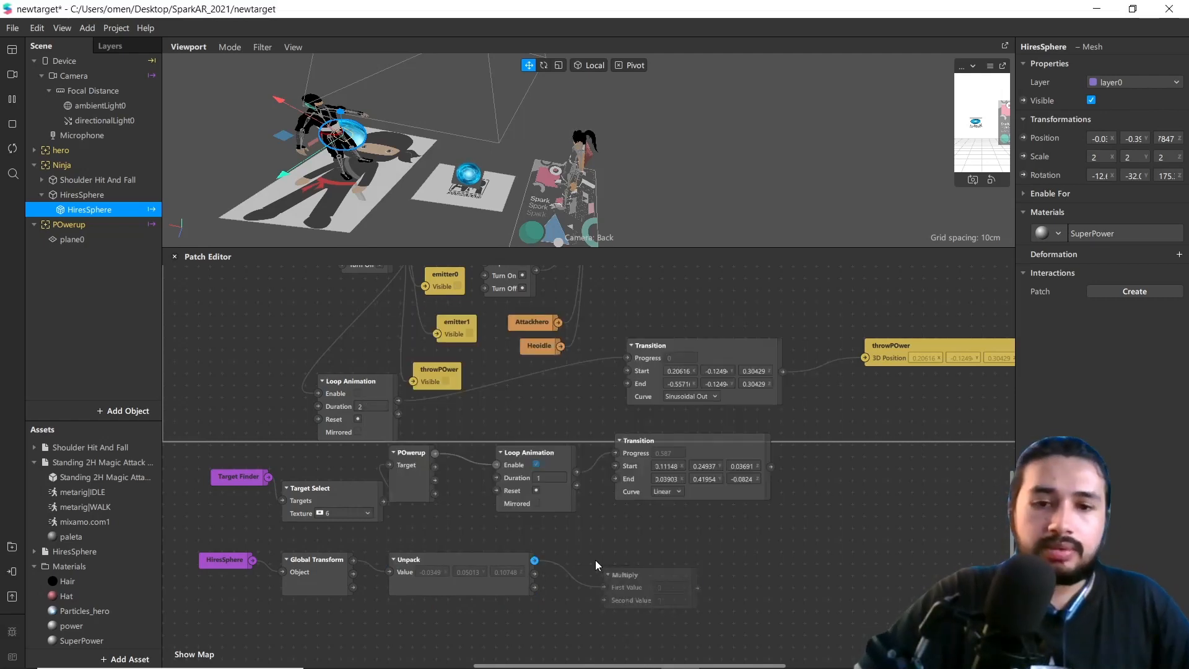
drag(625, 575, 612, 565)
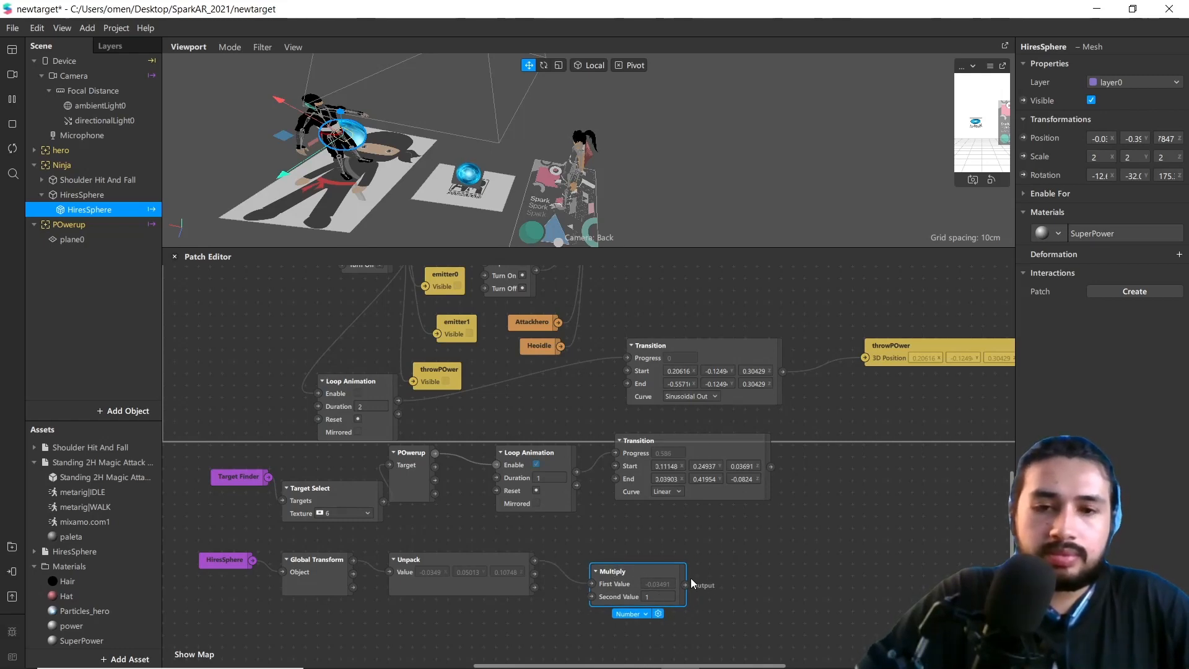
drag(451, 558, 443, 526)
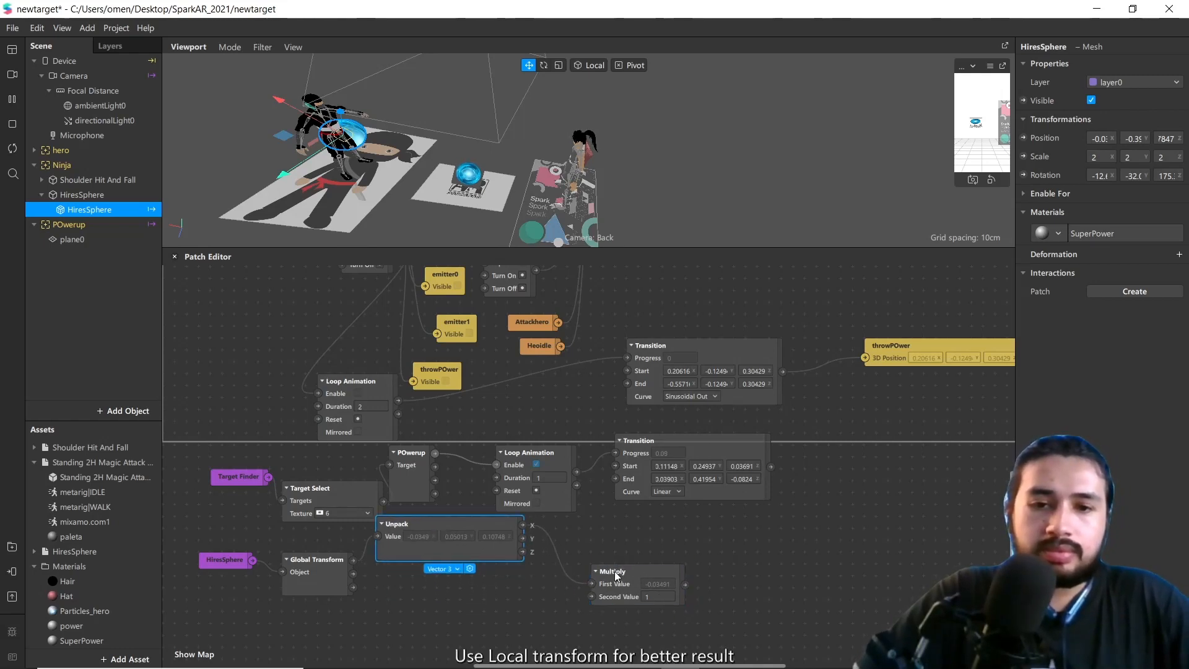
drag(614, 571, 665, 553)
click(302, 315)
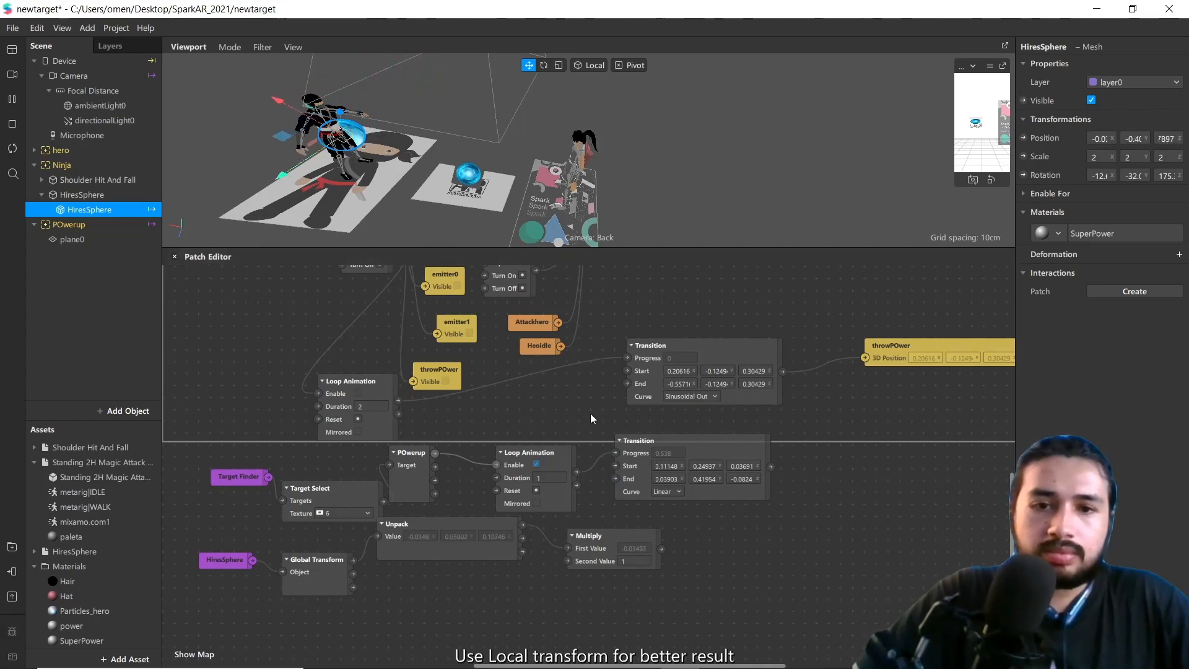
Set the Multiply patch's second value to 4
click(636, 559)
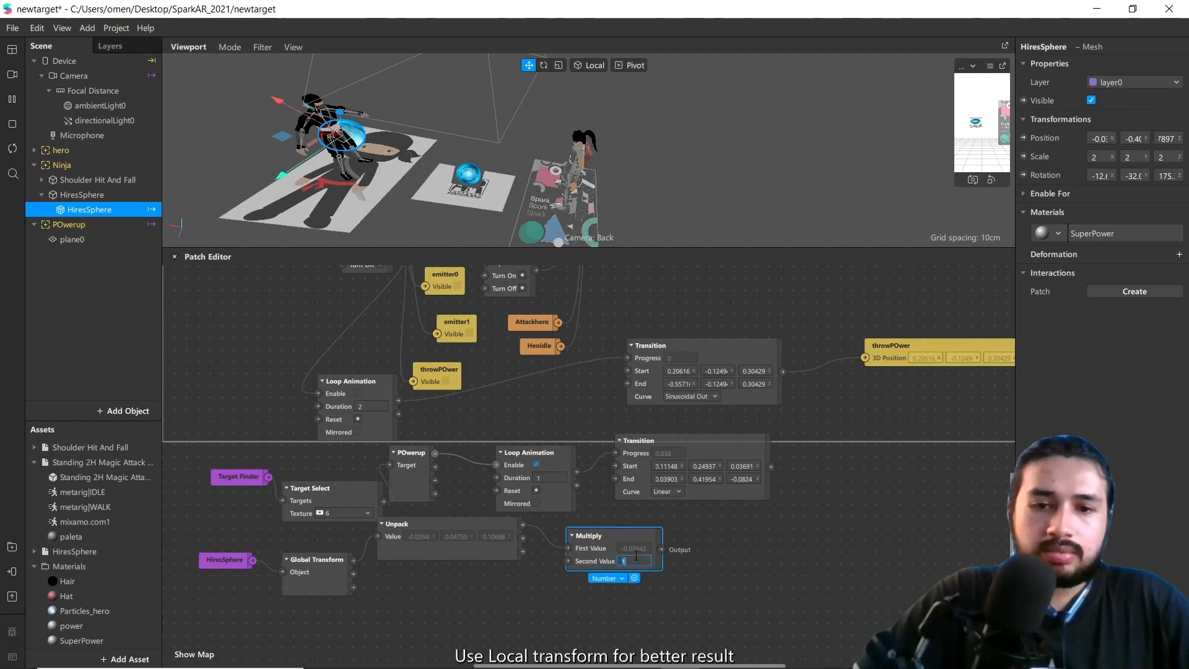
text(4)
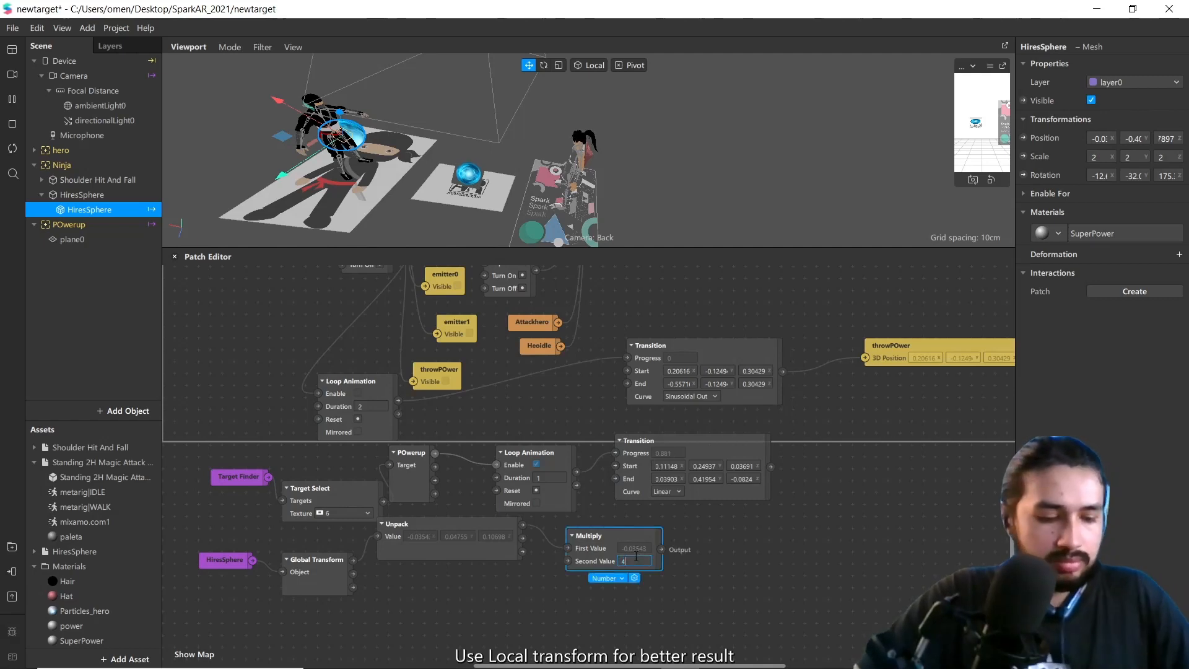
key(Return)
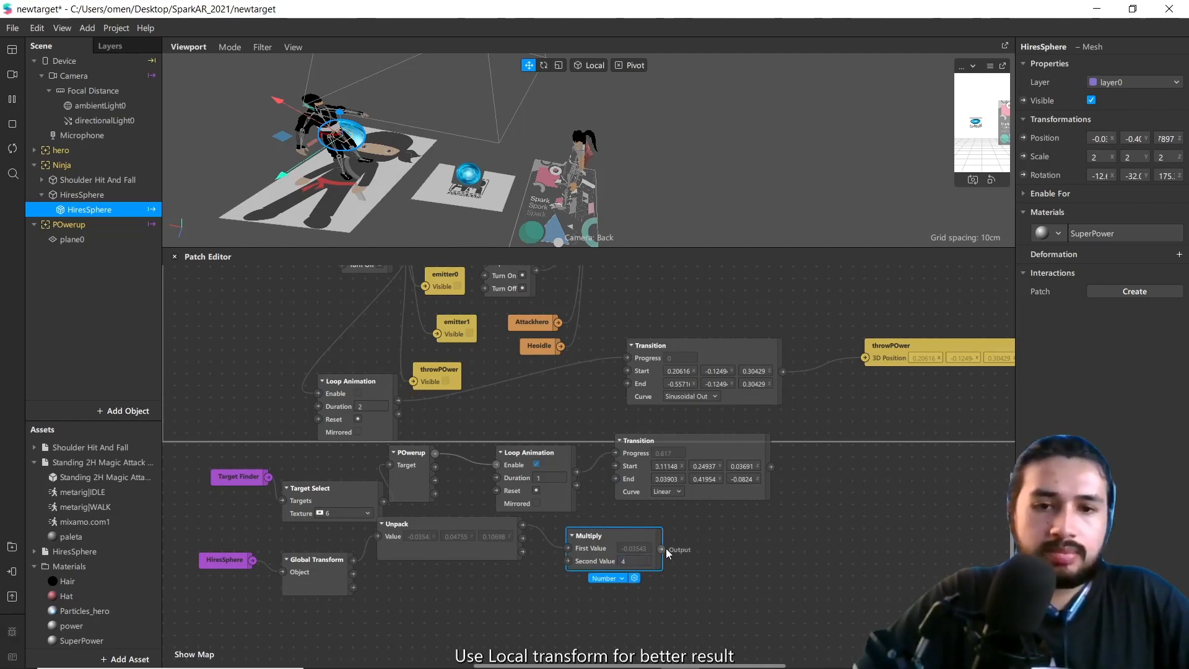
Add a Less Or Equal patch fed by the output of the Multiply patch
drag(671, 548, 724, 546)
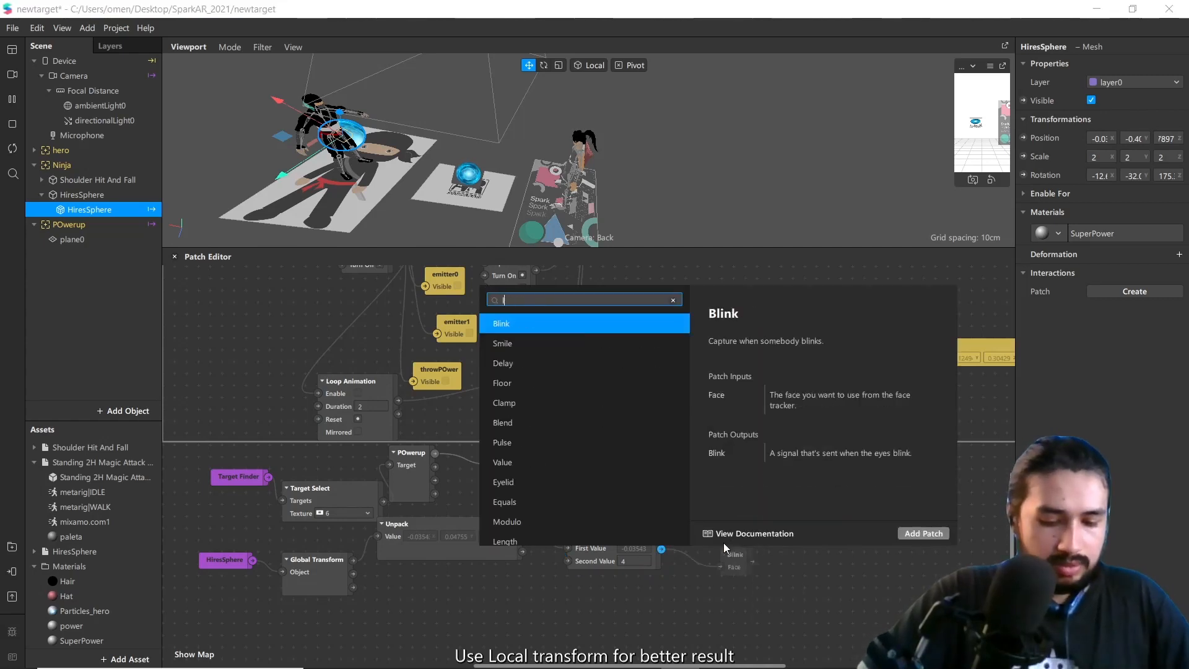
text(less)
key(Down)
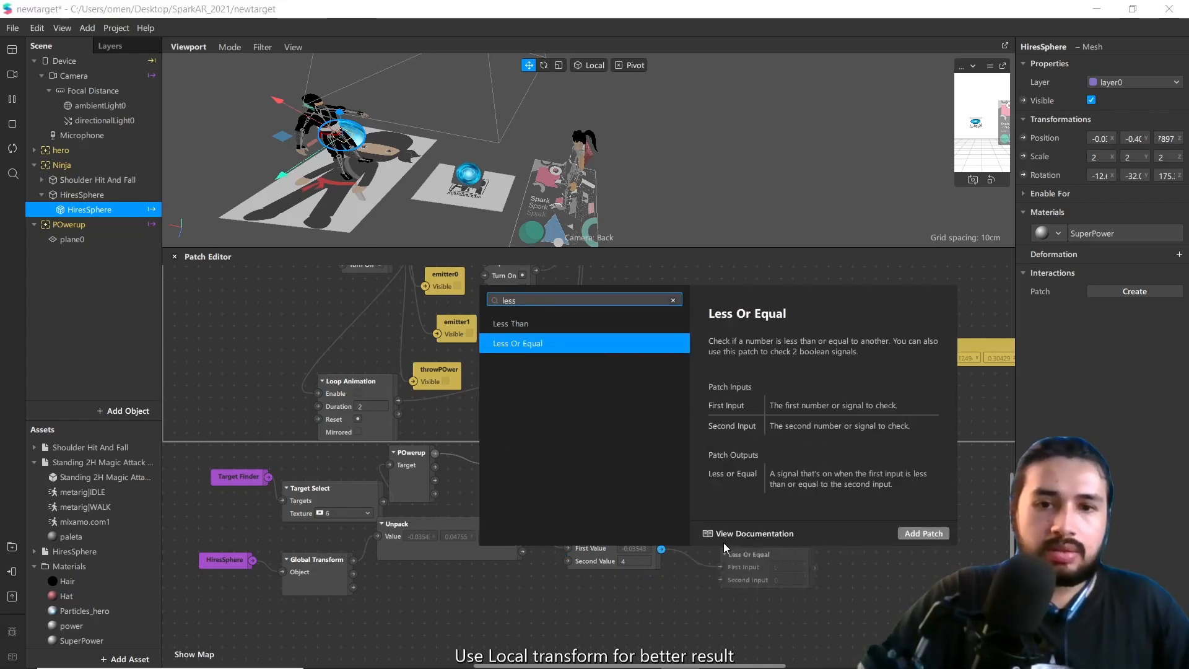
key(Return)
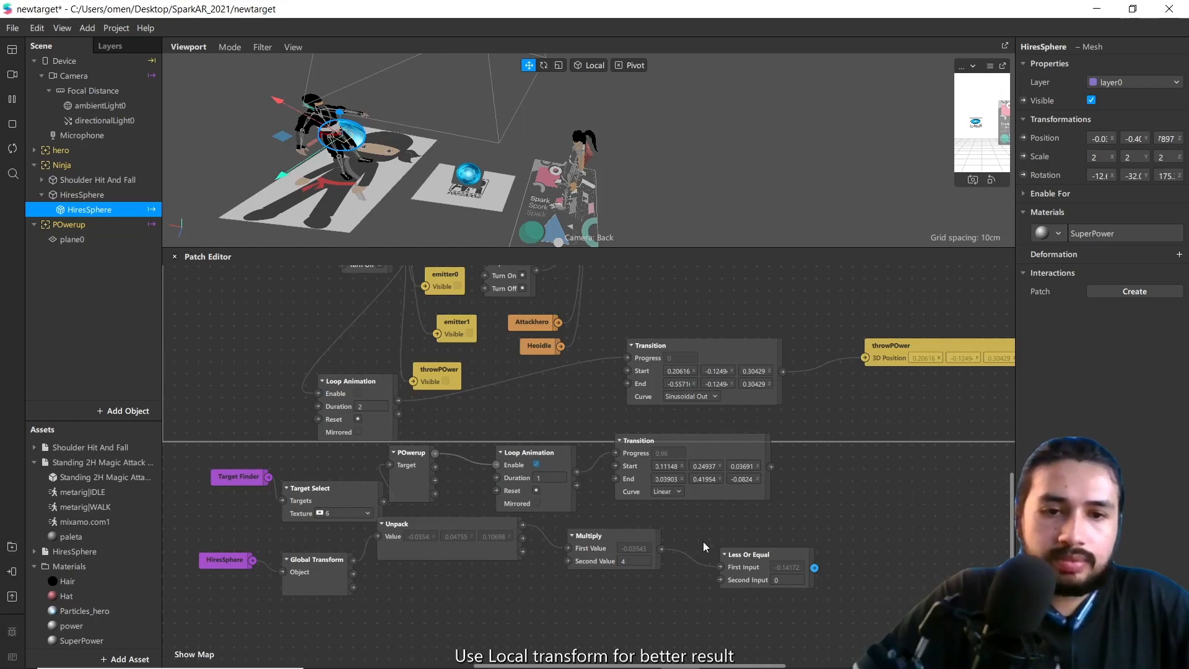
Set the second input of the Less Or Equal patch to -0.14
click(786, 582)
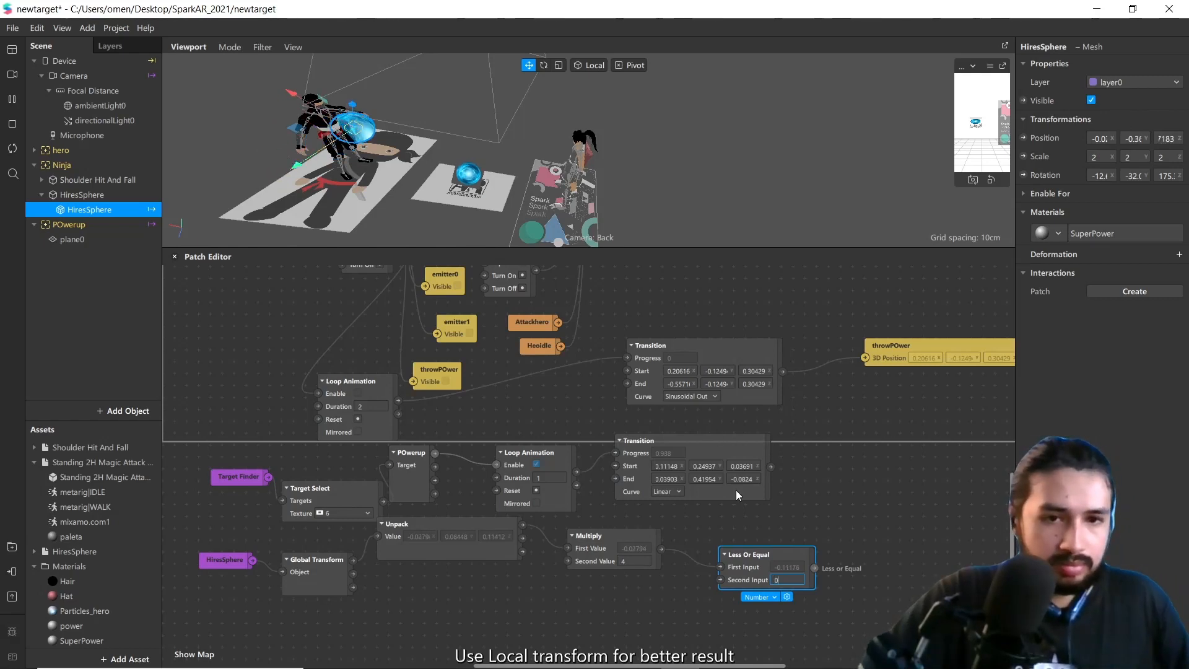
text(14)
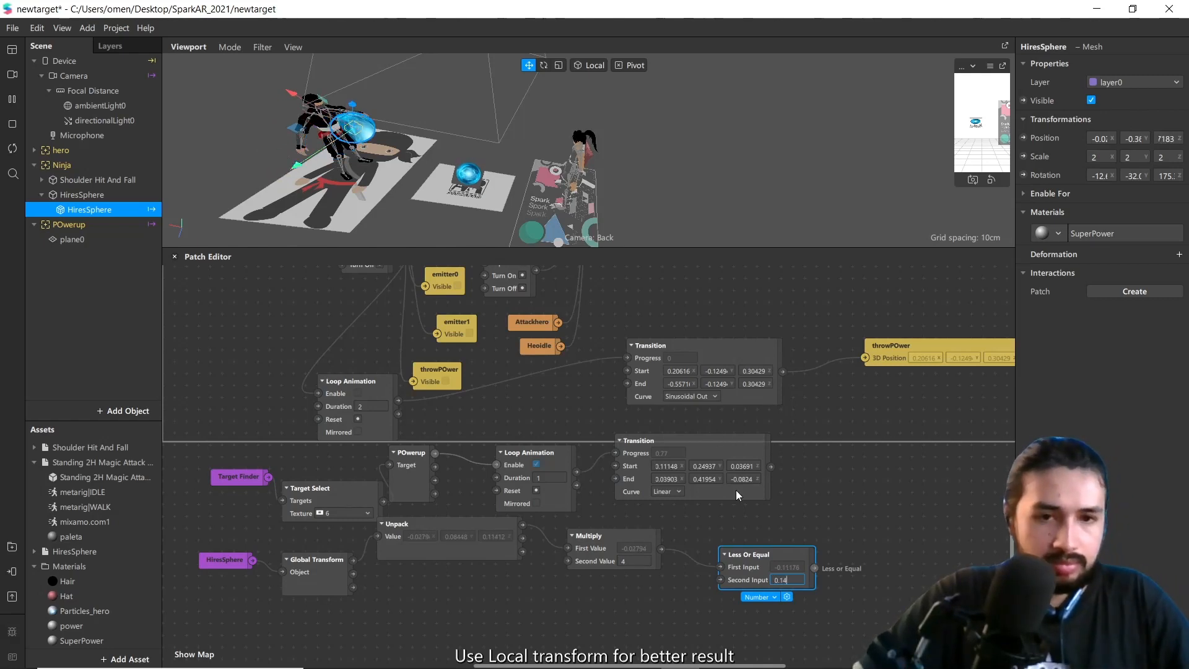
text(-)
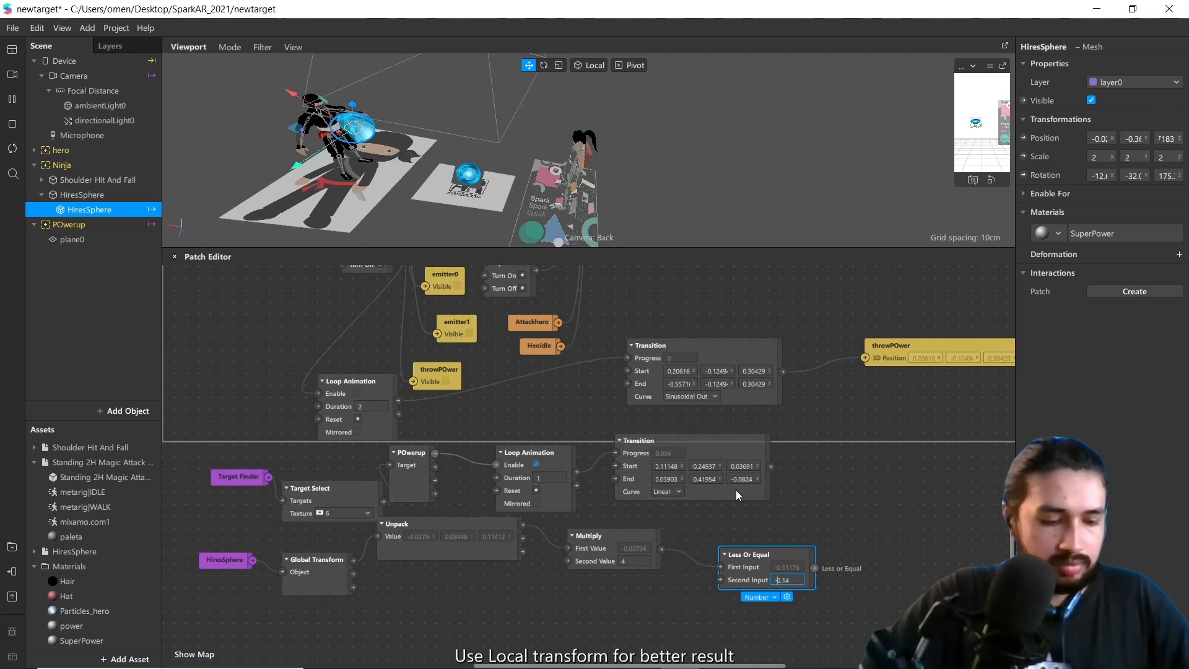
key(Return)
scroll(443, 178, down, 3)
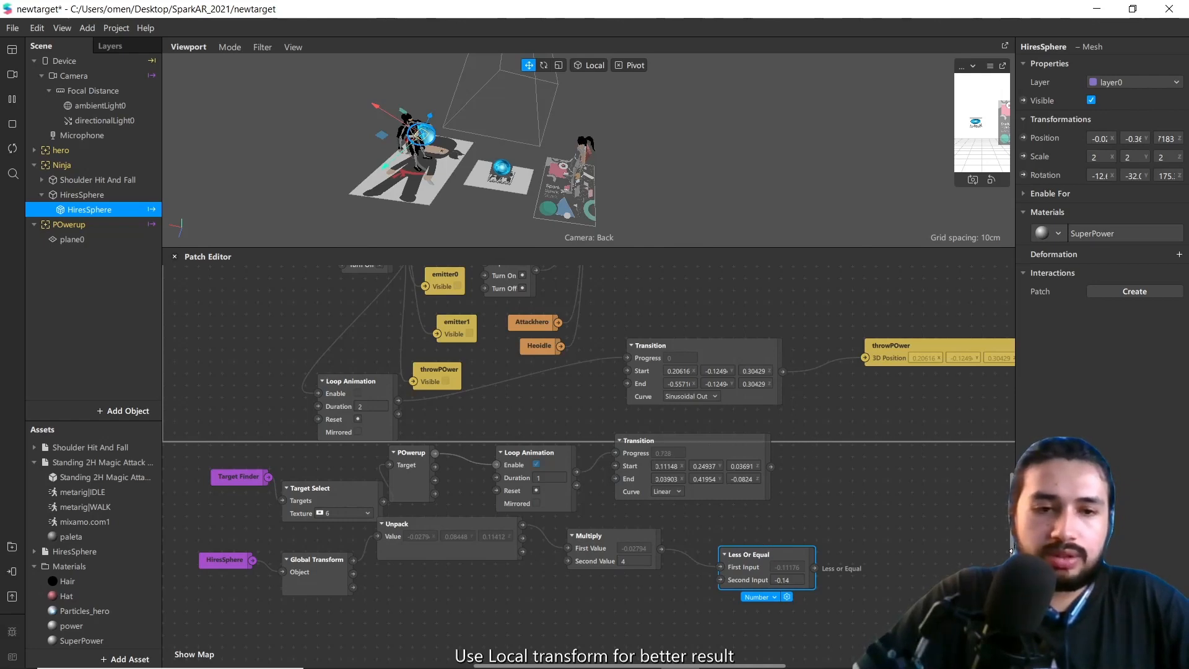
scroll(589, 434, down, 4)
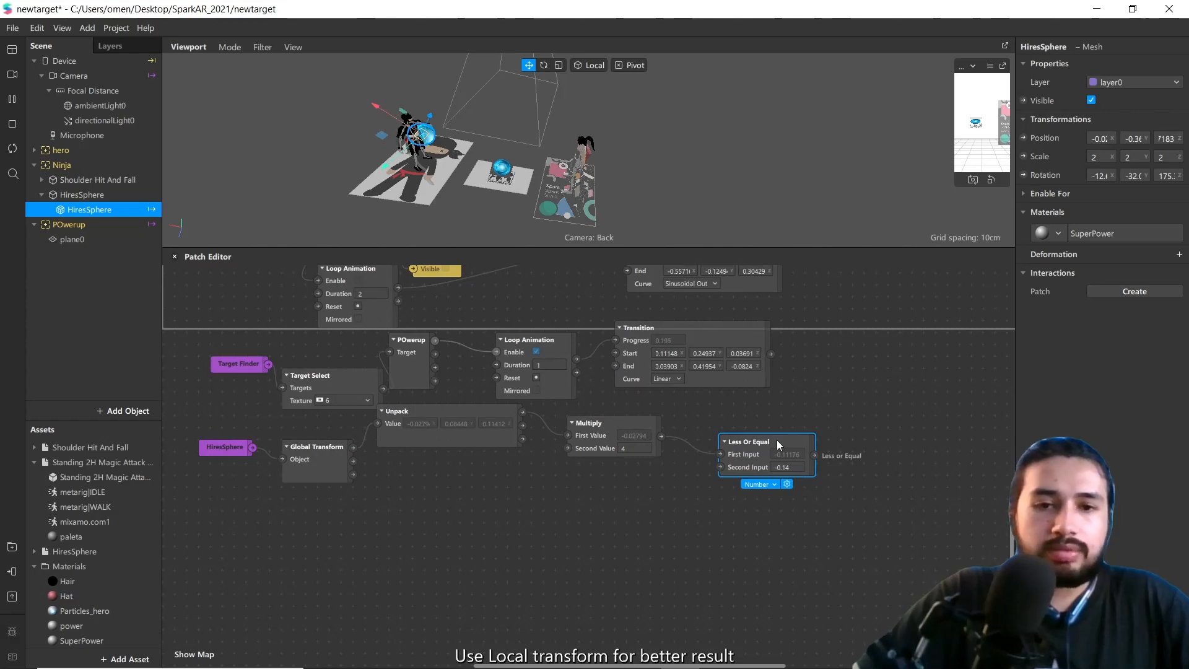
click(815, 455)
click(747, 458)
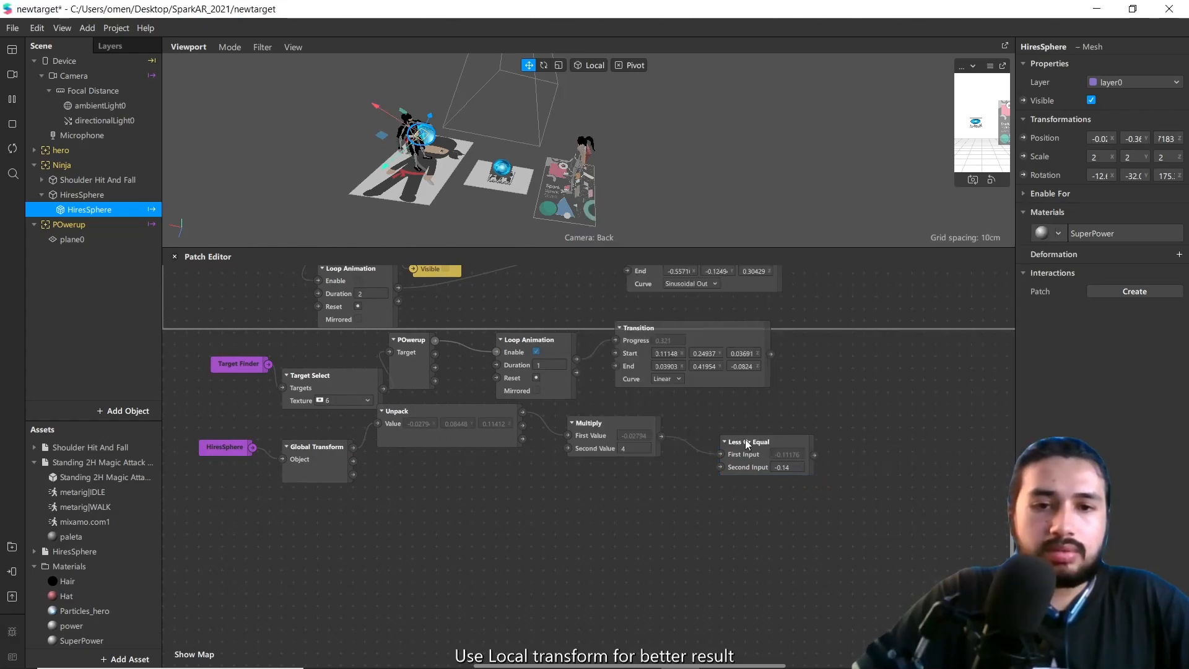
Feed the Less Or Equal output into a new If Then Else patch with its type set to Animation Data, placed below it
drag(747, 444, 791, 523)
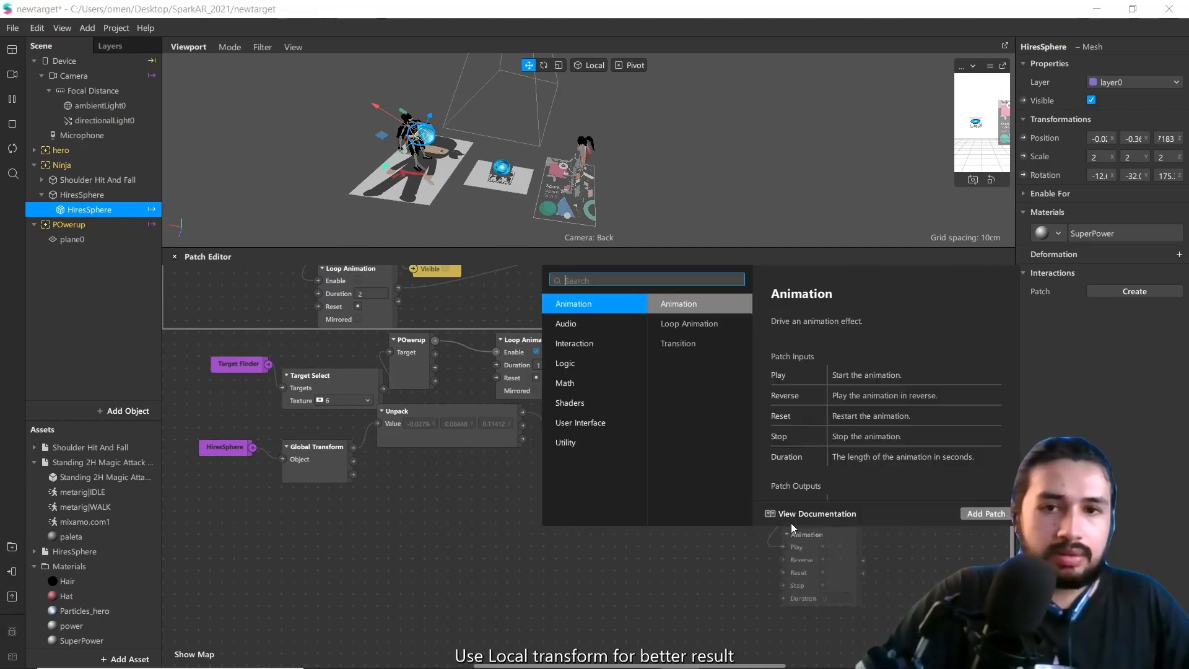
text(els)
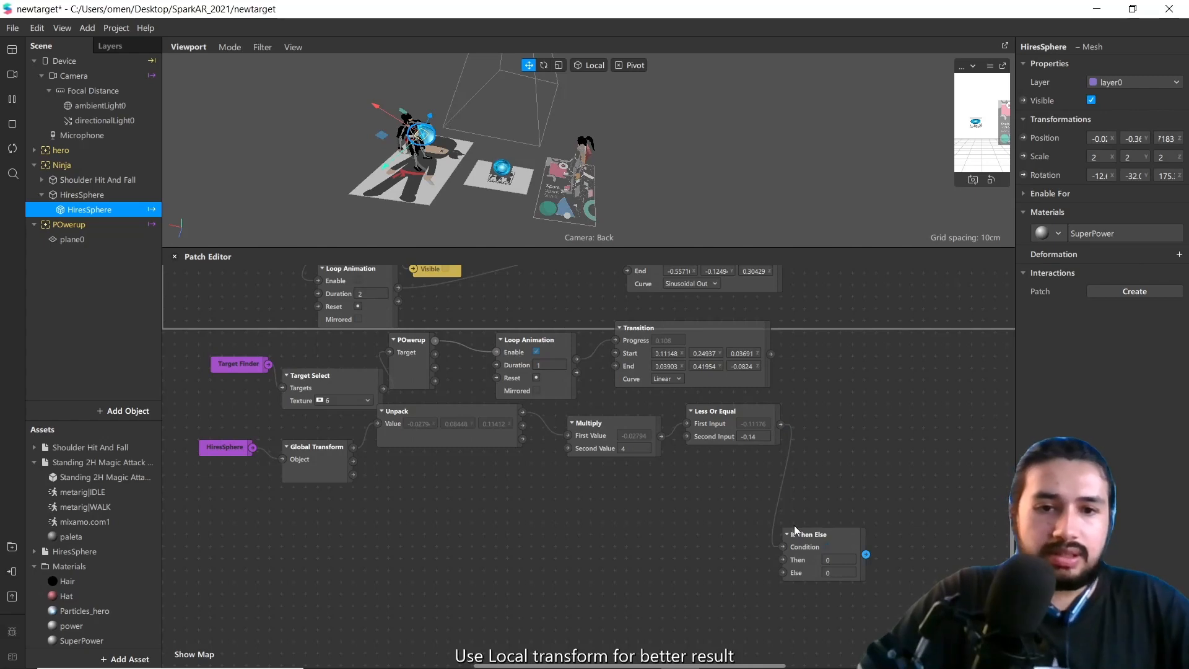
click(804, 574)
right_click(815, 589)
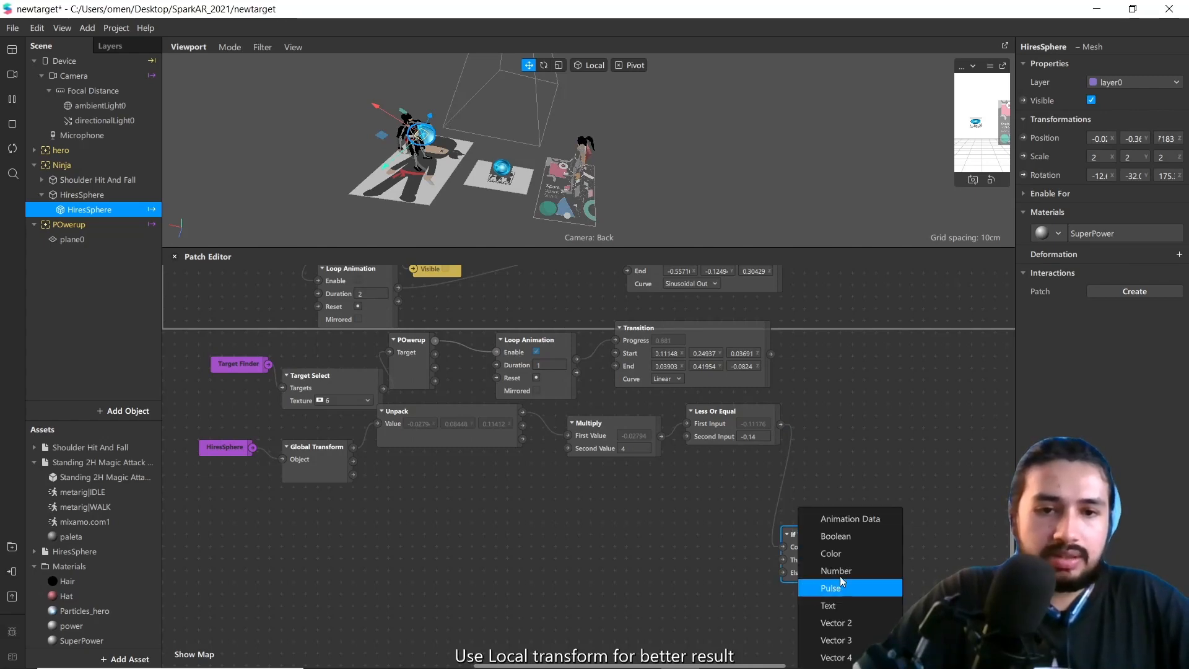
click(831, 519)
drag(806, 536, 800, 500)
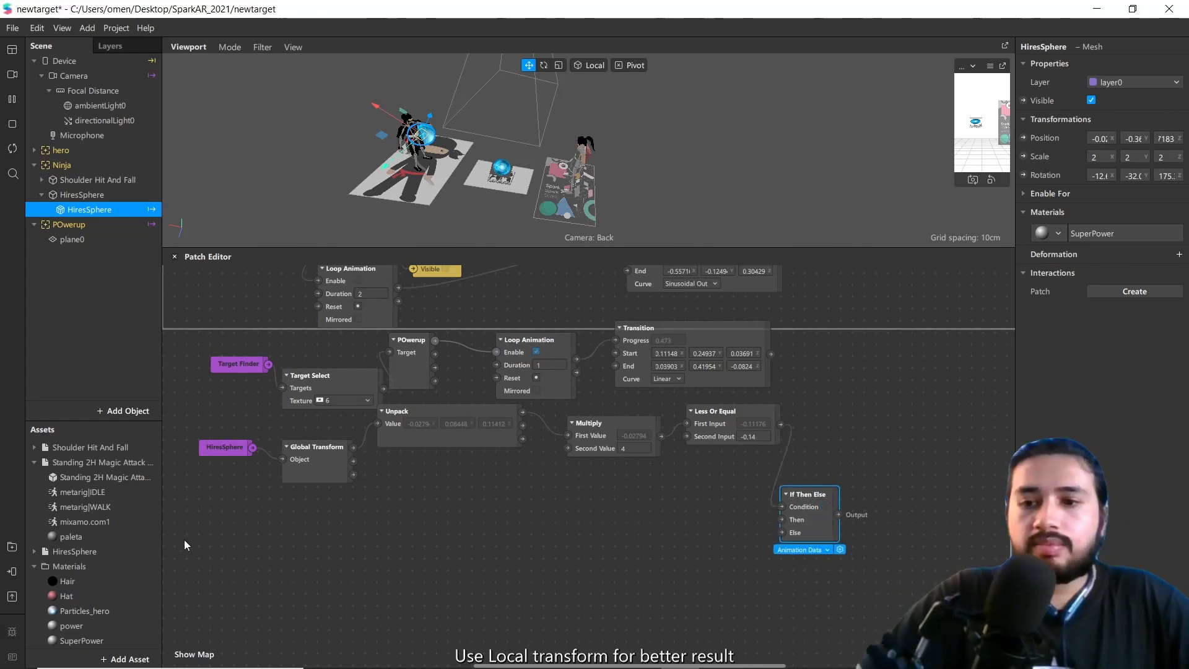
Create an animation playback controller named ninjaFall
scroll(118, 539, down, 5)
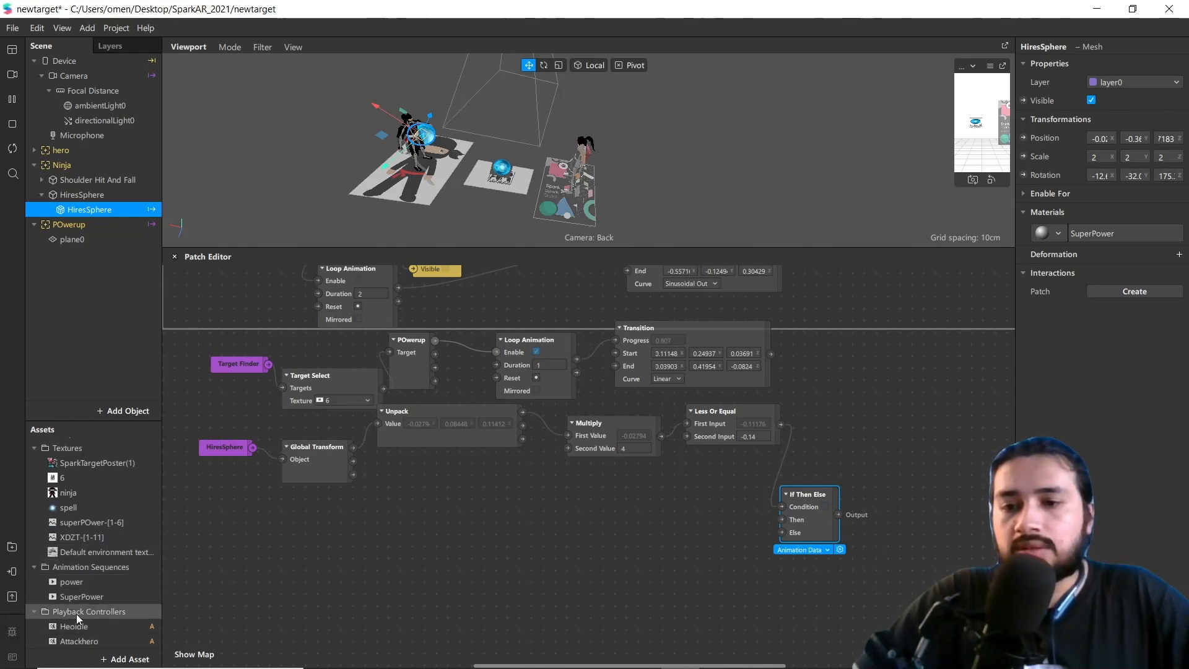
click(124, 659)
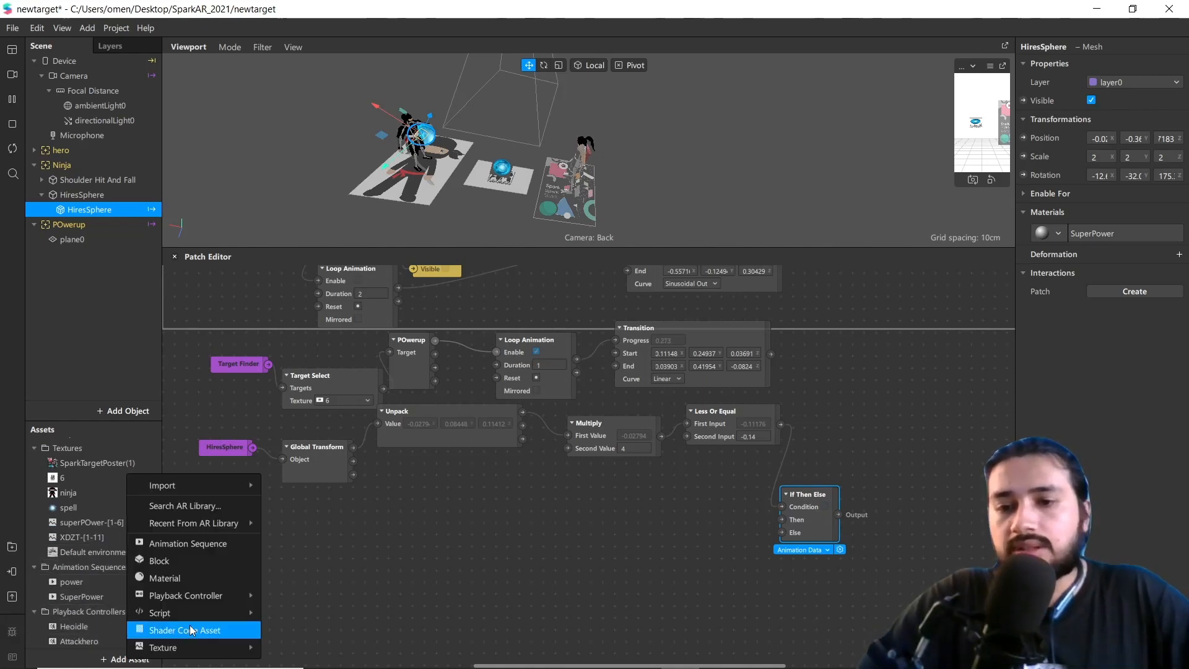
mouse_move(229, 595)
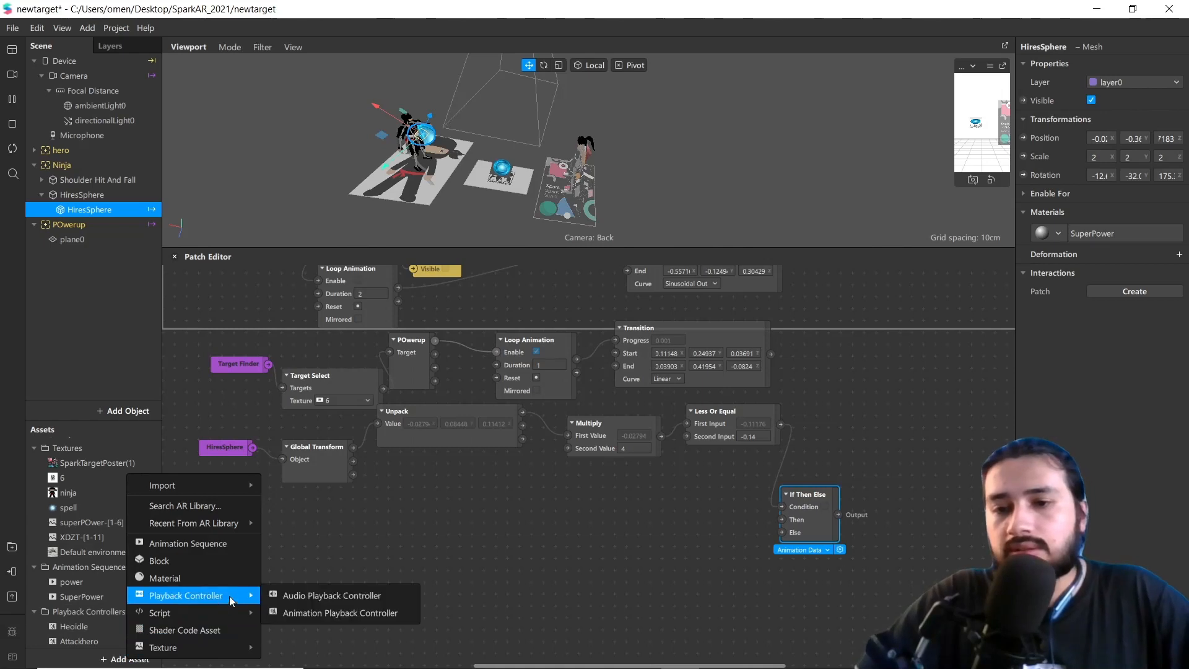
click(291, 614)
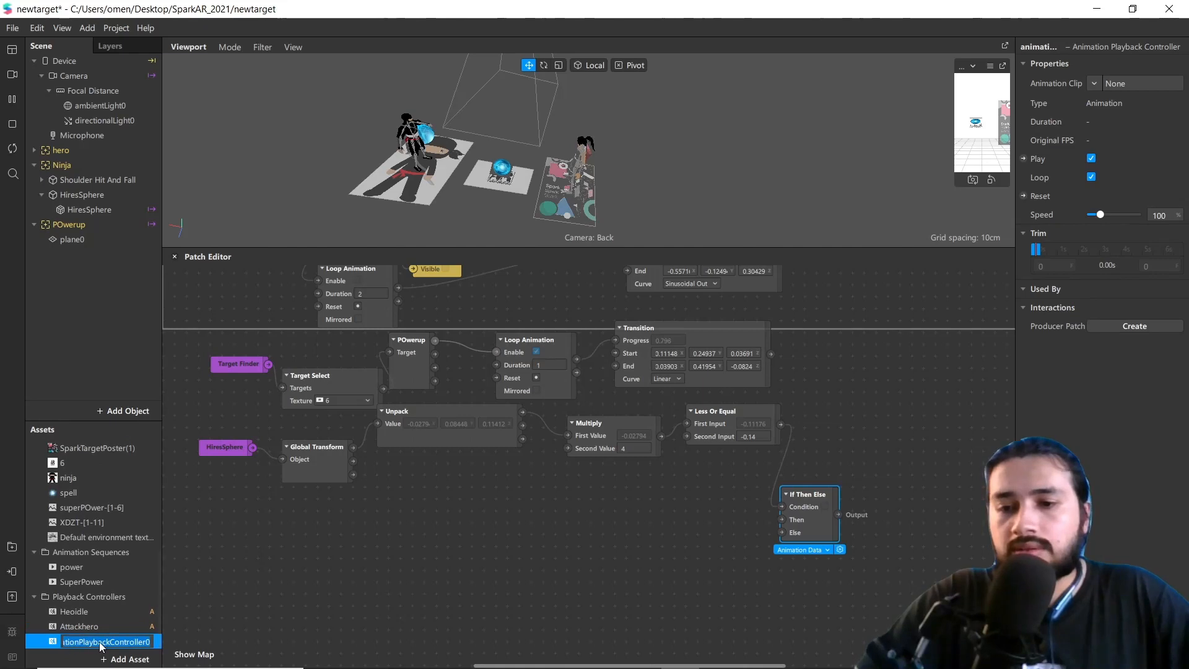
text(ninjaFall)
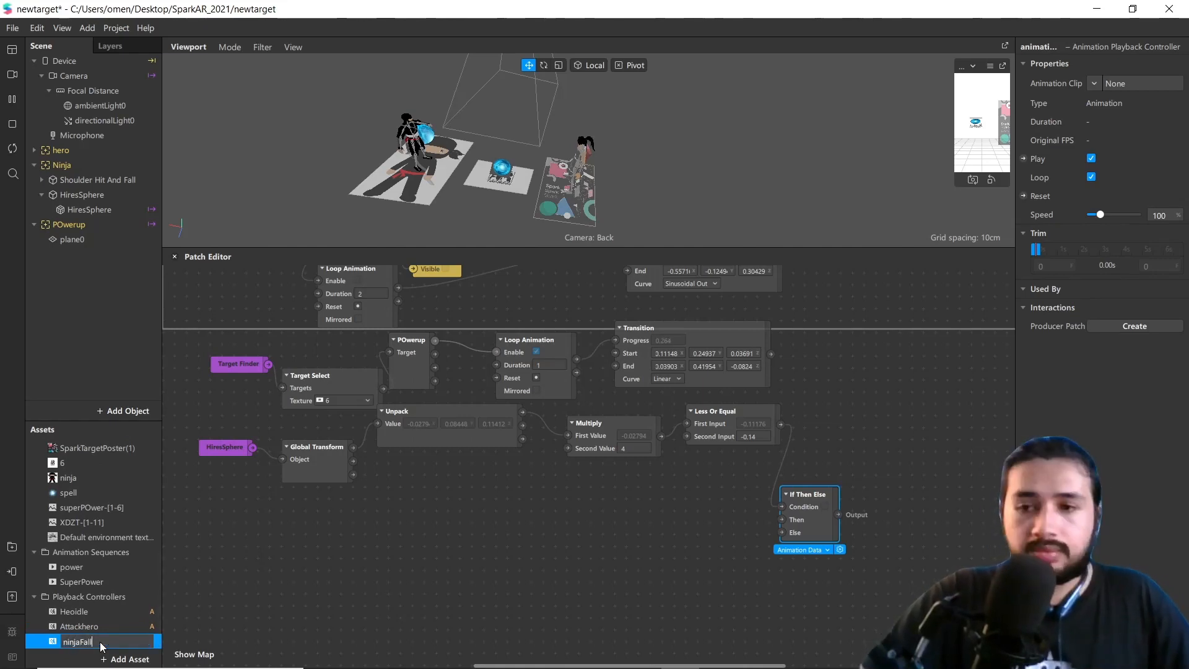
key(Return)
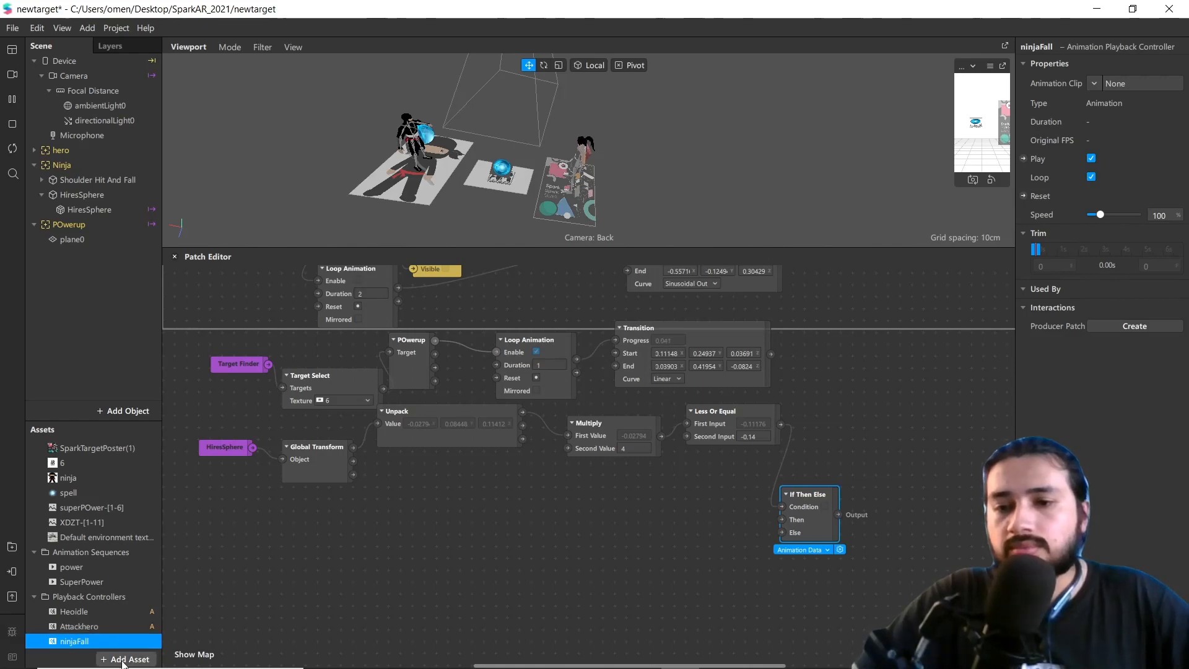
Create a second animation playback controller named ninjaAttack
click(119, 660)
mouse_move(242, 597)
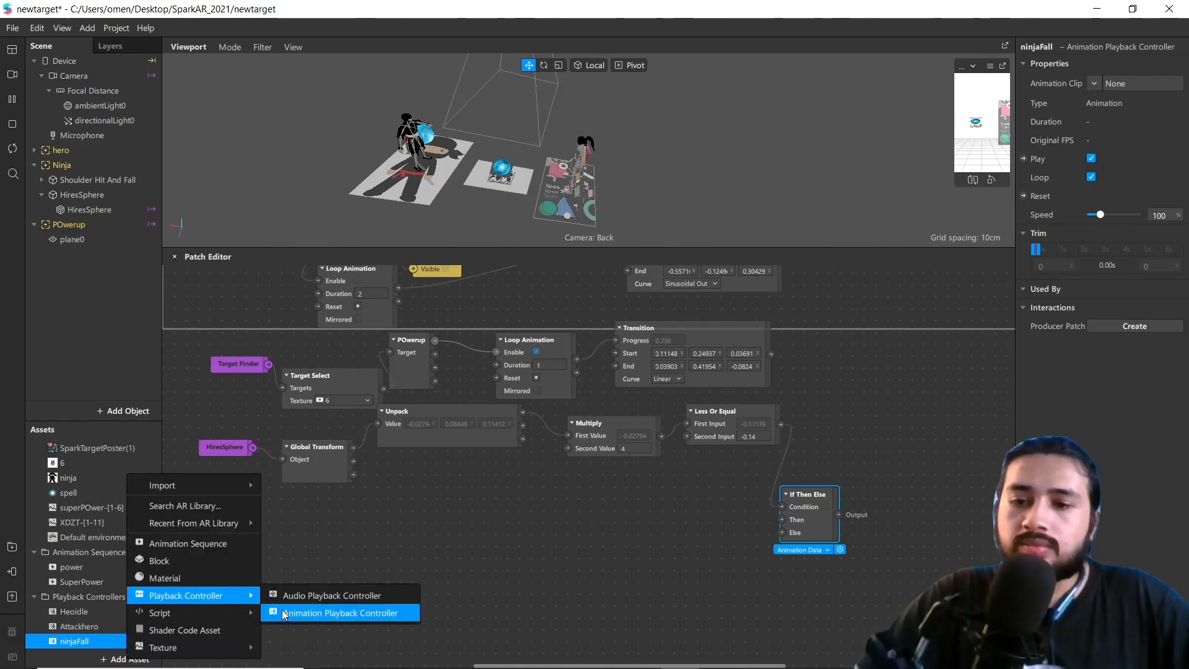
click(339, 613)
text(ninj)
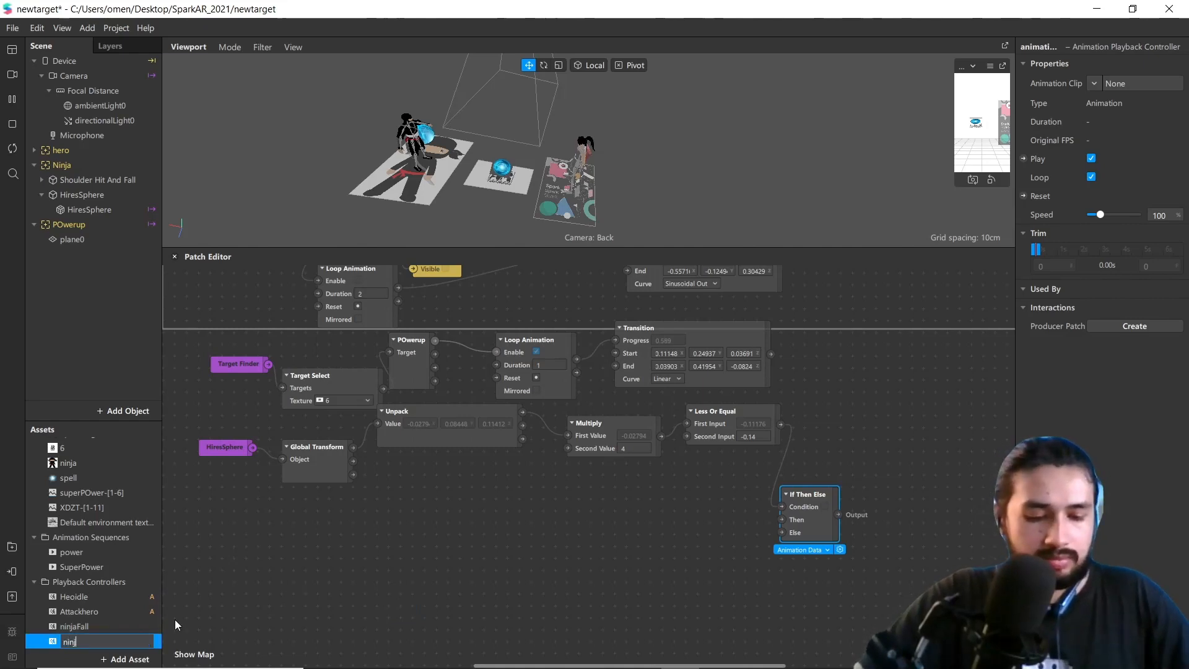
text(aAttack)
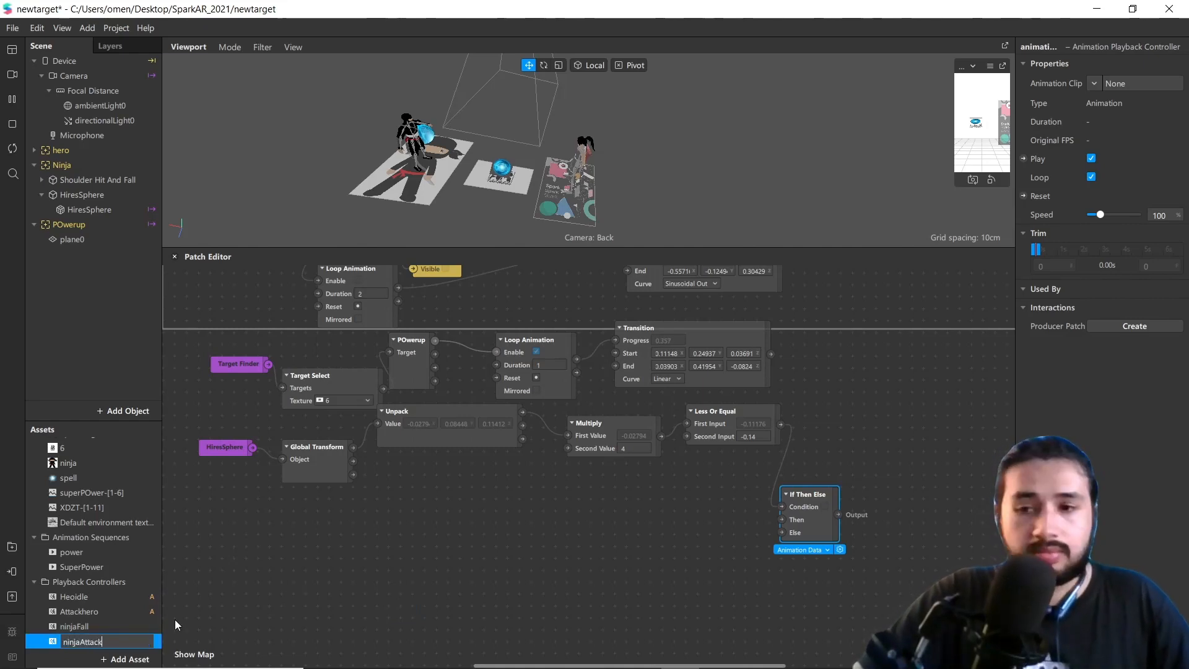
key(Return)
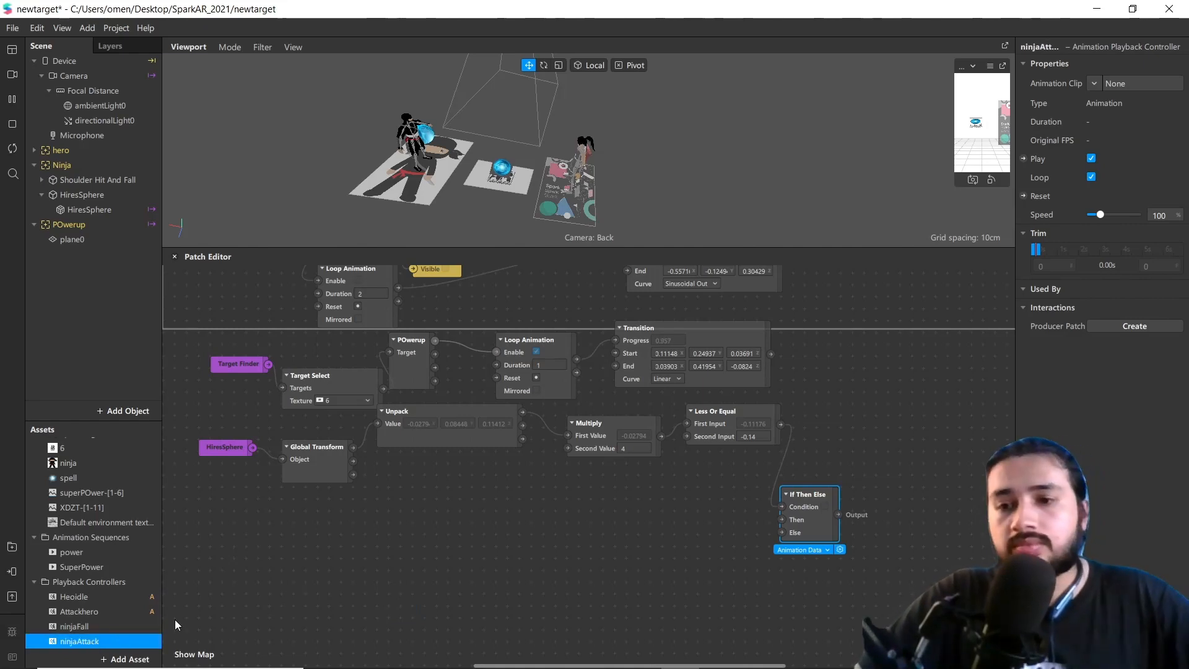
click(90, 625)
click(1094, 83)
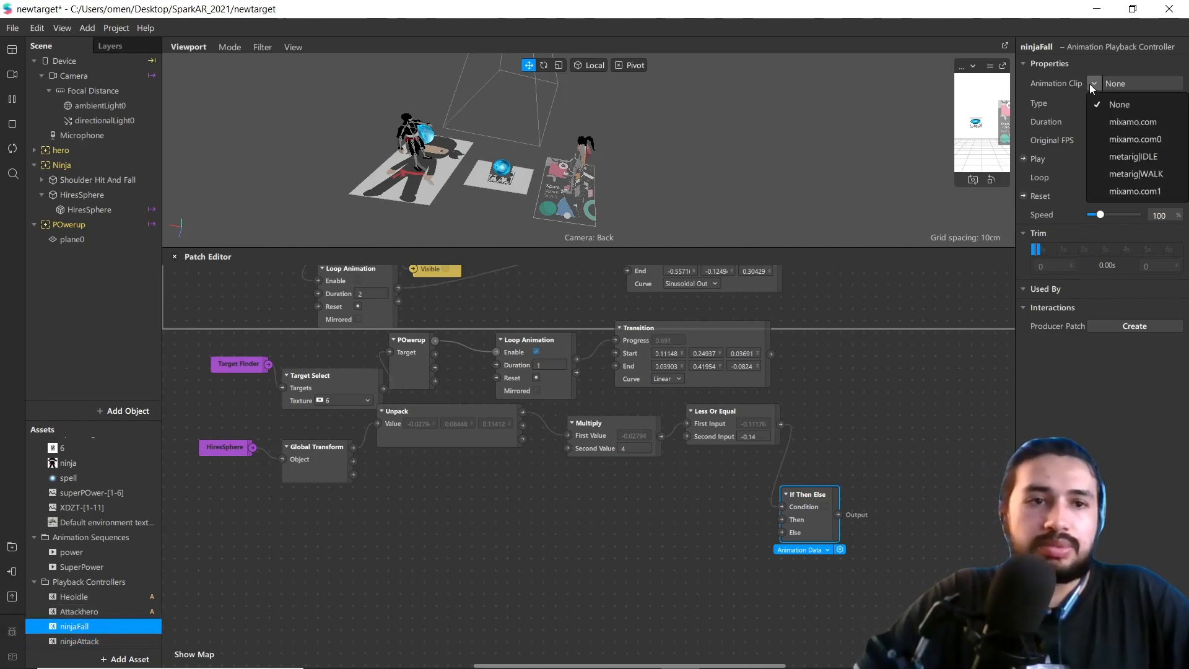
click(414, 563)
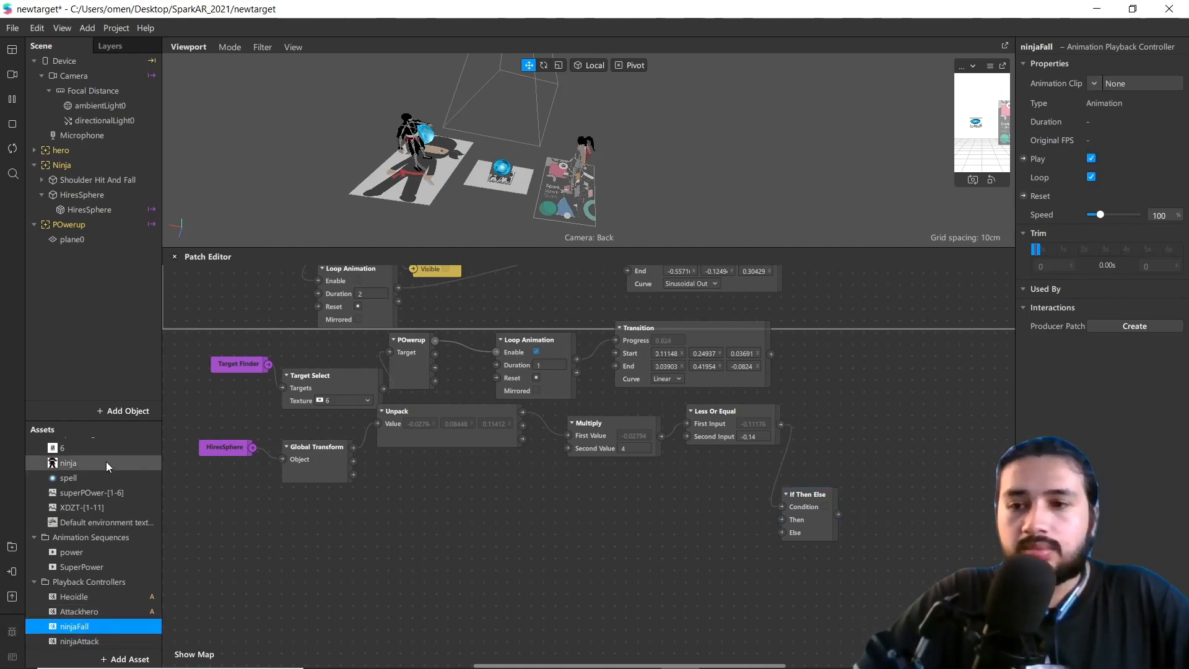
Check the imported model assets for their clips and set the ninjaAttack controller's animation clip to mixamo.com
scroll(93, 462, up, 3)
scroll(73, 471, up, 5)
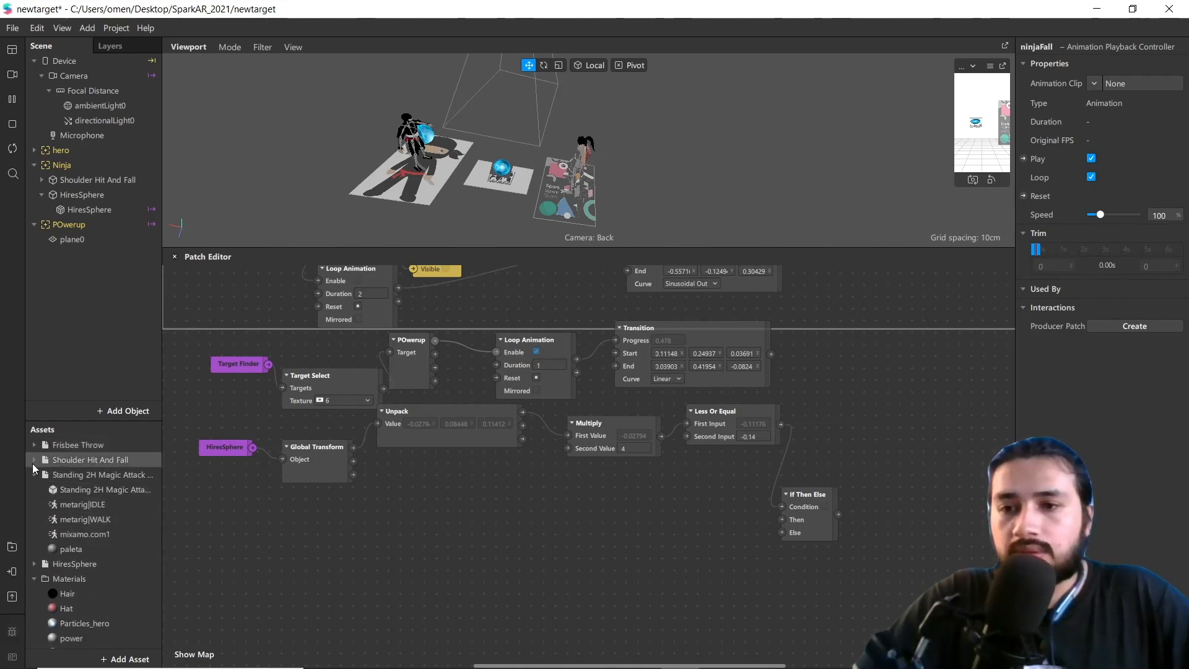
scroll(62, 614, down, 3)
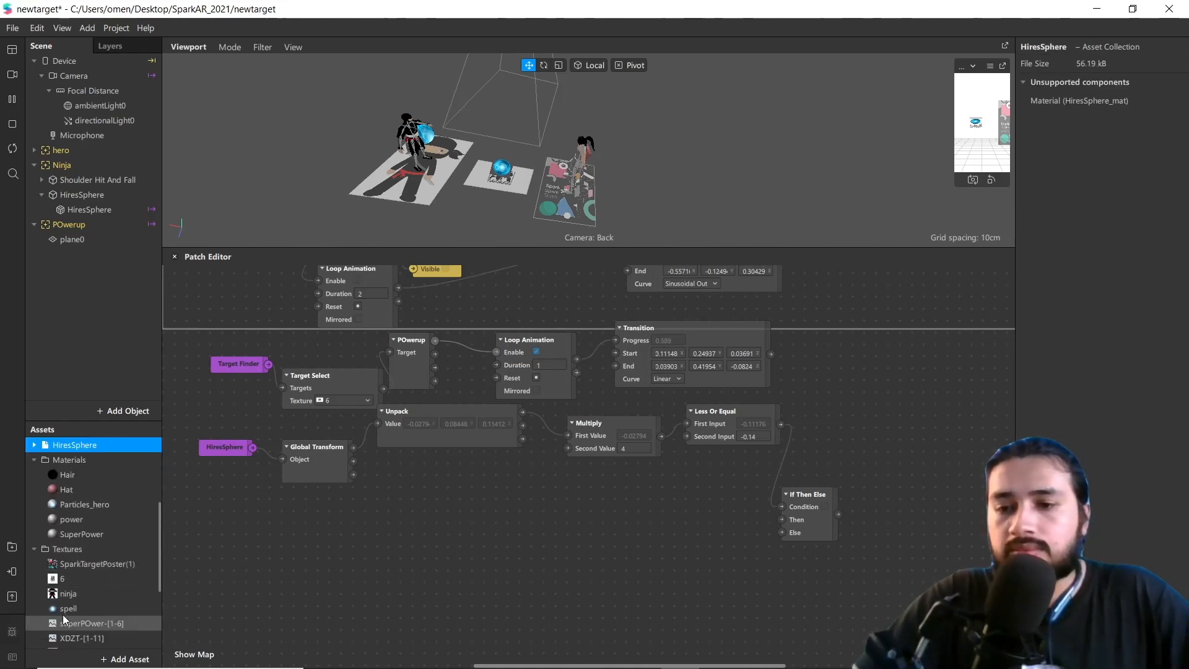
scroll(62, 614, down, 3)
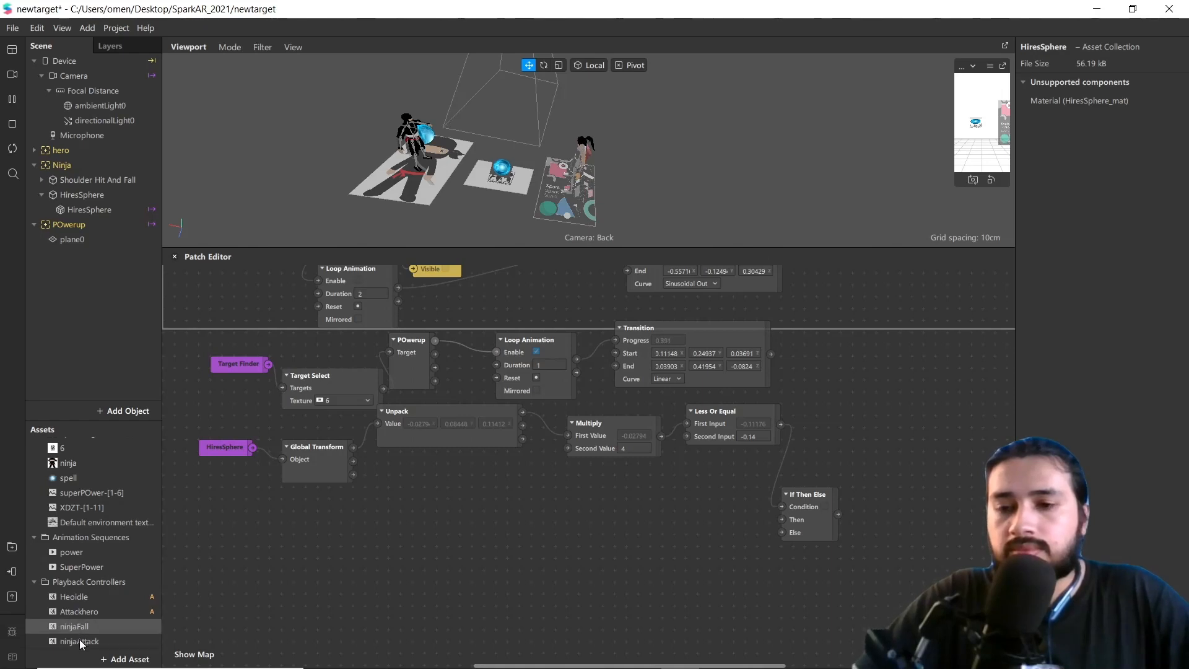
click(79, 640)
click(1093, 83)
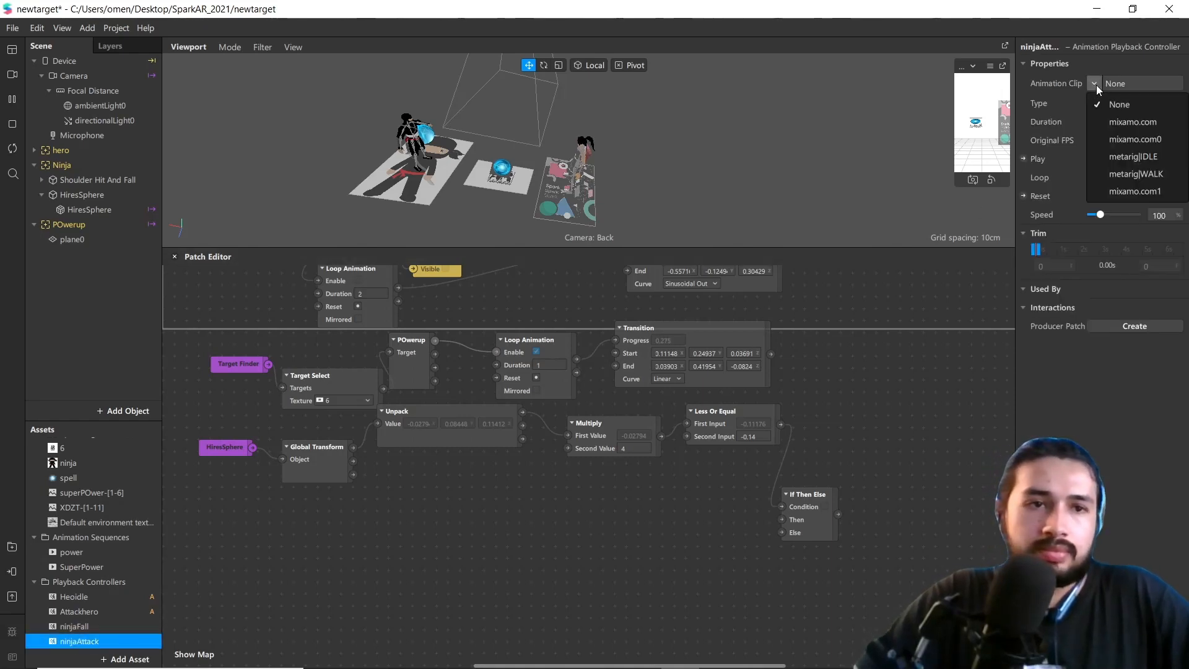
click(1125, 122)
Look up the clip in the Shoulder Hit And Fall asset and set the ninjaFall controller's animation clip to mixamo.com0
scroll(73, 490, up, 3)
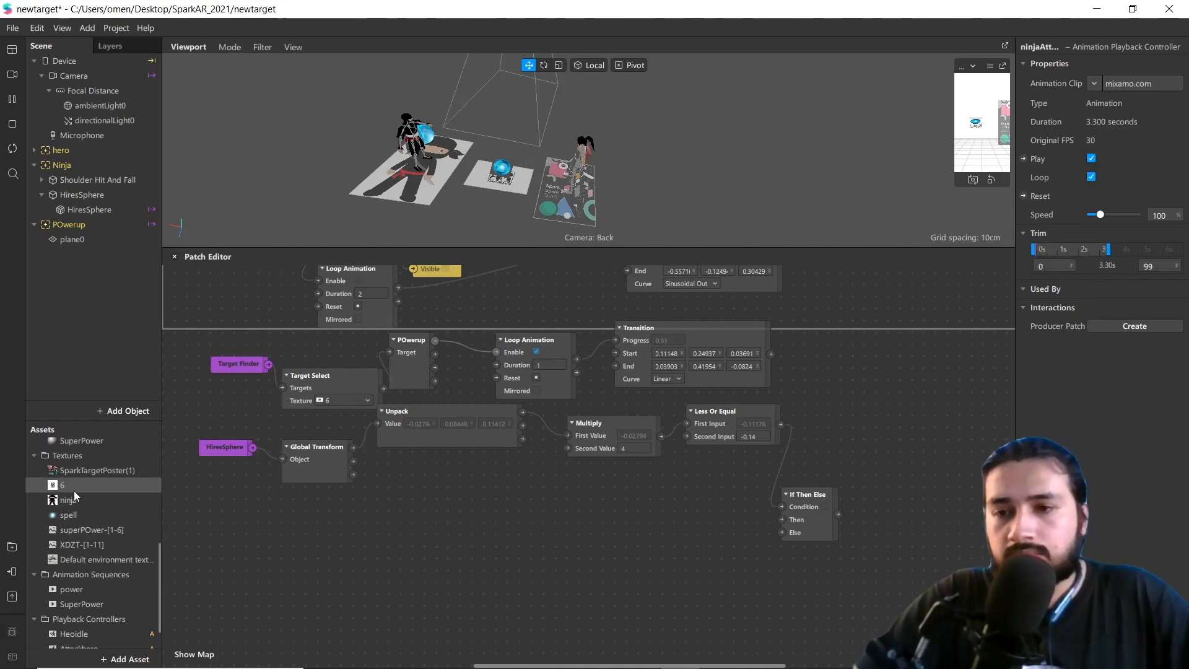
scroll(73, 493, up, 5)
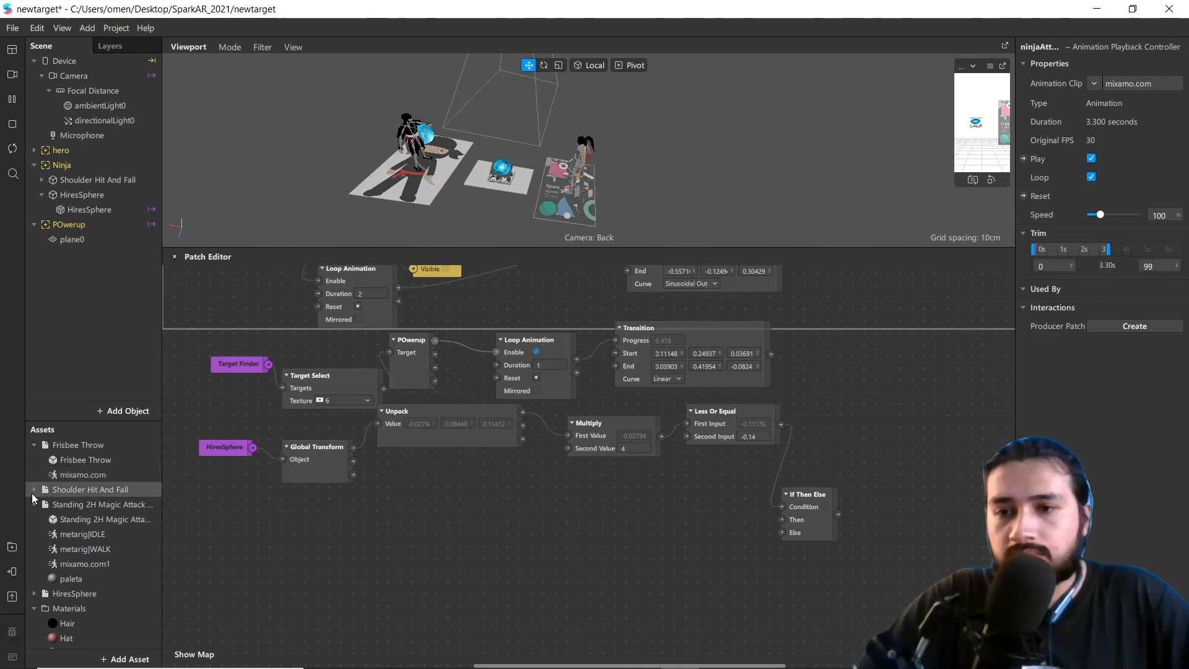
click(33, 491)
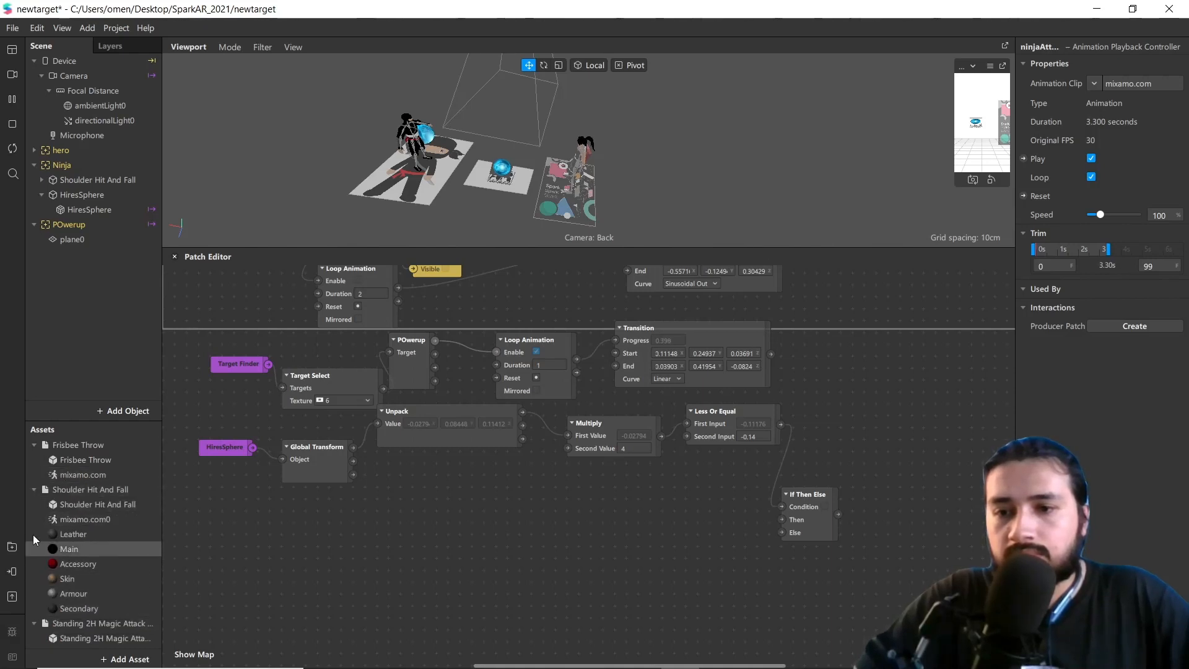
scroll(67, 597, down, 10)
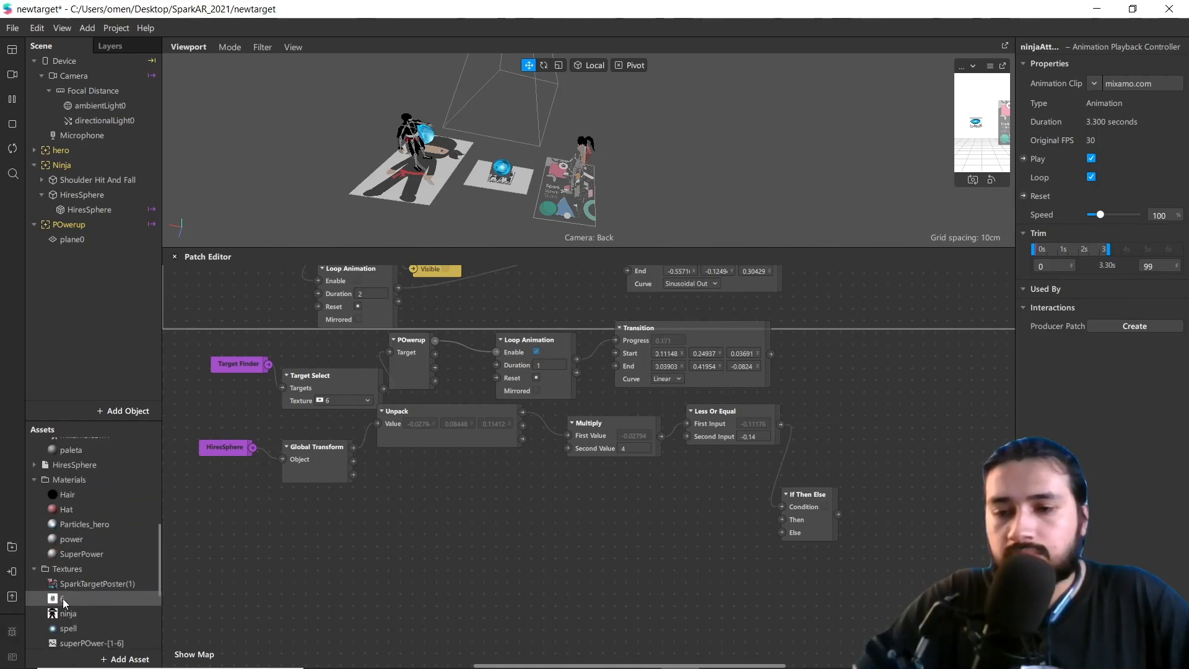
scroll(64, 600, down, 5)
click(79, 628)
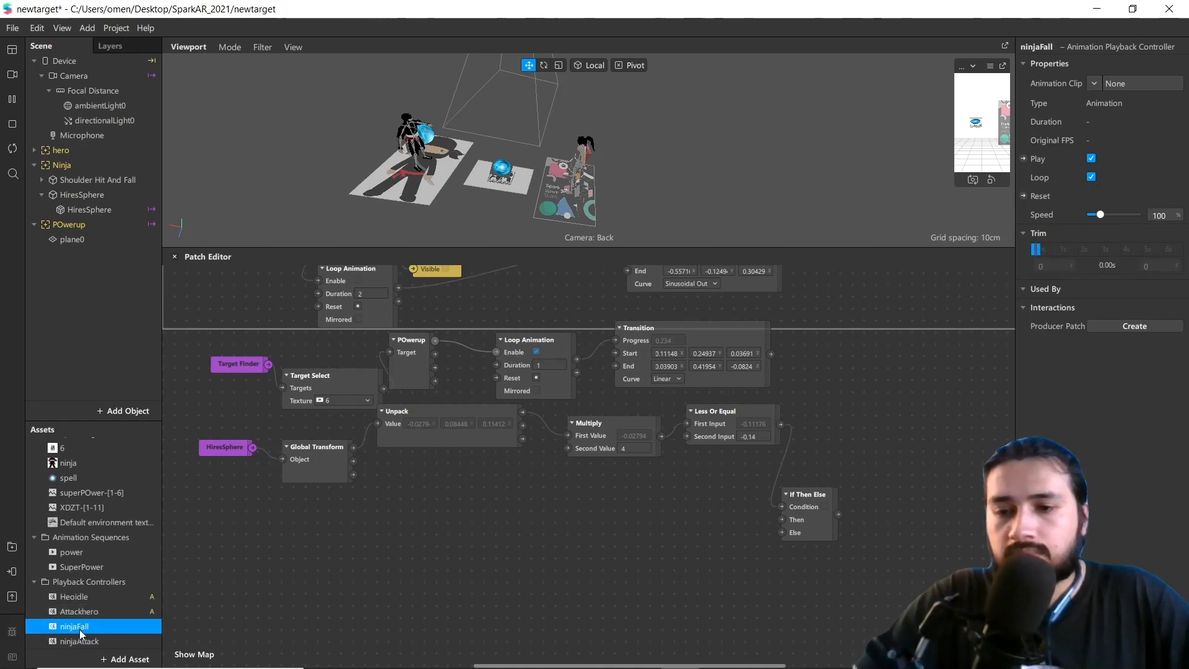
click(1093, 84)
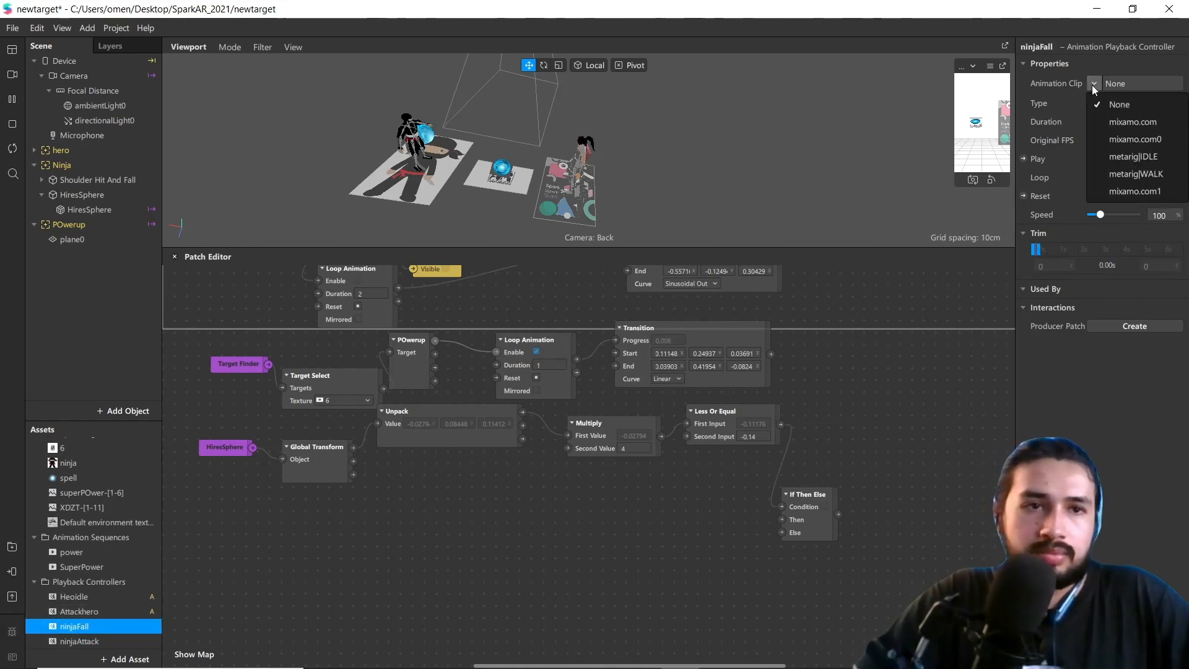
click(1125, 135)
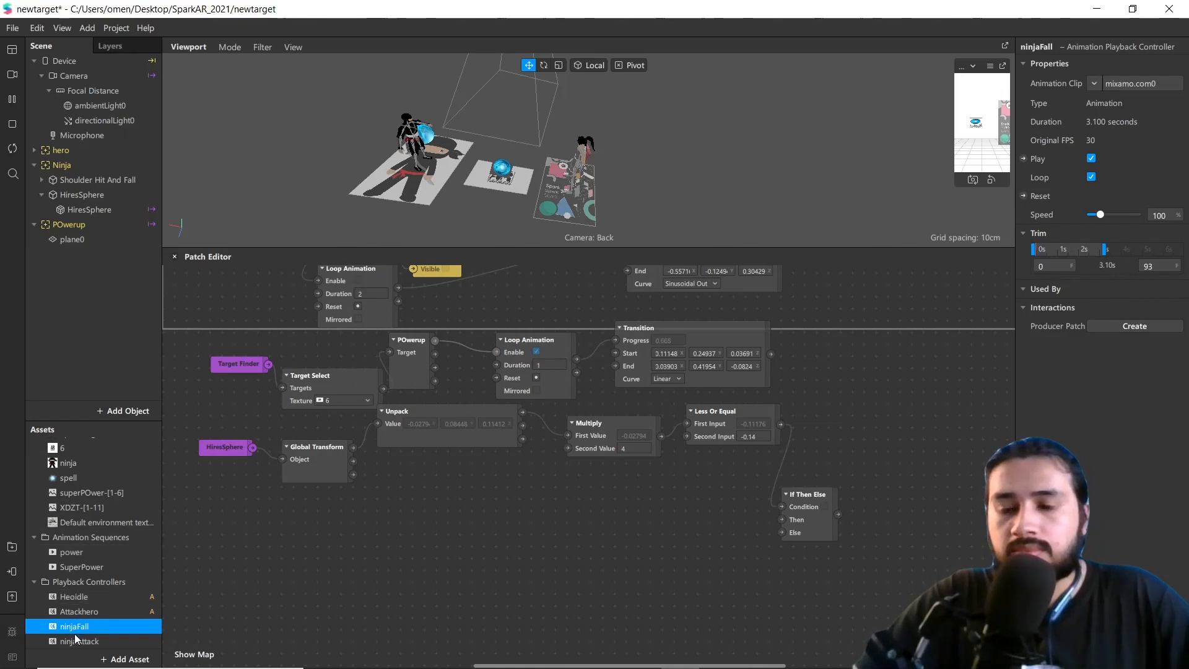
Add the ninjaFall and ninjaAttack controllers as patches and connect If Then Else to a new Animation patch for Shoulder Hit And Fall
drag(75, 630, 655, 559)
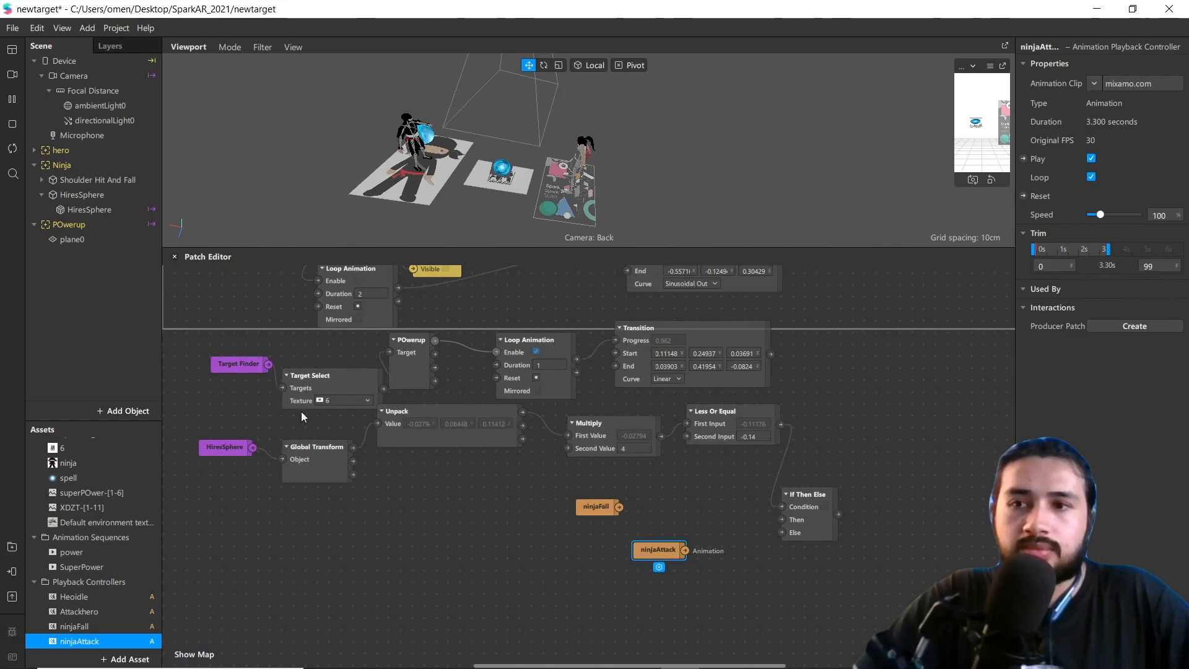
click(63, 179)
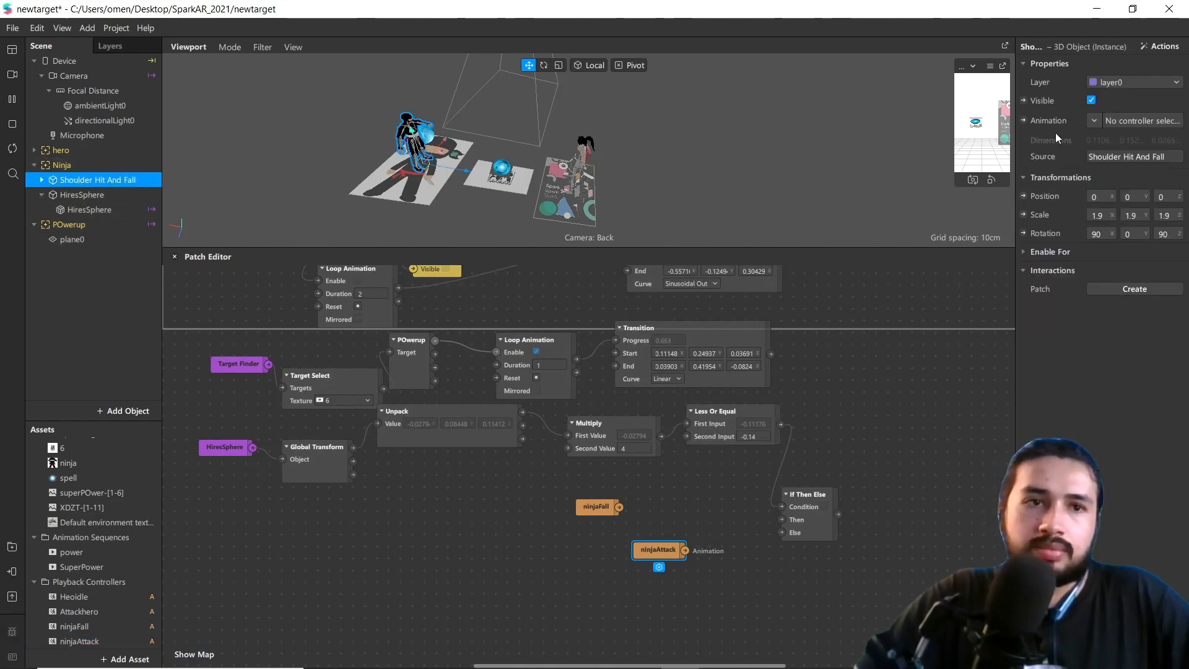
click(1024, 121)
drag(634, 481, 935, 497)
drag(824, 514, 875, 506)
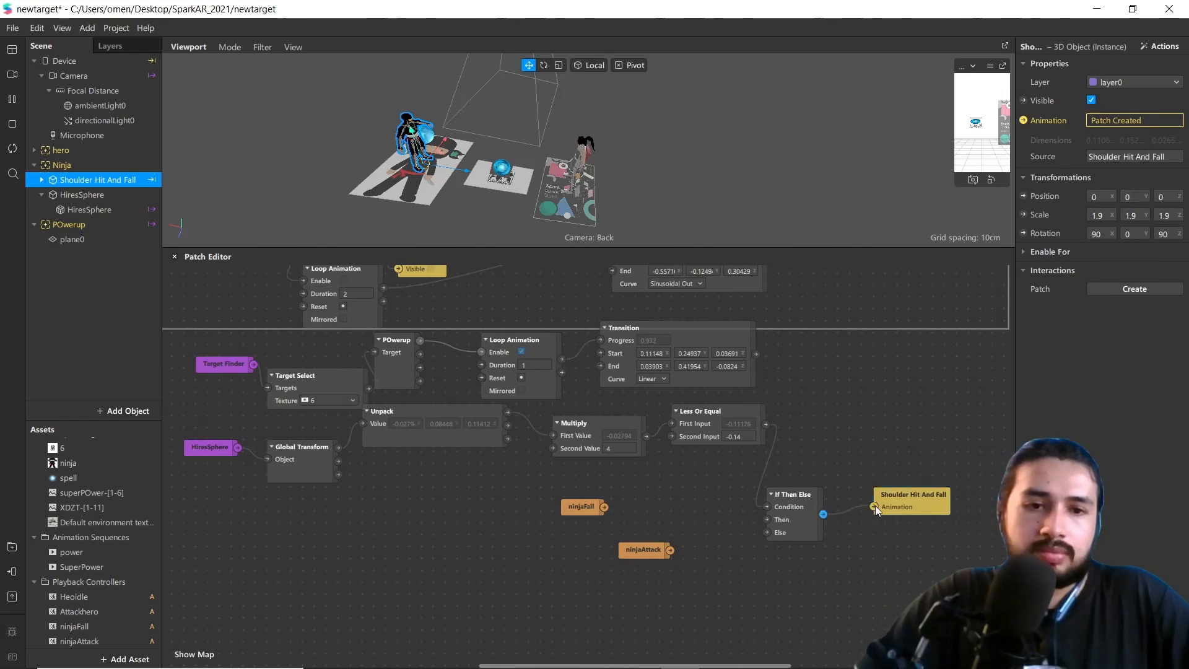
Connect ninjaFall to the Then input and ninjaAttack to the Else input of the If Then Else patch
drag(604, 506, 767, 520)
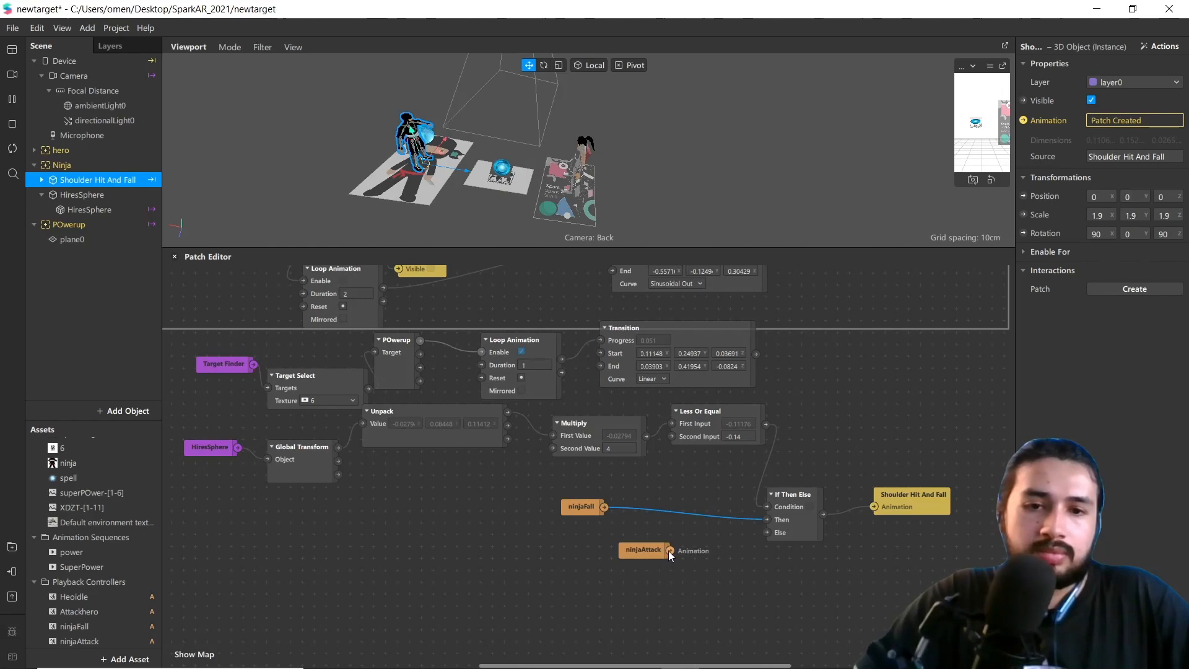
drag(669, 550, 768, 531)
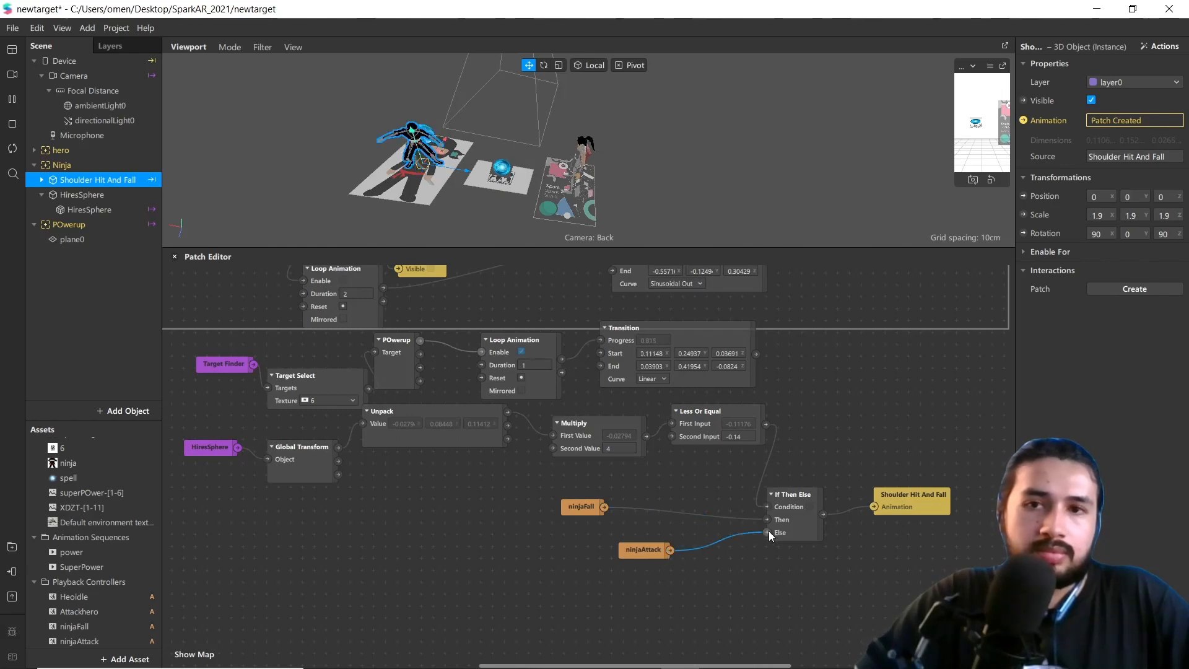
Try ninjaFall on the Else input of the If Then Else patch, then undo that connection
click(27, 151)
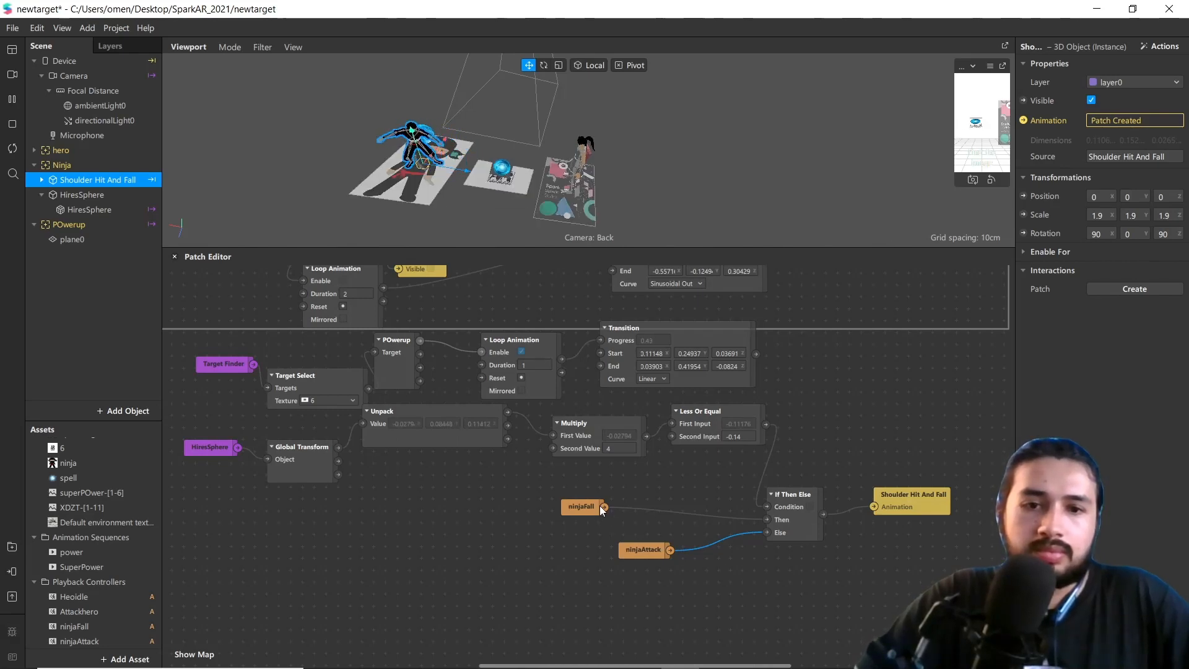
drag(602, 506, 768, 531)
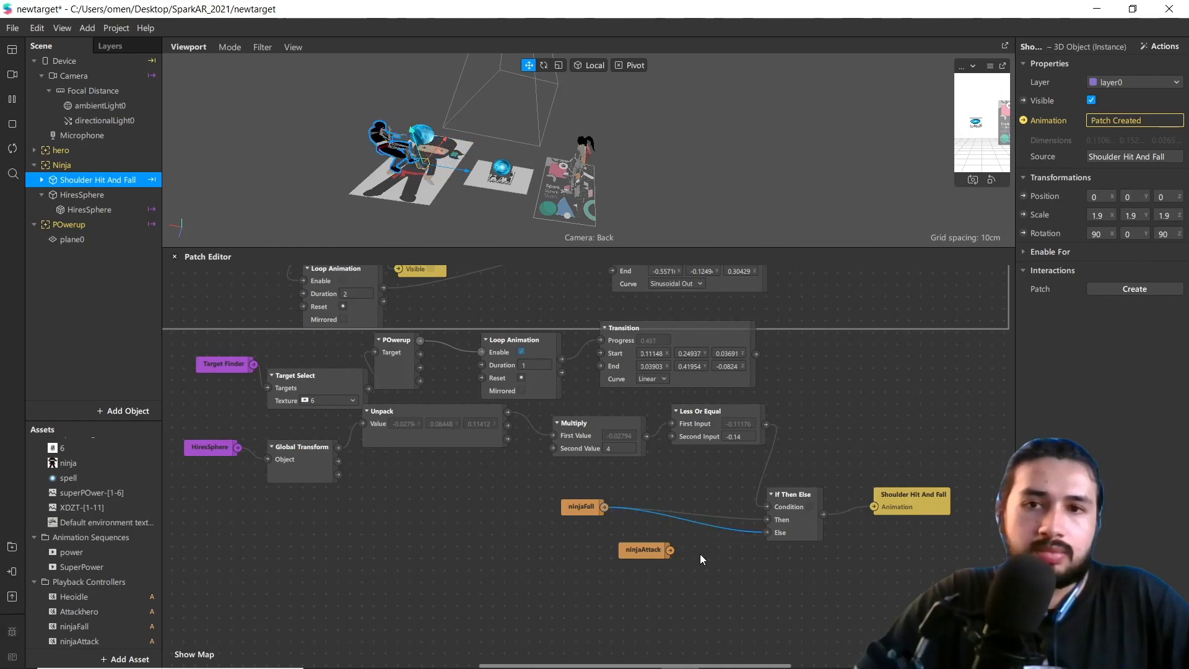
key(ctrl+z)
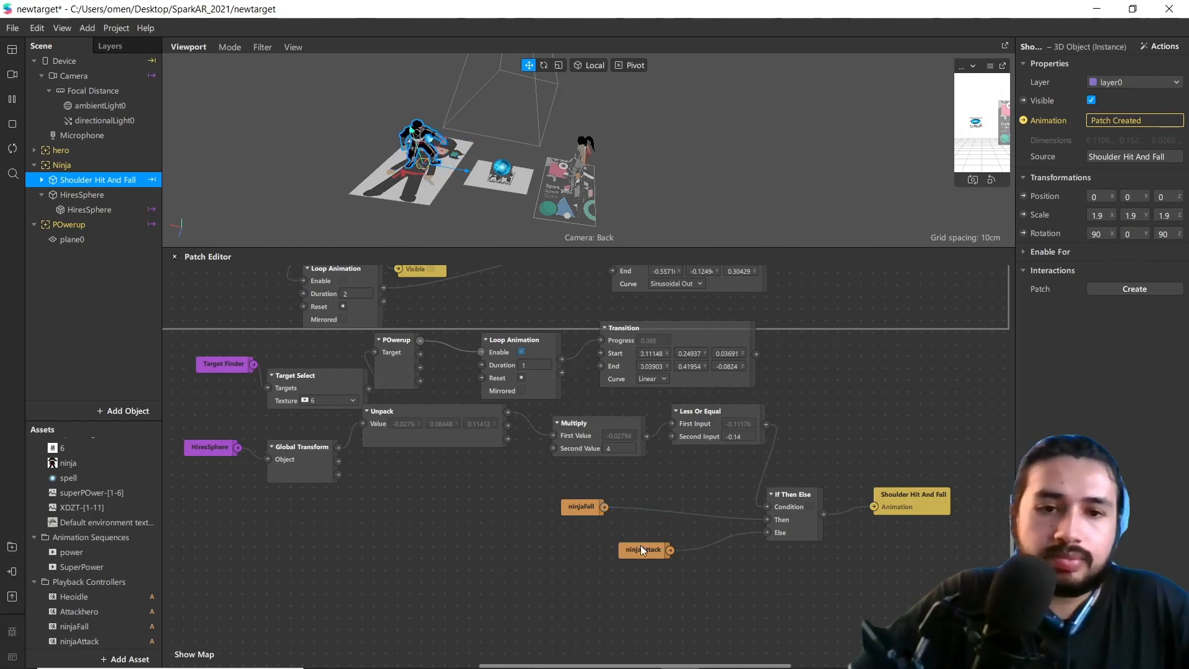
drag(453, 158, 453, 135)
key(ctrl+z)
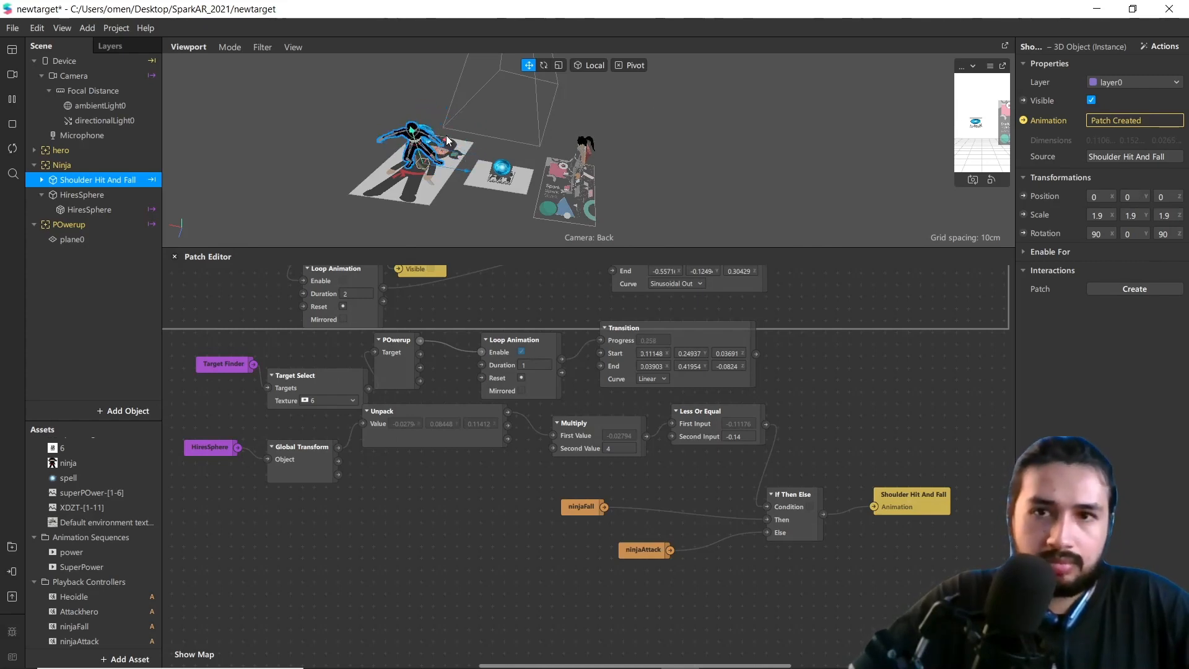
Add a 3D Position patch for the inner HiresSphere mesh and connect the power-up Transition's output to it
click(80, 195)
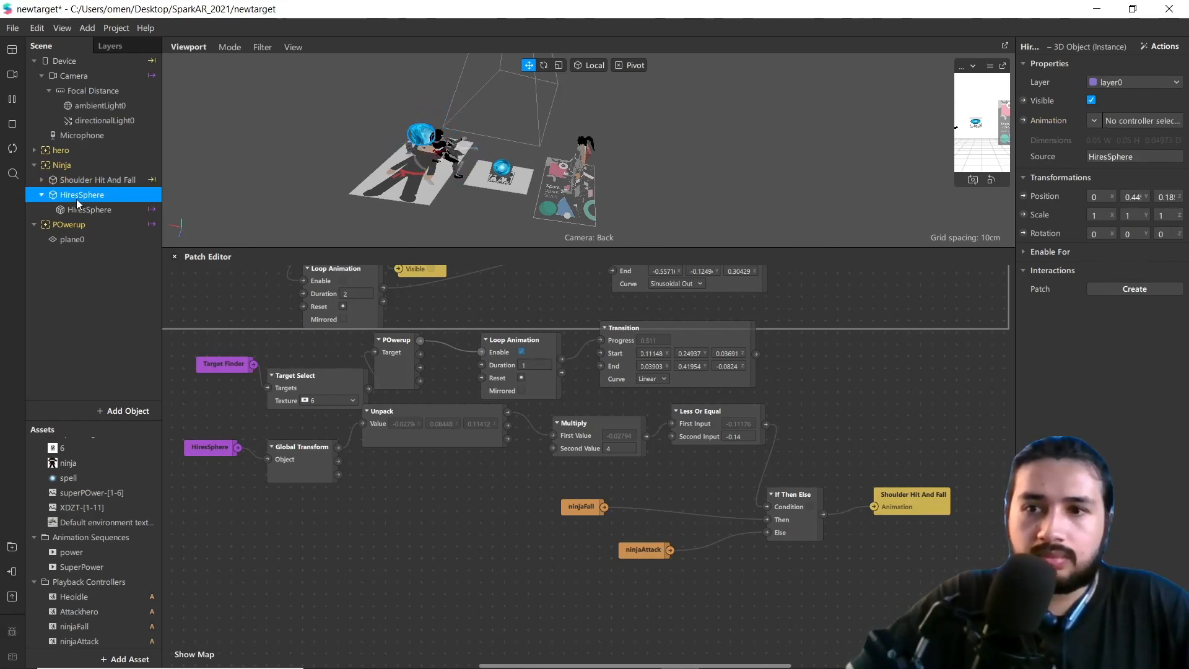
click(84, 210)
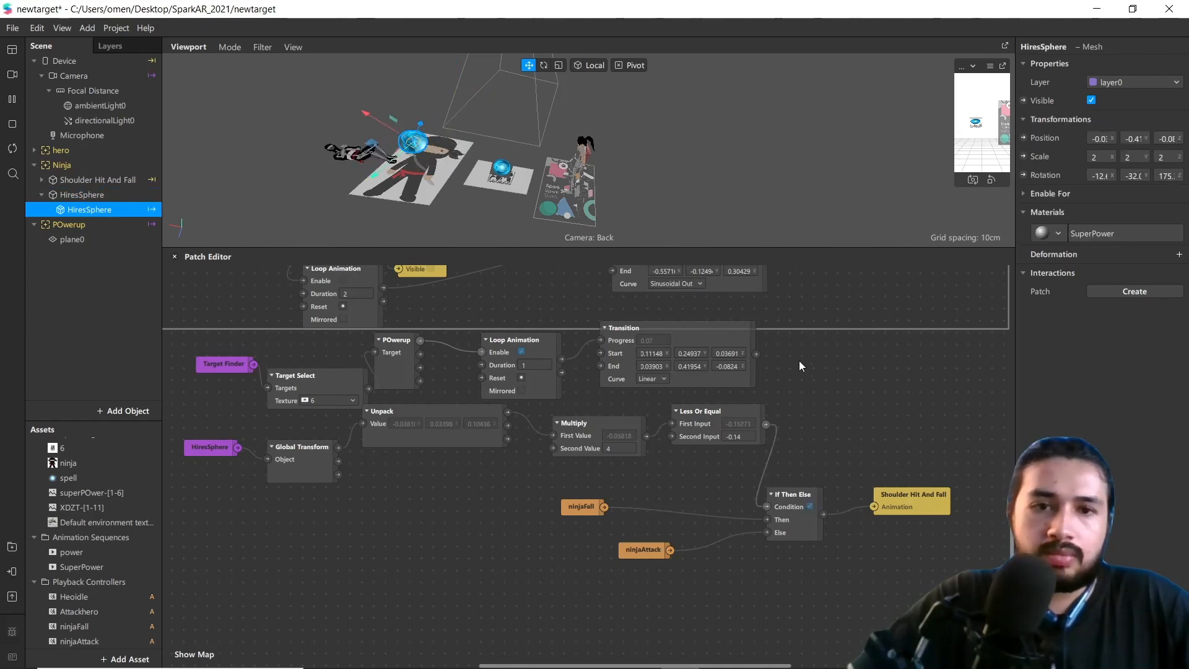
scroll(800, 366, up, 1)
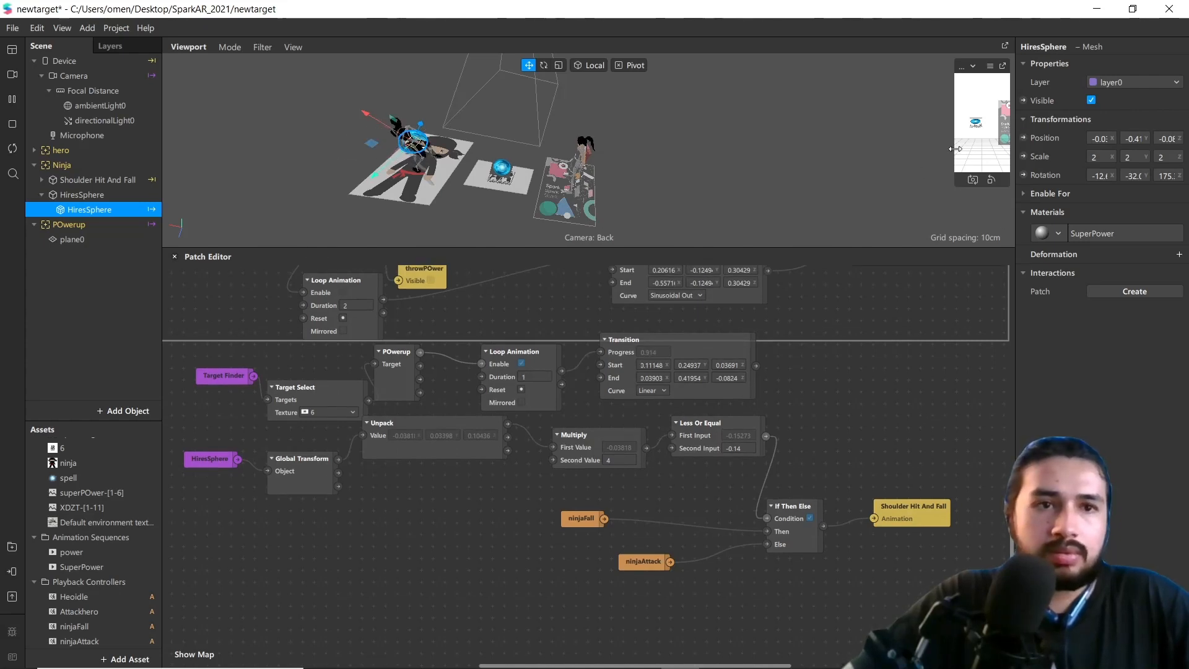
click(98, 195)
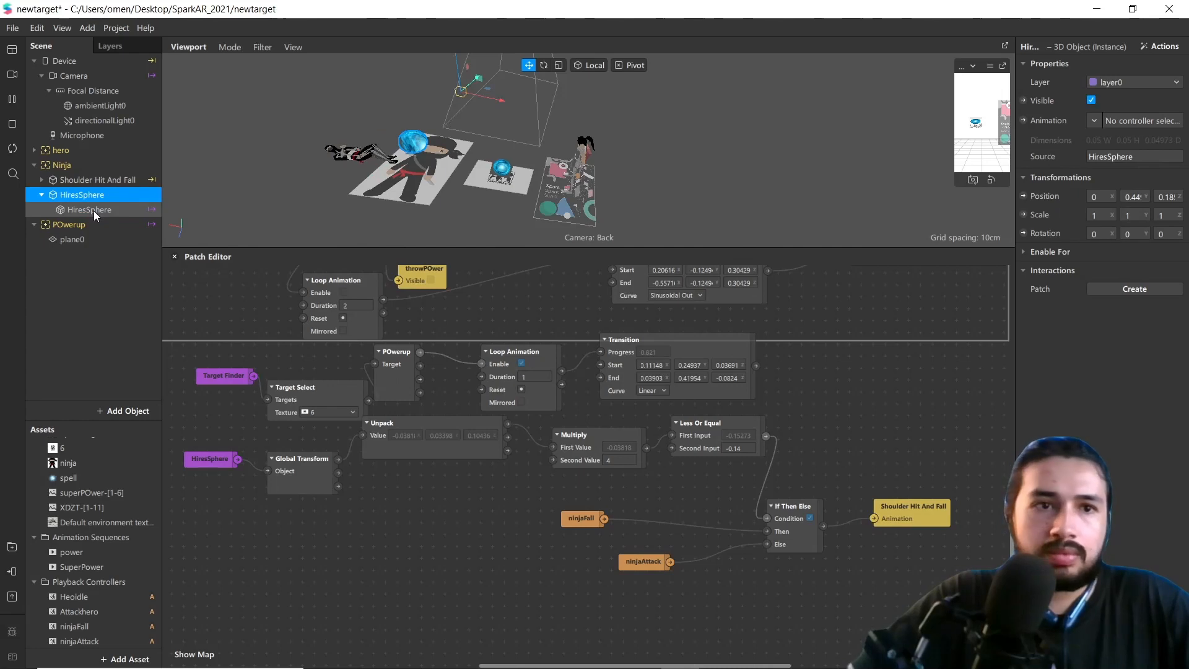
click(93, 209)
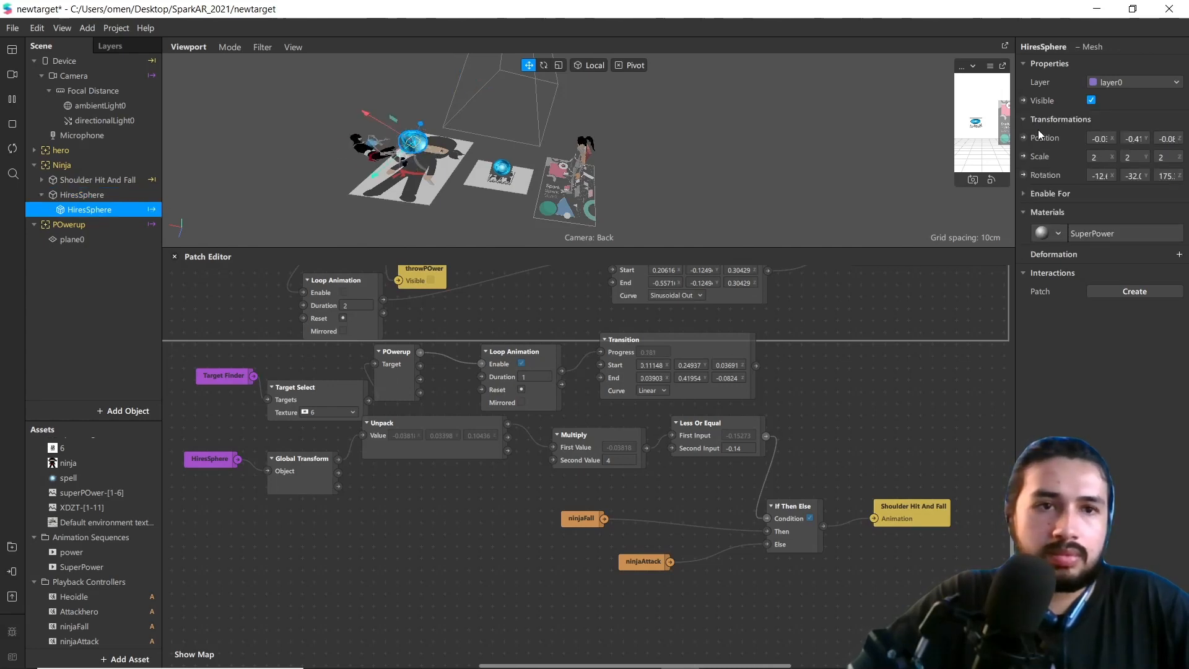
click(1024, 138)
drag(740, 475, 965, 410)
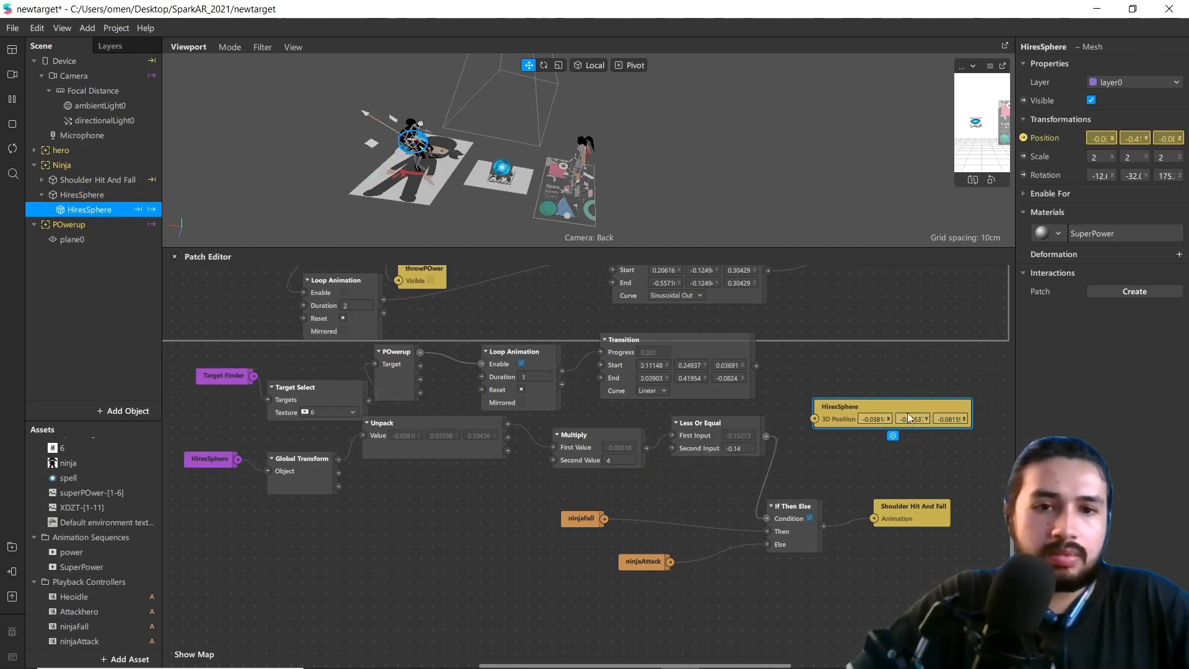
click(760, 365)
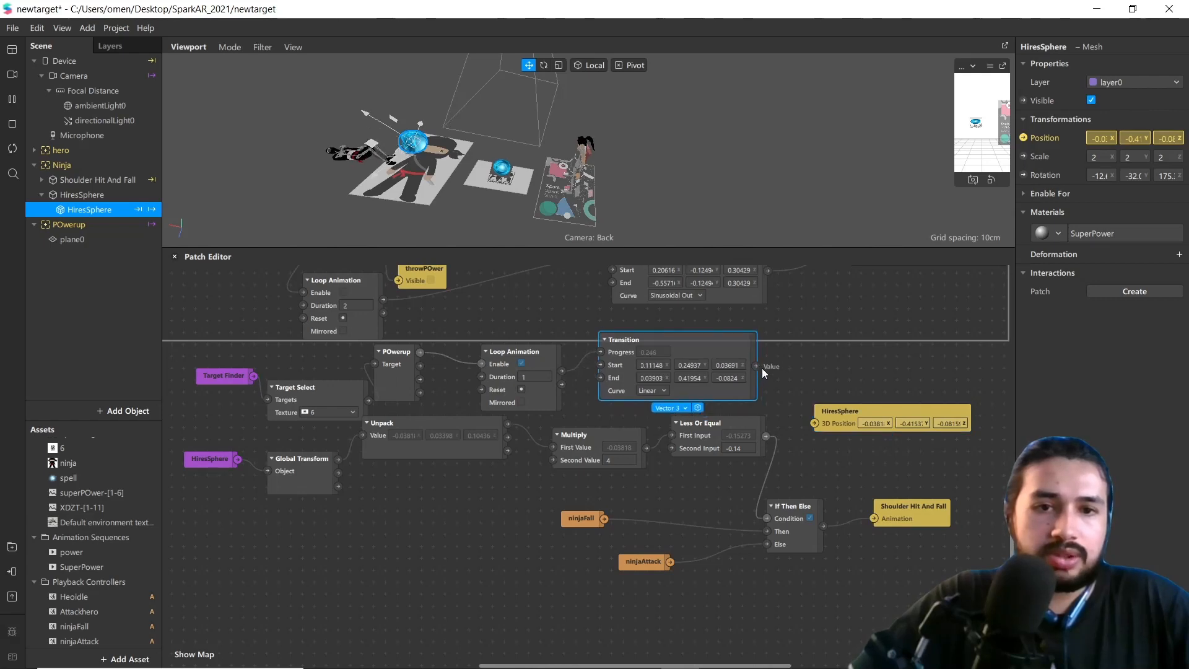
drag(756, 366, 816, 423)
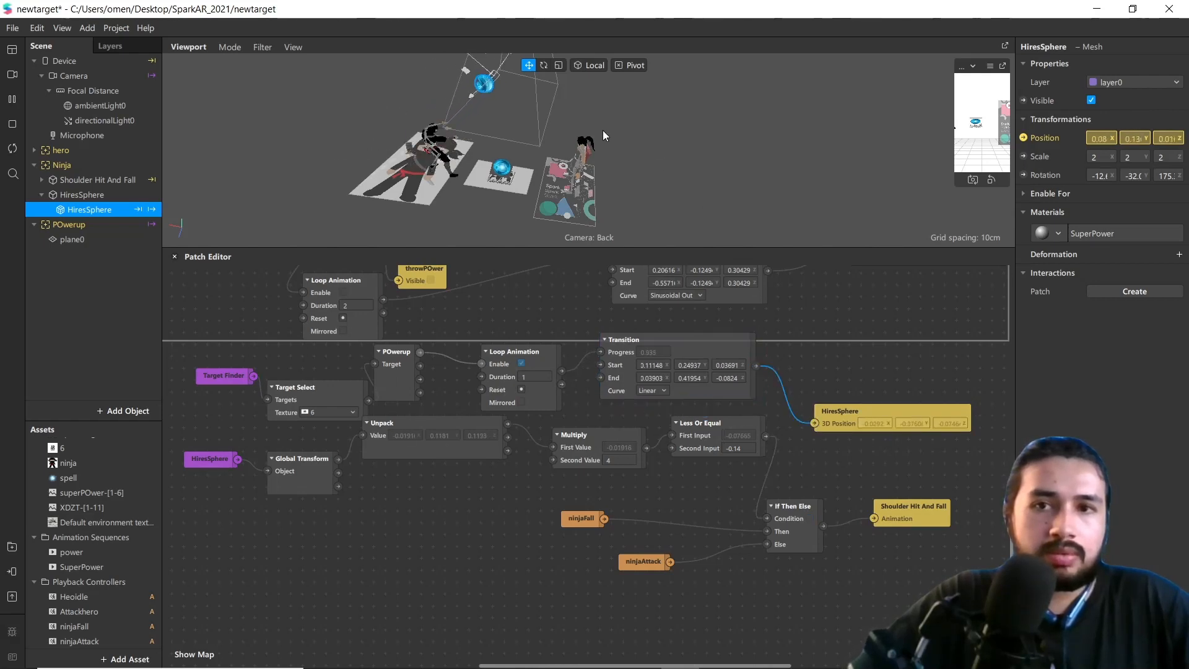
Move the Unpack patch lower and delete the Loop Animation patch between POwerup and Transition
click(537, 359)
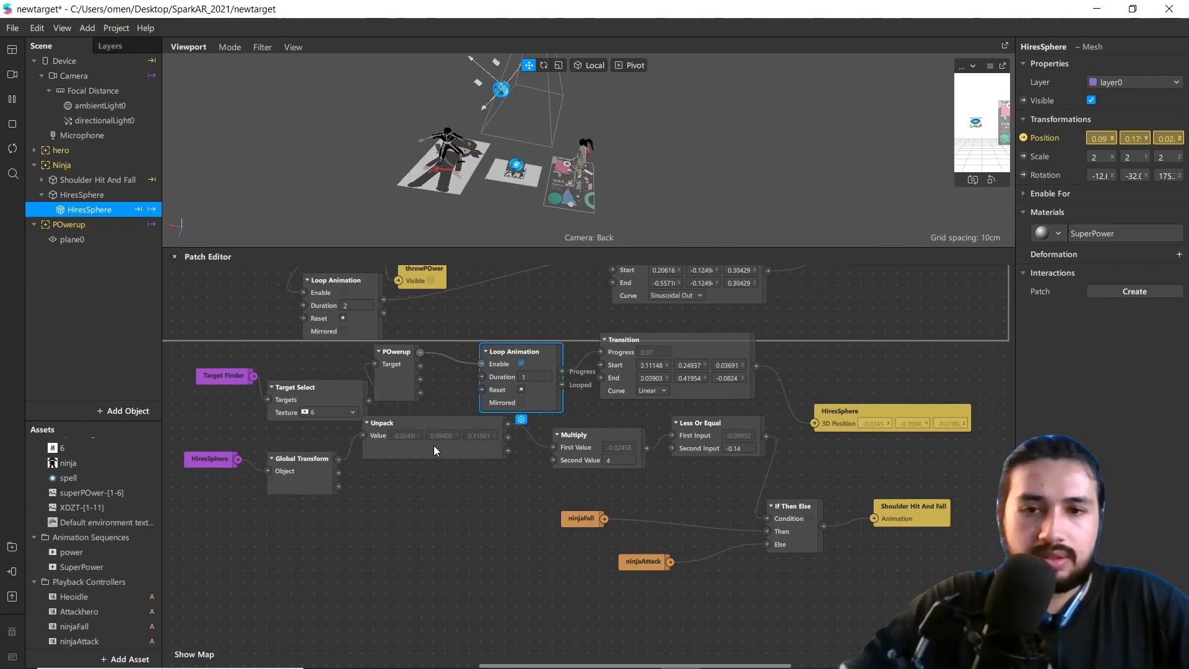
drag(434, 445, 430, 551)
click(498, 368)
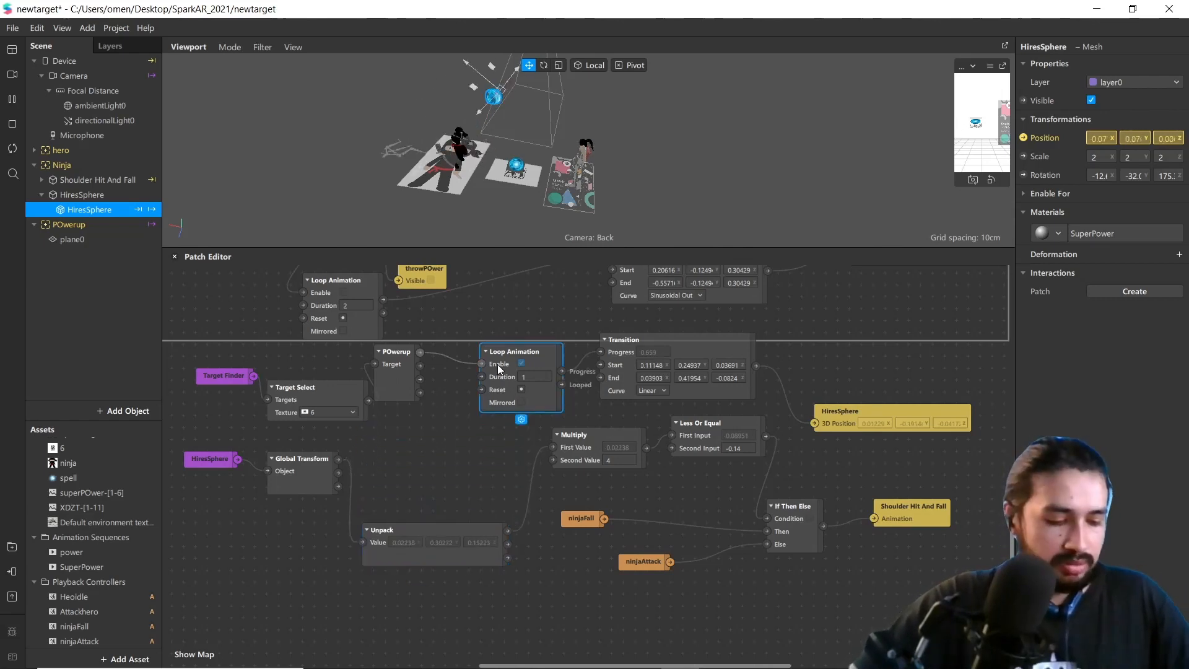
key(Delete)
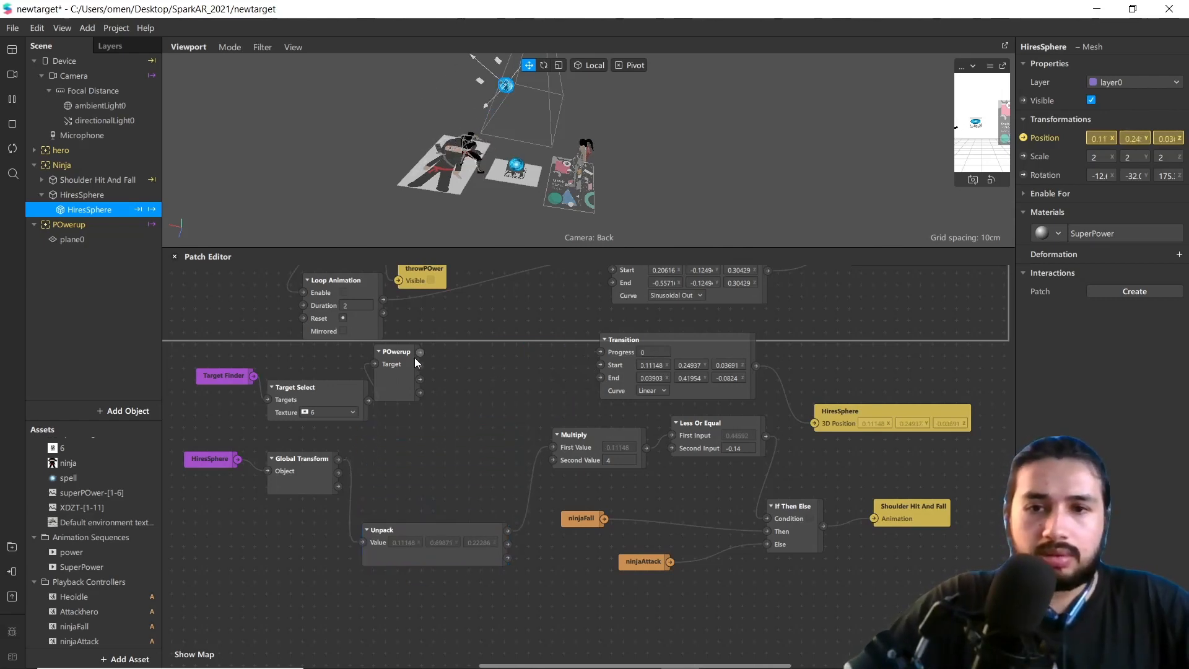
Add an Animation patch triggered through a Pulse by POwerup's Found output and connect it to the Transition's Progress input
right_click(464, 380)
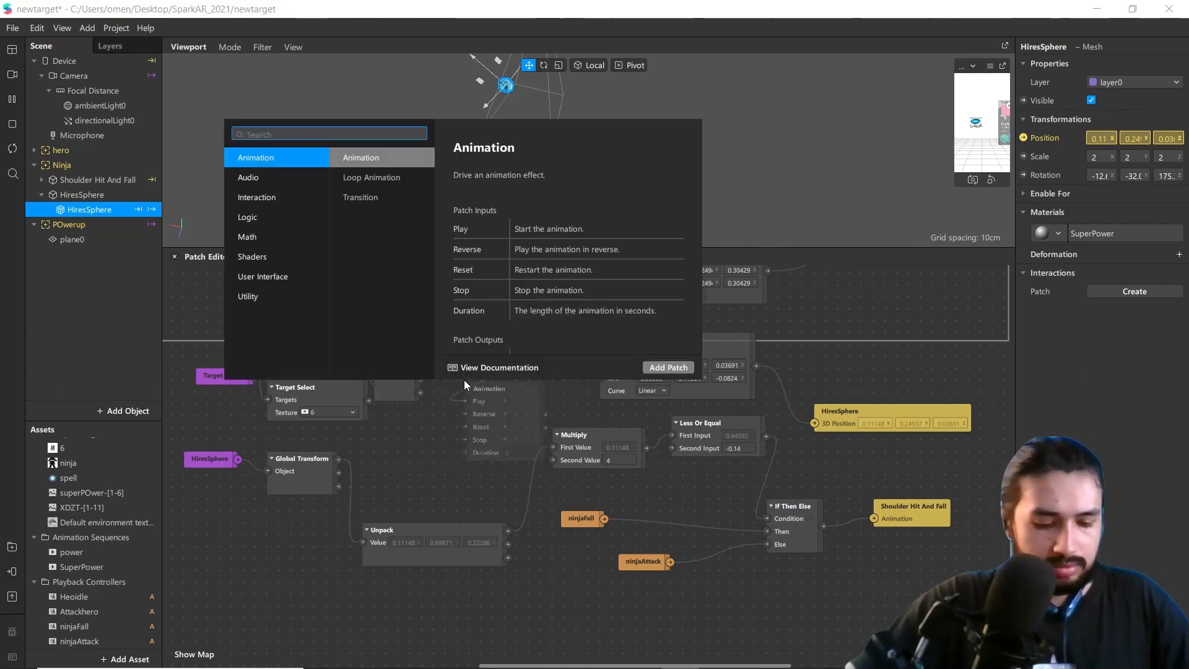
text(anima)
key(Return)
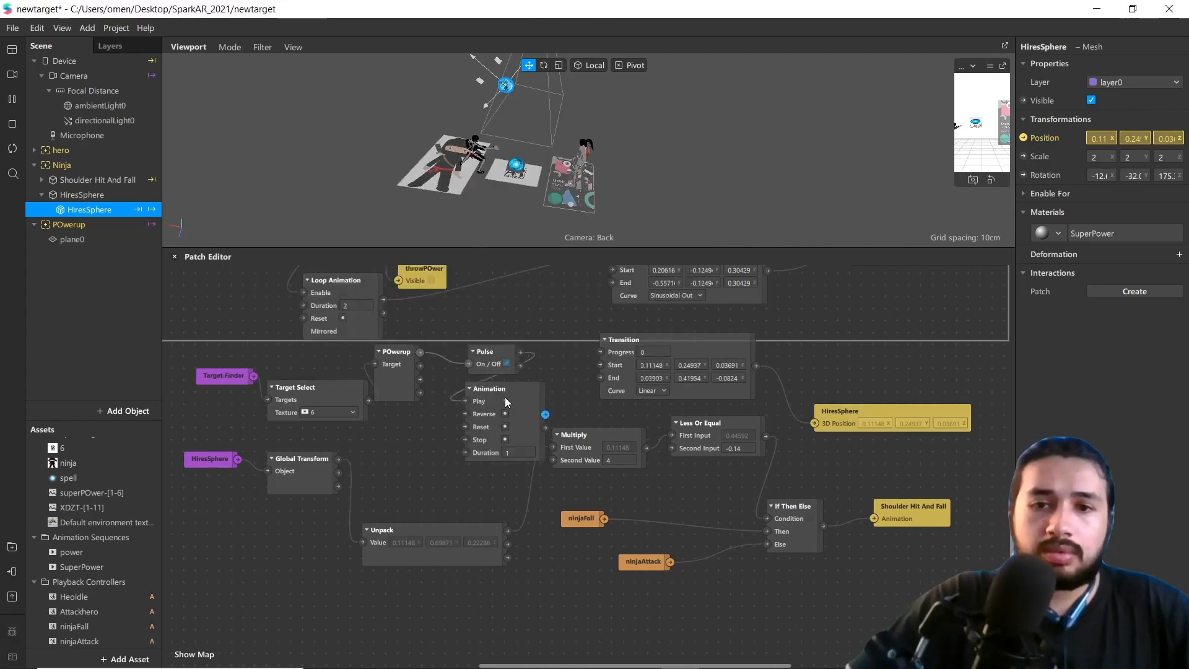
click(394, 389)
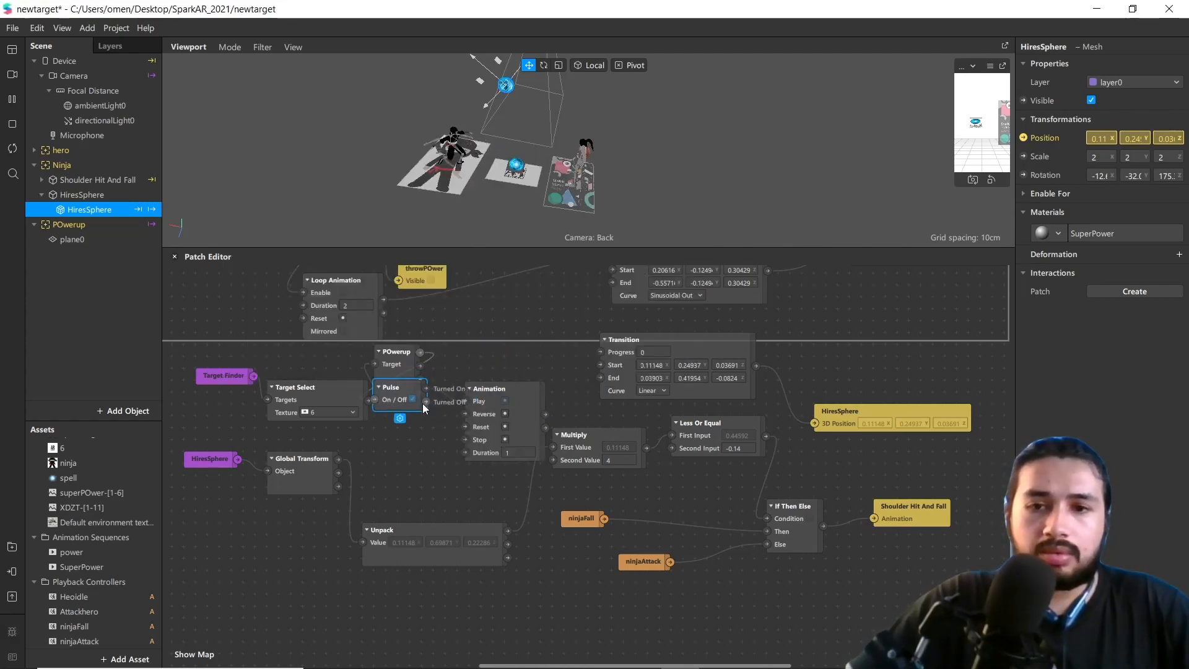
drag(424, 401, 601, 355)
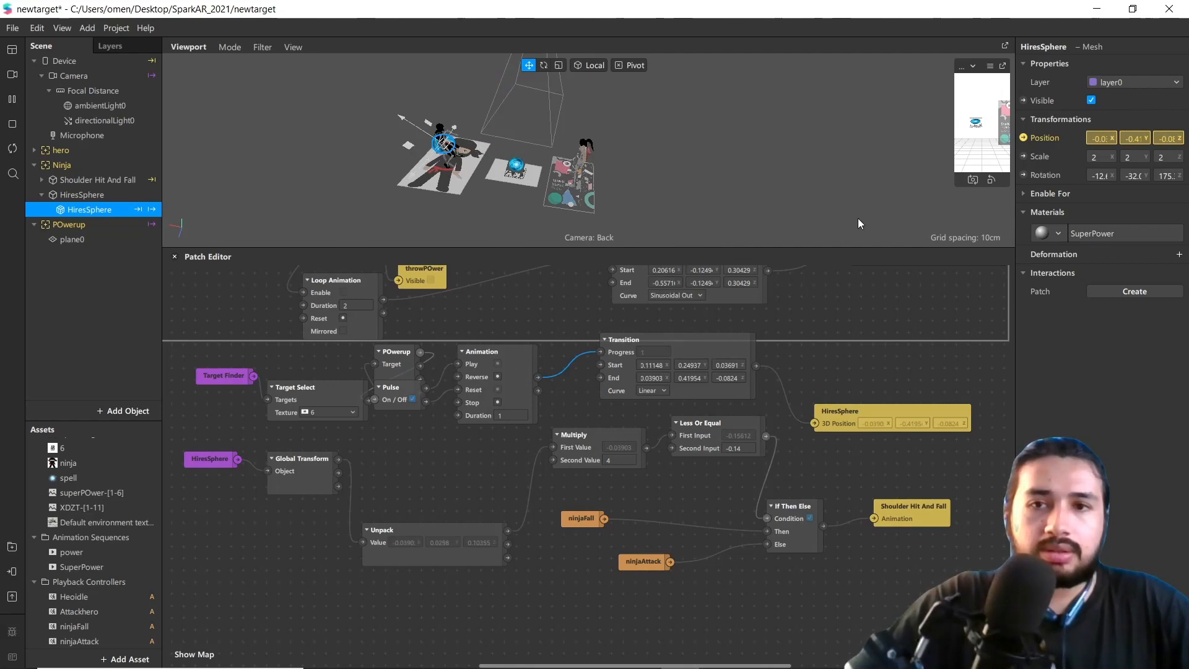
Rearrange the Pulse, HiresSphere, Global Transform and Unpack patches to space out the graph
scroll(485, 171, down, 3)
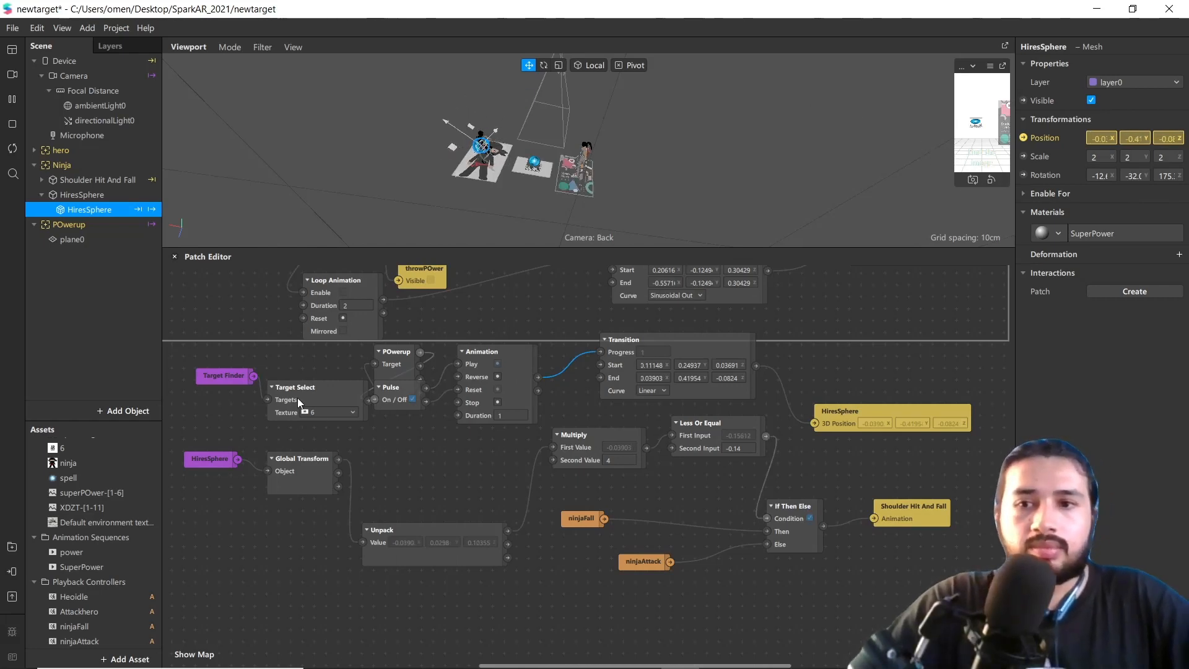
scroll(312, 406, up, 3)
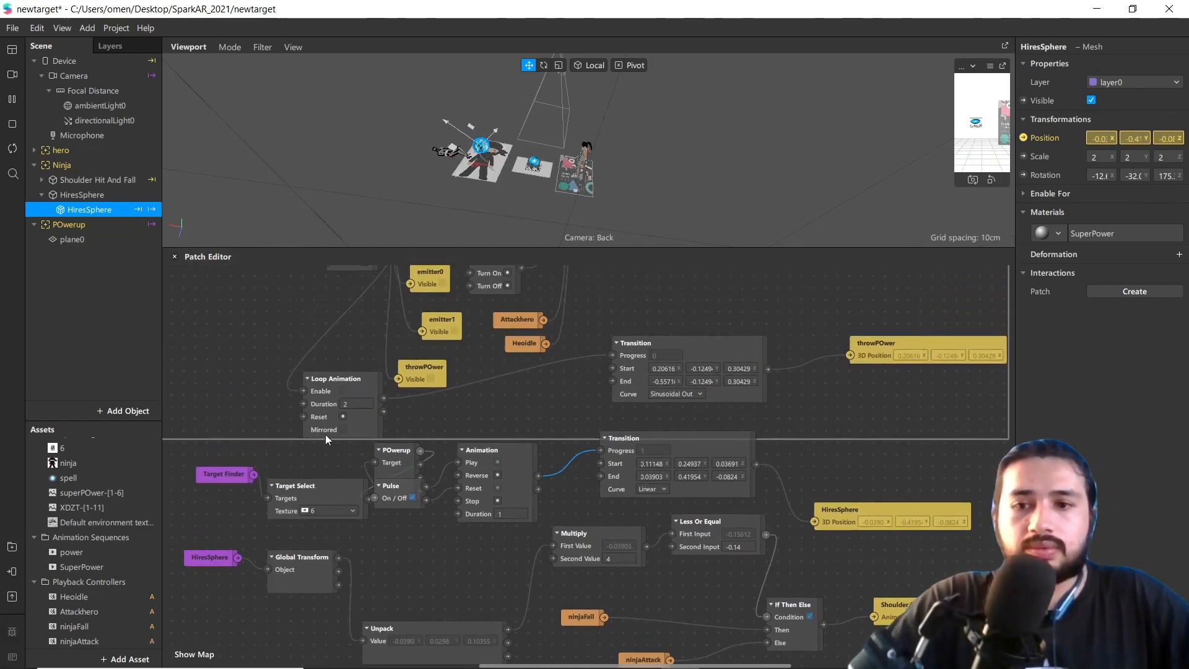
scroll(325, 434, down, 1)
drag(372, 466, 386, 489)
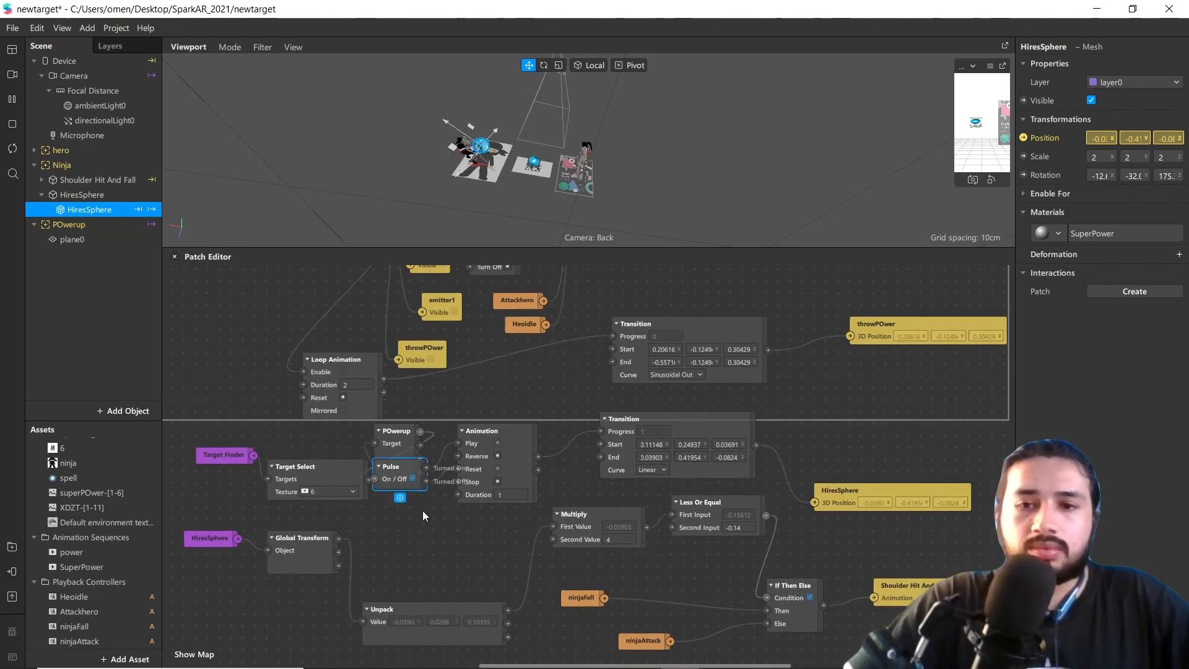
scroll(480, 509, down, 1)
scroll(481, 509, down, 5)
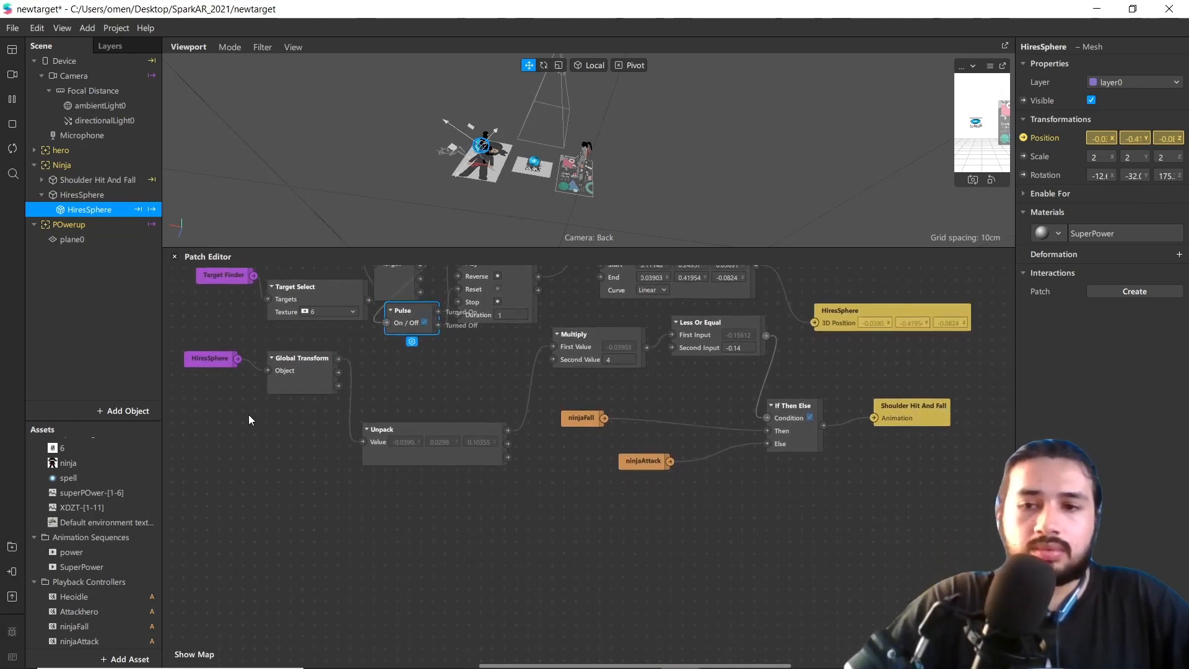
drag(210, 363, 199, 410)
drag(319, 375, 312, 394)
drag(292, 440, 293, 438)
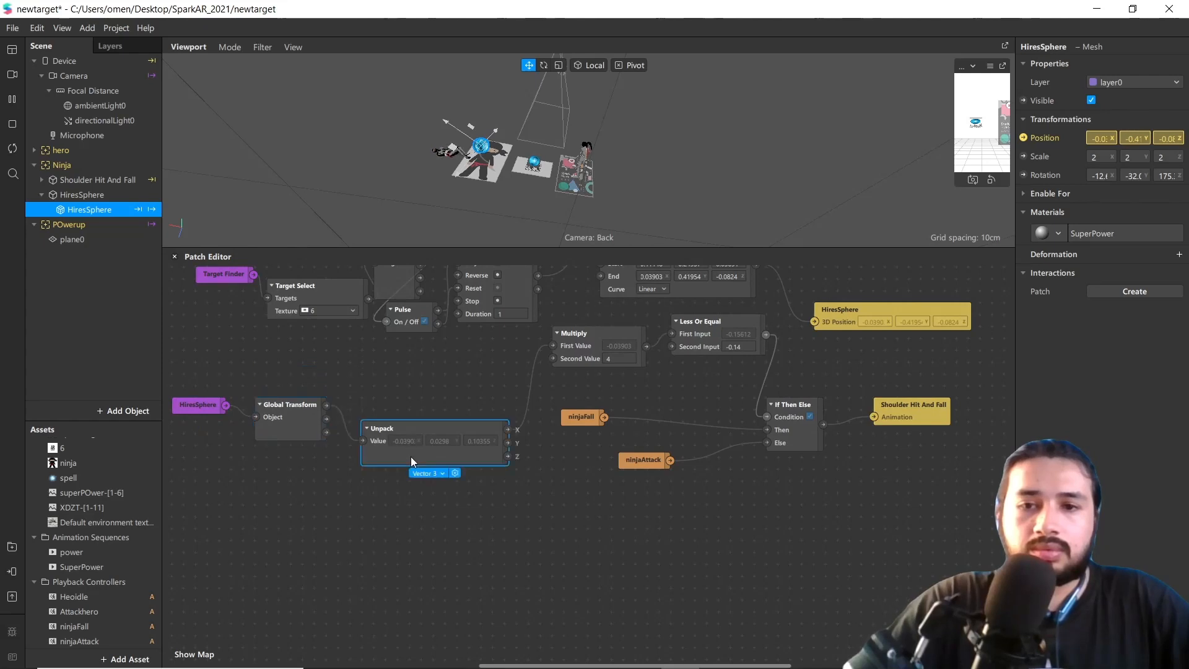
drag(410, 456, 375, 492)
Arrange Multiply, Less Or Equal, If Then Else, both ninja controllers and the Shoulder Hit And Fall patch more compactly
mouse_move(581, 358)
mouse_down()
mouse_move(552, 430)
mouse_move(595, 345)
mouse_up()
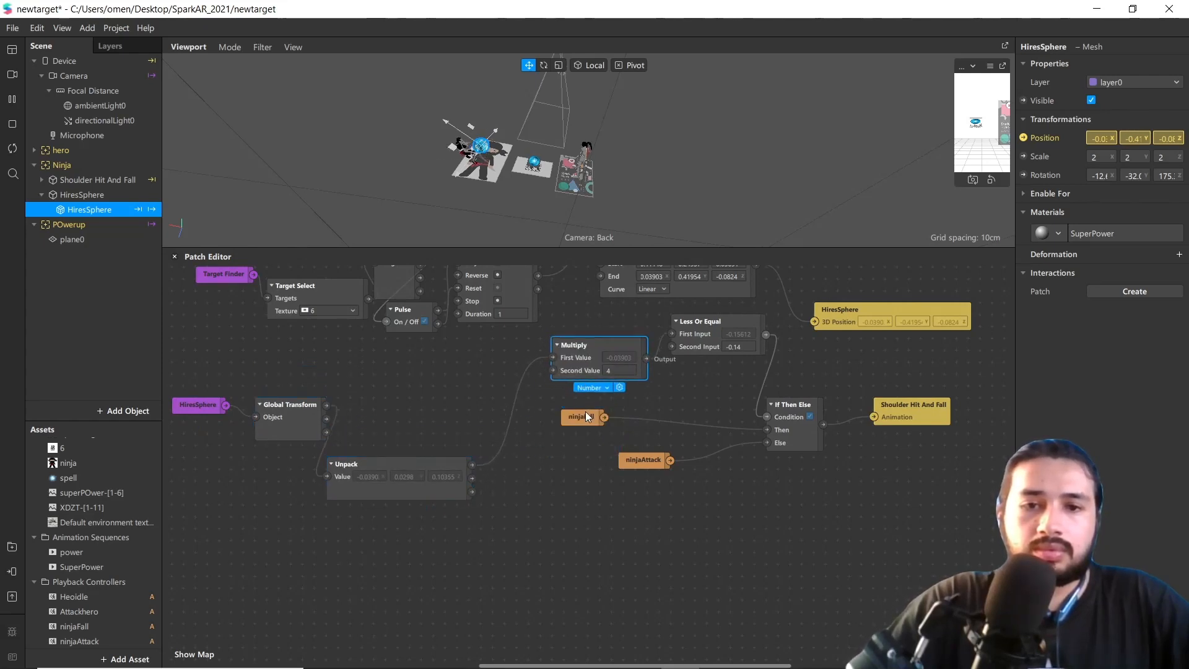
drag(773, 422, 678, 480)
drag(704, 322, 704, 370)
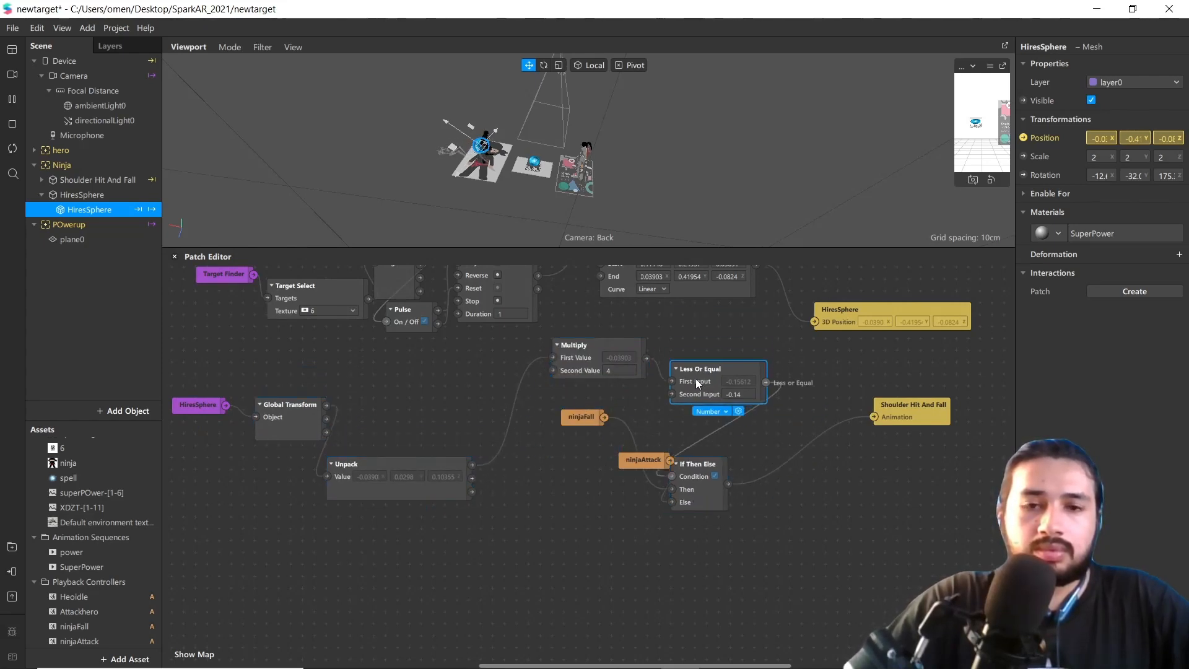
drag(622, 470, 567, 511)
drag(579, 418, 560, 442)
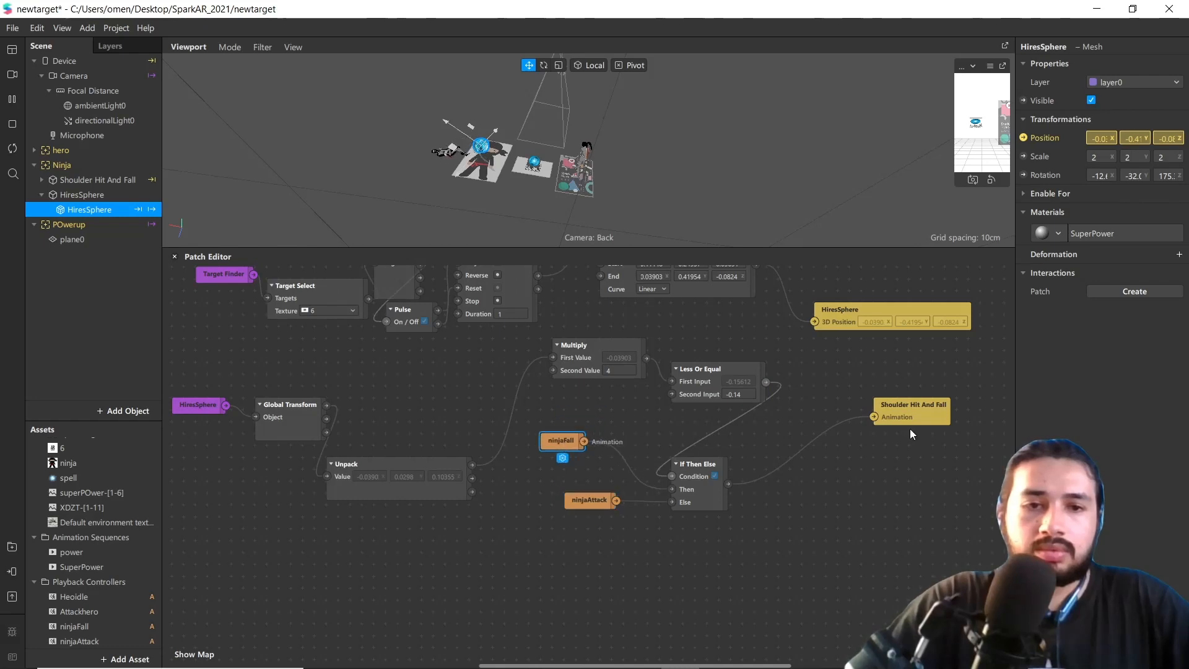
drag(911, 413, 837, 417)
Shift the Target Finder, Target Select and POwerup patches away from the Pulse and Animation patches
scroll(526, 369, up, 5)
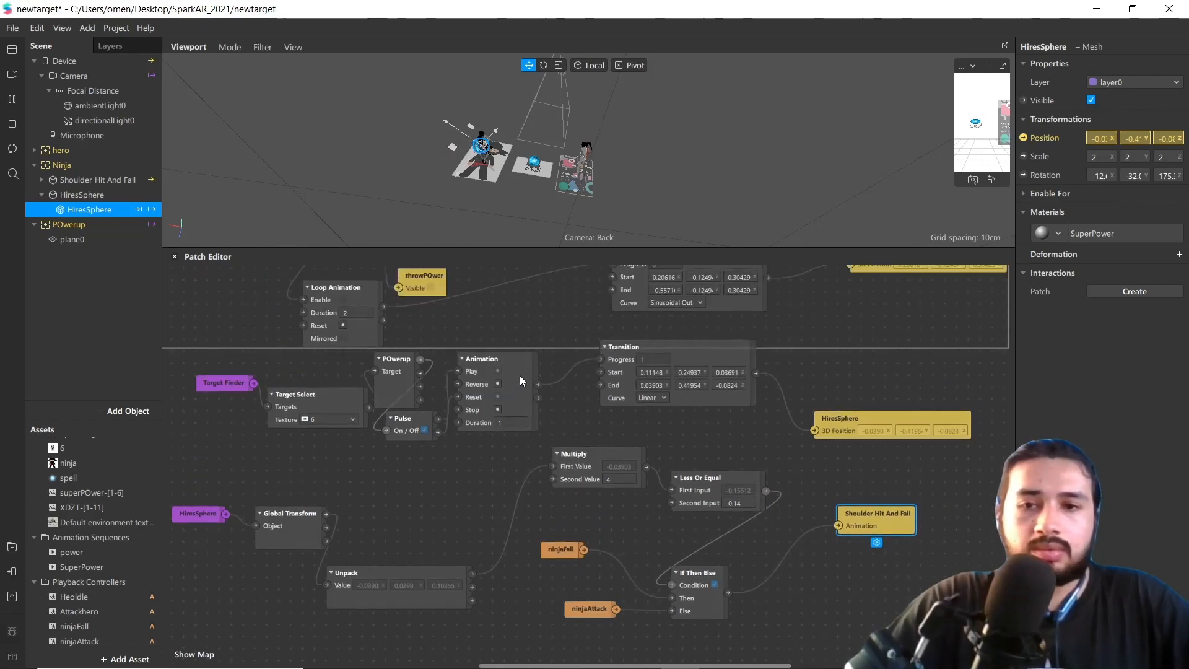
click(226, 394)
click(332, 404)
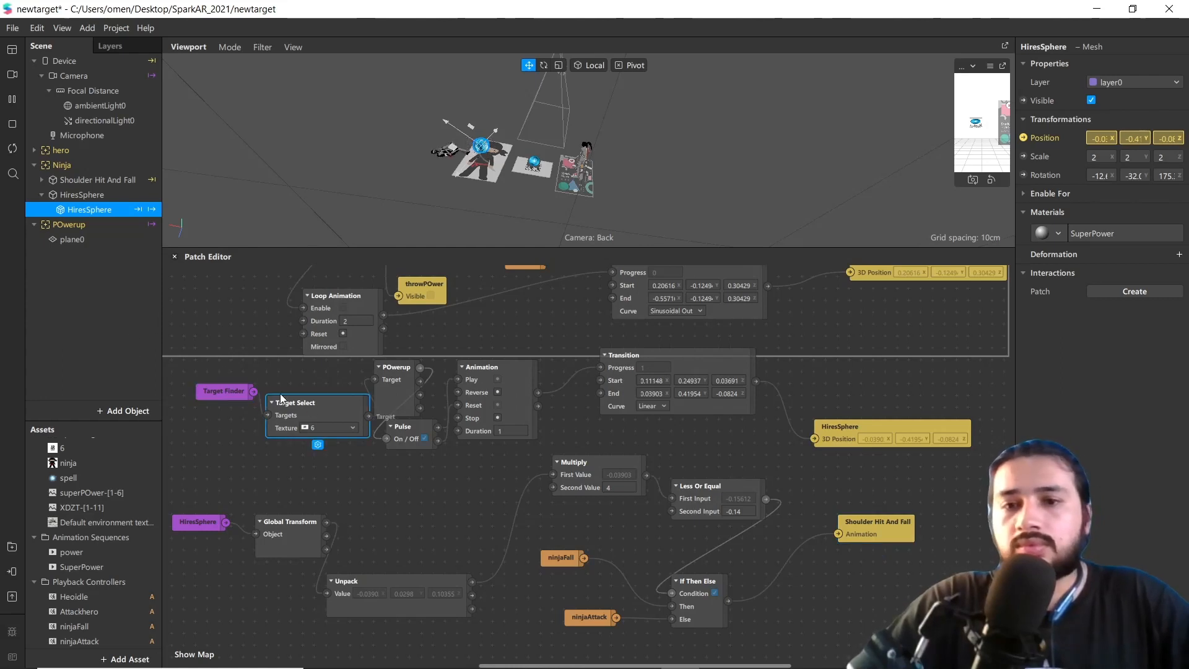
drag(281, 402, 245, 390)
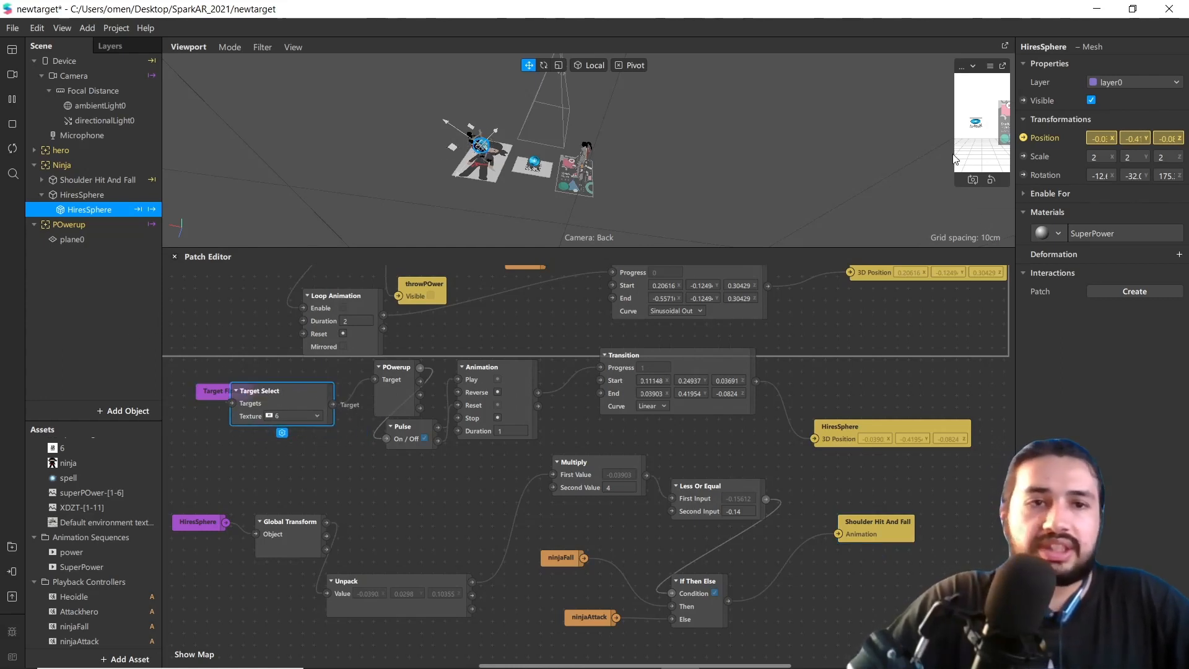
drag(200, 391, 161, 391)
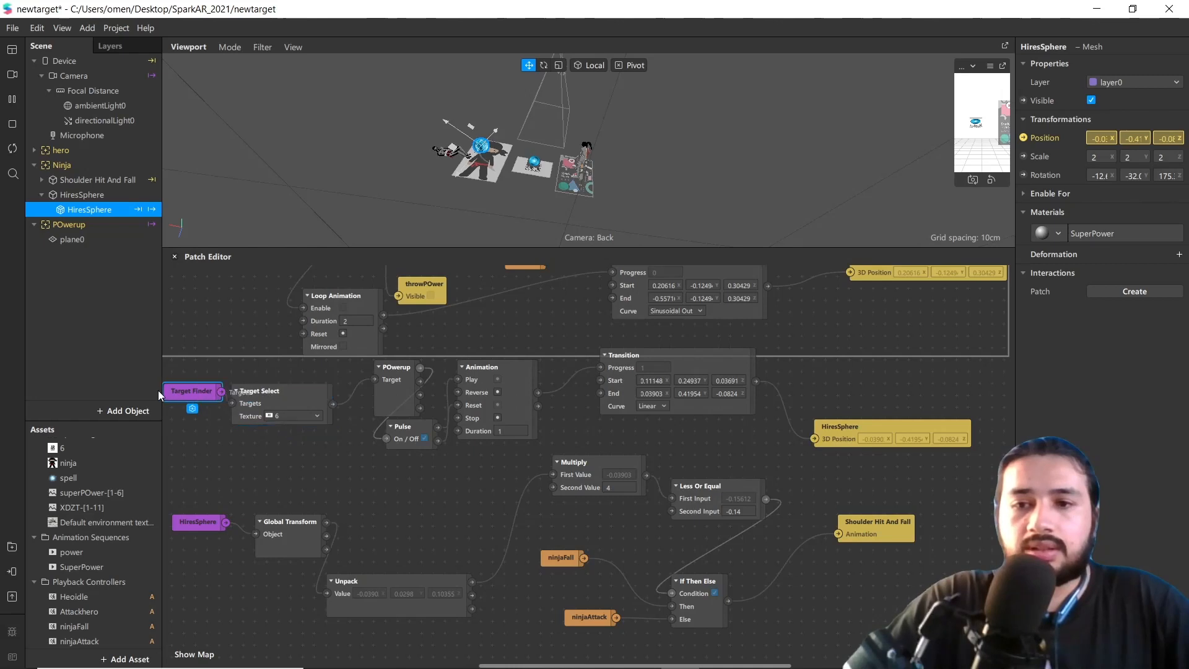
drag(322, 402, 336, 415)
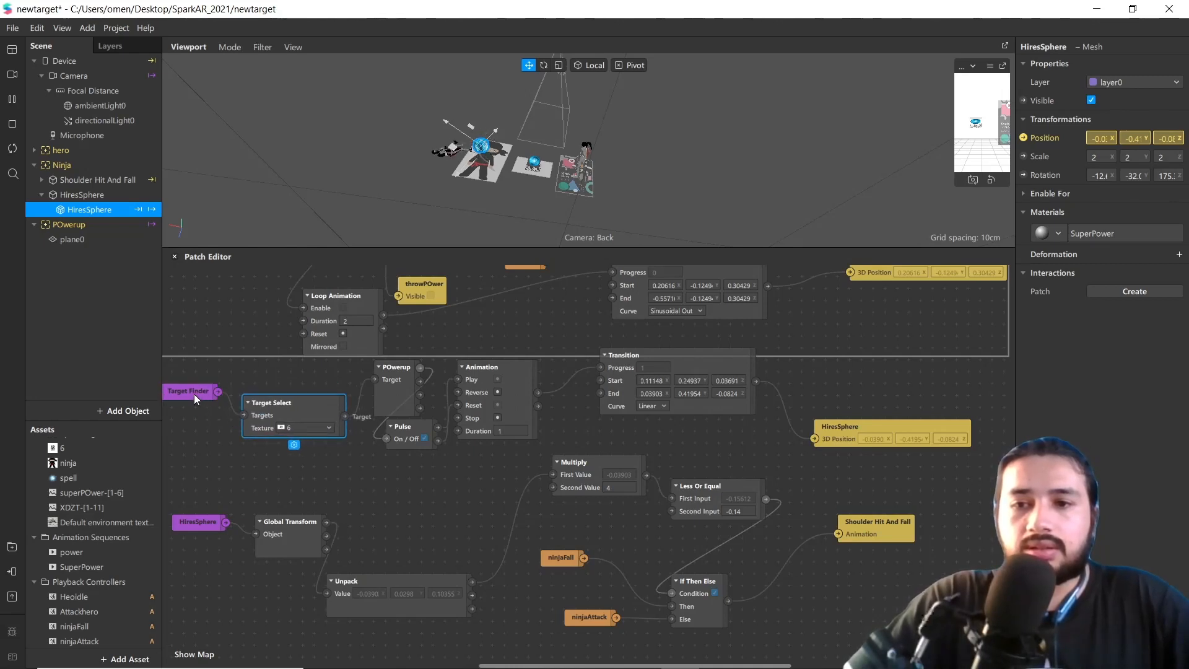
click(391, 392)
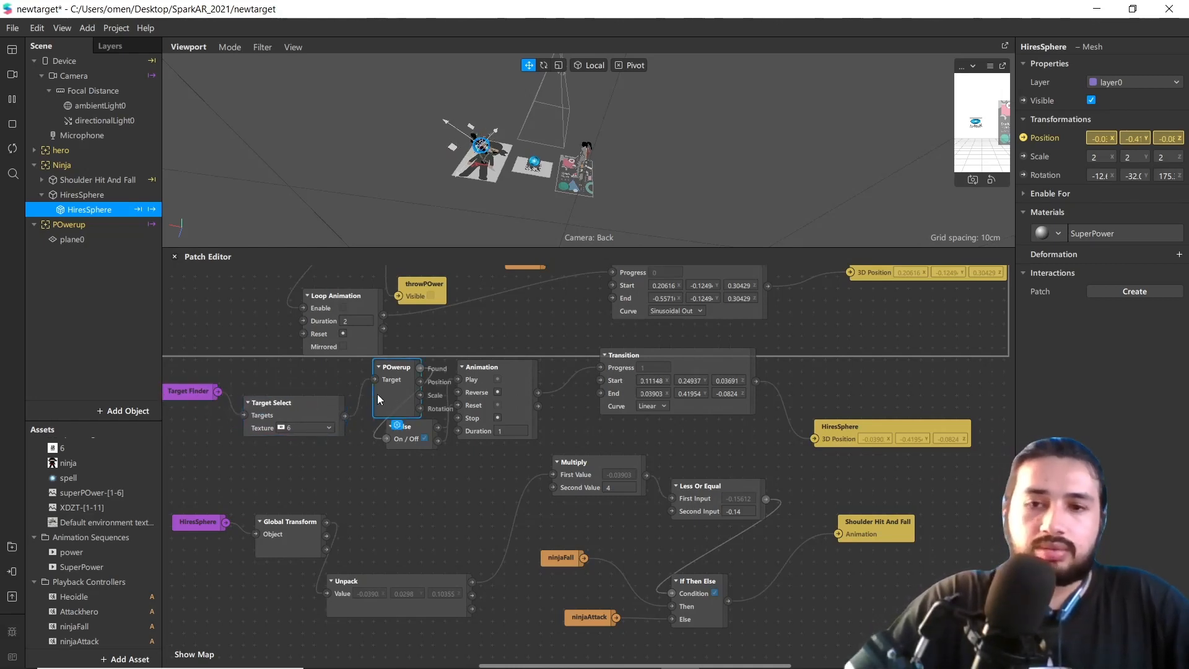
drag(377, 394, 336, 392)
Remove the connection from POwerup's Found output to the Pulse patch and move Pulse below the Animation patch
middle_drag(237, 419, 208, 415)
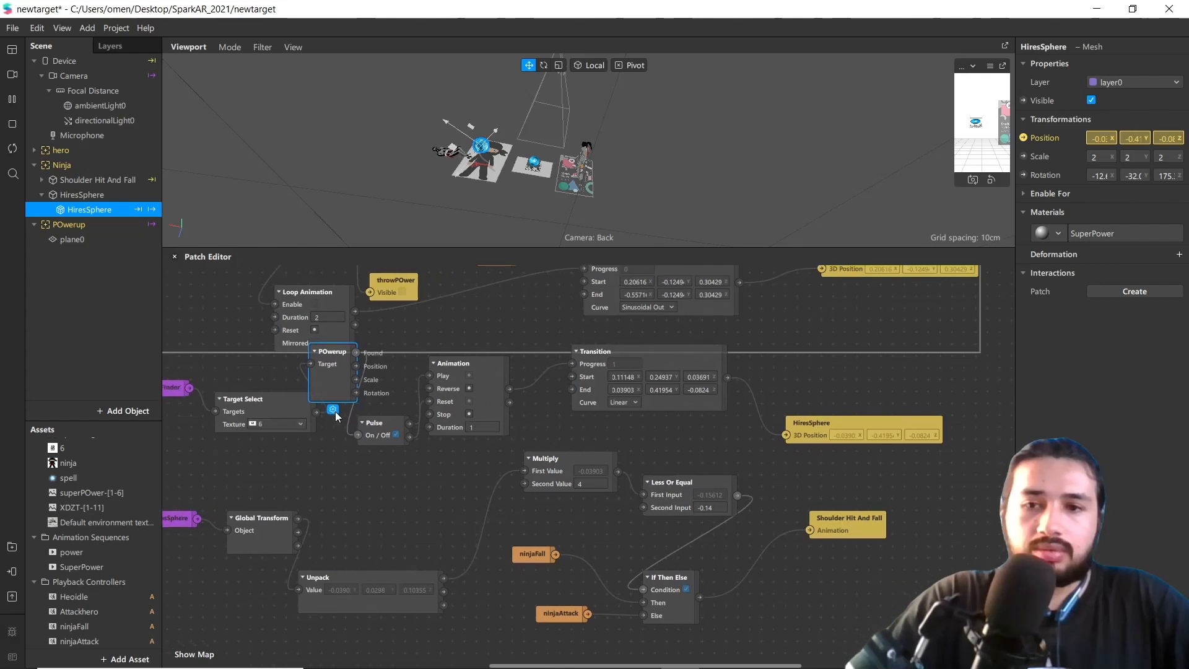
drag(324, 456, 171, 382)
click(347, 417)
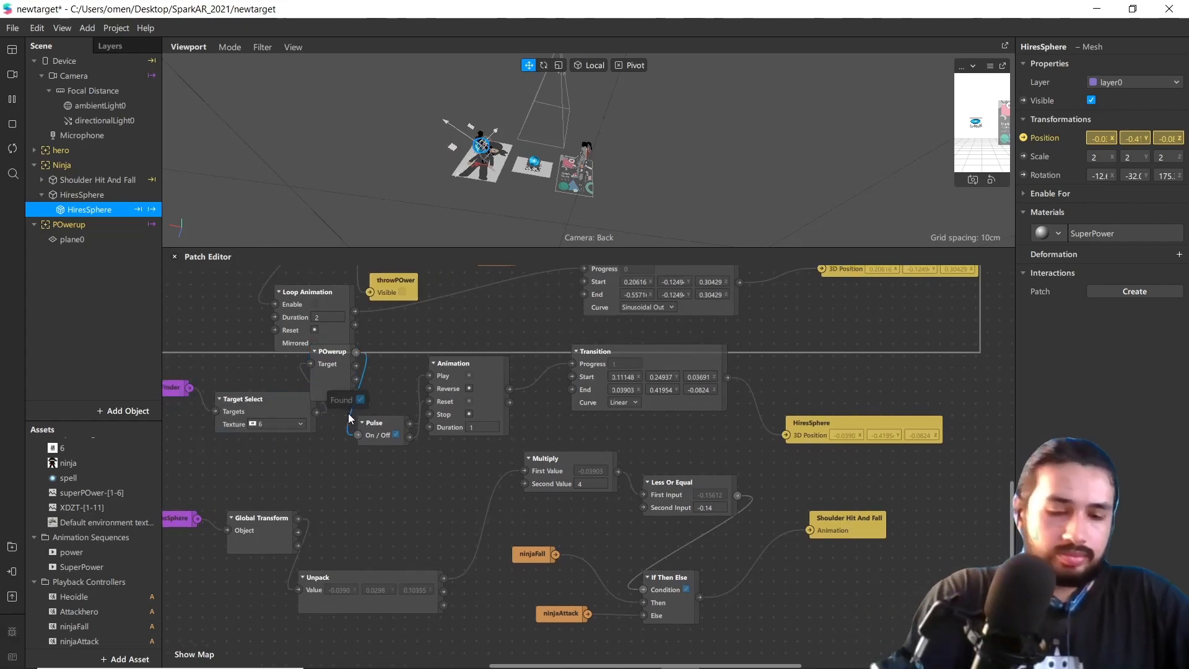
drag(372, 436, 396, 459)
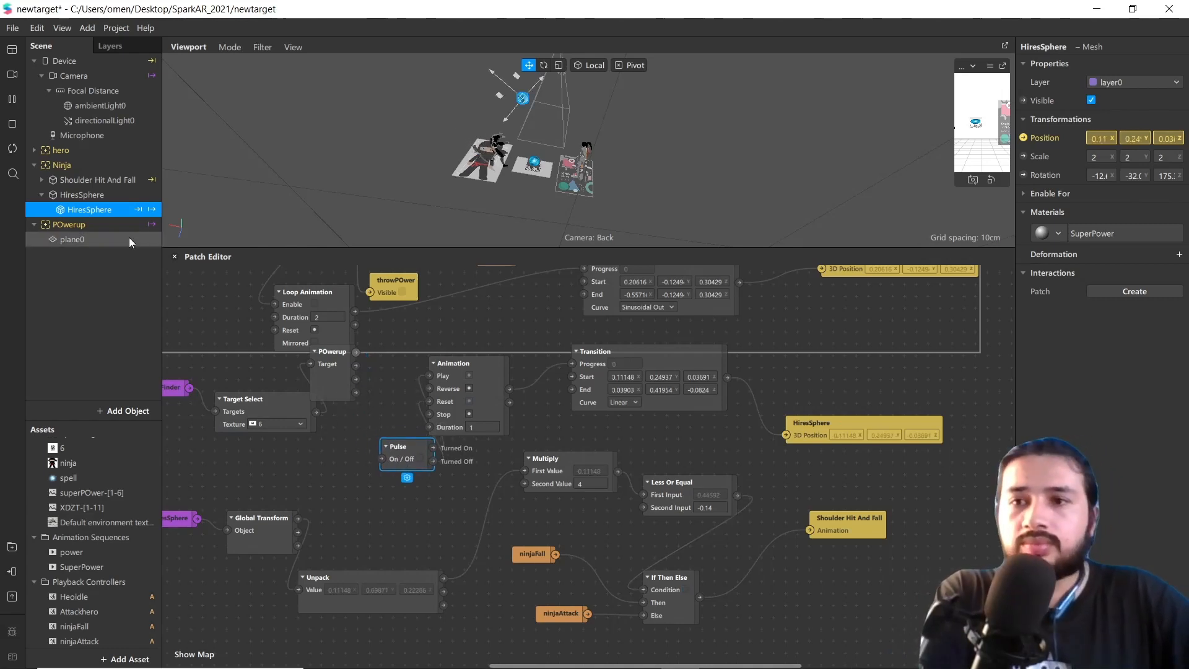
Create an Object Tap interaction for plane0 and connect its Tap output to the Pulse patch's On / Off input
click(75, 240)
click(1139, 270)
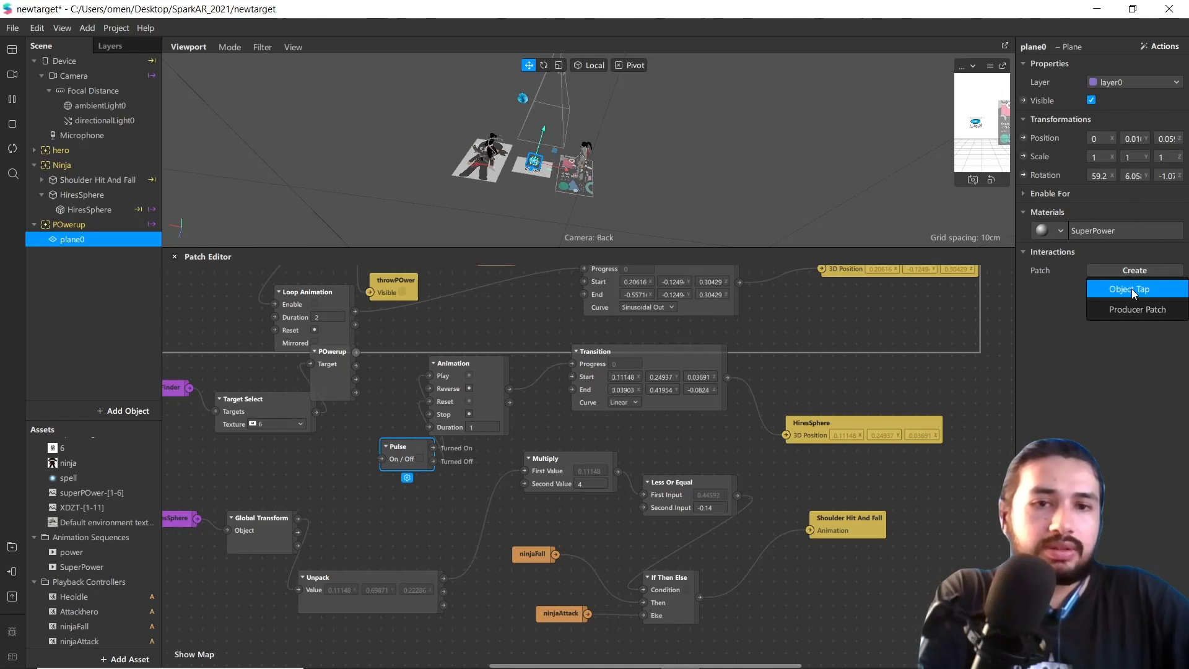
click(1089, 356)
drag(506, 459, 191, 452)
drag(587, 480, 241, 497)
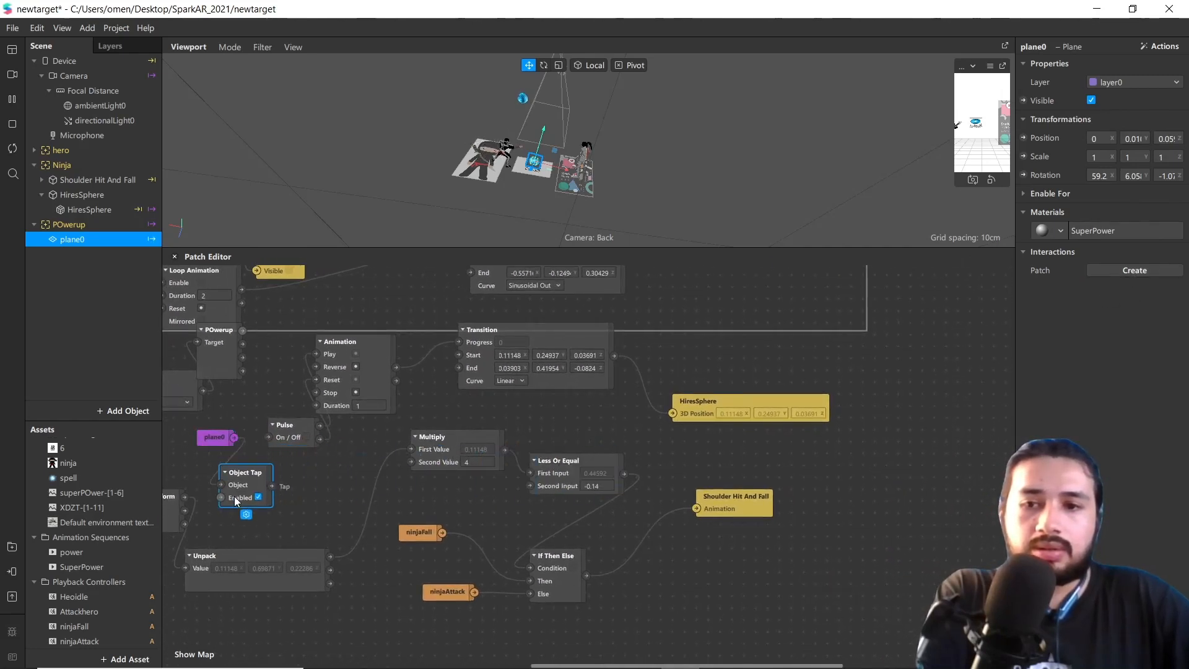
drag(213, 441, 176, 454)
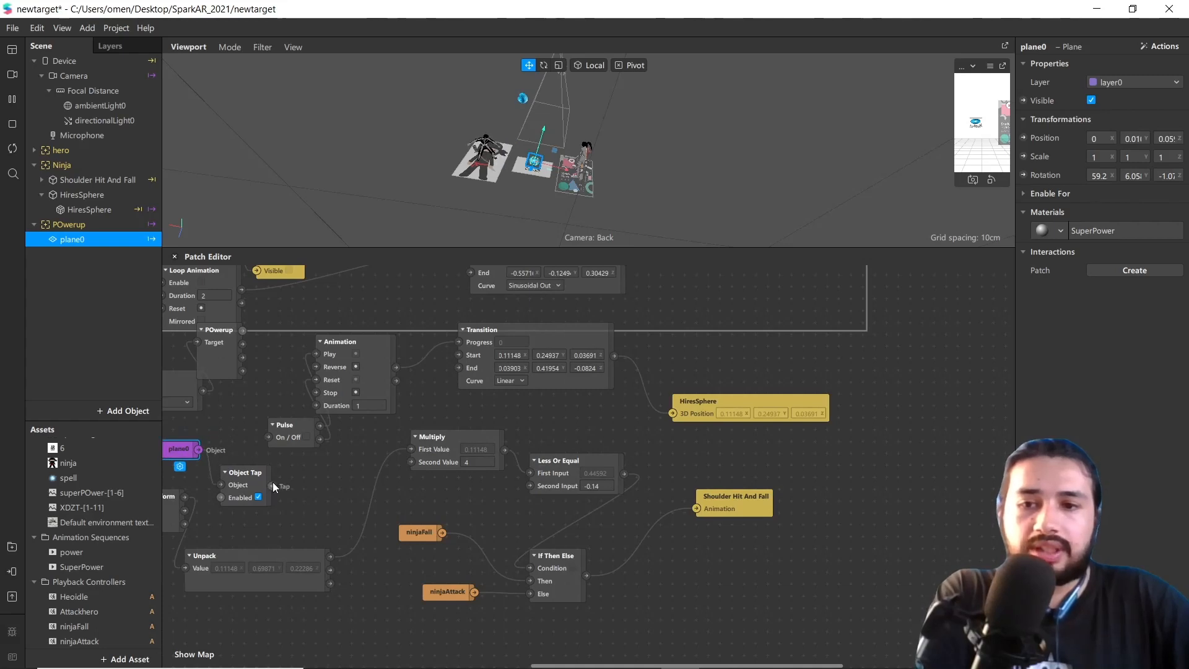
drag(274, 486, 267, 438)
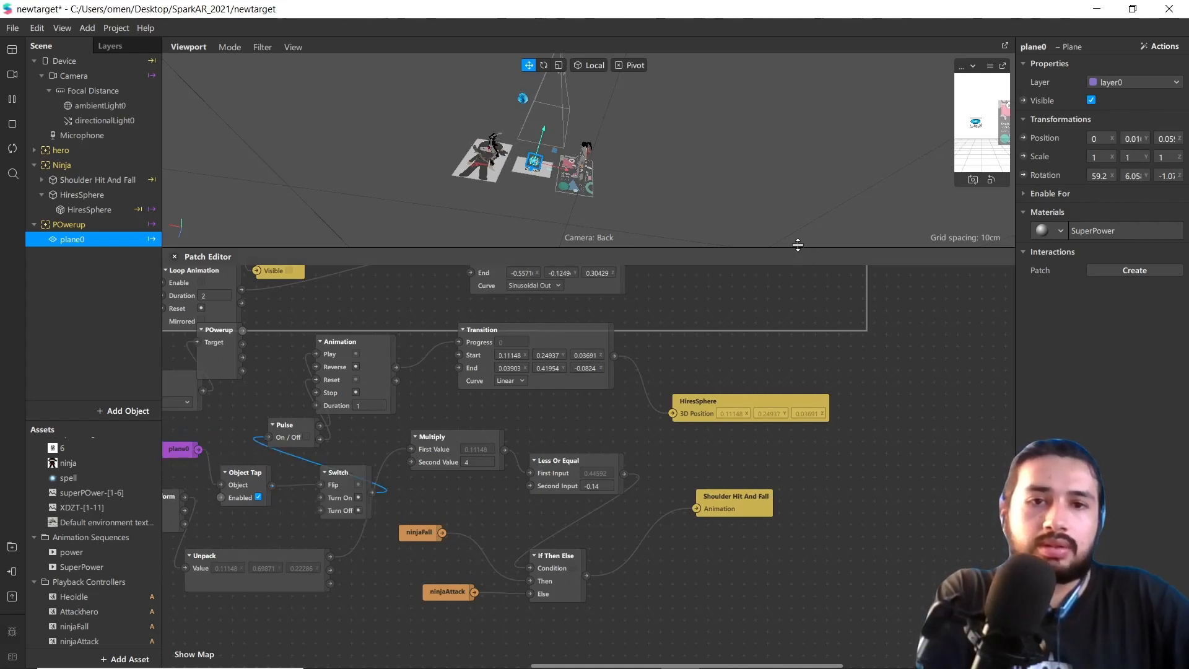
Enlarge the viewport and simulator preview and examine how the sphere and the ninja's animation play in the scene
drag(799, 248, 833, 440)
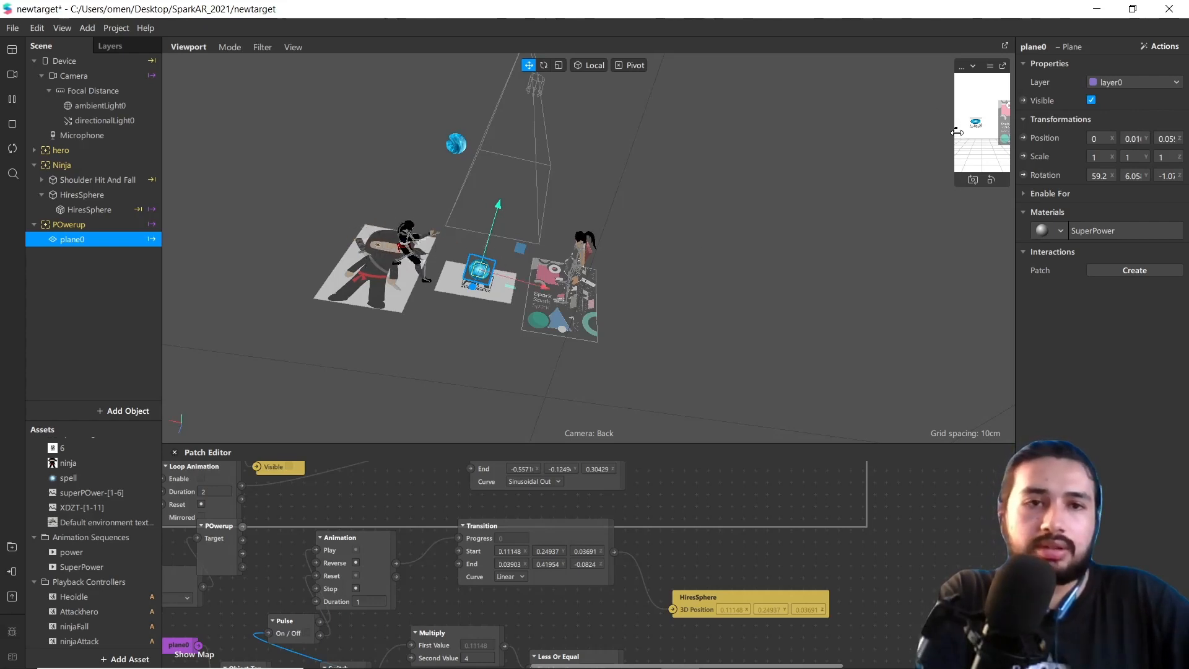
drag(957, 148, 716, 207)
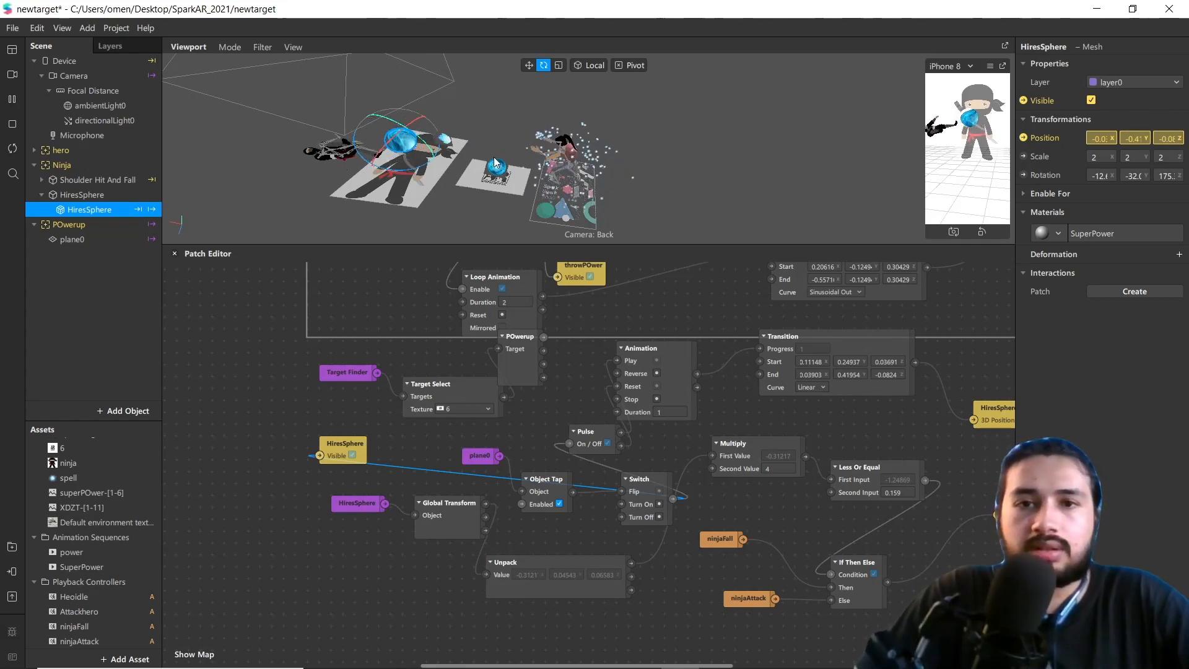
scroll(492, 158, up, 4)
scroll(493, 159, down, 3)
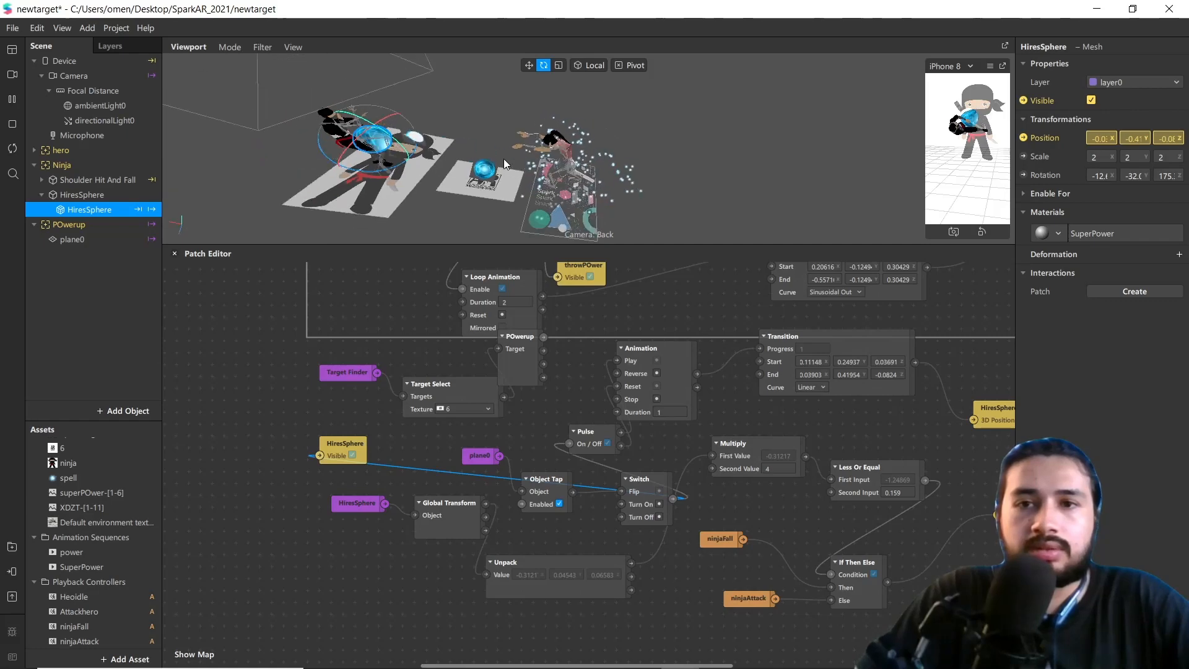